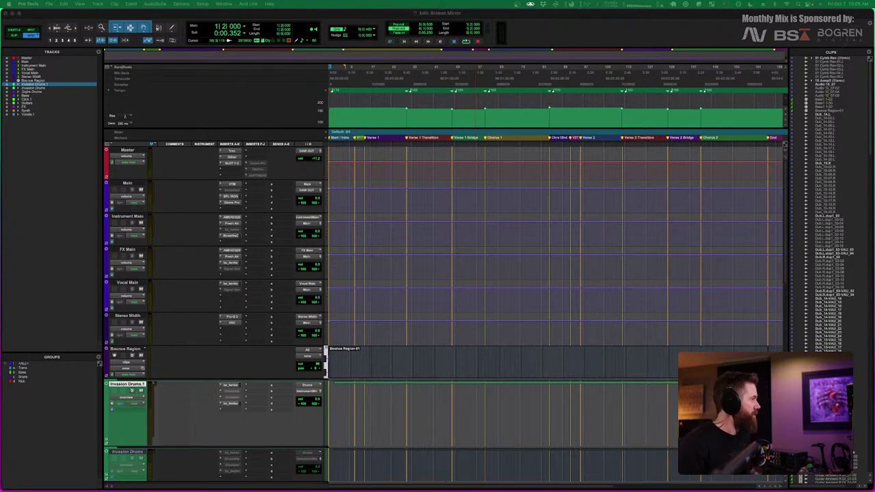
Inspect the AMEK EQ 200 plug-in on the FX Main track, moving its window over the timeline, and close it
click(612, 17)
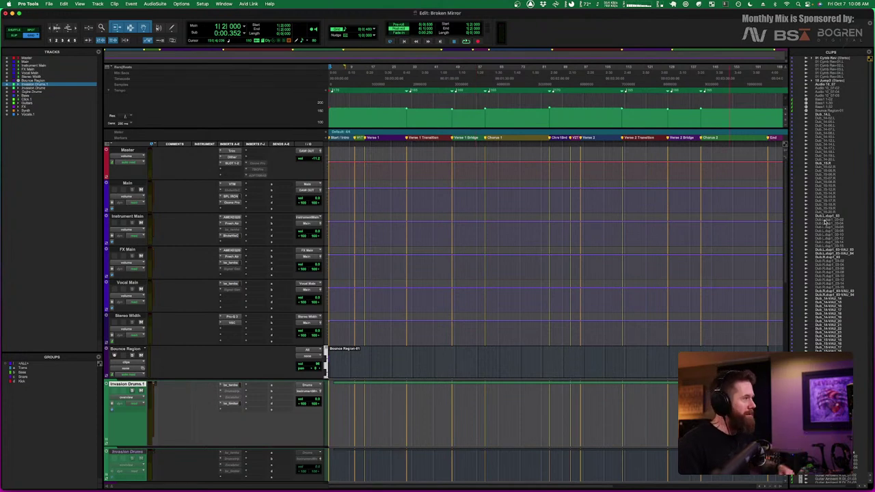
click(230, 250)
drag(623, 64, 555, 121)
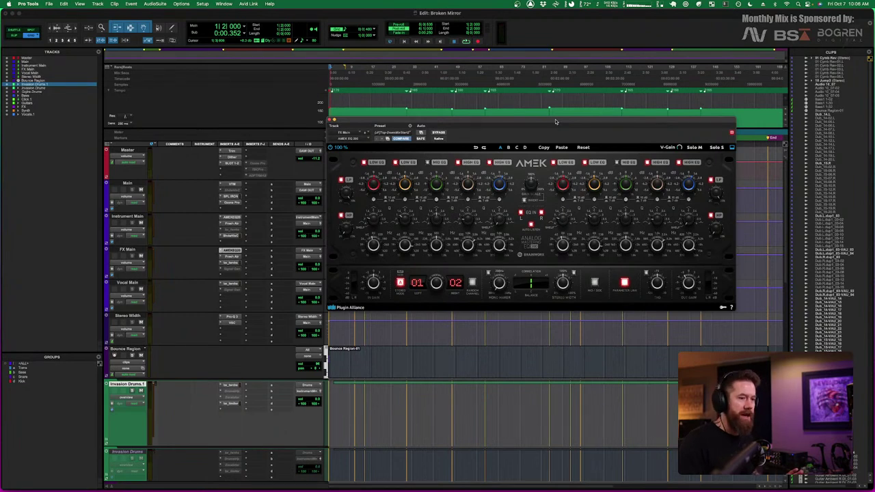
click(333, 121)
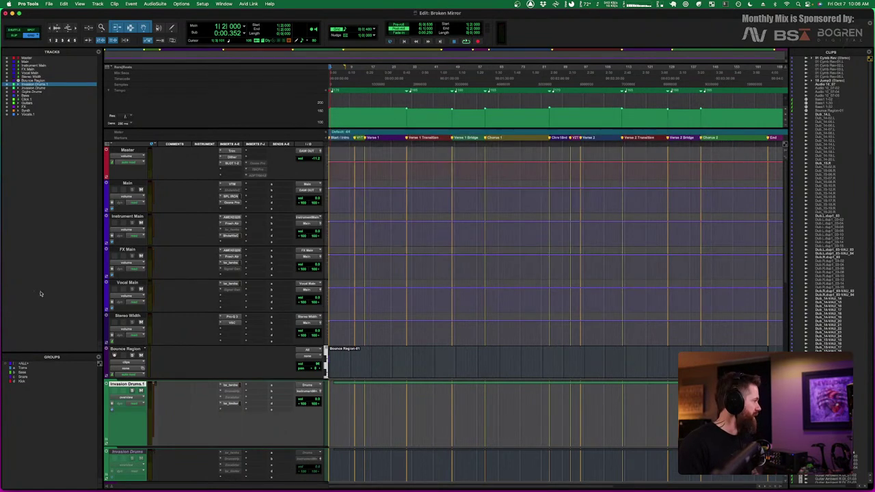
Play the mix from the start of the Master track and stop playback
click(331, 156)
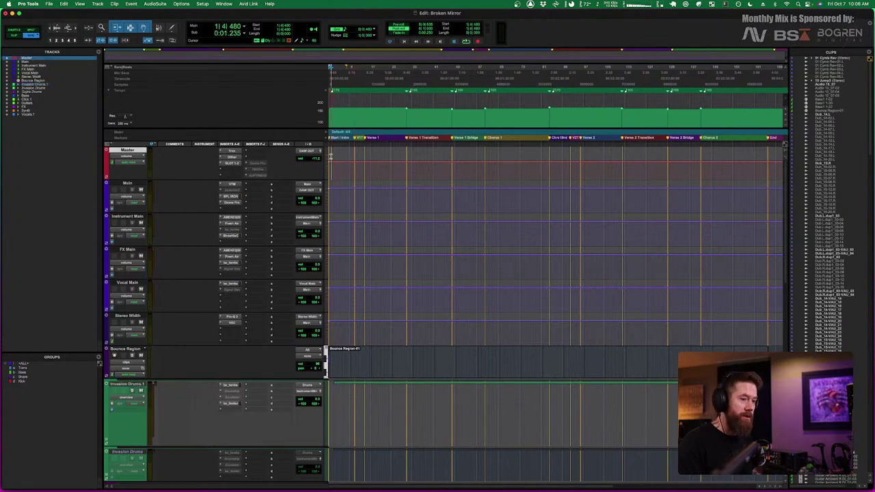
key(space)
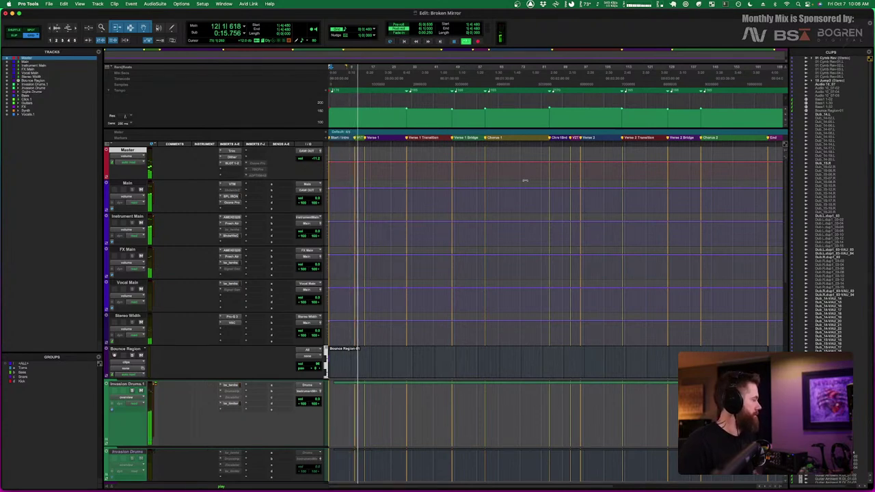
key(space)
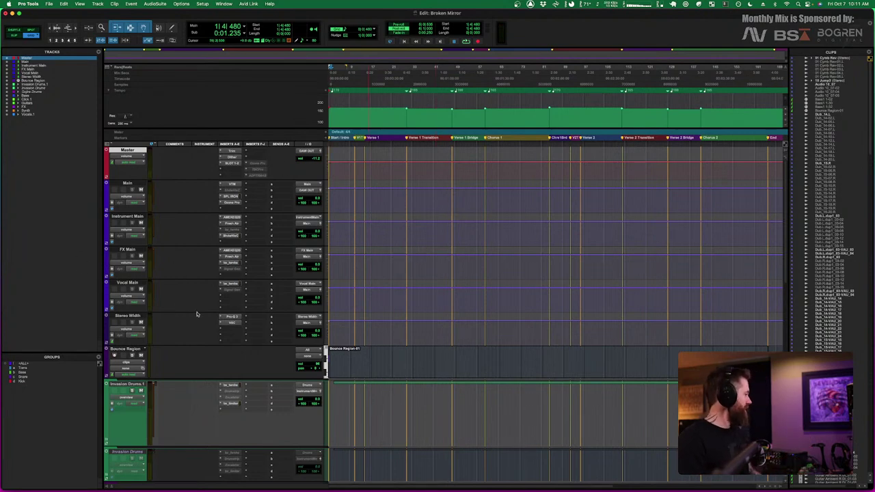
Review the Gojira Drums, Invasion Drums and Invasion Drums.1 folder tracks by selecting each, ending on Invasion Drums.1
scroll(196, 313, down, 8)
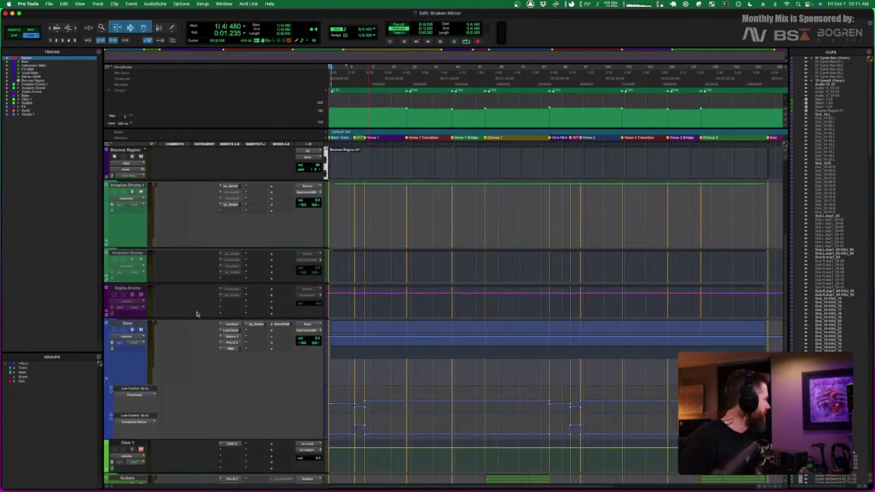
scroll(196, 313, down, 2)
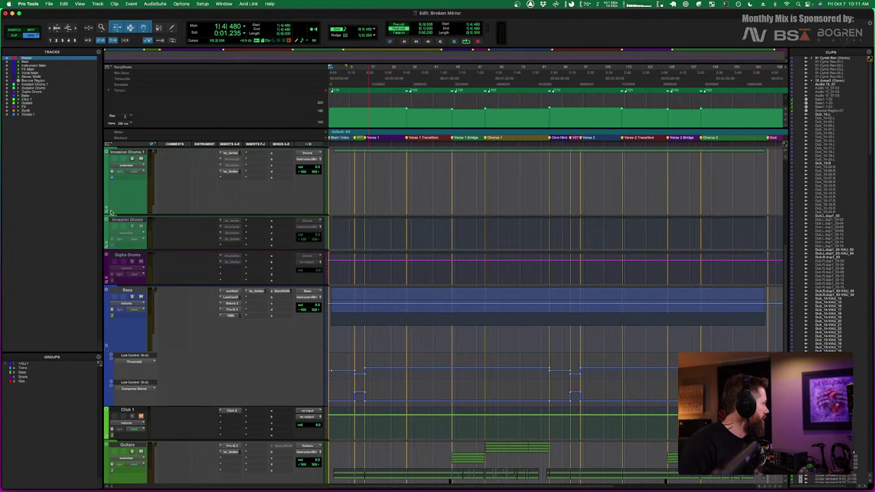
click(107, 264)
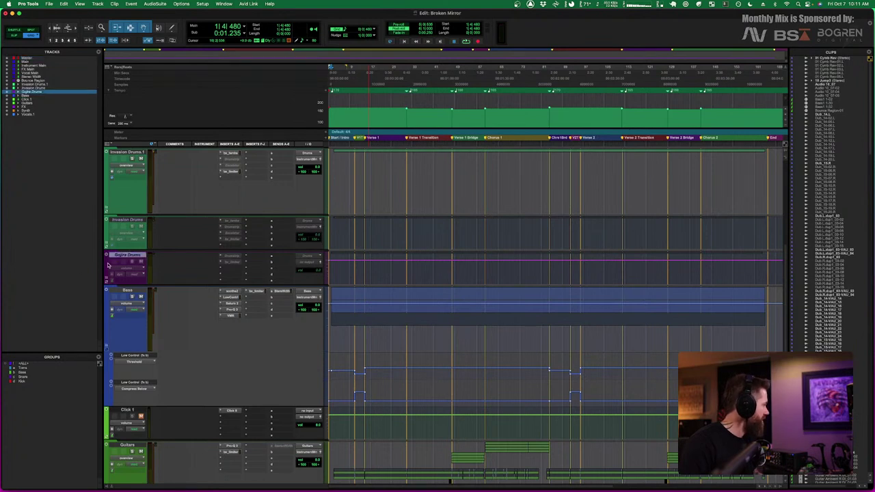
click(106, 230)
click(106, 198)
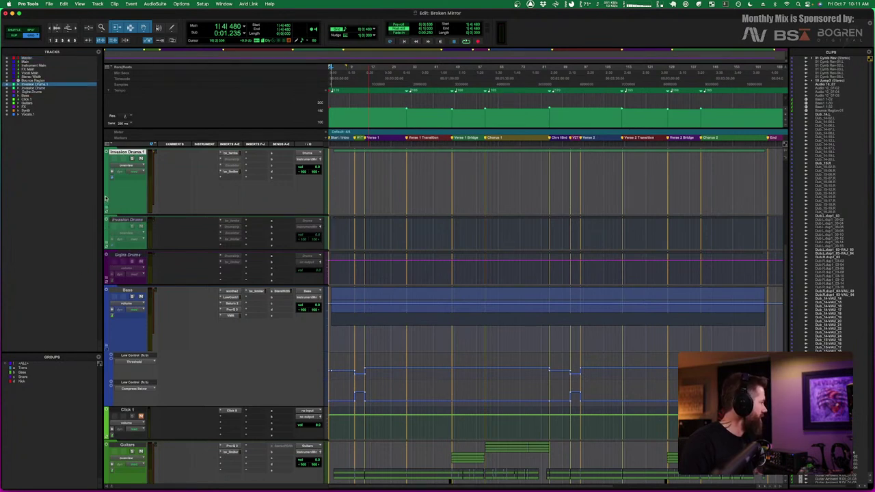
click(107, 233)
click(107, 264)
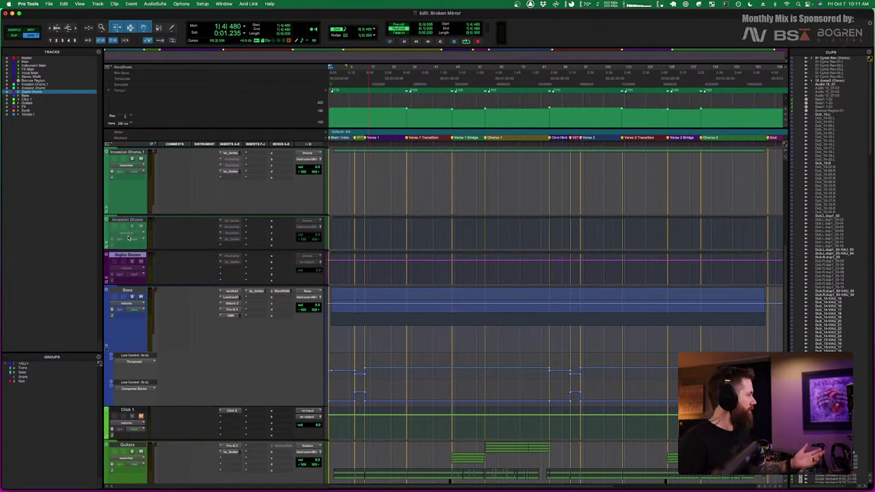
click(107, 184)
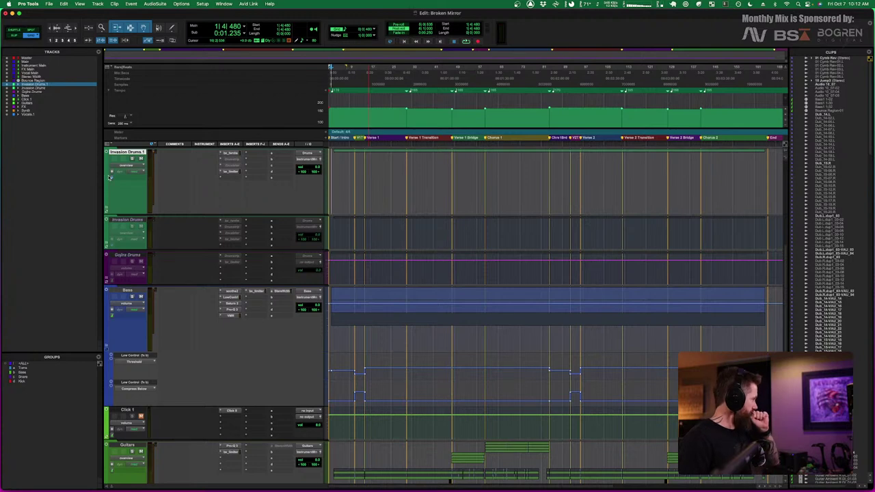
Locate the Save Track Preset command for the Invasion Drums.1 folder track without running it
click(97, 4)
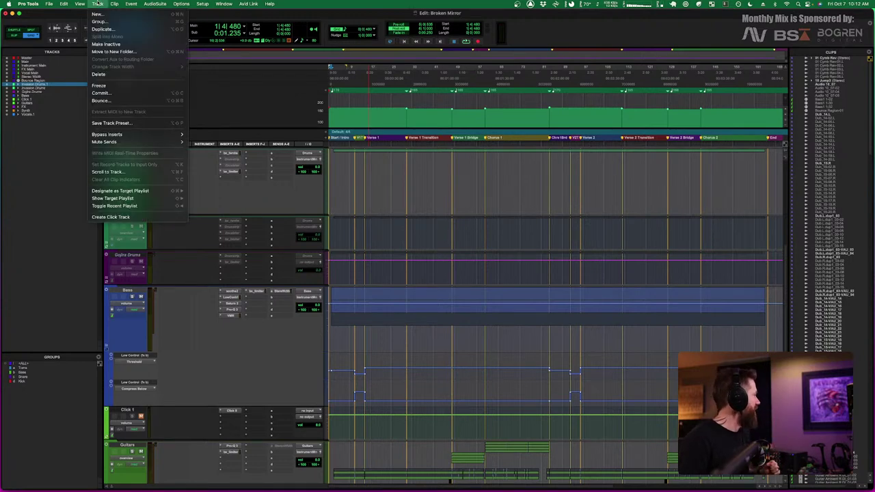
click(104, 160)
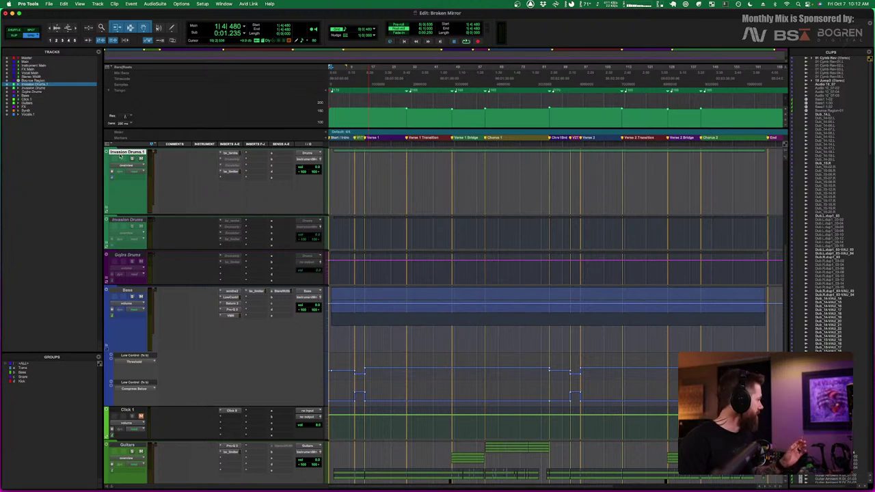
right_click(121, 157)
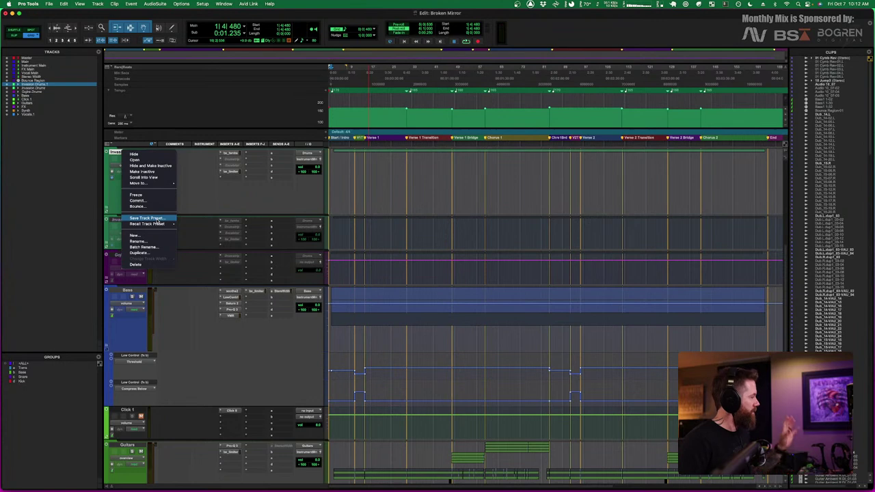
click(104, 205)
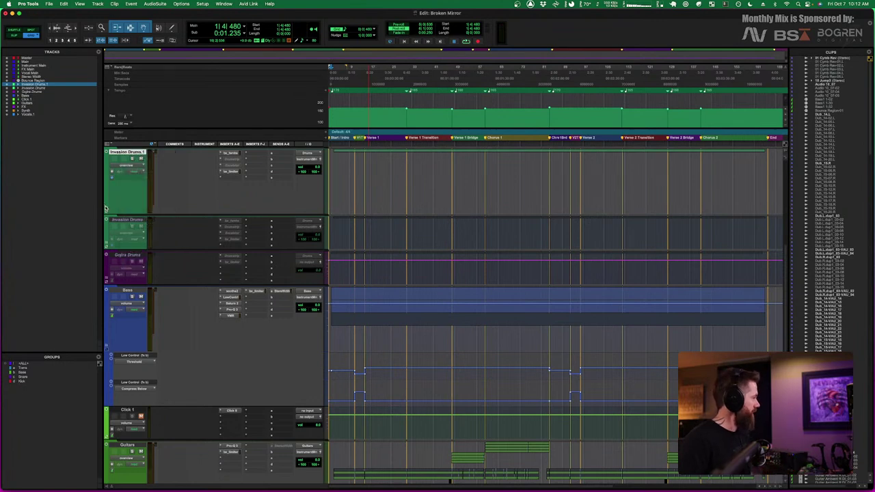
Expand the Invasion Drums.1 folder and look through its drum tracks from the shells to the overheads
click(105, 207)
scroll(156, 258, down, 5)
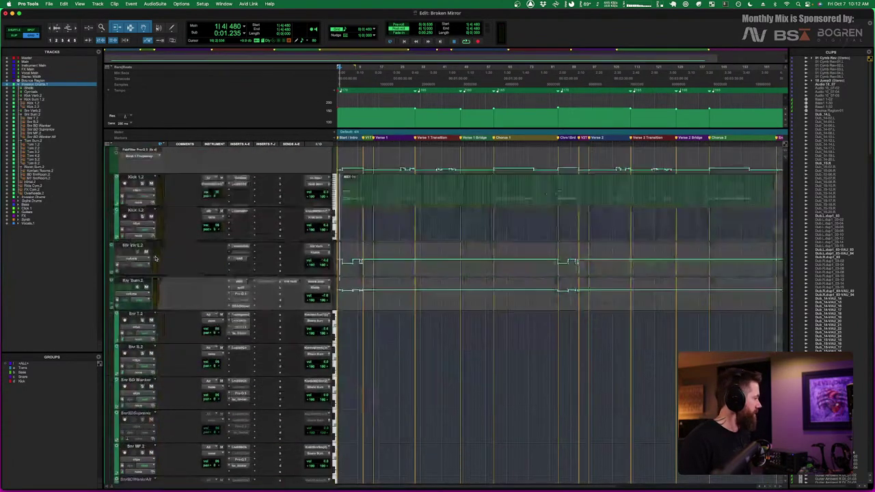
scroll(155, 258, down, 10)
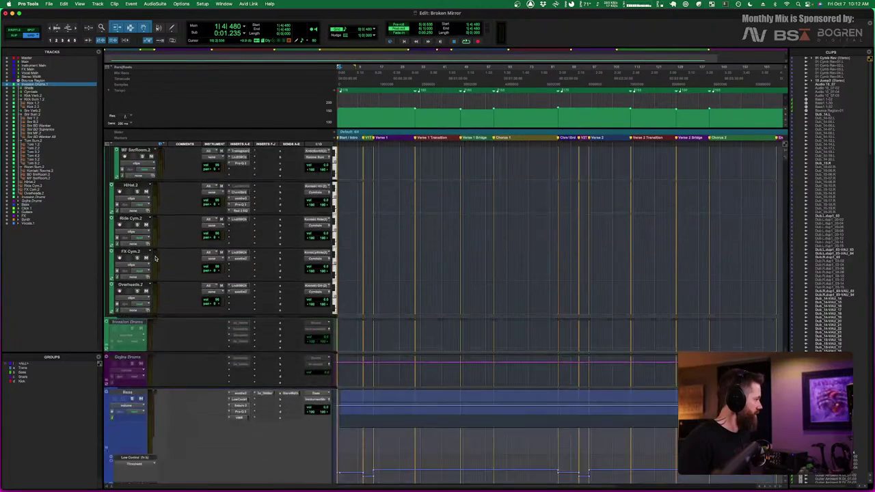
scroll(156, 257, up, 10)
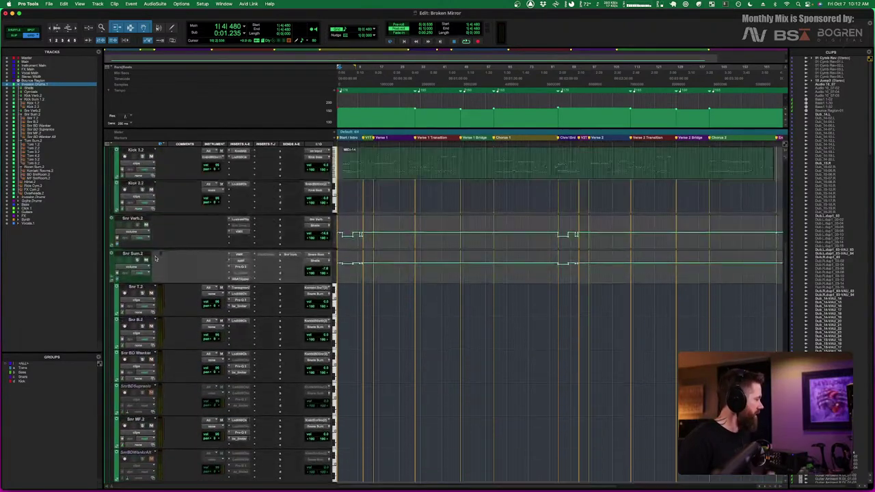
scroll(156, 258, up, 3)
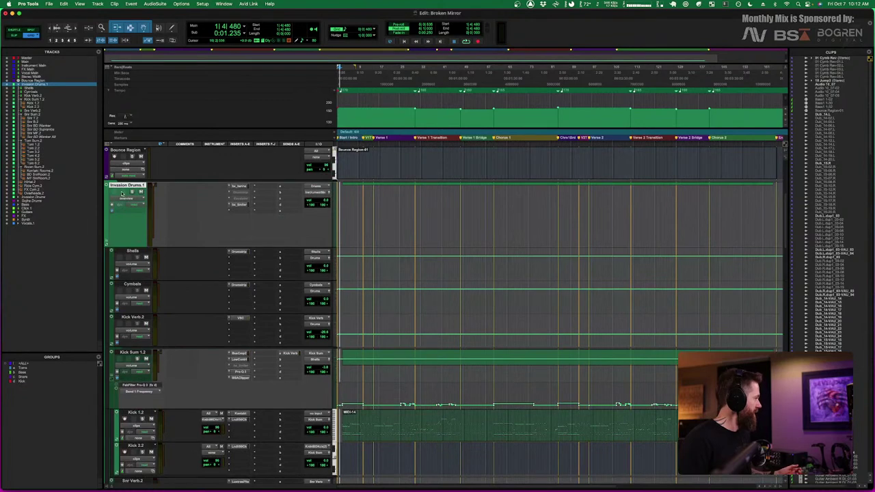
Set up a new track from the Invasion Drums 3 preset in the Drums track presets and cancel without creating it
right_click(124, 185)
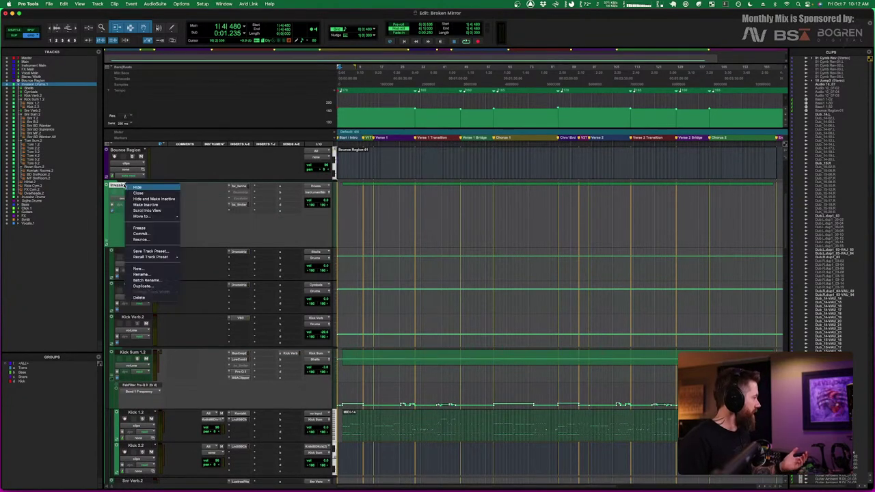
click(122, 237)
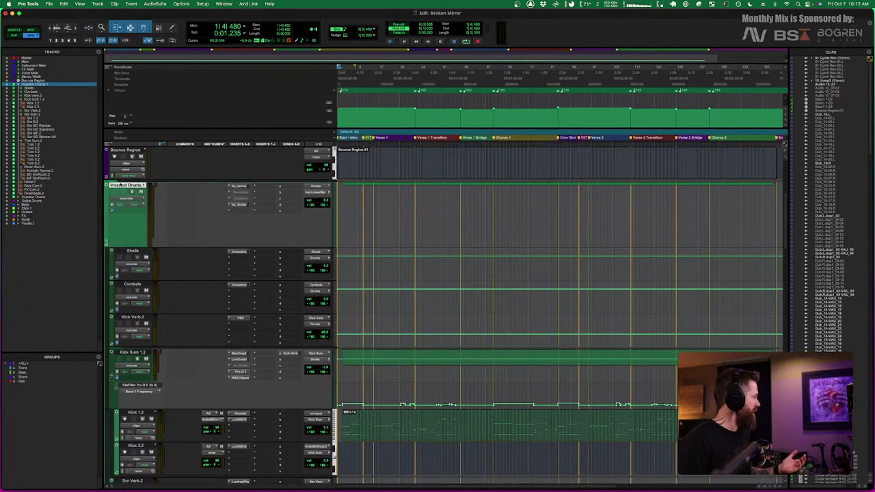
click(98, 4)
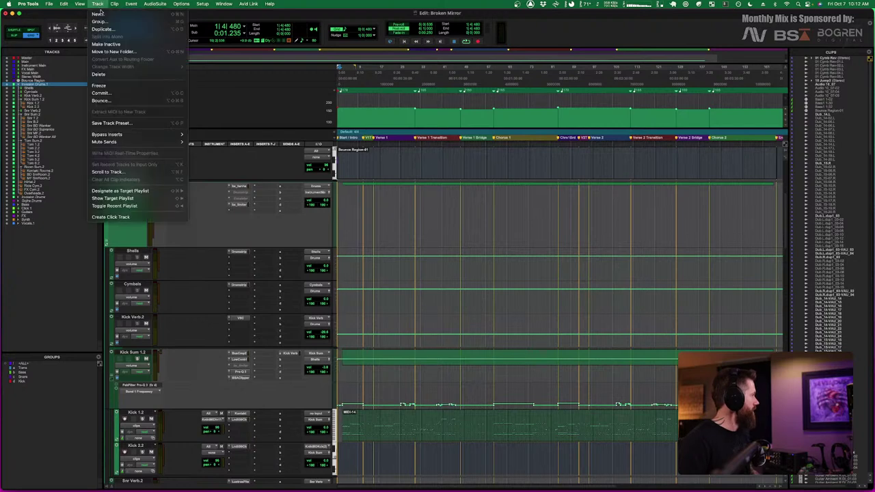
click(98, 13)
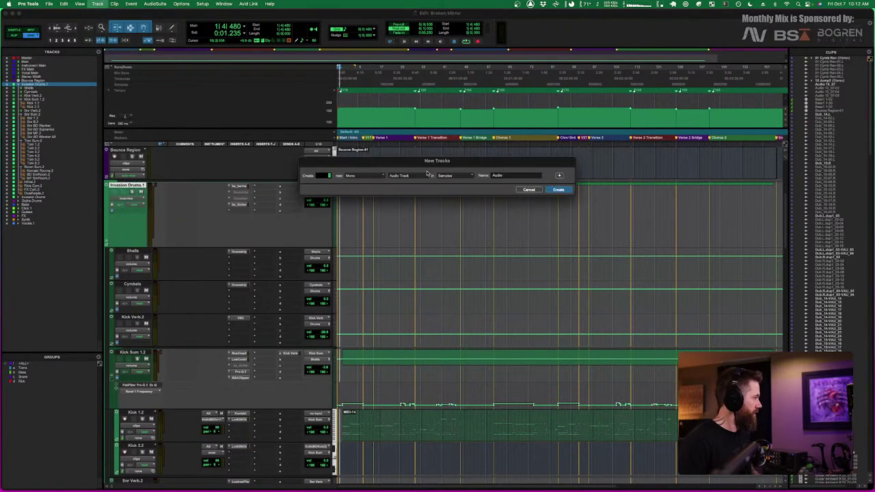
click(423, 177)
mouse_move(413, 217)
mouse_move(445, 224)
mouse_move(494, 237)
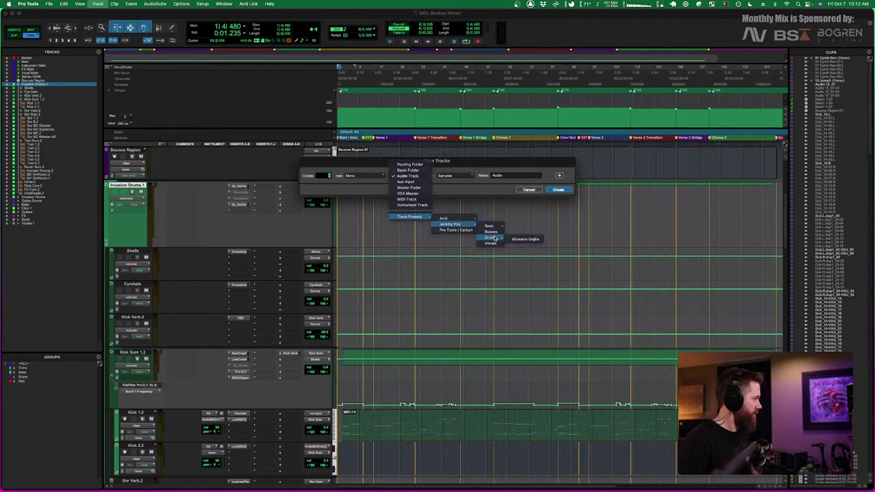
click(525, 239)
click(451, 176)
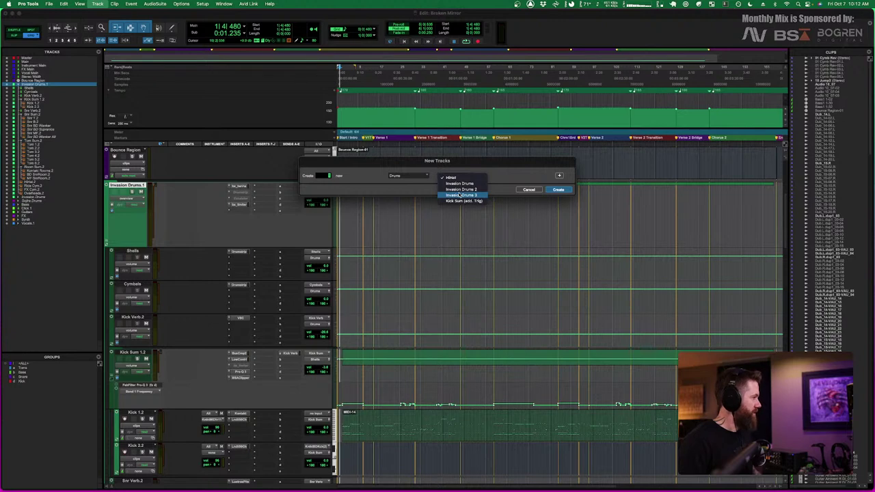
click(460, 195)
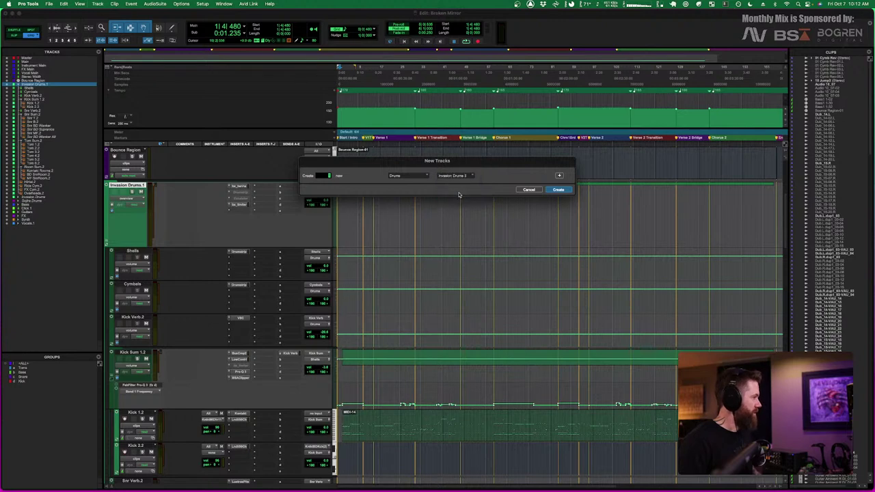
click(526, 190)
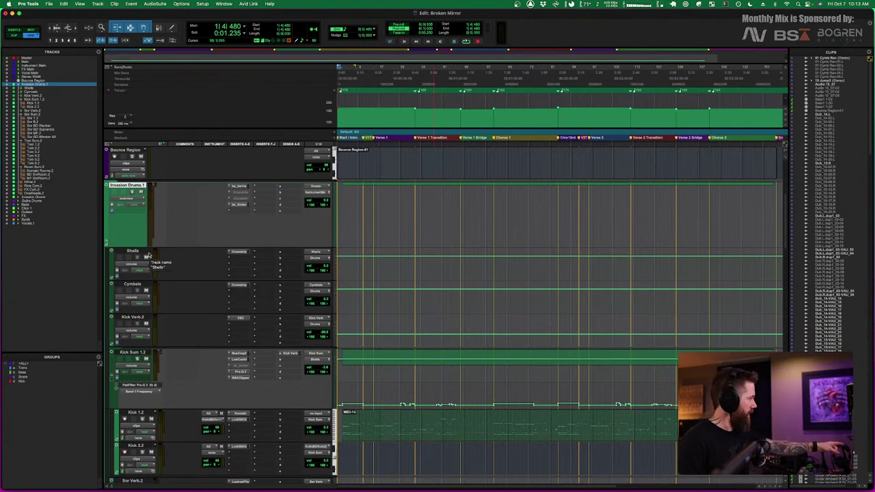
Look through the tracks inside the Invasion Drums.1 folder once more and collapse the folder
scroll(220, 216, down, 15)
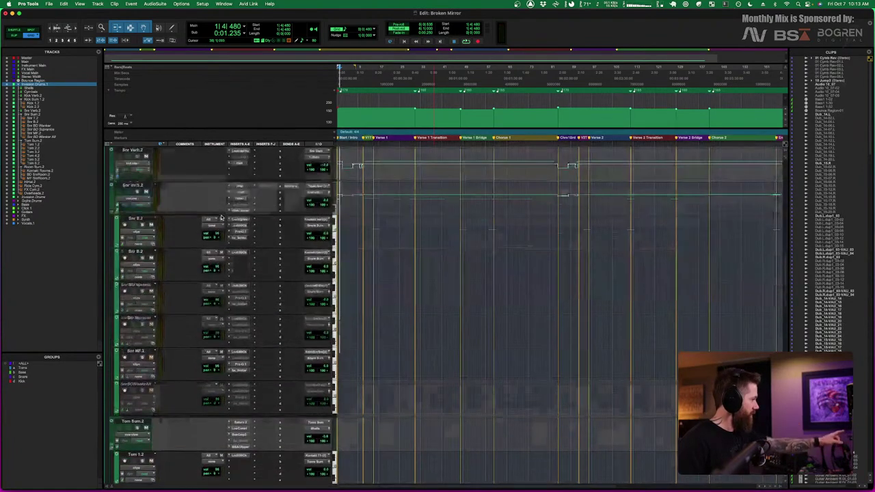
scroll(221, 216, down, 9)
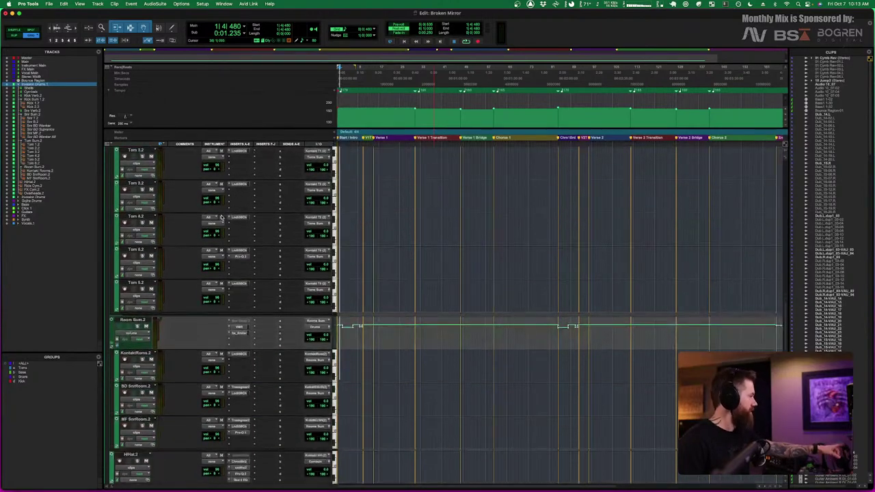
scroll(220, 215, up, 20)
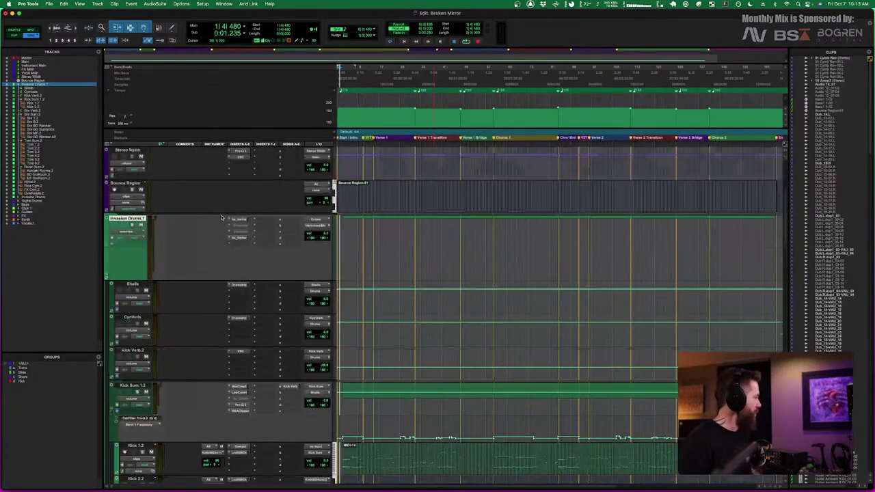
click(106, 274)
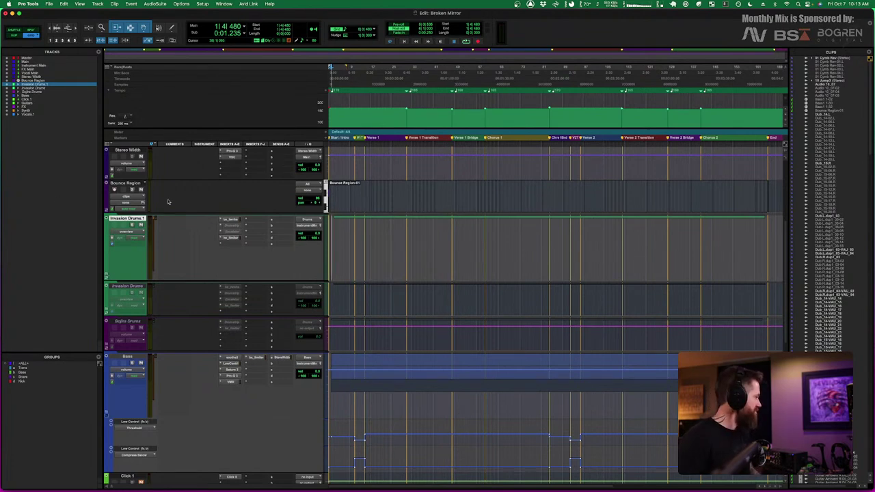
Select the Invasion Drums and Gojira Drums folder tracks in turn, ending with Invasion Drums.1 selected
click(135, 286)
click(131, 321)
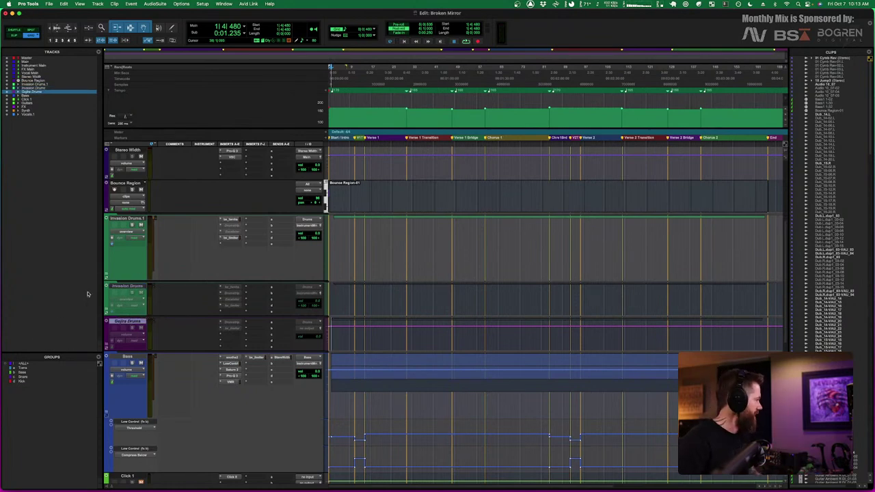
click(132, 286)
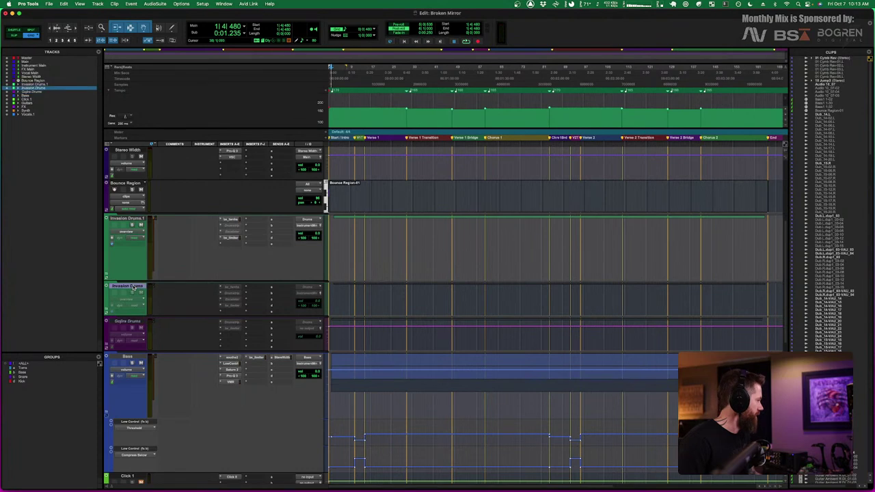
click(130, 218)
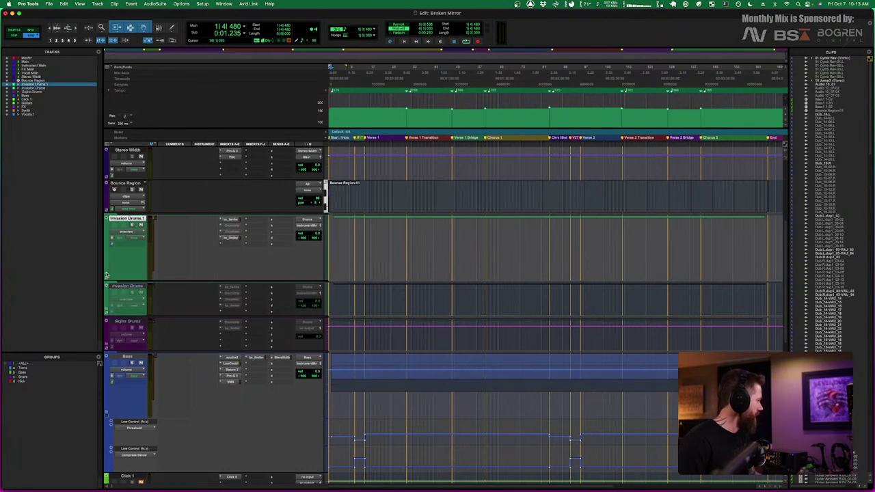
Expand the Invasion Drums.1 folder and watch its bx_townhouse buss compressor's metering during playback
click(108, 218)
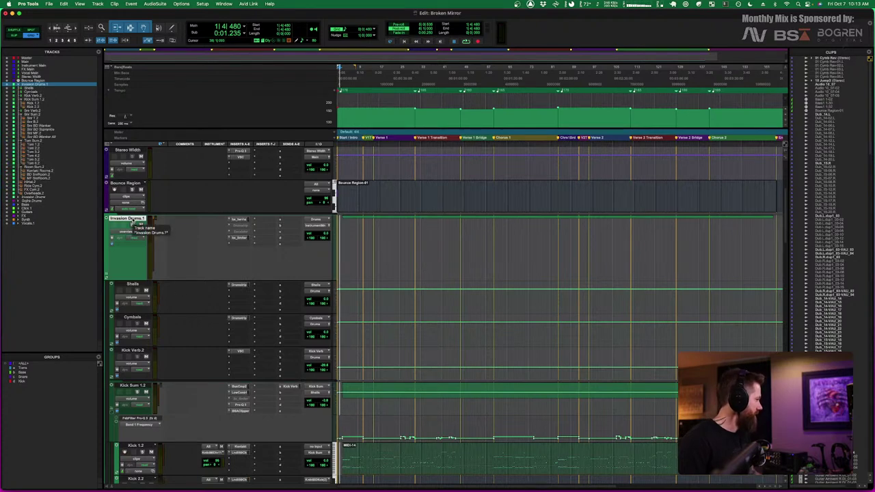
click(237, 218)
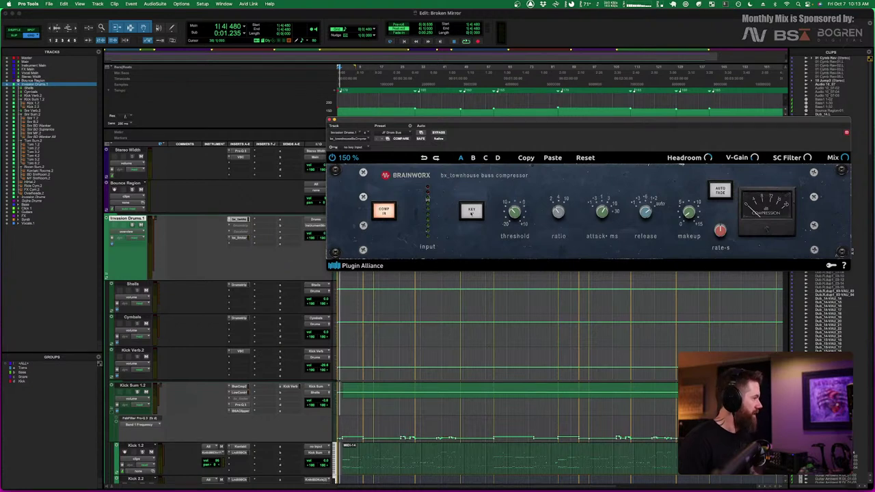
drag(609, 119, 588, 80)
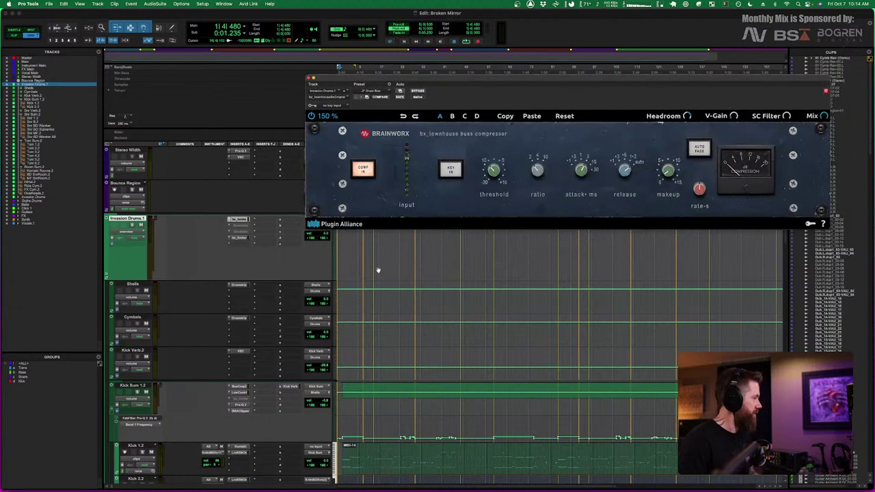
key(space)
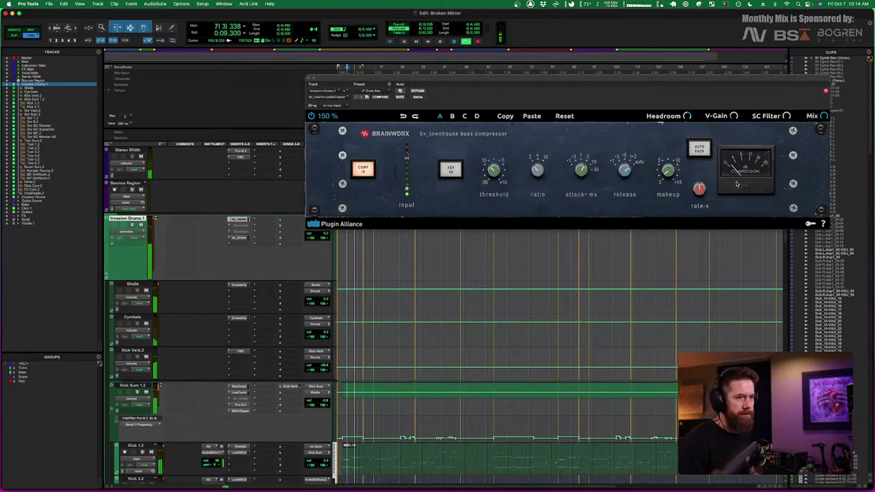
key(space)
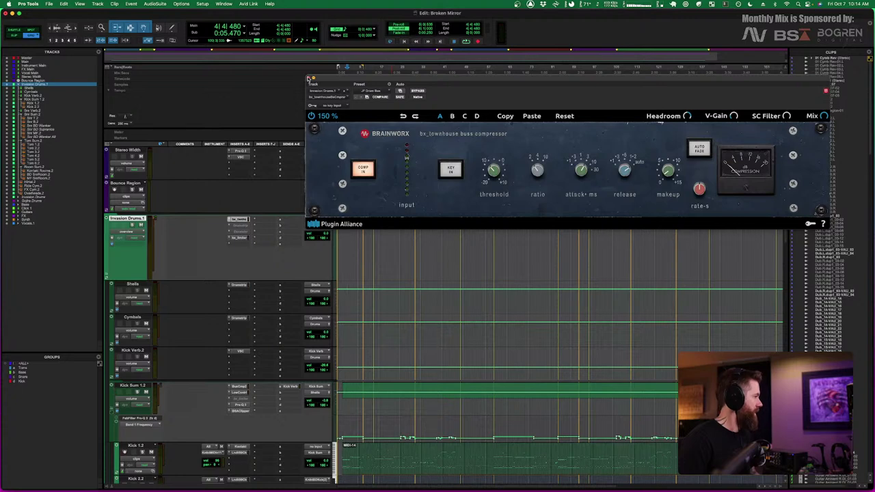
Compare the settings of the bx_limiter and the bx_townhouse buss compressor on Invasion Drums.1, ending with the limiter open
click(238, 238)
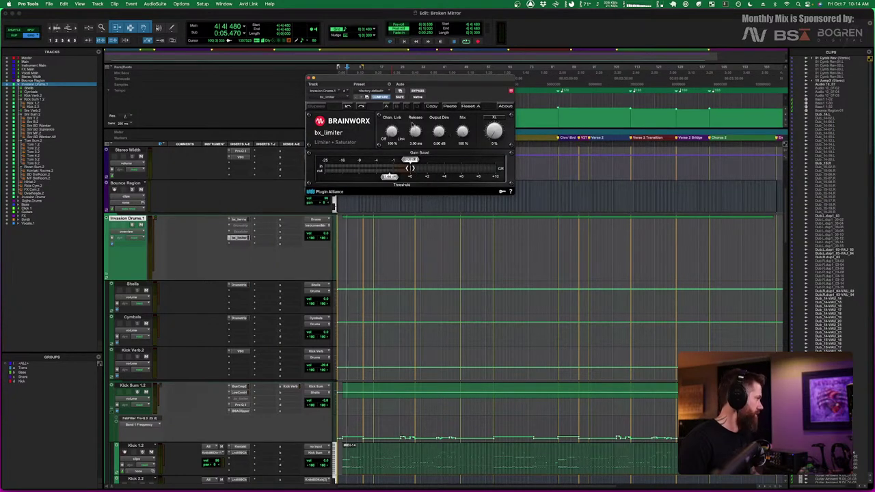
drag(427, 81, 498, 137)
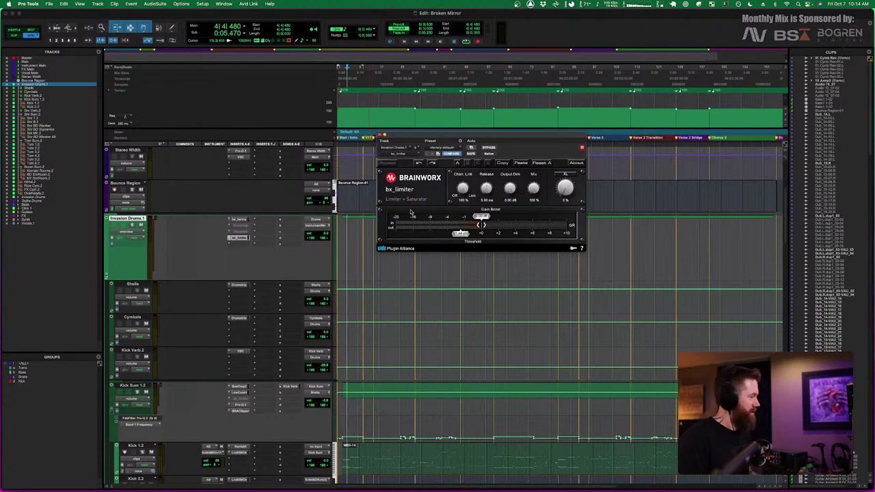
click(495, 147)
drag(479, 135, 392, 94)
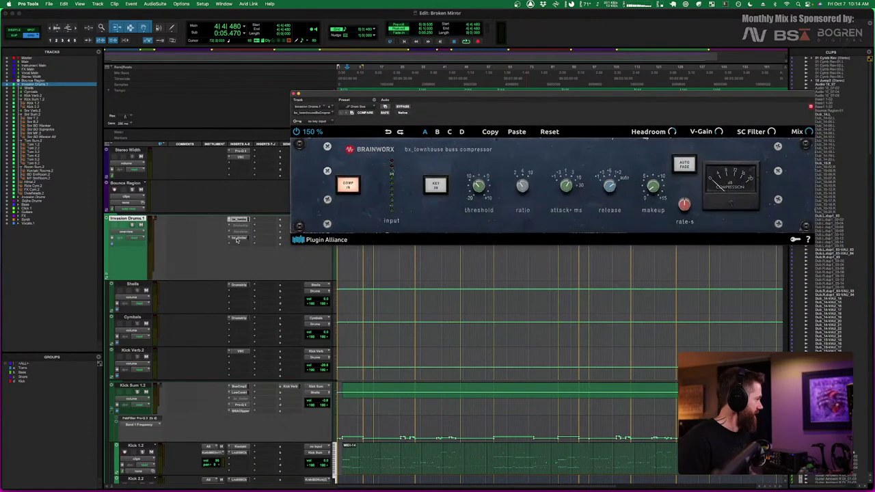
click(237, 239)
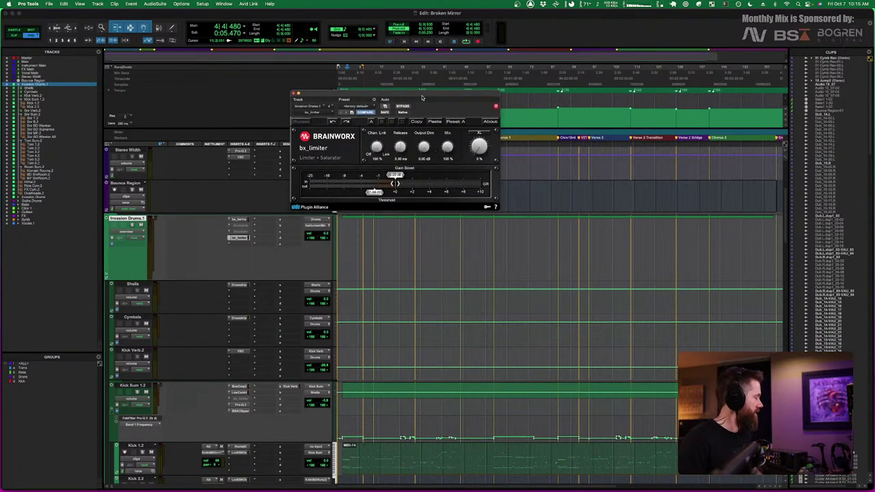
Play the drums through the bx_limiter on Invasion Drums.1, lower its threshold and close the plug-in
key(space)
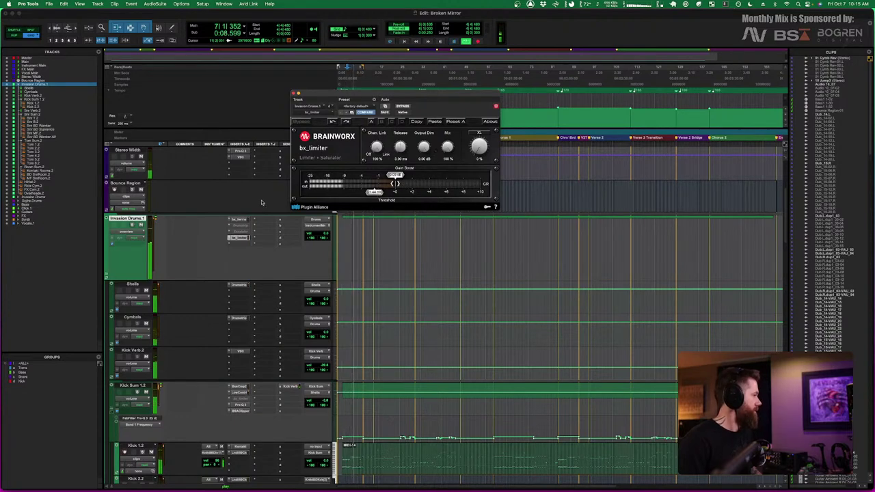
key(space)
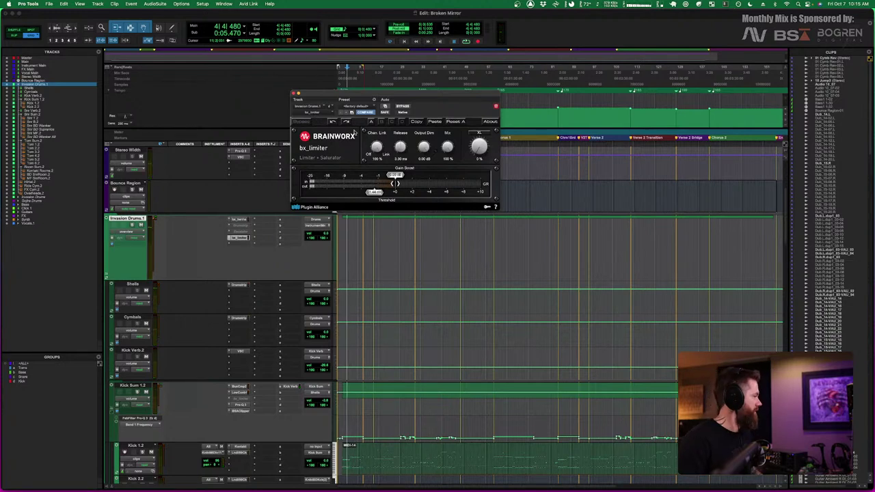
drag(372, 192, 345, 193)
click(293, 93)
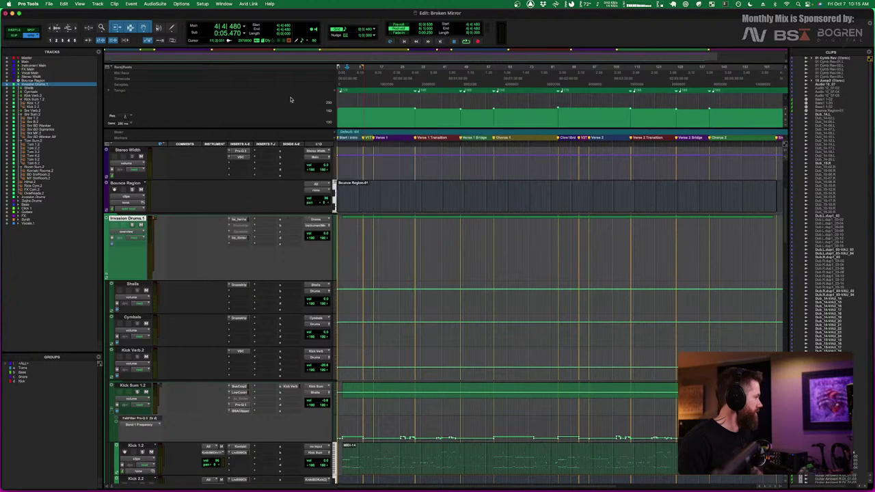
Review the bx_townhouse buss compressor on the Invasion Drums.1 folder once more and close it
scroll(250, 295, down, 4)
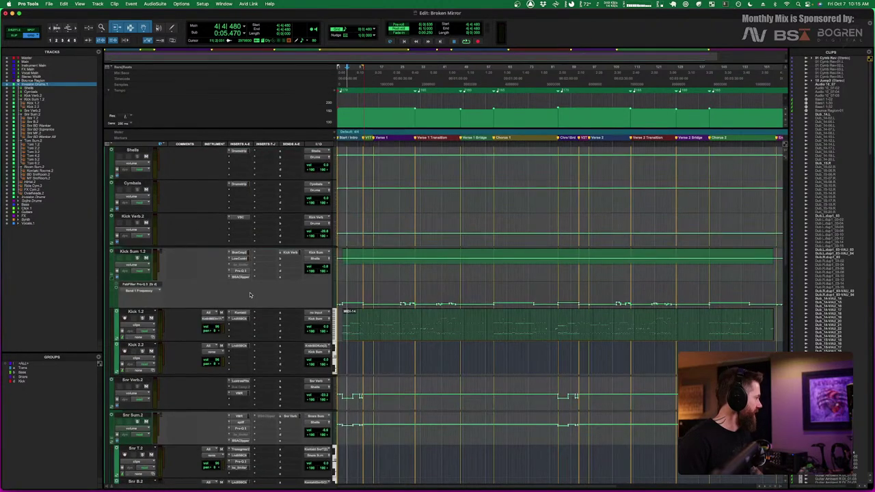
scroll(251, 294, up, 4)
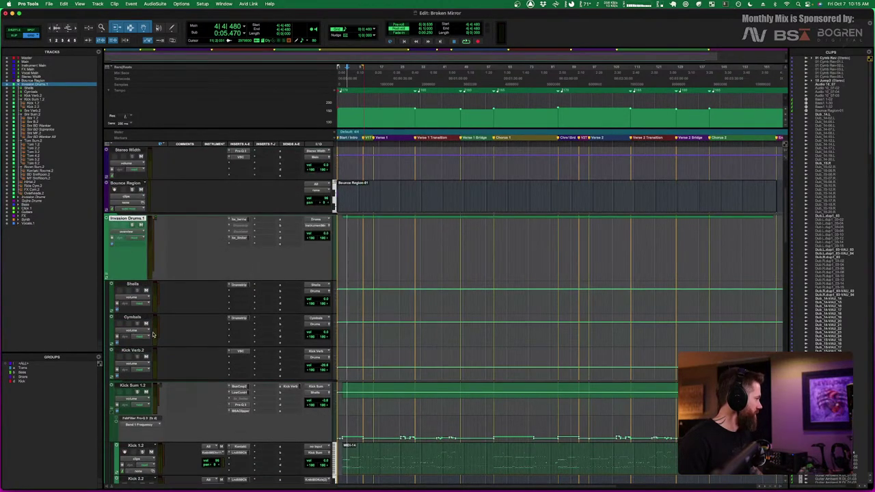
scroll(153, 334, down, 1)
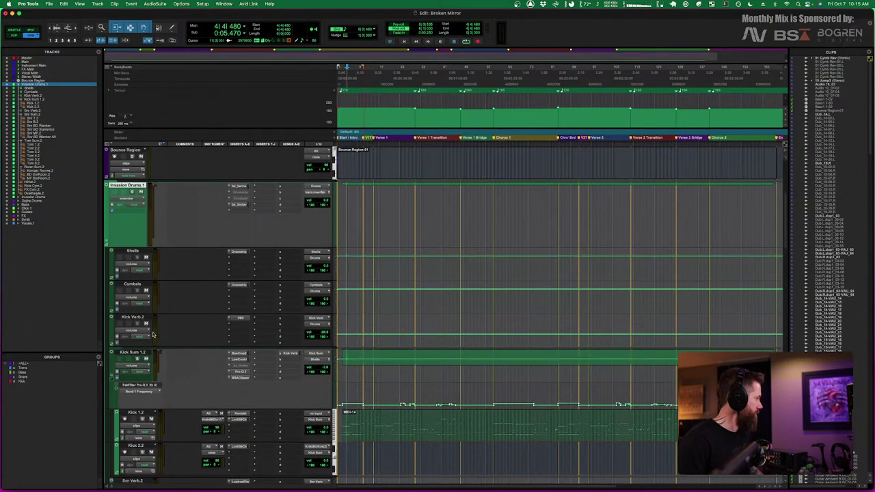
scroll(153, 334, down, 1)
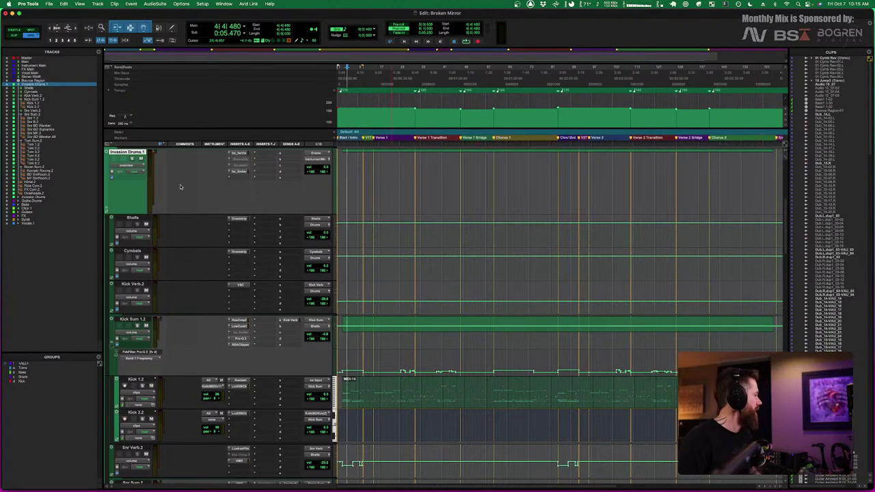
click(237, 160)
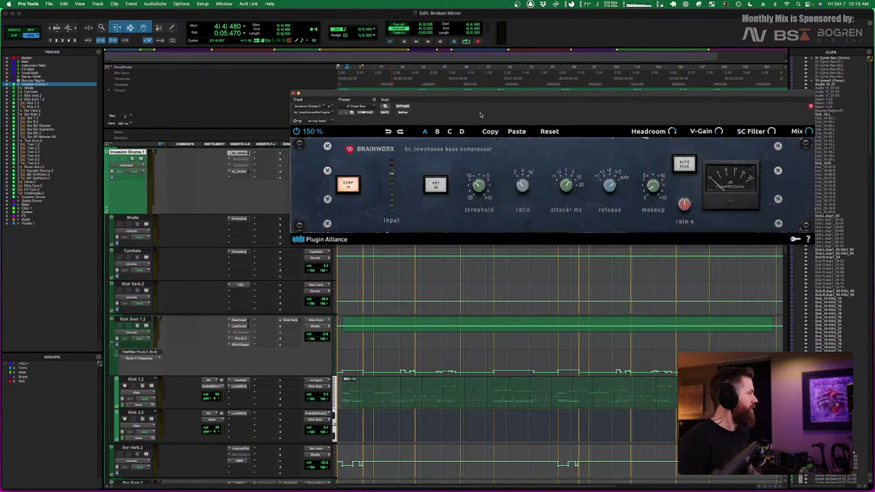
drag(521, 94, 510, 92)
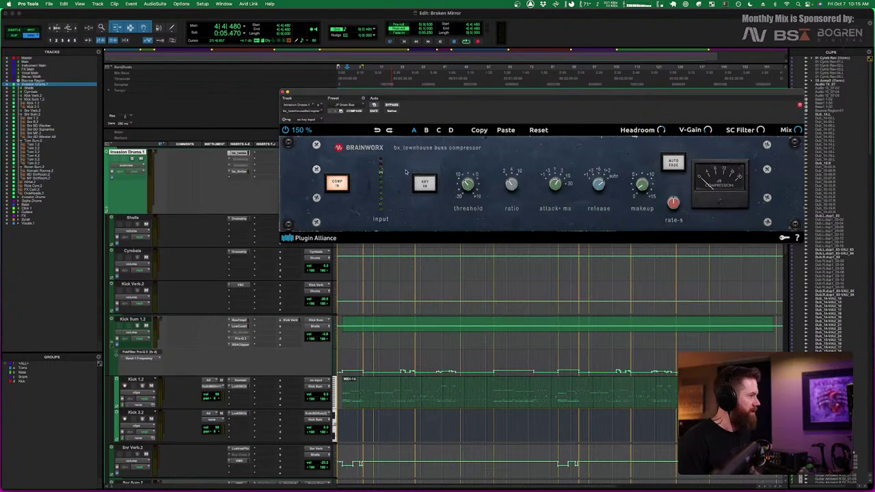
click(282, 92)
Go through the bx_limiter's gain boost, threshold, XL, mix and output controls on Invasion Drums.1 and close the plug-in
click(238, 170)
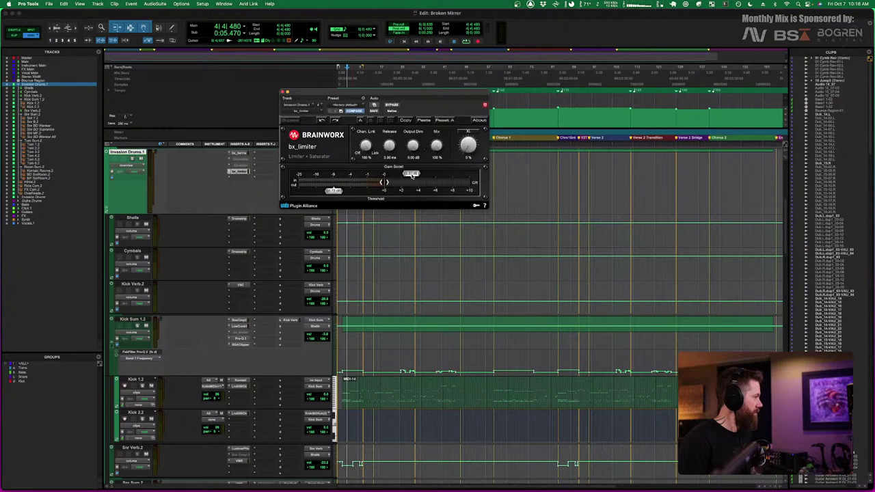
drag(333, 191, 332, 192)
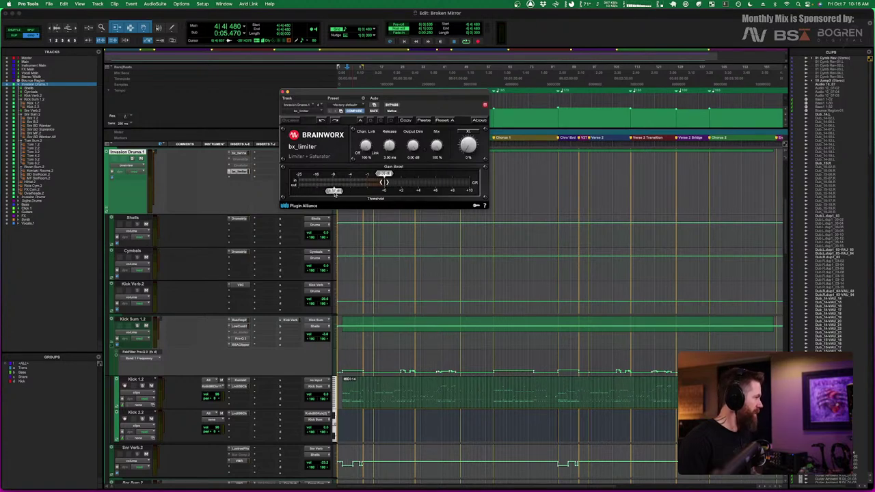
drag(466, 151, 469, 123)
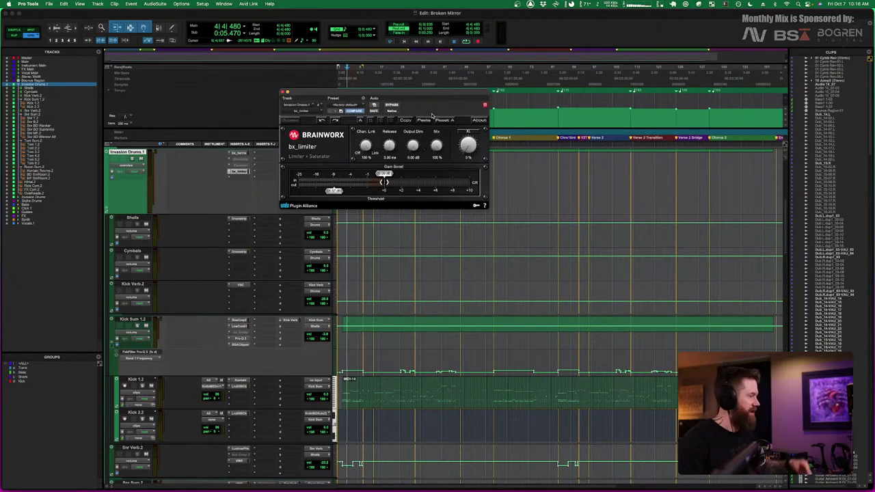
mouse_move(436, 145)
mouse_down()
mouse_move(438, 186)
mouse_move(437, 127)
mouse_up()
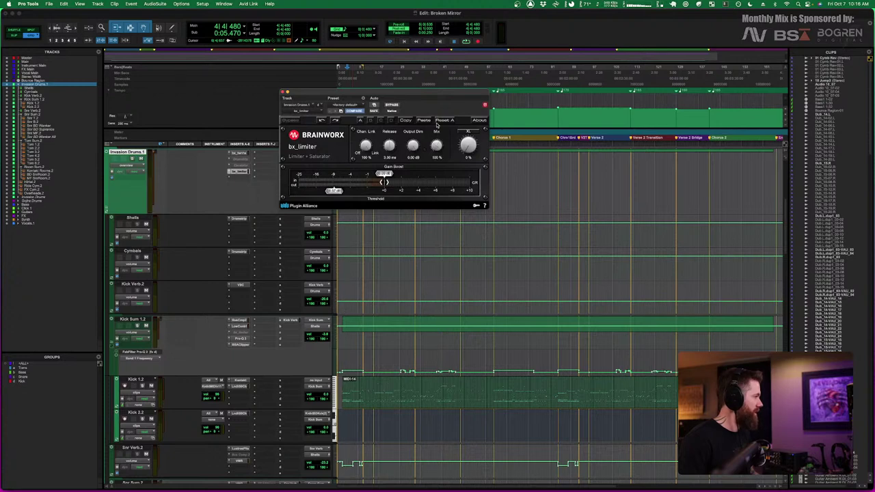
drag(412, 187, 412, 120)
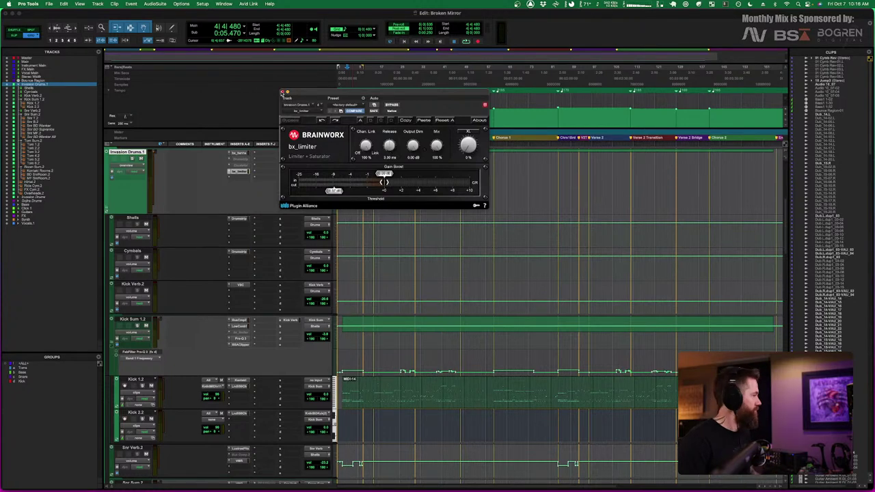
click(282, 92)
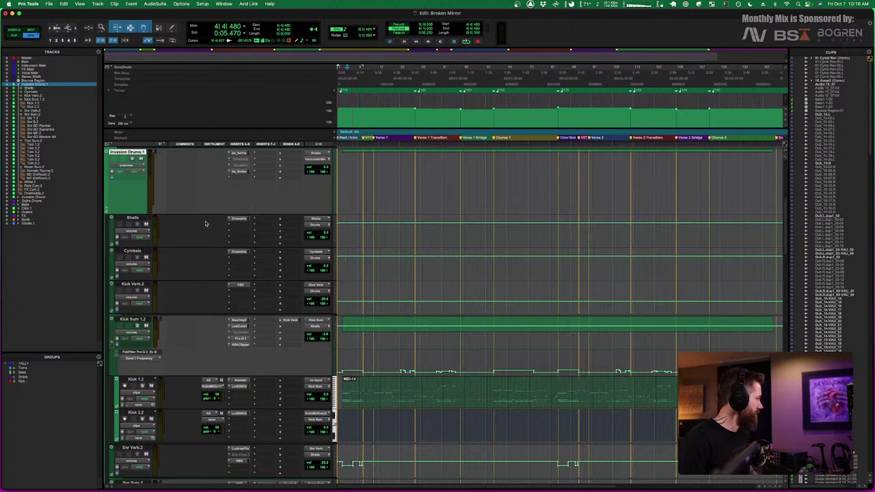
Select the Shells and Cymbals folder tracks in turn, ending with Cymbals selected
scroll(139, 223, down, 4)
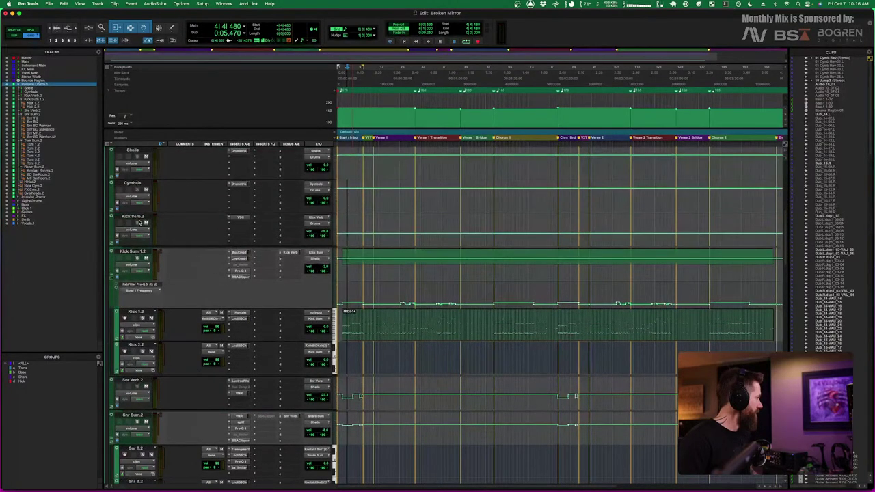
click(135, 151)
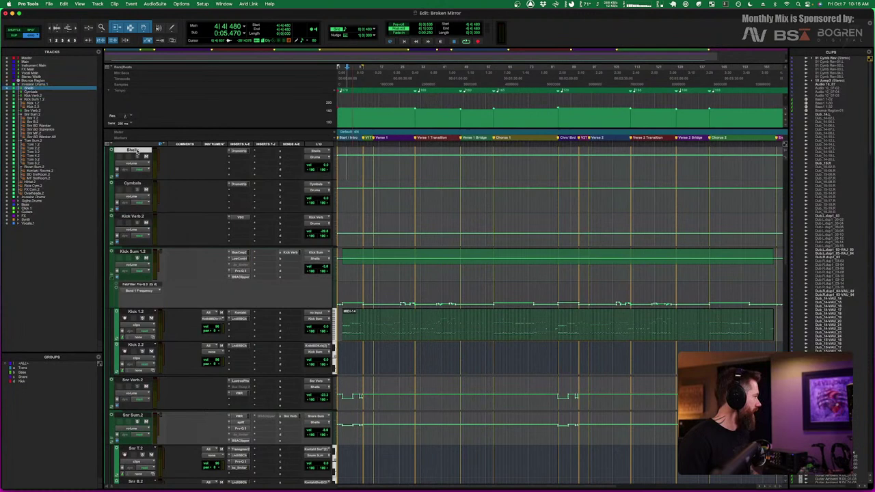
click(136, 183)
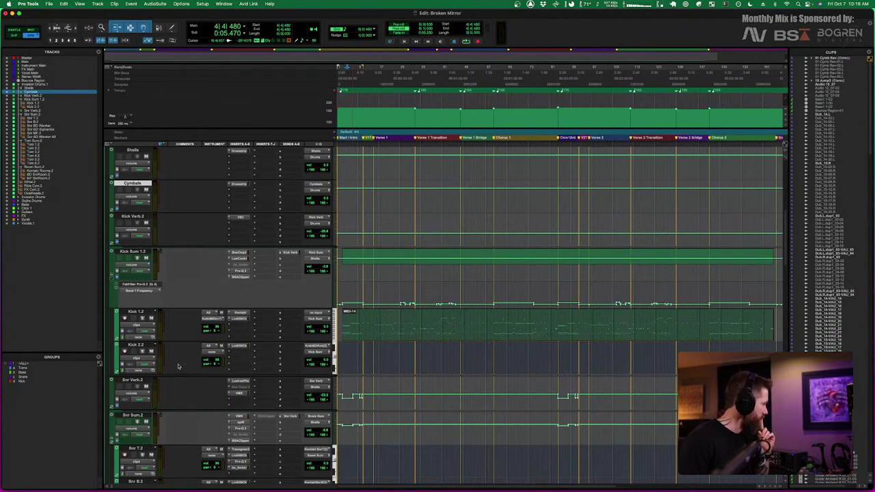
Look through the snare, tom, room and cymbal tracks and their output routing, ending with the Shells track selected
scroll(177, 366, down, 15)
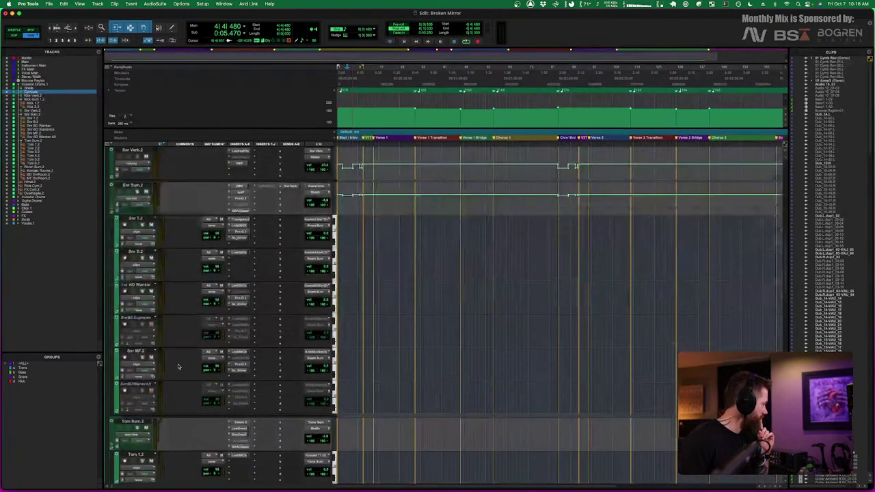
scroll(177, 366, down, 2)
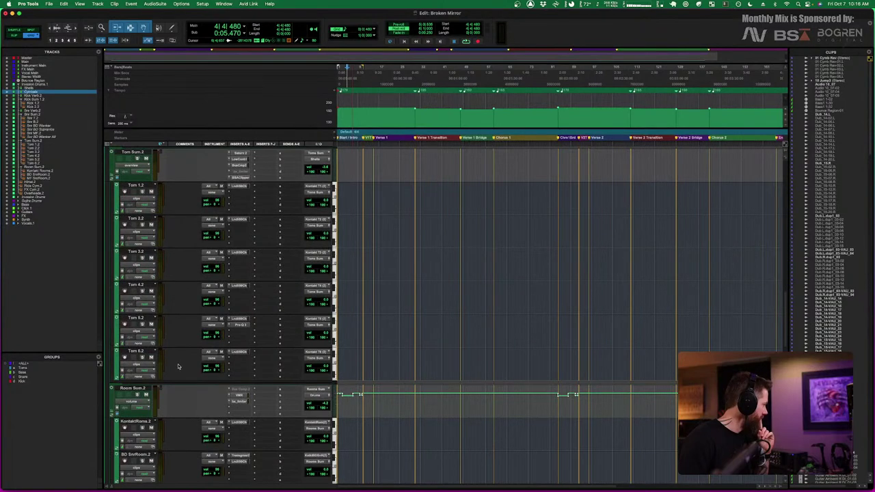
scroll(178, 366, down, 10)
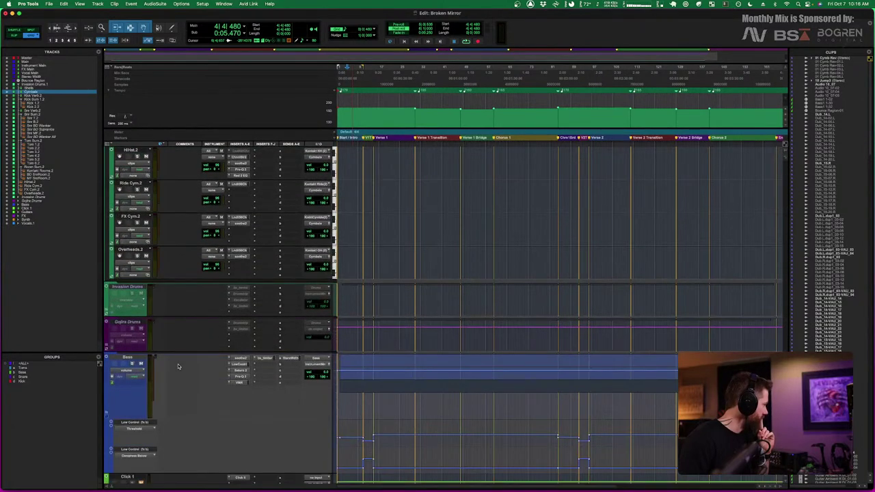
scroll(178, 366, up, 4)
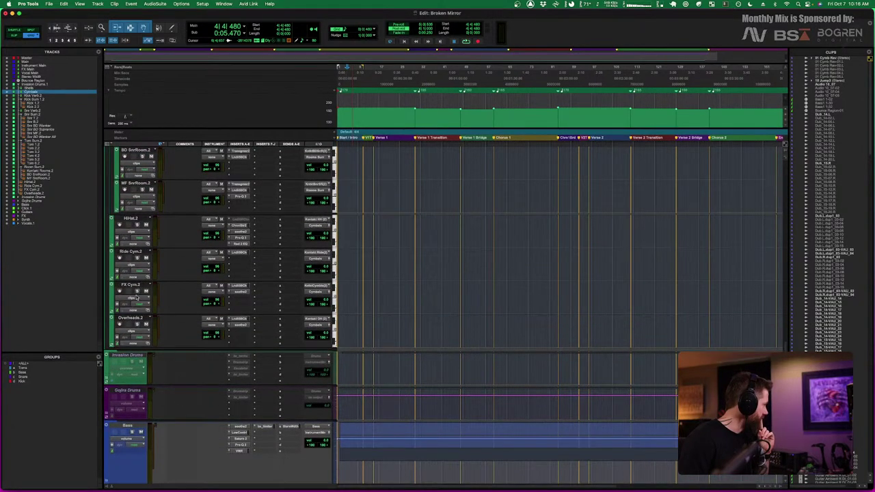
scroll(136, 291, up, 8)
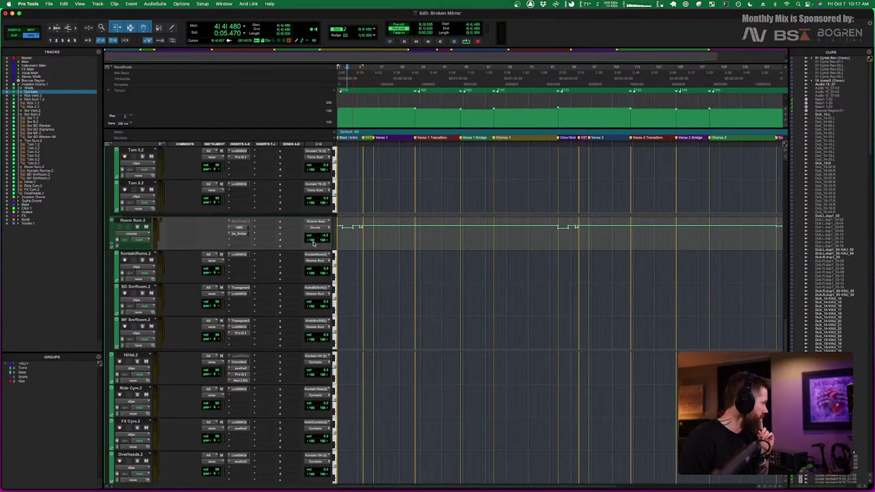
scroll(220, 241, up, 8)
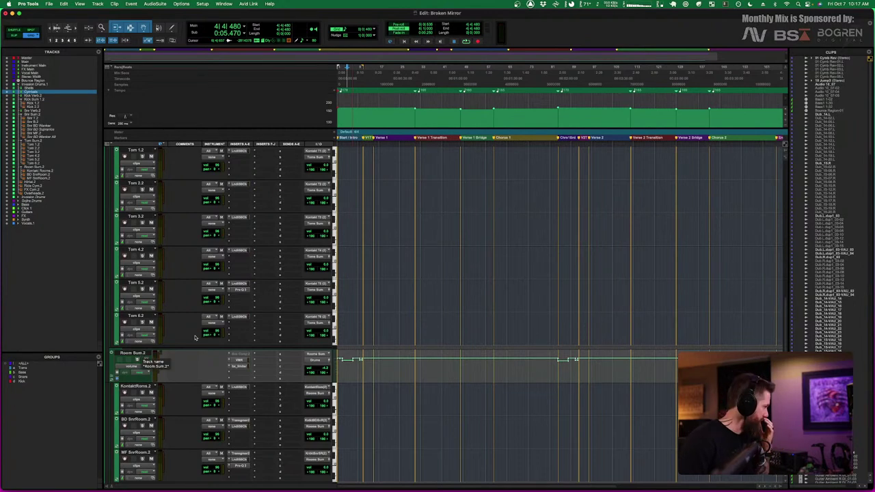
scroll(194, 338, up, 15)
scroll(194, 338, up, 5)
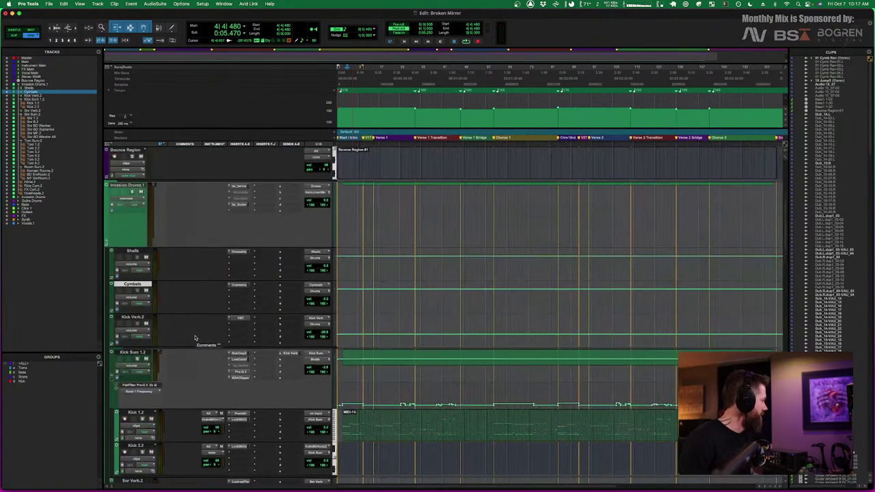
click(134, 251)
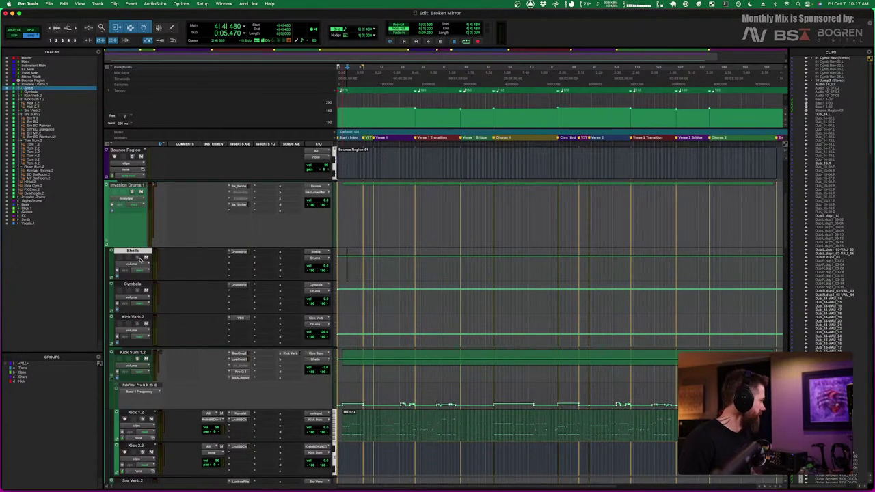
Solo the Shells folder track to audition it from the intro, stop playback and clear the solo
key(space)
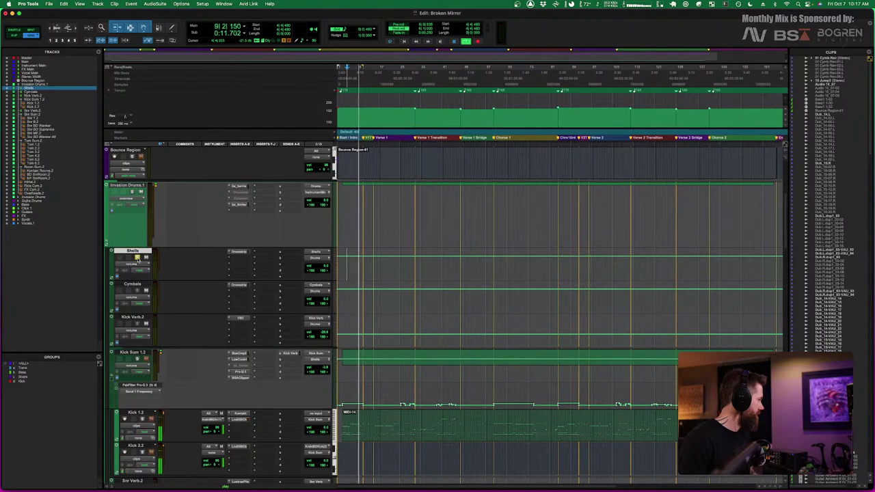
click(137, 257)
key(space)
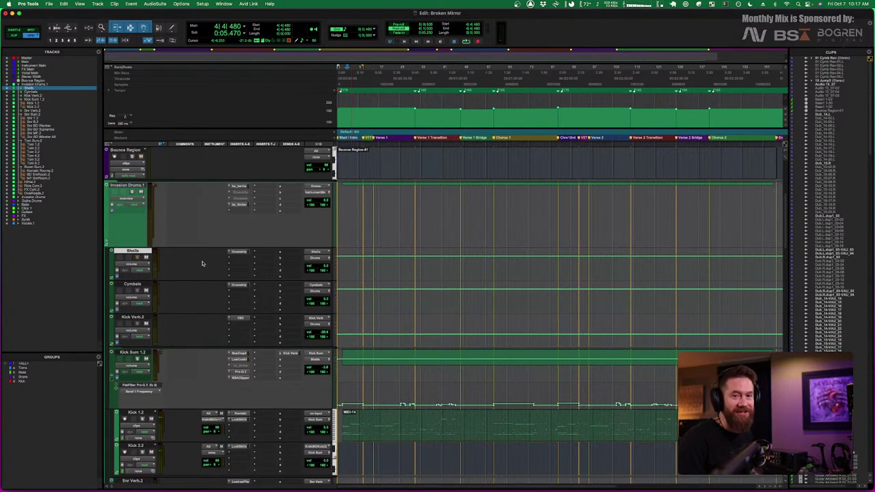
Open the SSL Drumstrip on Shells, reposition its window and audition the soloed Invasion Drums.1 folder with Cymbals muted
click(239, 252)
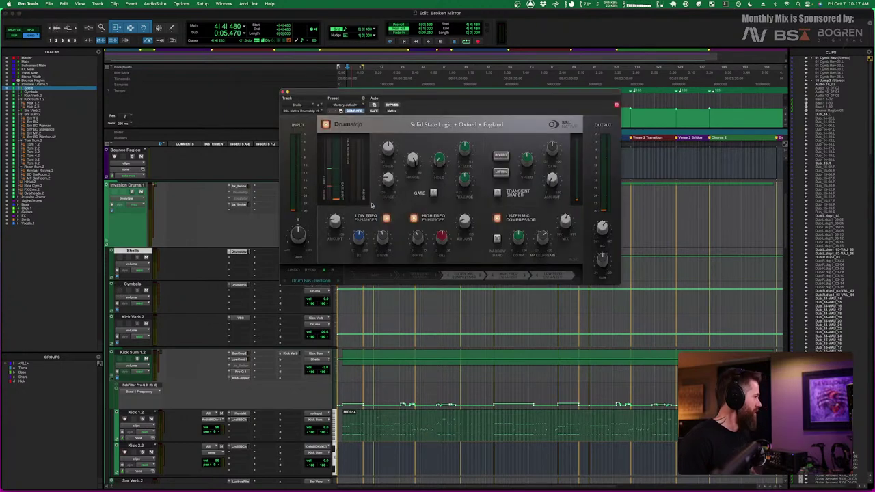
drag(461, 92, 474, 92)
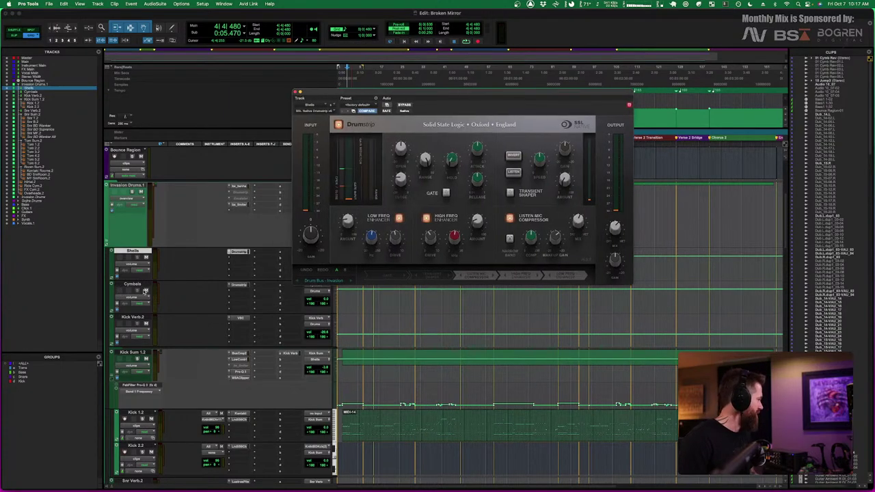
key(space)
key(space)
key(space)
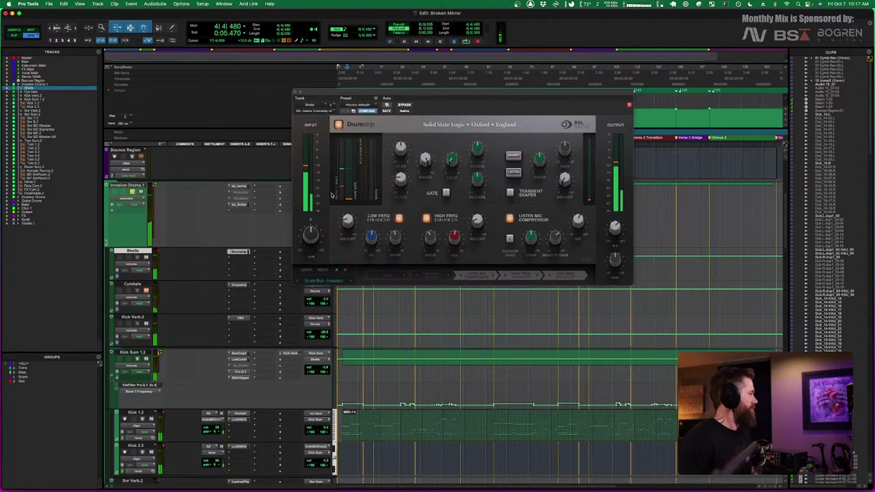
drag(456, 97, 498, 95)
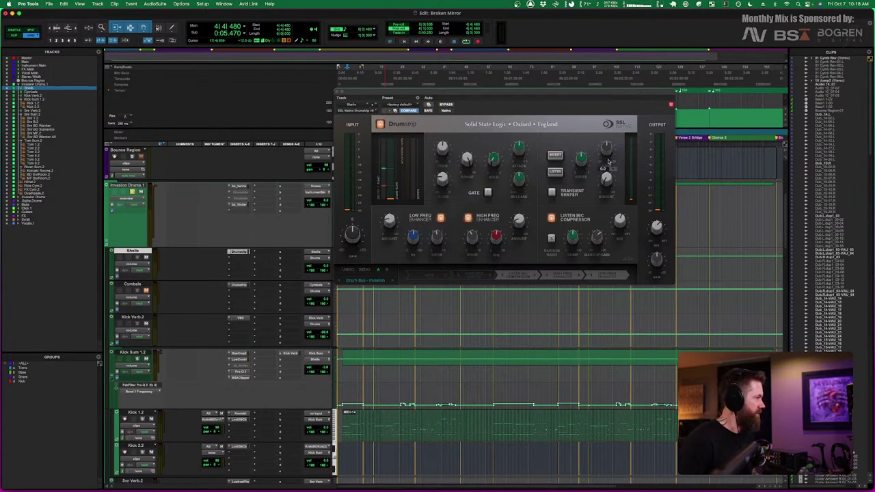
Switch the Drumstrip's Gate section on and off twice on Shells, leaving it off
click(487, 193)
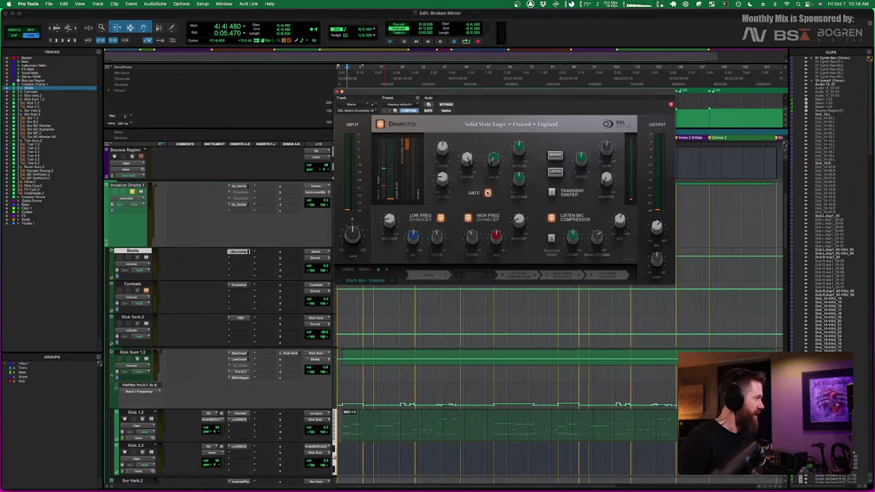
click(487, 193)
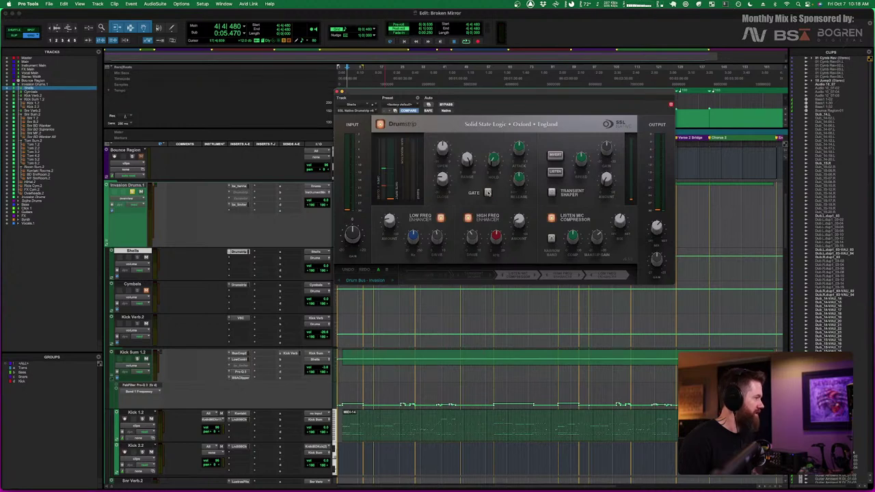
click(487, 192)
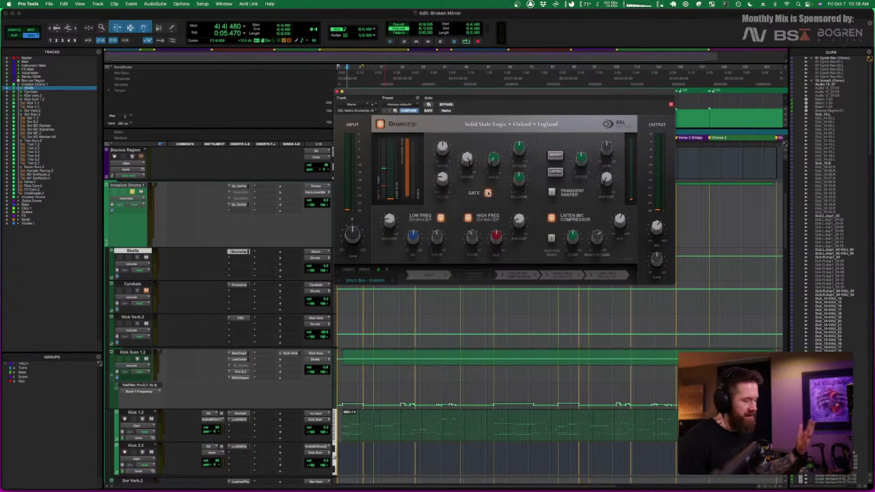
click(487, 192)
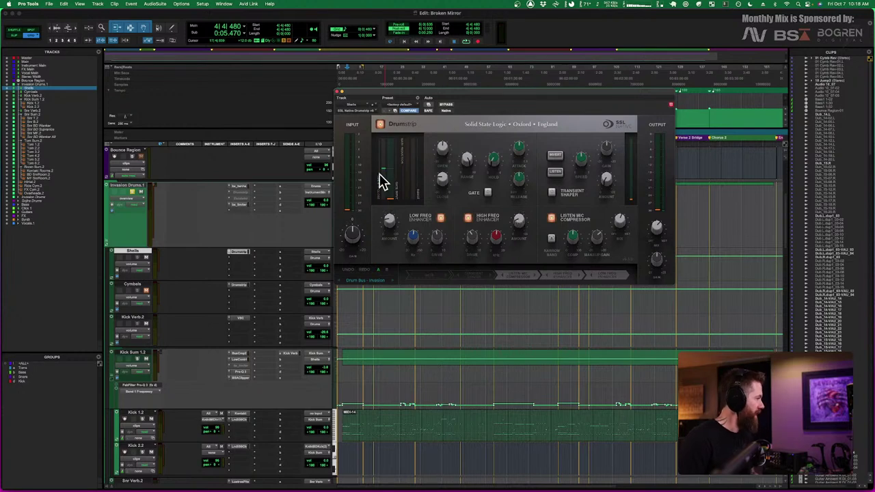
Compare the Shells sound with the whole Drumstrip bypassed and re-enabled during playback
click(380, 124)
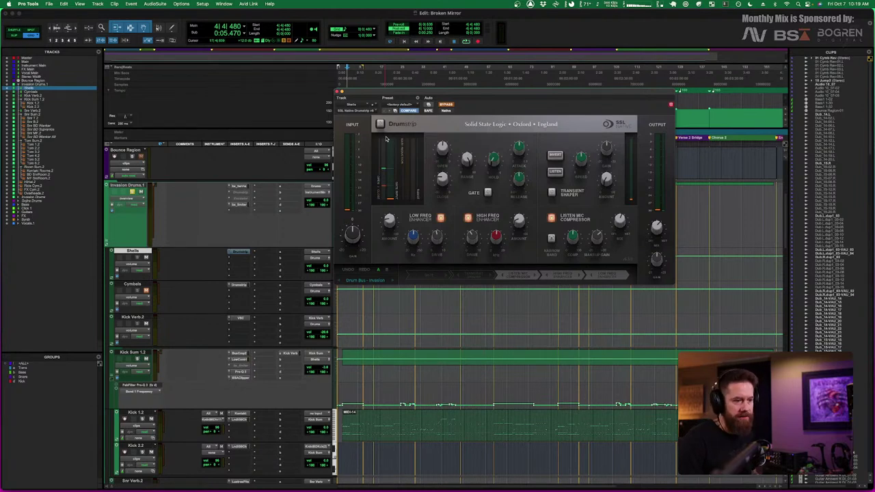
key(space)
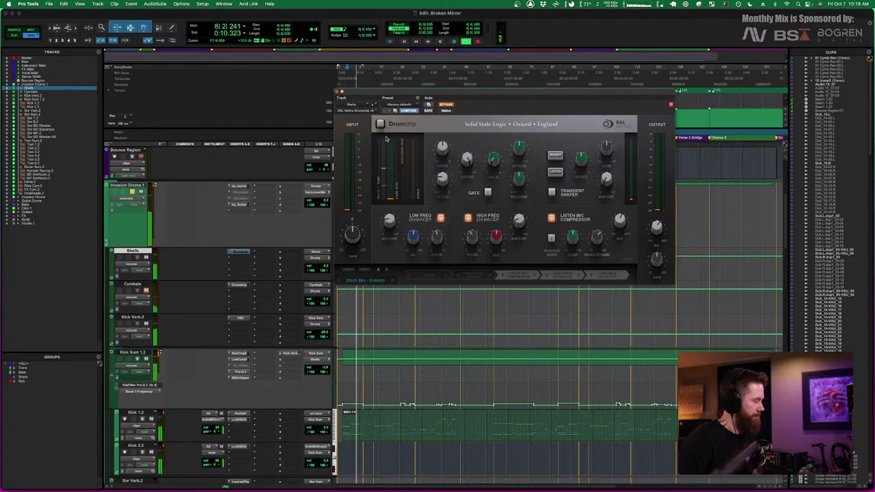
click(379, 124)
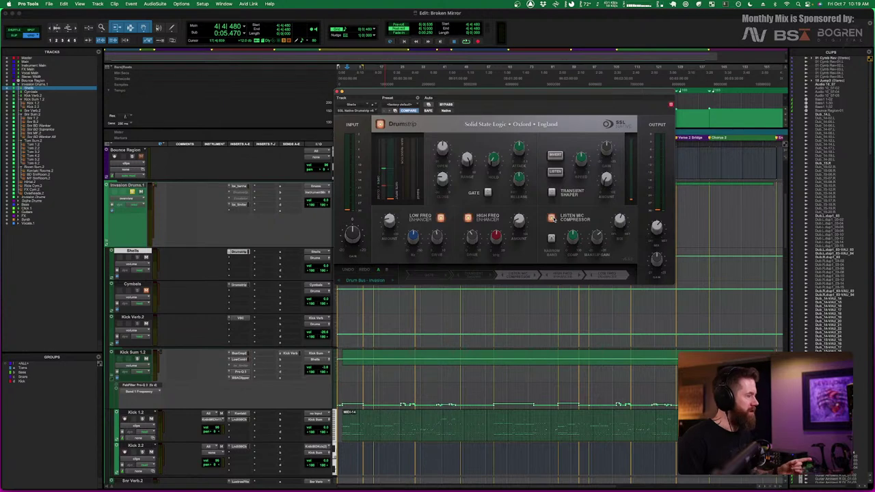
Check the Listen Mic Compressor's mix on Shells and compare playback with that section off and back on
mouse_move(624, 227)
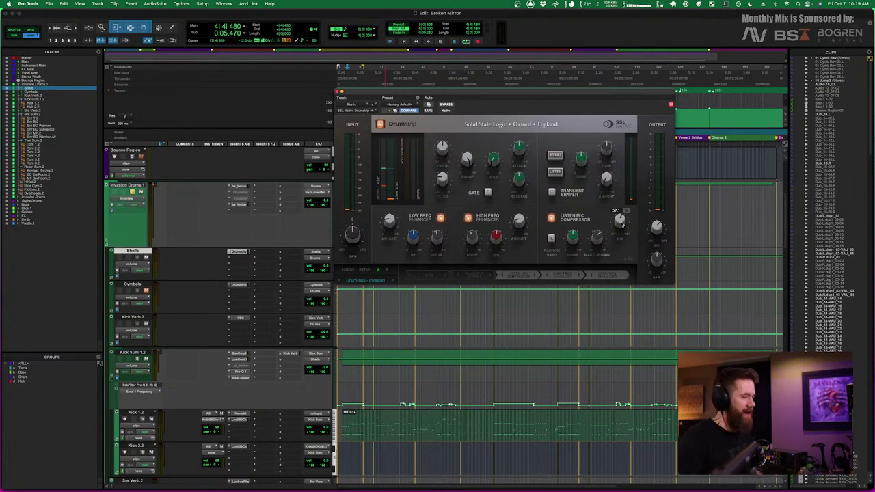
click(550, 218)
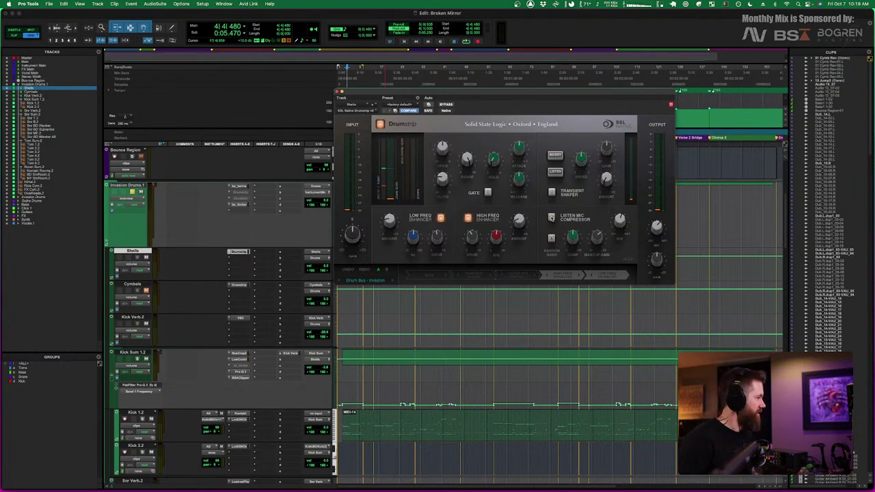
key(space)
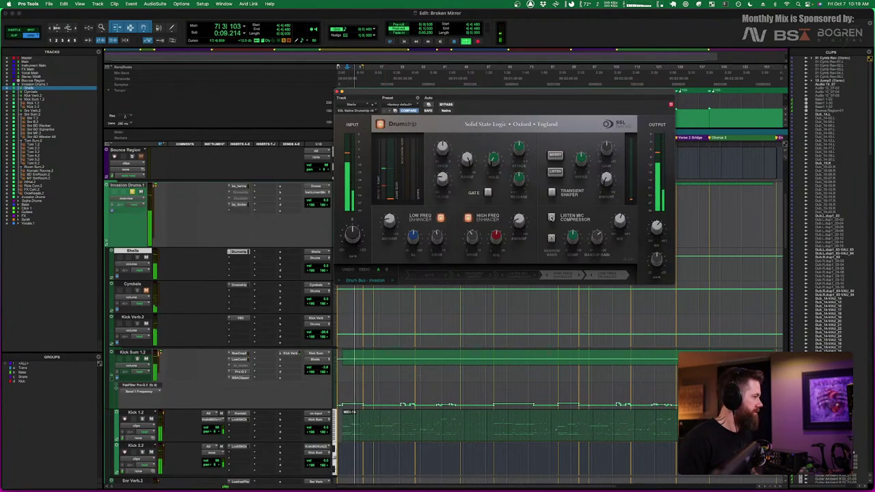
click(550, 217)
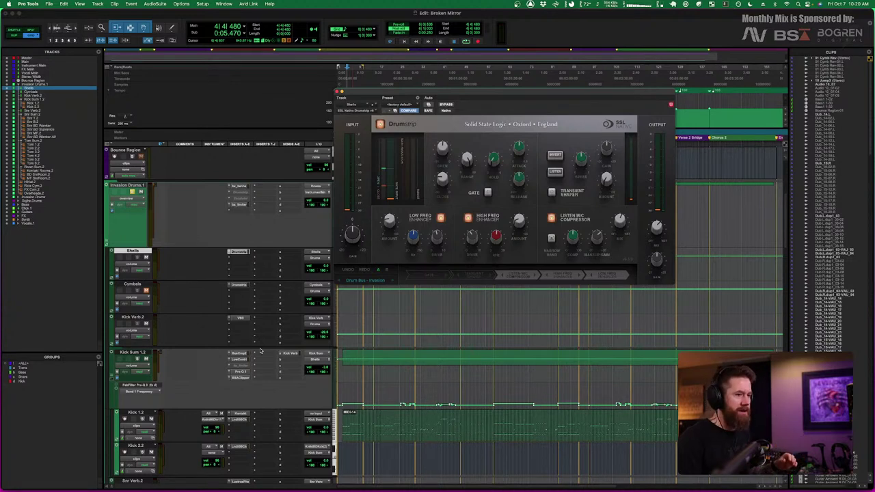
Select the Invasion Drums.1, Shells and Cymbals folder tracks in turn, ending with Cymbals selected
click(128, 186)
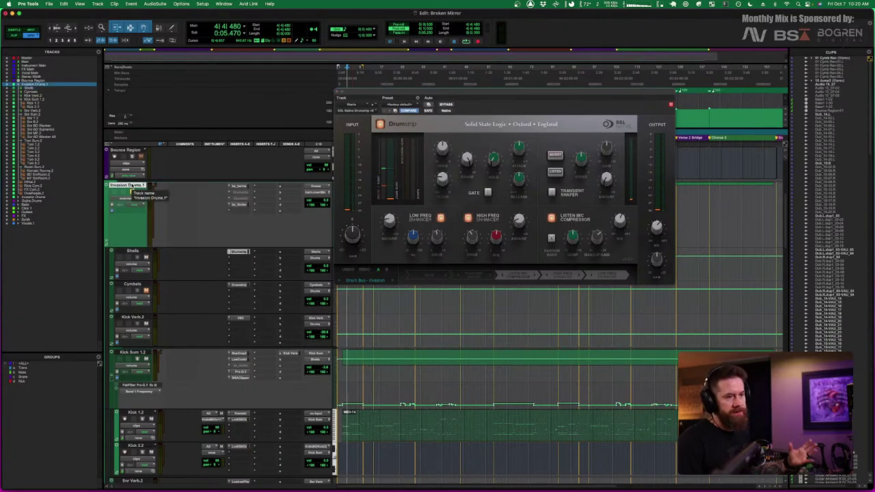
click(133, 251)
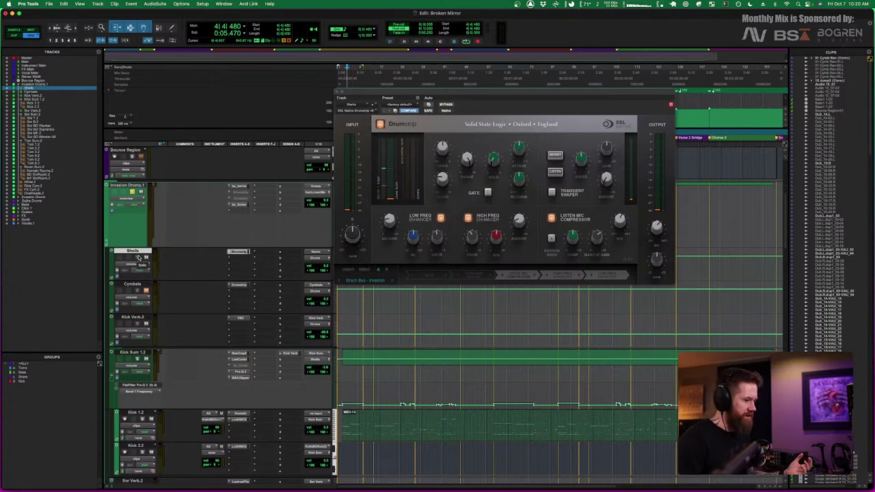
click(136, 286)
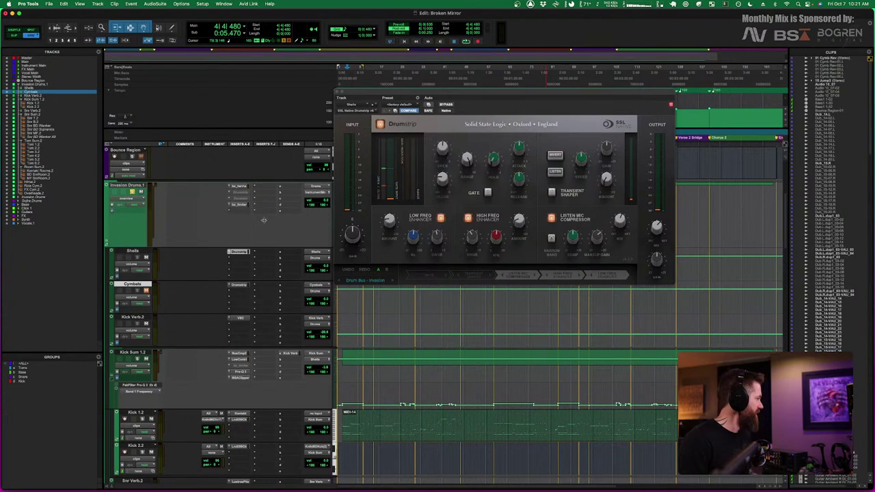
Close the Shells Drumstrip, open the one on Cymbals and examine its low and high frequency enhancer and compressor mix settings
click(238, 252)
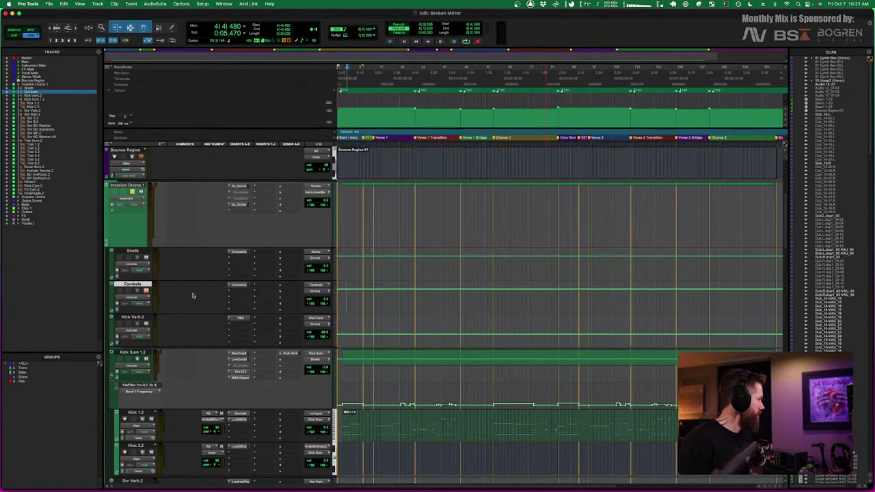
click(244, 287)
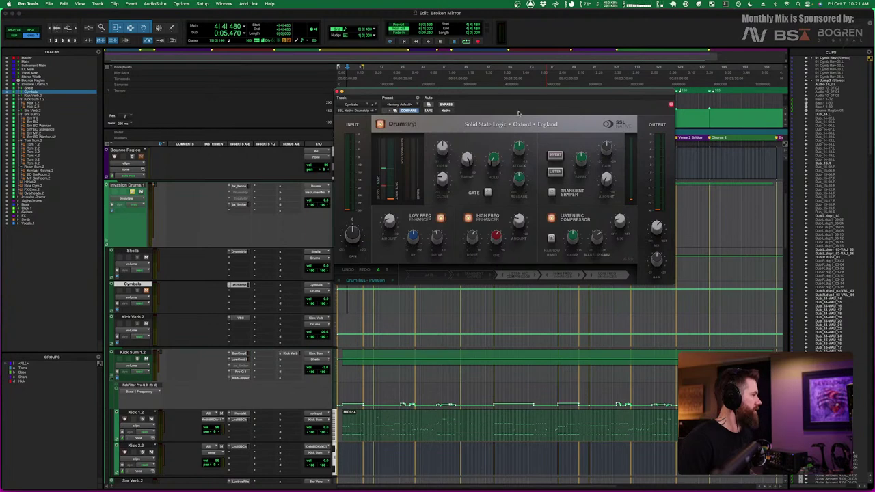
mouse_move(389, 224)
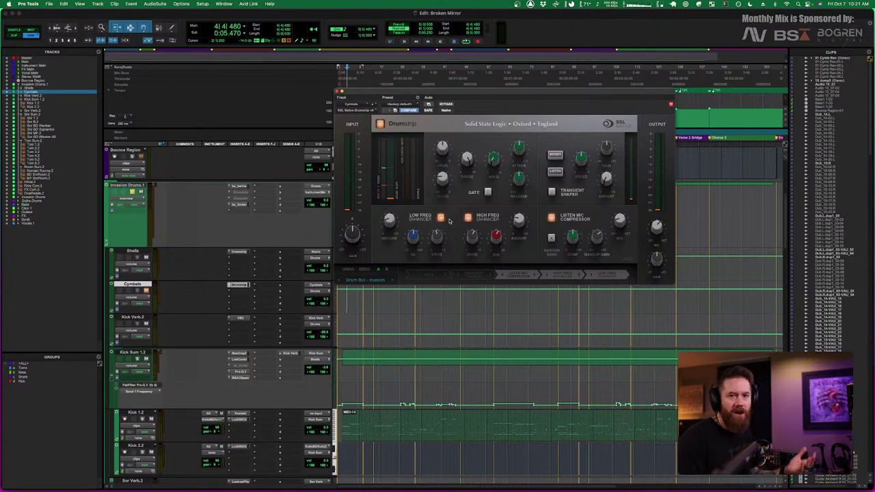
mouse_move(517, 221)
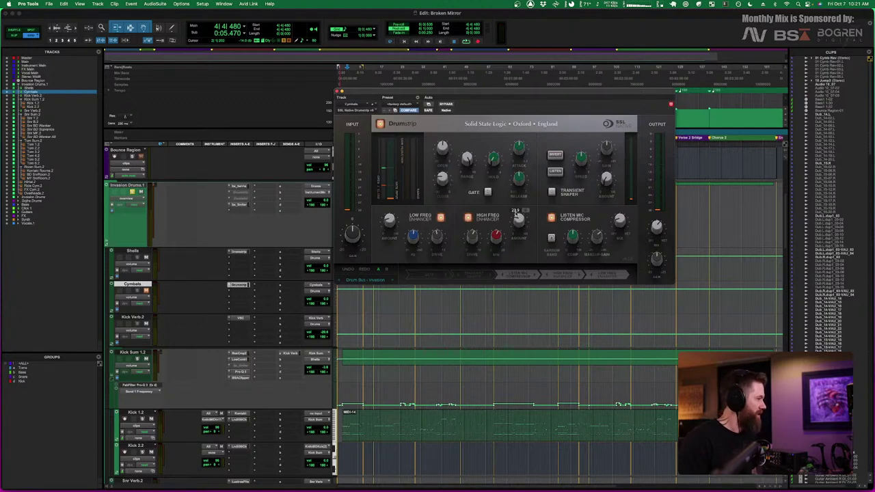
mouse_move(469, 239)
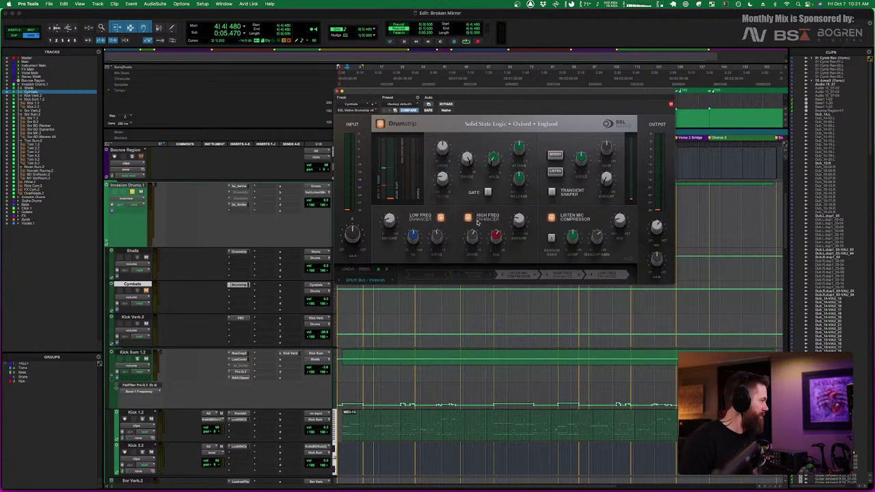
mouse_move(623, 223)
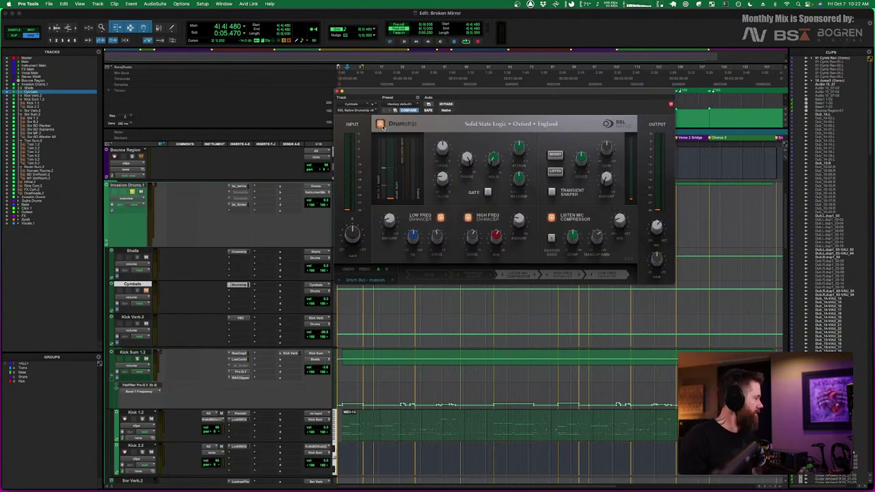
With Shells muted and Cymbals unmuted, compare playback with the Cymbals Drumstrip bypassed and re-enabled
click(380, 124)
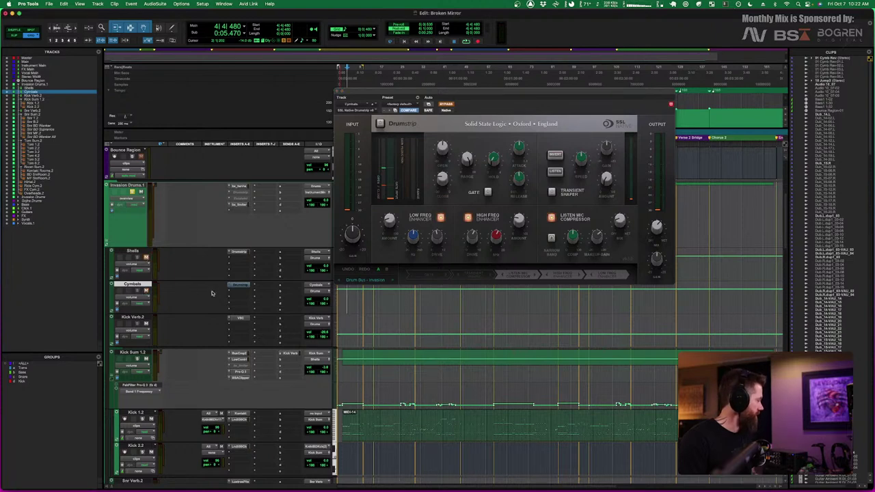
key(space)
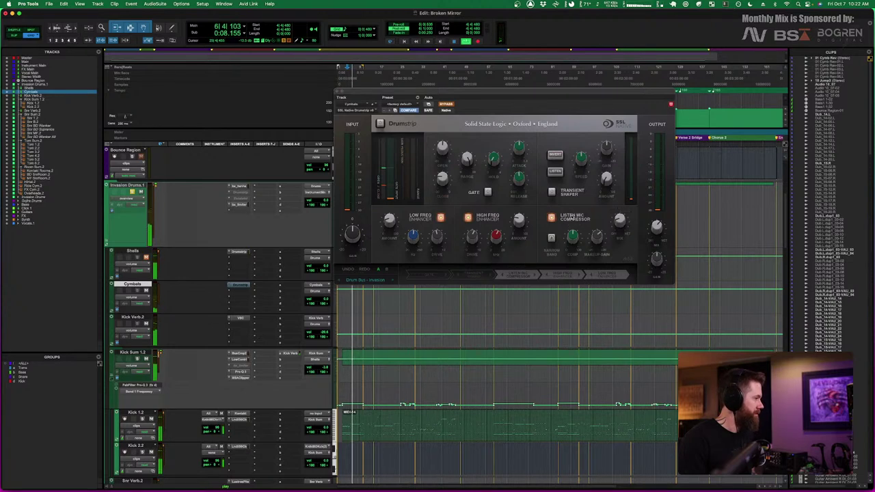
click(380, 125)
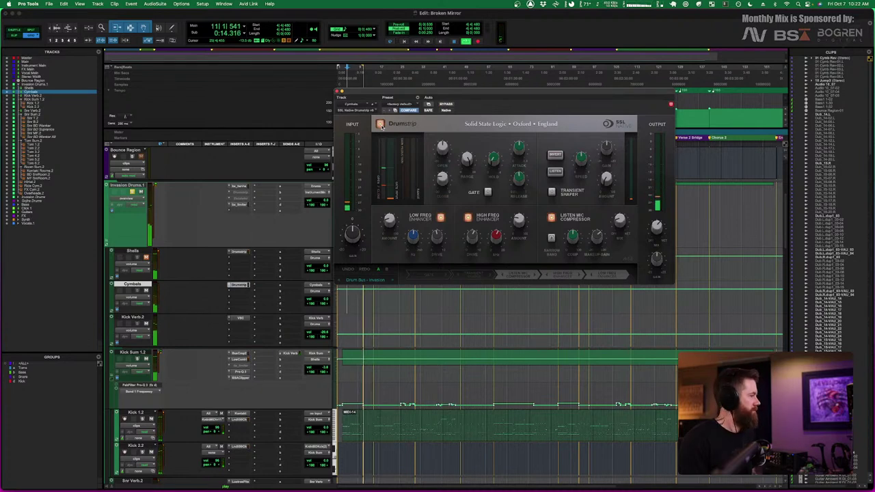
key(space)
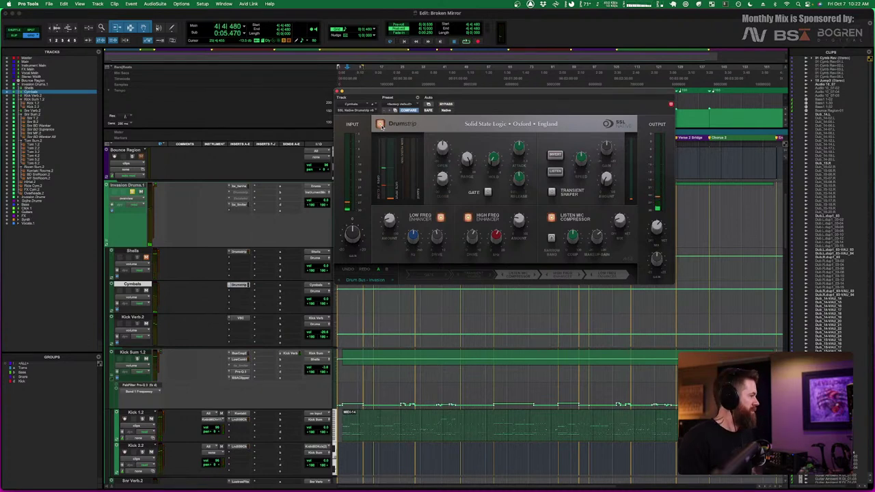
Compare the Cymbals playback with the Drumstrip's High Freq Enhancer off and back on, and close the plug-in
click(468, 217)
key(space)
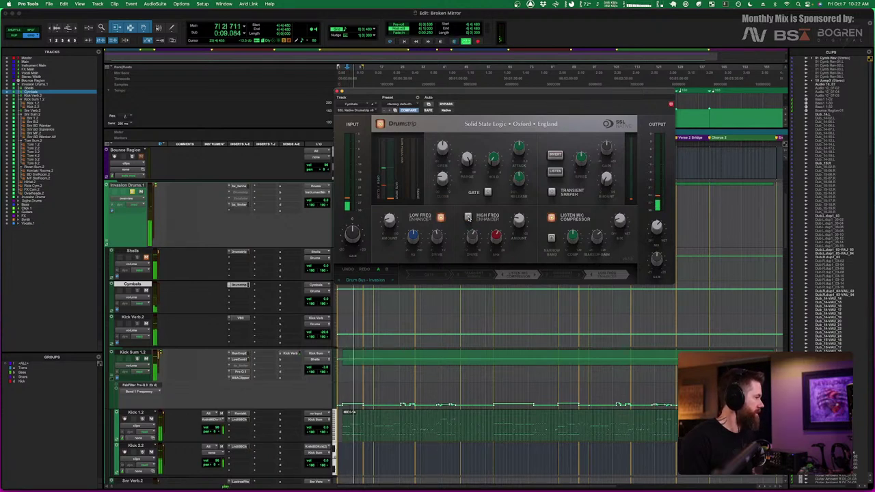
click(467, 217)
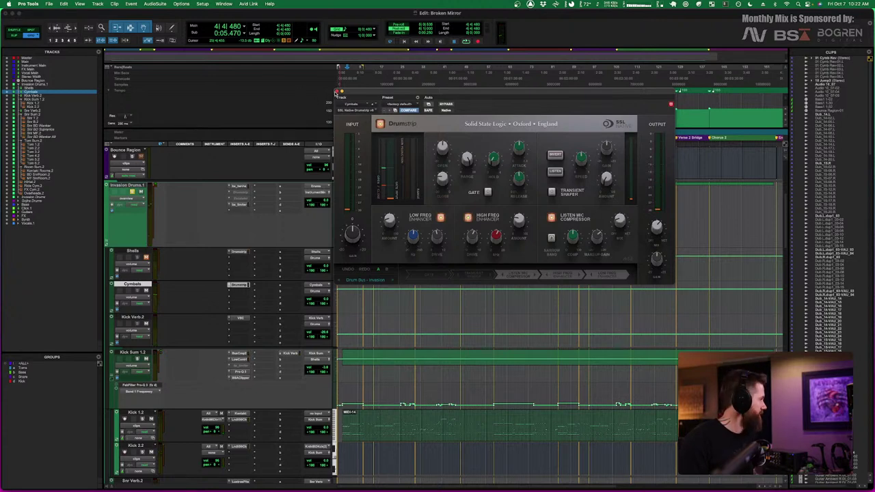
key(super+w)
Select the Kick Verb.2 track and open its Verbsuite Classics reverb plug-in
scroll(263, 304, down, 3)
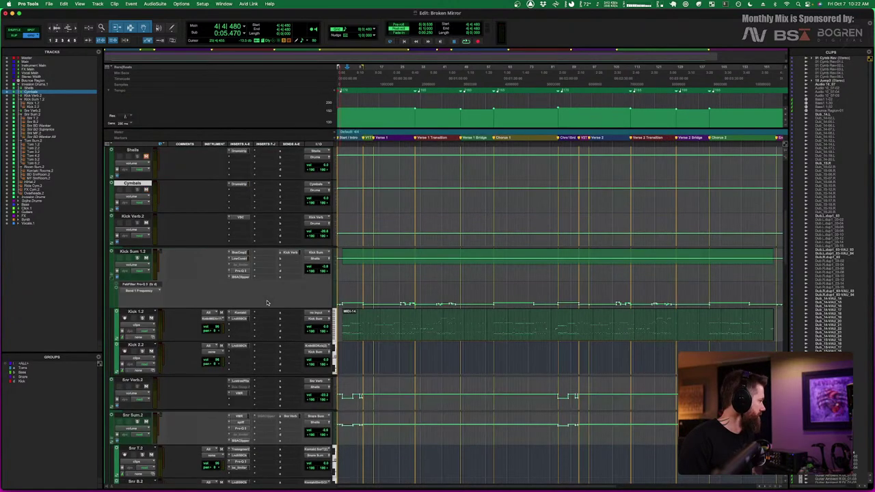
key(semicolon)
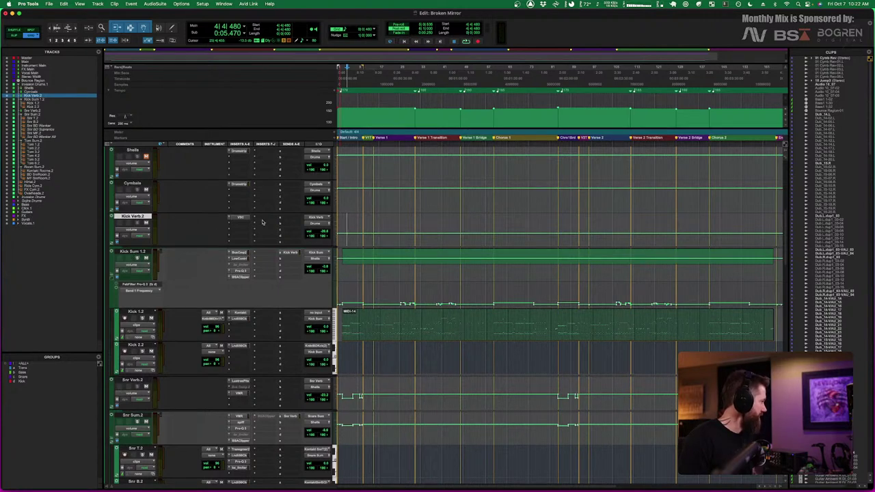
click(241, 217)
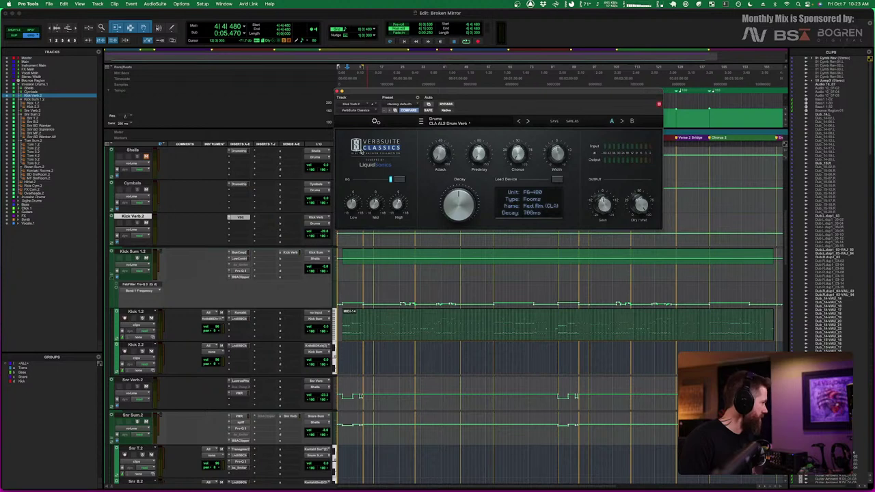
Close the kick reverb plug-in and go through the Kick Sum 1.2, Kick 1.2 and Kick 2.2 tracks, ending with Kick 1.2 selected
click(337, 91)
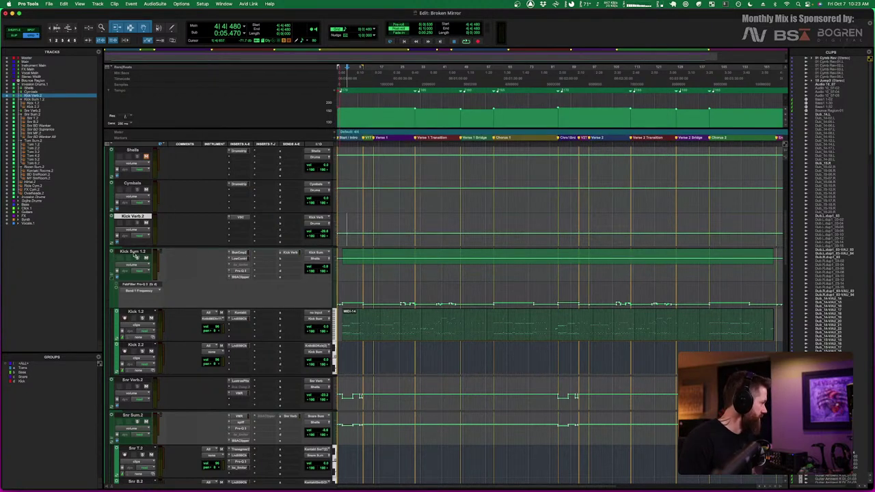
click(136, 254)
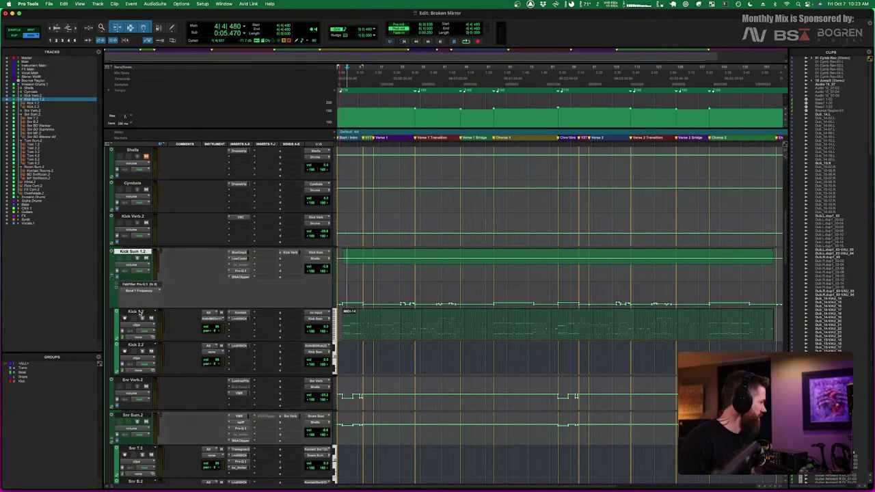
click(138, 313)
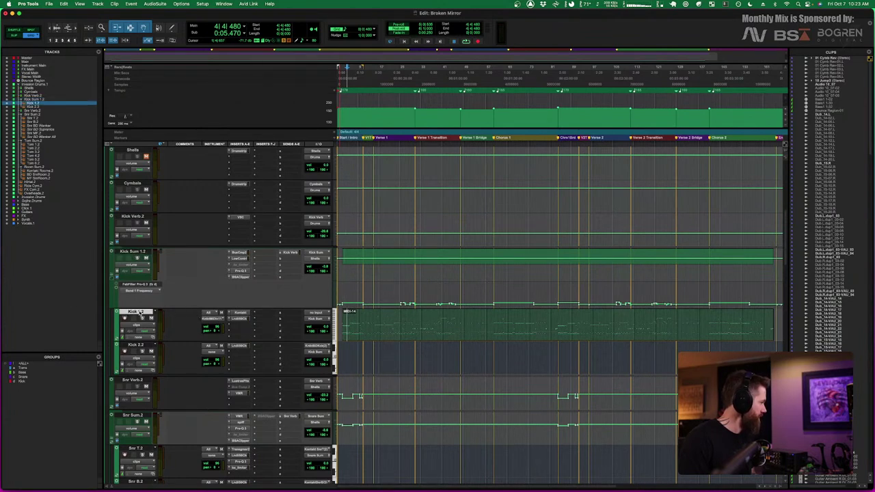
click(139, 346)
click(140, 312)
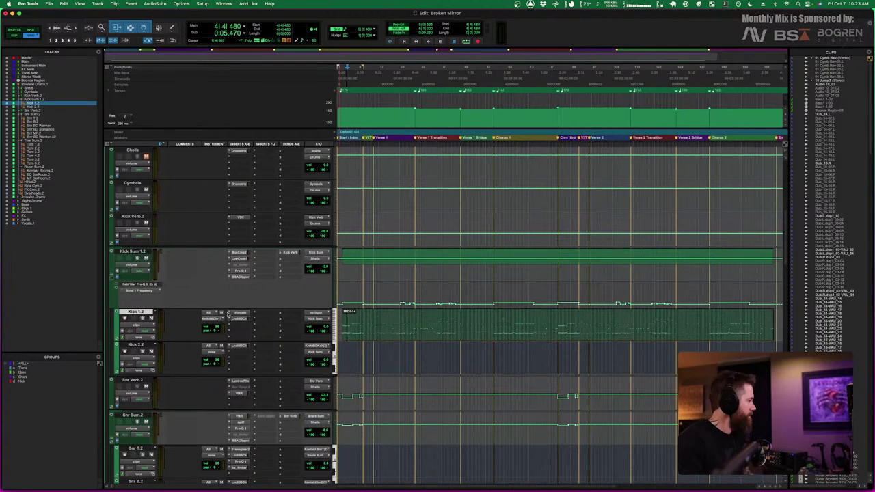
Open the Kontakt instrument on Kick 1.2 and view the Invasion kit's kick mixer page and full kit page
click(239, 313)
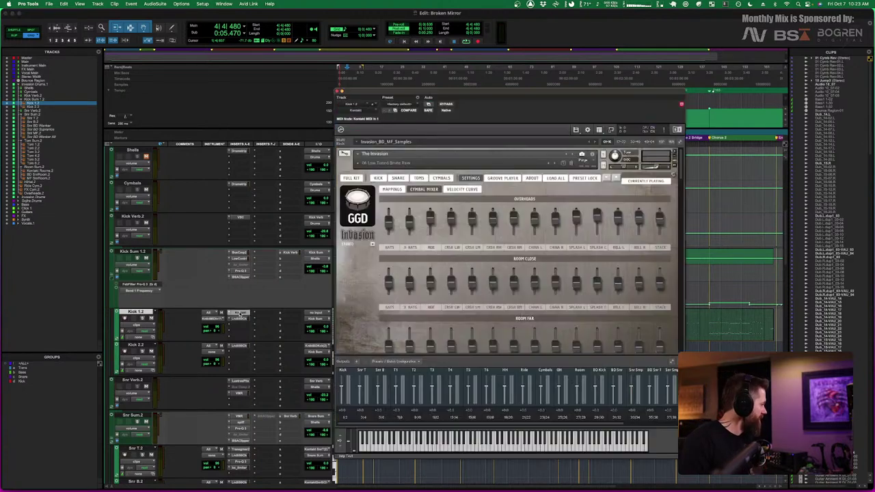
click(378, 178)
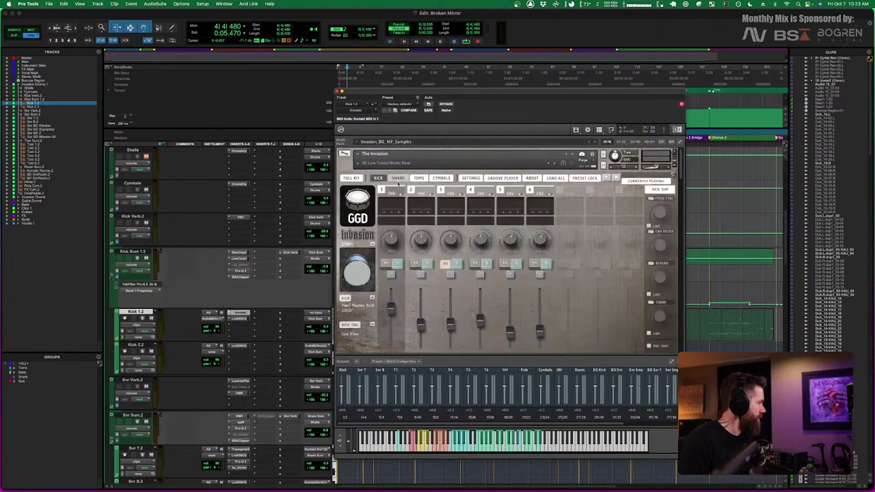
click(356, 178)
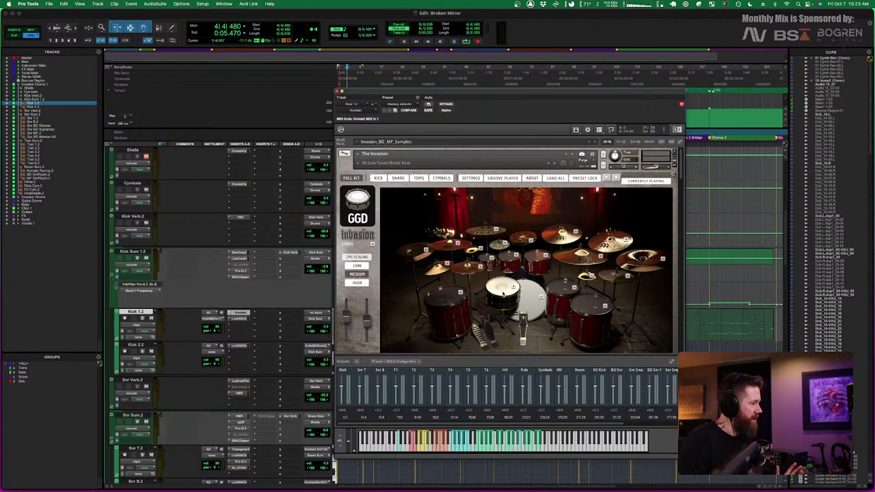
Check the snare and kick drum choices in the Invasion full kit, keeping Ludwig Black Beauty for the snare and Pearl Masters Birch for the kick
click(514, 288)
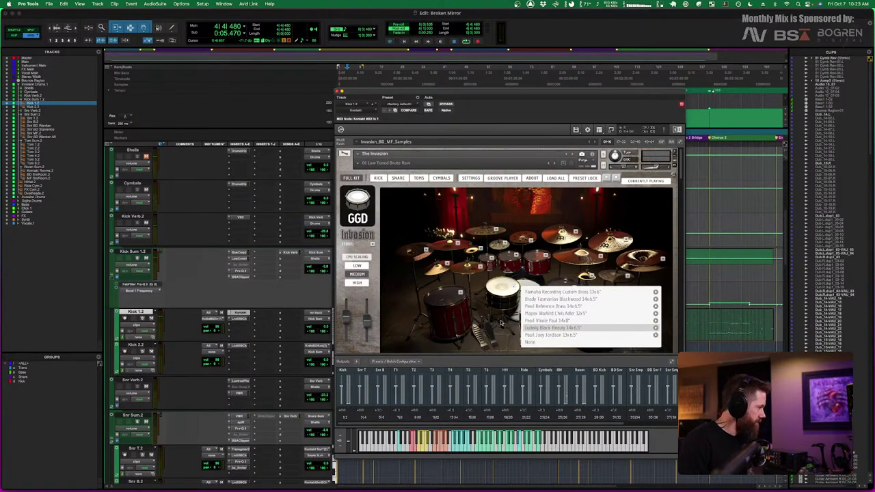
click(535, 329)
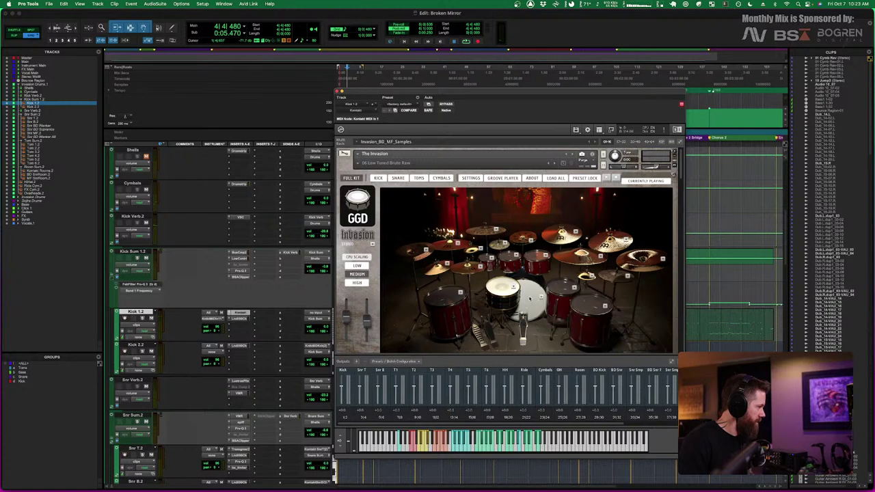
click(540, 298)
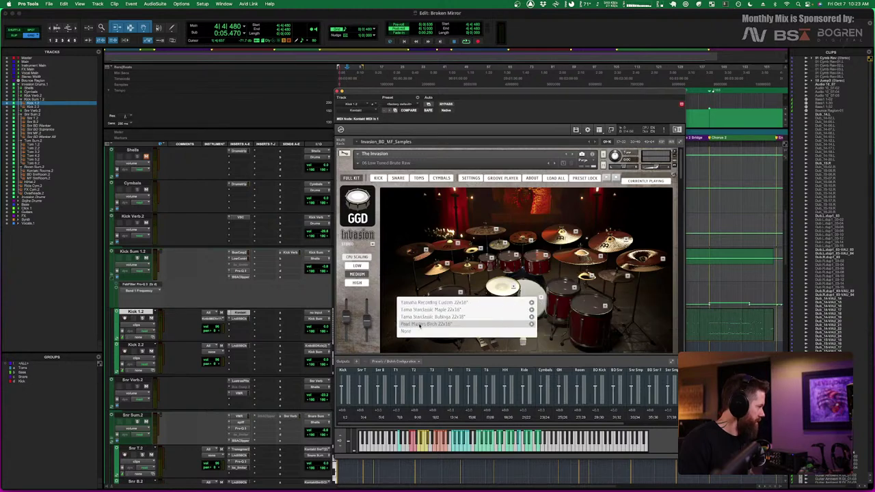
click(446, 324)
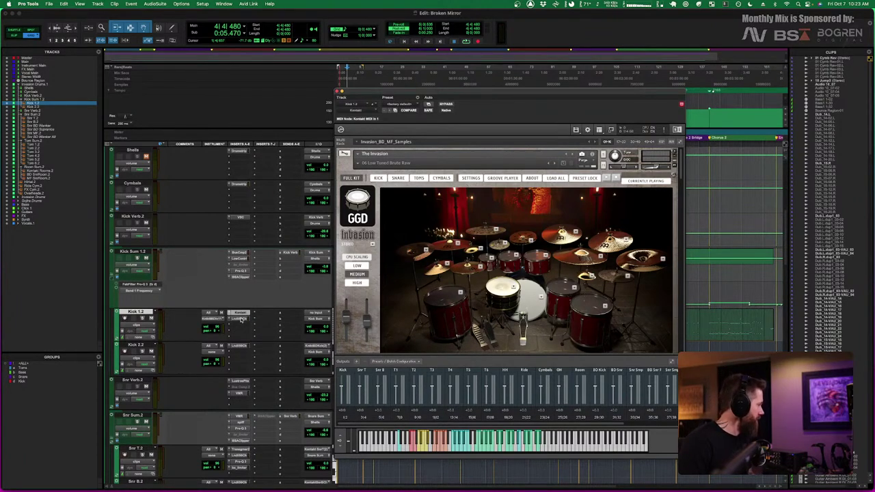
Select Kick 2.2 and examine the Bogren Digital kick, snare and tom samples and the Pearl and Brady snares in the Kontakt multi rack
click(136, 345)
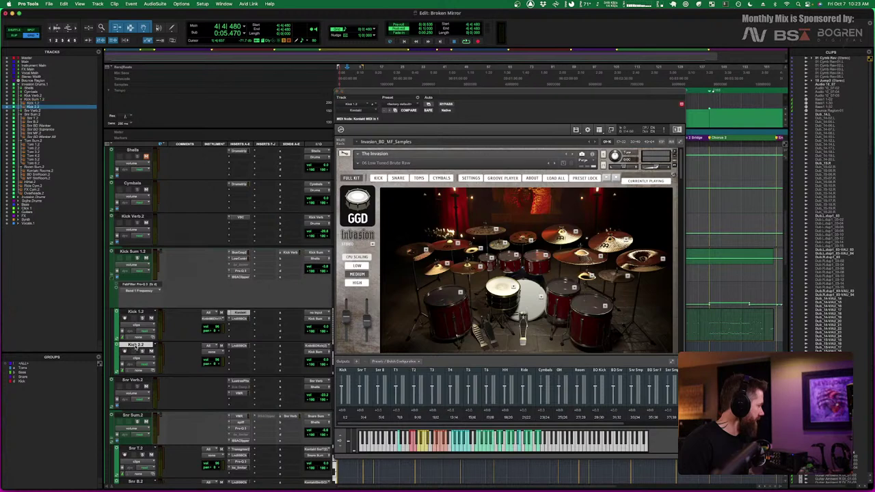
scroll(435, 254, down, 10)
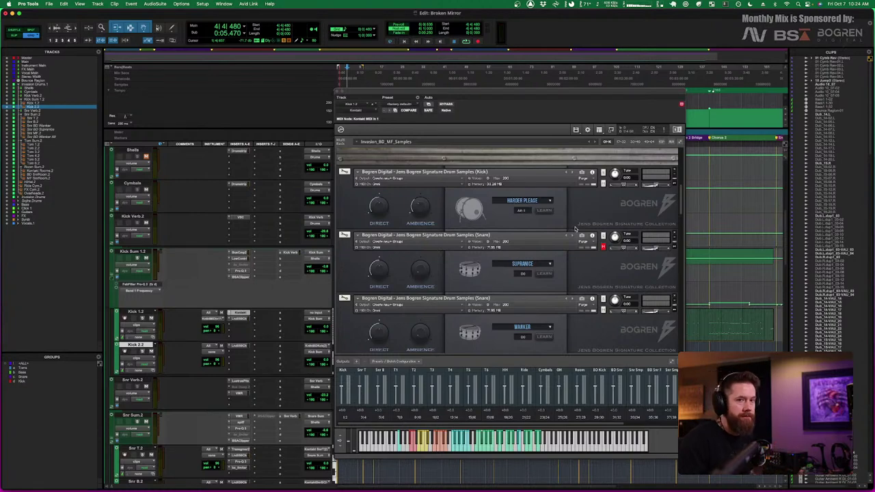
scroll(575, 229, down, 10)
scroll(575, 229, down, 10)
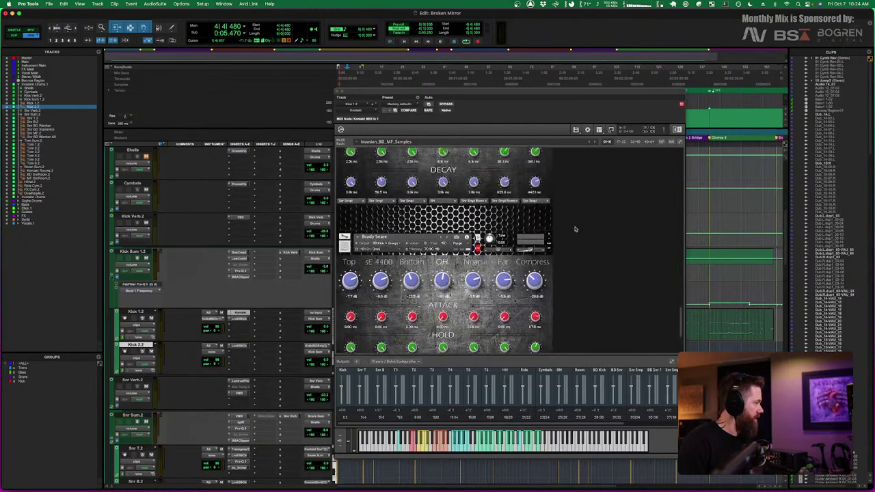
scroll(576, 229, up, 3)
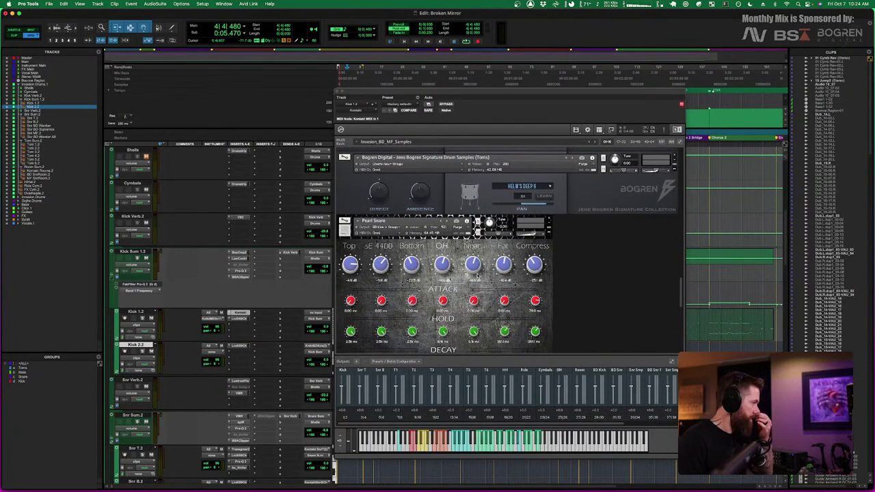
scroll(477, 275, down, 5)
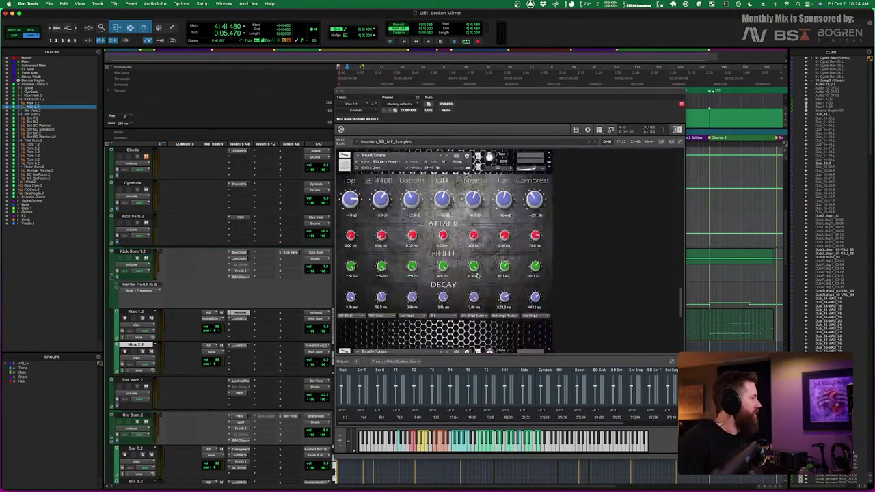
scroll(528, 241, up, 2)
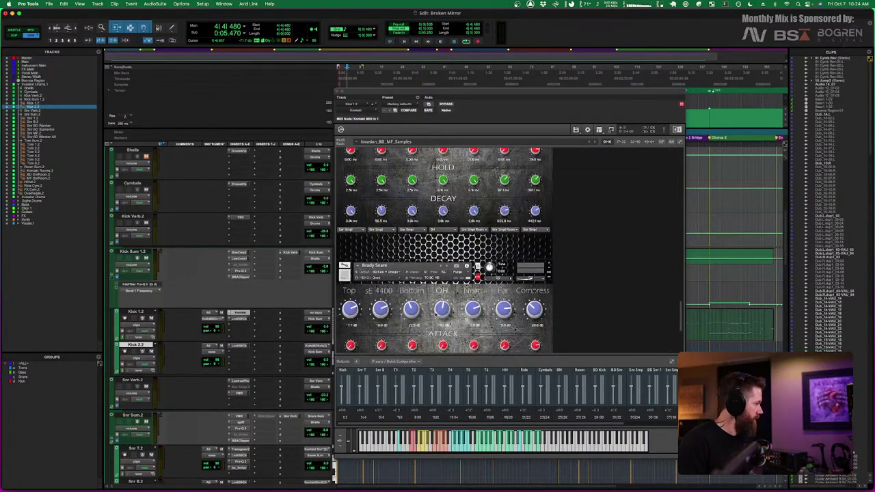
scroll(477, 273, up, 6)
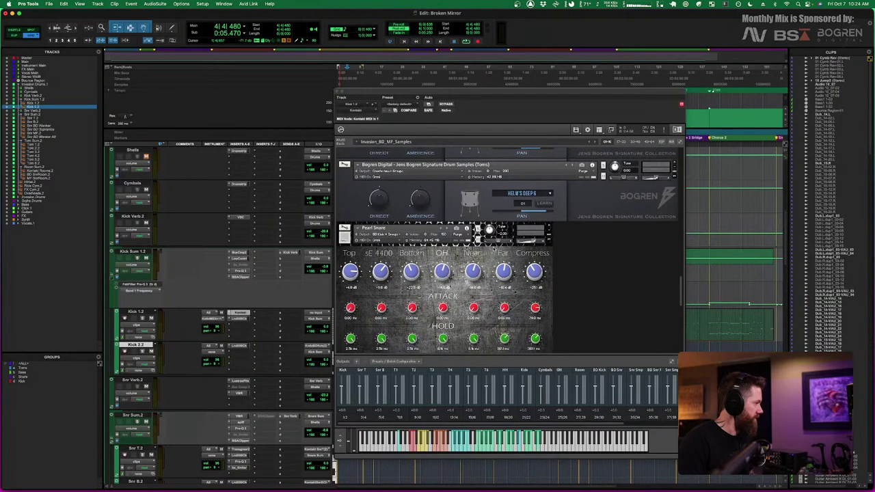
scroll(493, 249, up, 6)
scroll(532, 299, up, 10)
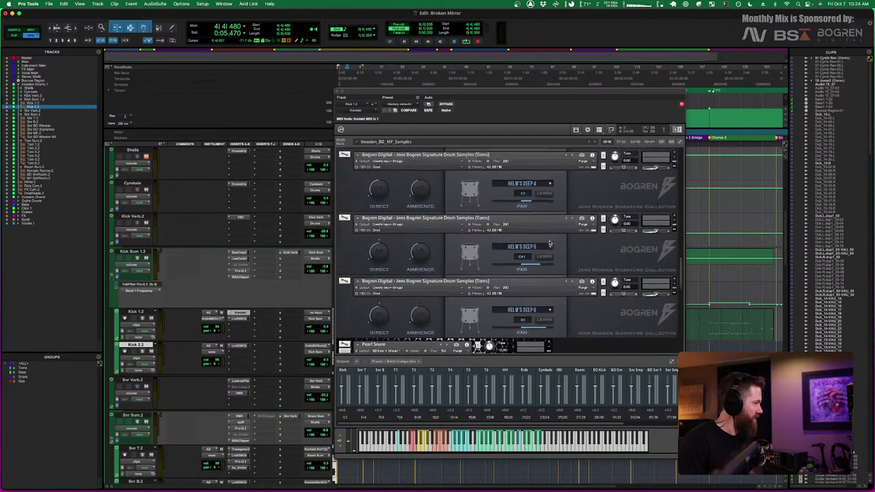
scroll(549, 243, up, 1)
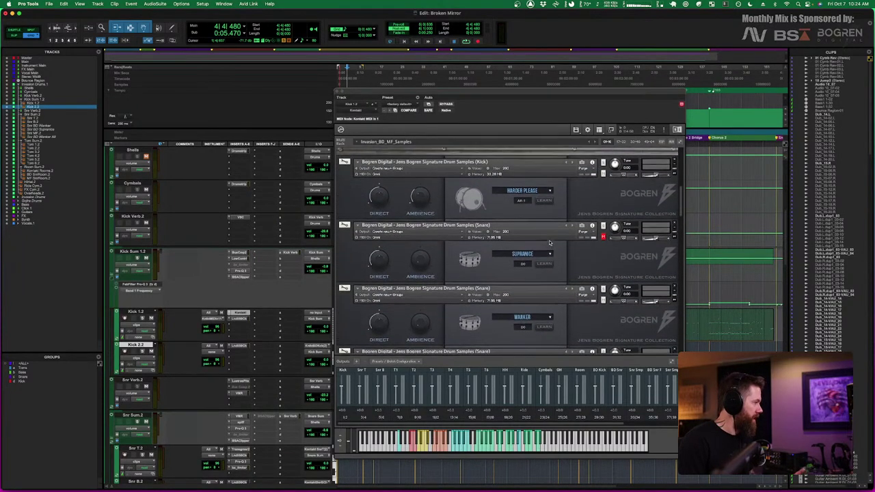
scroll(548, 260, up, 1)
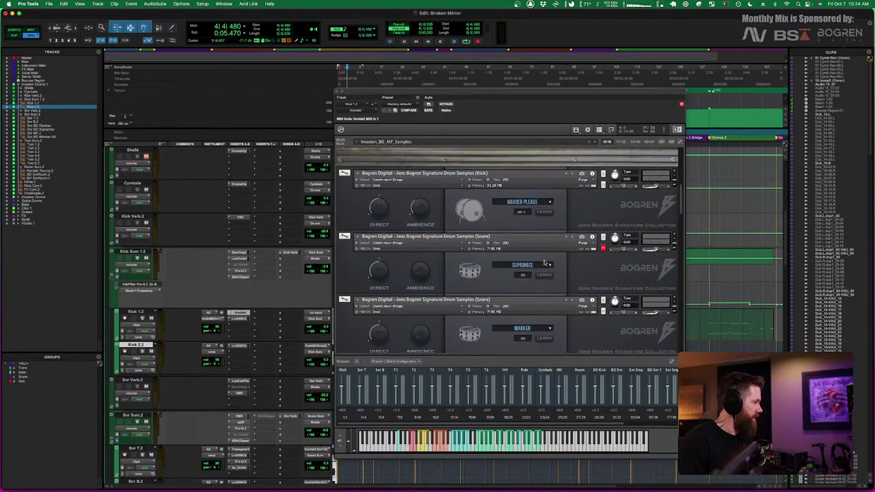
scroll(539, 281, up, 2)
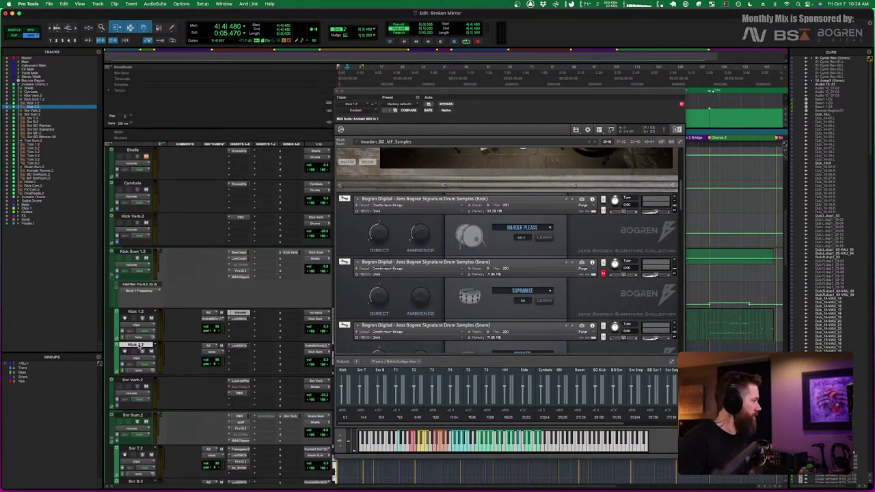
Return to the Kick 1.2 track, select Kick Sum 1.2 and close the Kontakt instrument window
click(144, 312)
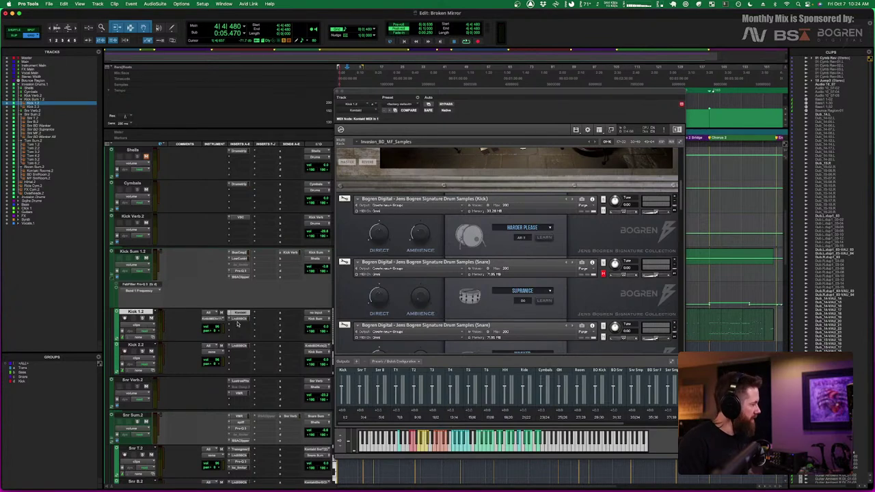
click(136, 251)
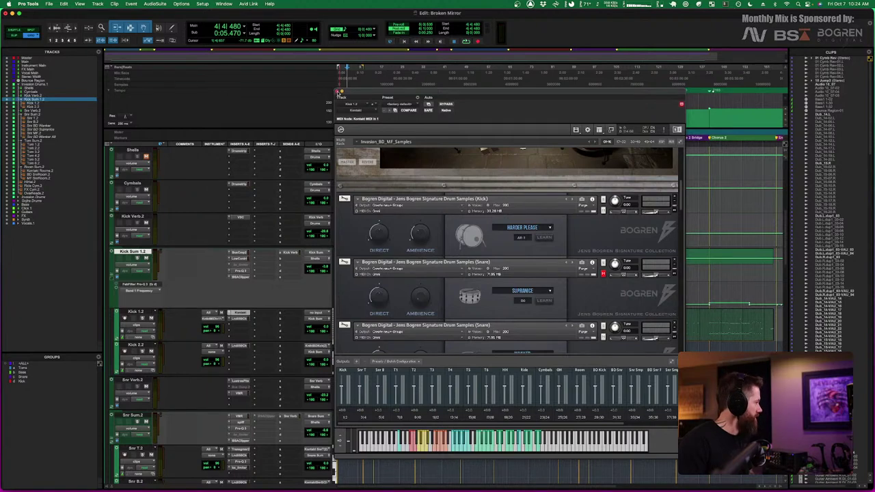
click(239, 314)
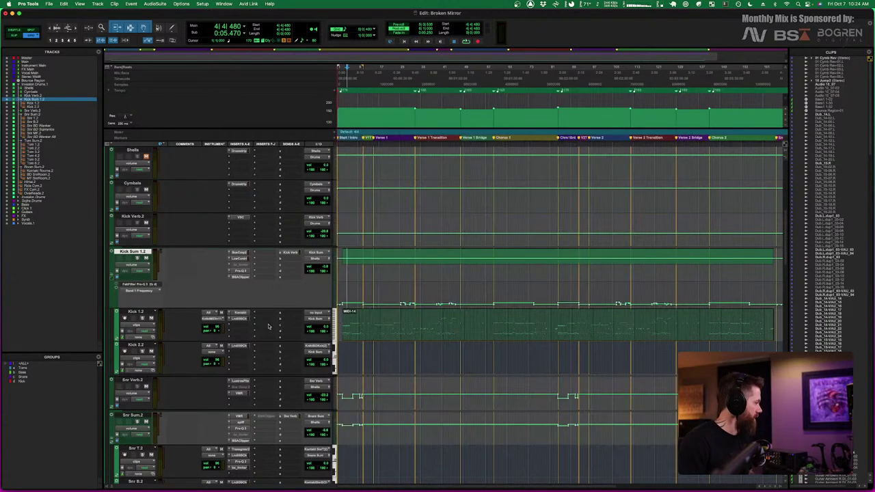
Examine the Lindell 50 Channel settings on Kick 1.2 and Kick 2.2, closing each plug-in window
click(239, 319)
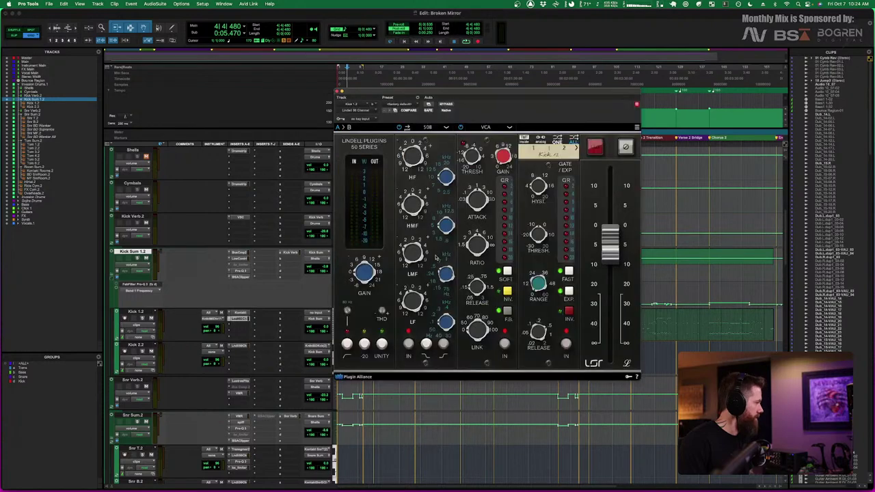
drag(512, 94, 548, 92)
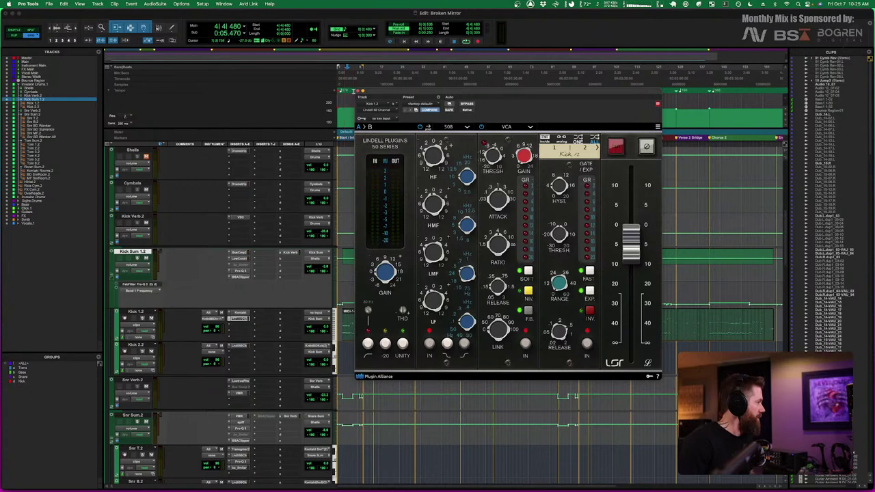
click(356, 93)
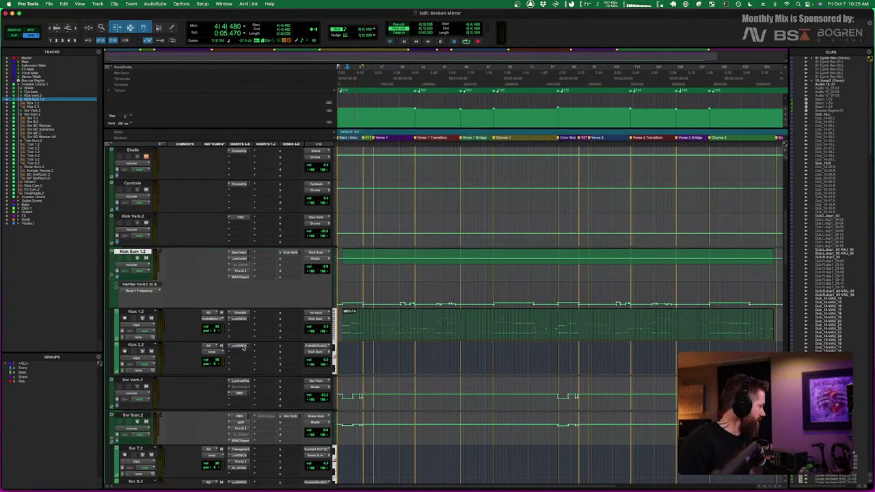
click(242, 348)
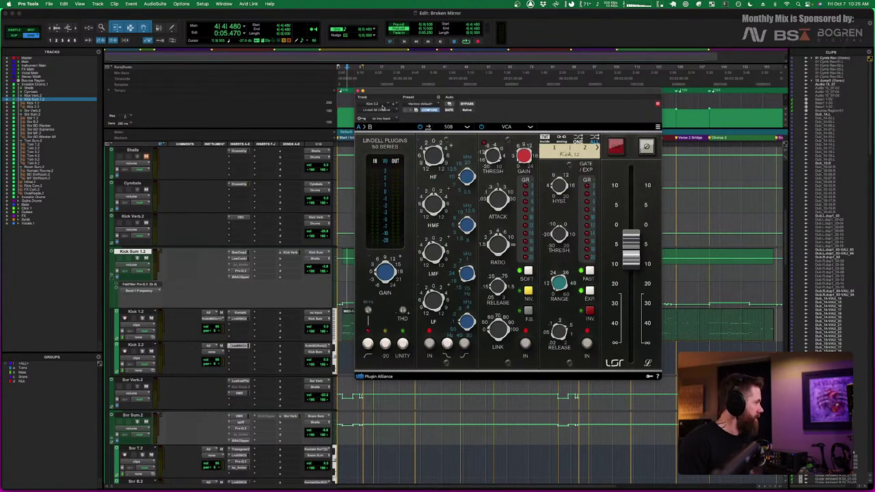
click(357, 92)
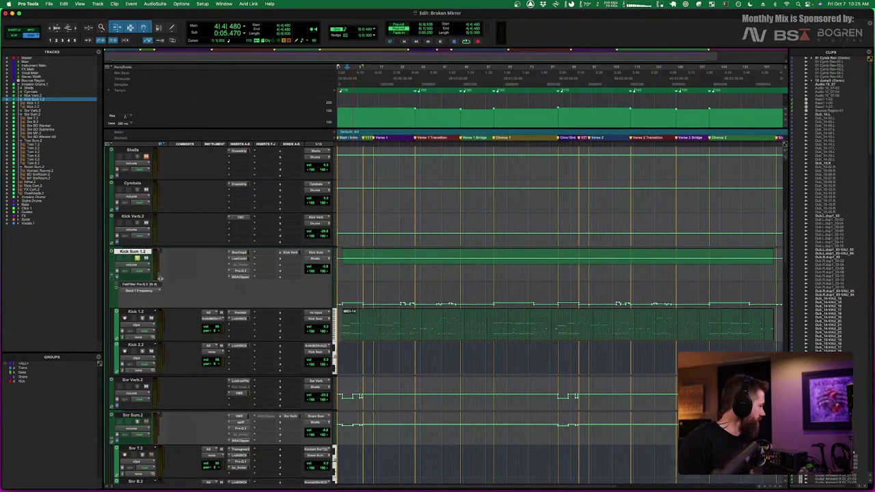
Play back the drums with Kick Sum 1.2 soloed and Shells unmuted, and open the Lindell 50 Channel on Kick 1.2
scroll(160, 278, up, 5)
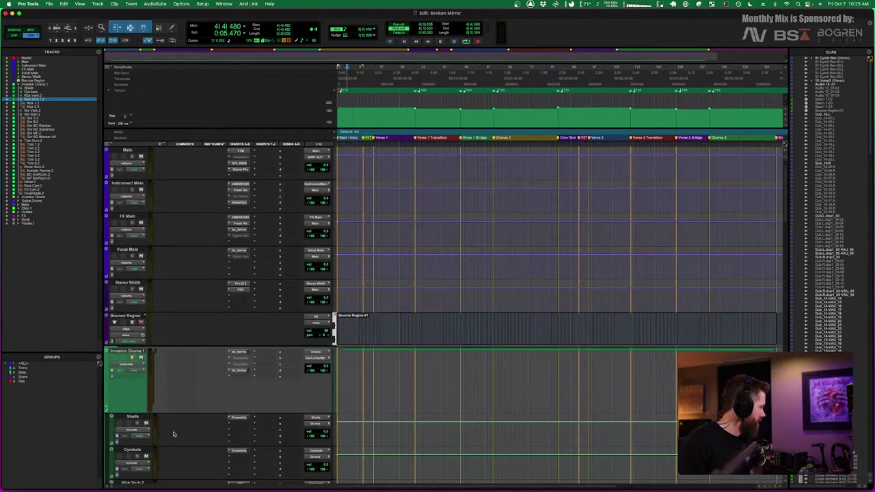
scroll(173, 433, down, 5)
key(space)
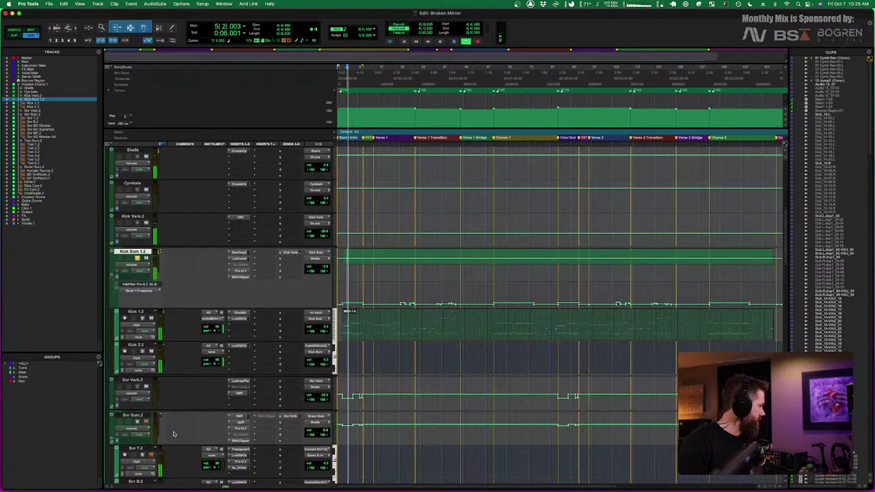
key(space)
key(space)
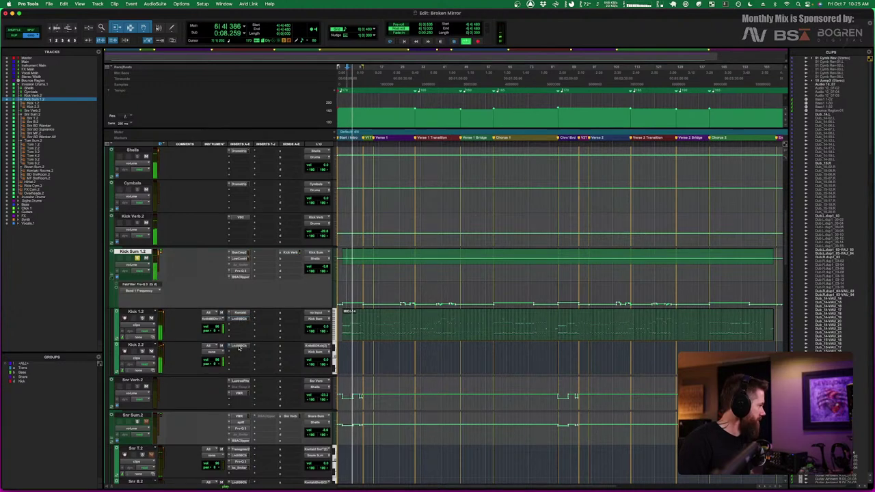
key(space)
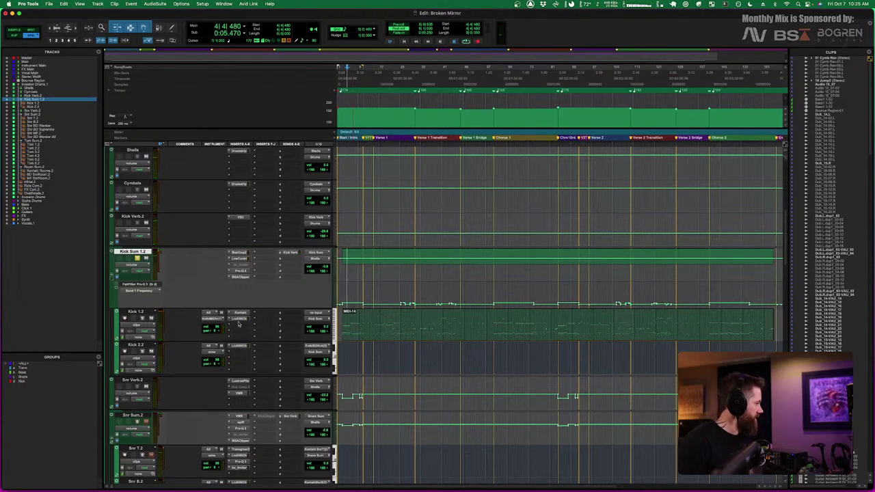
click(219, 318)
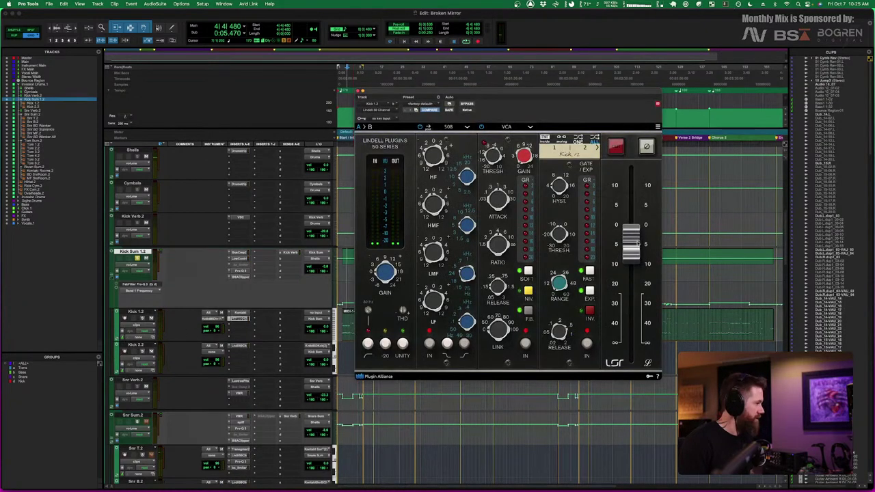
Close the Lindell 50 Channel window and reselect the Kick Sum 1.2 track
click(360, 93)
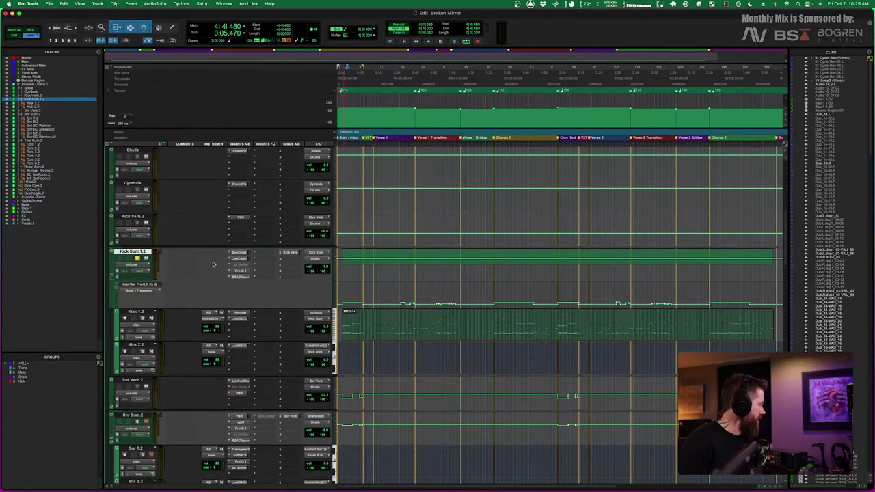
key(semicolon)
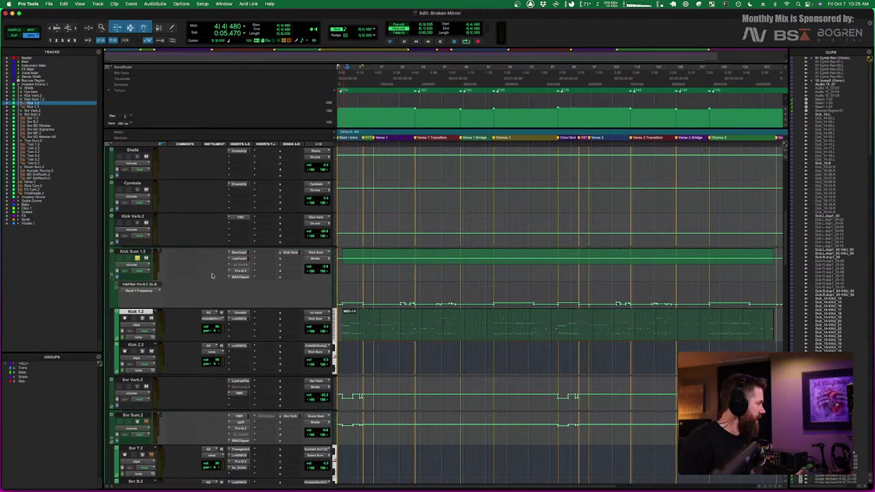
click(140, 252)
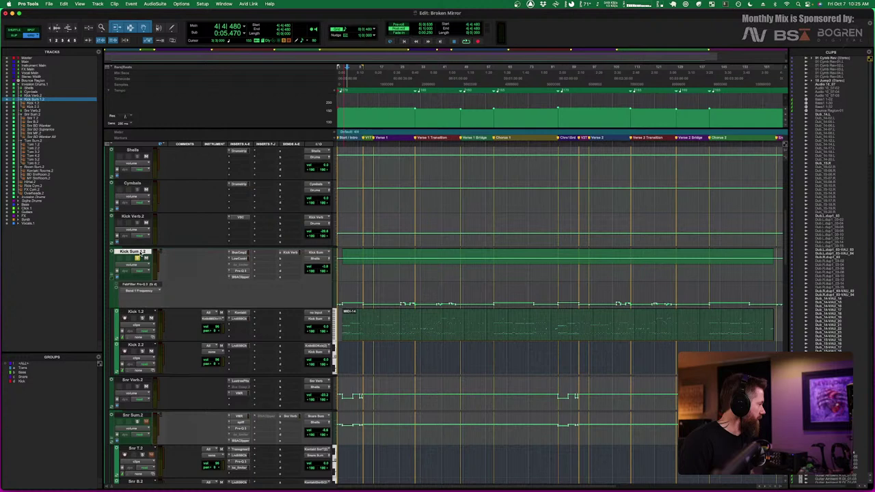
Examine the SSL Bus Compressor 2 on Kick Sum 1.2 during playback of the kick, and close its window
click(239, 254)
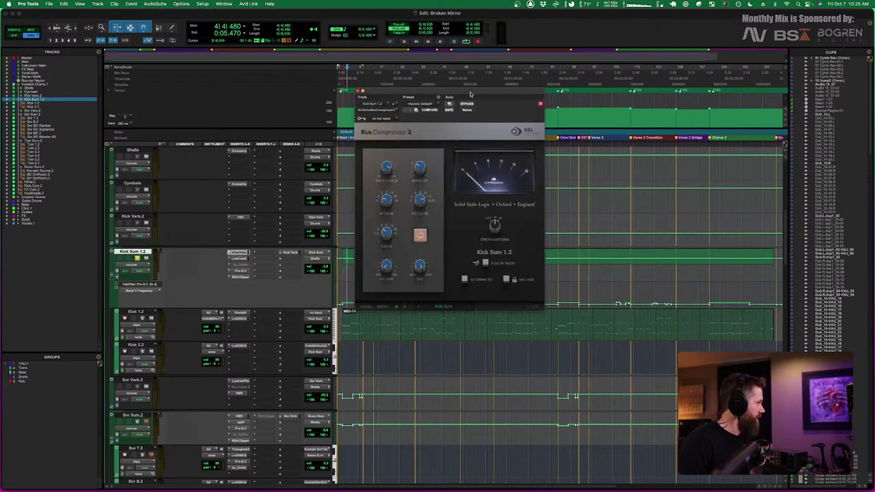
drag(463, 94, 545, 76)
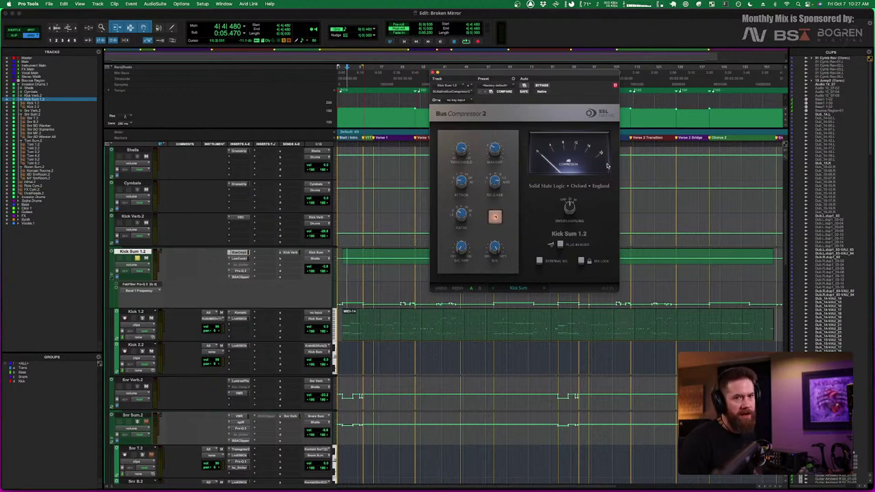
key(space)
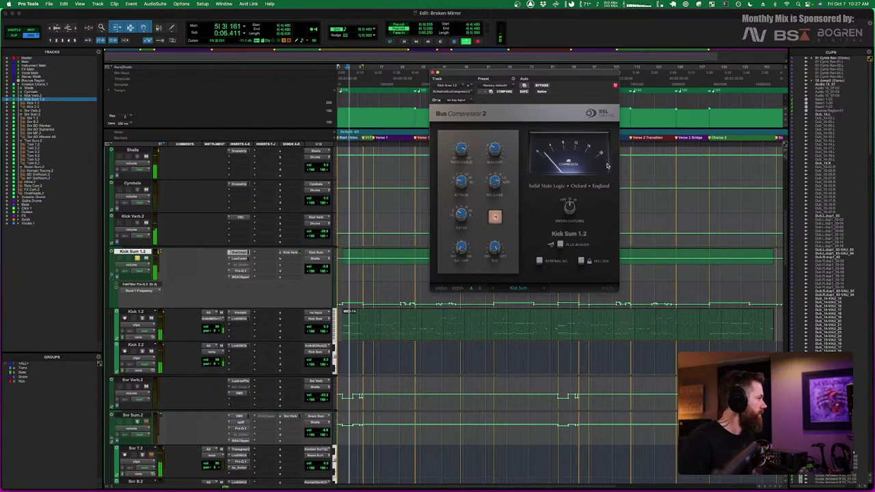
key(space)
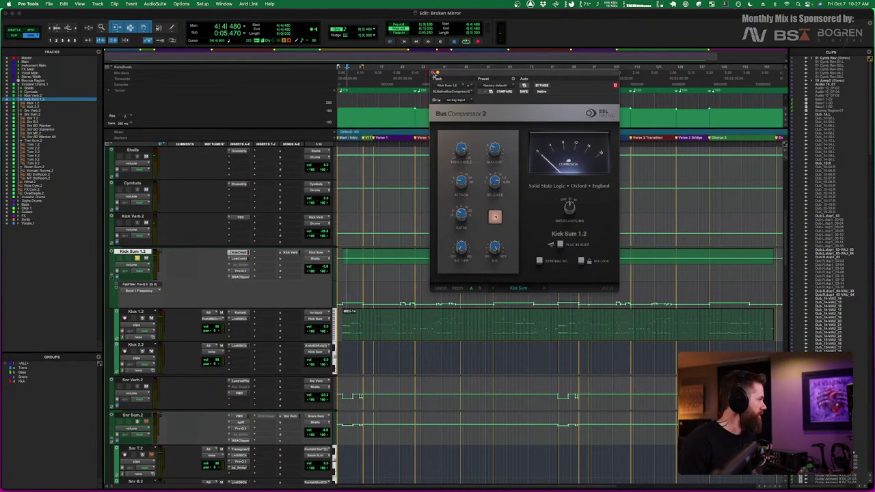
click(433, 73)
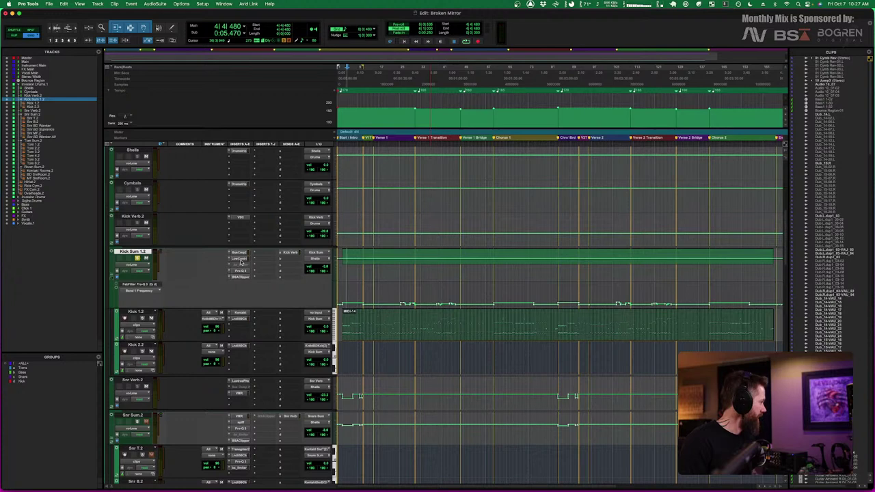
Open the Low Control plug-in on Kick Sum 1.2 and examine its compression and enhance settings
click(238, 258)
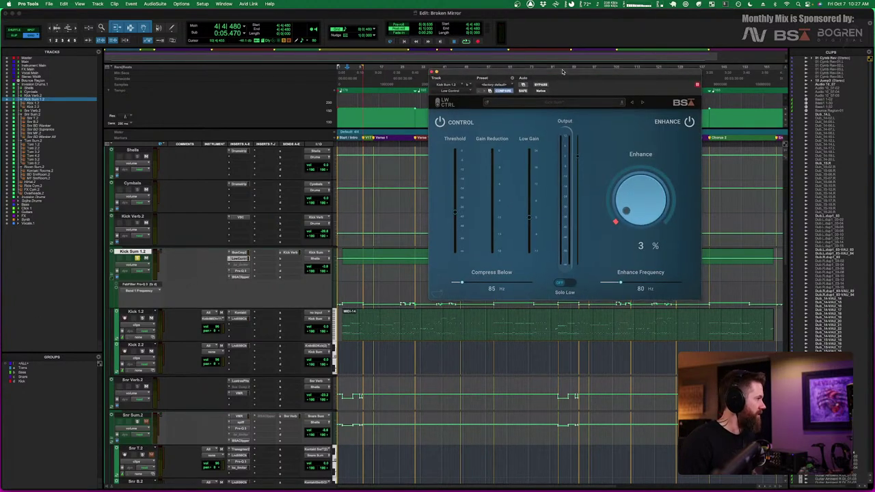
drag(563, 72, 562, 72)
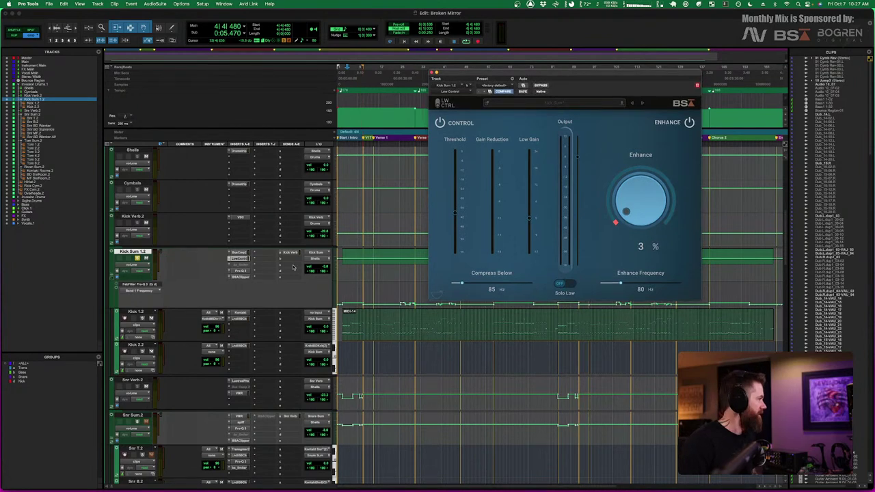
drag(561, 76, 554, 77)
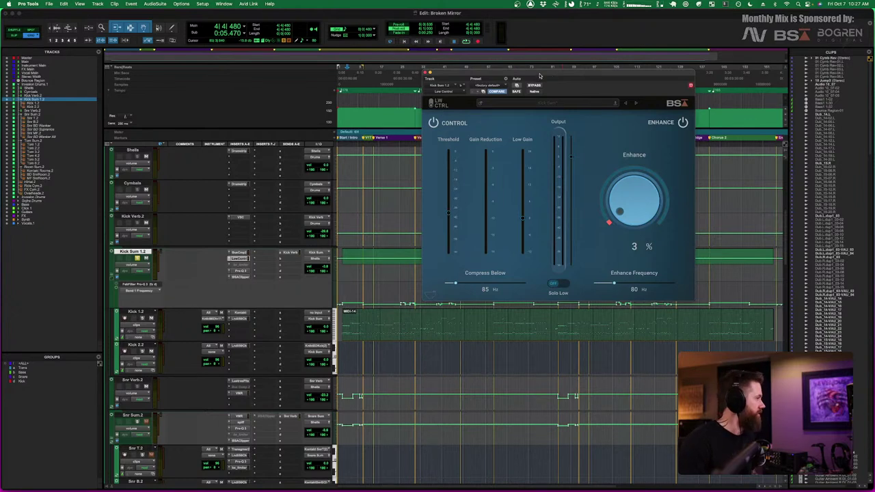
drag(540, 73, 537, 75)
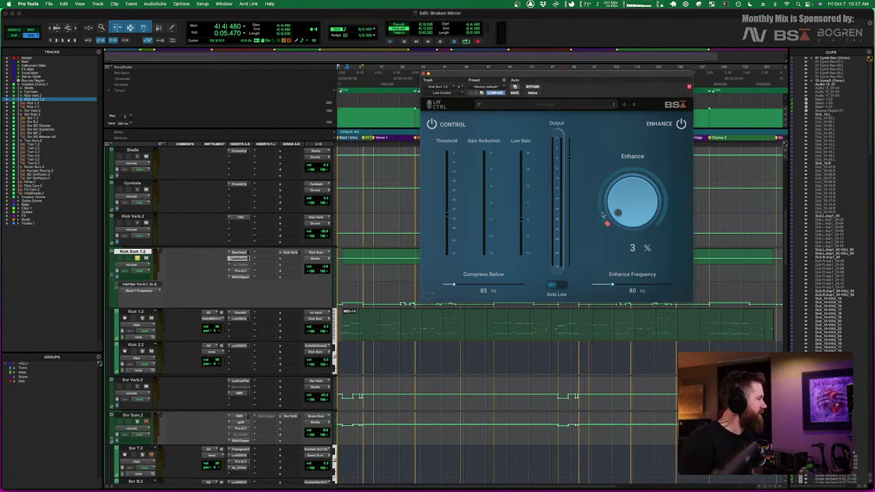
mouse_move(433, 196)
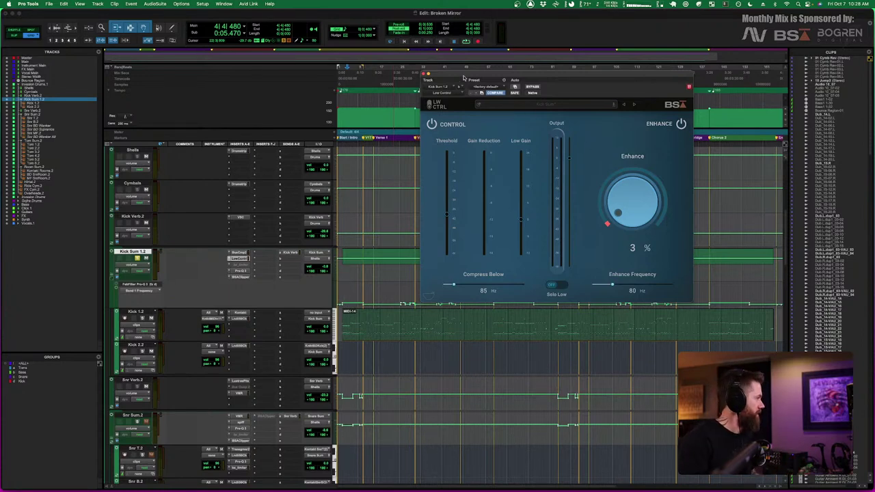
Play back the kick from bar 4 to compare Low Control bypassed and active
click(532, 87)
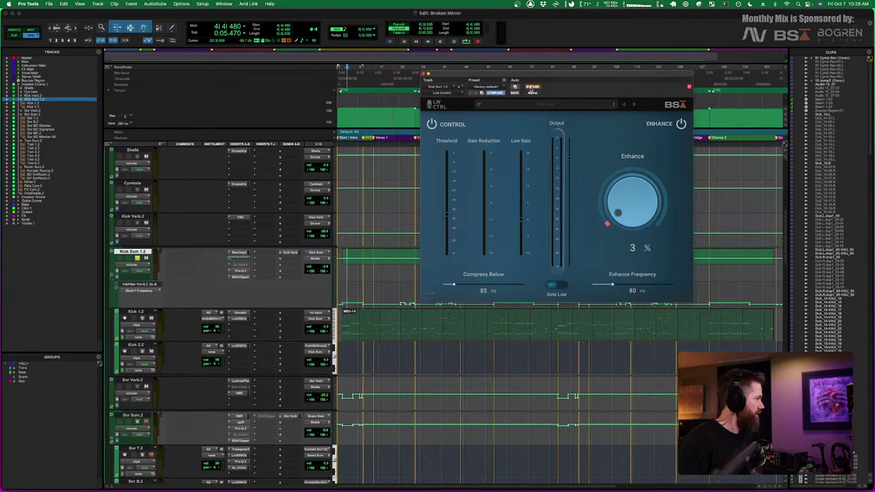
key(space)
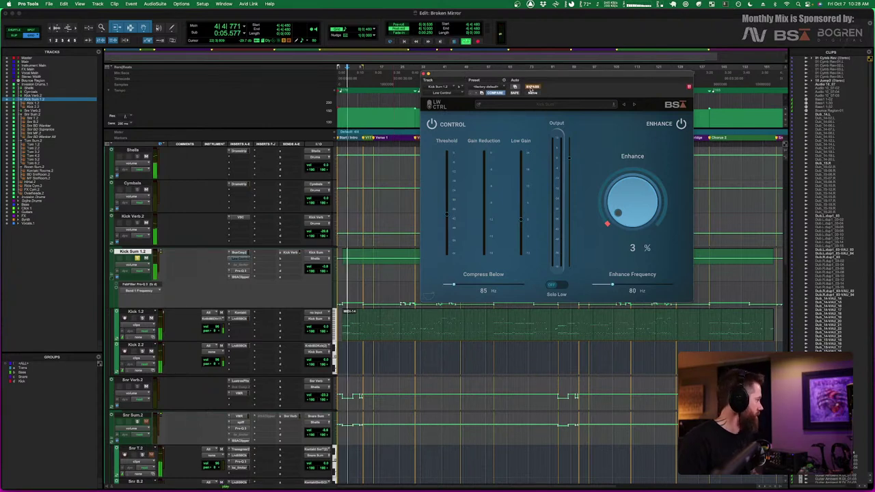
click(532, 87)
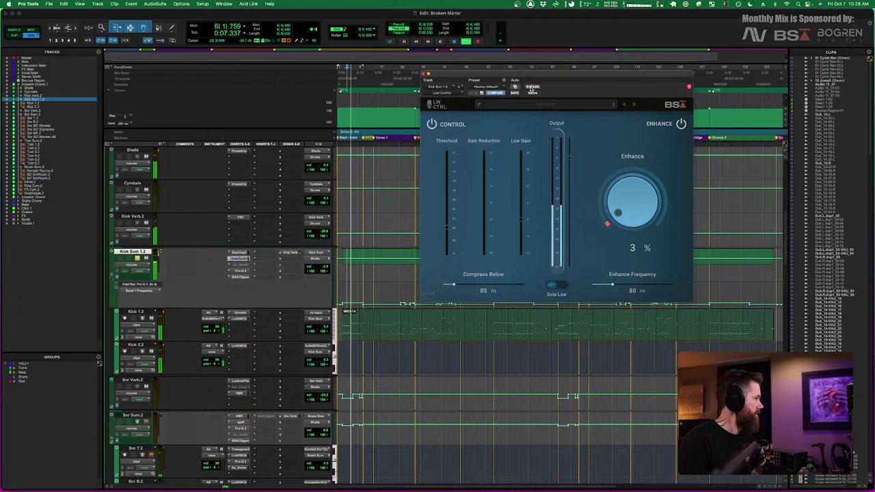
key(space)
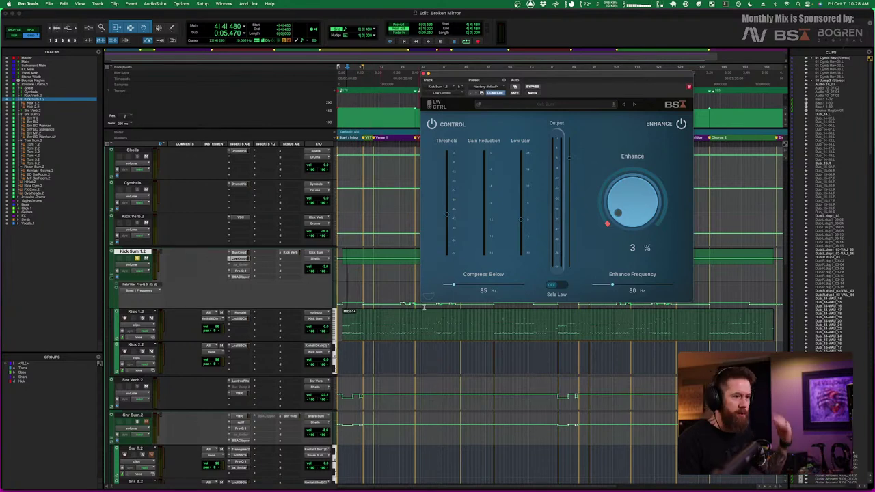
Play back the kick from bar 10 and from bar 24, beat 2, to examine Low Control's threshold and gain reduction
mouse_move(448, 233)
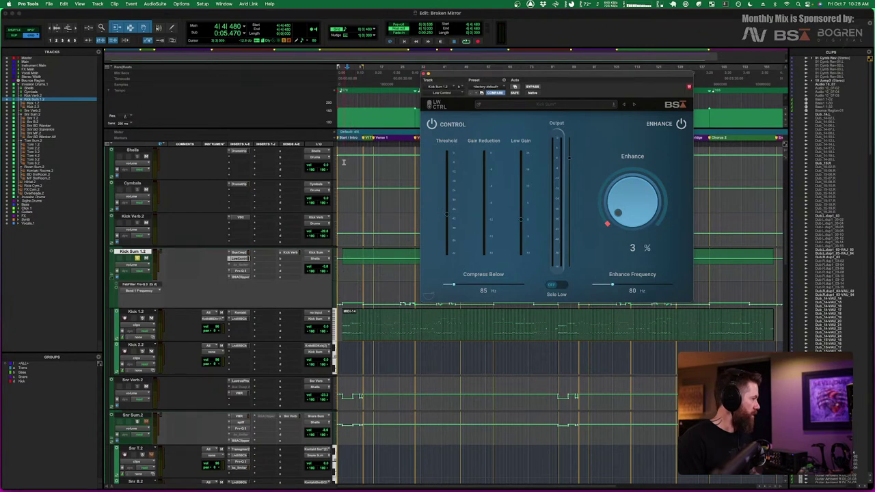
click(360, 294)
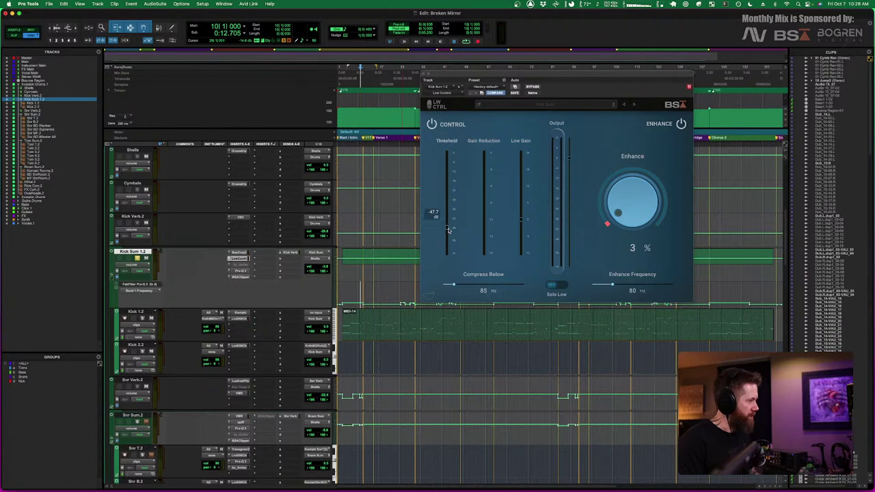
key(space)
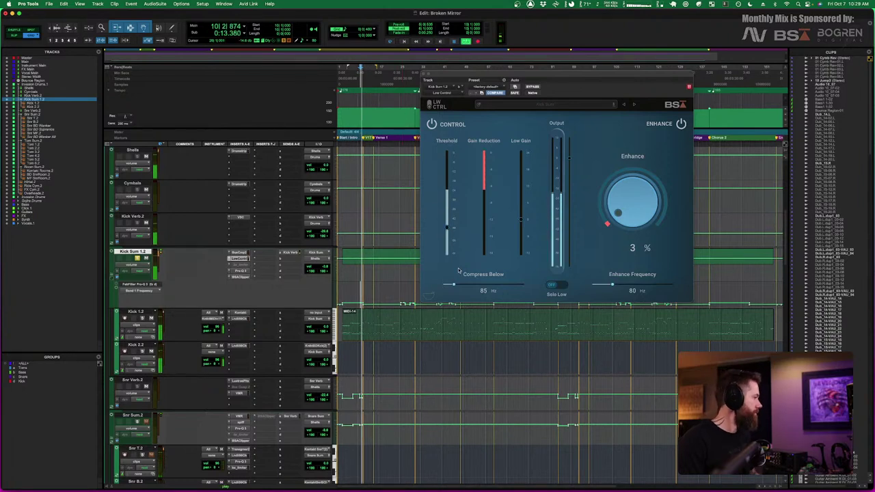
key(space)
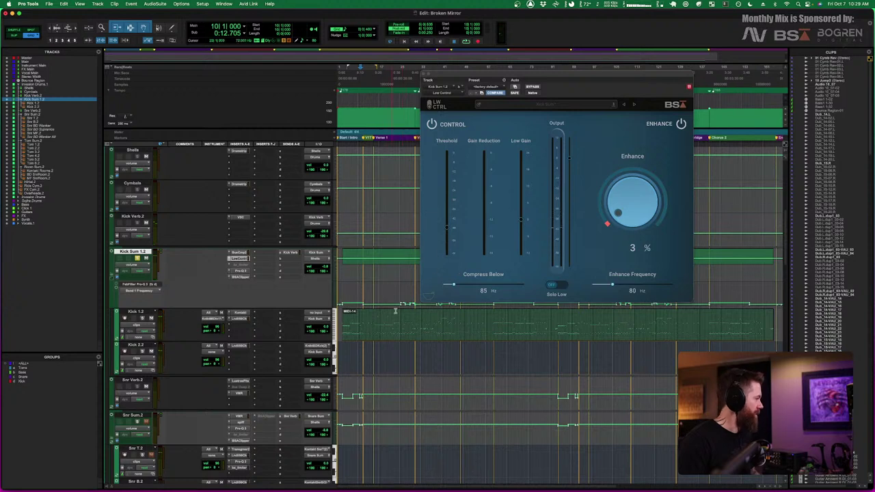
click(397, 301)
key(space)
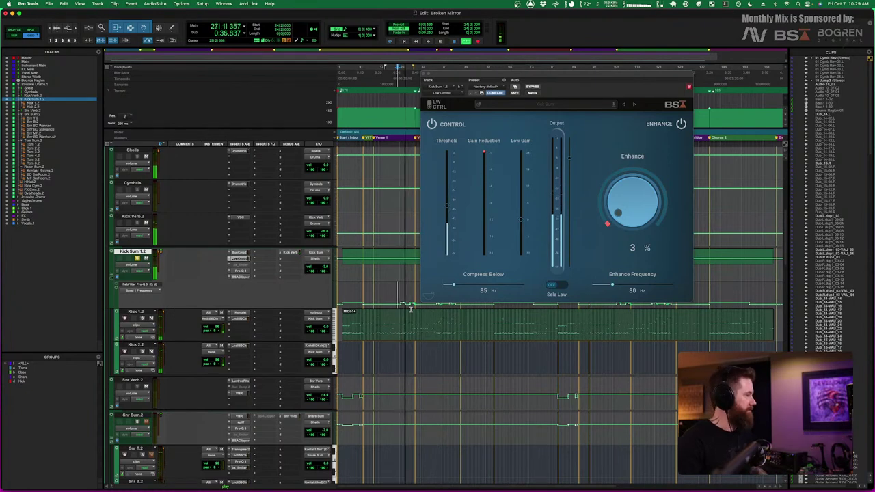
key(space)
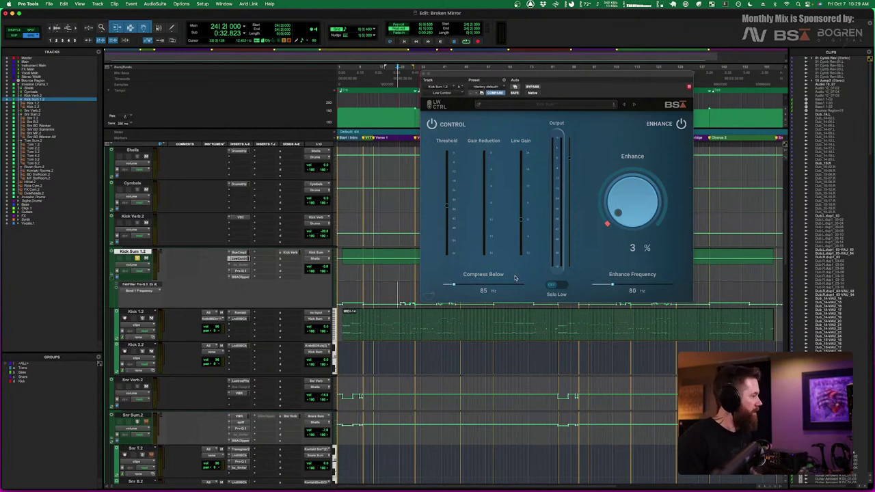
Compare the kick with Low Control bypassed and active, playing back from bar 24, beat 2 each time
click(533, 89)
click(533, 89)
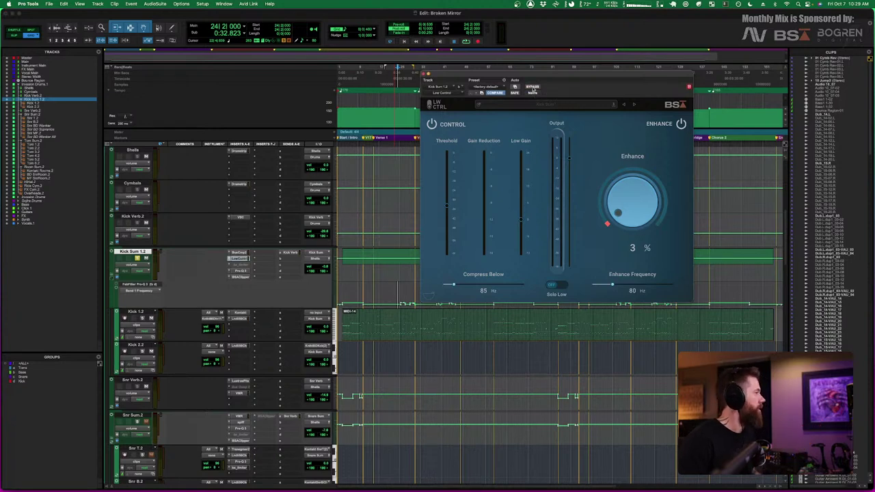
click(533, 89)
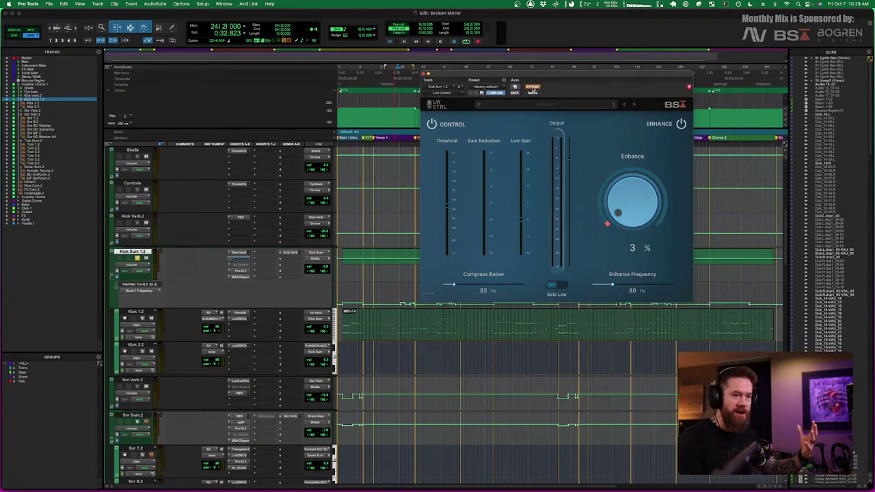
key(space)
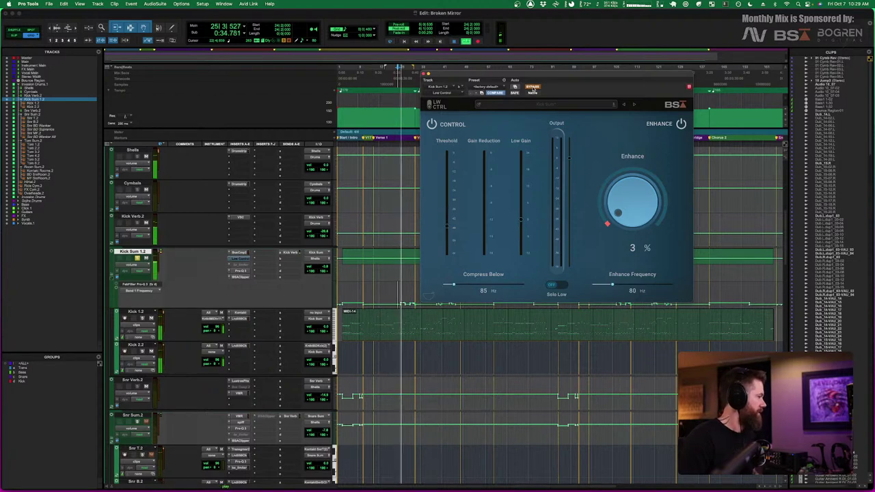
key(space)
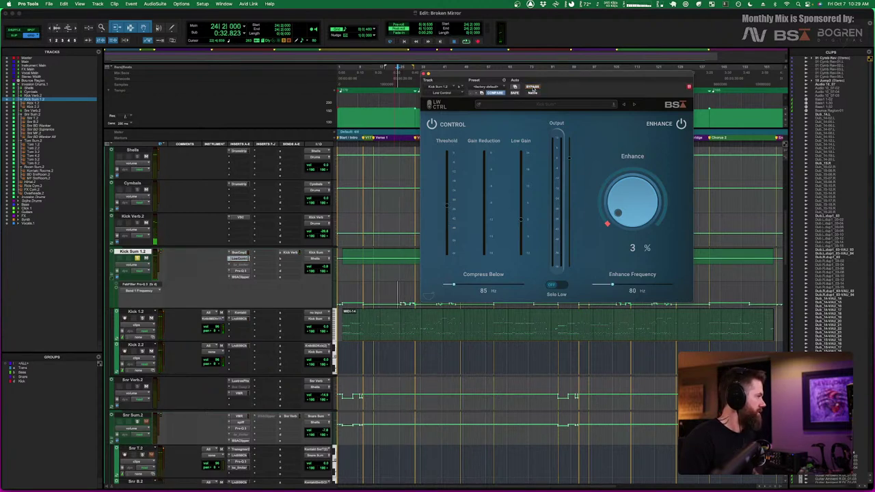
key(space)
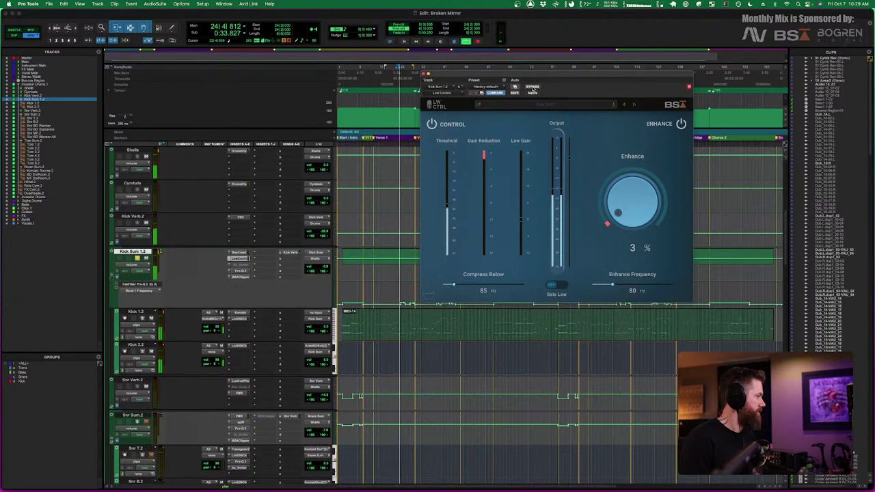
key(space)
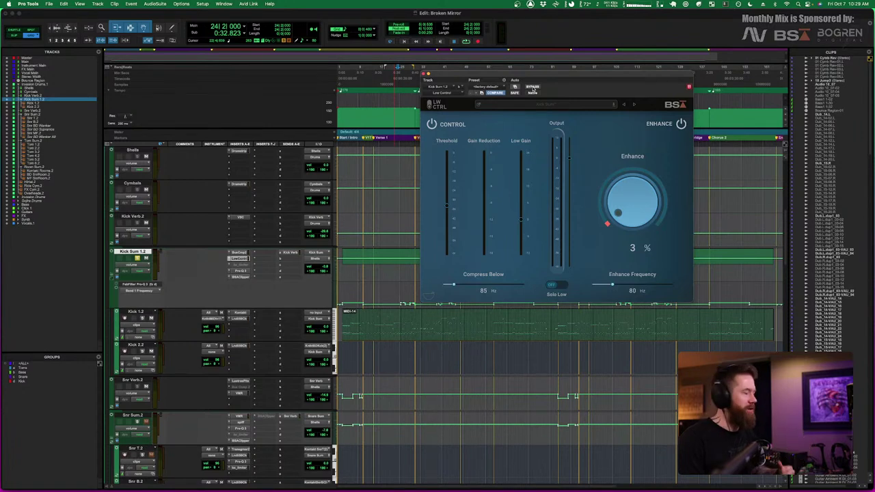
Check Low Control's threshold, examine the low-cut band in Pro-Q 3 on Kick Sum 1.2, and close the equalizer window
mouse_move(457, 189)
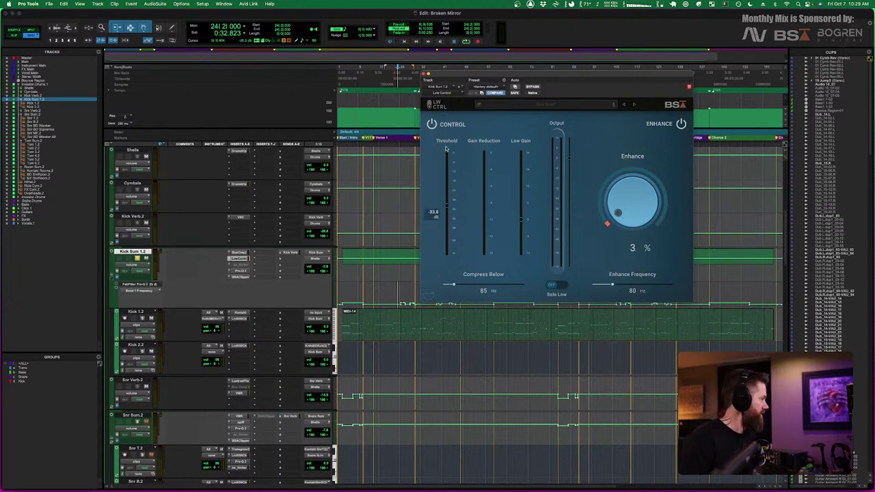
click(241, 271)
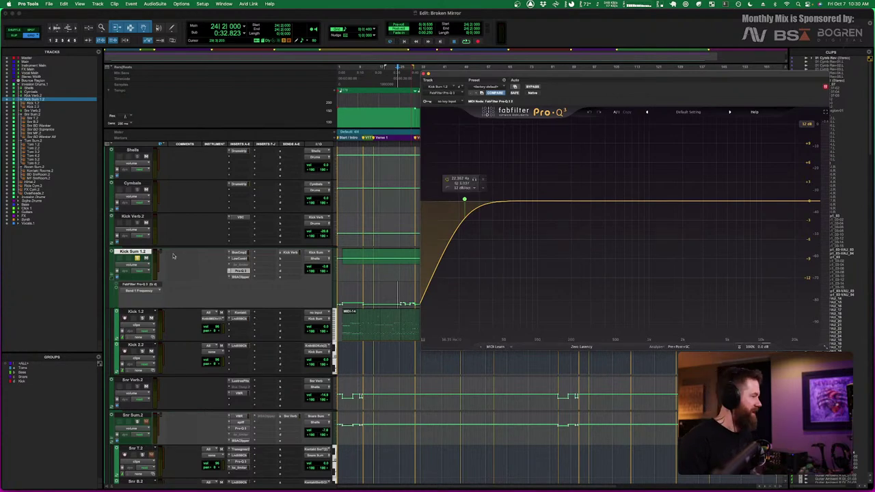
key(super+w)
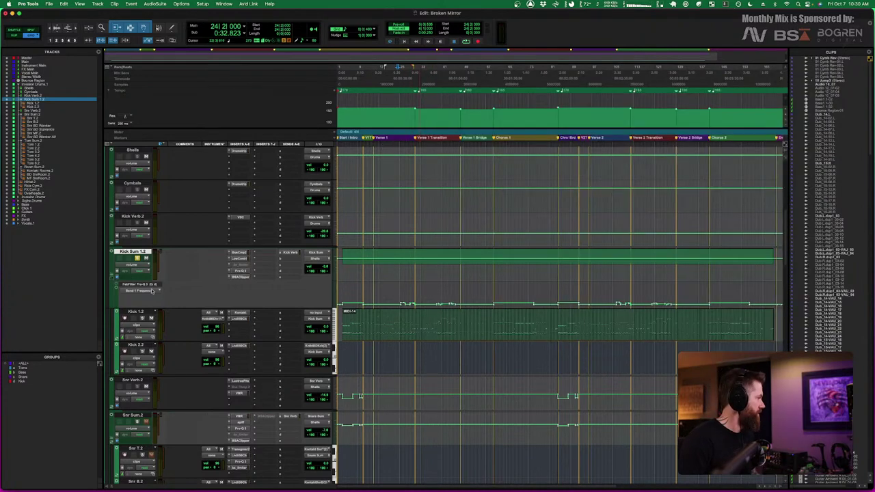
Open BSA Clipper on Kick Sum 1.2 and compare the kick with it bypassed and active, playing back from bar 24, beat 2
click(241, 276)
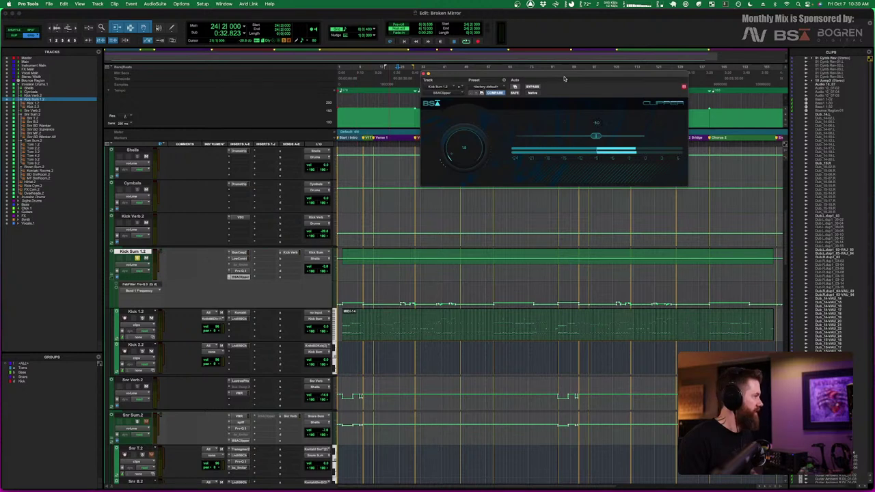
click(532, 88)
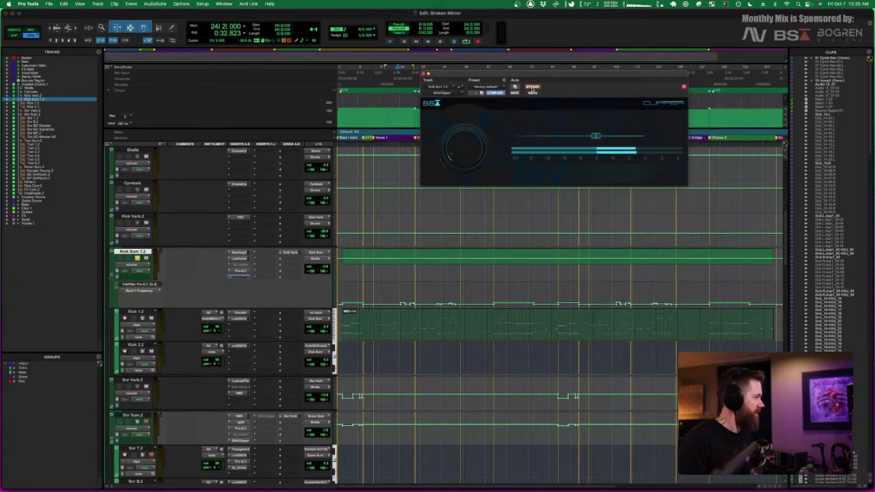
key(space)
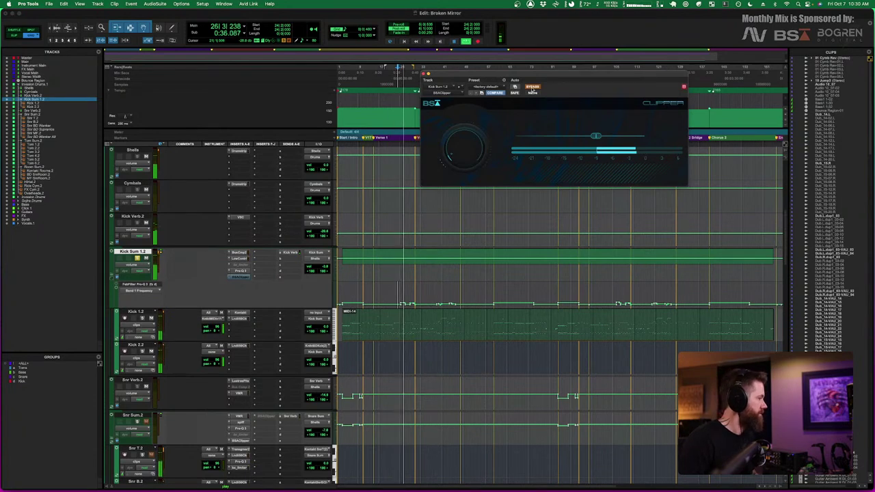
click(532, 87)
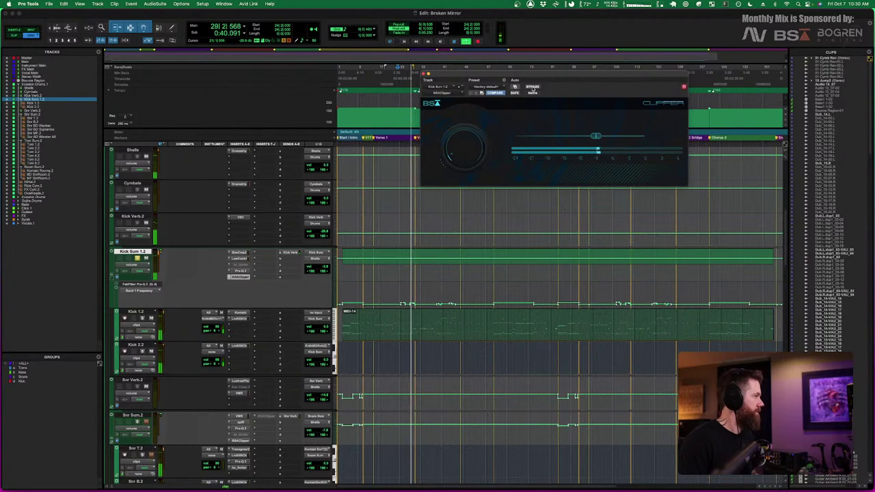
click(532, 88)
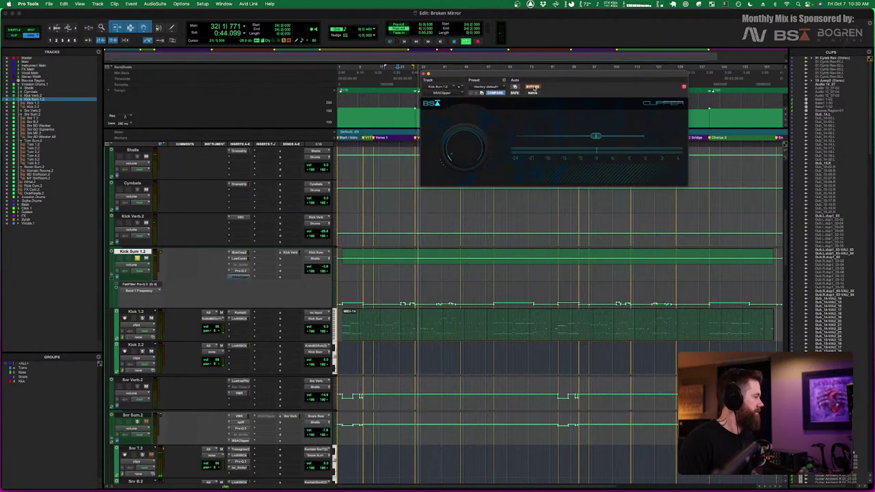
key(space)
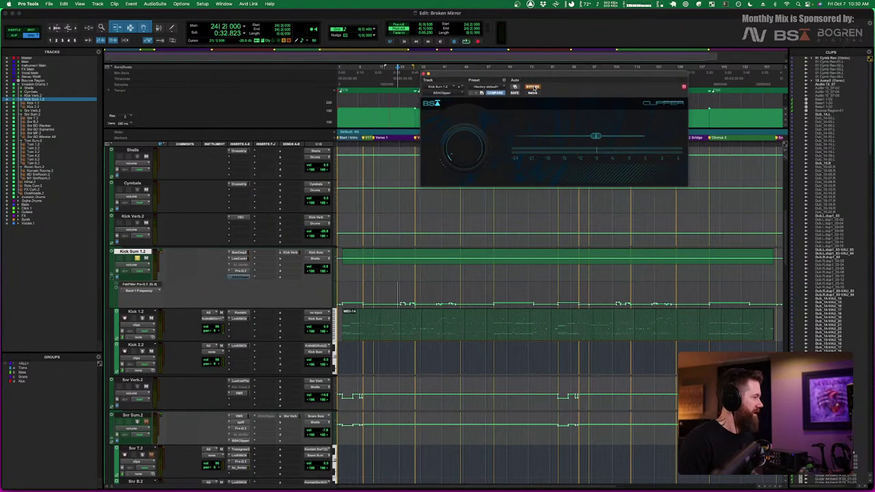
Play back the kick from bar 39 to compare the clipper bypassed and active, and close the clipper window
click(436, 315)
key(space)
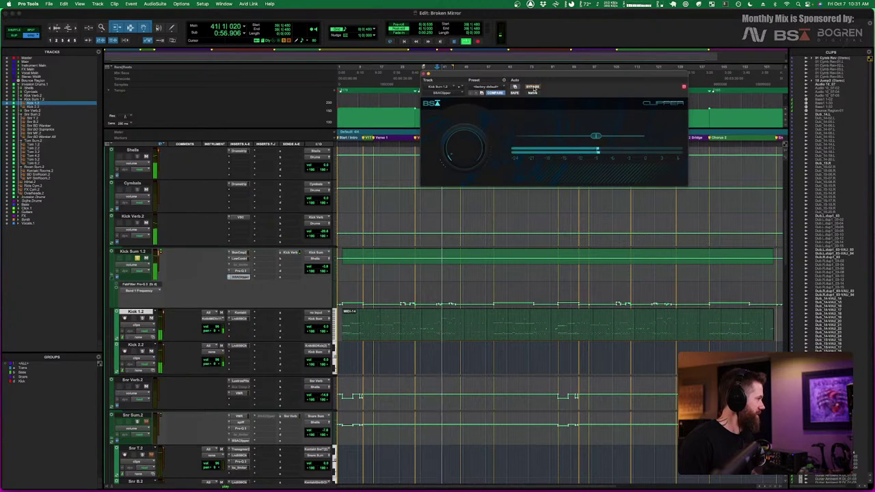
key(space)
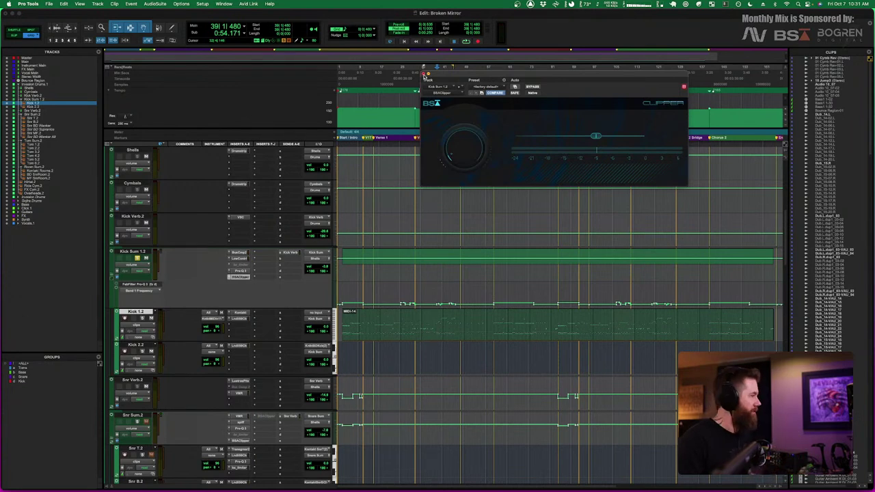
click(423, 73)
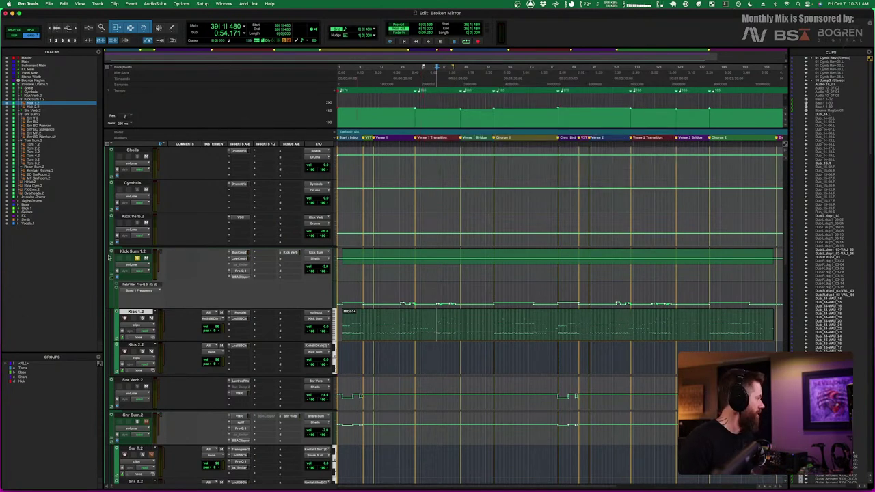
Open Kick Sum 1.2's Kick Verb send, compare the kick from bar 39 with Kick Verb.2 muted and unmuted, and unsolo Kick Sum 1.2
scroll(290, 285, down, 1)
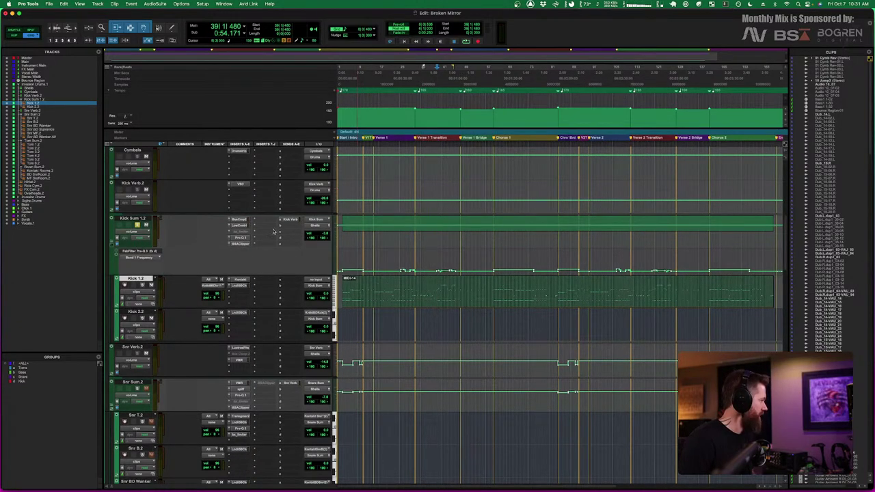
click(293, 219)
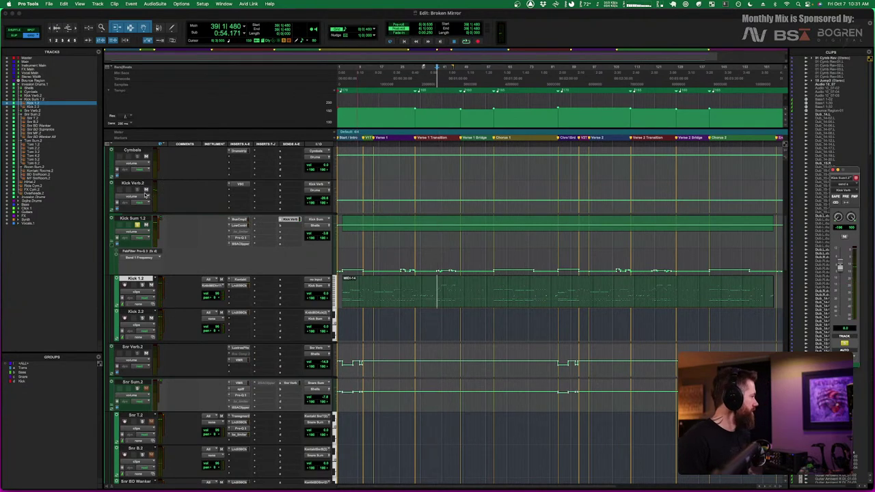
scroll(152, 199, up, 5)
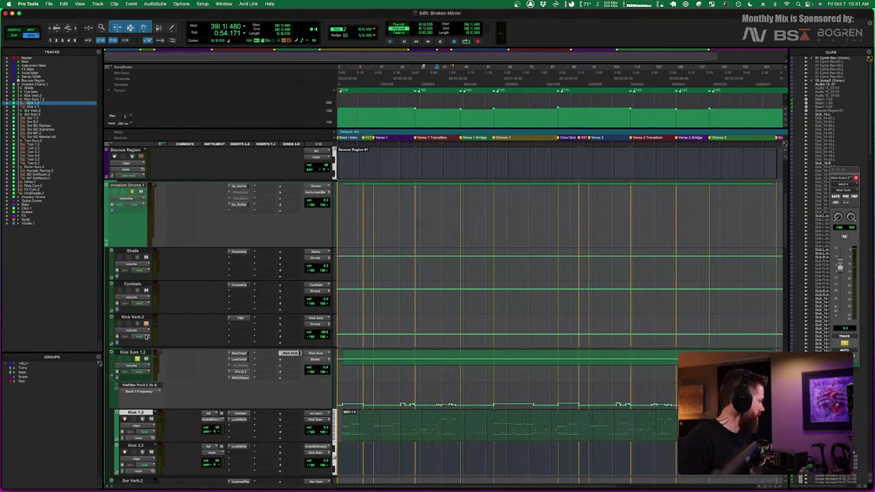
key(space)
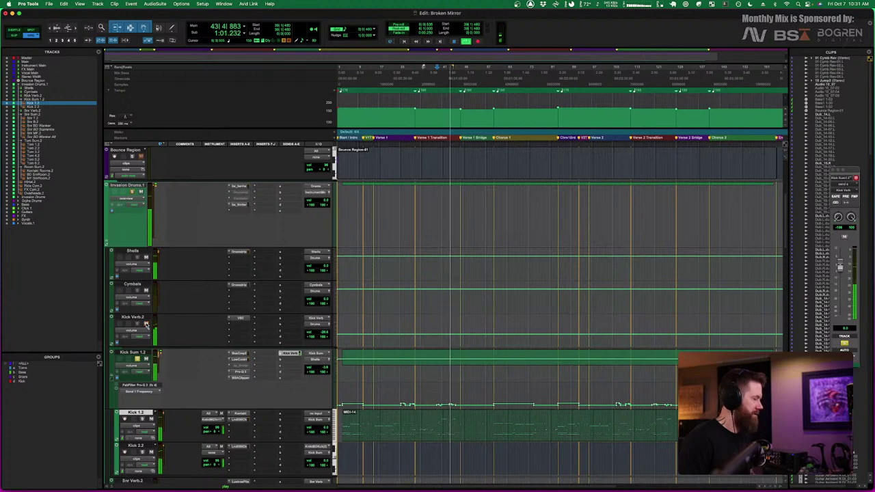
key(space)
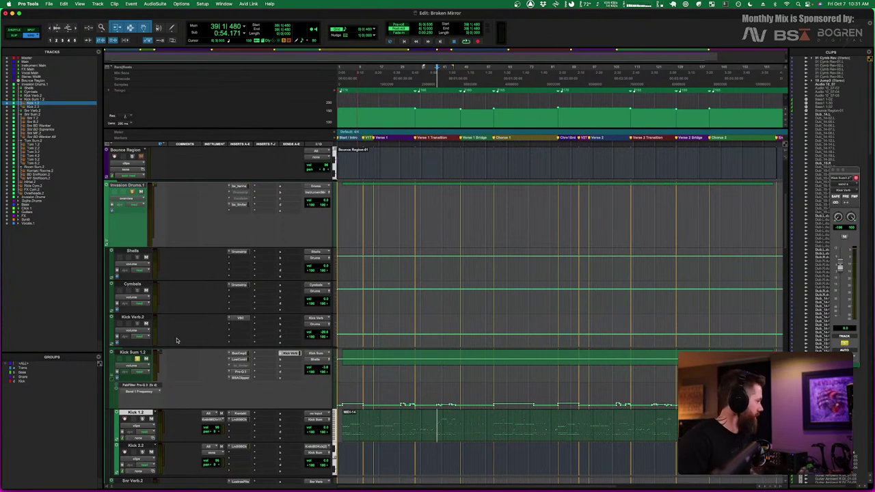
click(137, 359)
Go through the Snr Verb.2 and Snr Sum.2 tracks to examine the snare reverb and snare bus
scroll(157, 367, down, 4)
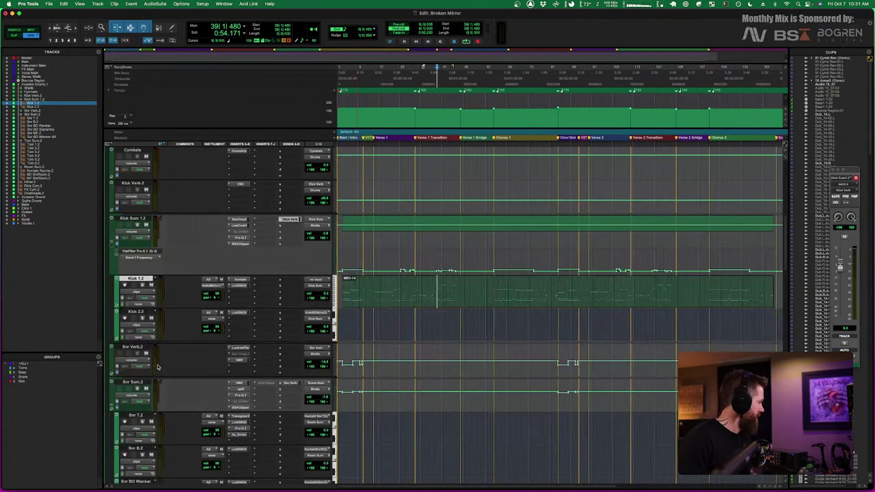
scroll(157, 367, down, 3)
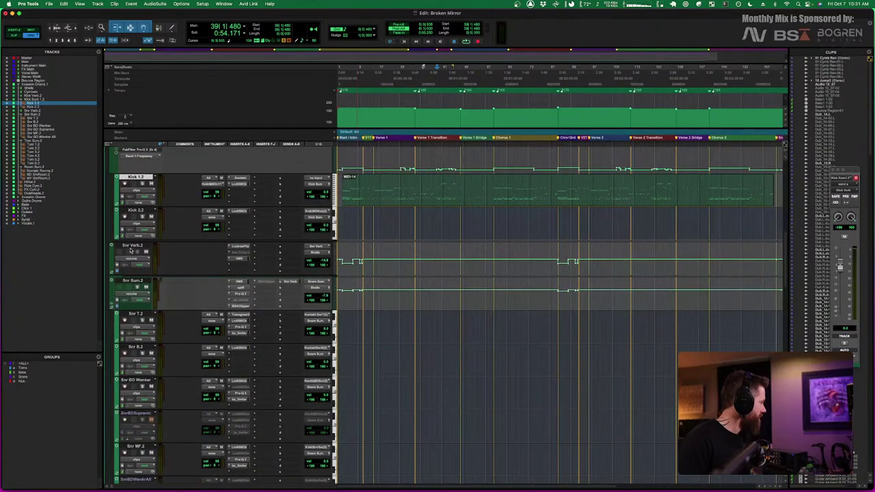
click(133, 245)
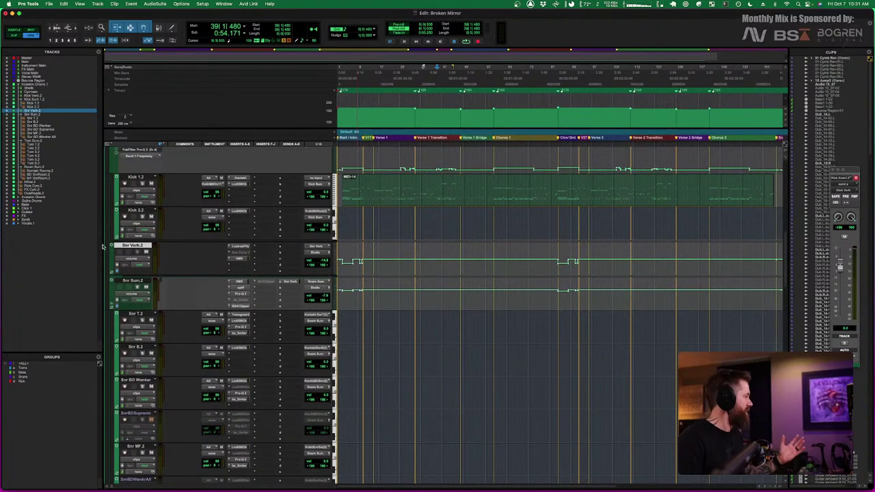
click(134, 280)
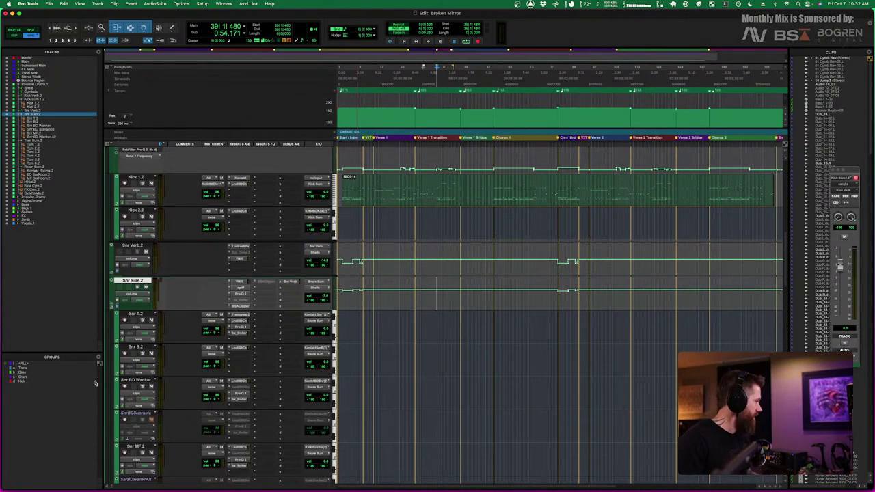
scroll(137, 390, down, 3)
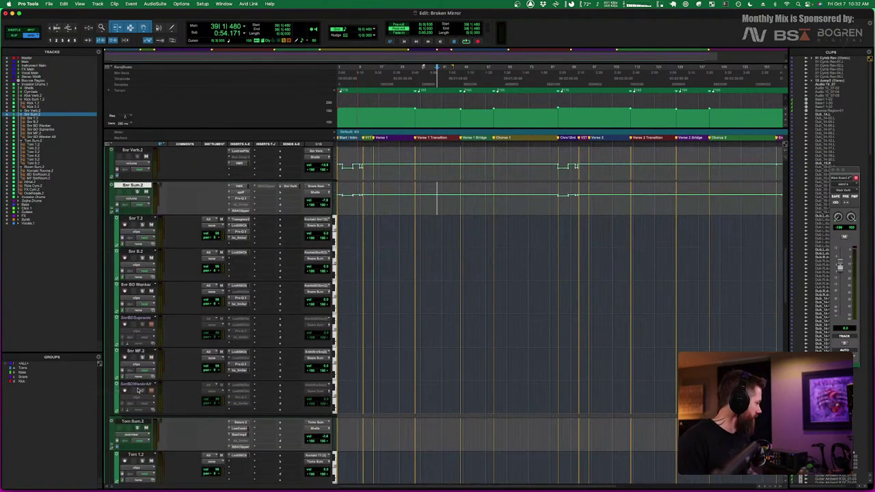
Go through the individual snare tracks Snr T.2, Snr B.2, Snr BD Wanker and Snr MF.2 to review the sample layers
click(144, 220)
click(141, 253)
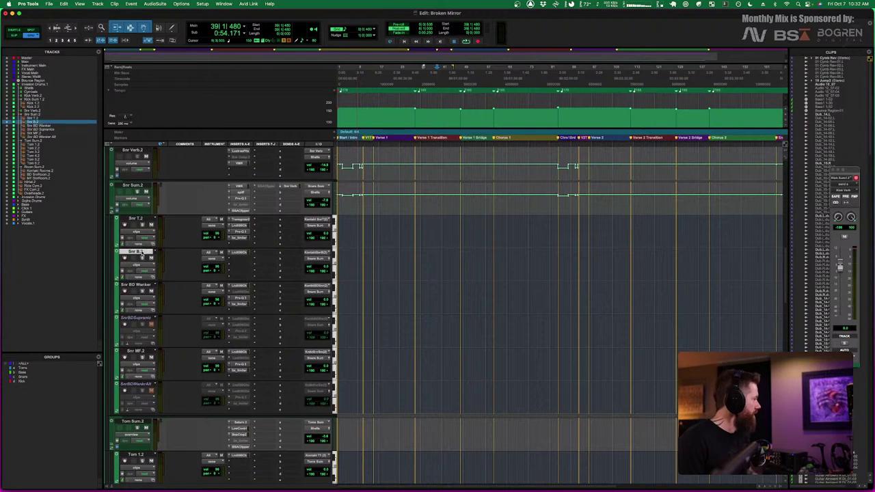
click(144, 284)
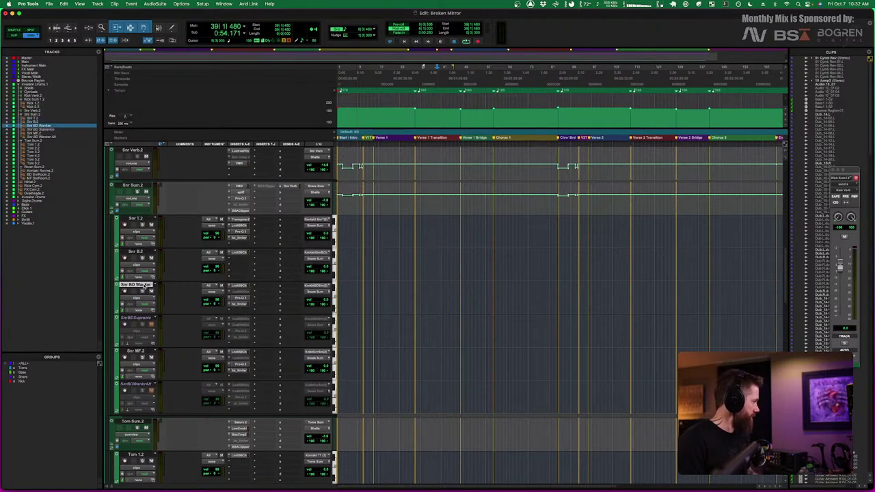
click(146, 221)
click(141, 253)
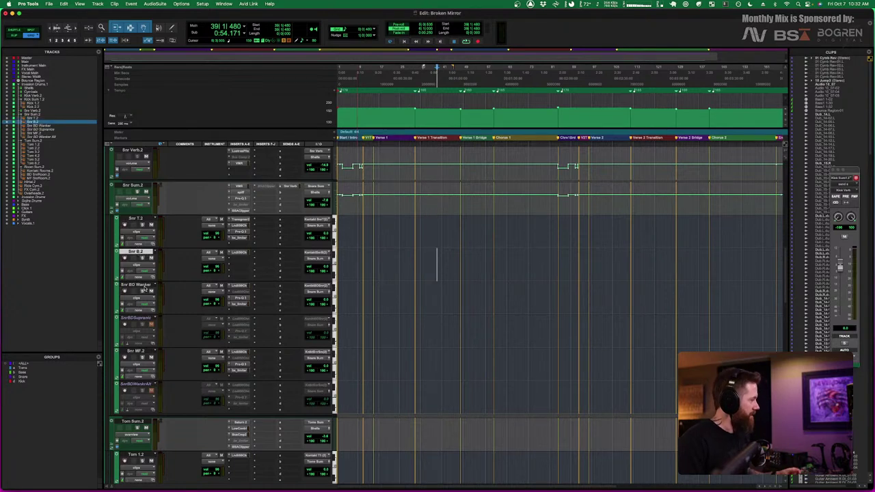
click(144, 286)
click(136, 351)
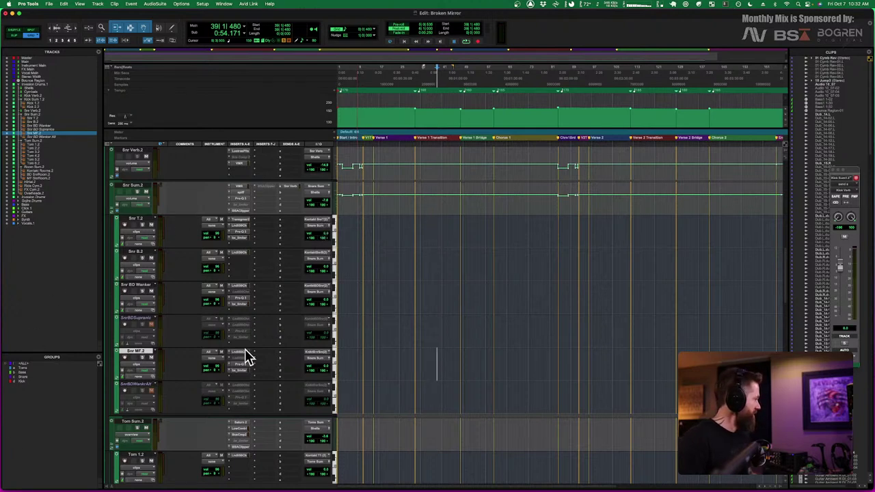
Select Snr Sum.2 and Snr T.2 in turn, and open Transgressor 2 on Snr T.2 to examine its transient and sustain settings
scroll(212, 335, down, 2)
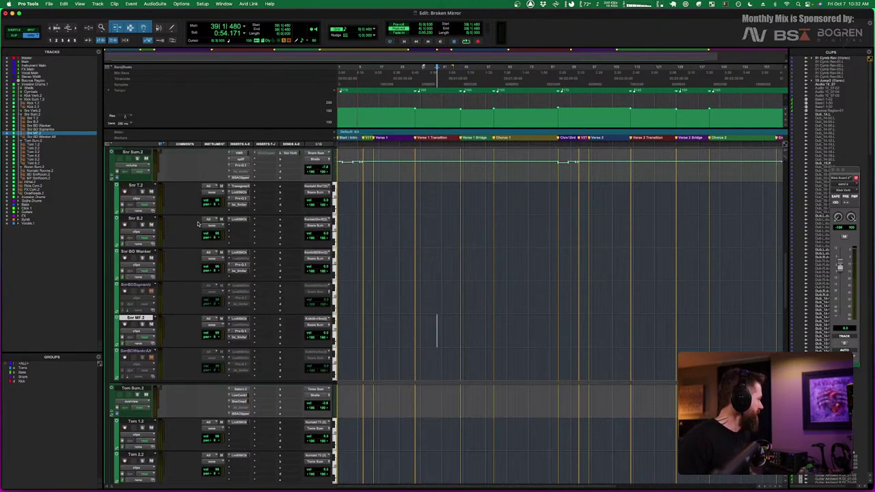
scroll(198, 223, up, 2)
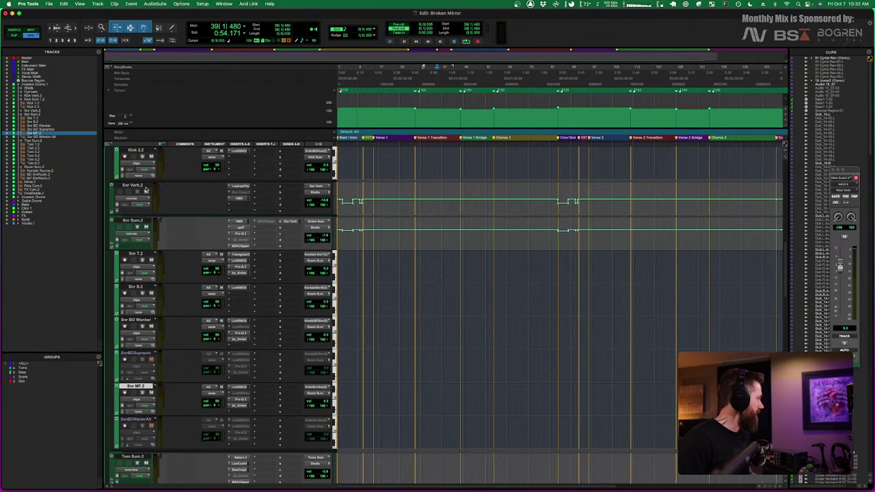
scroll(147, 190, down, 1)
click(134, 185)
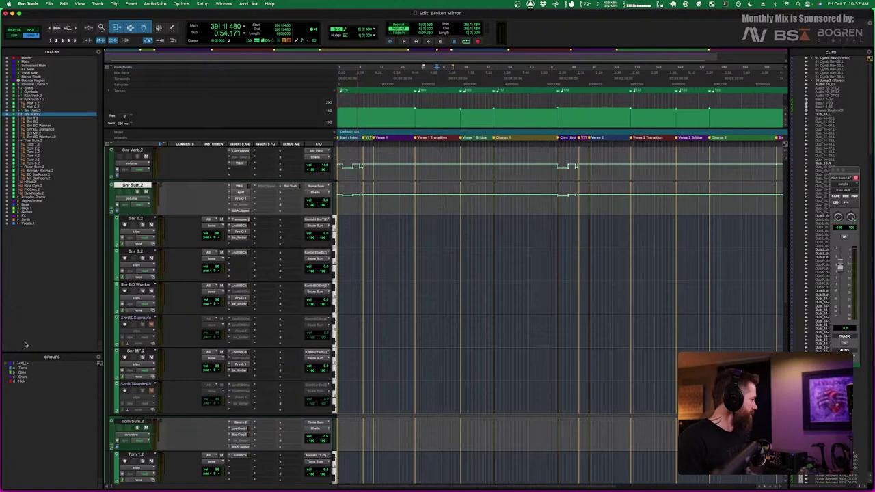
click(139, 218)
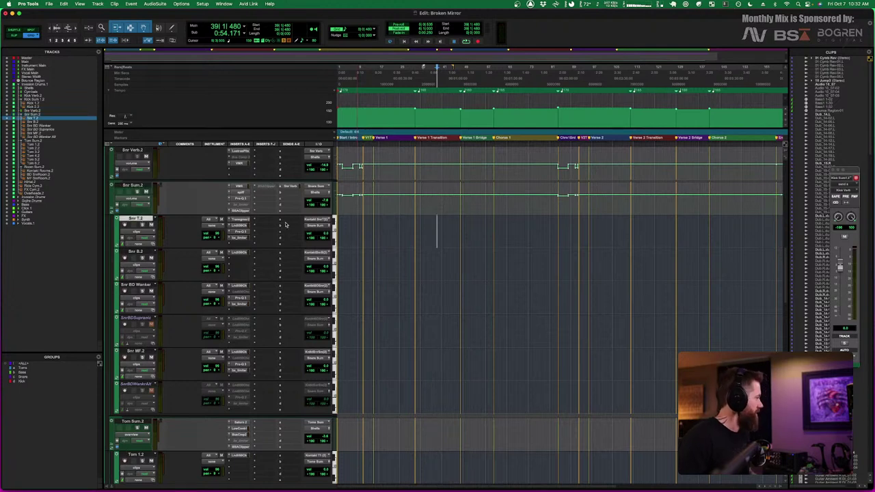
click(239, 219)
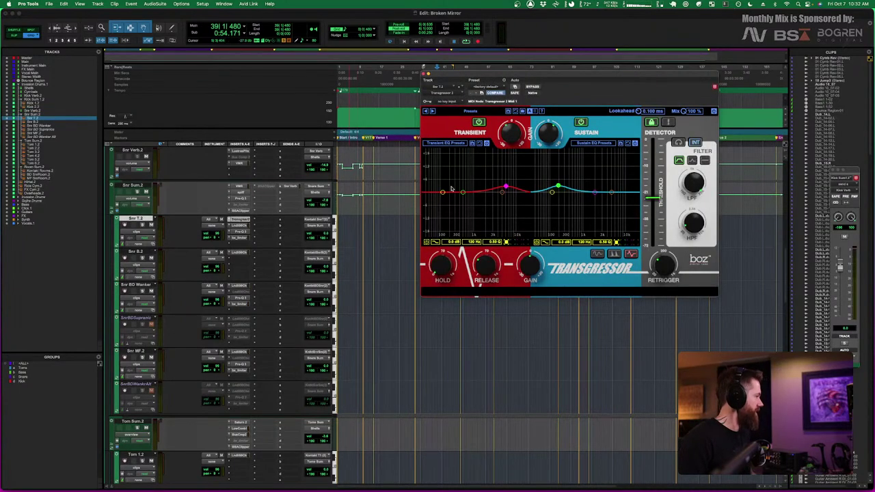
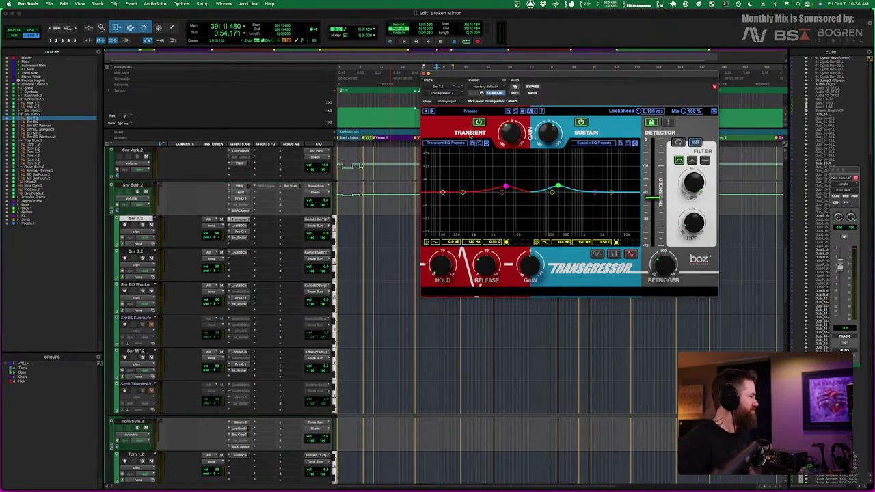
Bypass all inserts on Snr T.2, solo the track, mute Snr Verb.2 and play back the snare from bar 39
super+click(242, 220)
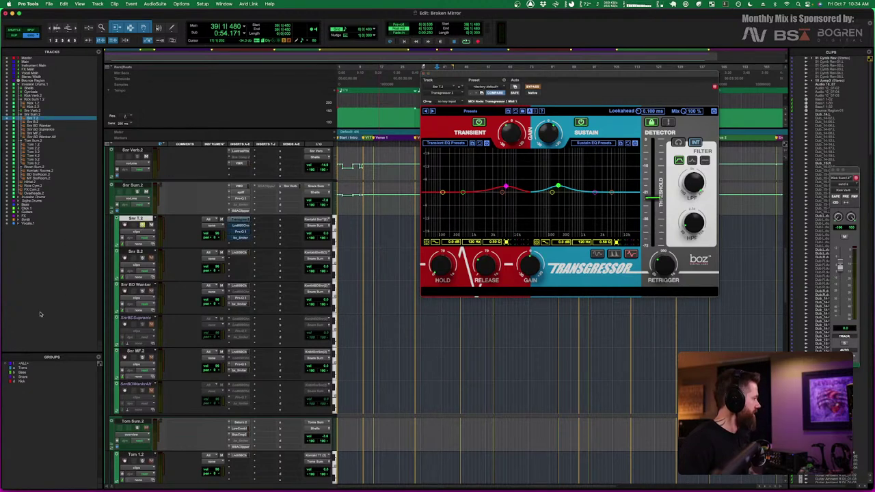
scroll(142, 294, up, 3)
scroll(141, 294, down, 5)
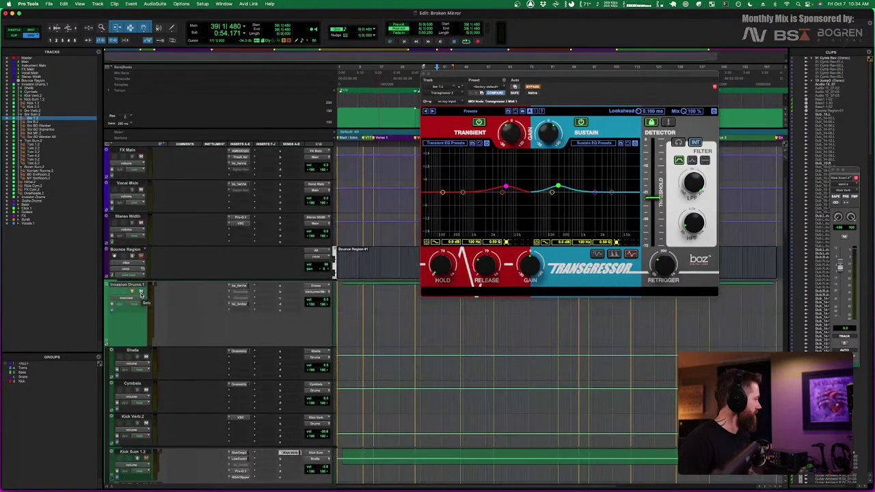
key(space)
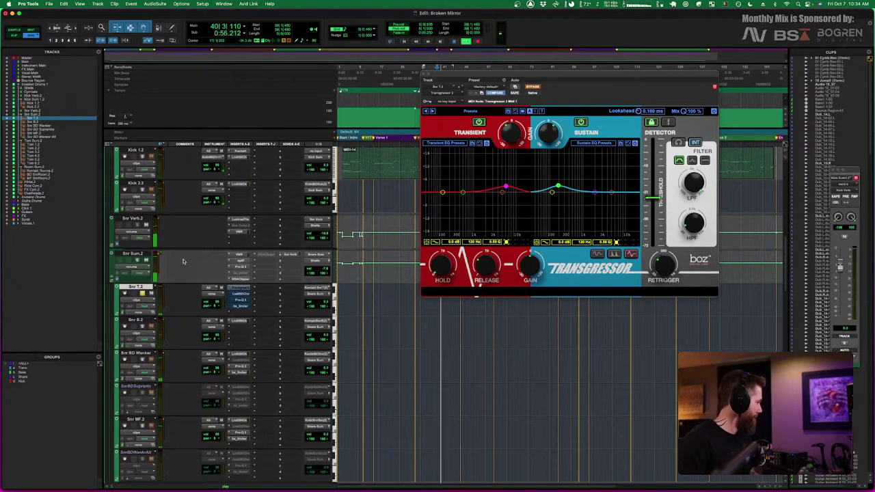
key(space)
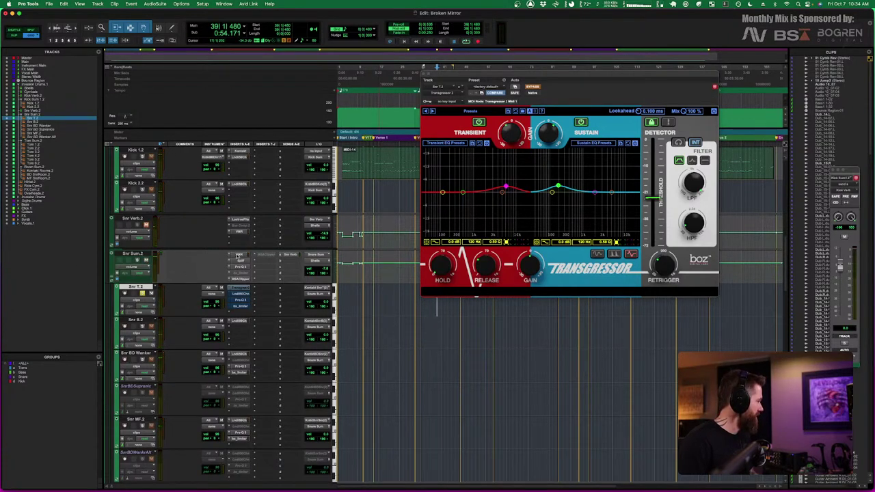
Bypass the active inserts on Snr Sum.2, mute its Snr Verb send and play back the unprocessed snare top from bar 39
drag(239, 257, 243, 280)
click(289, 254)
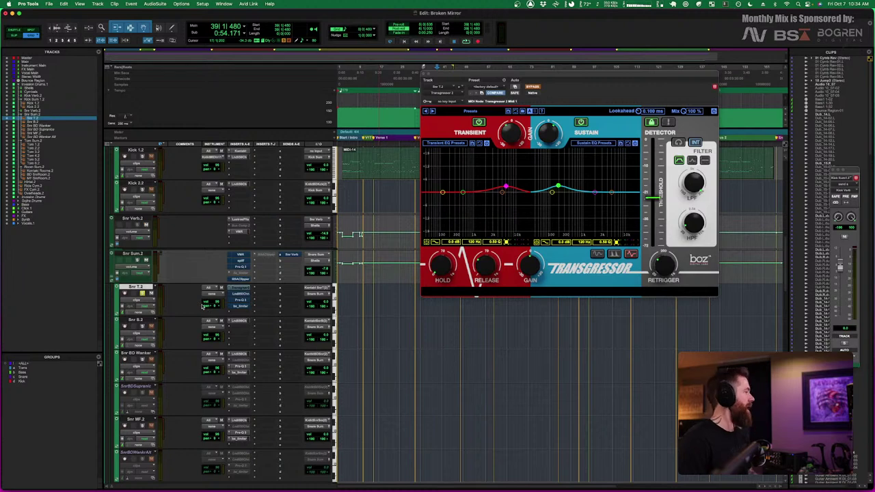
key(space)
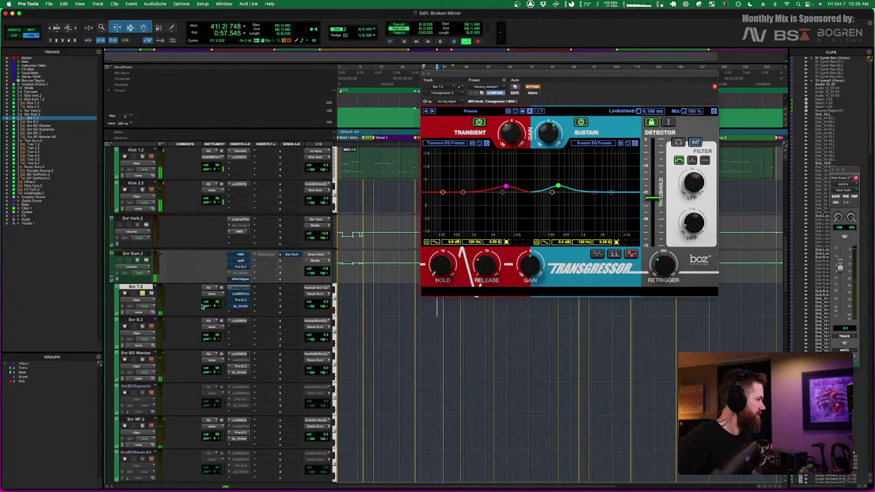
Stop playback, re-enable Transgressor 2 on Snr T.2 and set its transient release time to 10.0 ms
key(space)
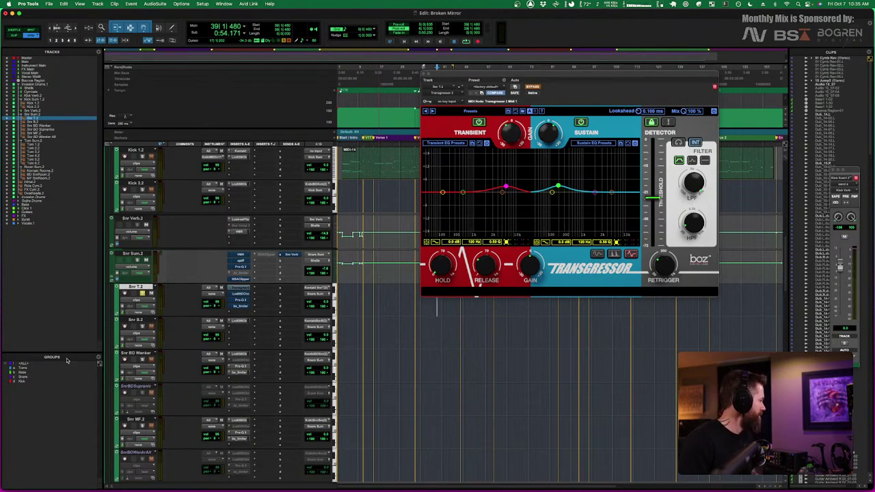
super+click(240, 289)
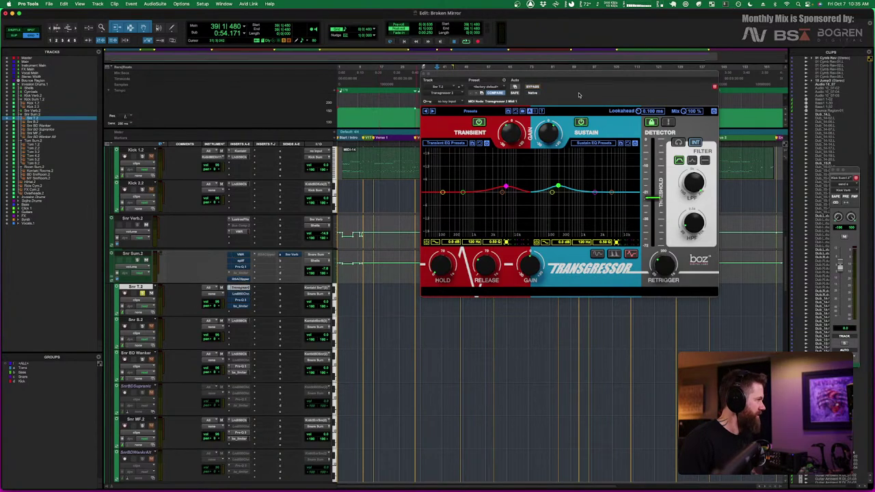
drag(572, 78, 569, 92)
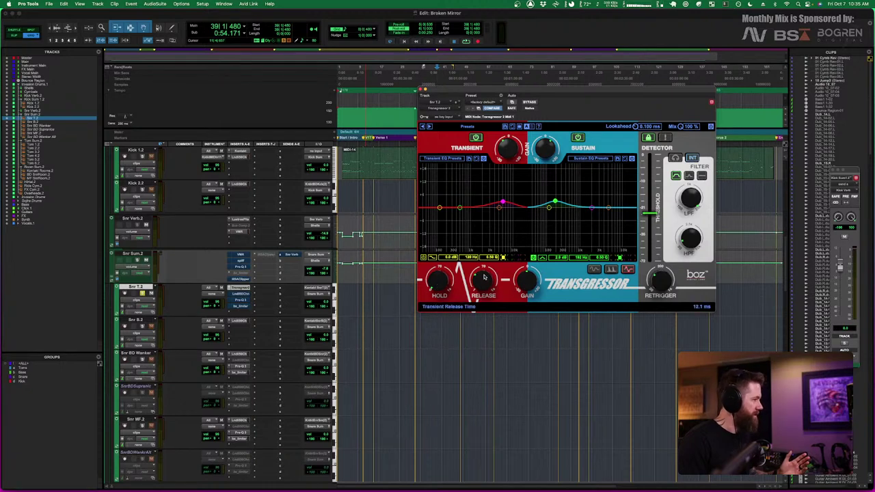
drag(484, 275, 483, 279)
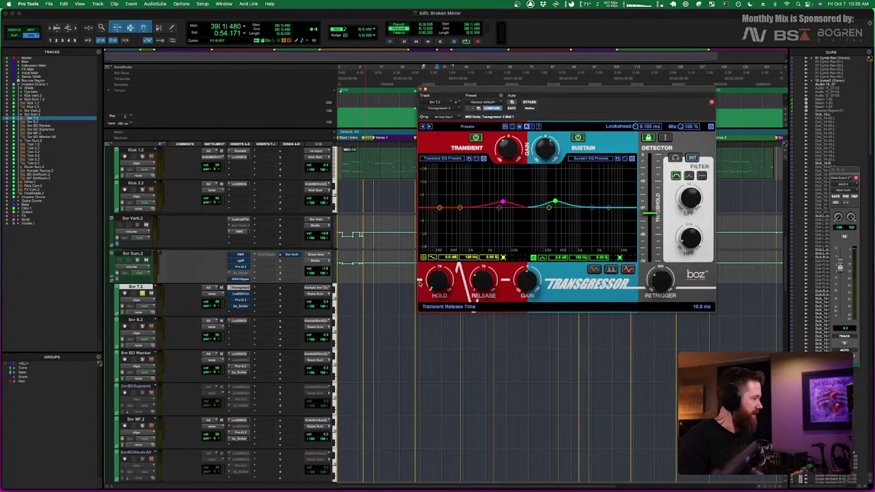
Mute the transient section of Transgressor 2 to audition only the snare's sustain from bar 39, and switch the transient section back on
click(578, 138)
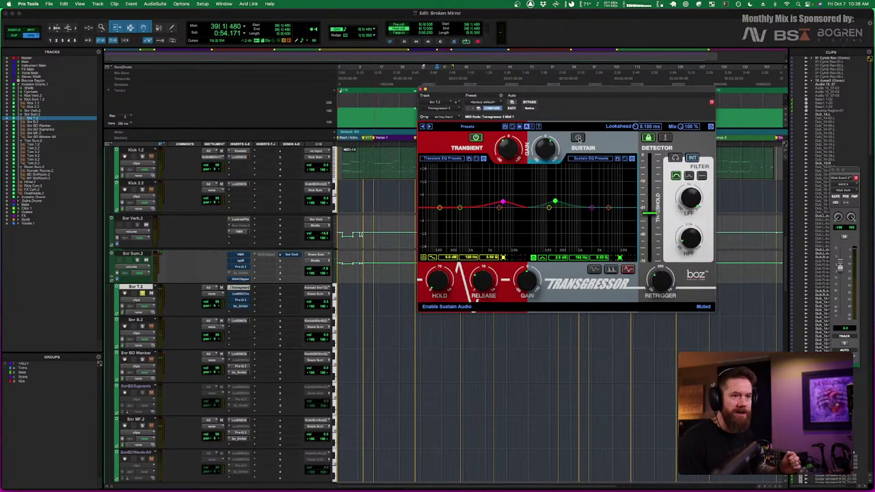
click(476, 138)
click(577, 137)
key(space)
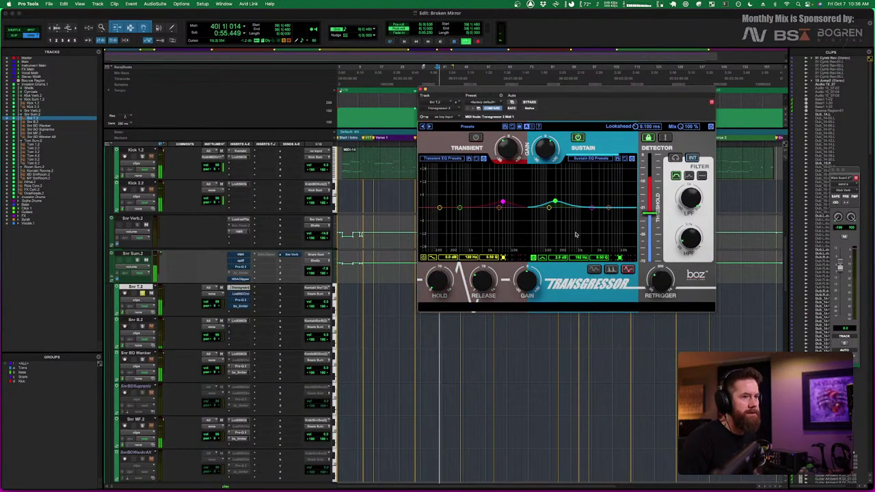
key(space)
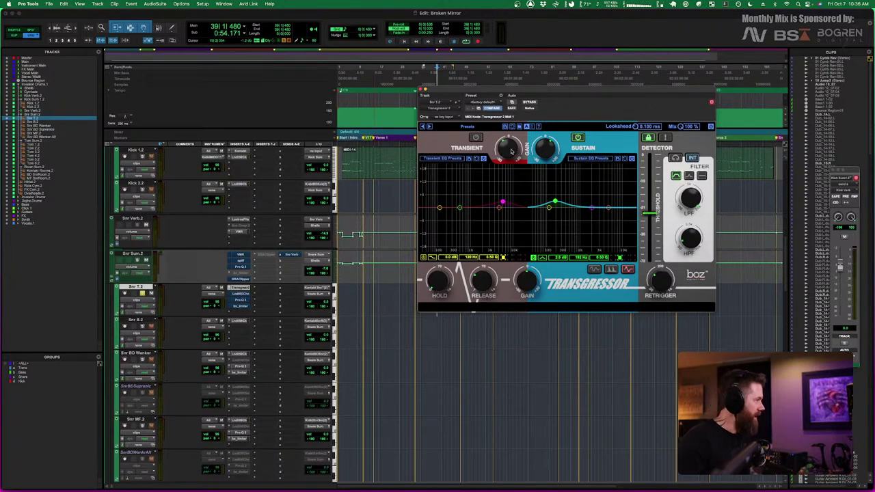
click(476, 138)
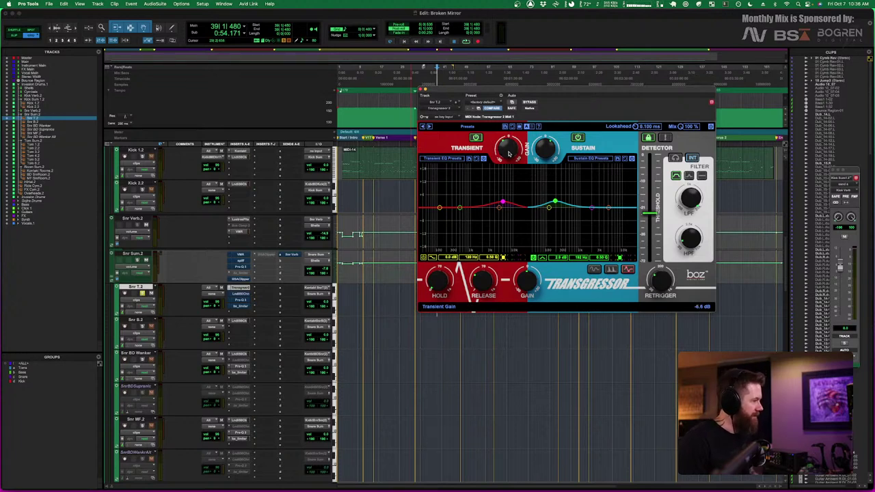
Check the transient gain in Transgressor 2 and compare the snare top with the plug-in bypassed and active from bar 39
scroll(508, 153, up, 1)
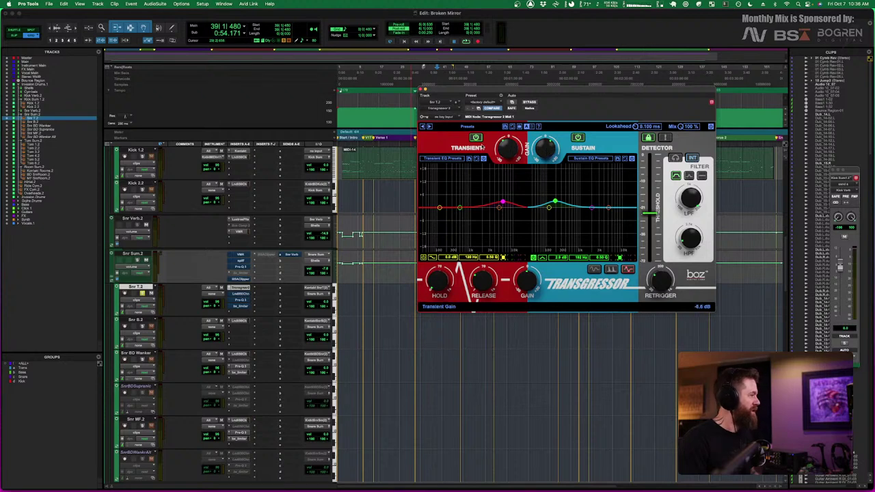
click(530, 103)
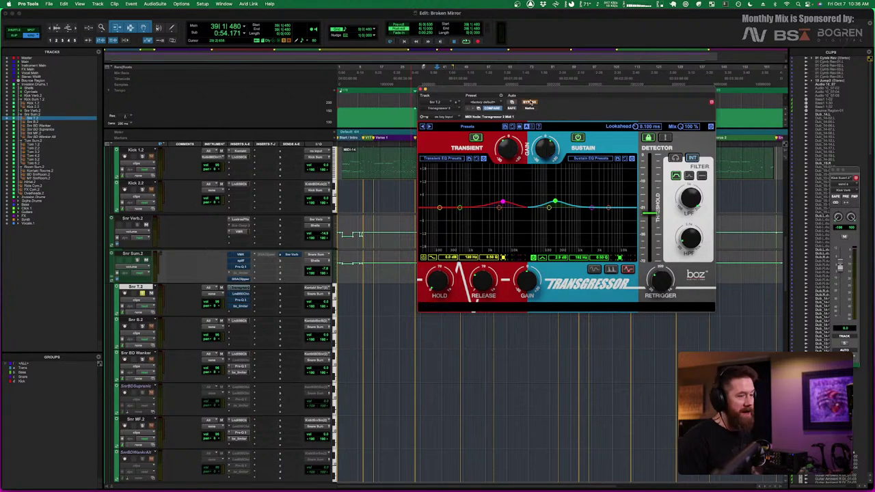
key(space)
click(530, 103)
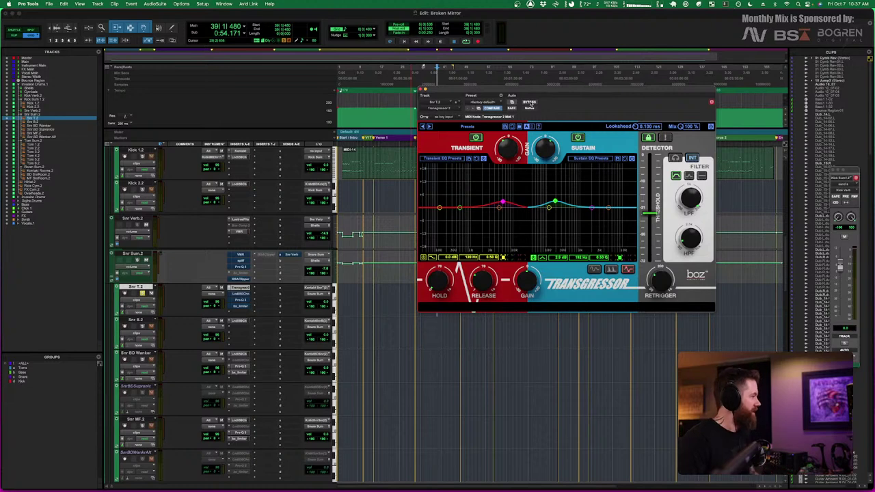
click(530, 102)
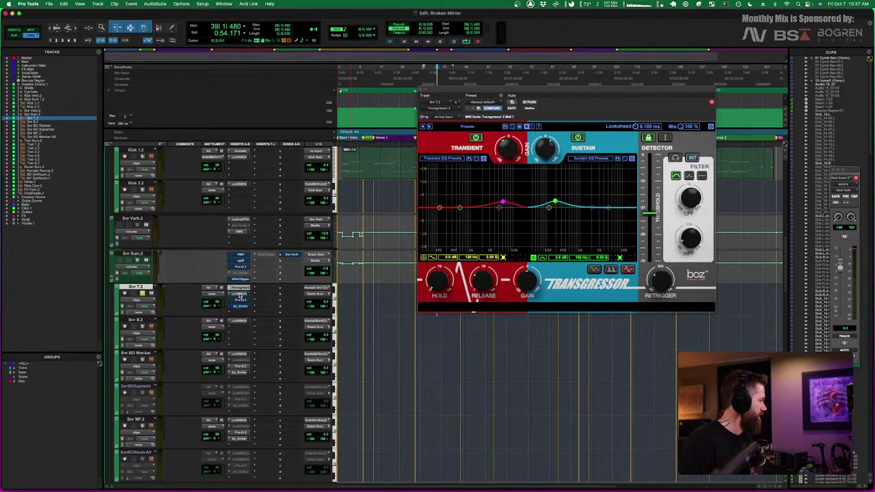
Re-enable the Lindell 50 Channel on Snr T.2, comparing it bypassed and active during playback from bar 5, and close it
click(236, 293)
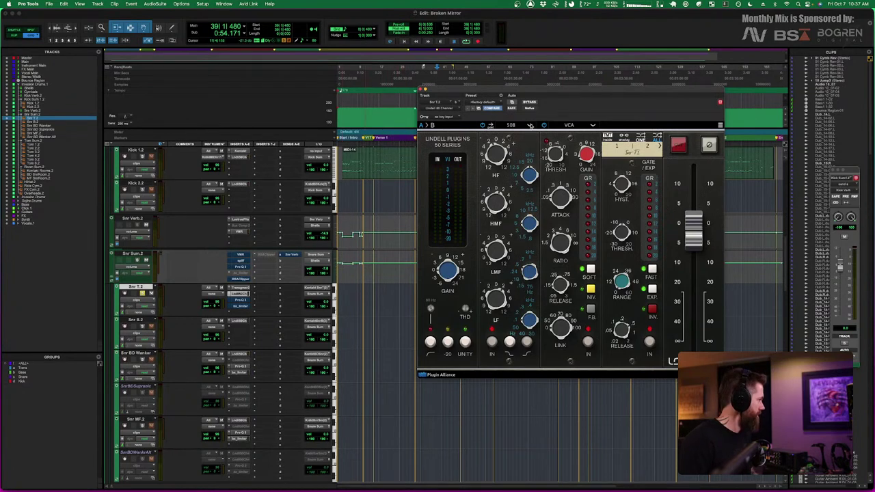
click(530, 102)
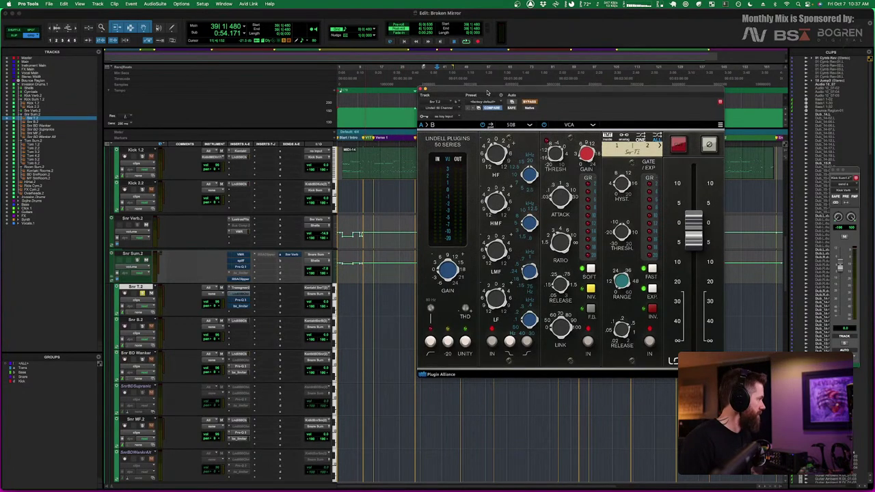
drag(487, 97, 495, 98)
click(348, 160)
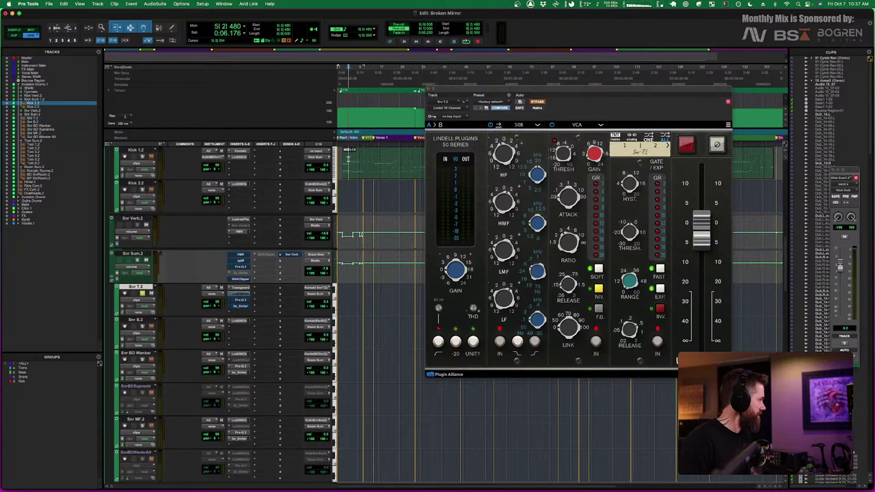
key(space)
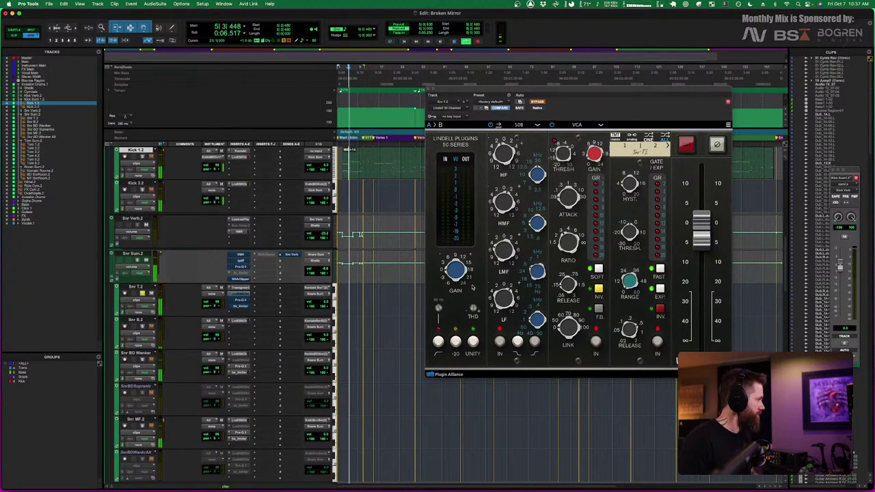
click(537, 103)
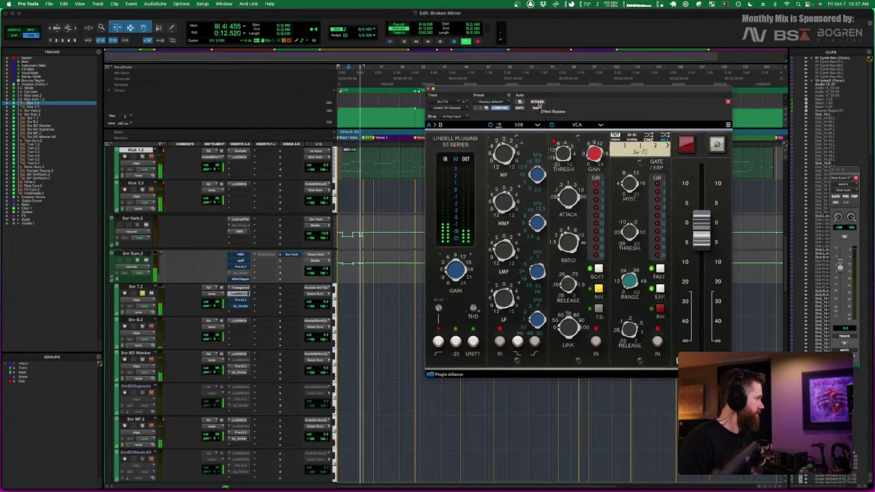
key(space)
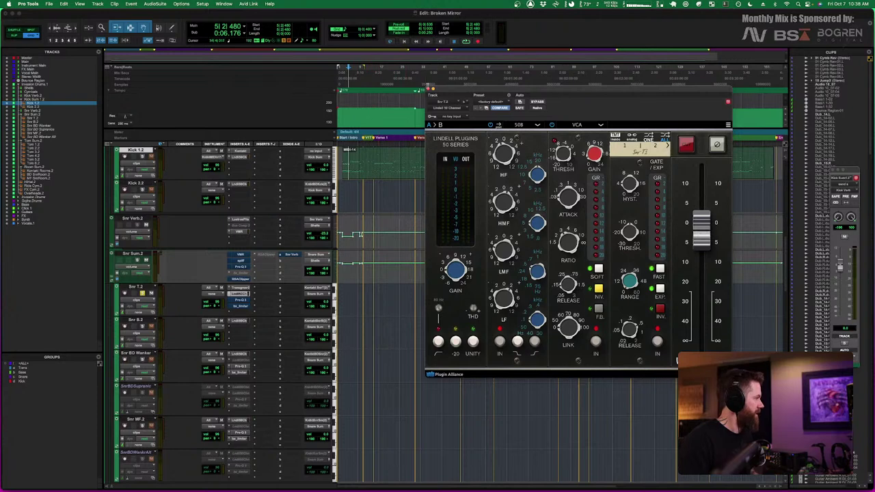
click(428, 89)
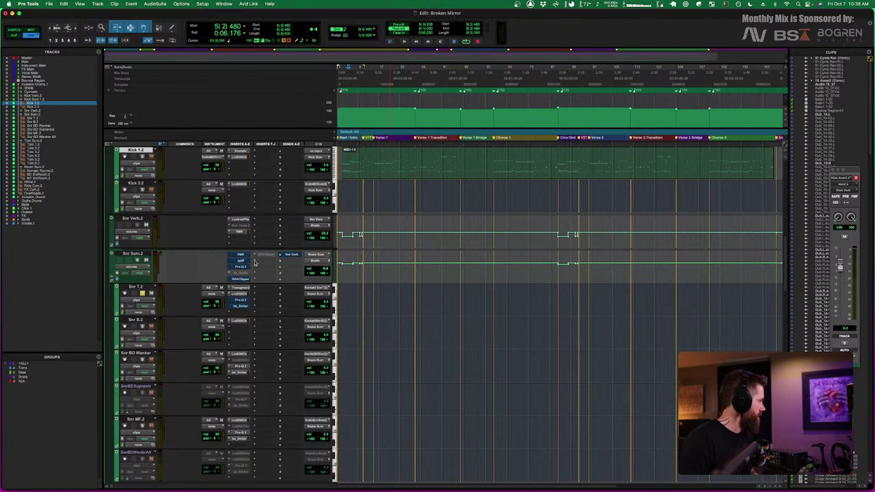
Re-enable and open Pro-Q 3 on Snr T.2 and play back from bar 5 to examine its narrow cuts
click(238, 301)
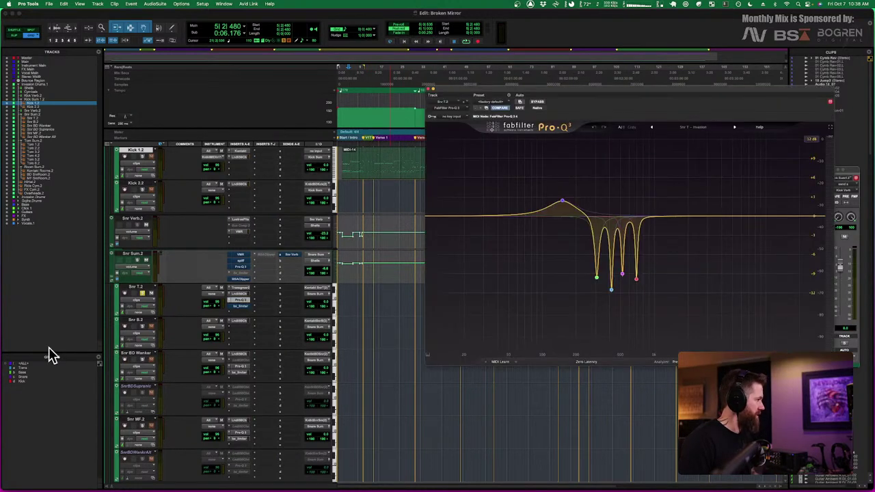
mouse_move(582, 191)
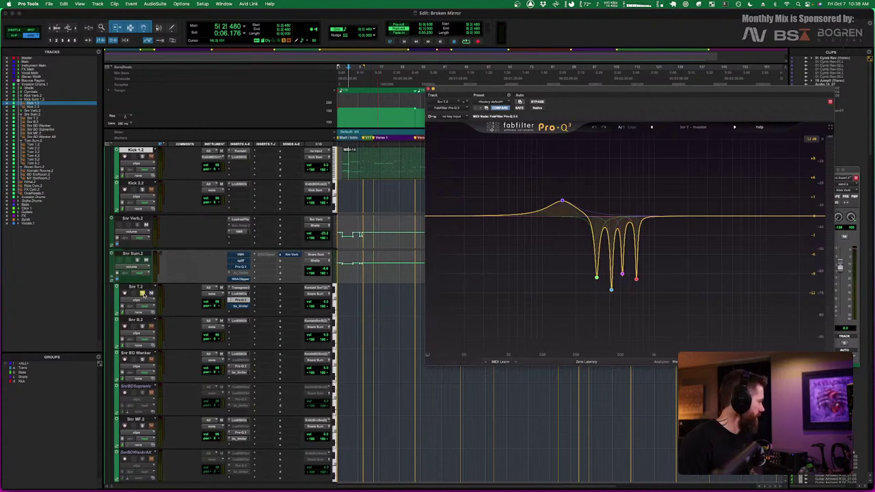
key(space)
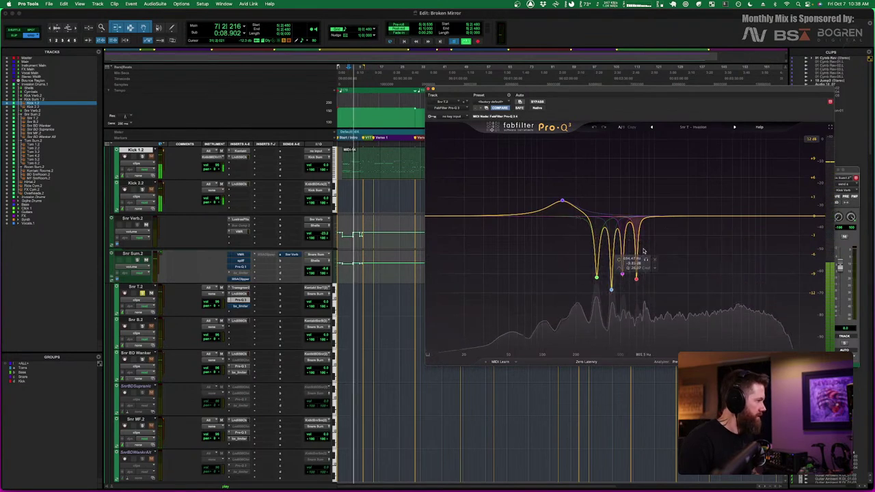
drag(610, 278, 611, 290)
key(space)
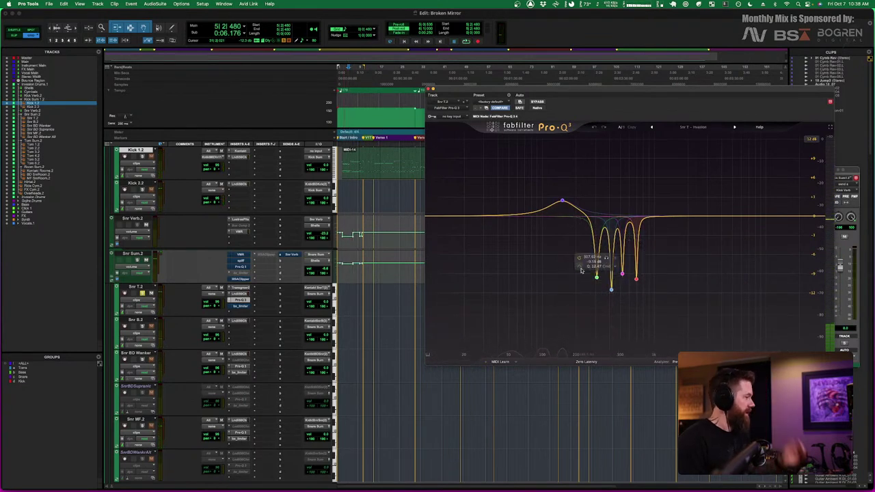
Compare the four narrow Pro-Q 3 cuts disabled and enabled during playback from bars 5 and 16, and close the EQ with them enabled
click(544, 317)
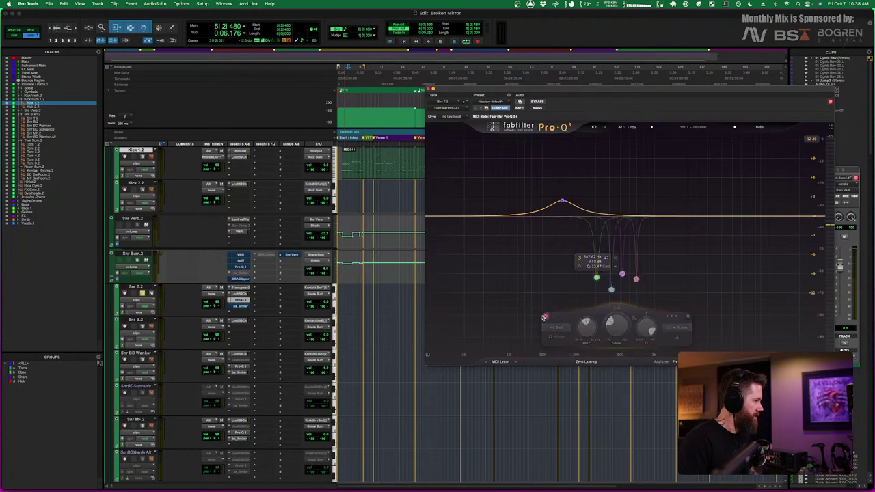
key(space)
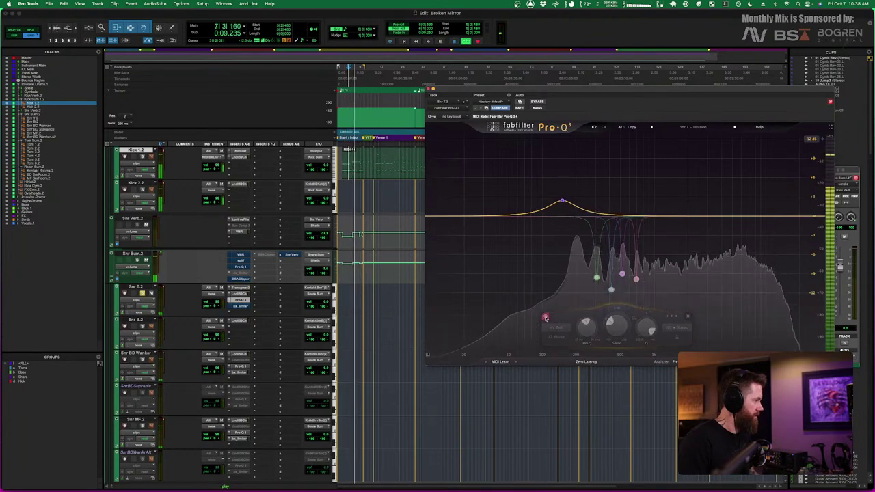
click(545, 317)
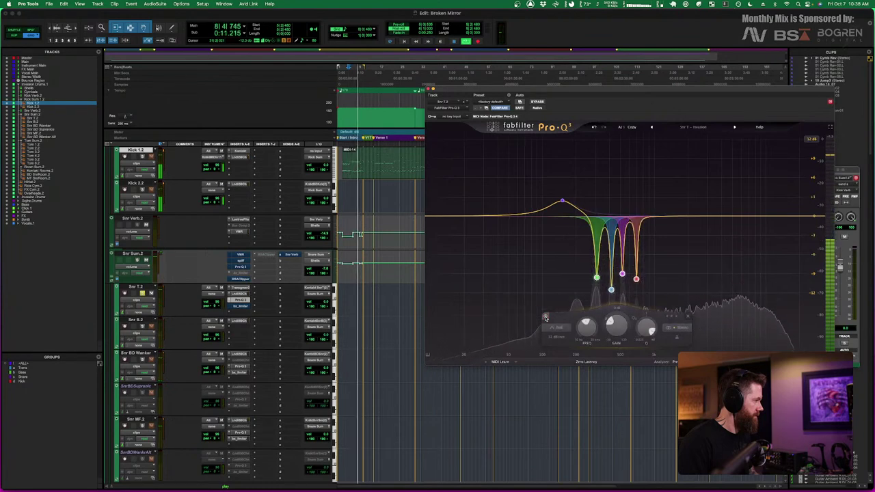
click(544, 317)
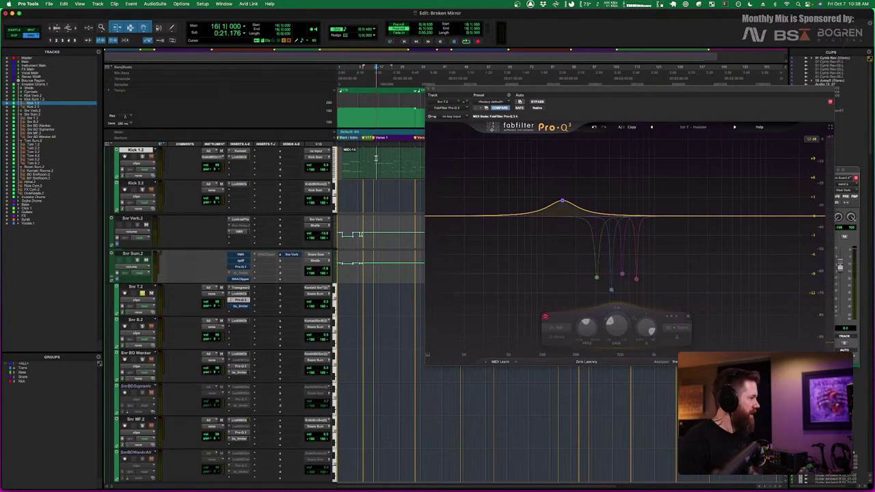
key(space)
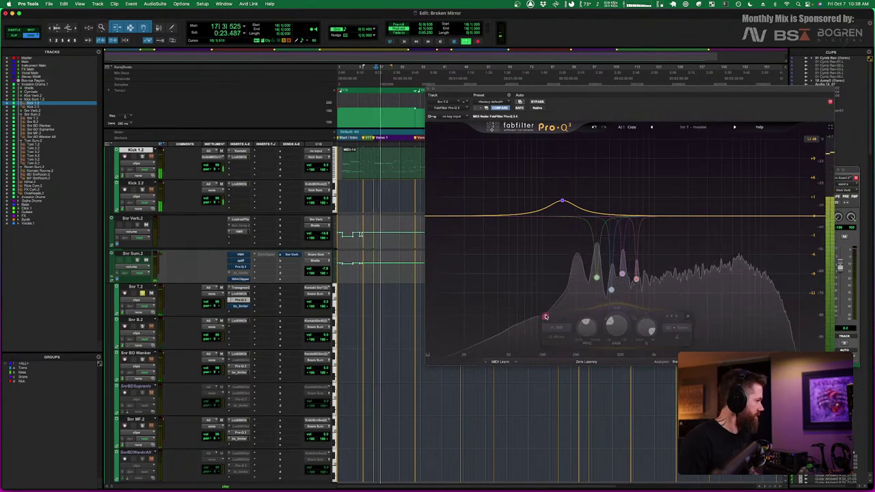
click(546, 315)
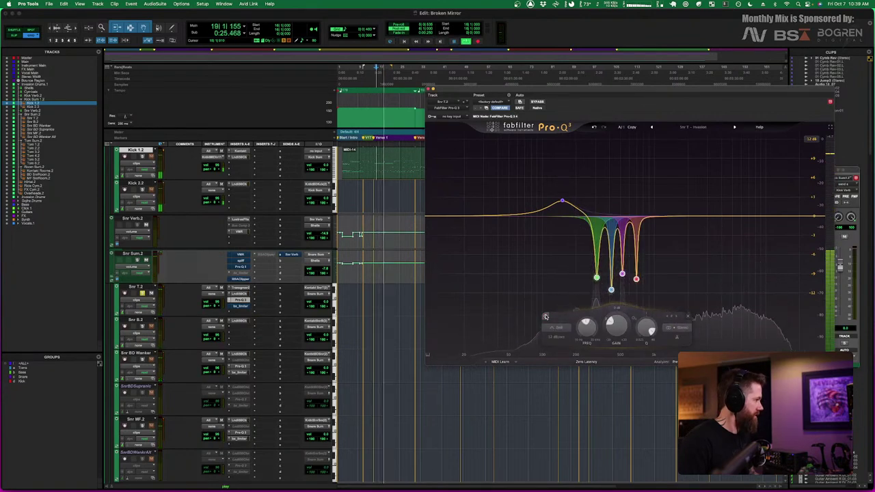
key(space)
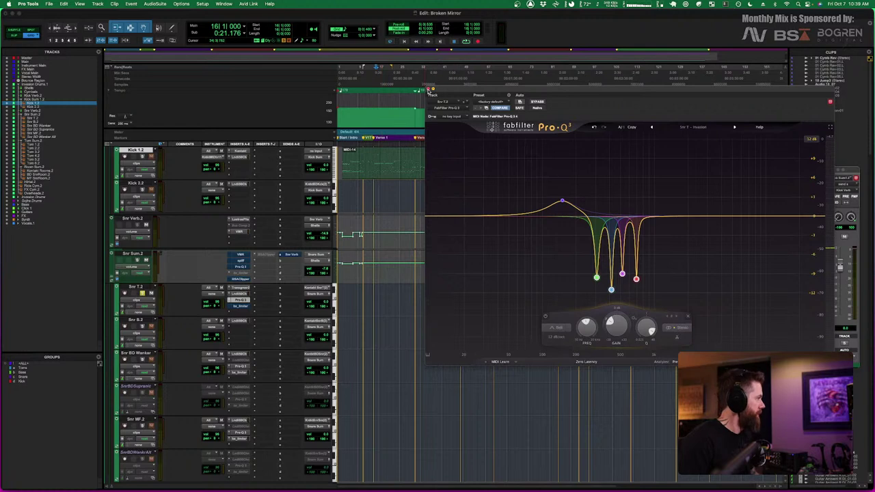
key(super+w)
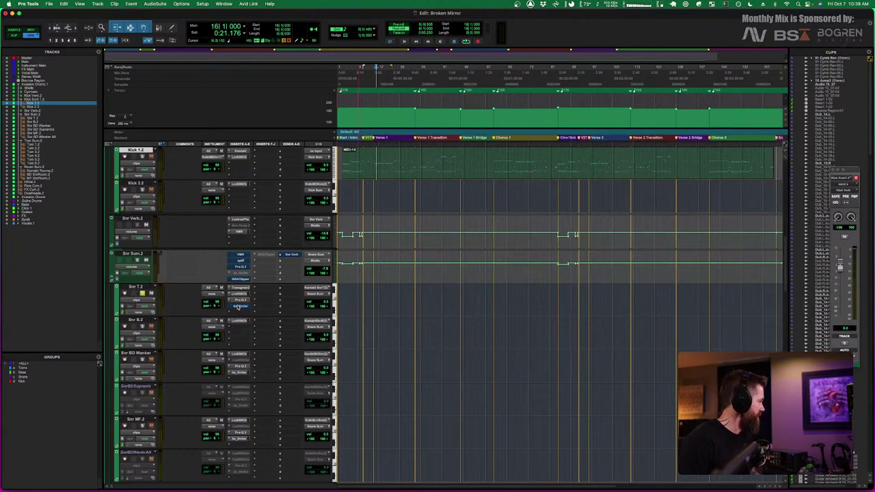
Re-enable and open bx_limiter on Snr T.2, play back the snare top from bar 16 and close the limiter
click(237, 306)
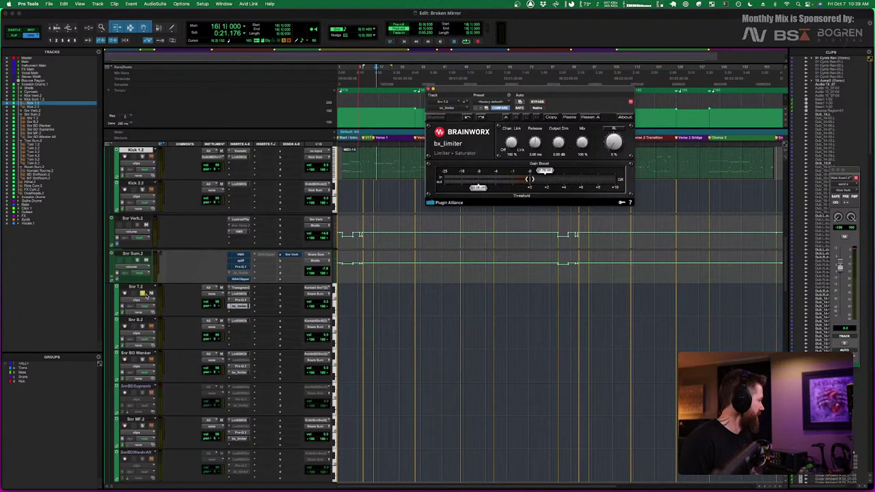
key(space)
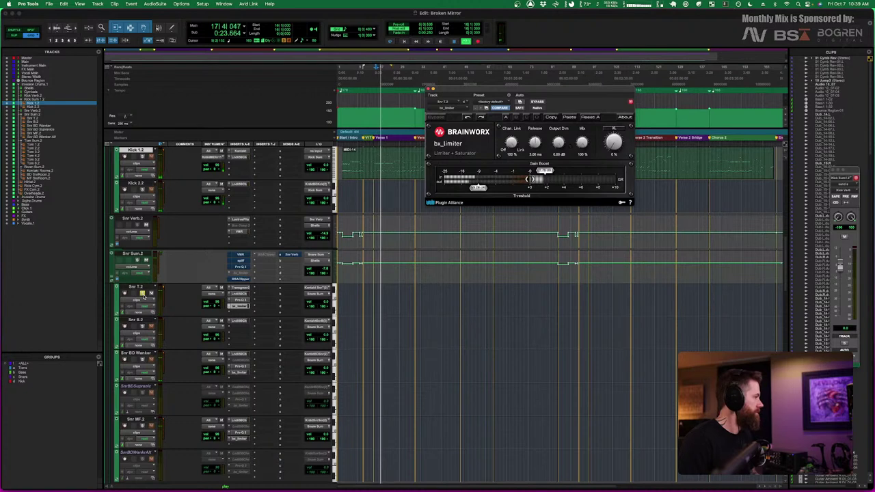
key(space)
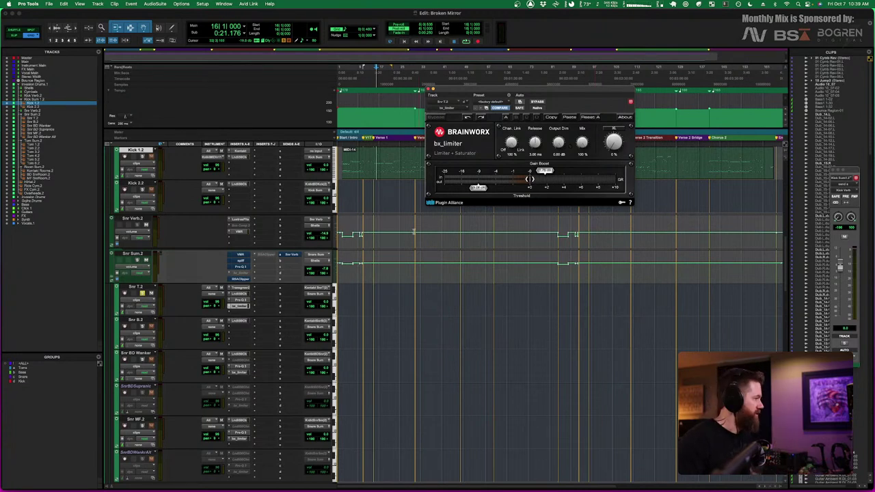
click(432, 89)
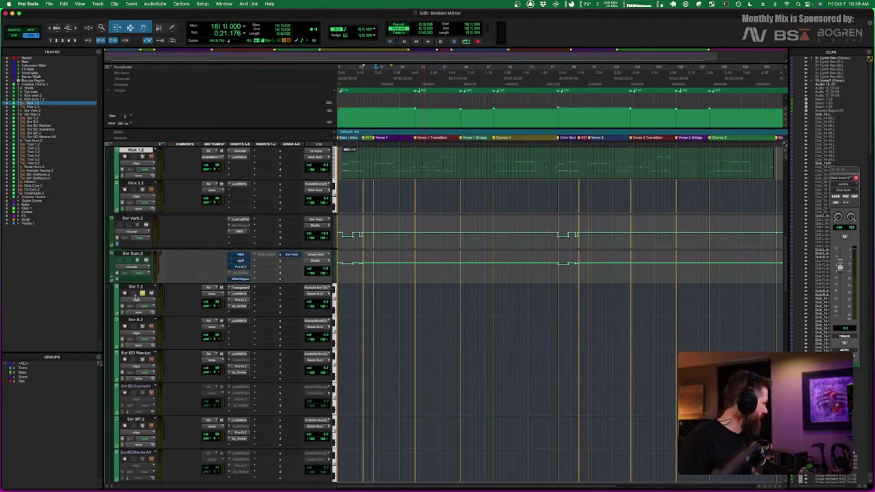
Examine the Lindell 50 Channel on Snr B.2, playing the snare bottom from bar 16 alone and together with Snr T.2, and close it
click(236, 320)
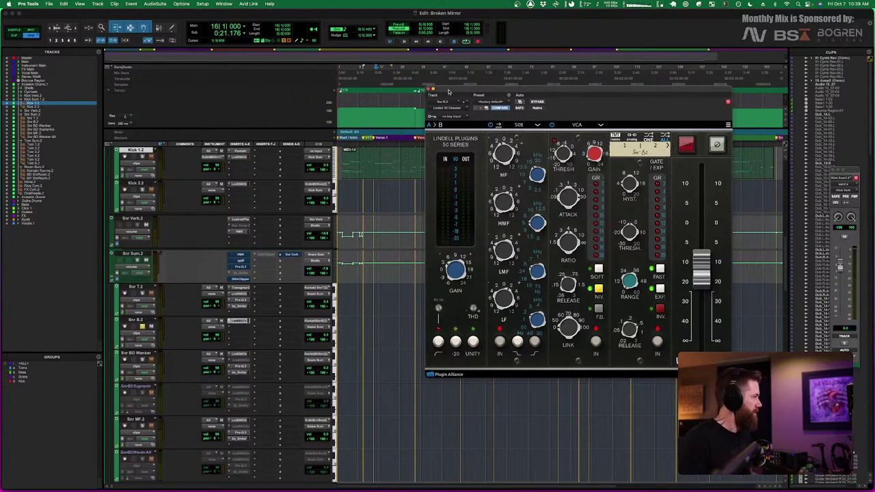
key(space)
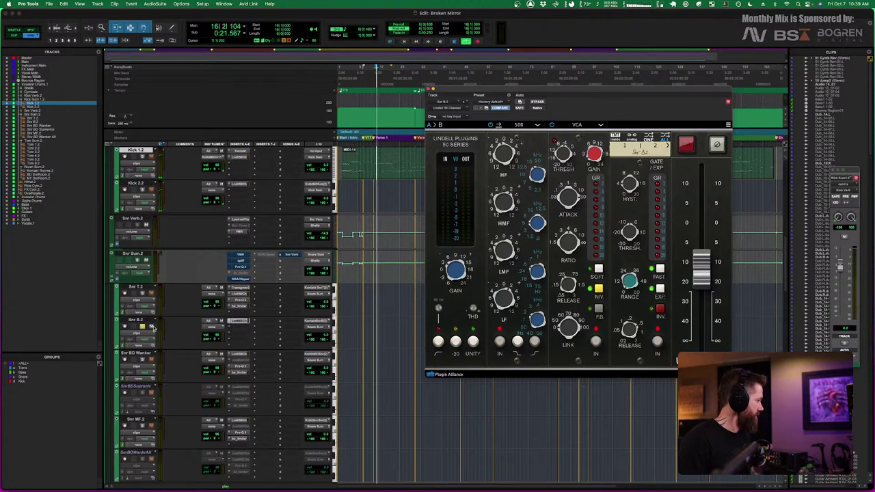
key(space)
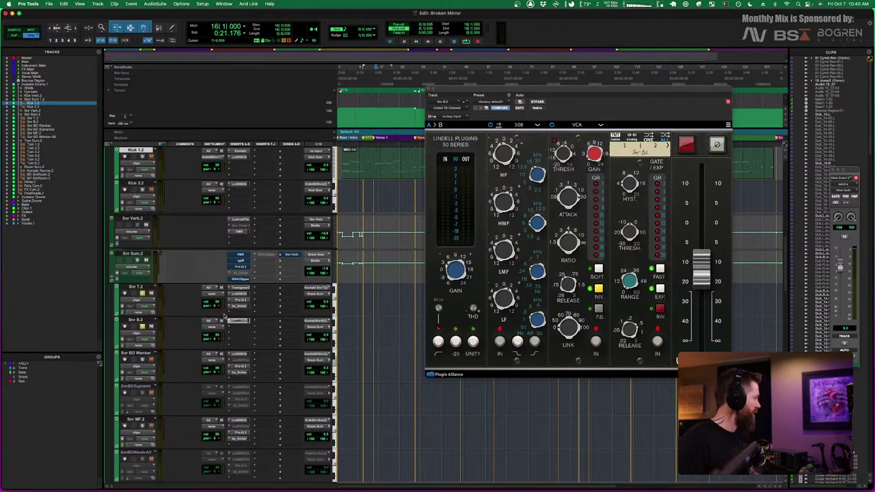
key(space)
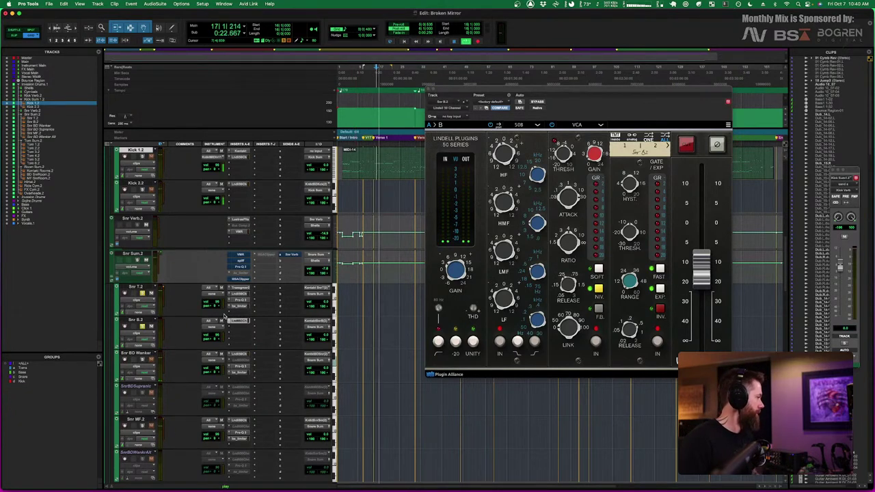
key(space)
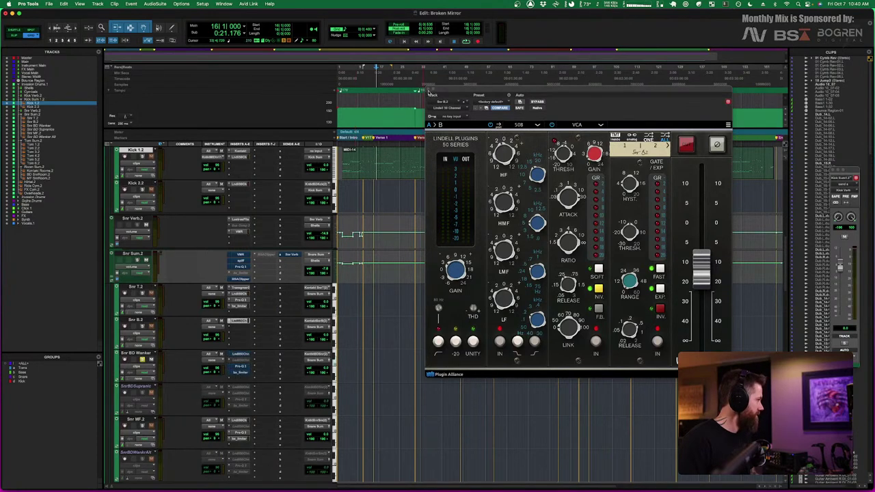
key(super+w)
Examine the bypassed Lindell 50 Channel, Pro-Q 3 and bx_limiter on the soloed Snr BD Wanker track, closing each plug-in
click(241, 354)
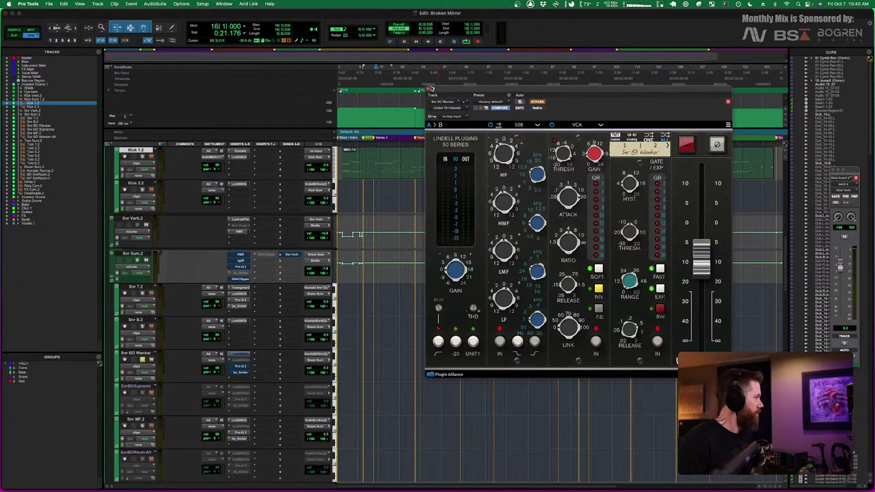
click(431, 89)
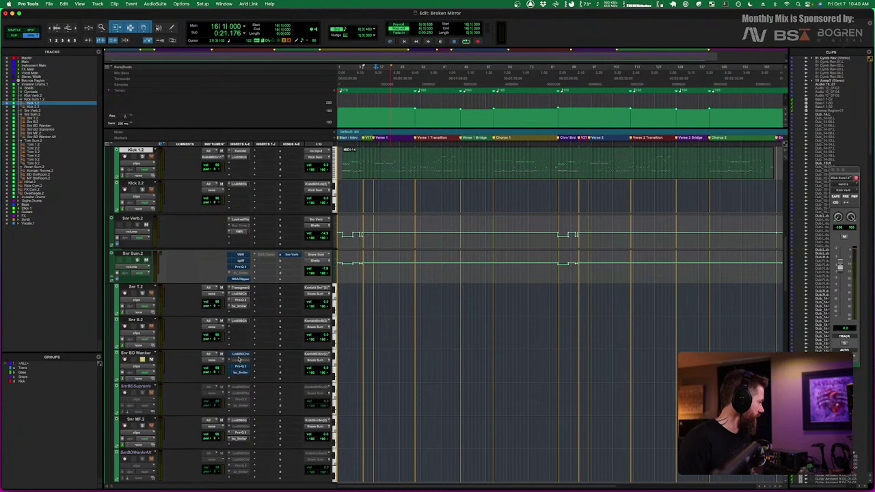
click(238, 369)
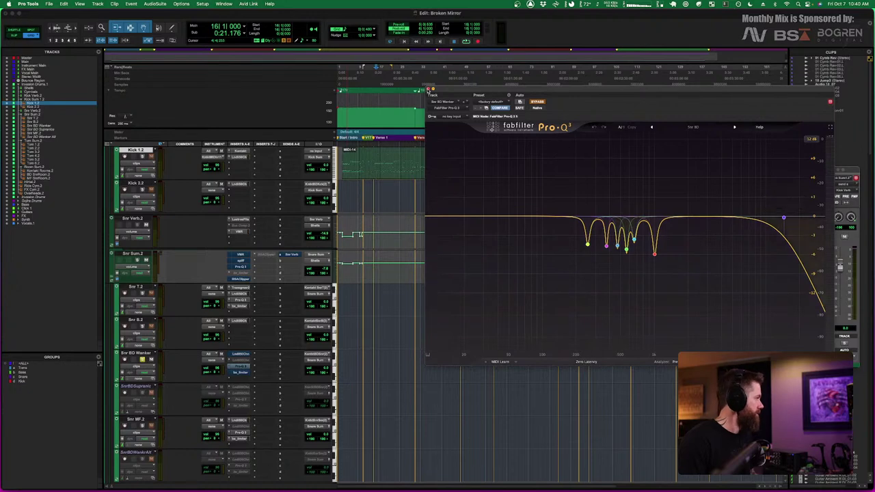
click(428, 91)
click(240, 369)
click(239, 373)
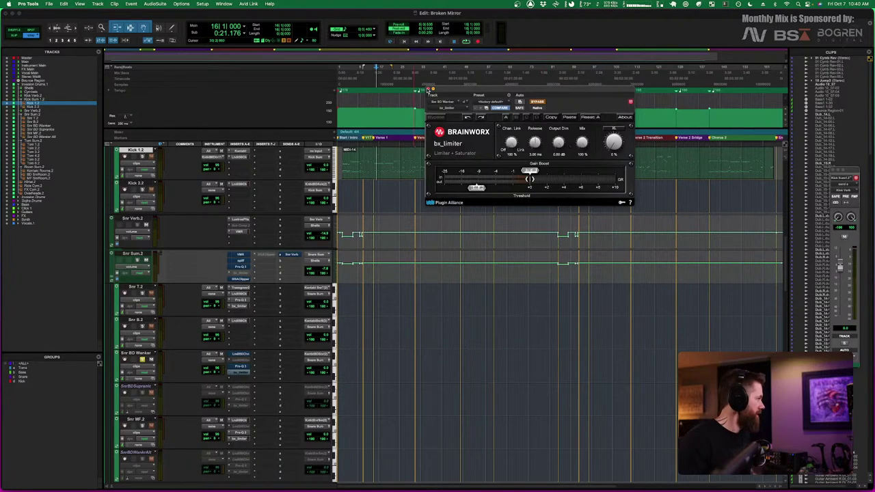
click(428, 89)
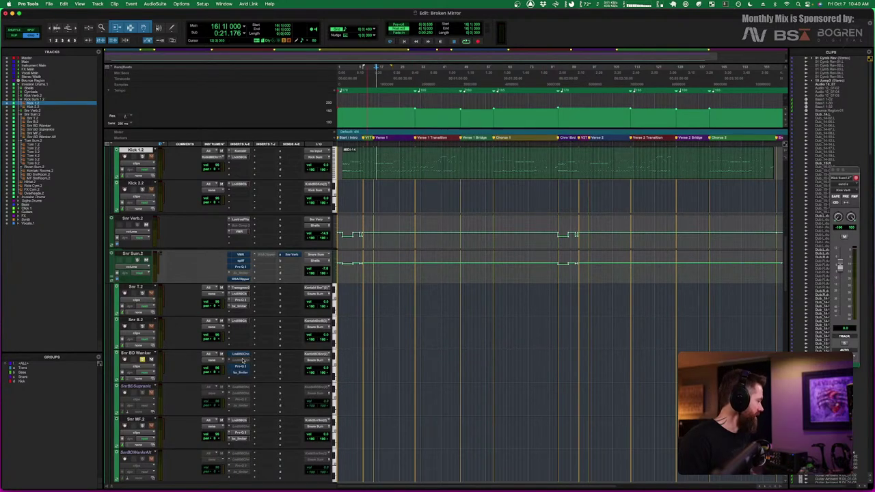
Play Snr BD Wanker from bar 16 with its inserts bypassed, and re-enable the Lindell 50 Channel, Pro-Q 3 and bx_limiter for a second playback
key(space)
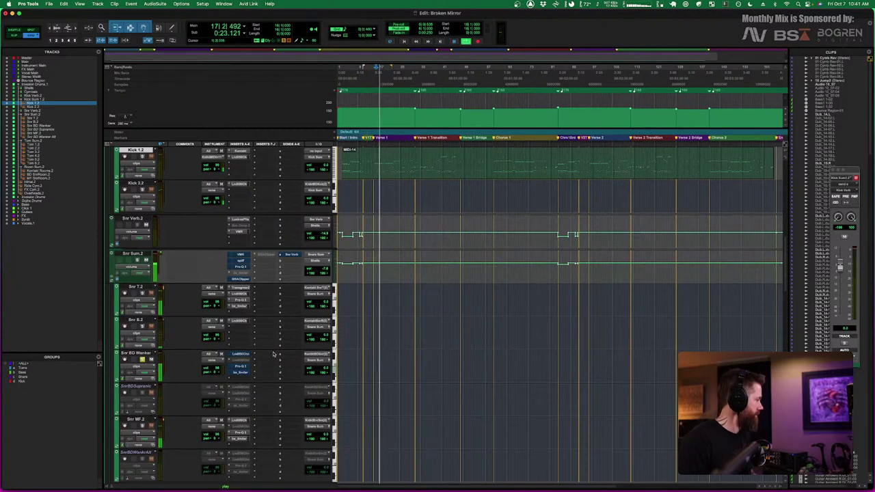
key(space)
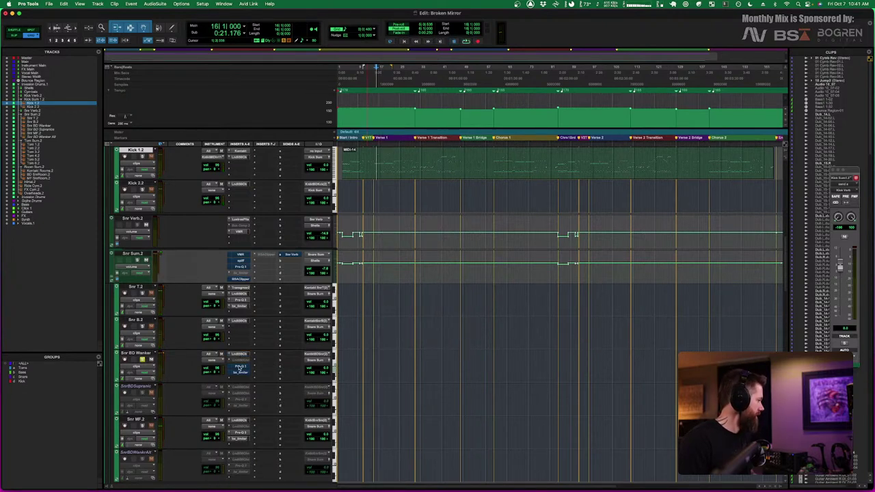
key(space)
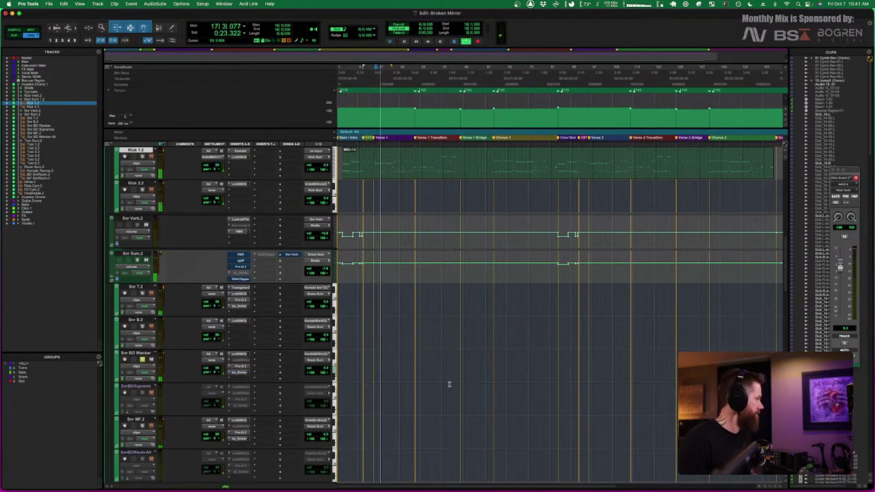
key(space)
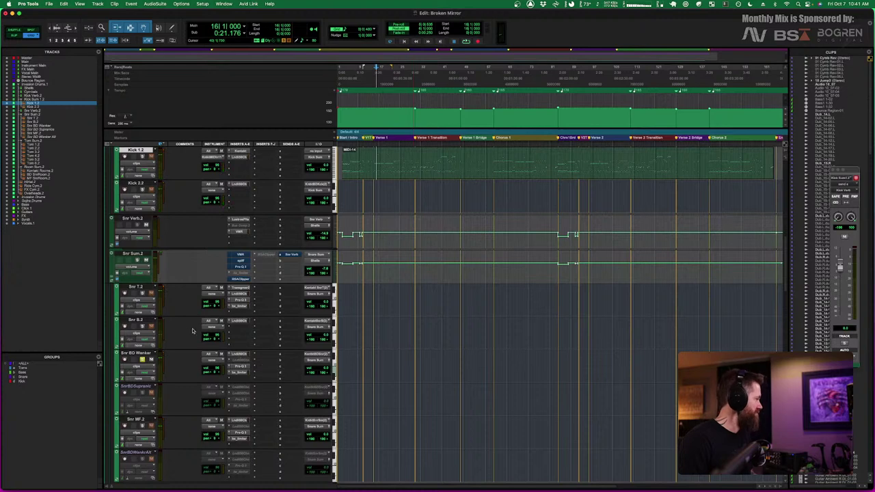
Check the Lindell 50 Channel on Snr BD Wanker, close it, and play Snr T.2, Snr B.2 and Snr BD Wanker together from bar 16
click(238, 354)
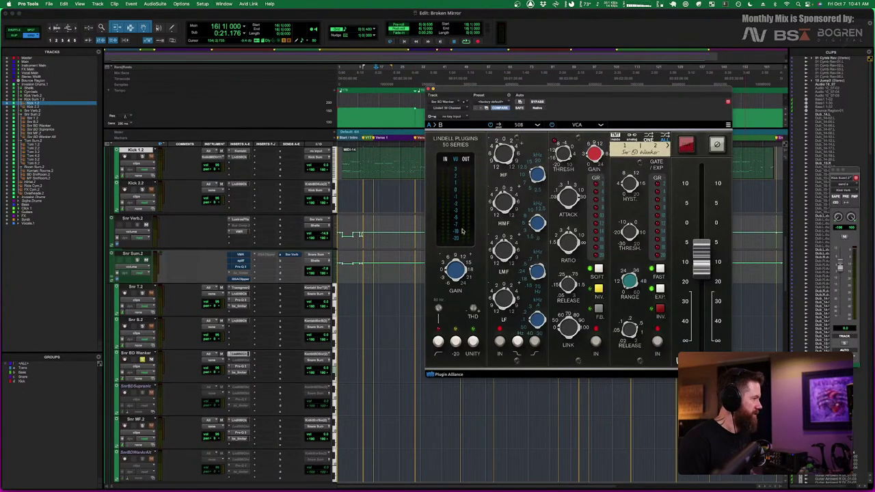
click(429, 90)
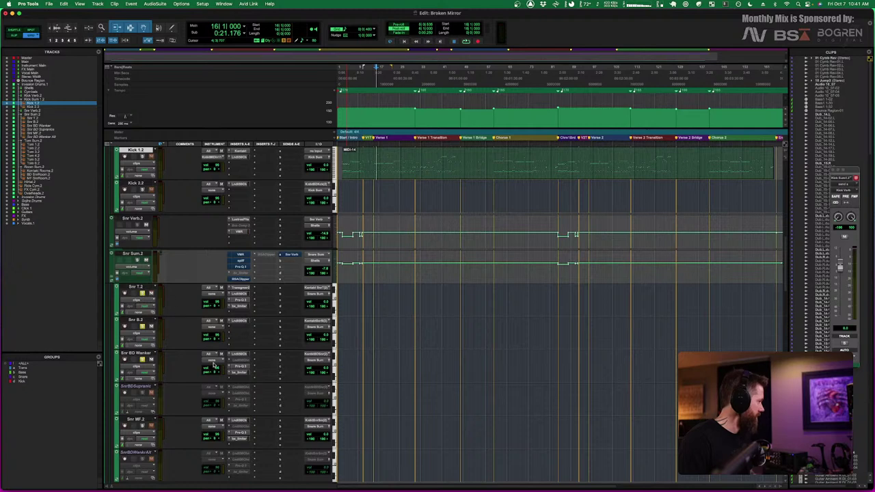
key(space)
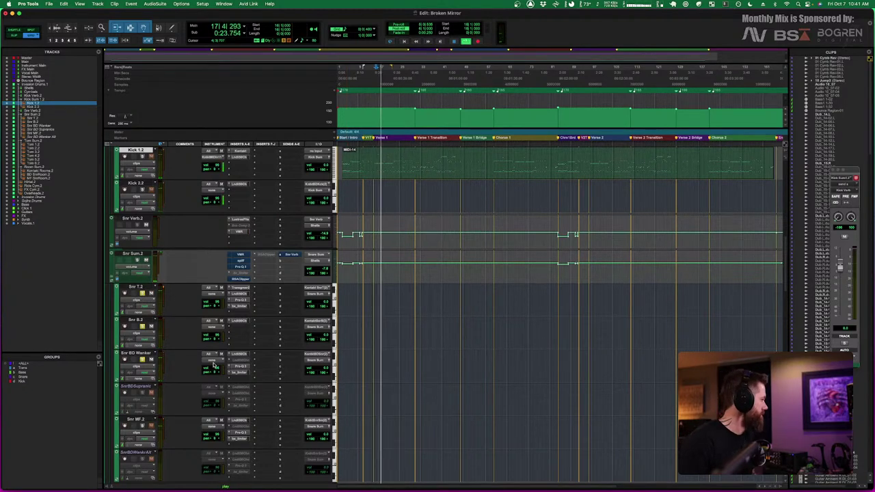
key(space)
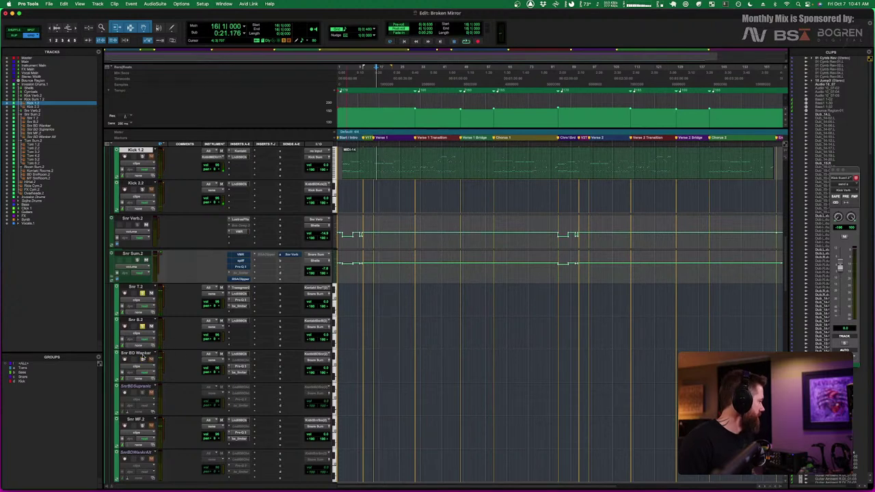
Examine the bypassed Lindell 50 Channel, Pro-Q 3 and bx_limiter on the soloed Snr MF.2 track and close the last plug-in
scroll(180, 432, down, 3)
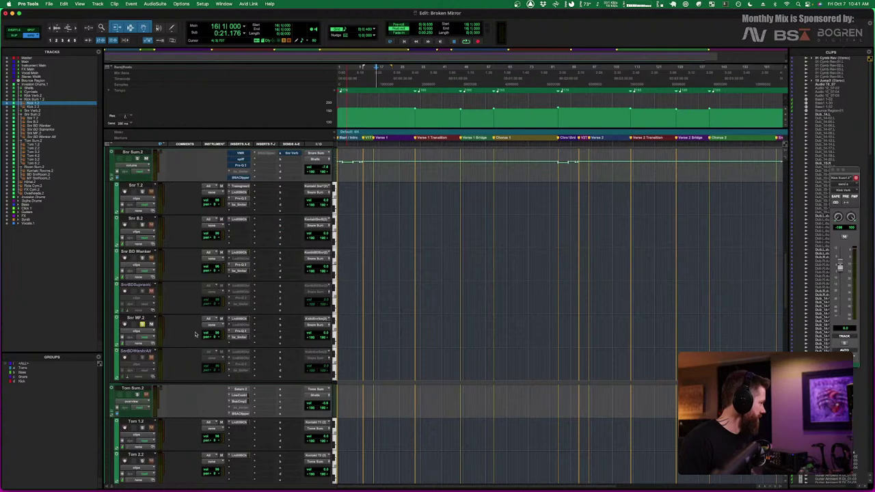
click(240, 318)
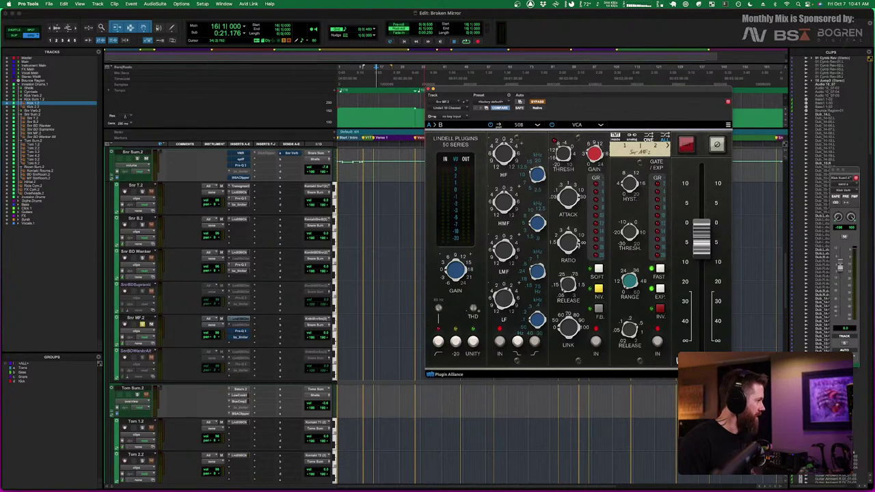
click(241, 331)
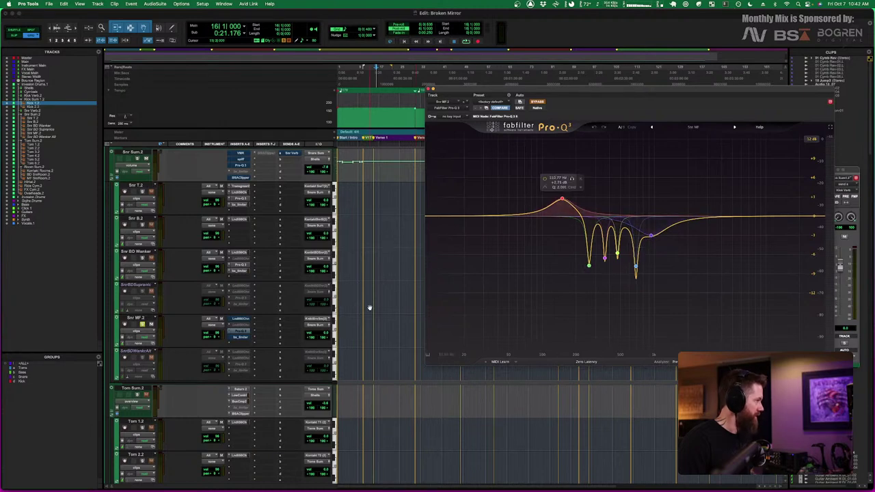
click(240, 336)
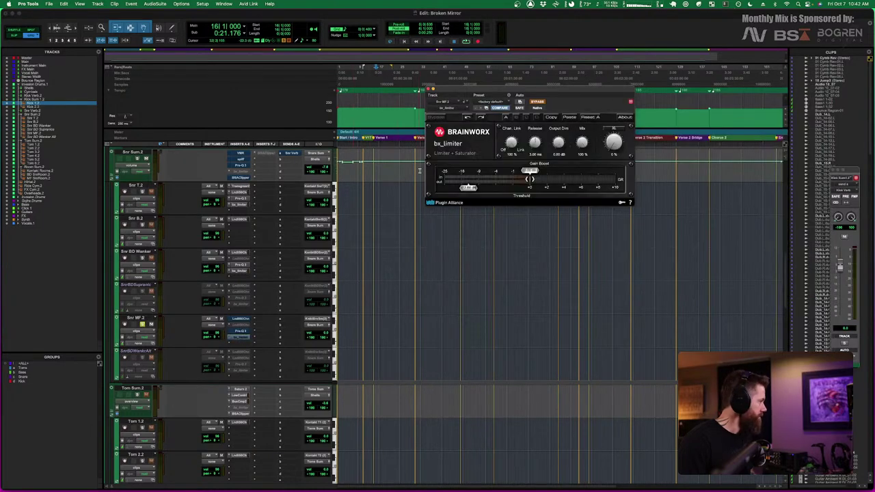
click(429, 89)
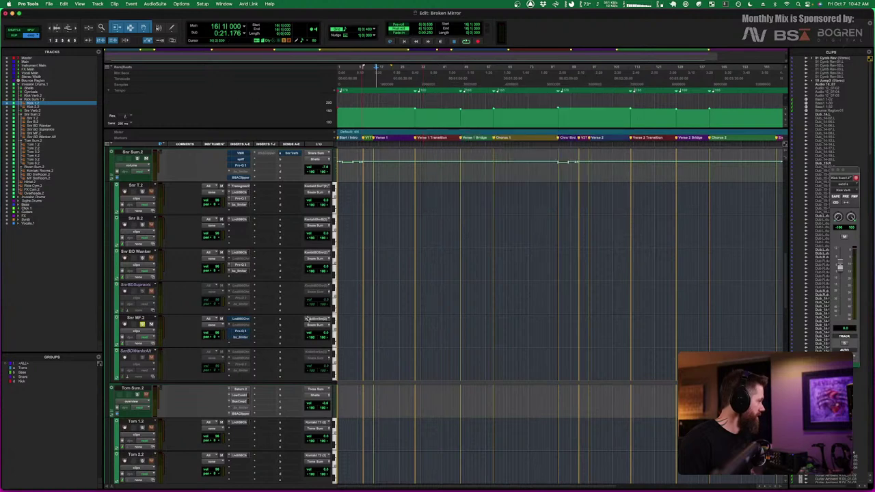
Open the Lindell 50 Channel on Snr MF.2, play from bar 16 with it bypassed, and re-enable it for another playback
click(239, 319)
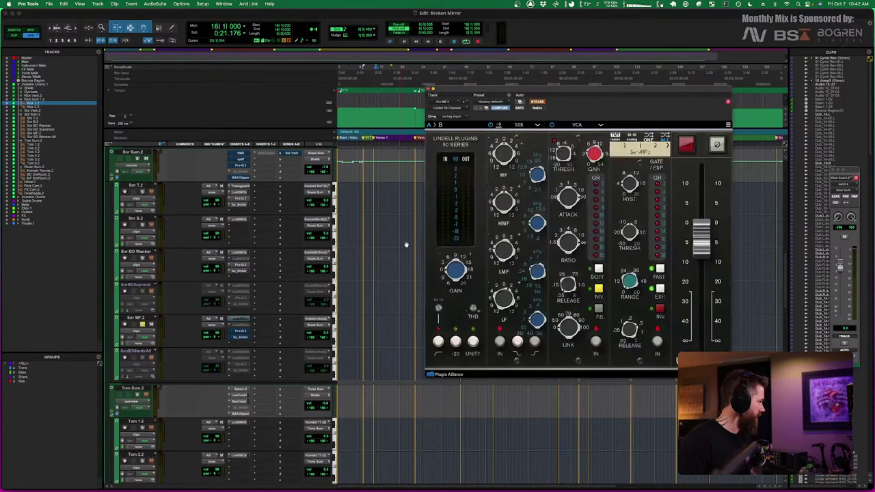
key(space)
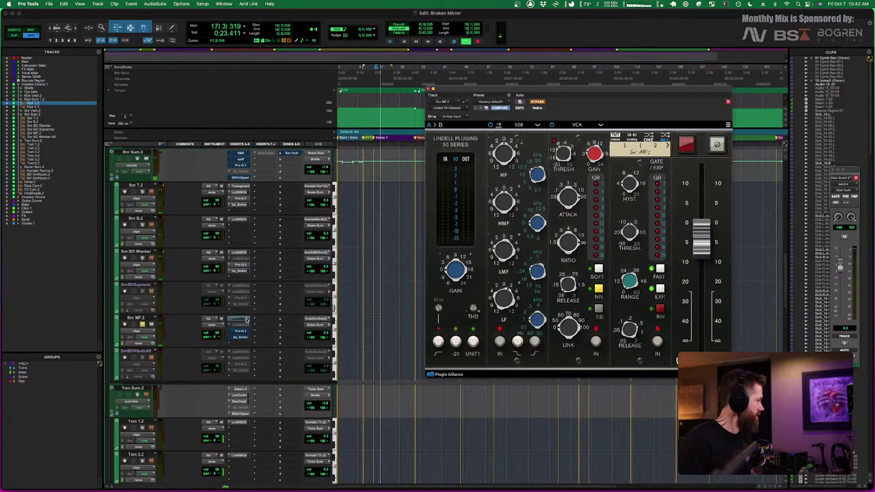
key(space)
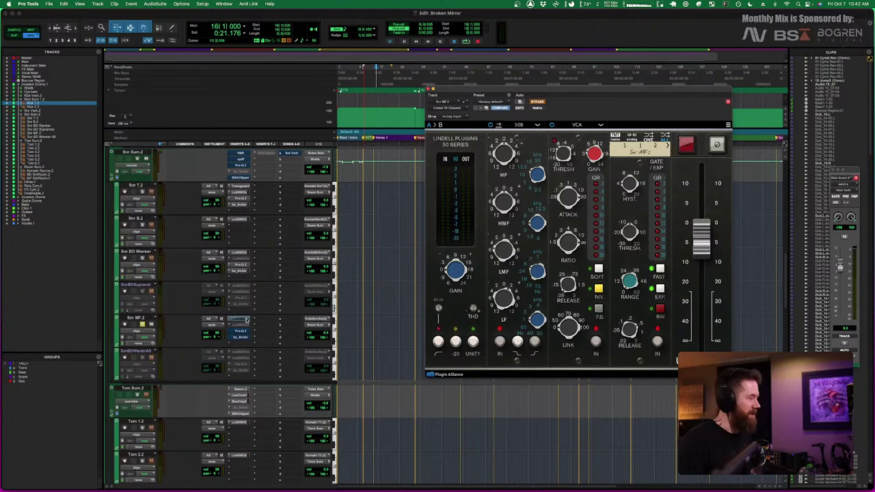
click(238, 319)
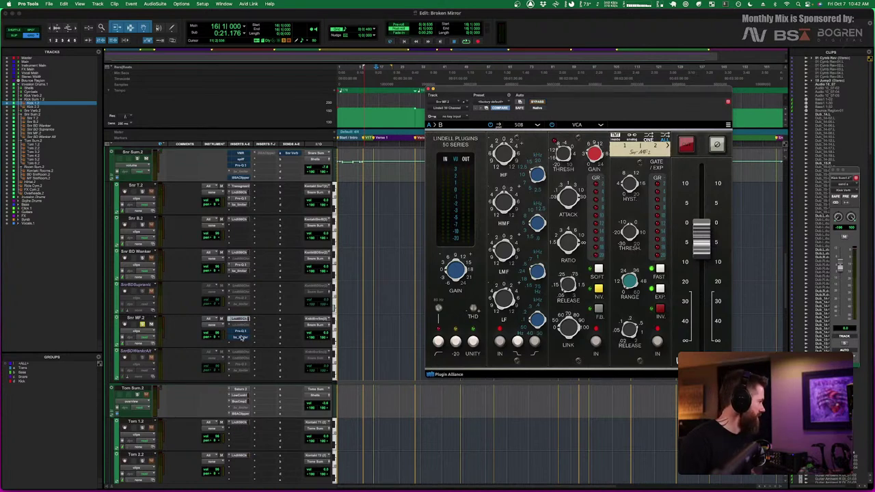
key(space)
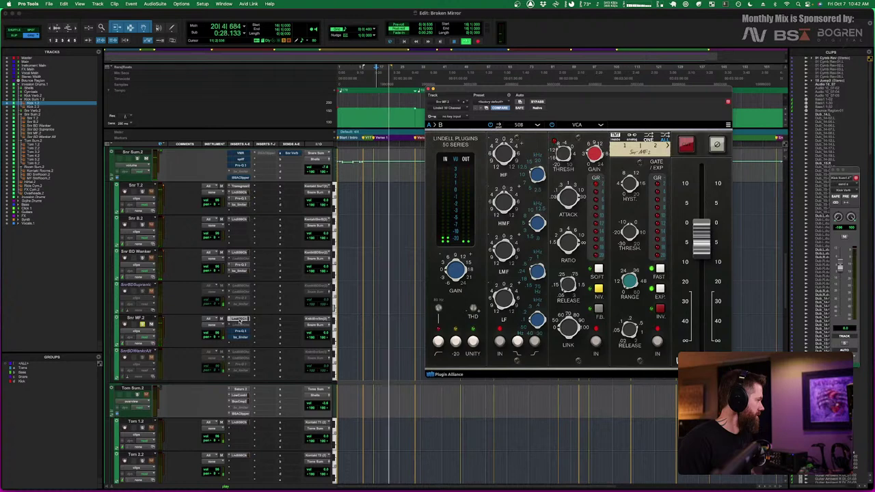
key(space)
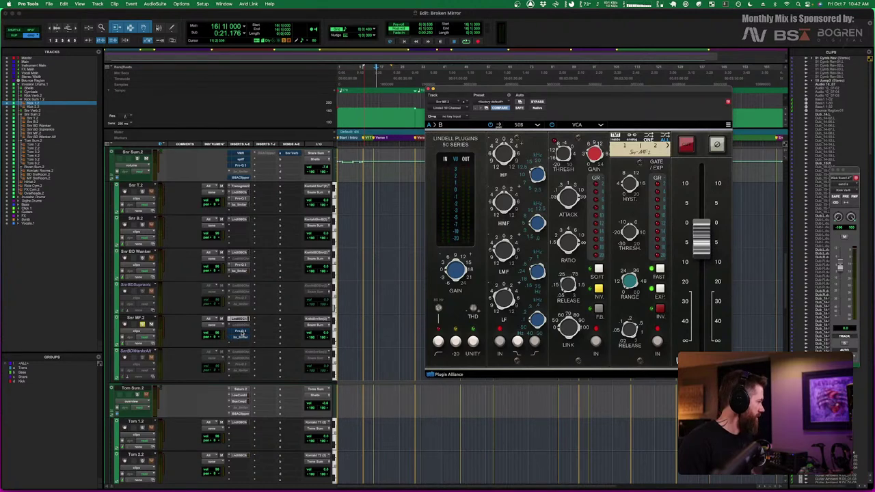
Re-enable and open Pro-Q 3 on Snr MF.2 and play from bar 16 to hear its low boost and narrow cuts
click(241, 333)
key(space)
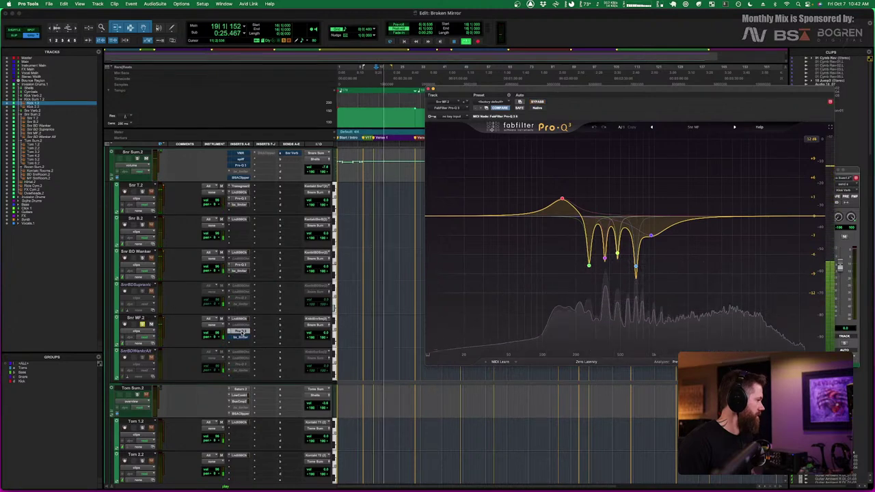
key(space)
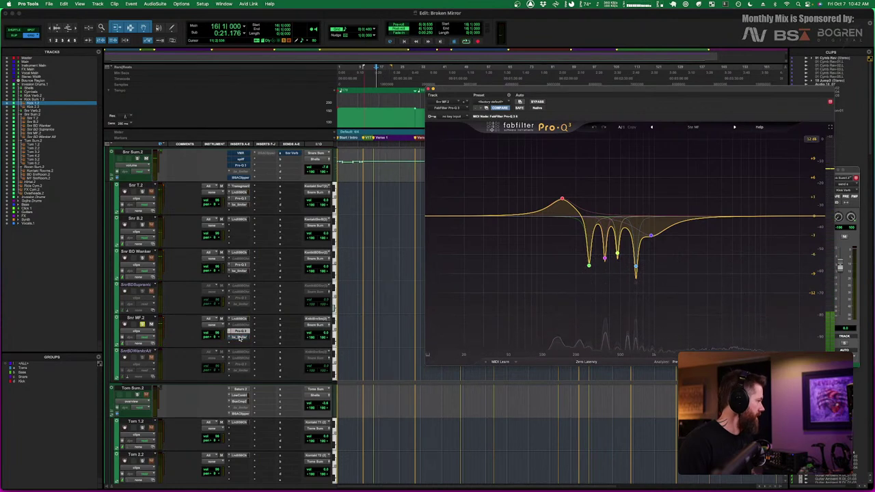
Re-enable and open bx_limiter on Snr MF.2, play the track from bar 16 and close the limiter
click(239, 337)
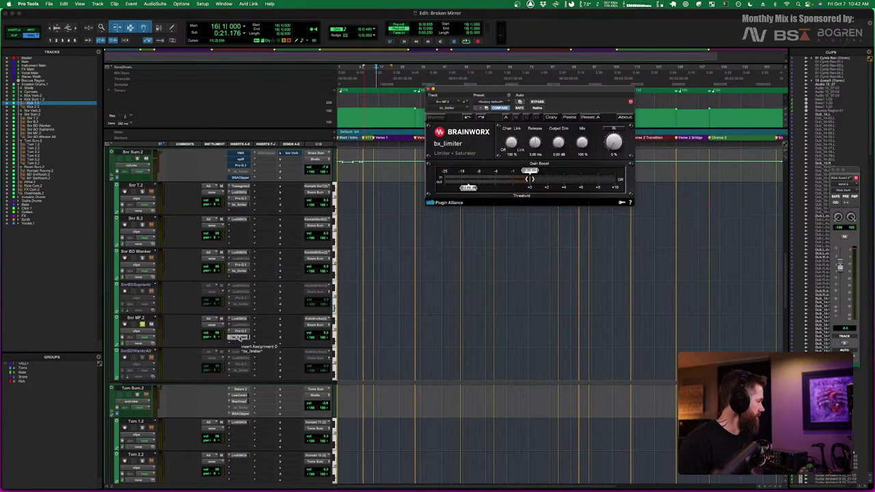
key(space)
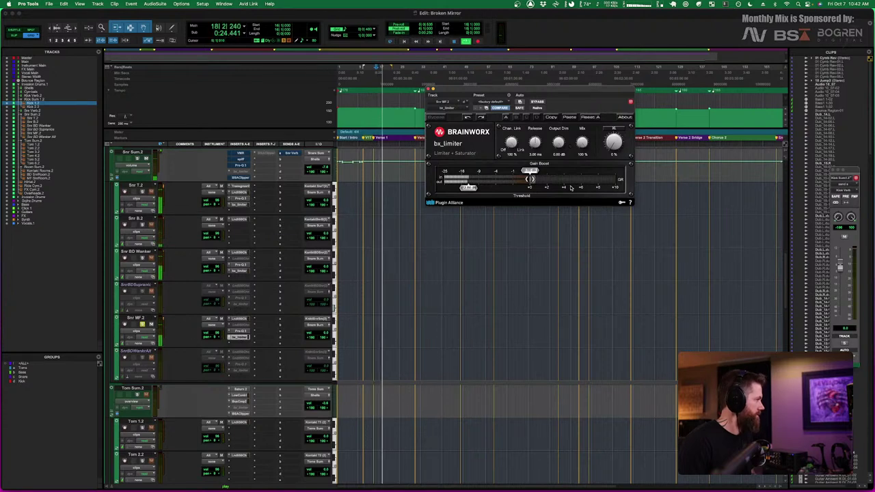
key(space)
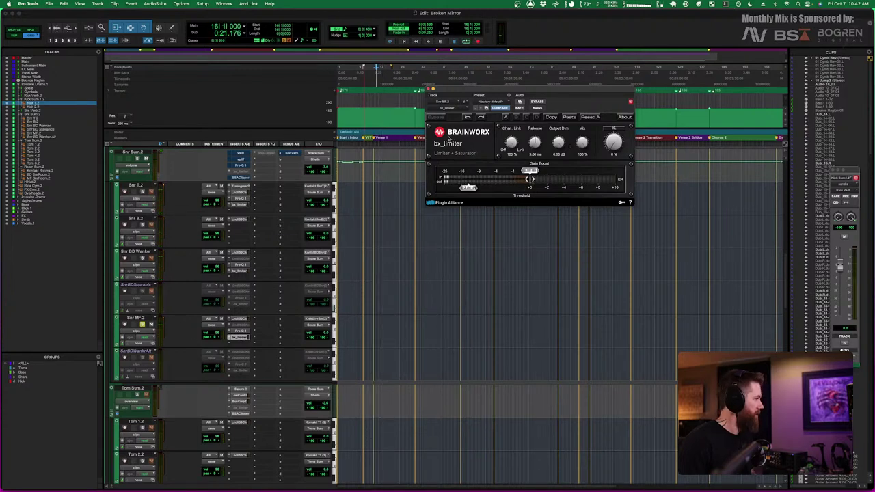
click(431, 90)
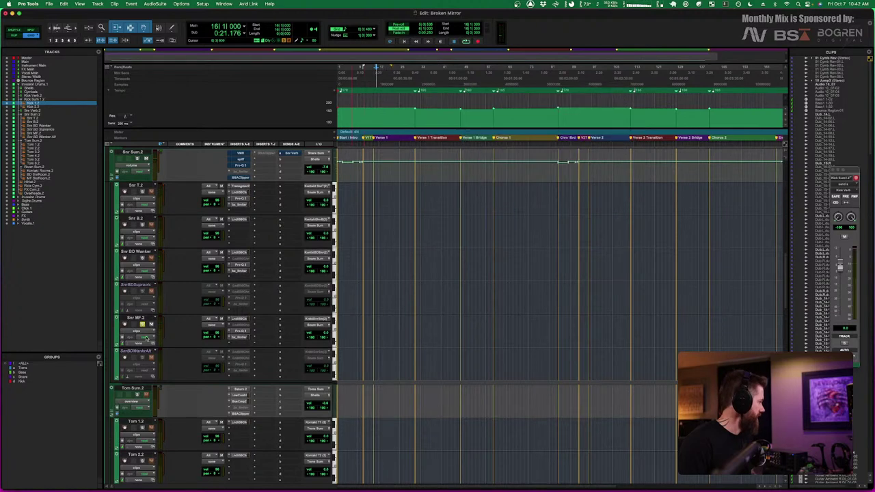
Solo Snr T.2, Snr B.2, Snr BD Wanker and Snr MF.2 and play them together from bar 16
click(143, 257)
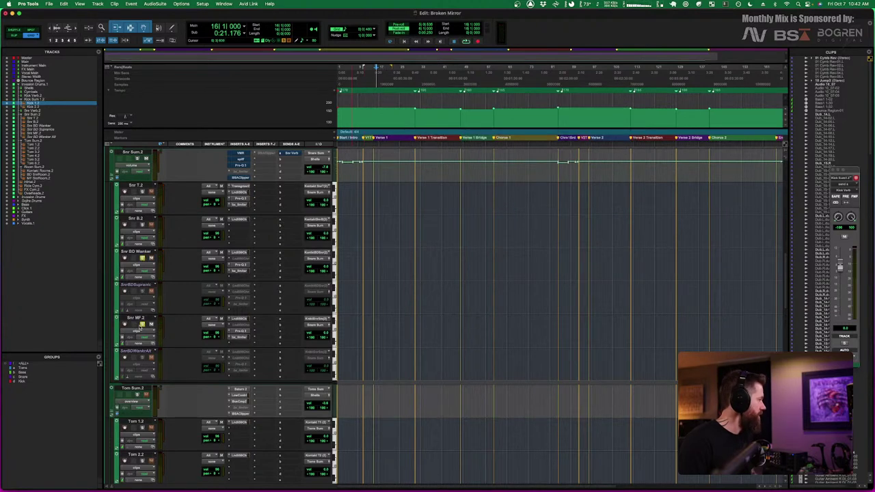
click(142, 324)
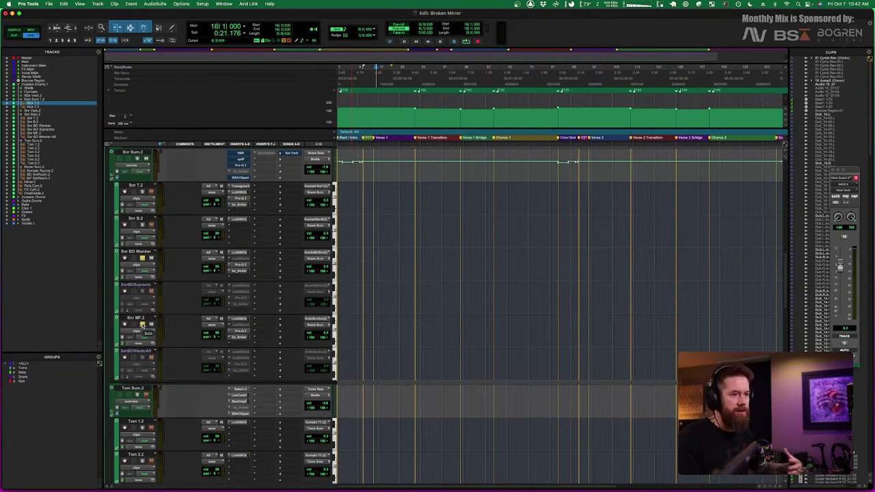
click(143, 224)
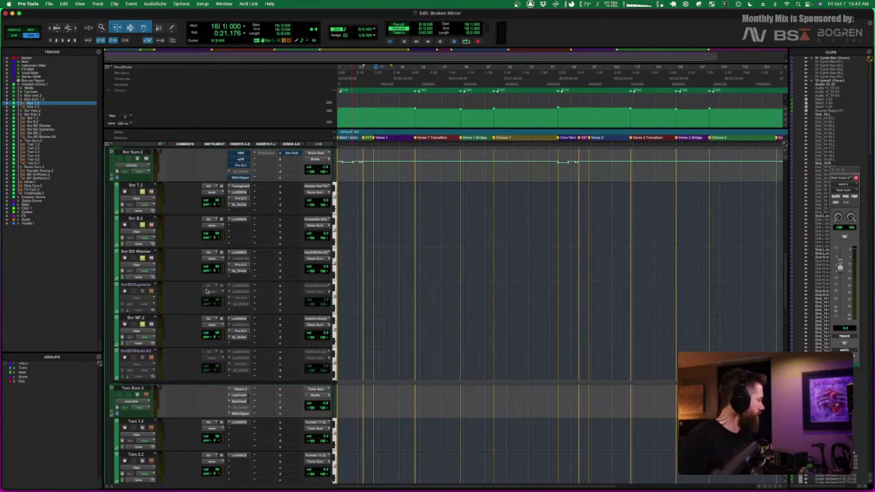
key(space)
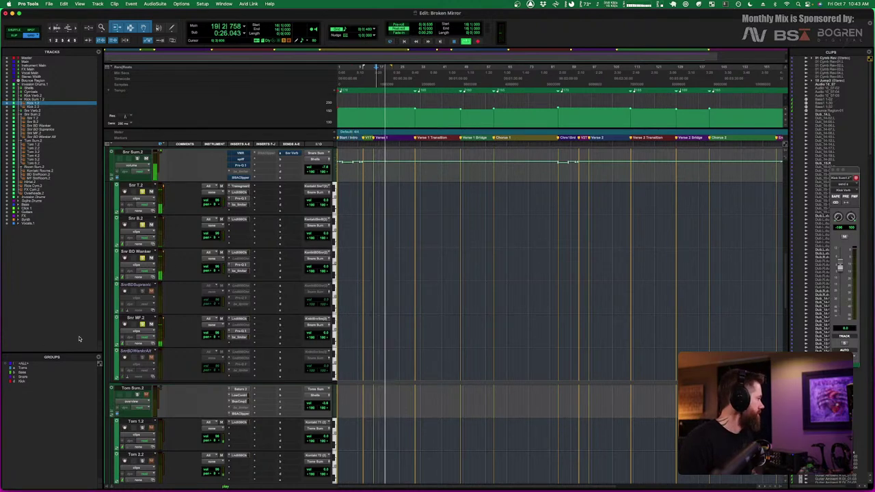
key(space)
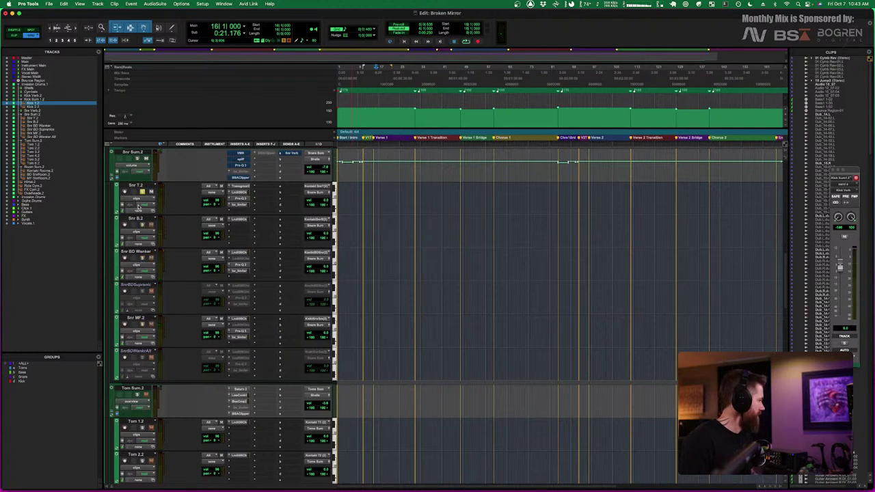
Open the bypassed Virtual Mix Rack on Snr Sum.2 and examine its FG-Stress compressor settings
scroll(142, 192, up, 2)
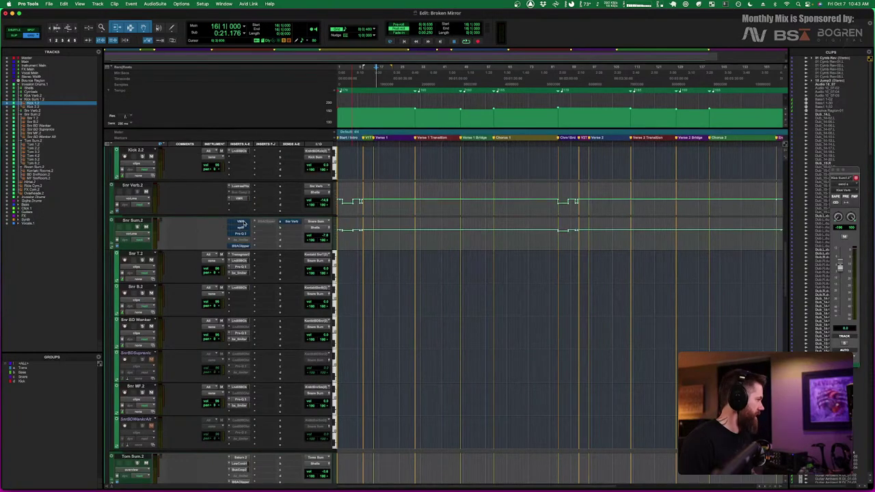
click(239, 221)
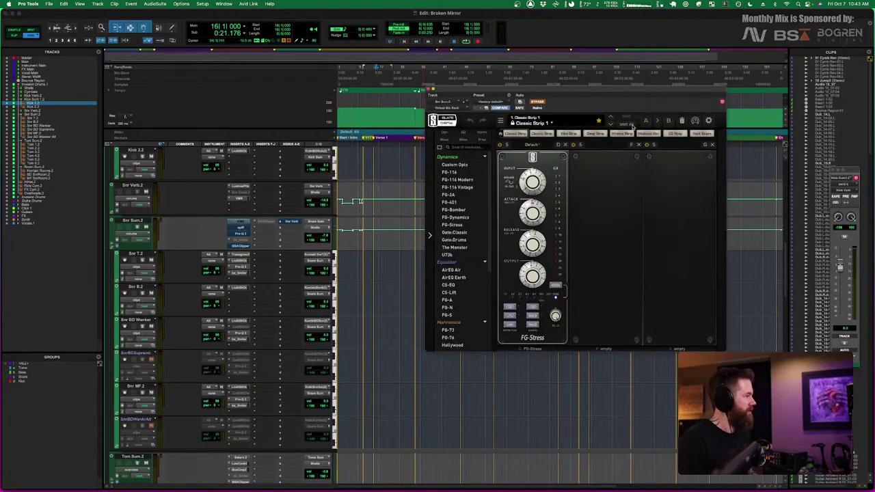
drag(605, 89, 621, 86)
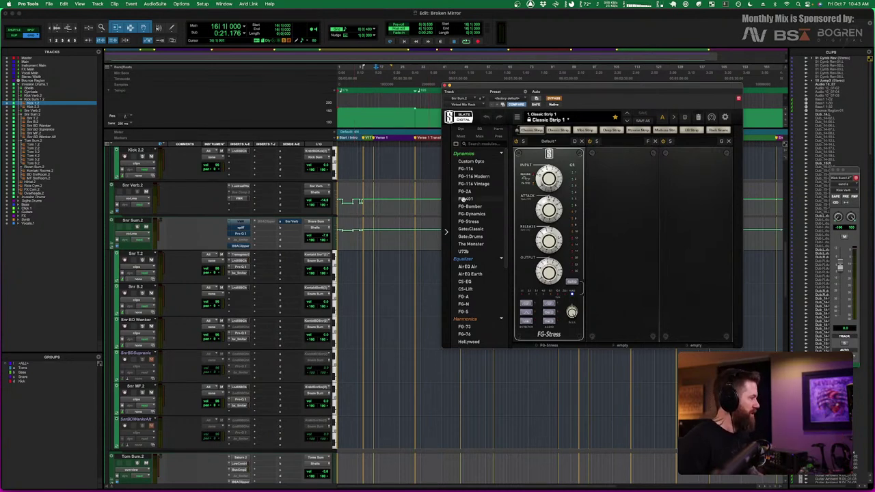
Load the FG-2A compressor into the rack's empty second slot and remove it again
drag(468, 194, 634, 209)
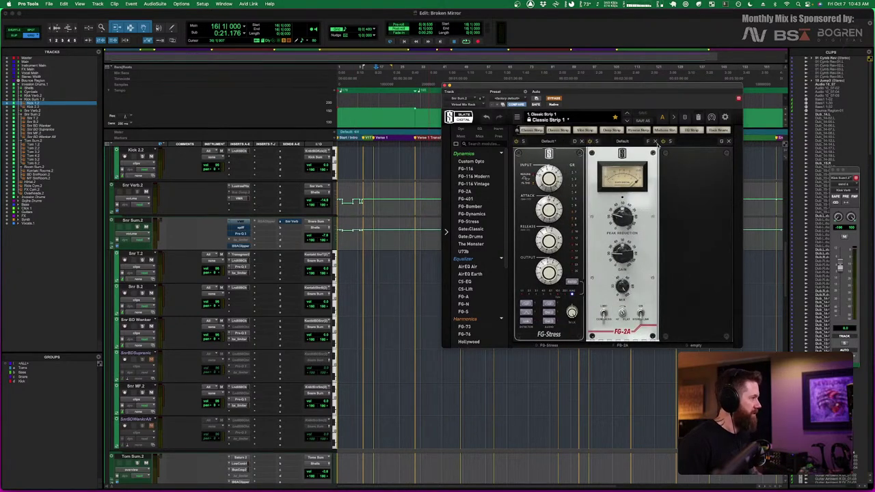
click(655, 142)
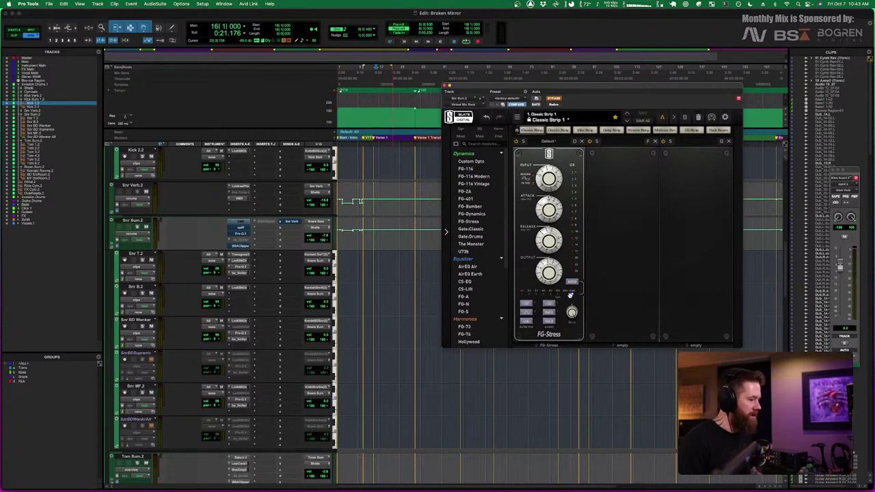
drag(541, 209, 541, 204)
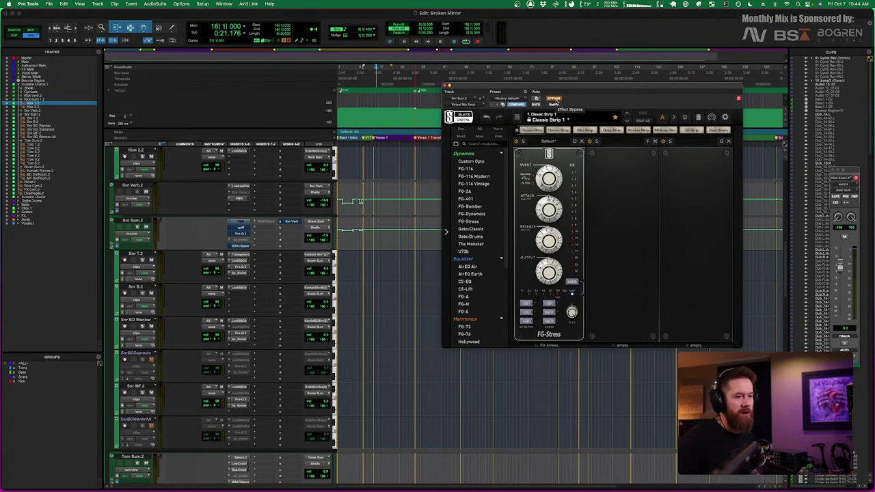
Solo Snr Sum.2 and play from bar 16 while switching the Virtual Mix Rack in and out of bypass
key(space)
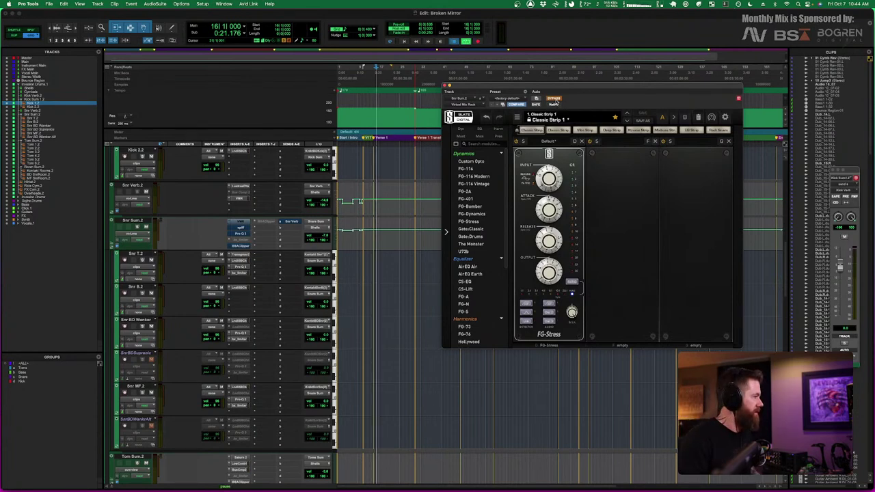
key(space)
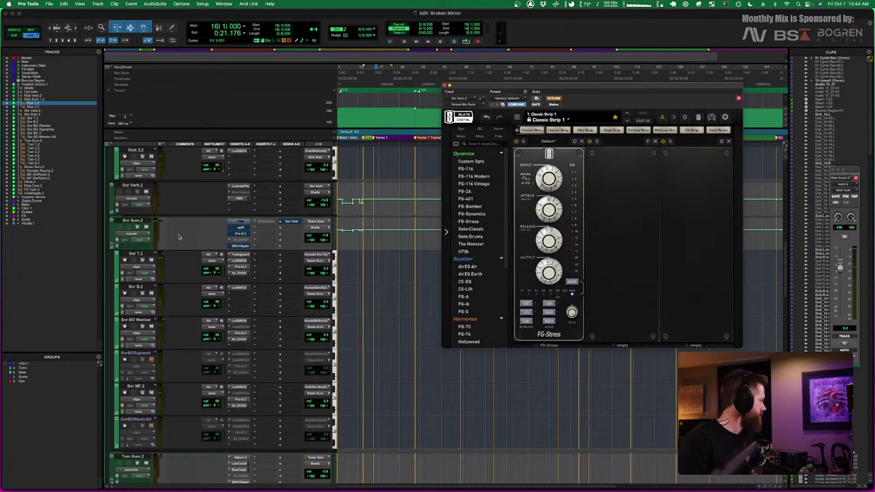
key(space)
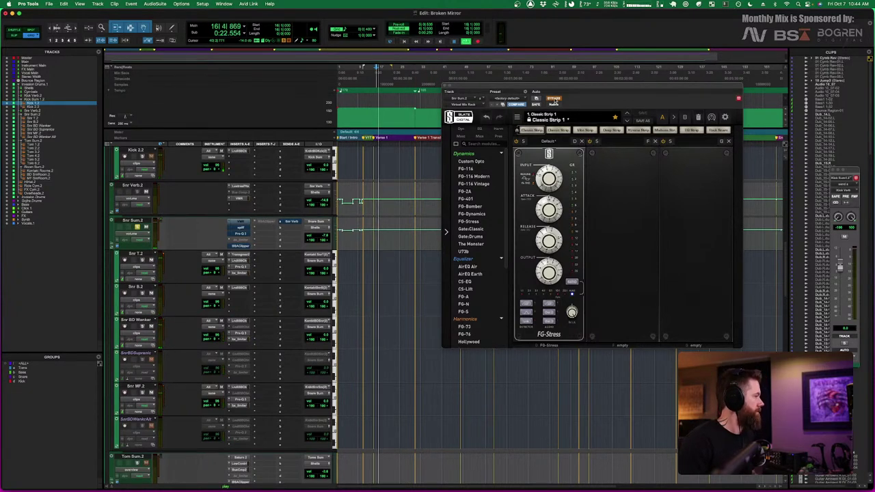
click(553, 99)
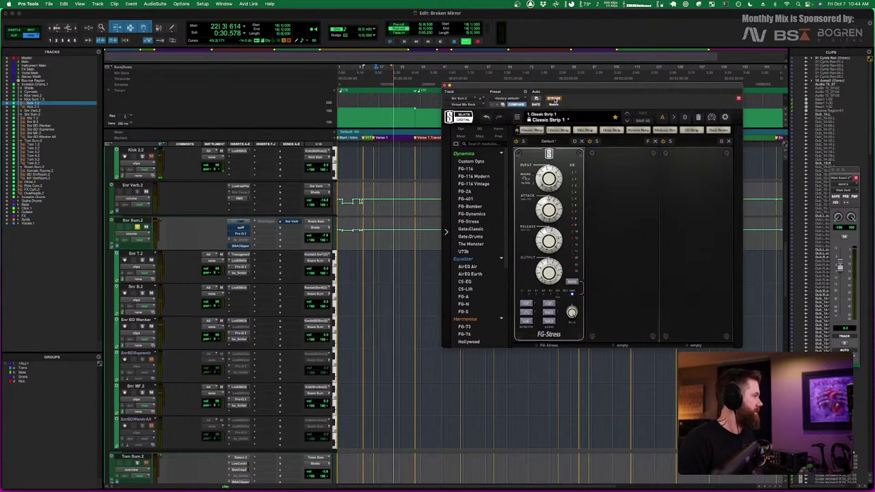
key(space)
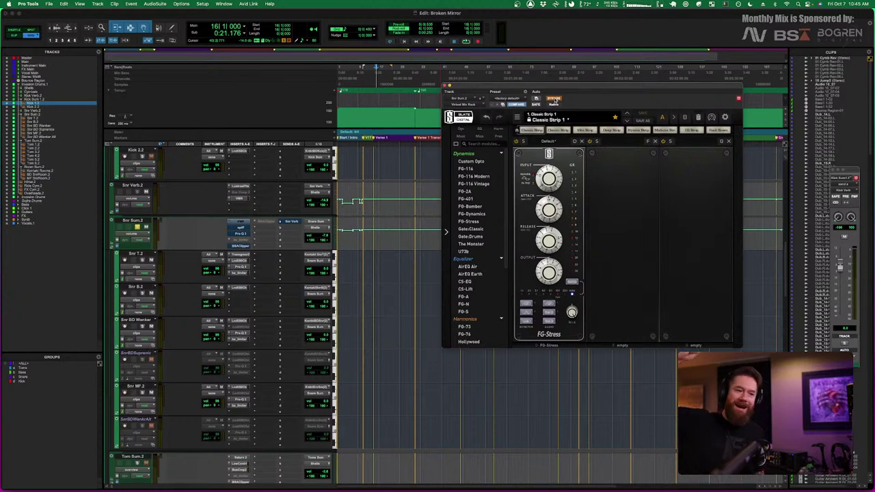
Compare the FG-Stress compression on Snr Sum.2 once more from bar 16 and leave the Virtual Mix Rack enabled
click(554, 99)
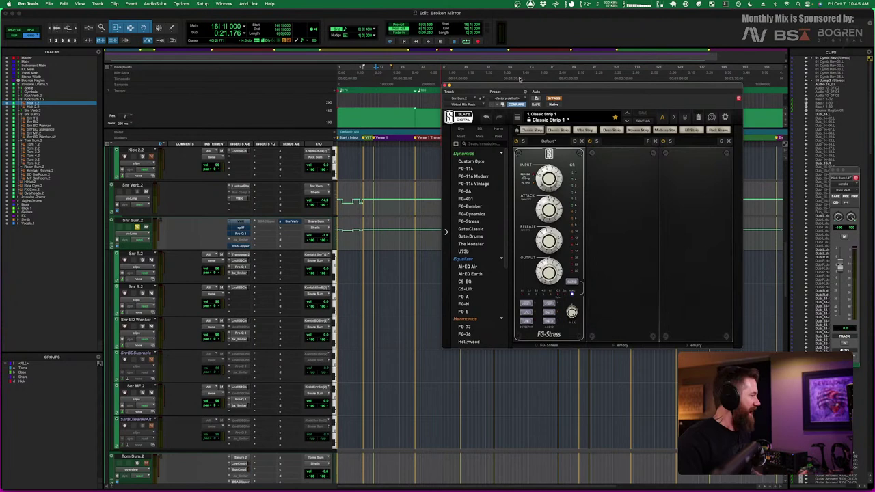
click(554, 99)
click(554, 99)
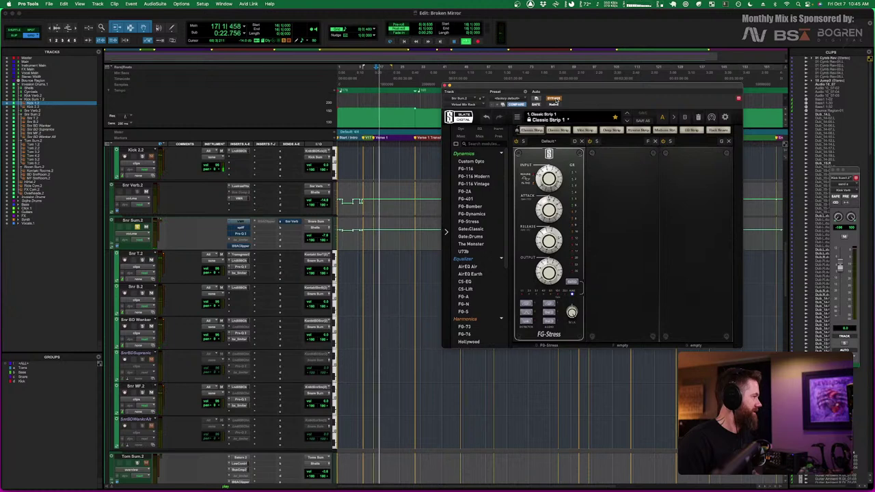
click(554, 99)
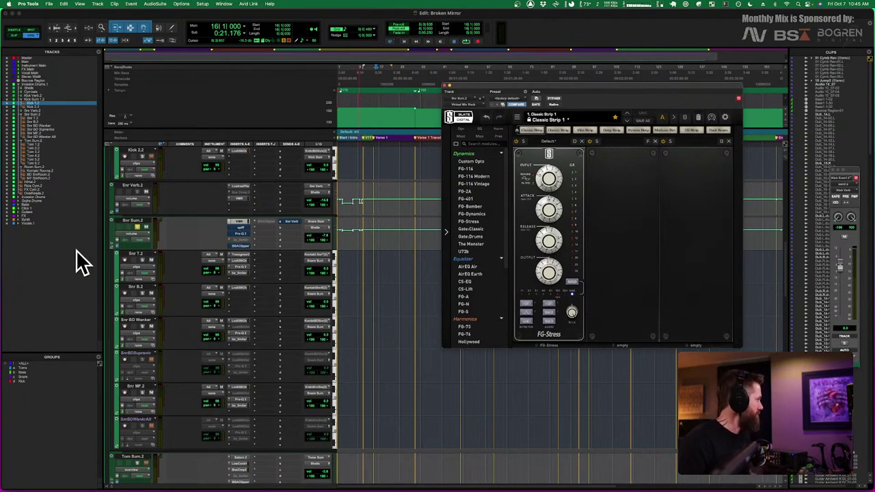
Enable and open spiff on Snr Sum.2, play from bar 16 to hear its Beefy snare transient boost, and close it
click(130, 220)
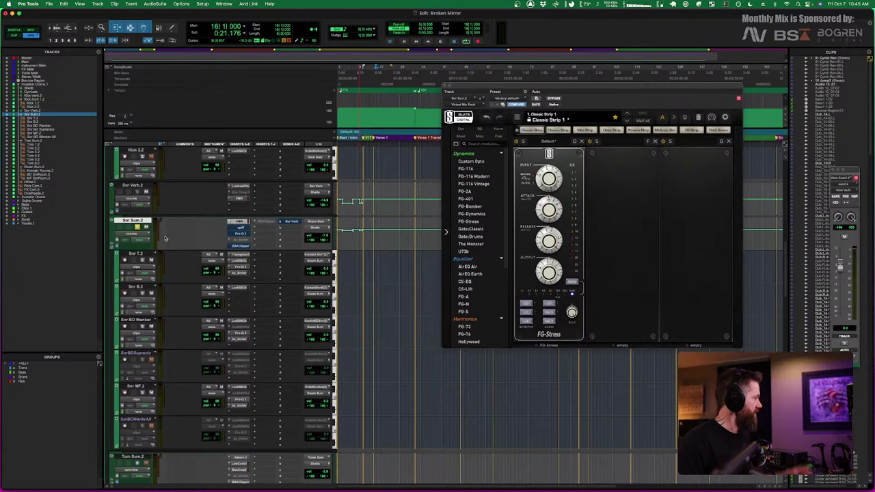
click(239, 227)
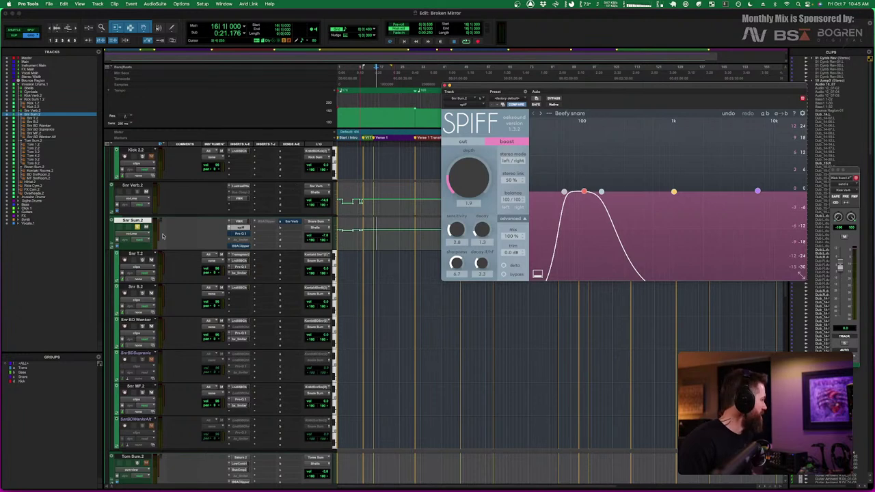
click(554, 99)
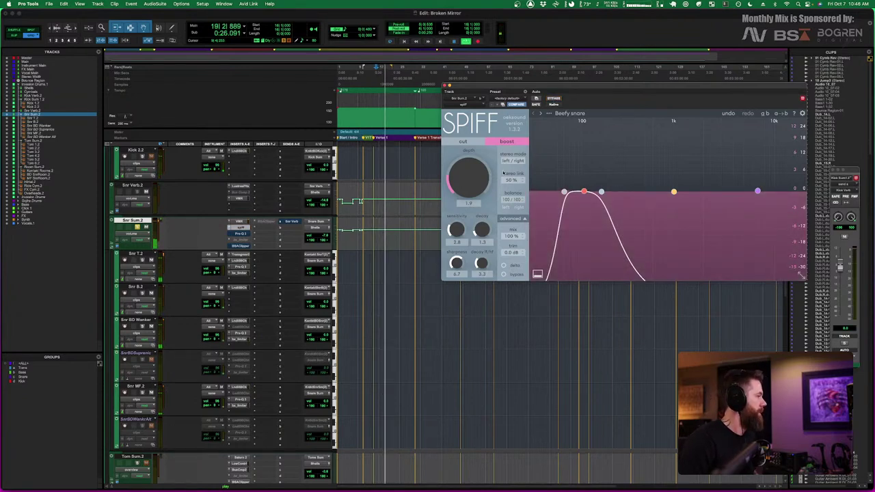
key(space)
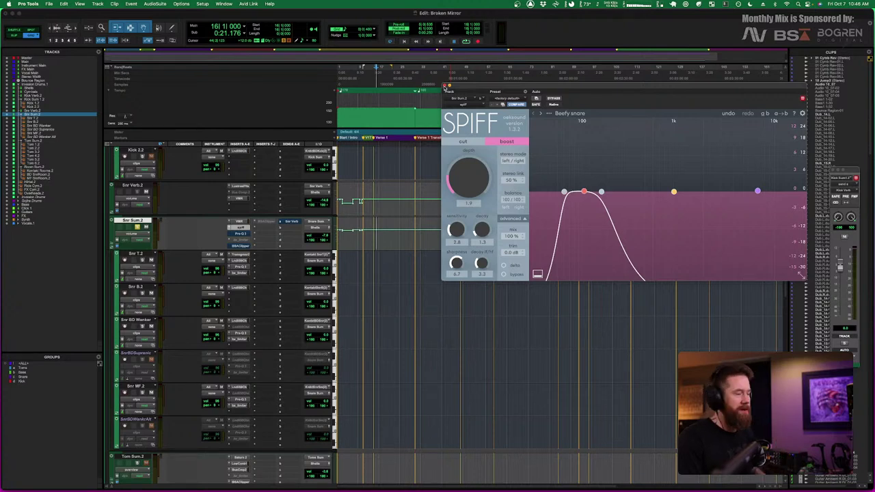
click(445, 87)
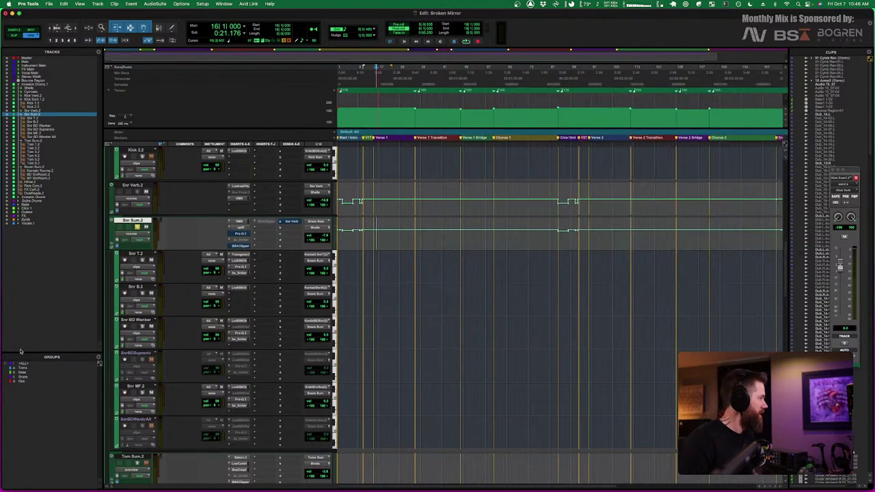
Enable and open Pro-Q 3 on Snr Sum.2, audition the deeper narrow cut in solo during playback, and close the equalizer
click(243, 234)
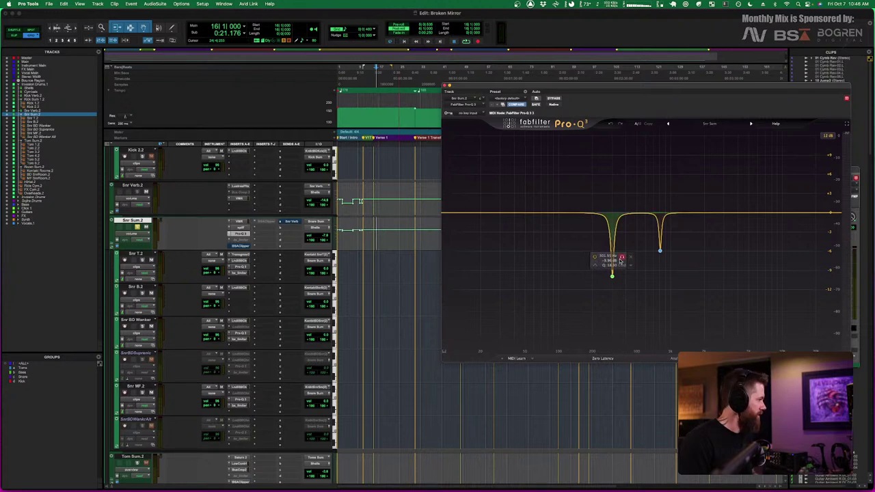
key(space)
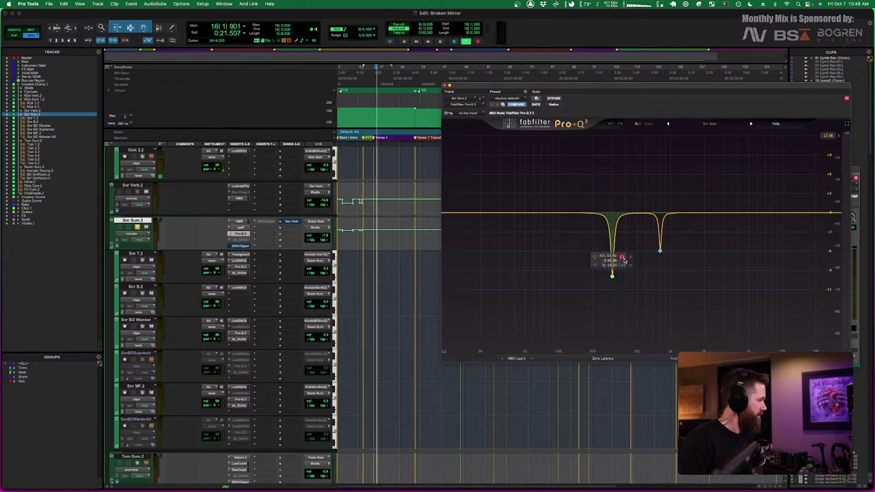
click(623, 260)
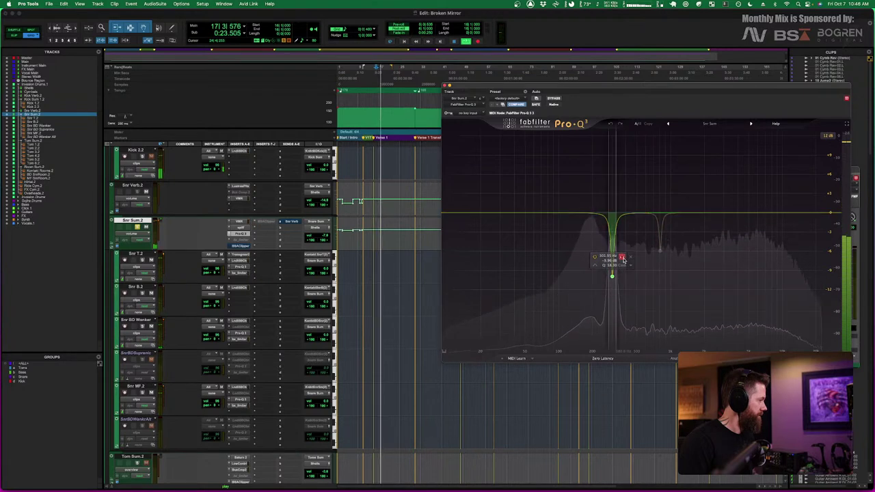
click(622, 257)
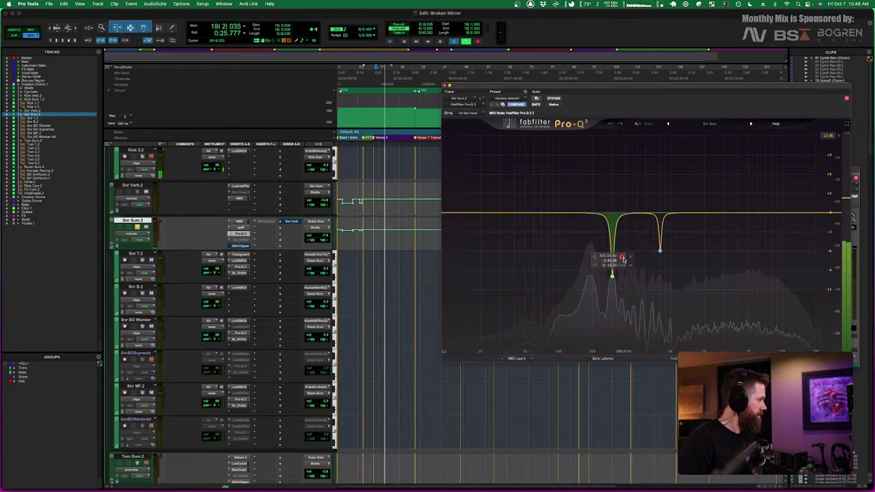
key(space)
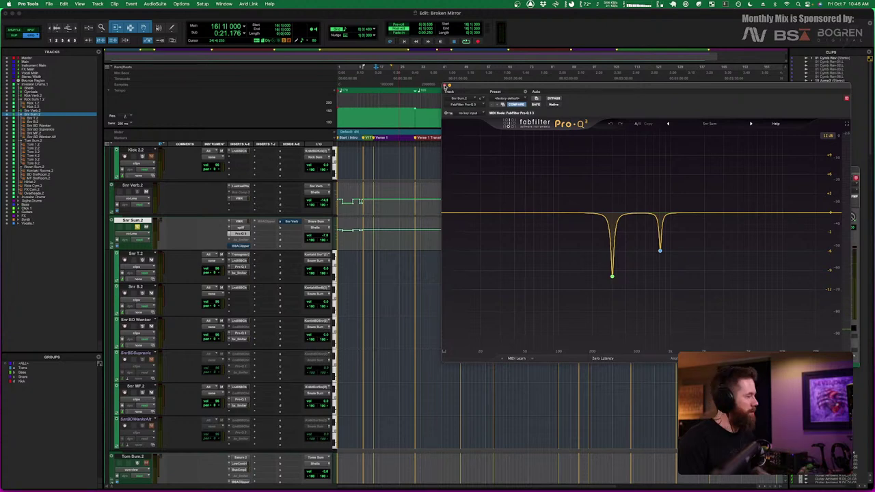
click(446, 86)
Enable and open BSAClipper on Snr Sum.2, compare it bypassed and active from bar 16, and leave it enabled
click(239, 246)
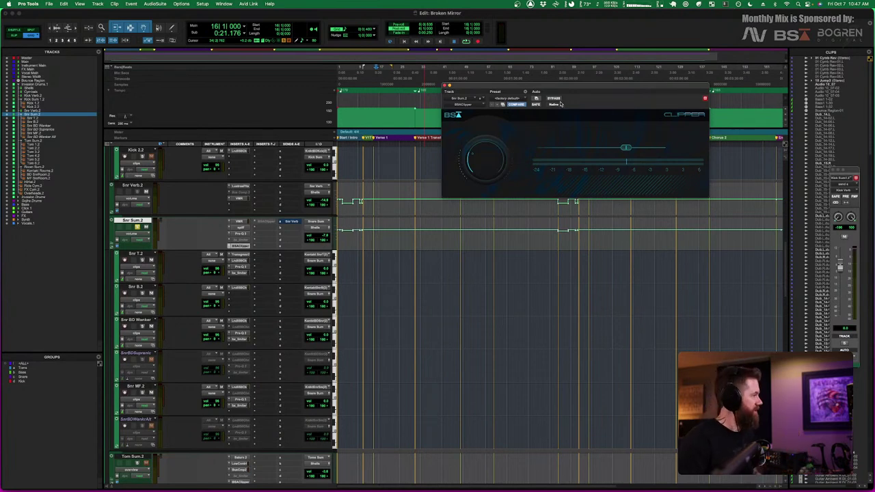
key(space)
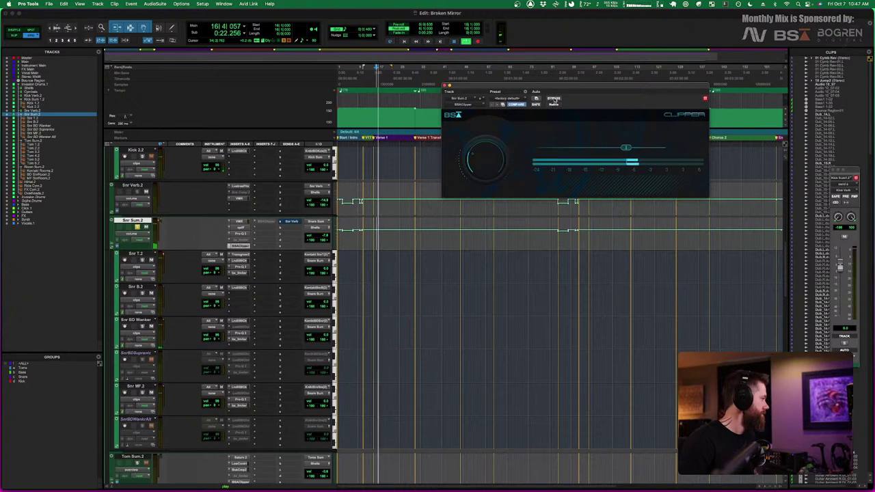
click(553, 99)
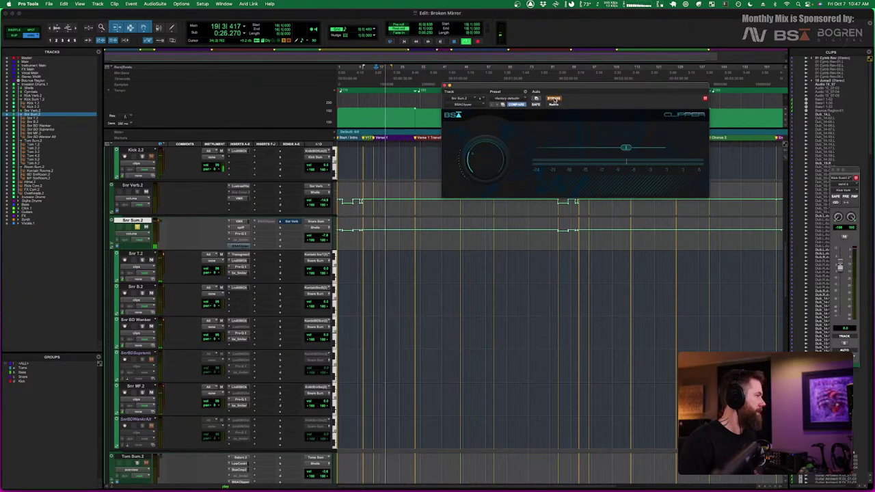
click(553, 99)
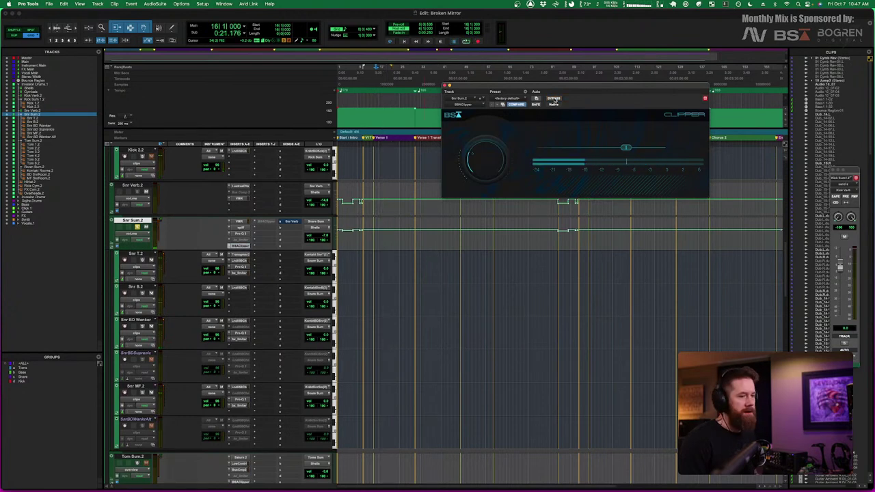
click(553, 98)
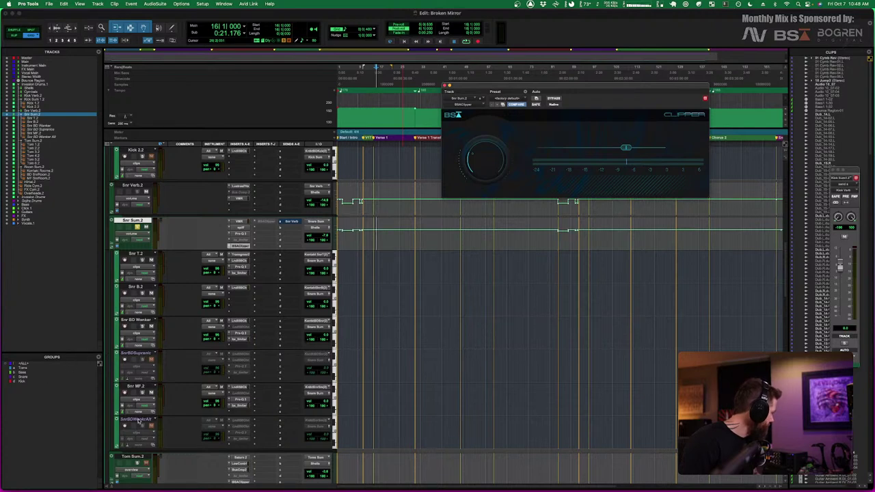
Point out the inactive snare tracks by selecting SnrBDSupranic and SnrBDWankrAlt, leaving SnrBDSupranic selected
click(137, 354)
click(138, 423)
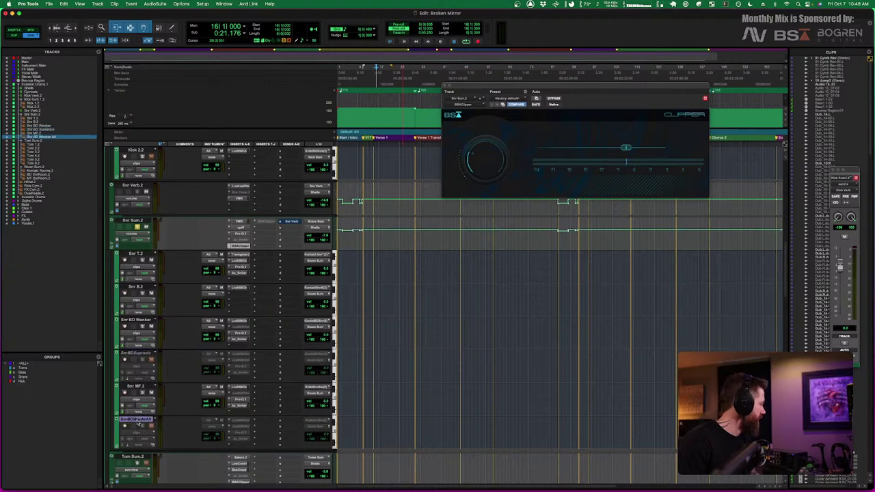
click(142, 354)
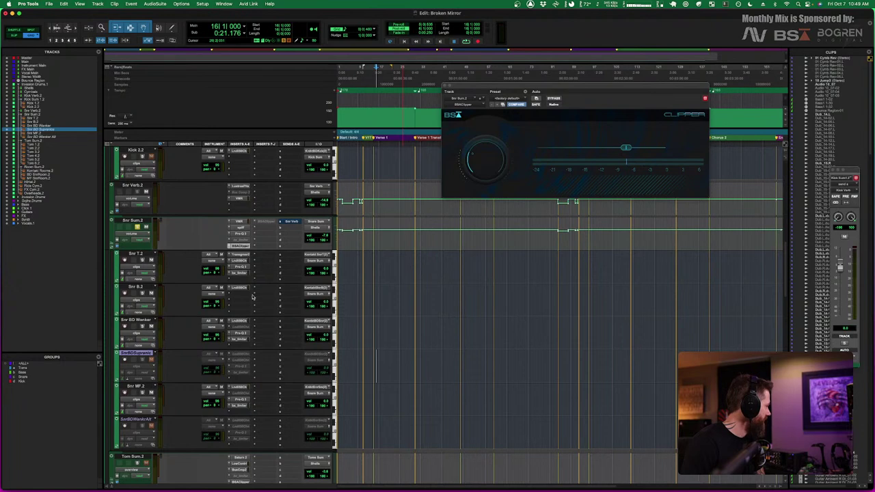
Open Kontakt on Kick 1.2, examine the Bogren Digital kick and snare sample instruments below the Invasion kit, and close it
scroll(241, 244, up, 6)
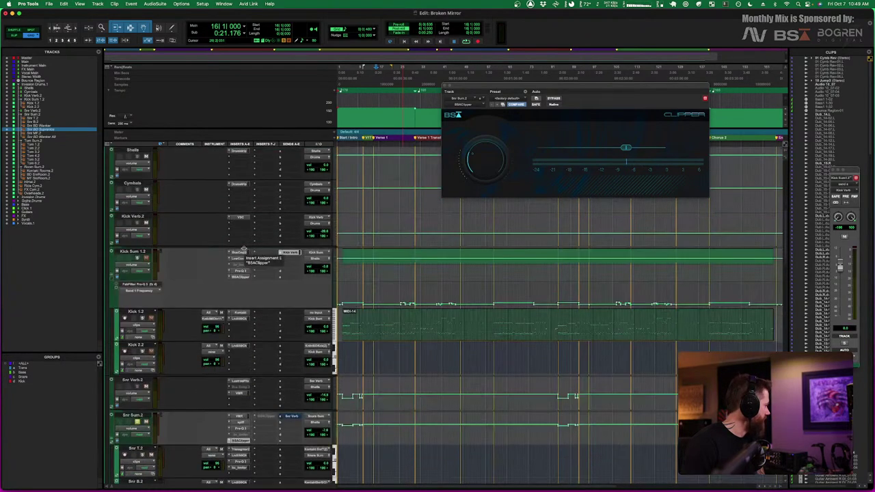
click(215, 318)
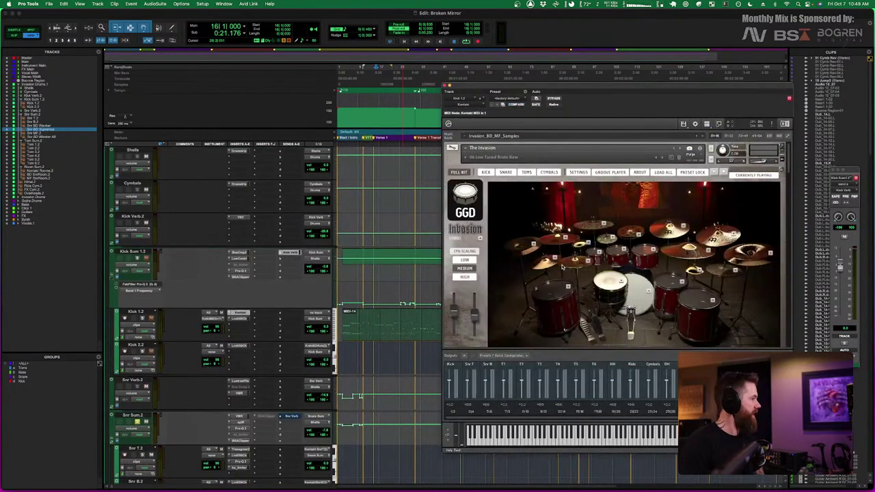
scroll(660, 252, down, 5)
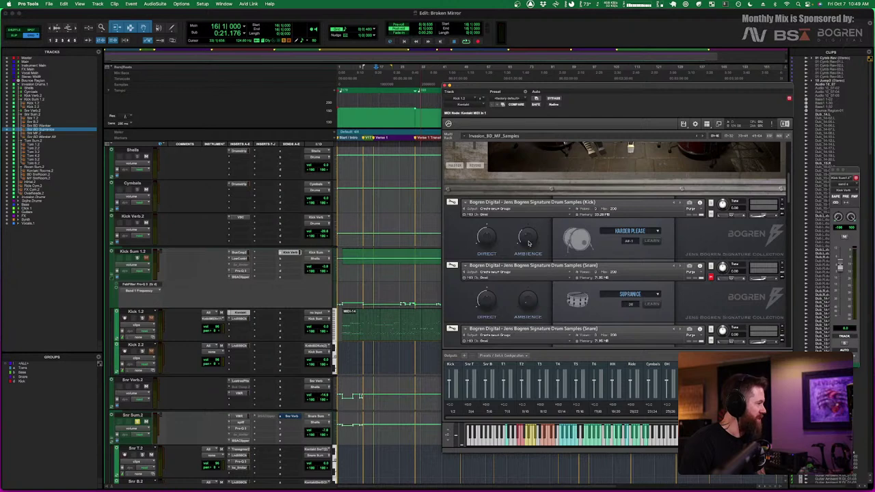
click(445, 87)
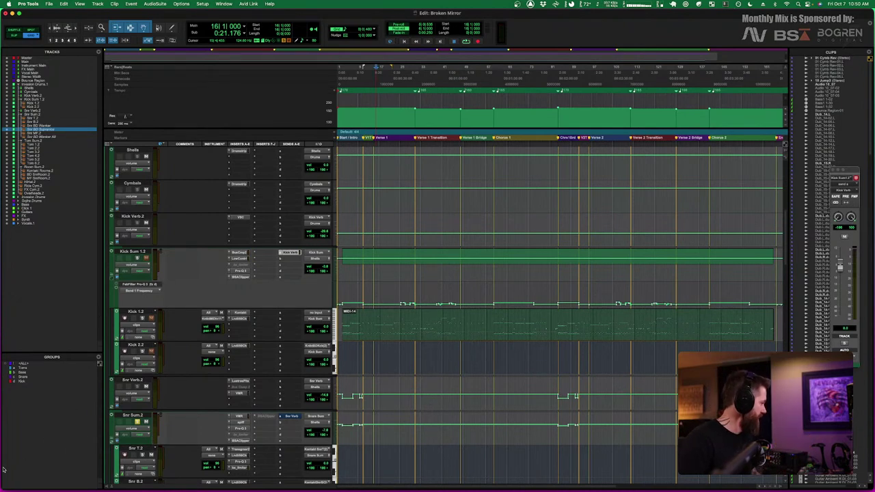
Take Snr Sum.2 out of solo, briefly solo Tom Sum.2, and select the Tom 1.2 track
scroll(216, 408, down, 5)
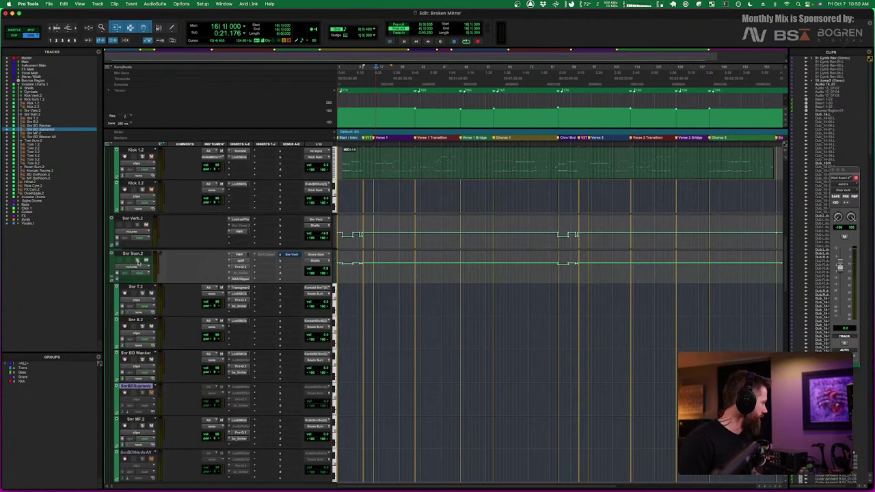
scroll(209, 372, down, 6)
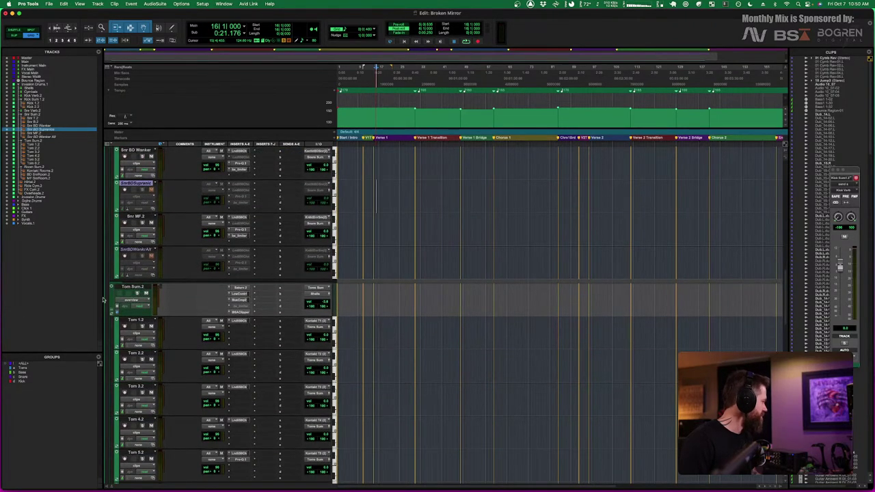
click(136, 293)
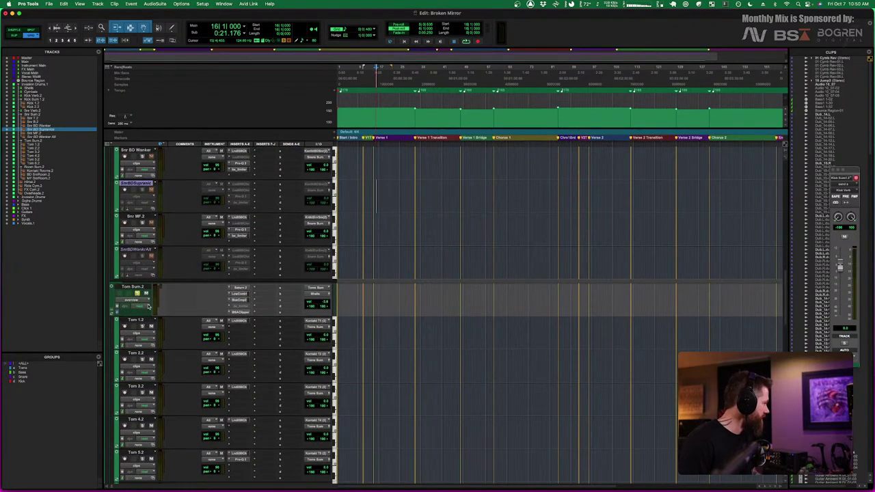
scroll(189, 338, down, 2)
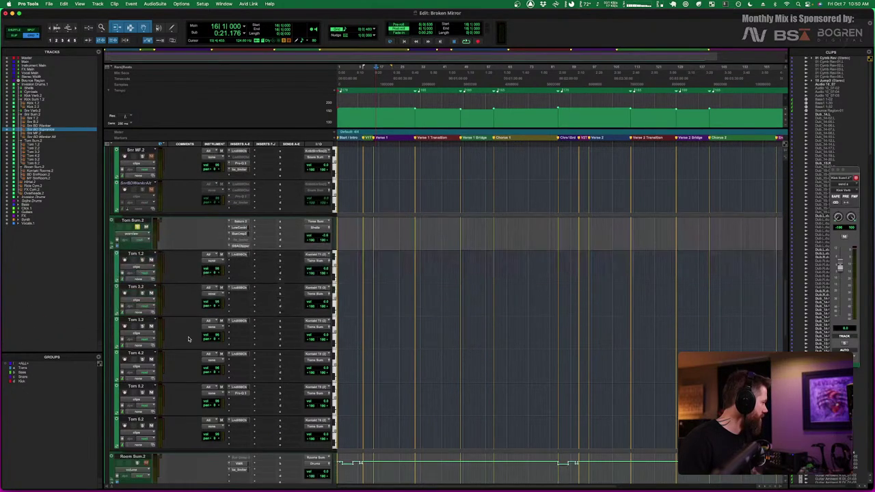
click(137, 228)
click(140, 255)
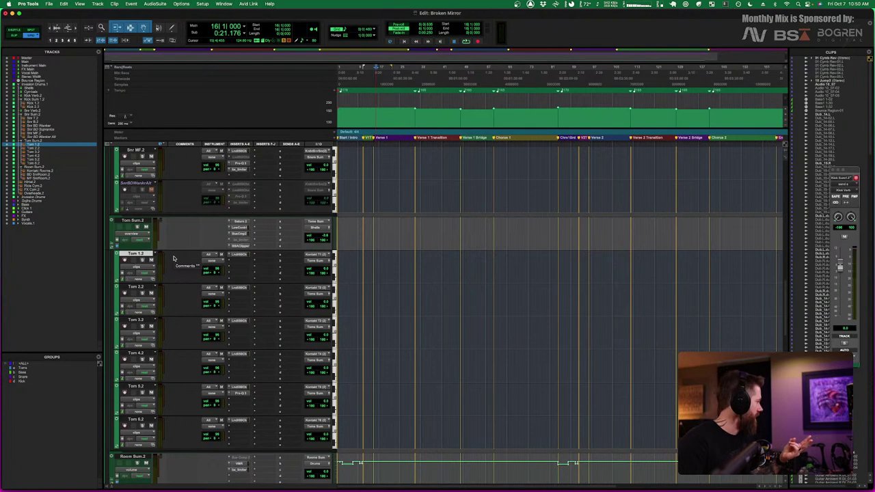
Open Kontakt on Kick 1.2, review the Bogren Digital tom samples and sample choices, keep Helm's Deep 1, and close it
scroll(173, 259, up, 2)
scroll(173, 259, up, 4)
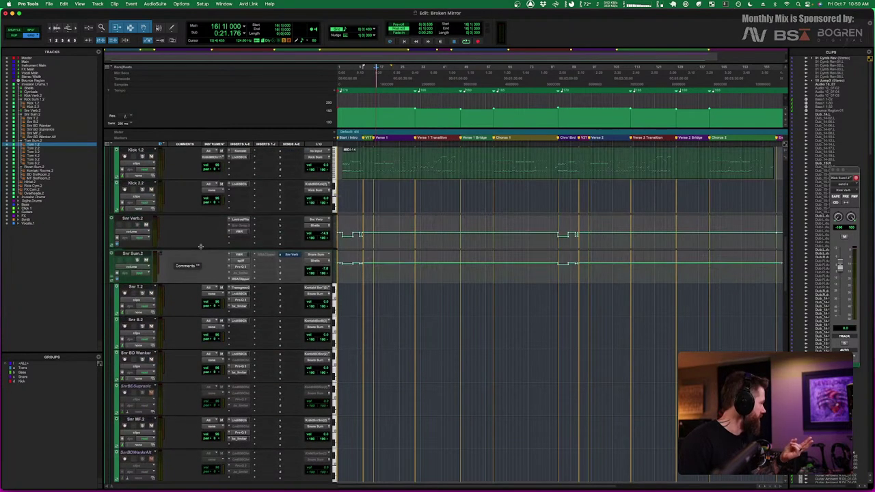
scroll(200, 246, up, 2)
click(241, 214)
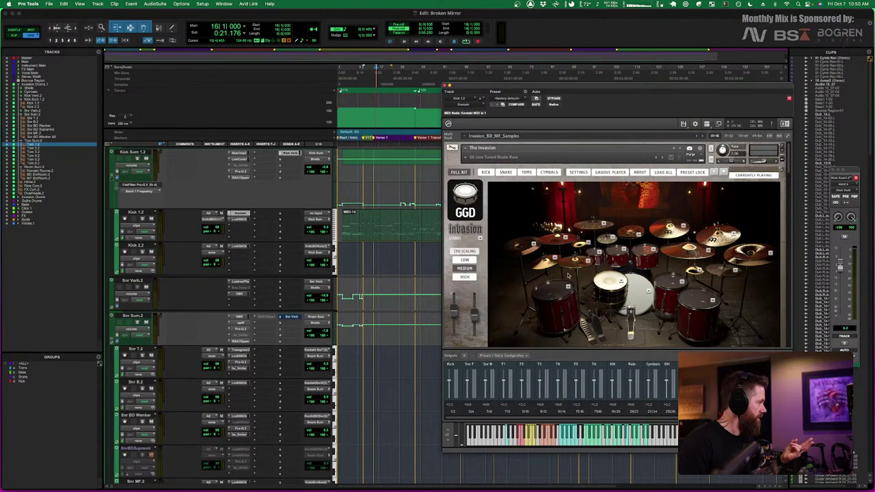
scroll(568, 276, down, 10)
scroll(568, 275, down, 5)
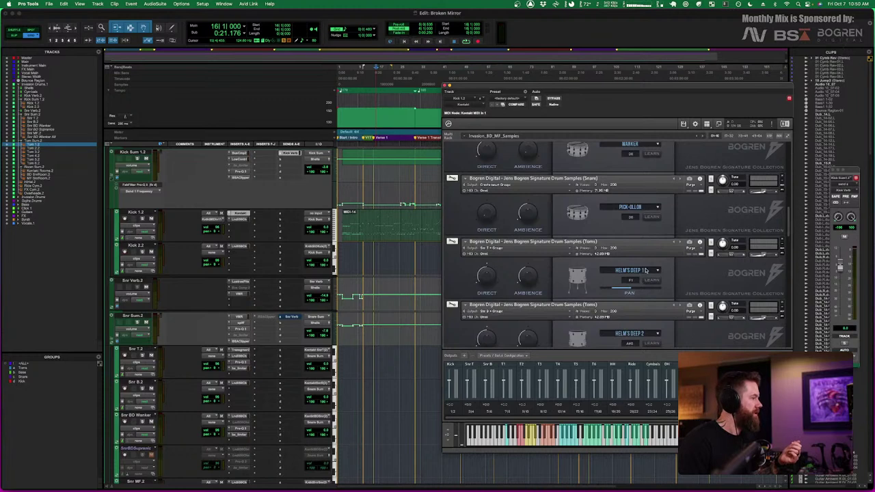
click(654, 271)
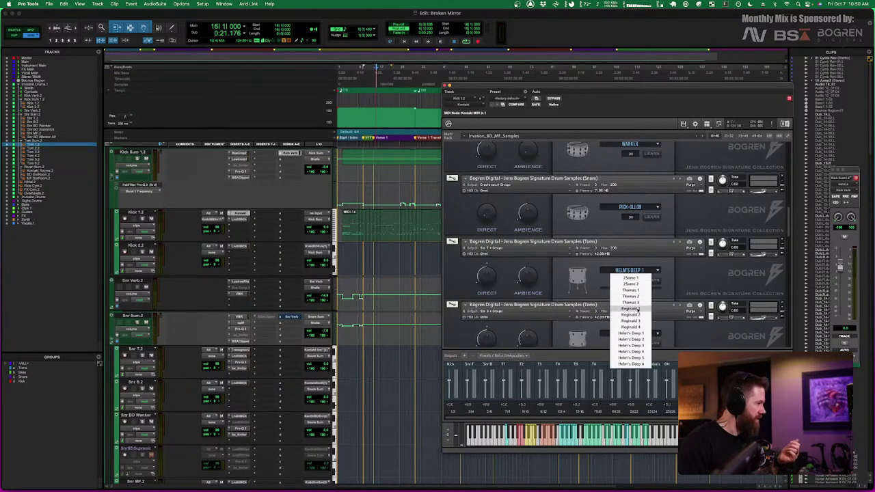
click(630, 333)
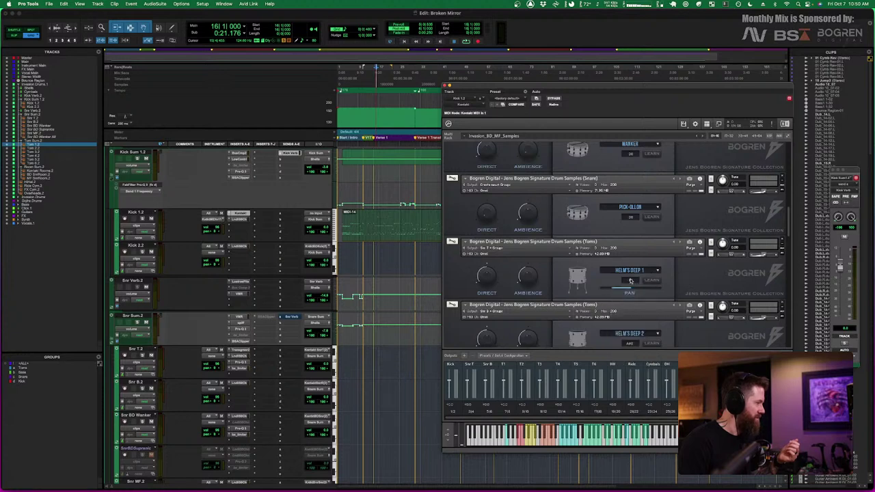
scroll(569, 289, down, 4)
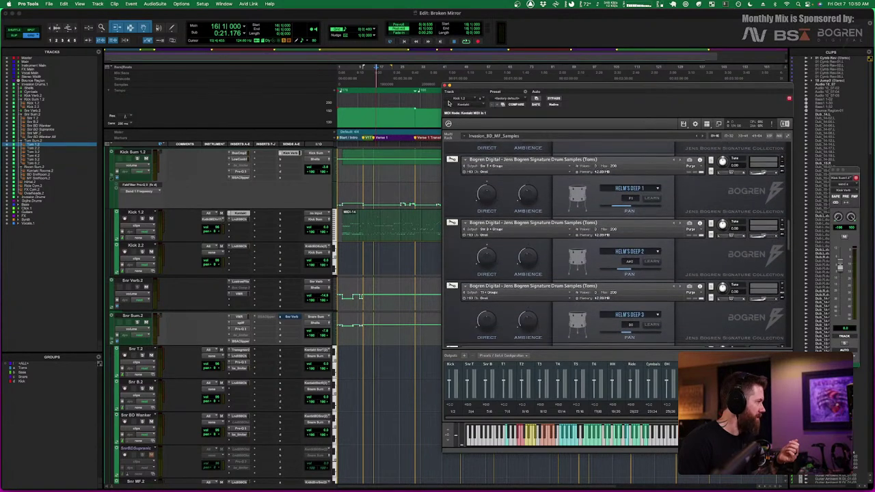
click(445, 87)
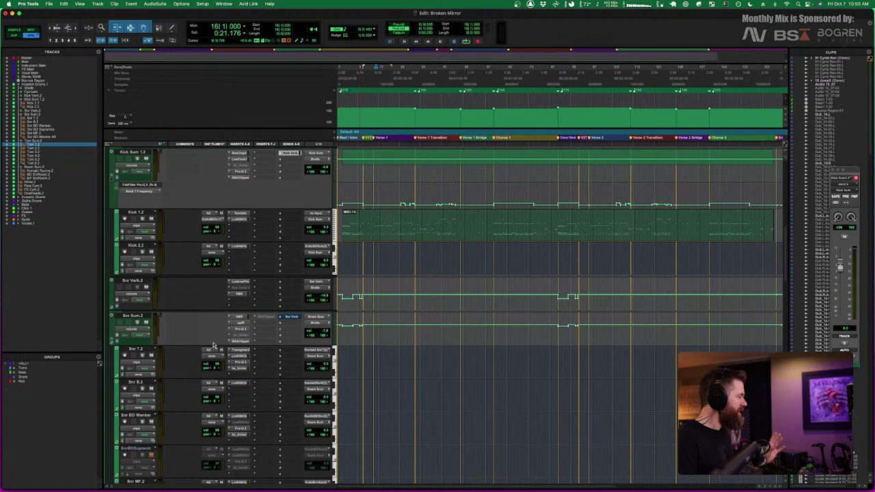
Inspect the Lindell 50 Channel settings on Tom 1.2, Tom 2.2 and Tom 3.2 in turn, closing each plug-in
scroll(213, 345, down, 8)
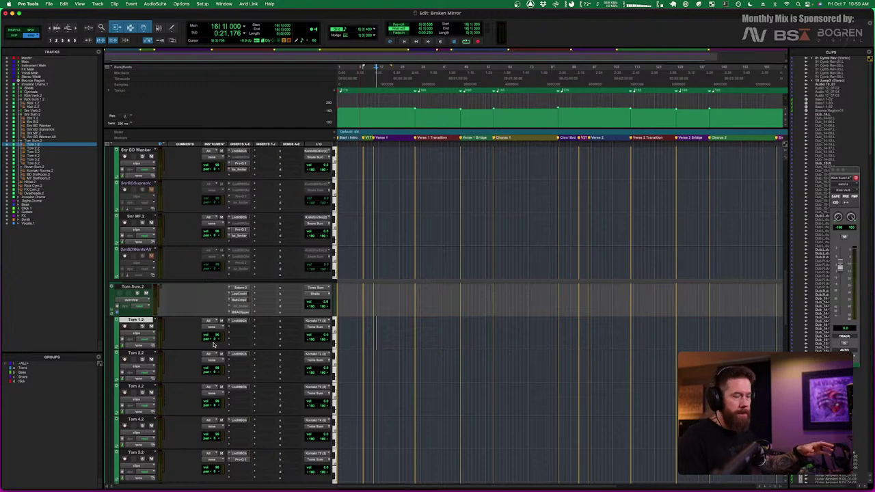
scroll(162, 282, down, 4)
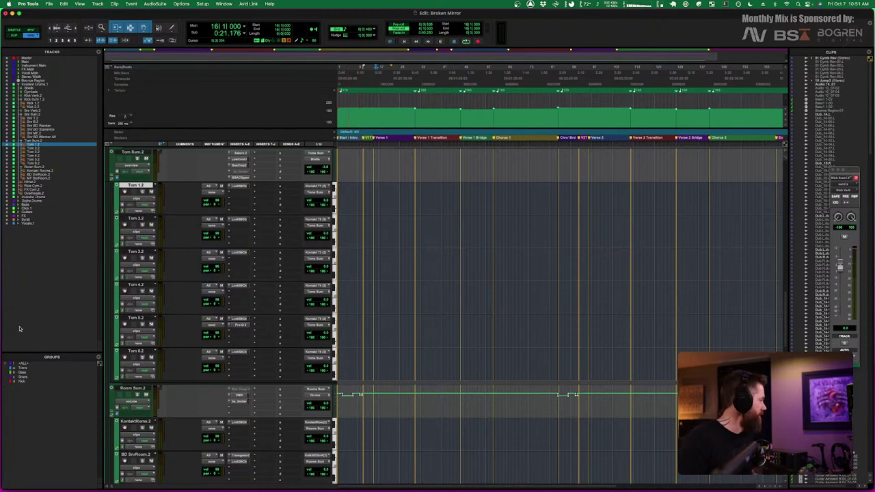
click(239, 187)
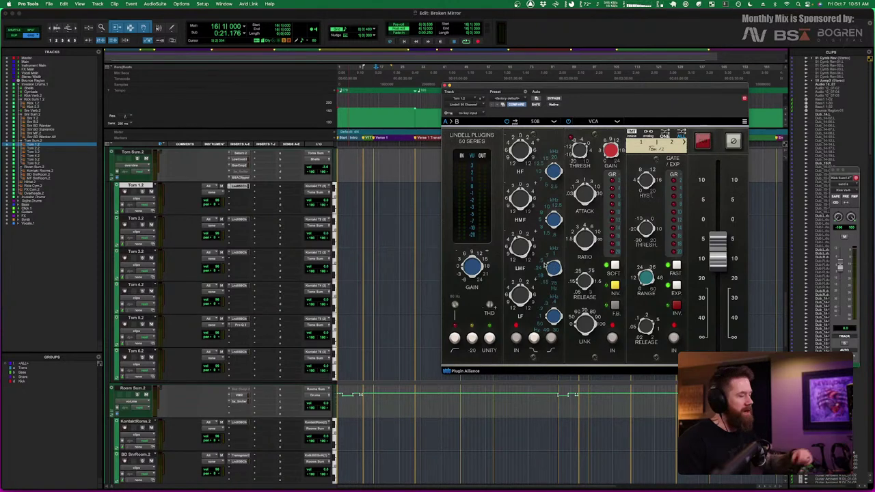
click(445, 87)
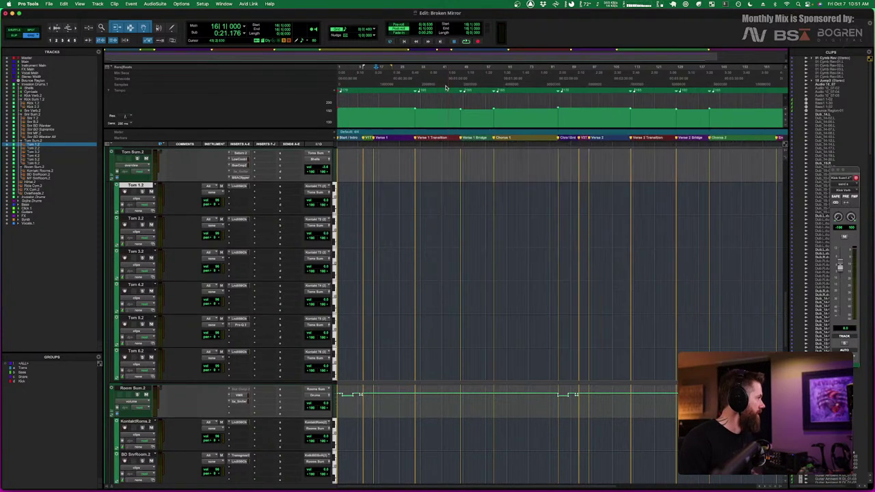
click(239, 219)
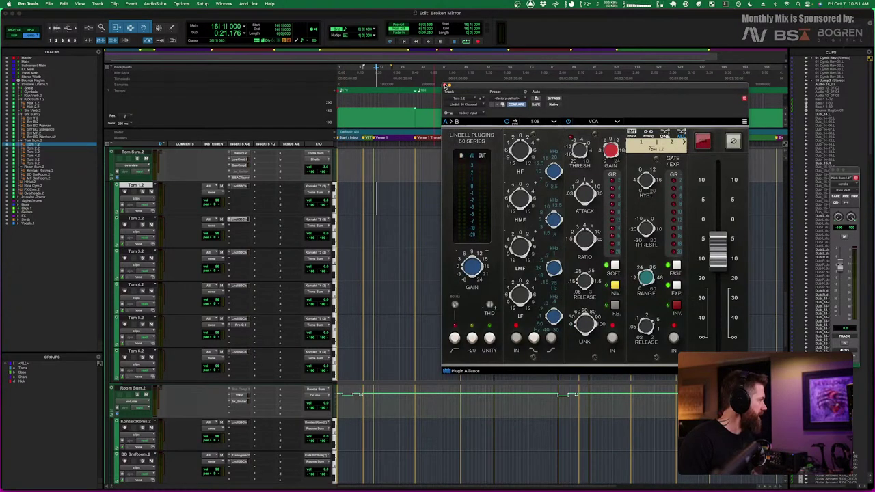
click(445, 86)
click(237, 253)
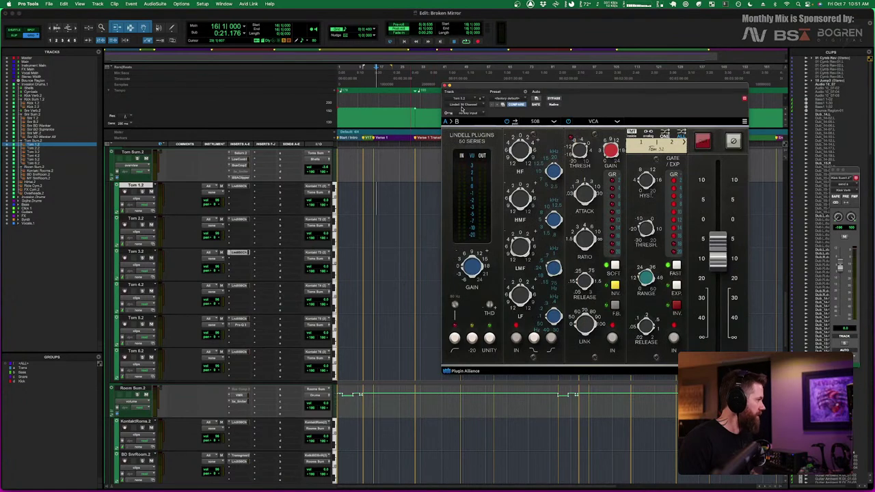
click(445, 87)
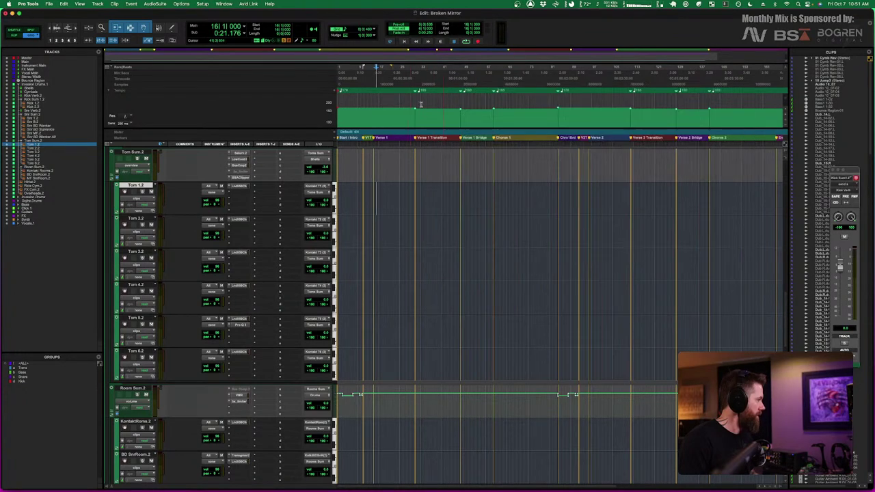
Inspect the Lindell 50 Channel on Tom 5.2 and Tom 6.2, revisit the one on Tom 1.2, and close it
click(239, 319)
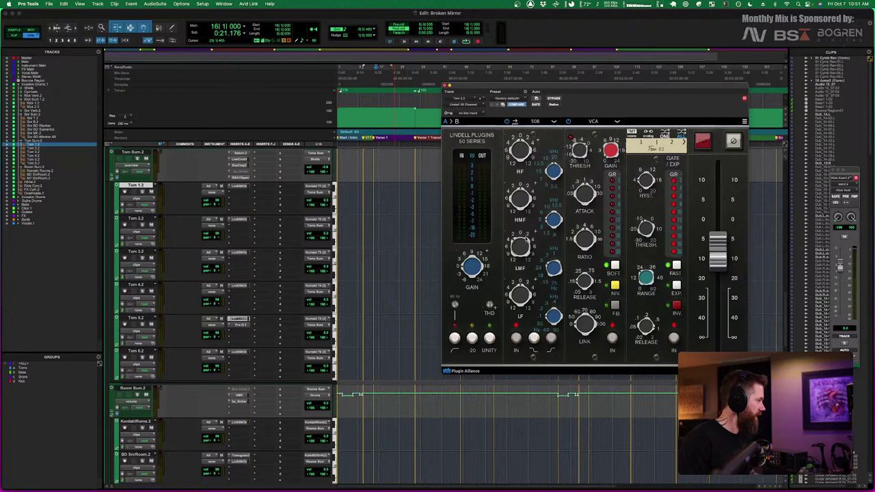
click(443, 86)
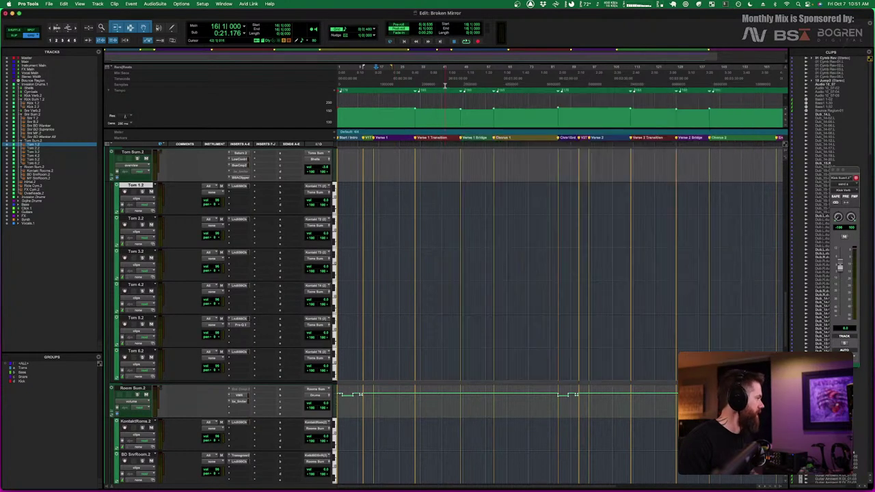
click(238, 353)
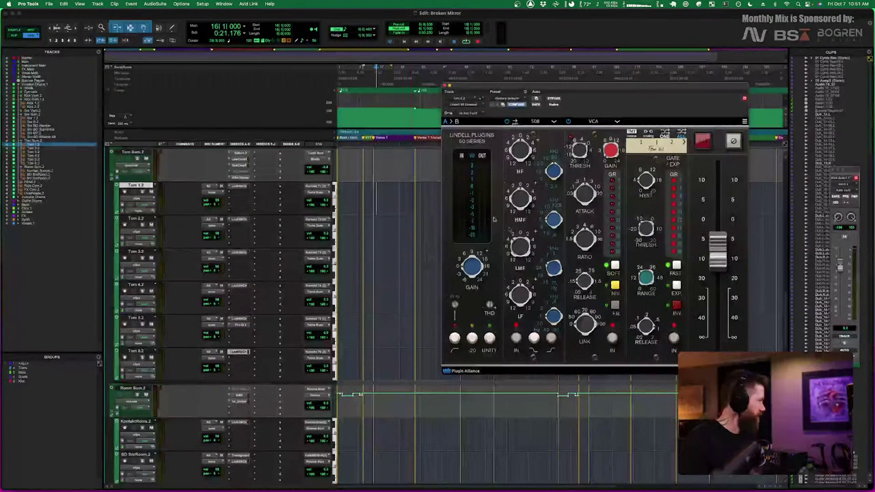
click(445, 86)
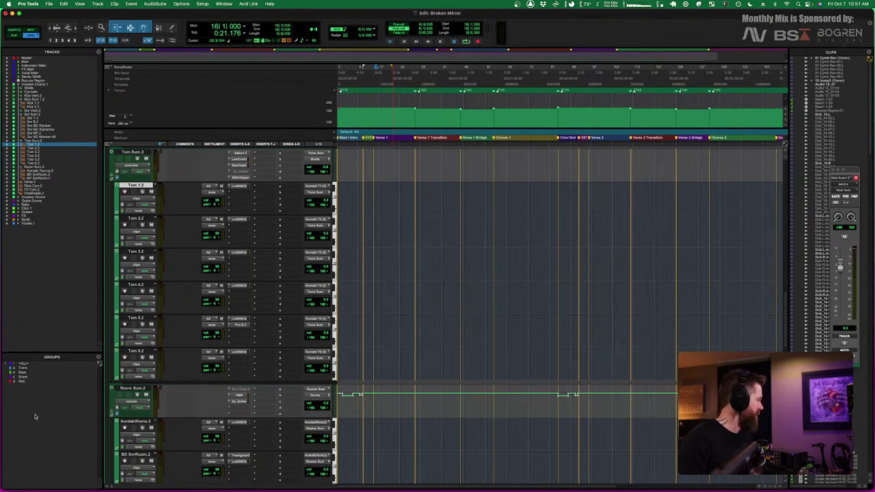
click(238, 187)
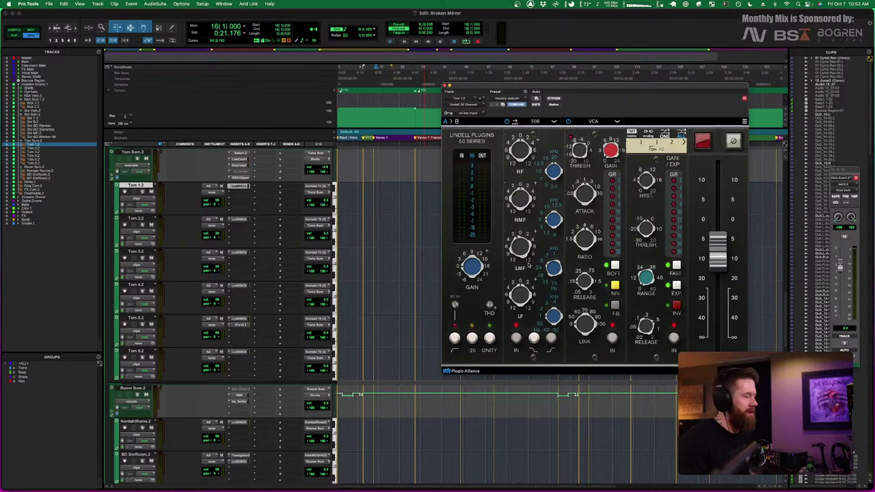
click(444, 87)
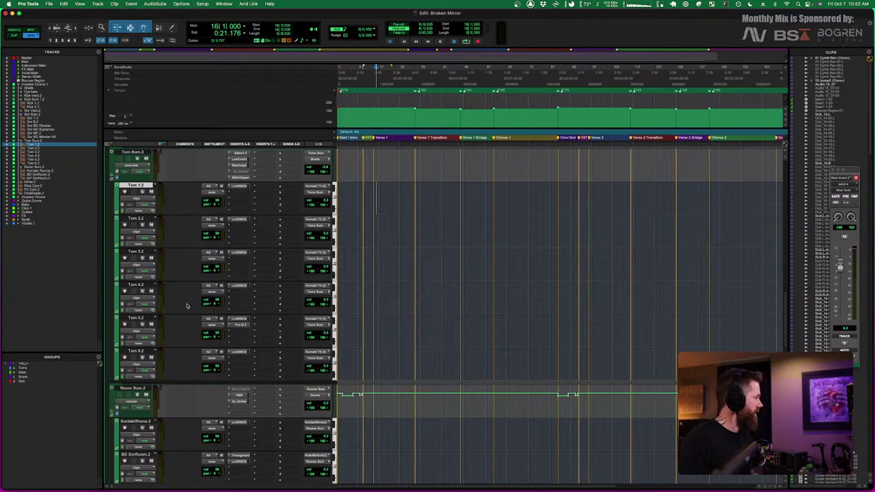
Select Tom Sum.2, open its FabFilter Saturn 2, and examine the Warm Tape settings of the low and high bands
scroll(217, 228, up, 2)
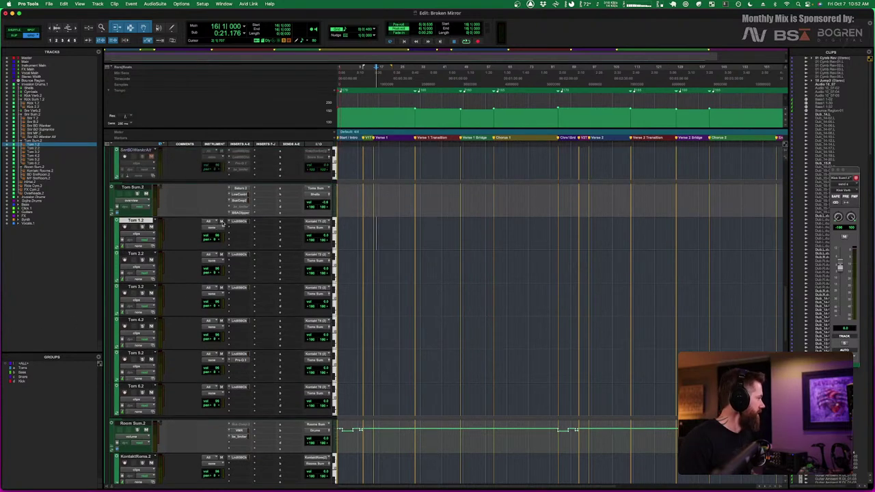
scroll(220, 223, down, 4)
scroll(222, 221, up, 2)
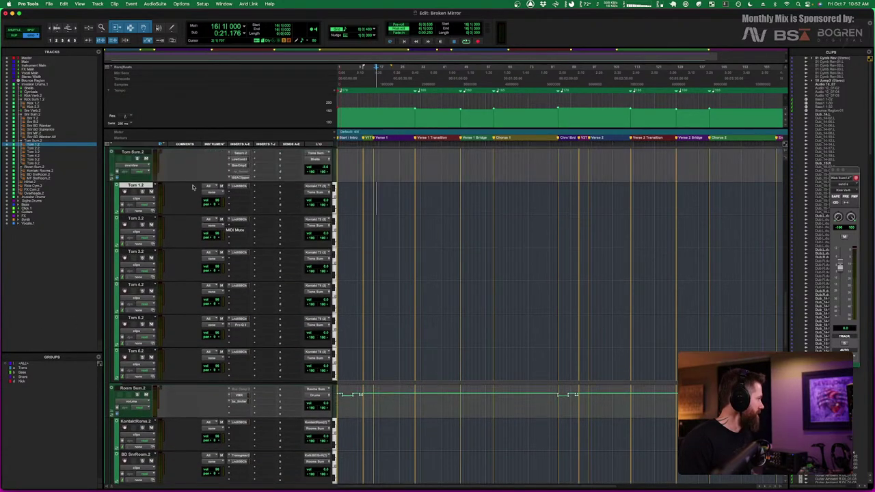
click(130, 152)
click(239, 153)
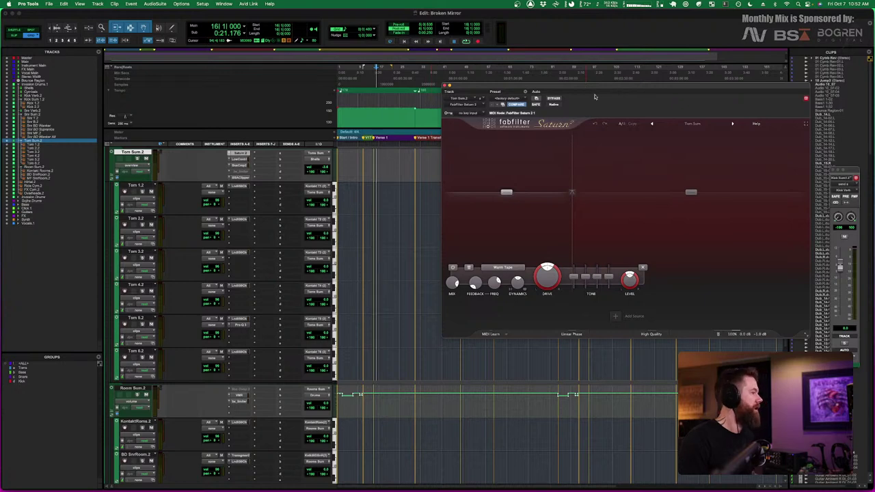
mouse_move(690, 205)
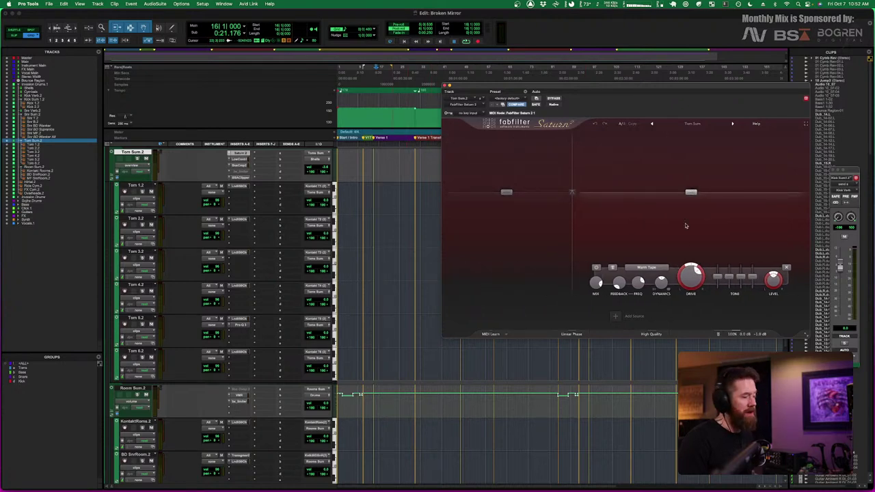
Review the distortion style categories for Saturn 2's high band, keep Warm Tape, and reposition the plug-in window over the session
click(650, 267)
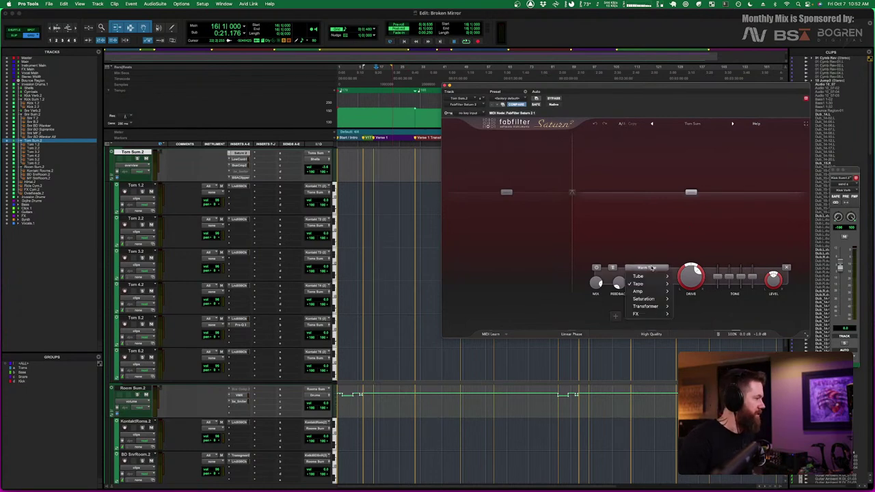
click(651, 267)
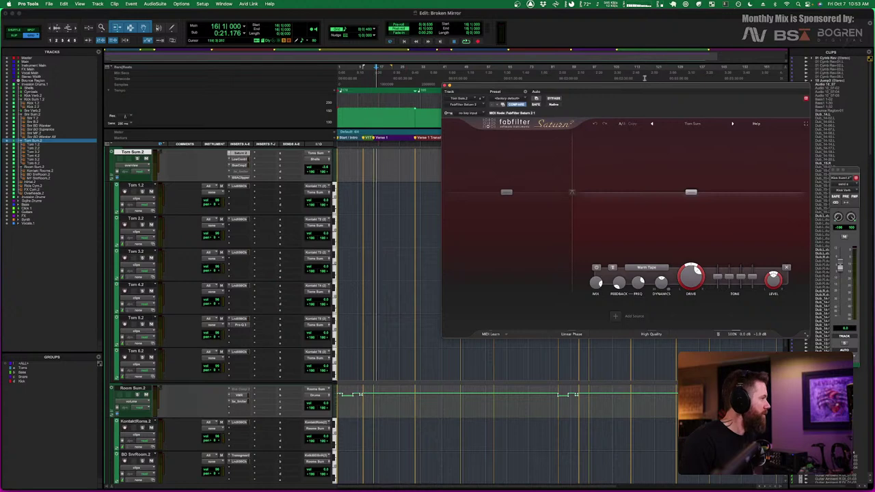
drag(628, 85, 582, 87)
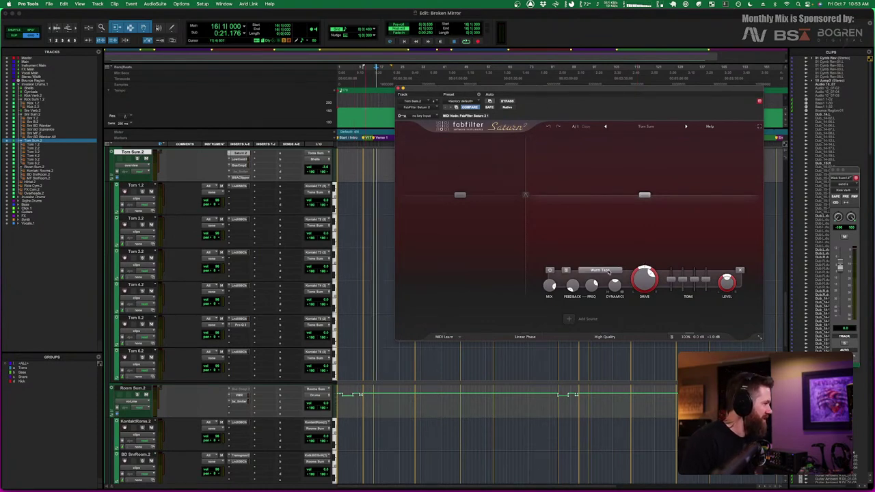
Examine the band split and the high band's mix, style and drive, check the low band's settings, and close Saturn 2
mouse_move(527, 175)
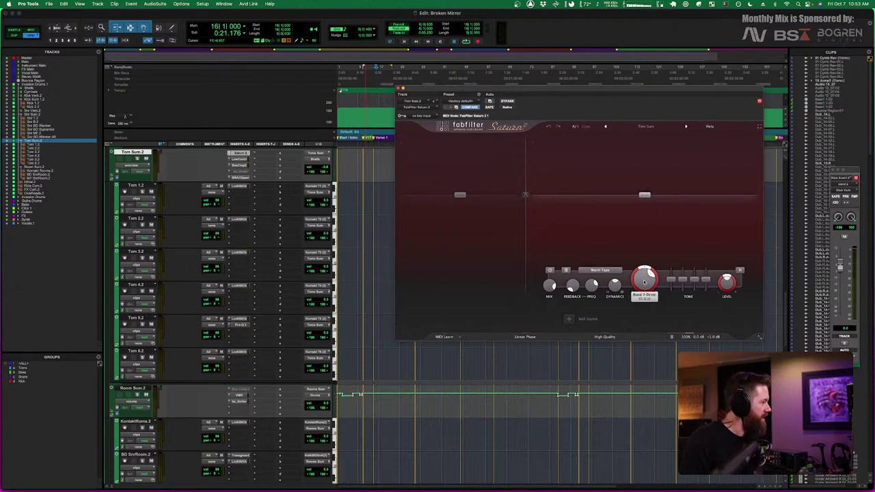
mouse_move(551, 286)
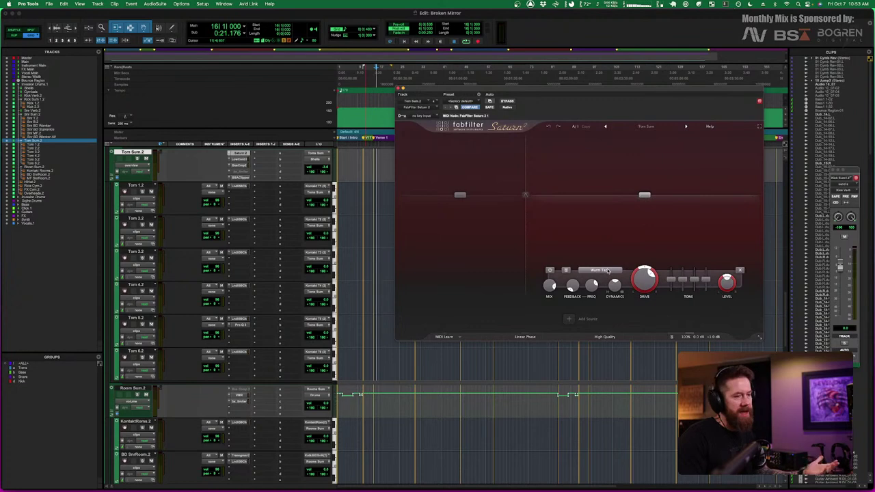
mouse_move(607, 271)
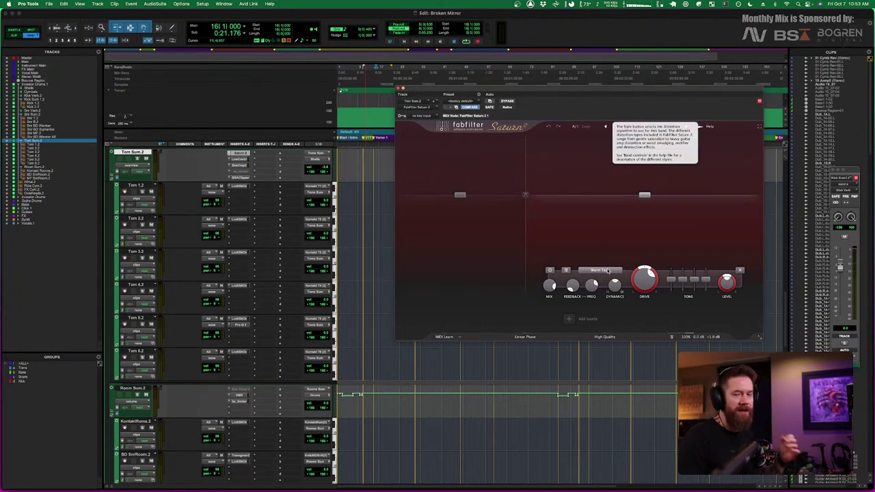
mouse_move(644, 196)
mouse_move(646, 284)
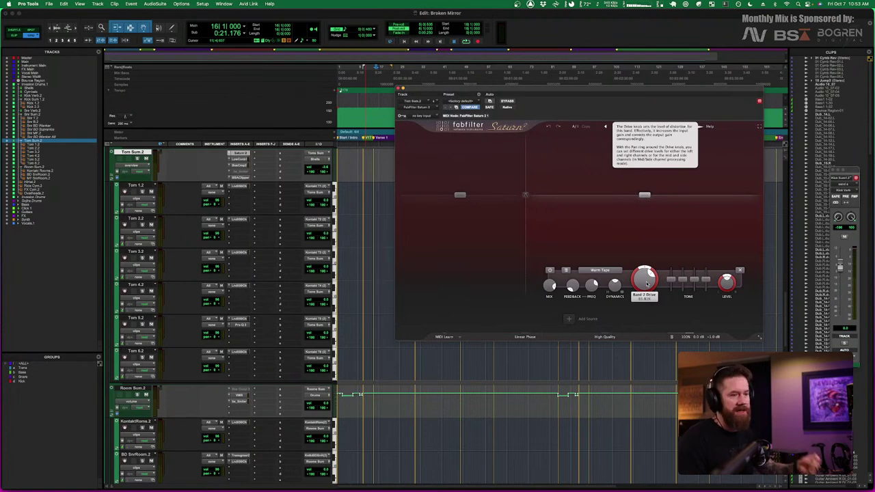
mouse_move(461, 195)
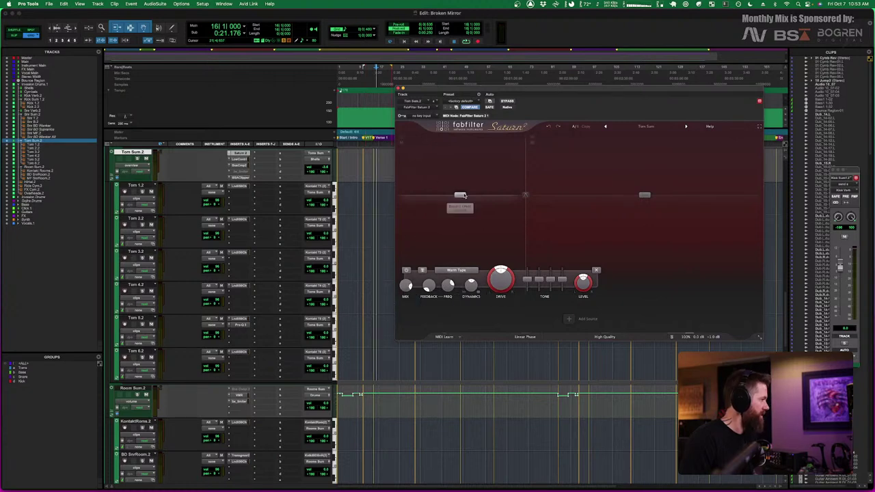
click(398, 89)
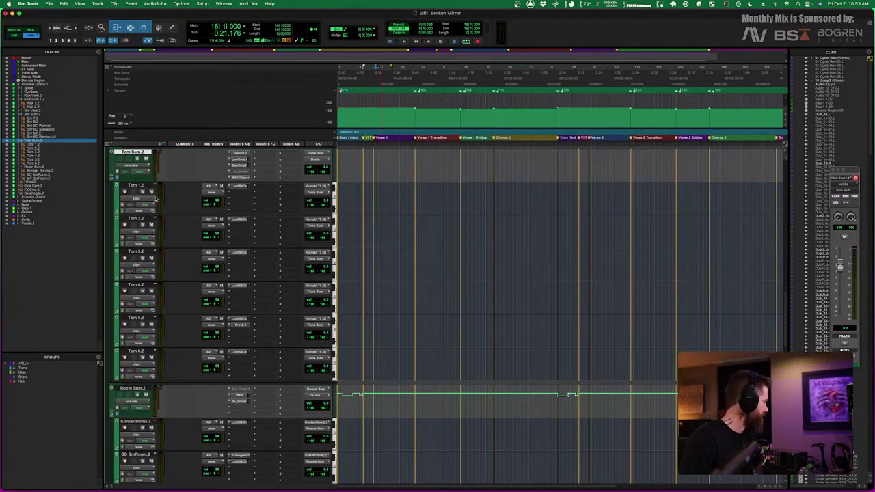
Inspect the Low Control settings on Tom Sum.2, close the plugin, and open the track's Bus Compressor 2
click(240, 159)
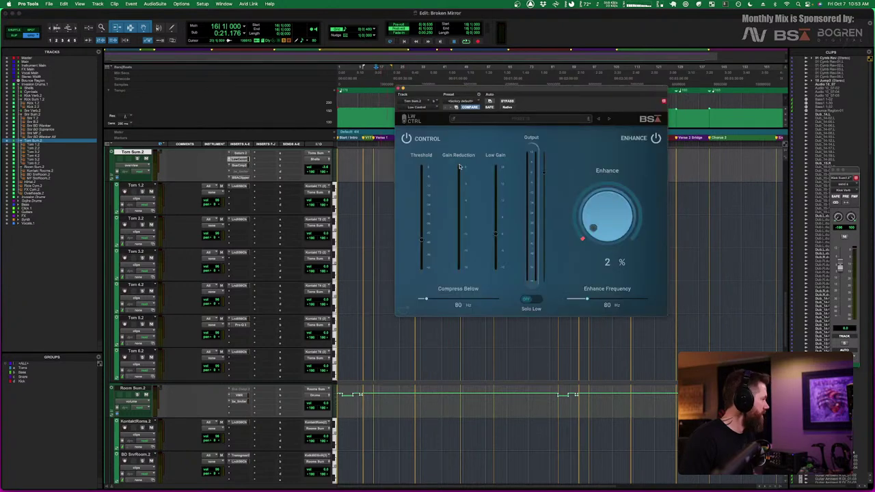
drag(422, 239, 422, 235)
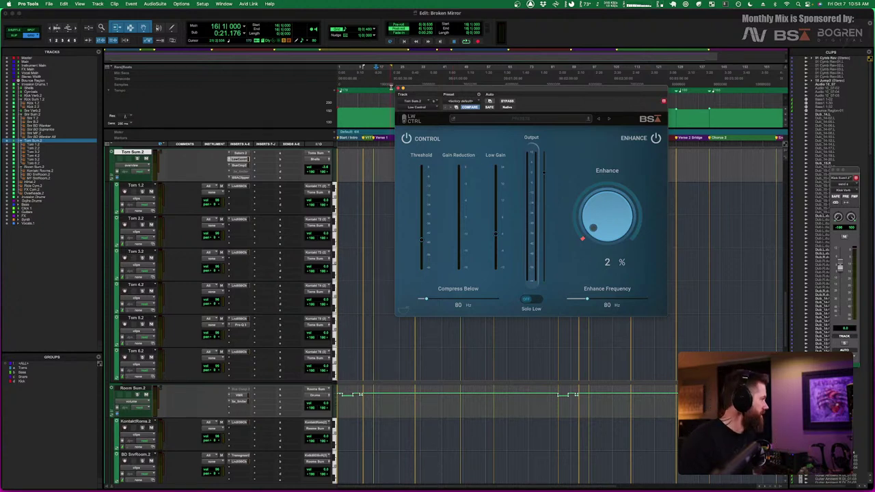
click(397, 89)
click(238, 165)
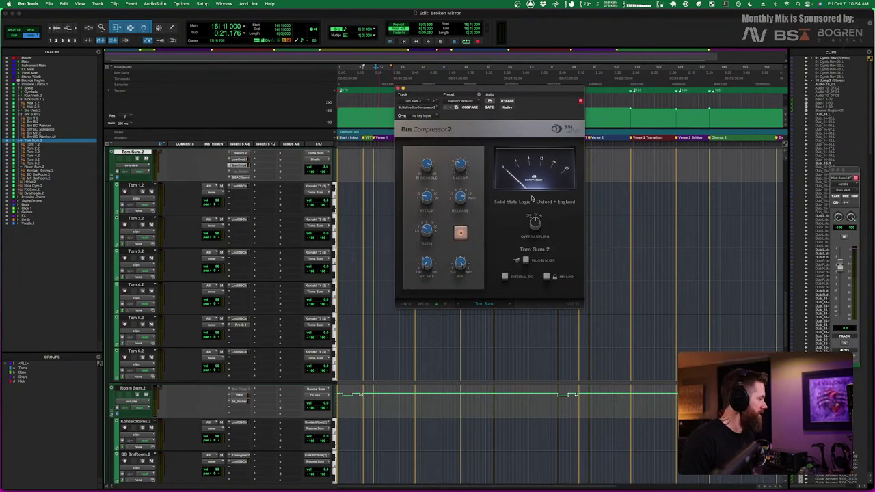
Place the playback position at bar 37 on the Kick 1.2 MIDI clip and audition the passage
scroll(371, 292, up, 10)
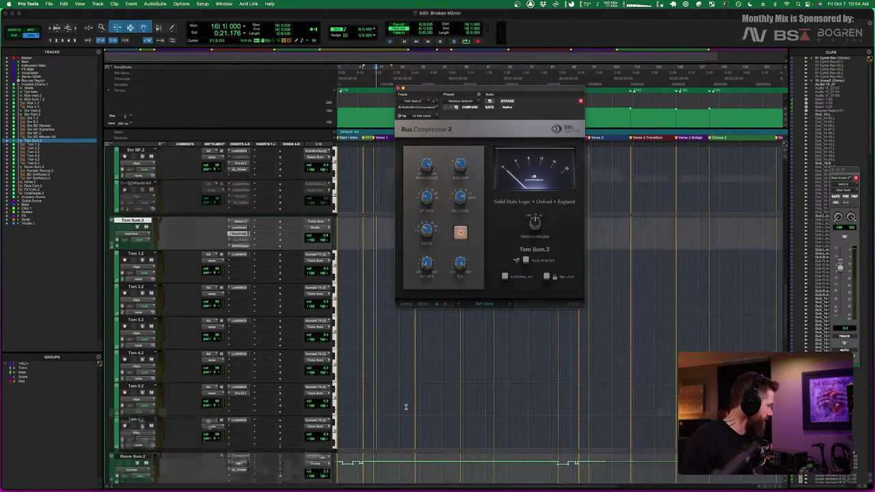
scroll(405, 406, up, 8)
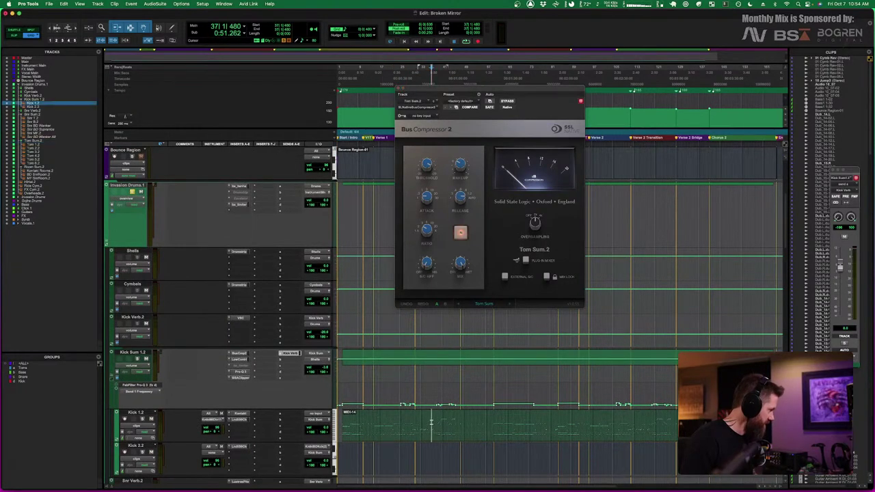
click(431, 422)
key(space)
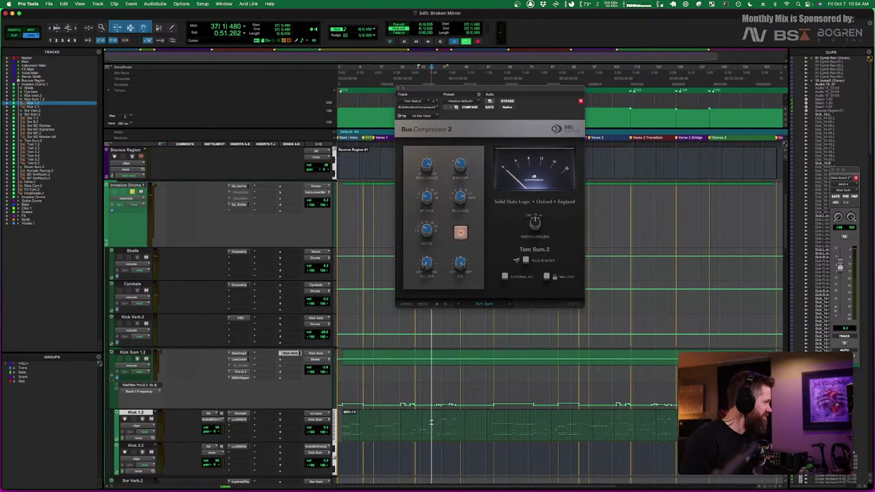
key(space)
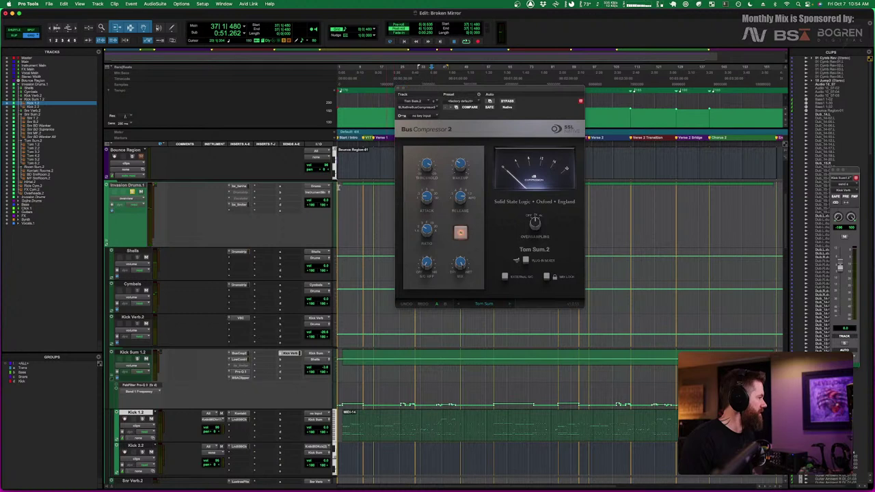
Open the BSA Clipper on Tom Sum.2 and audition the tom passage from bar 37
scroll(240, 378, down, 10)
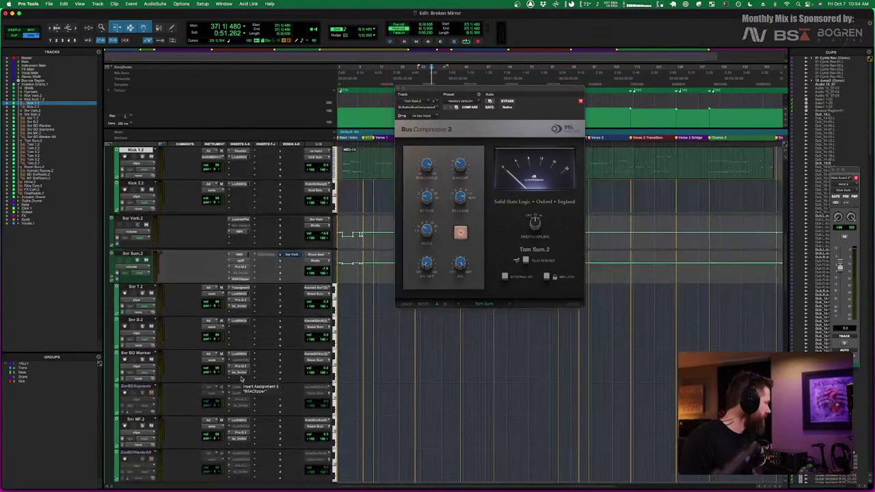
scroll(241, 377, down, 12)
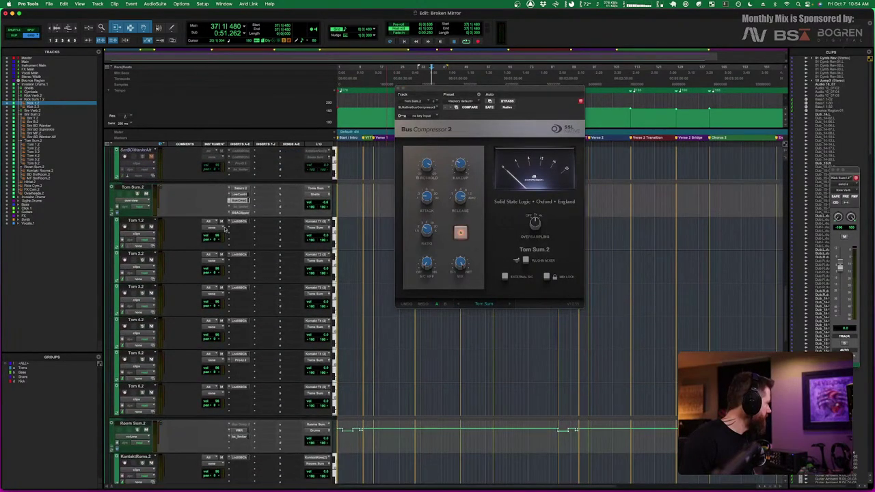
click(239, 213)
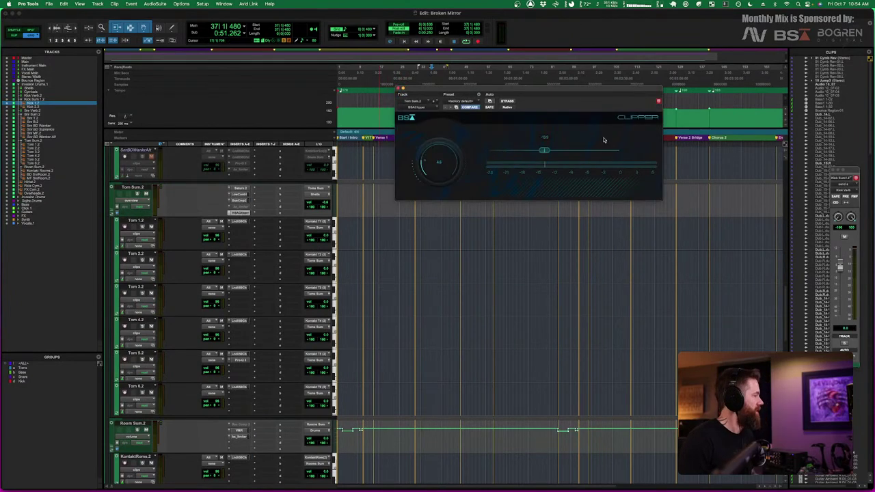
key(space)
key(space)
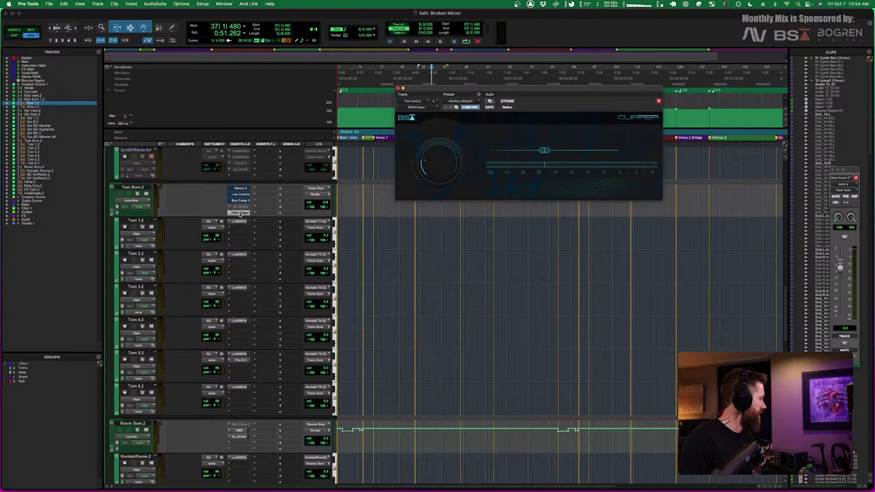
Audition the toms with all Tom Sum.2 inserts bypassed, and again with only Saturn 2 re-enabled
key(space)
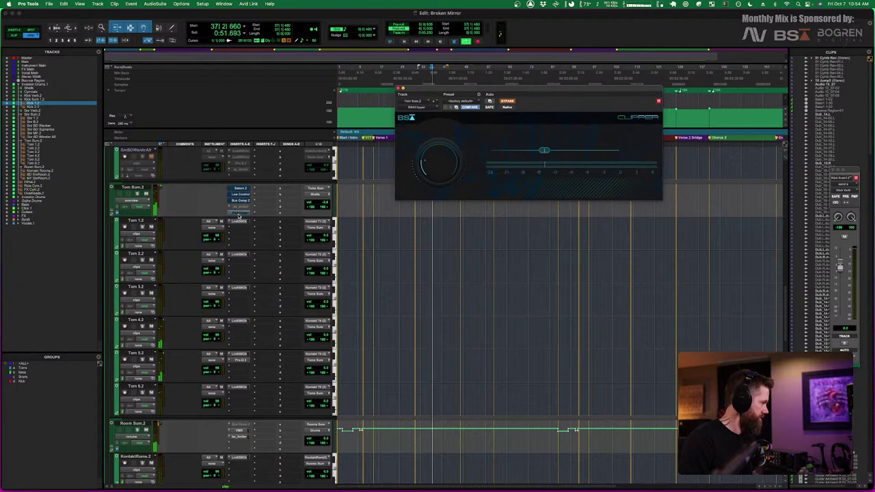
key(space)
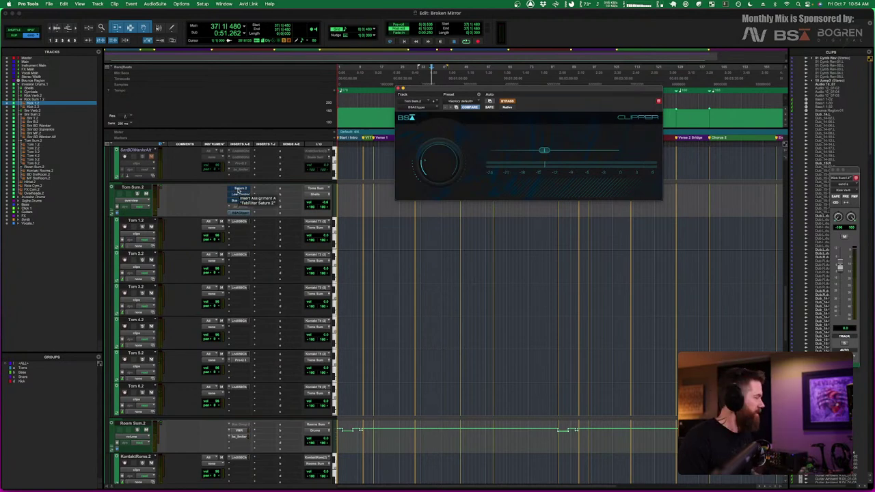
key(space)
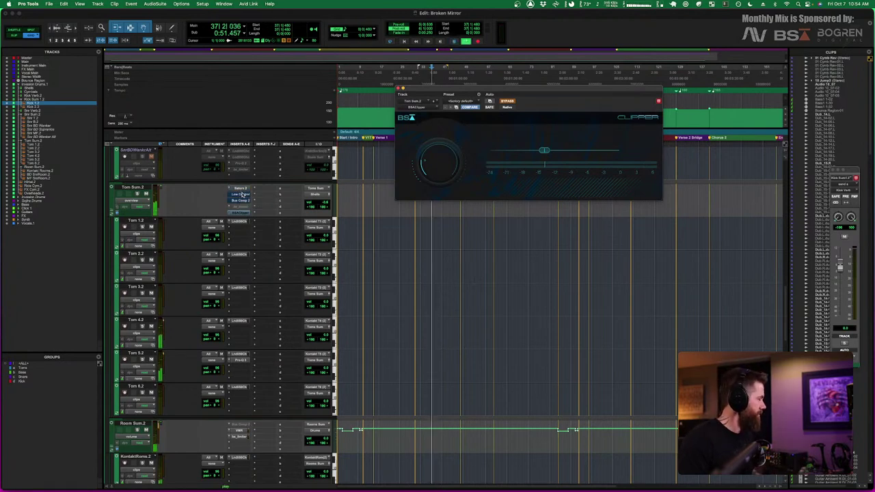
key(space)
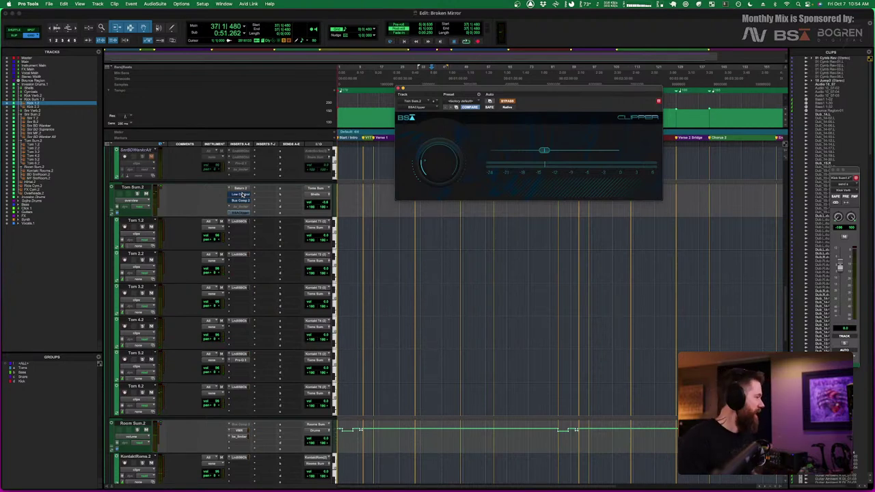
Audition the toms with Low Control re-enabled on Tom Sum.2, and again with Bus Compressor 2 added back
key(space)
key(space)
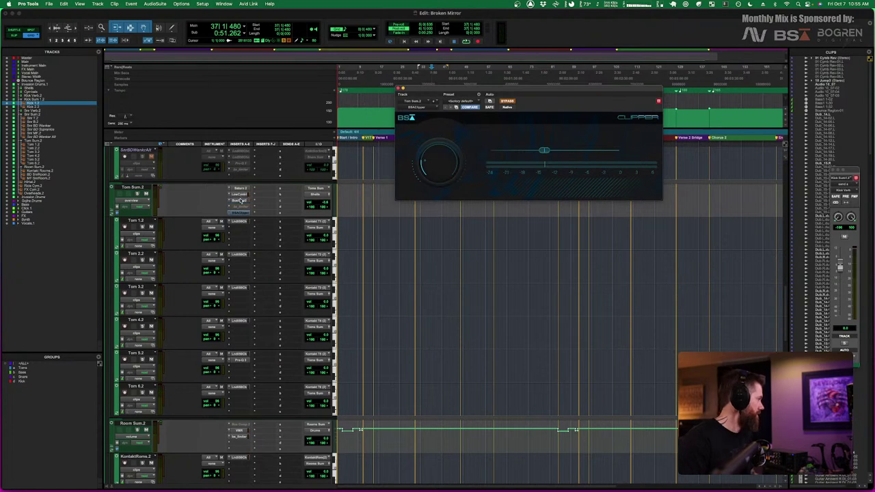
key(space)
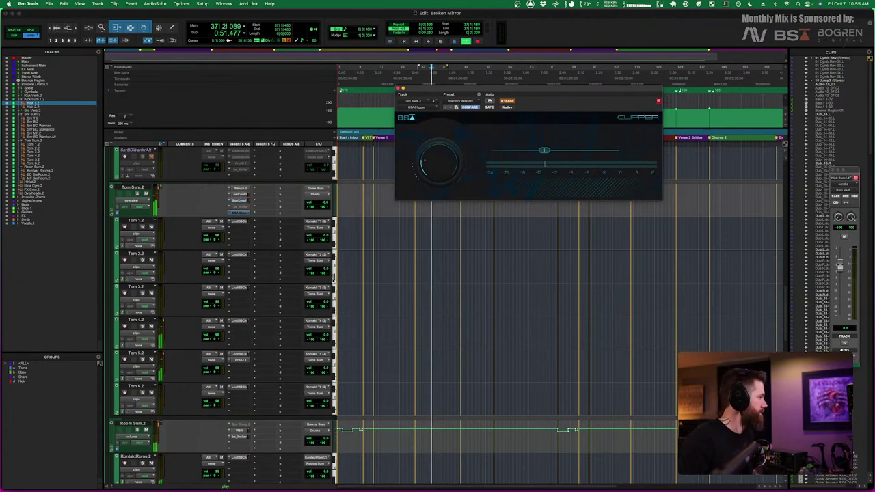
key(space)
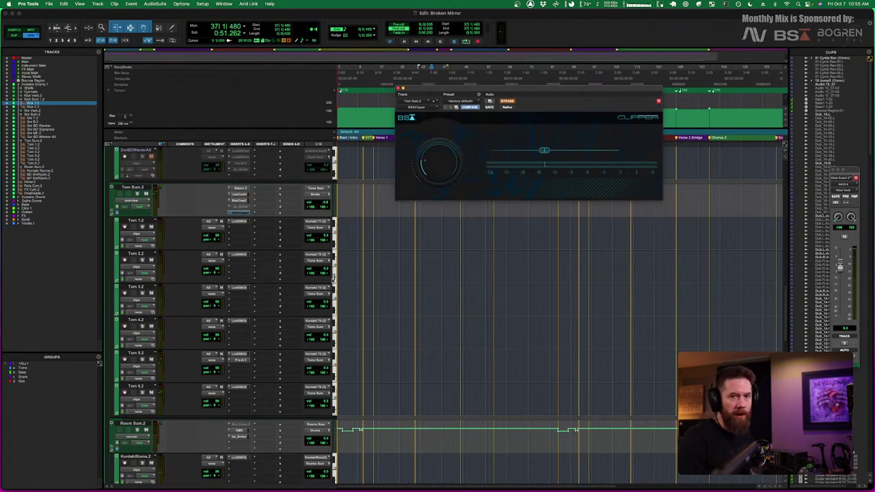
Re-enable the BSA Clipper on Tom Sum.2 and audition the toms through the full insert chain
super+click(233, 213)
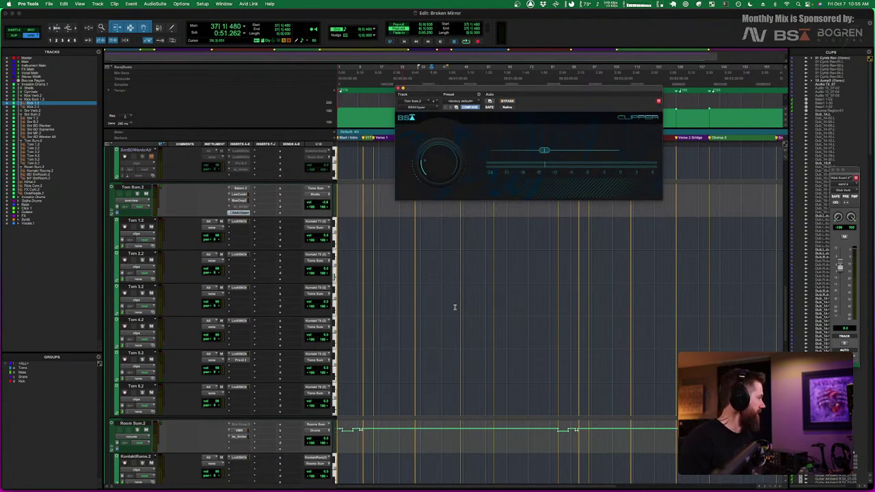
key(space)
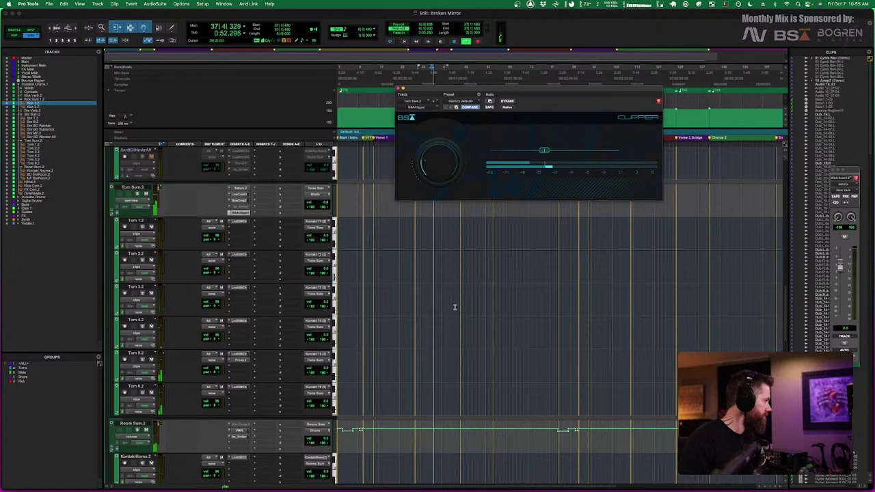
key(space)
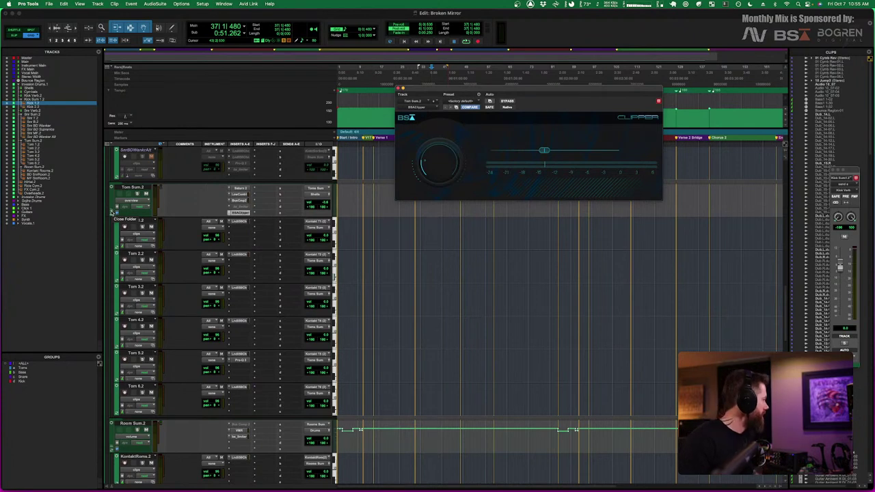
Close the Clipper, select the Room Sum.2 track, and bypass its VMR and bx_limiter inserts
scroll(159, 291, down, 6)
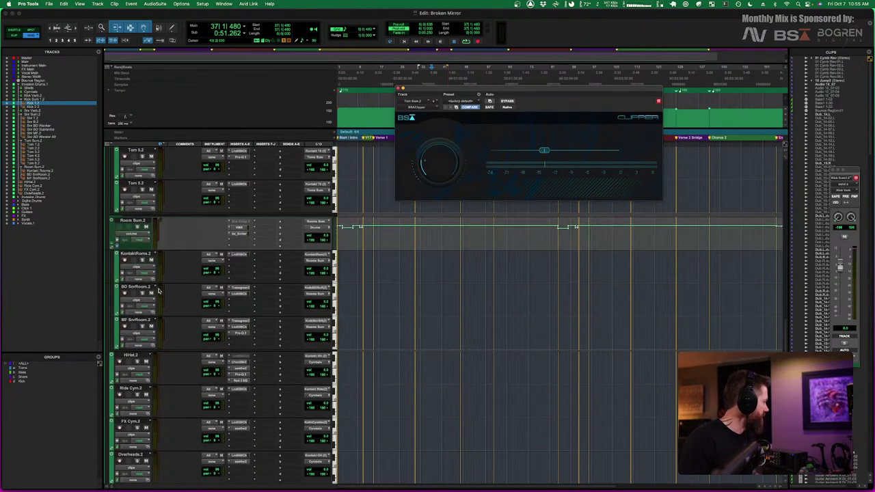
scroll(158, 291, down, 1)
scroll(158, 291, down, 1)
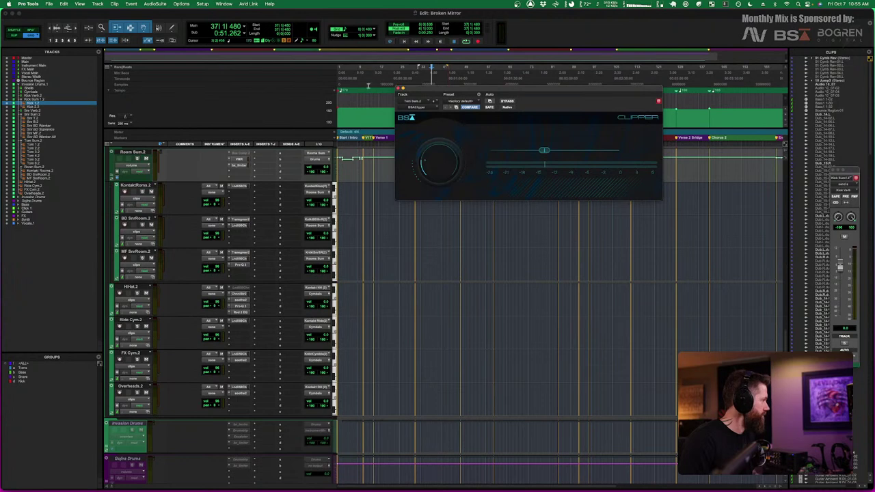
click(398, 89)
click(136, 155)
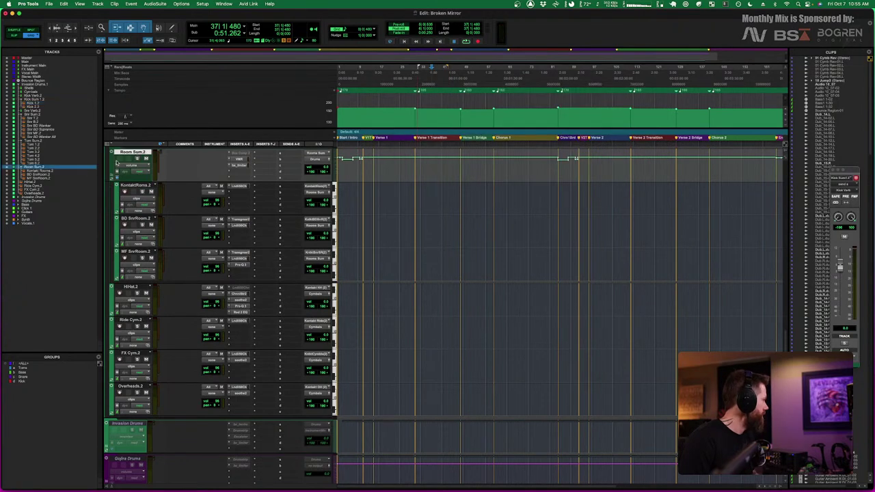
super+click(240, 158)
super+click(240, 165)
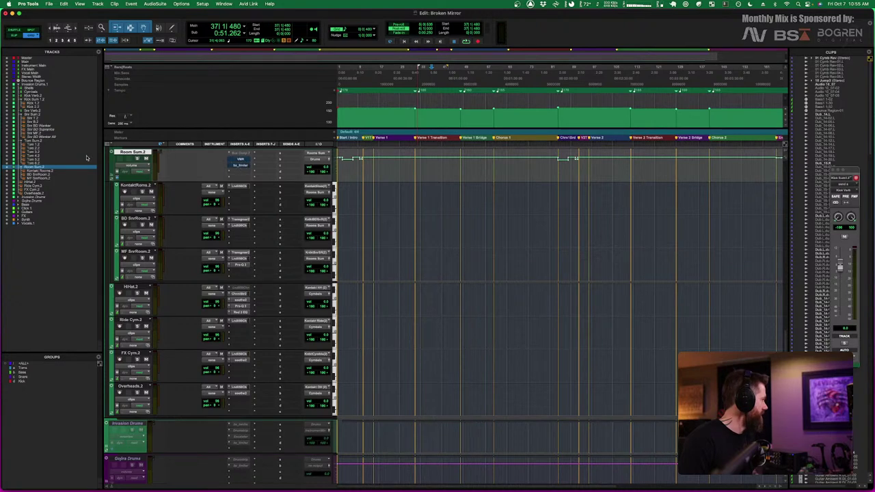
Select the BD SnrRoom.2 track and open the Kontakt instrument on Kick 1.2
key(semicolon)
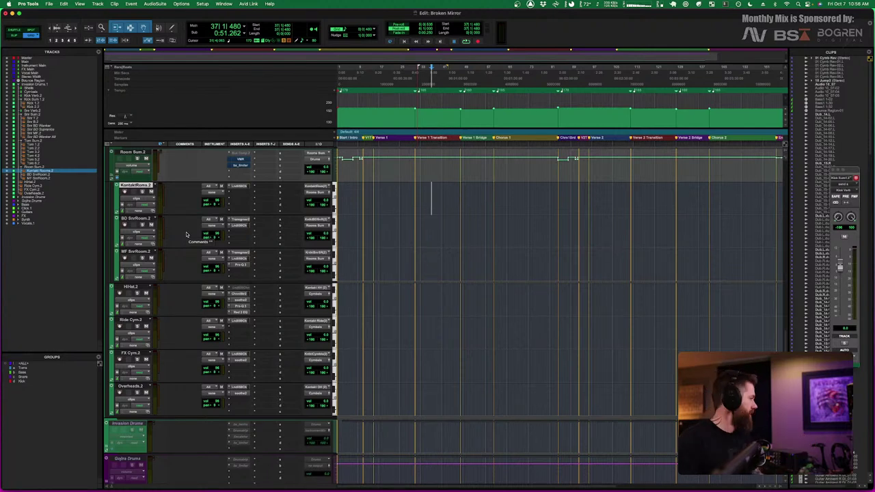
click(140, 219)
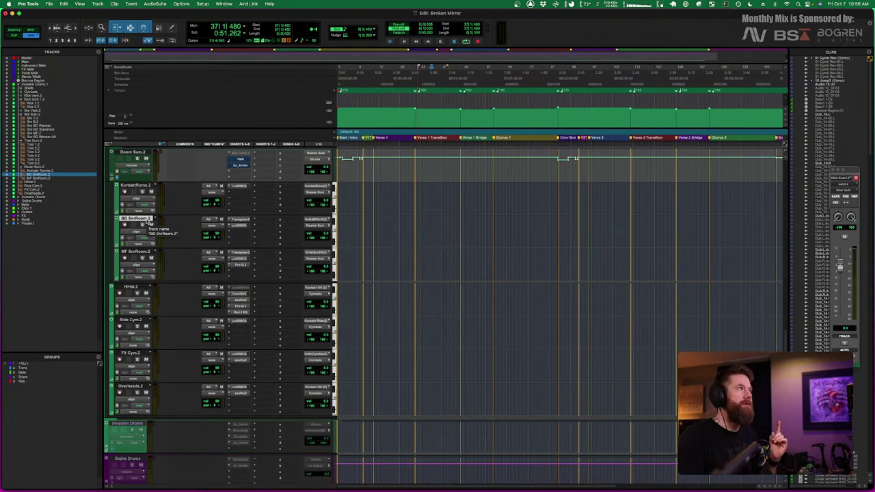
scroll(219, 232, up, 6)
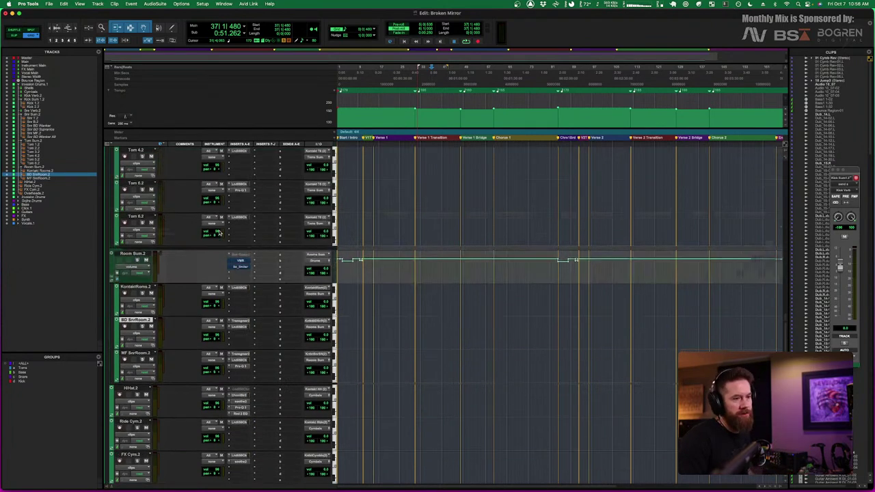
scroll(219, 233, up, 10)
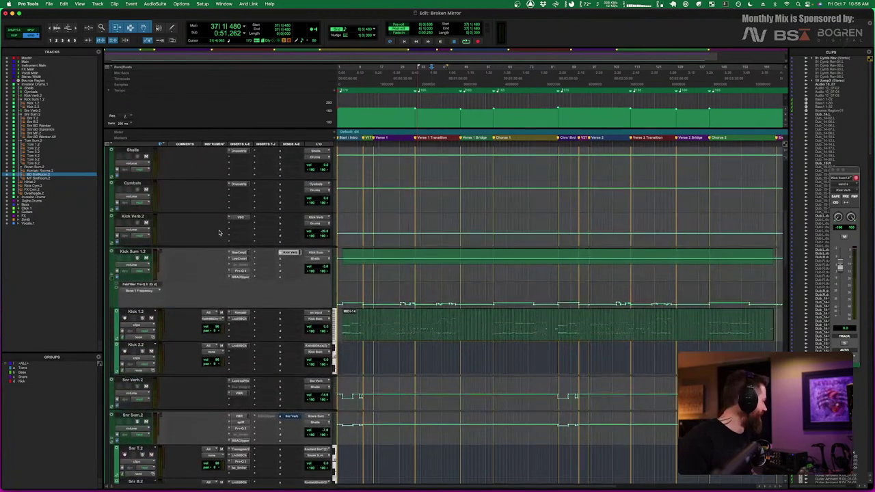
click(237, 312)
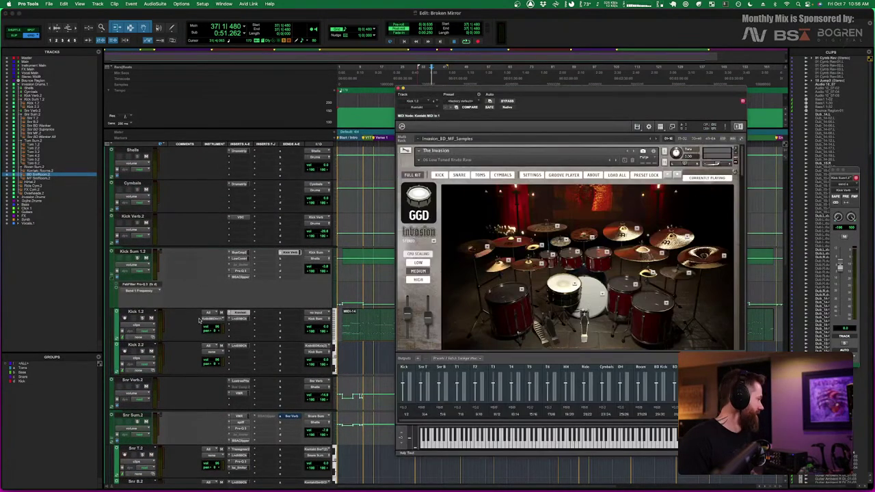
Examine the Bogren Digital snare and tom sample instruments loaded in the Invasion_BD_MF_Samples multi
scroll(663, 283, down, 5)
scroll(663, 283, down, 5)
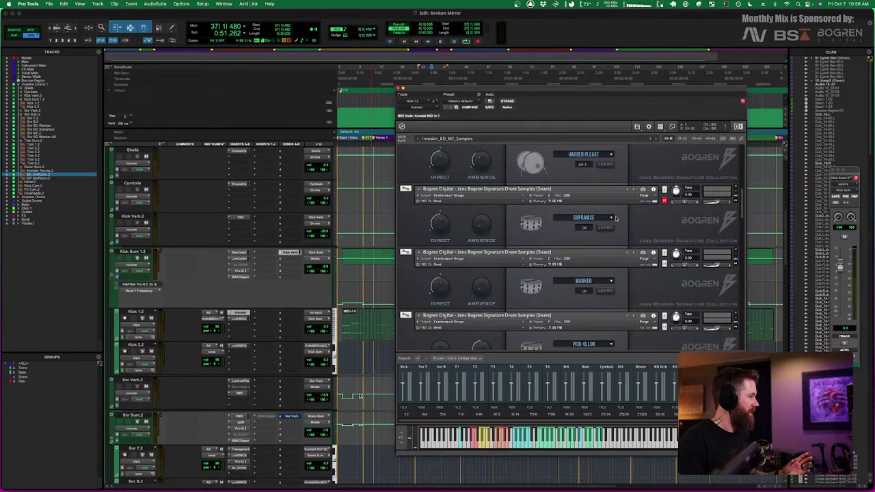
scroll(614, 260, down, 3)
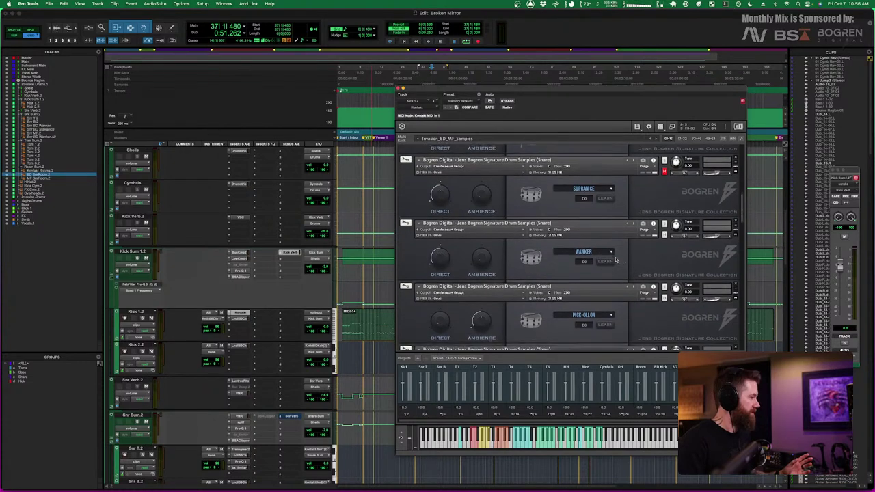
scroll(596, 310, down, 2)
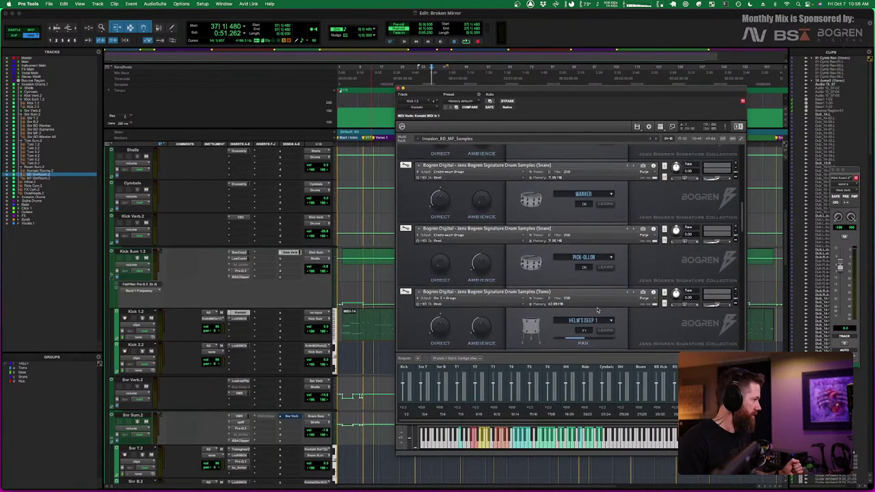
scroll(607, 236, up, 2)
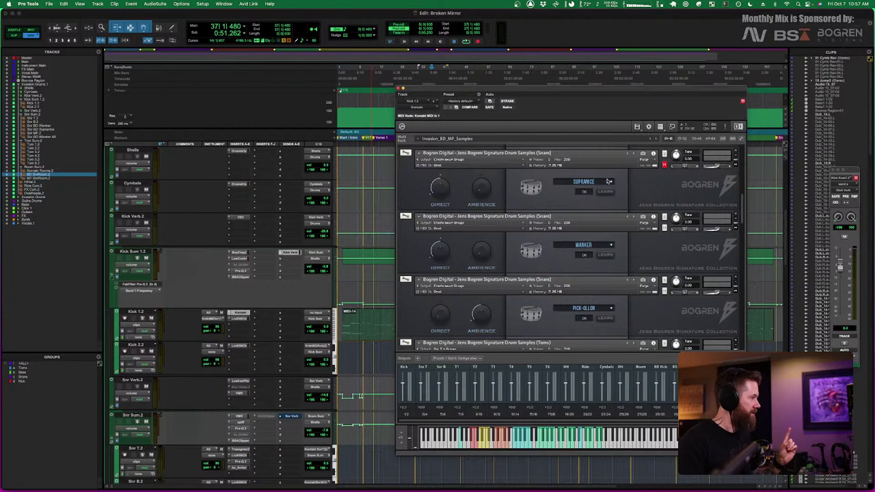
scroll(662, 176, down, 3)
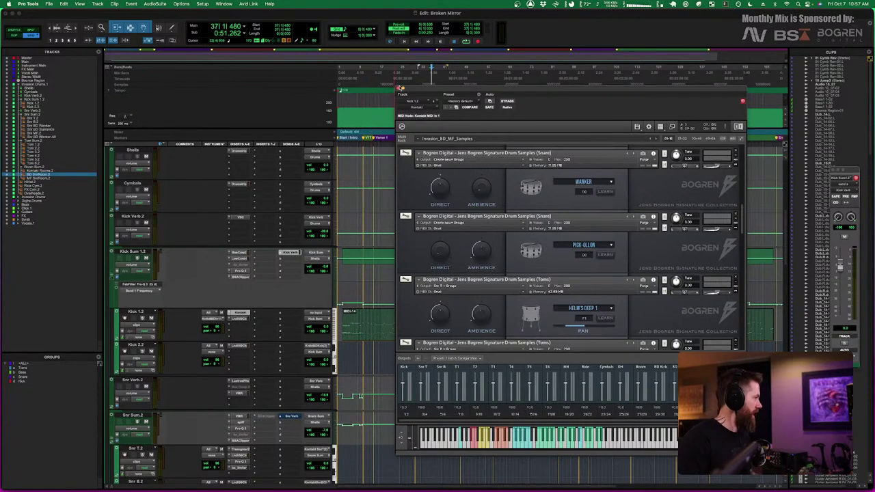
Close the Kontakt instrument window and select the MF SnrRoom.2 track
click(400, 88)
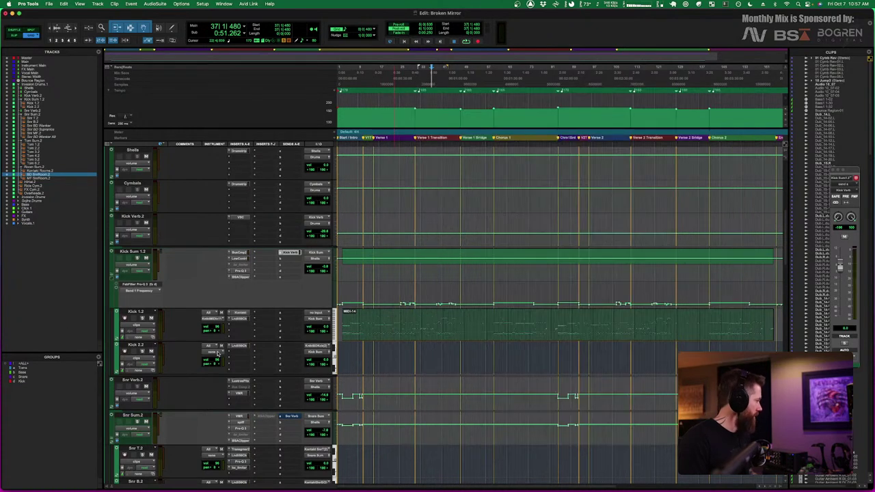
scroll(217, 352, down, 4)
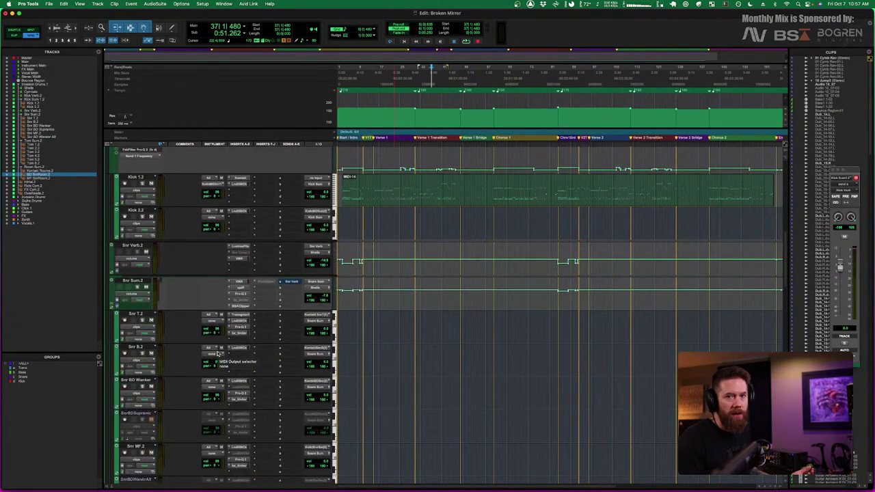
scroll(217, 352, down, 10)
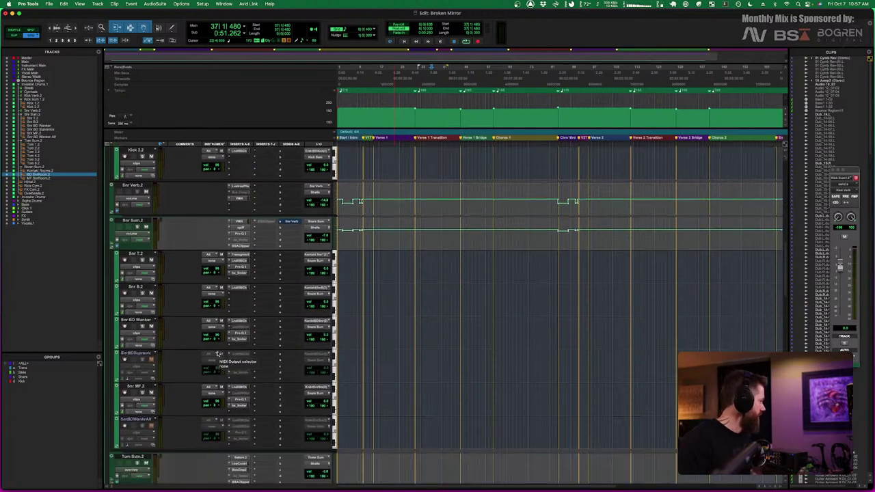
scroll(218, 352, down, 6)
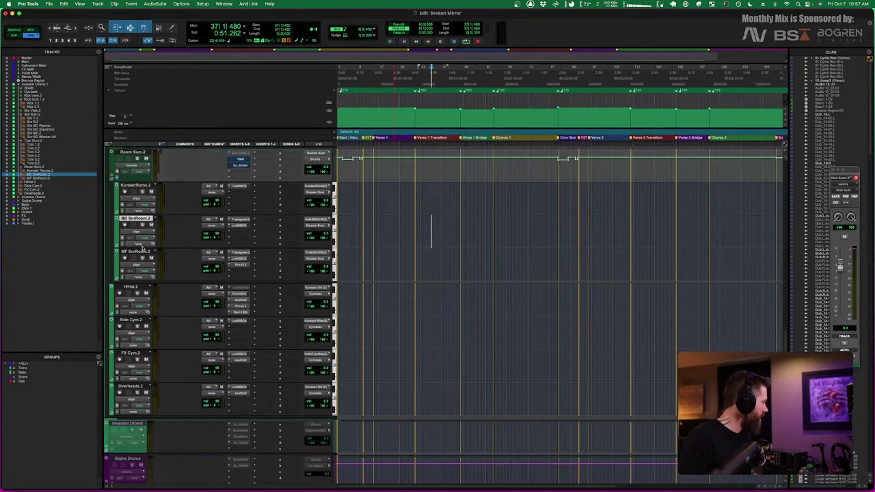
click(142, 252)
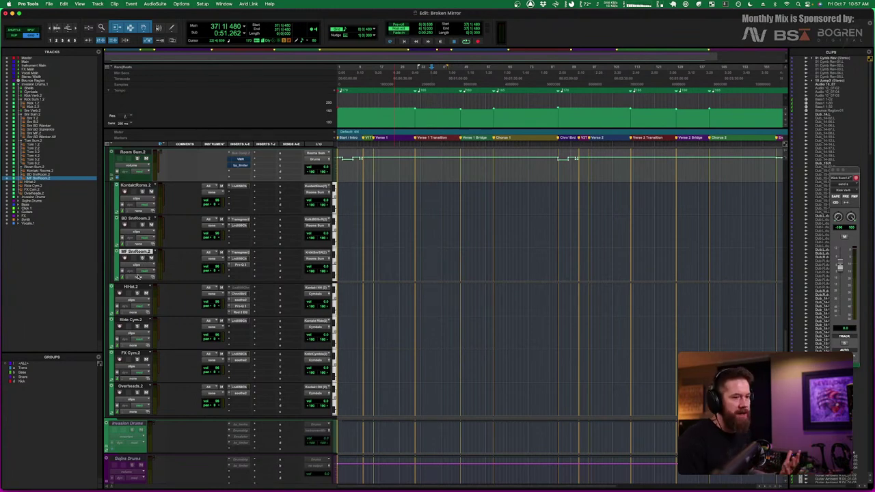
Solo the Kontakt Rooms.2 track and bypass its Lindell 50 Channel insert
click(151, 187)
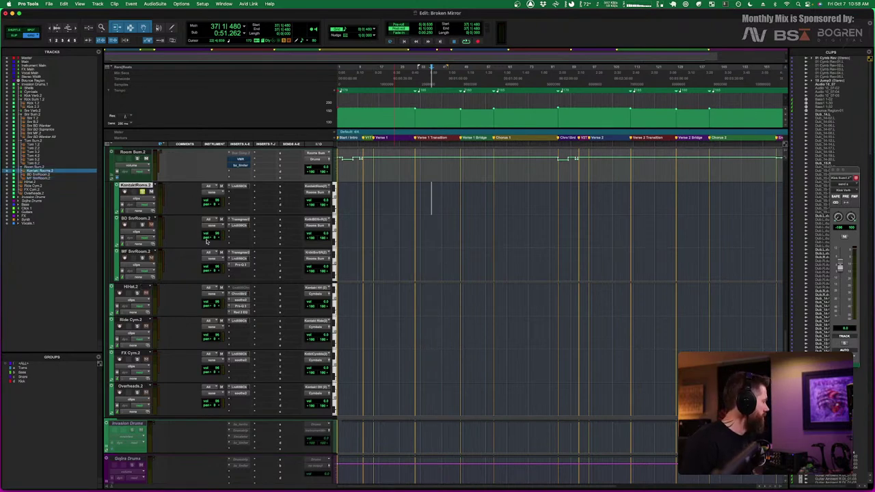
scroll(236, 205, up, 1)
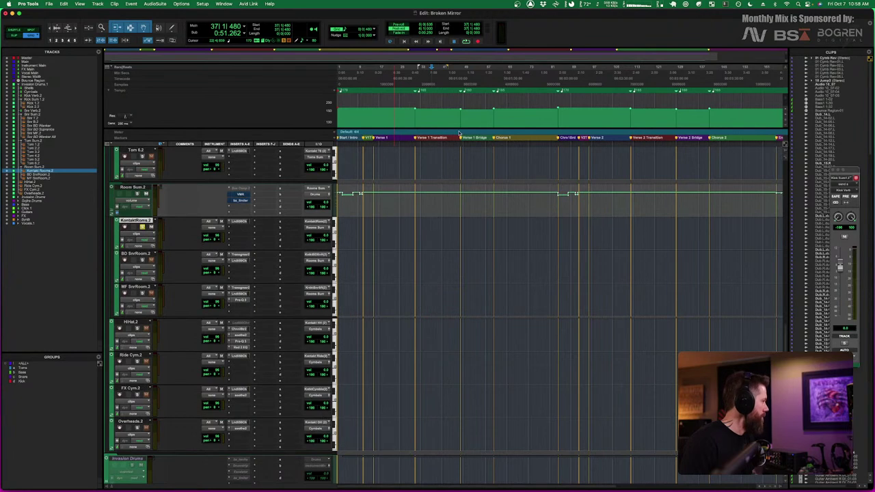
click(506, 102)
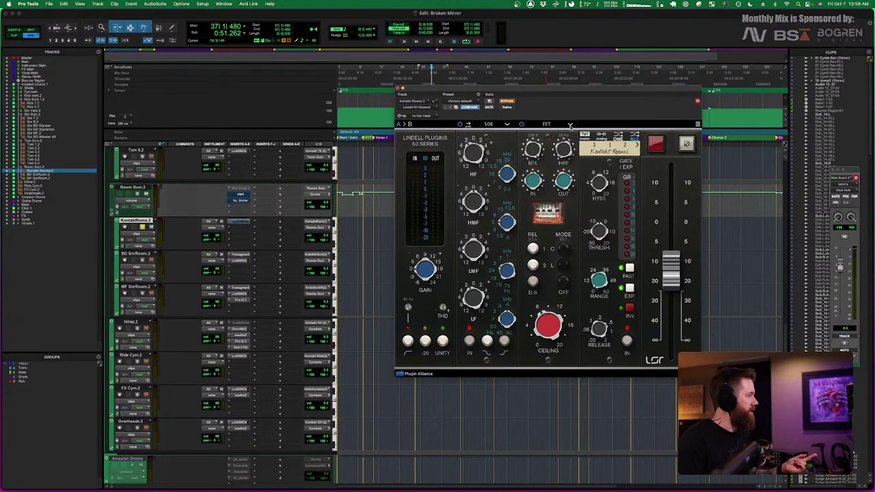
Switch the Lindell compressor model to VCA for comparison and return it to FET
click(569, 126)
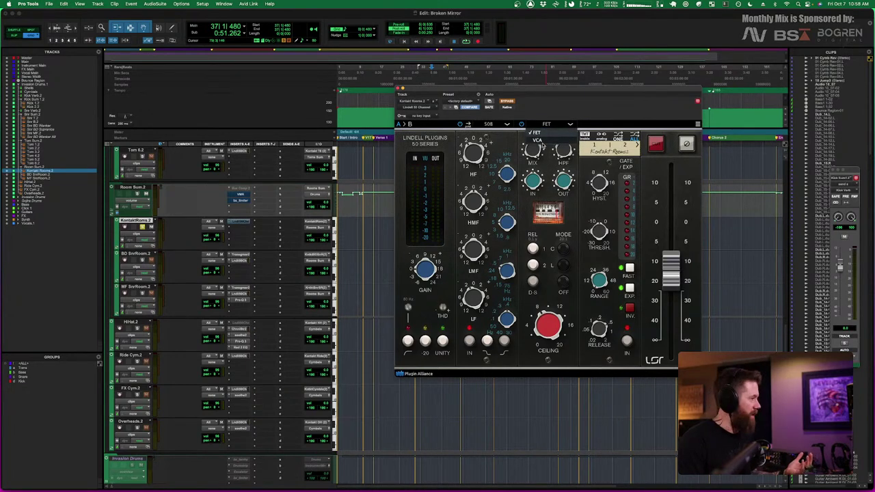
click(542, 141)
click(570, 124)
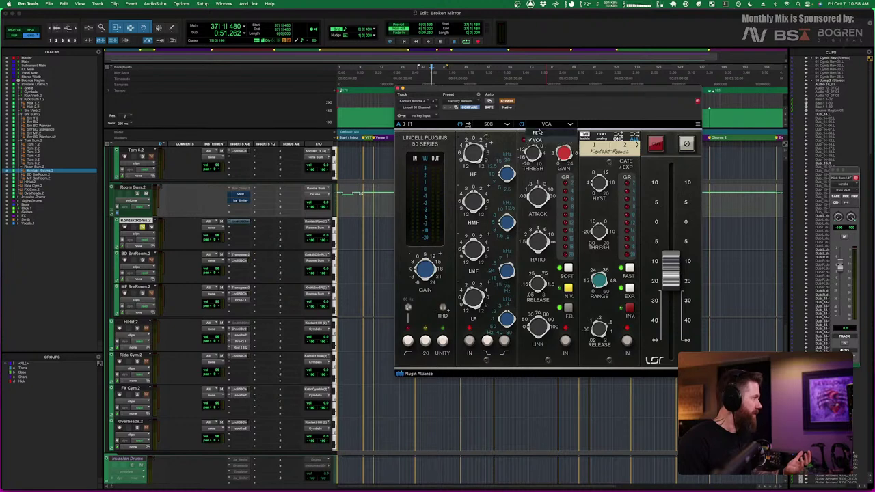
click(540, 132)
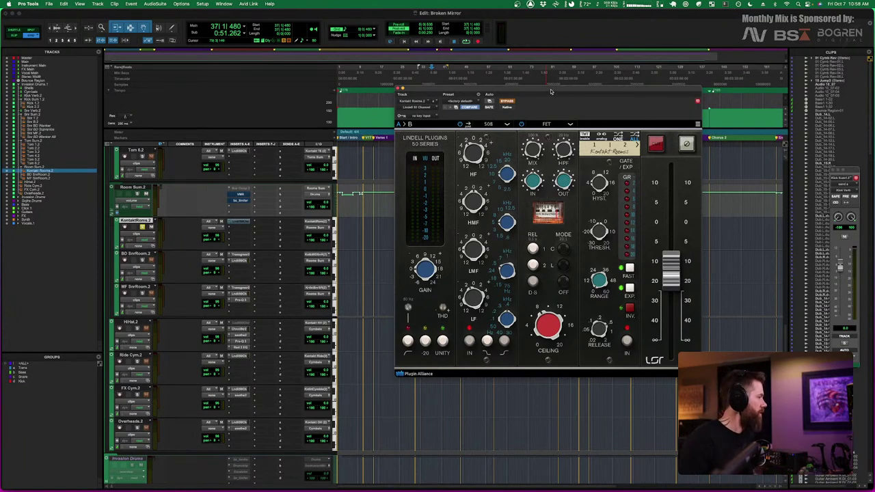
Audition Kontakt Rooms.2 with the Lindell 50 Channel bypassed and again with it re-enabled, and close the plugin
key(space)
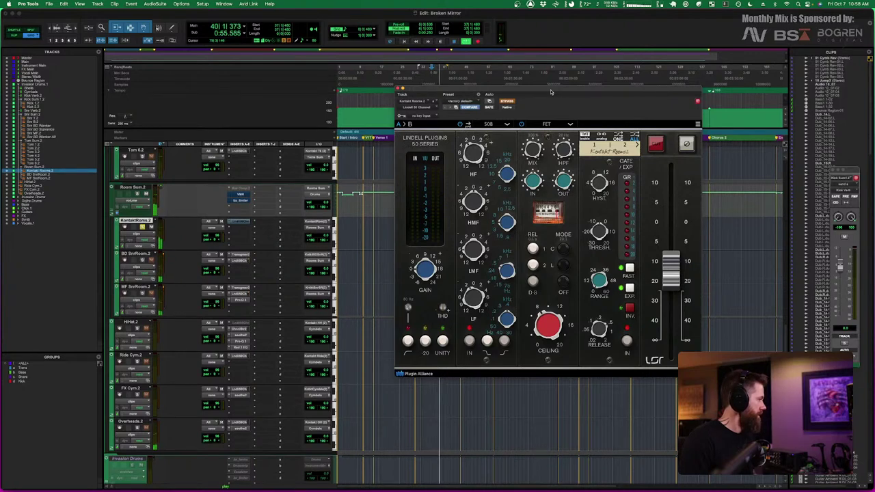
key(space)
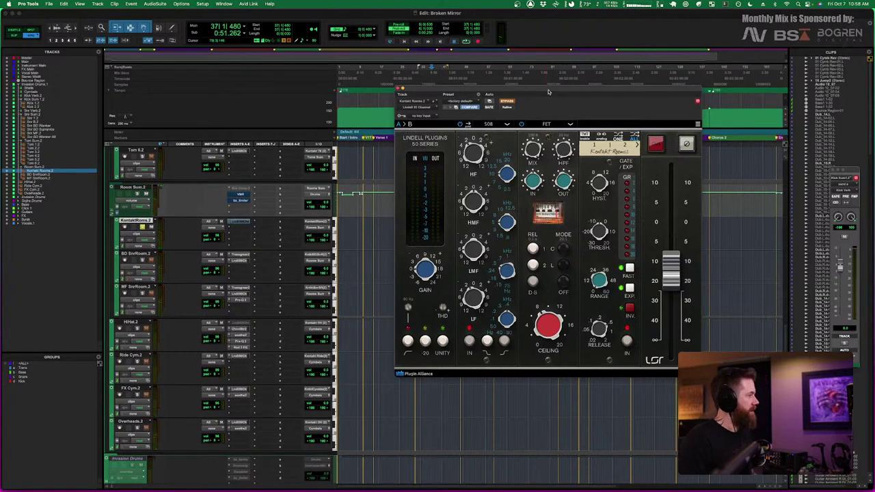
click(508, 102)
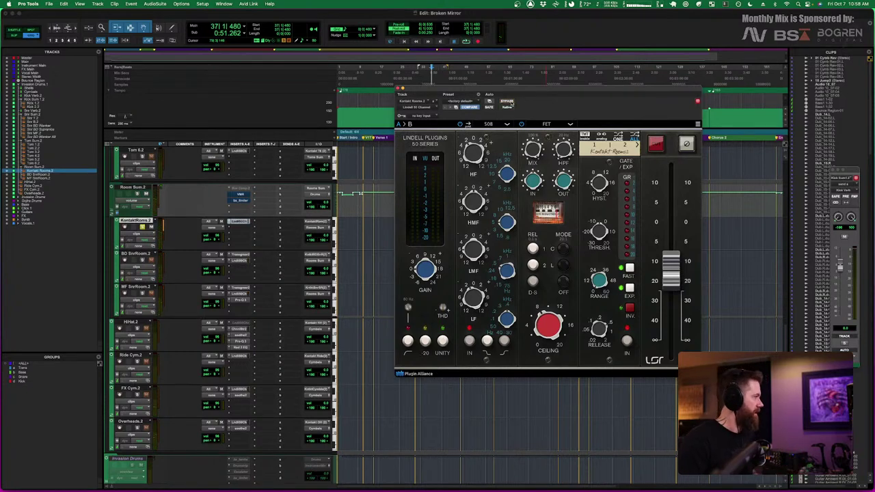
key(space)
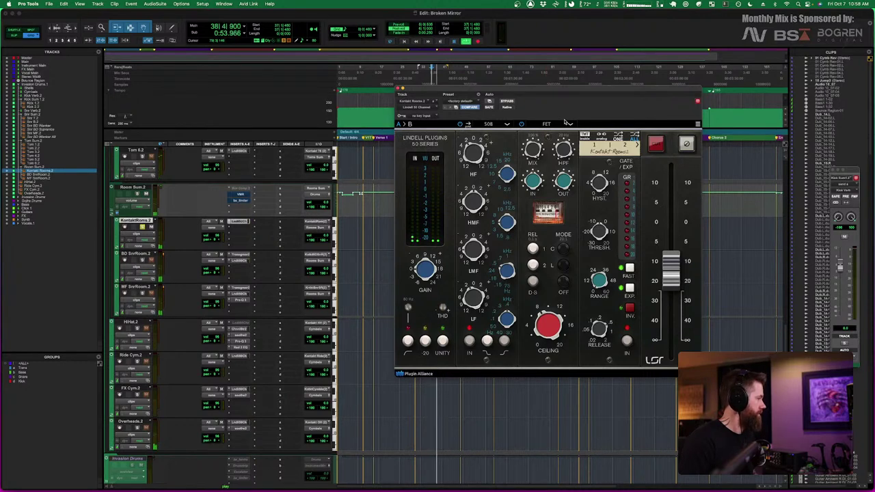
key(space)
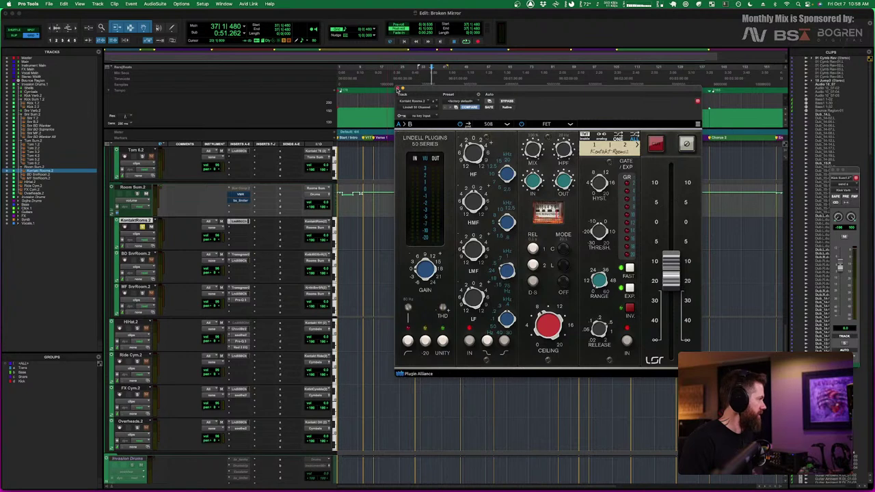
click(398, 89)
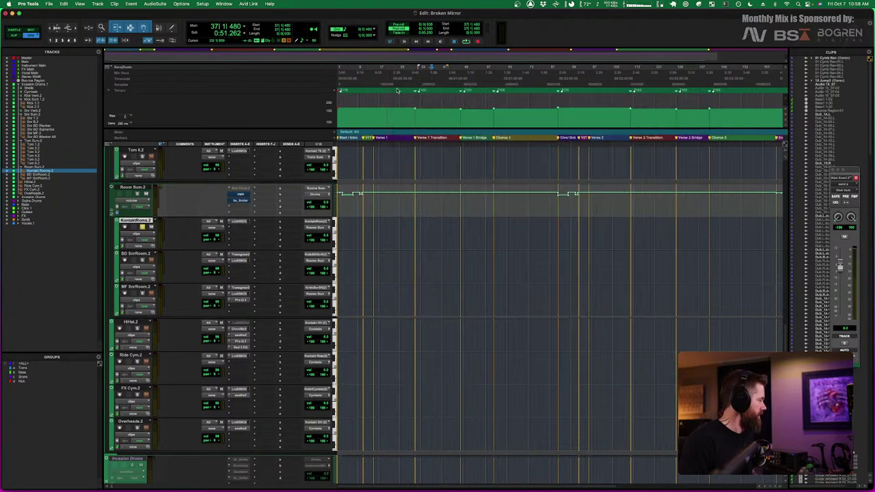
Solo the BD SnrRoom.2 track and open its Transgressor insert
click(143, 260)
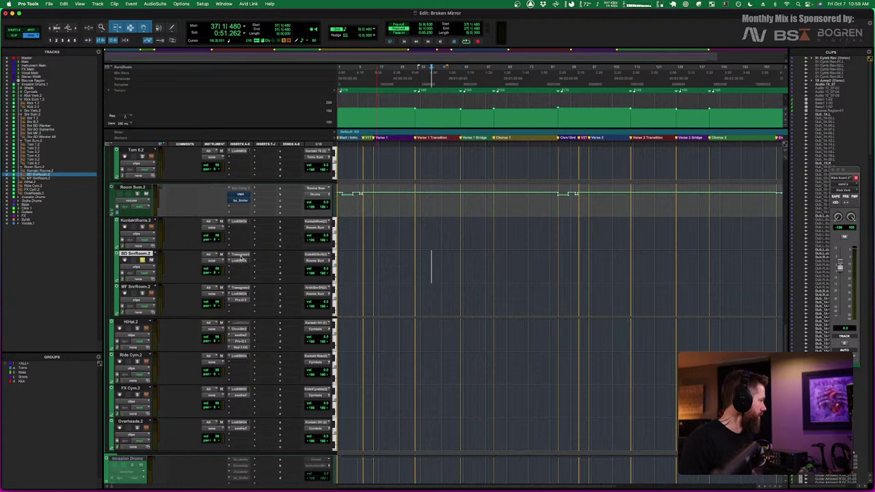
click(241, 256)
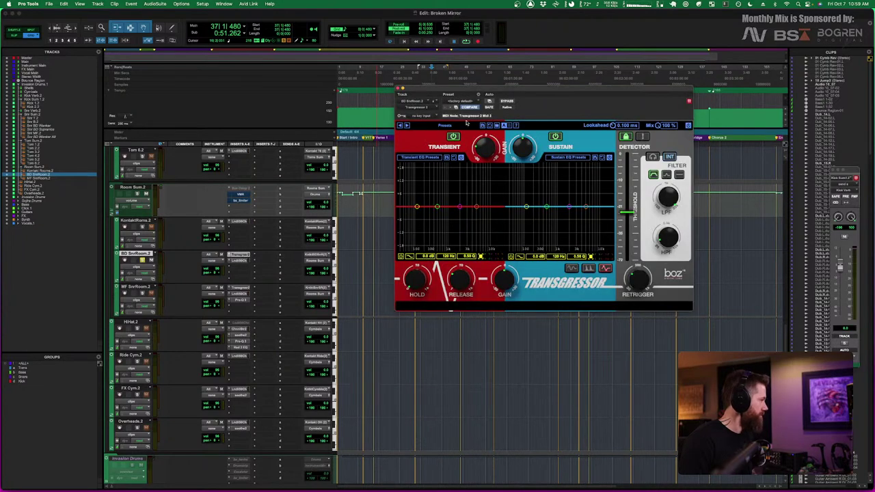
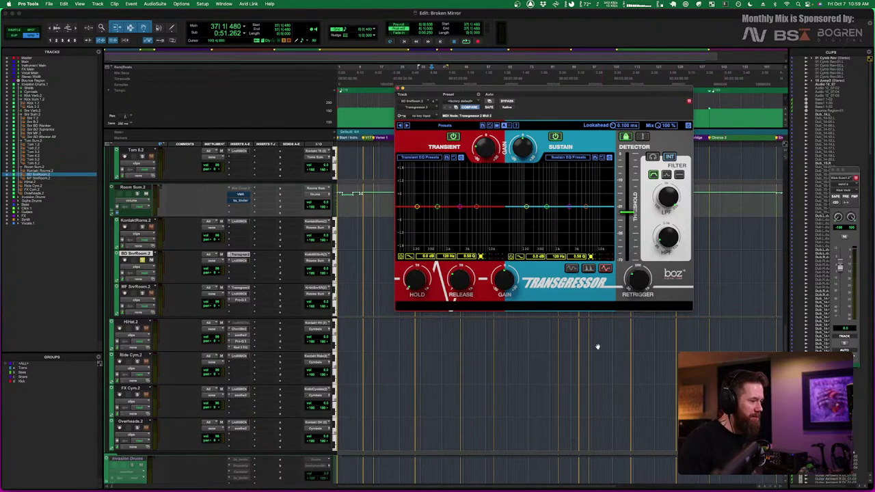
Switch to the Restream page in Safari to read the live chat, and return to Pro Tools
key(ctrl+Left)
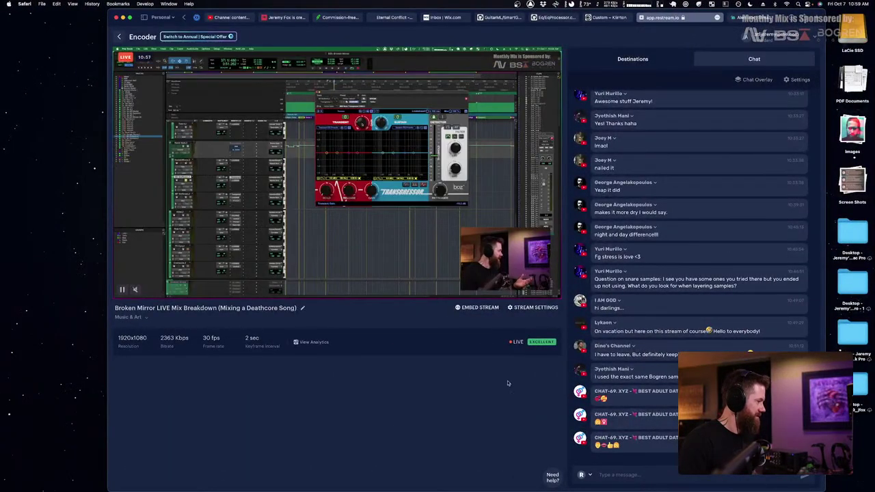
key(ctrl+Right)
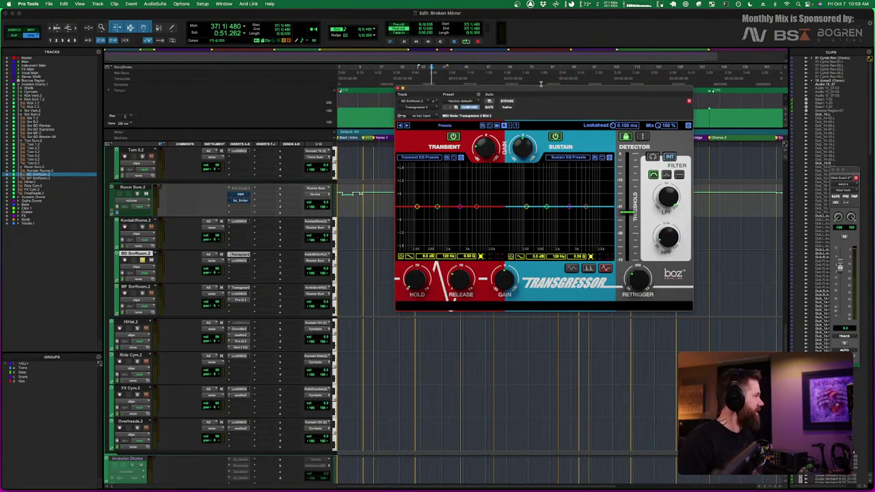
Place the playback position at bar 77, select only BD SnrRoom.2, and bypass its Transgressor and Lindell inserts
alt+click(41, 174)
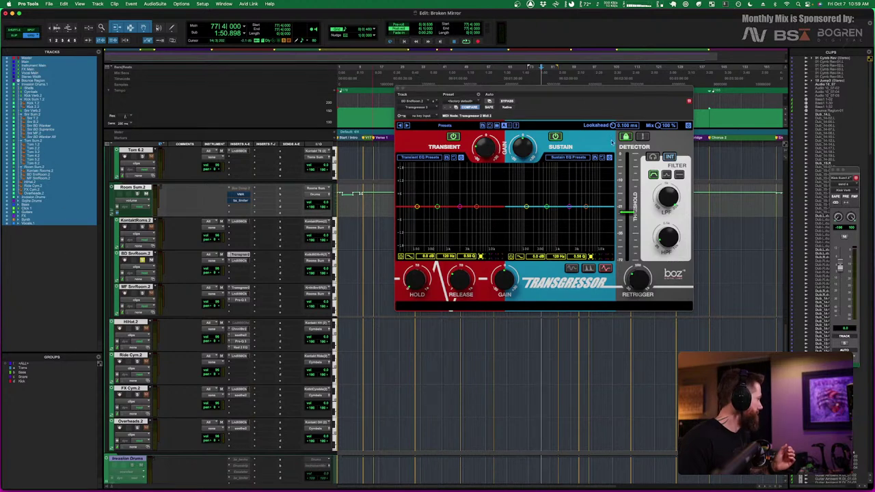
click(569, 90)
drag(569, 91, 570, 91)
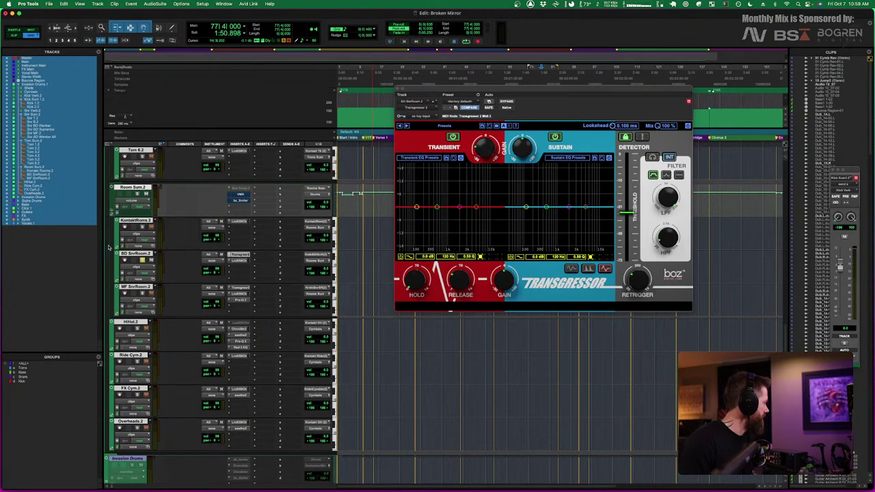
click(135, 220)
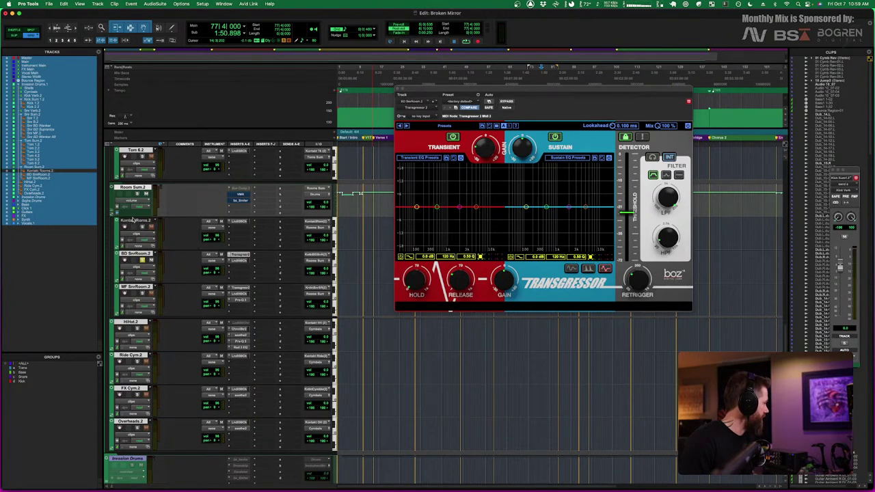
click(136, 253)
super+click(243, 255)
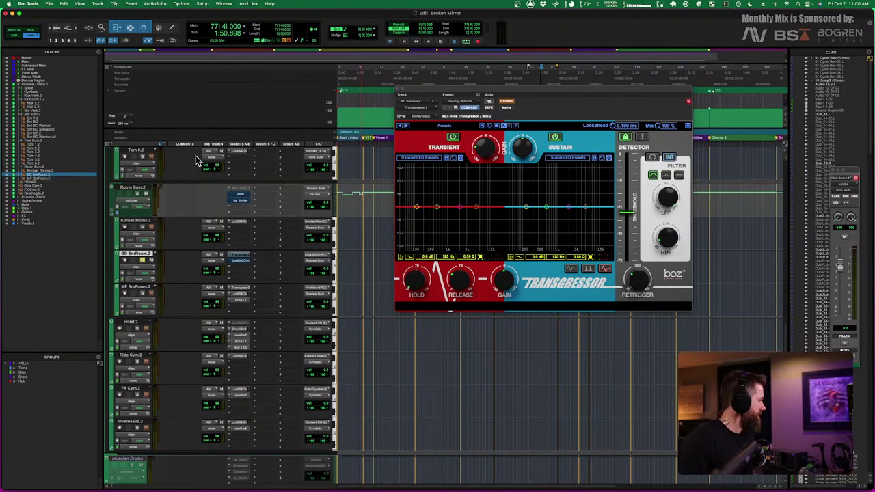
Play the soloed BD SnrRoom.2 track from bar 77 with both inserts bypassed
drag(548, 92, 549, 91)
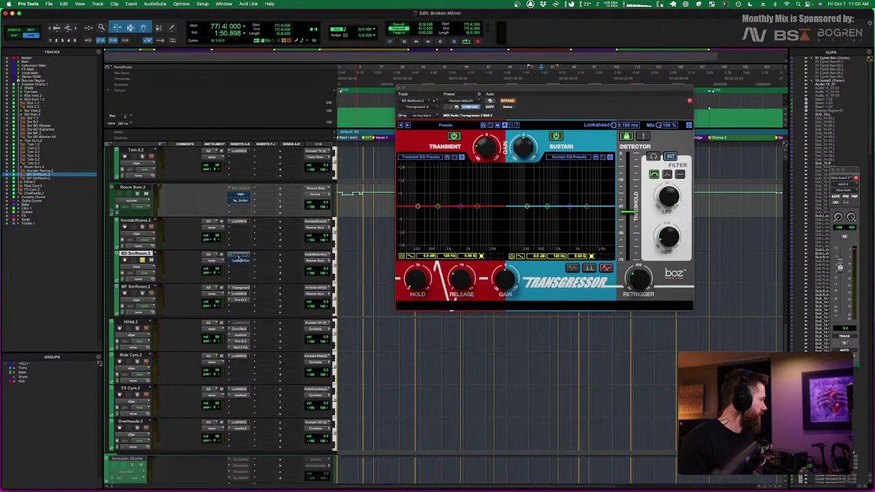
key(space)
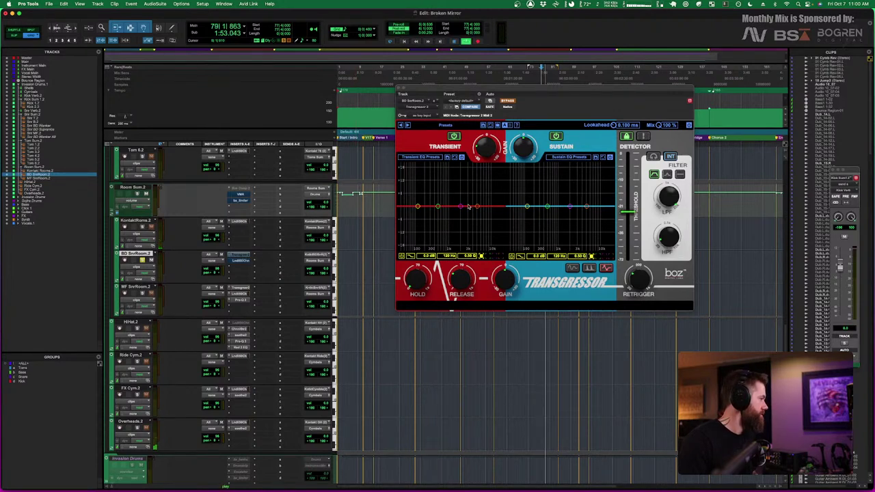
key(space)
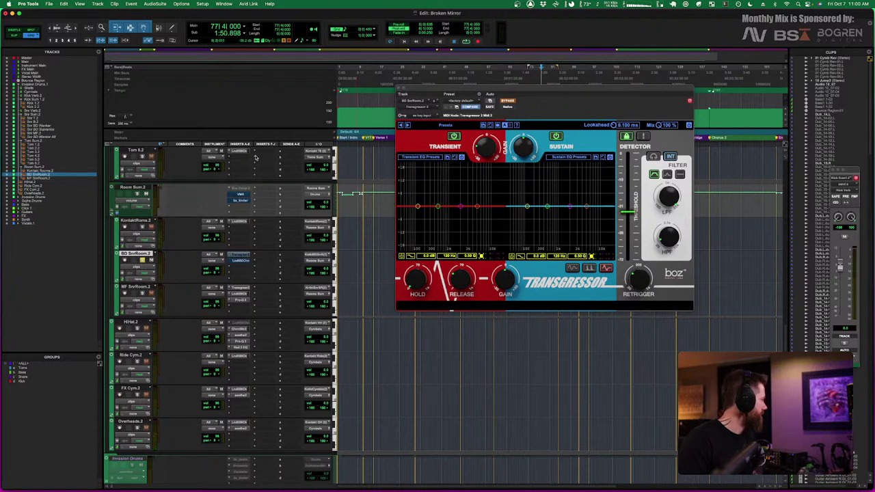
Move the Transgressor window aside, set the playback position to bar 6 in the intro, and audition the unprocessed snare room
drag(503, 93, 636, 178)
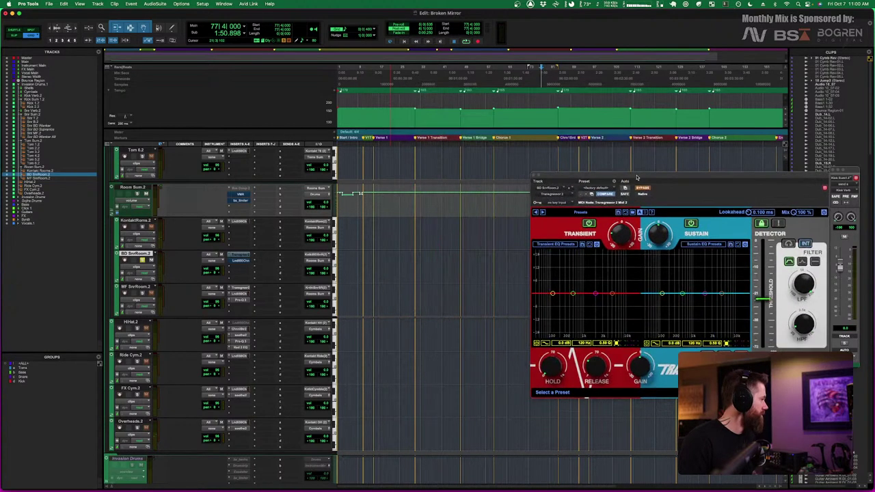
click(351, 163)
key(space)
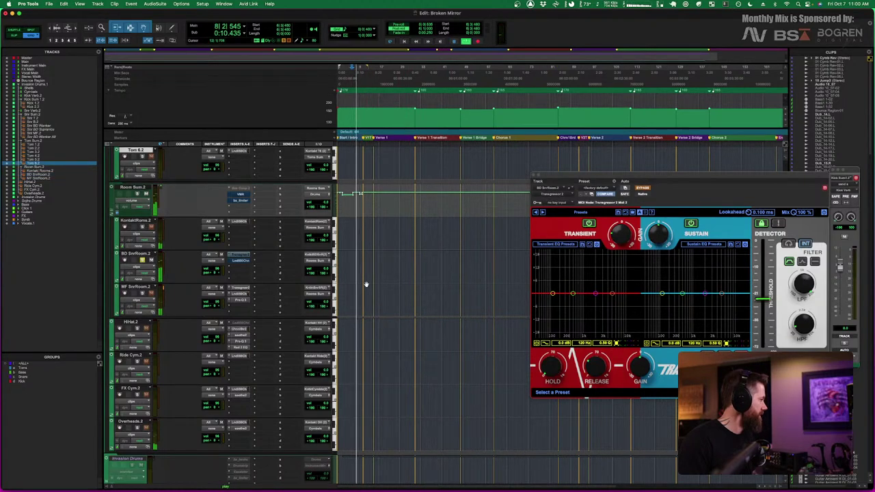
key(space)
Re-enable the Transgressor on BD SnrRoom.2, audition the snare room from bar 6, and close the plugin
drag(690, 176, 583, 157)
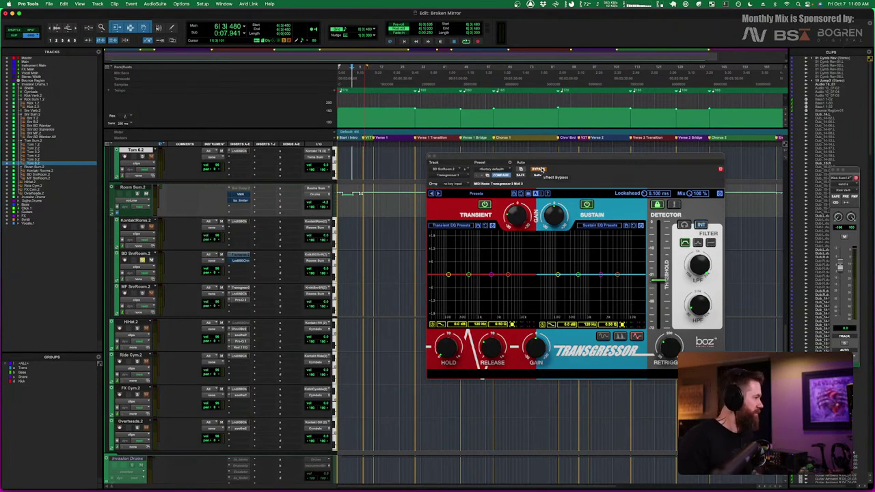
click(538, 170)
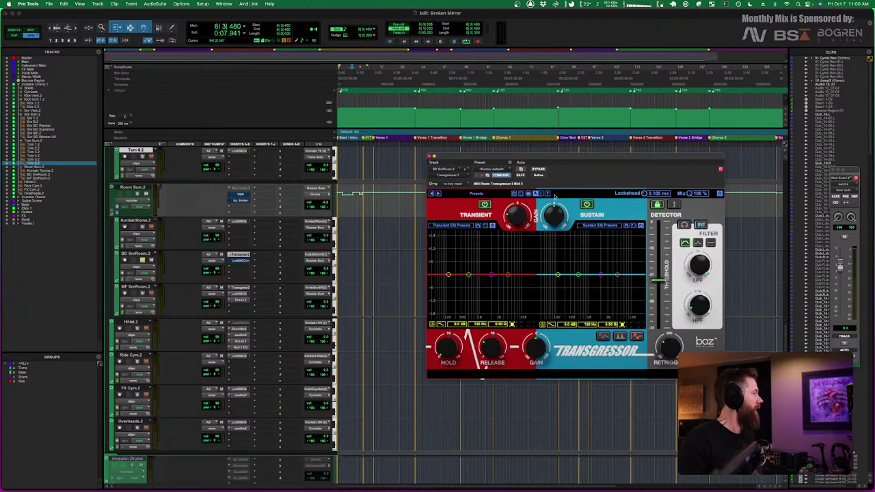
key(space)
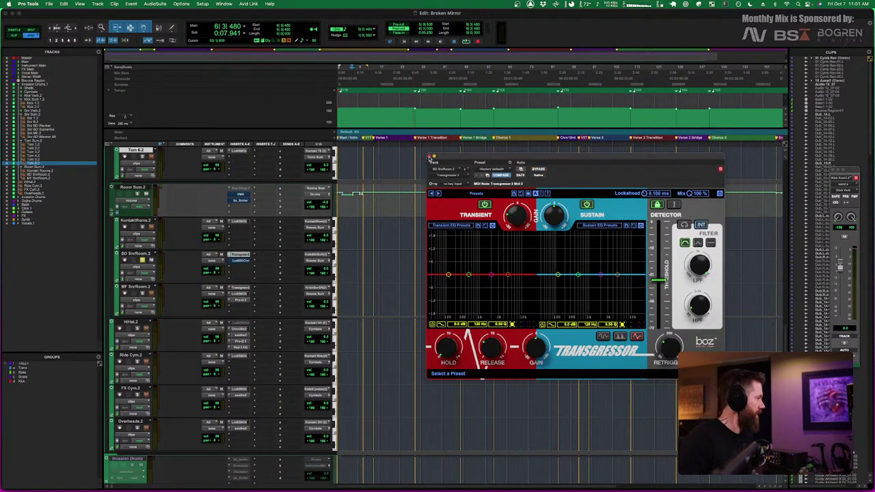
click(429, 157)
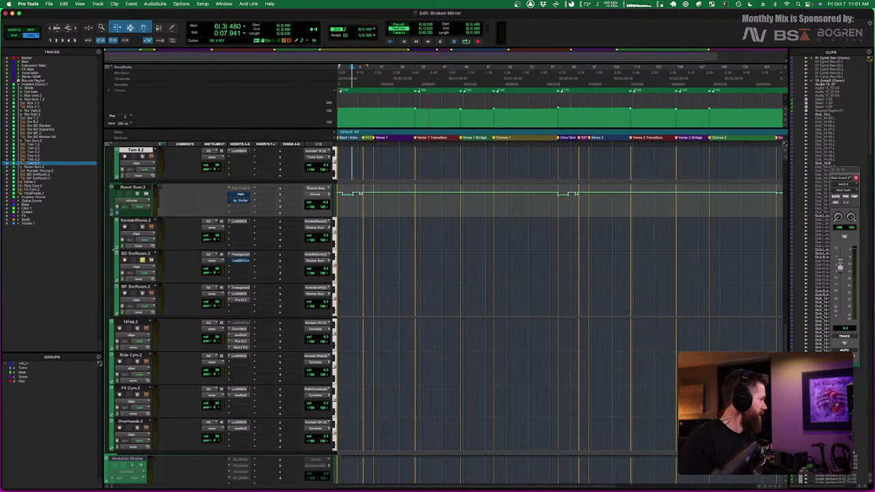
Re-enable the Lindell 50 Channel on BD SnrRoom.2, audition the snare room from bar 6, and close the plugin
click(239, 262)
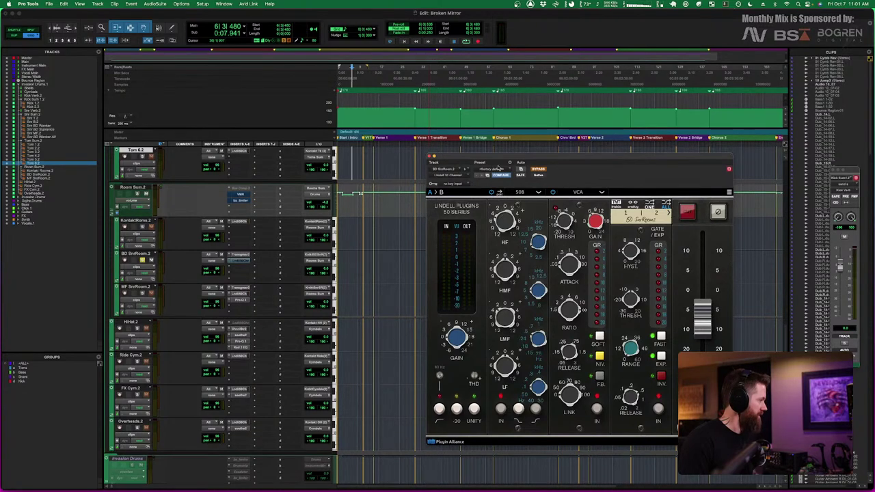
click(538, 168)
key(space)
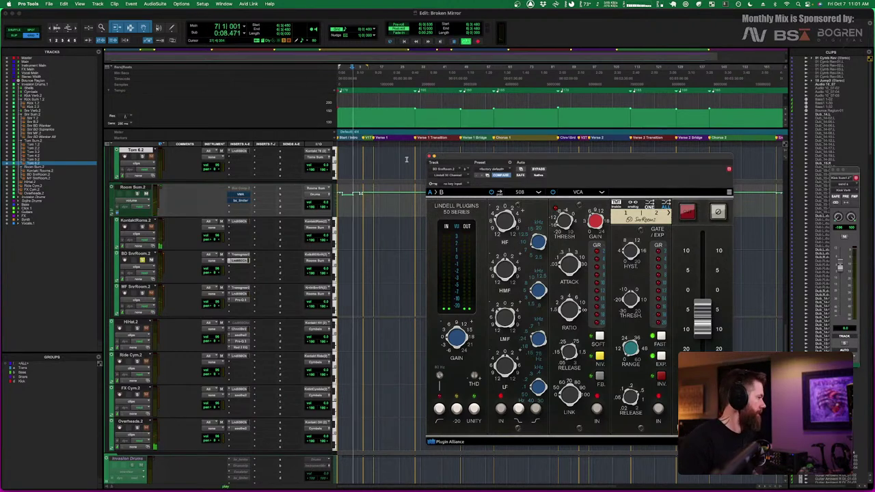
click(429, 158)
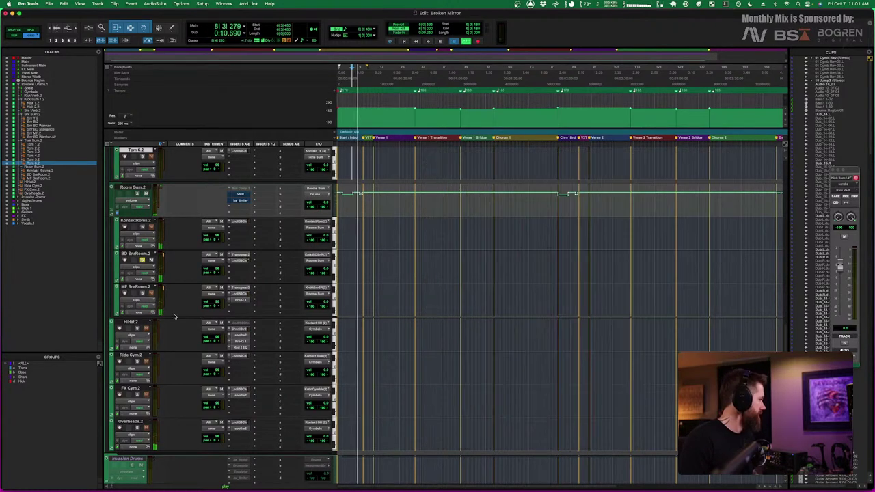
Solo MF SnrRoom.2 with its three inserts bypassed and audition it from bar 6 with the Transgressor window open
click(142, 291)
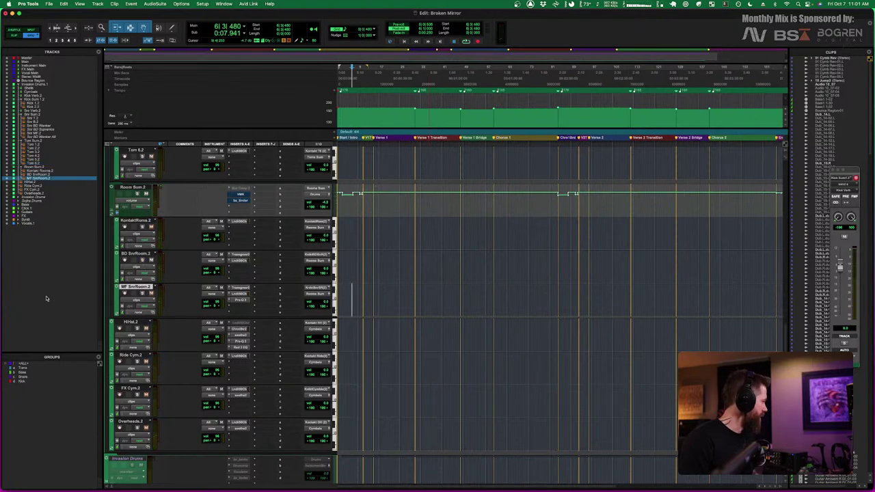
drag(234, 290, 239, 304)
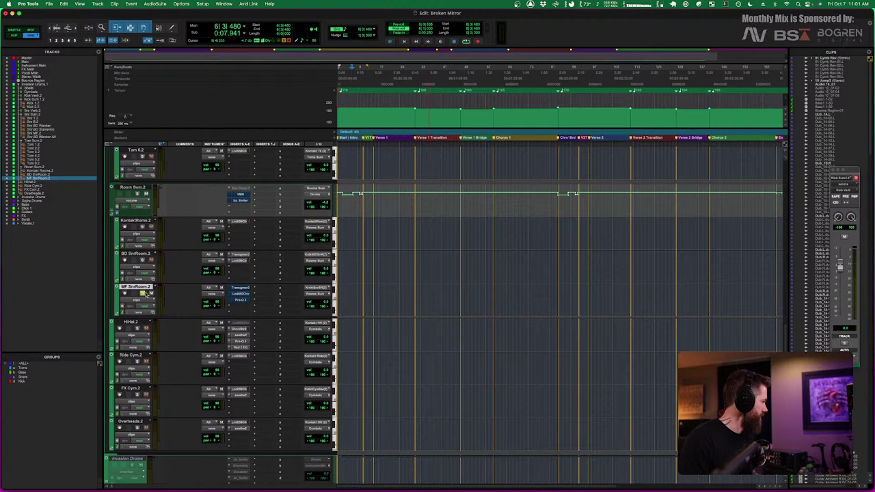
click(240, 290)
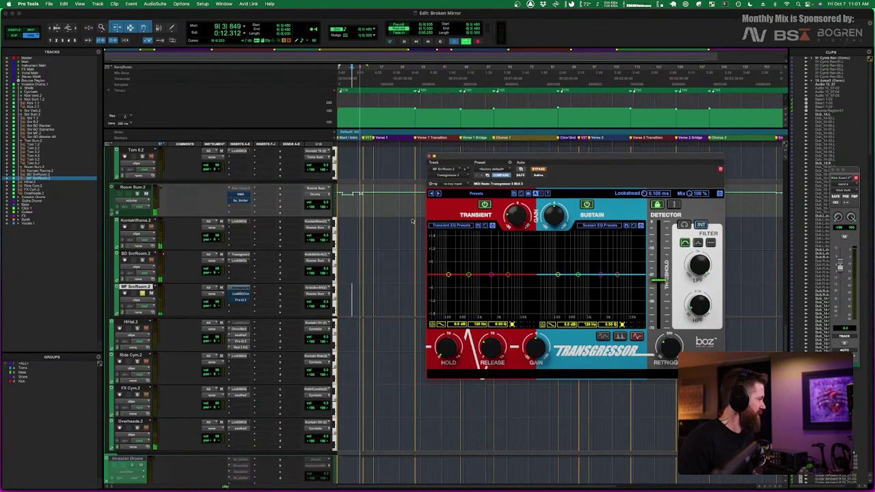
Re-enable the Transgressor on MF SnrRoom.2 during the audition and close its window
click(543, 169)
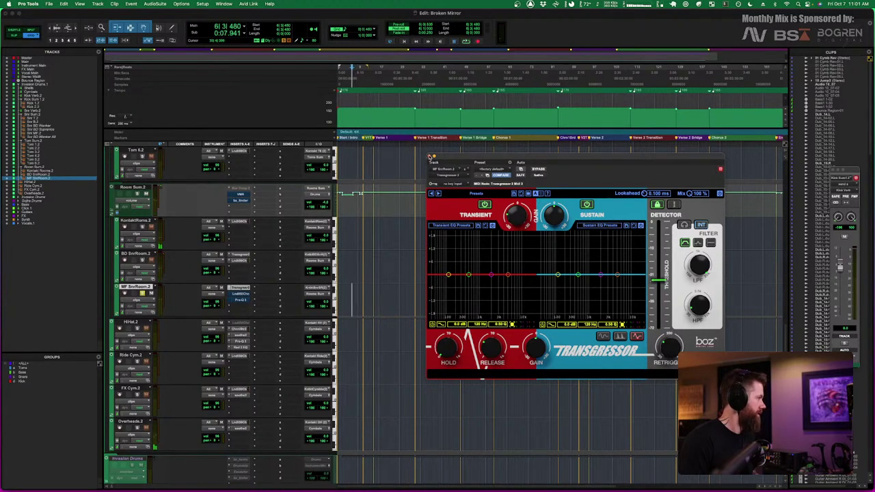
click(429, 157)
key(space)
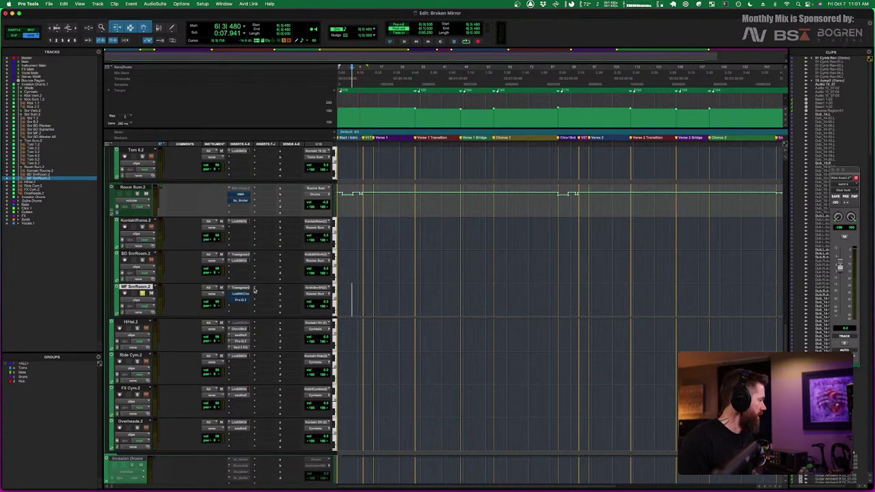
Re-enable the Lindell 50 Channel on MF SnrRoom.2 and toggle its bypass during playback to compare the sound
click(239, 295)
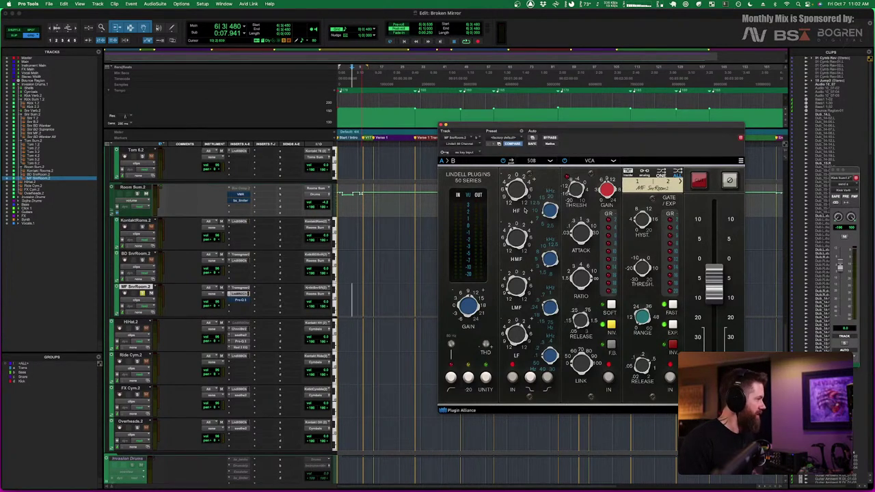
key(space)
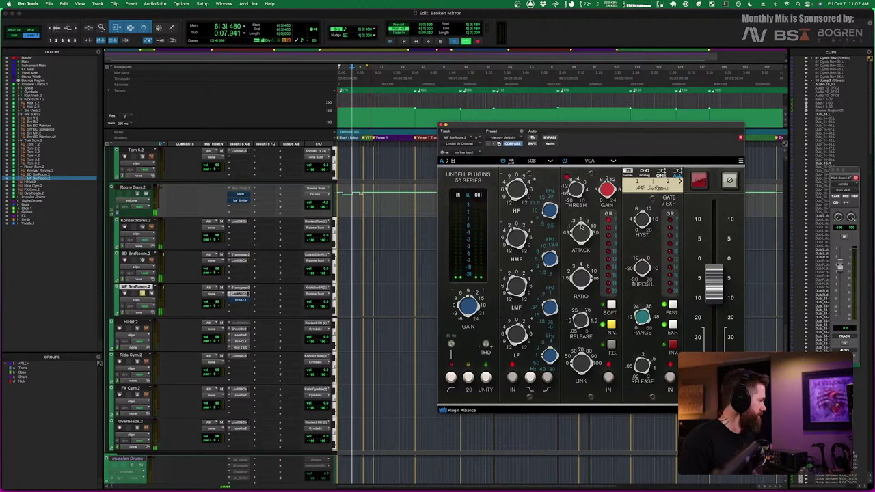
click(550, 138)
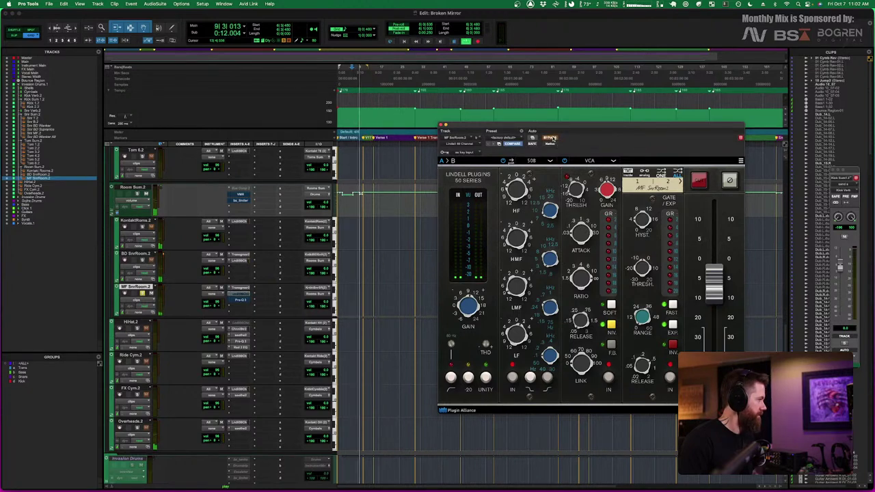
click(550, 138)
click(550, 138)
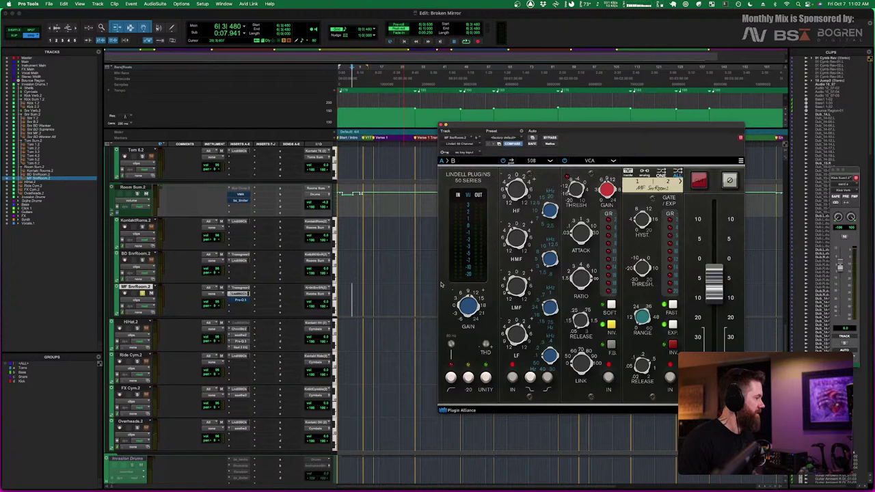
Re-enable Pro-Q 3 on MF SnrRoom.2, audition the track with the EQ, then close the plugin and unsolo the track
click(240, 302)
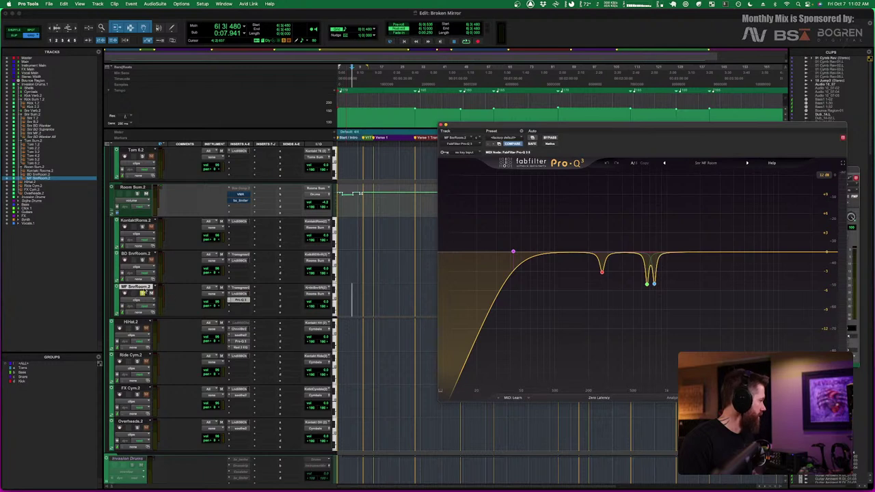
mouse_move(645, 276)
key(space)
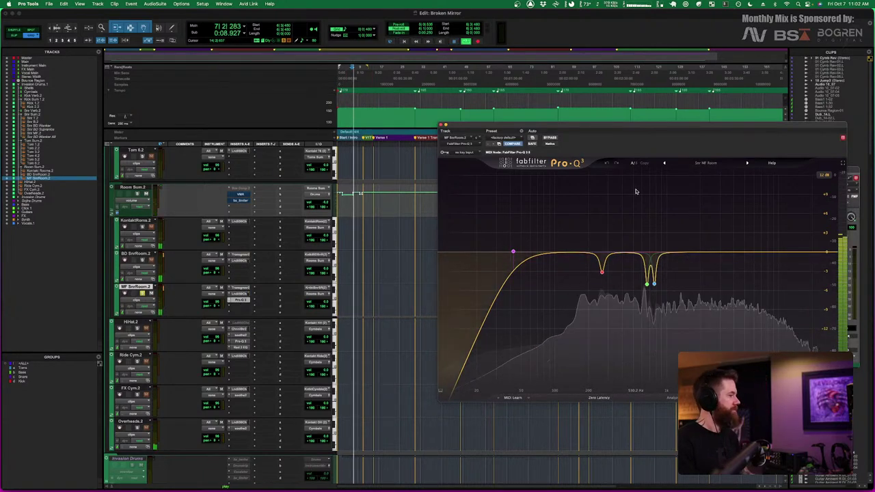
click(441, 126)
key(space)
click(141, 293)
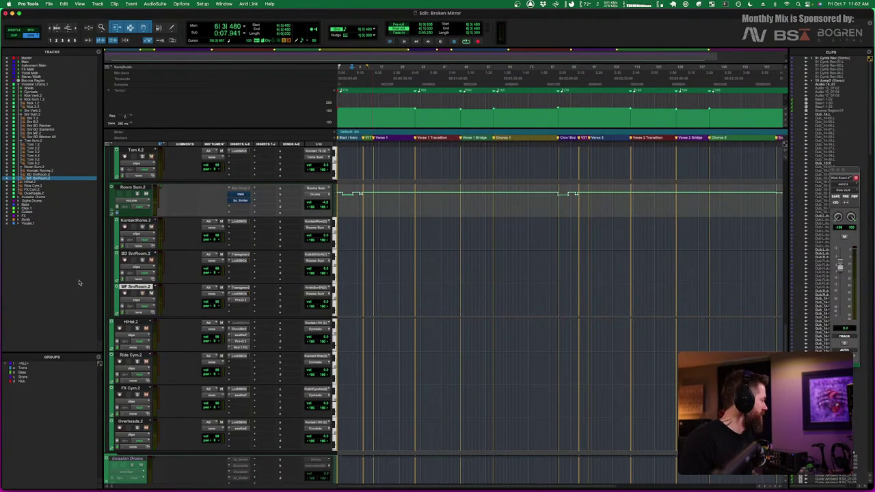
Open the bypassed Virtual Mix Rack on Room Sum.2 and examine its FG-N and FG-Stress module settings
click(127, 187)
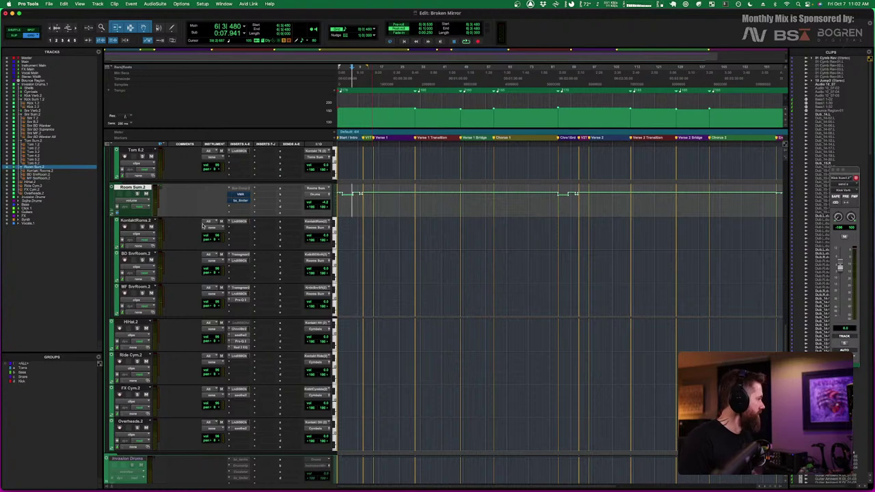
click(240, 195)
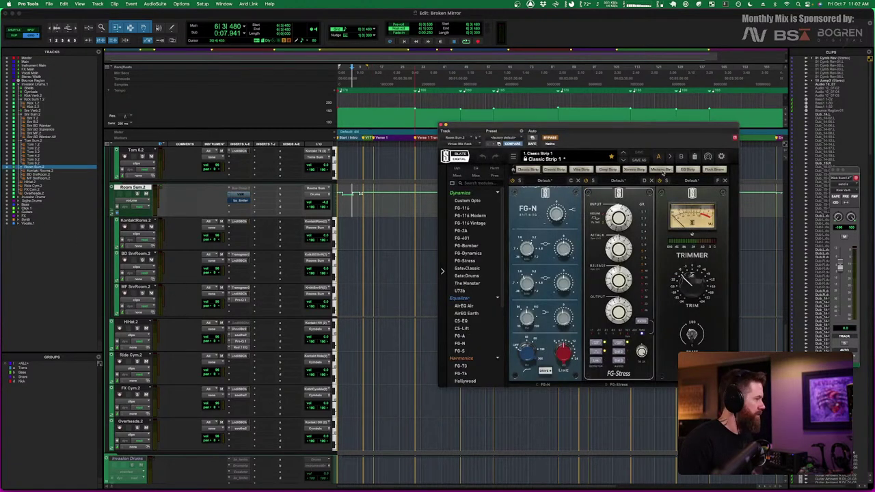
drag(627, 132, 627, 129)
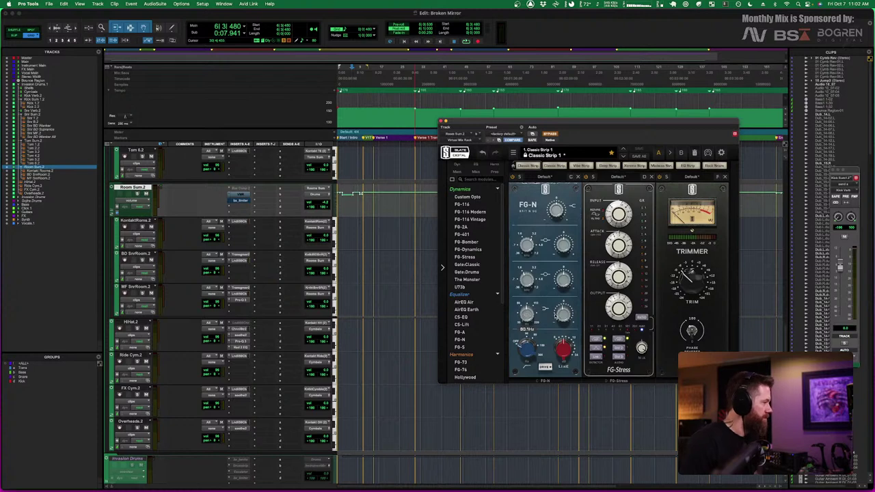
mouse_move(562, 313)
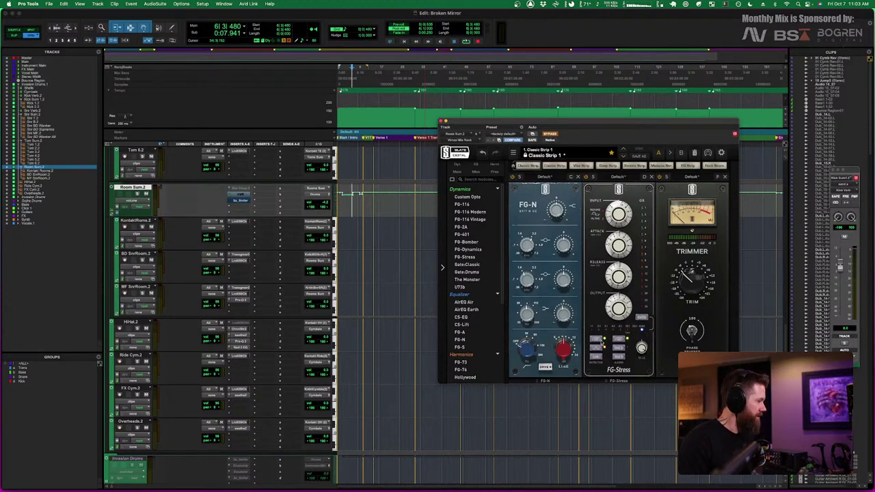
mouse_move(640, 347)
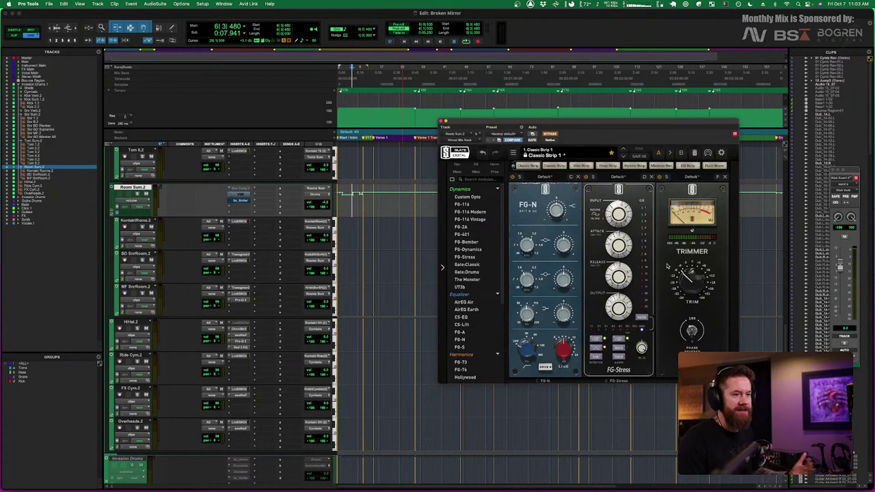
Solo Room Sum.2 and audition the combined rooms from bar 6, re-enabling the Virtual Mix Rack during playback
key(space)
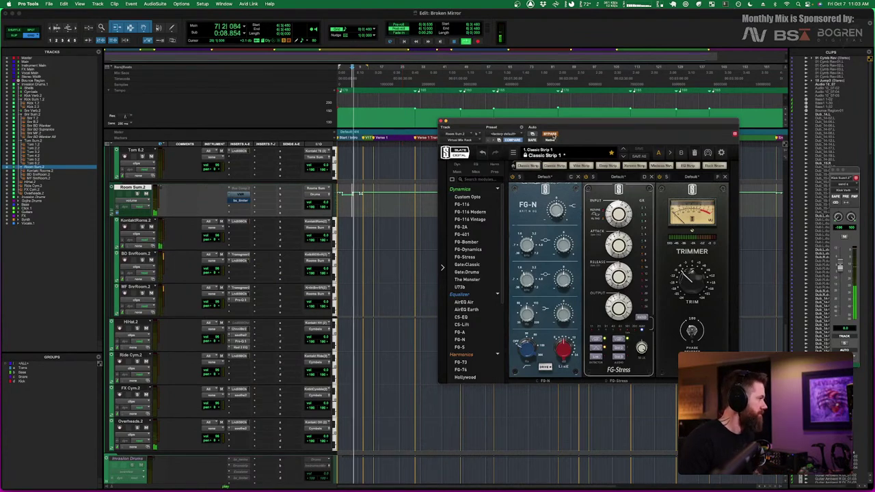
key(space)
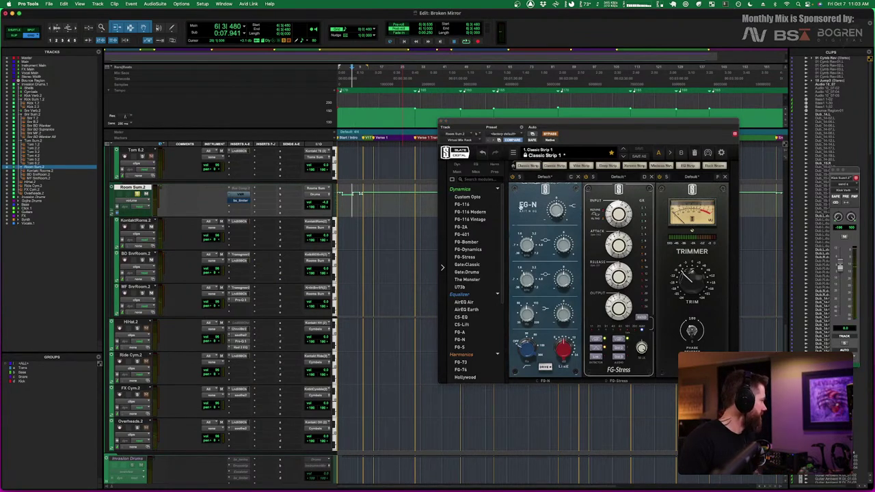
key(space)
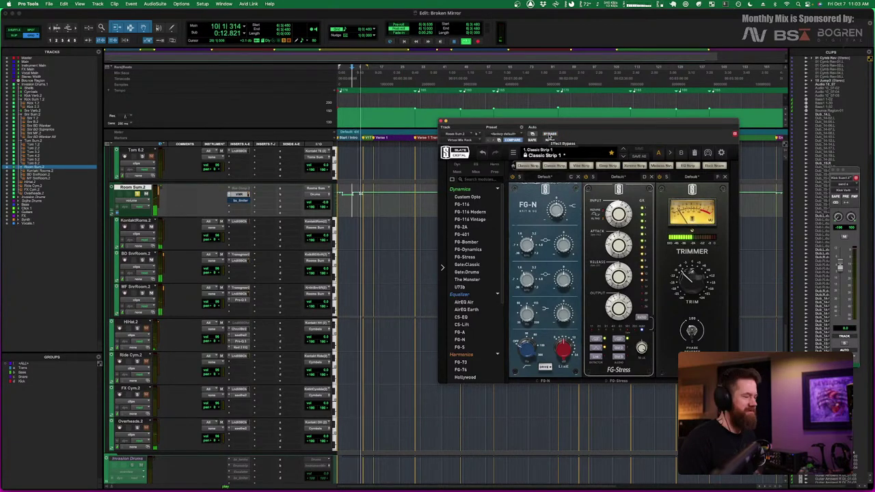
key(space)
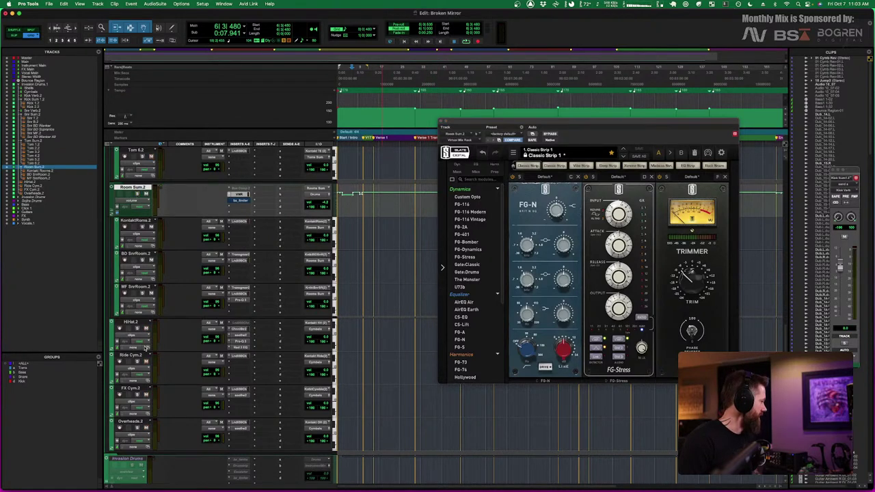
Close the Virtual Mix Rack, open the SSL Channel Strip 2 on HiHat.2, and examine its EQ bands and dynamics settings
scroll(145, 348, down, 2)
click(134, 287)
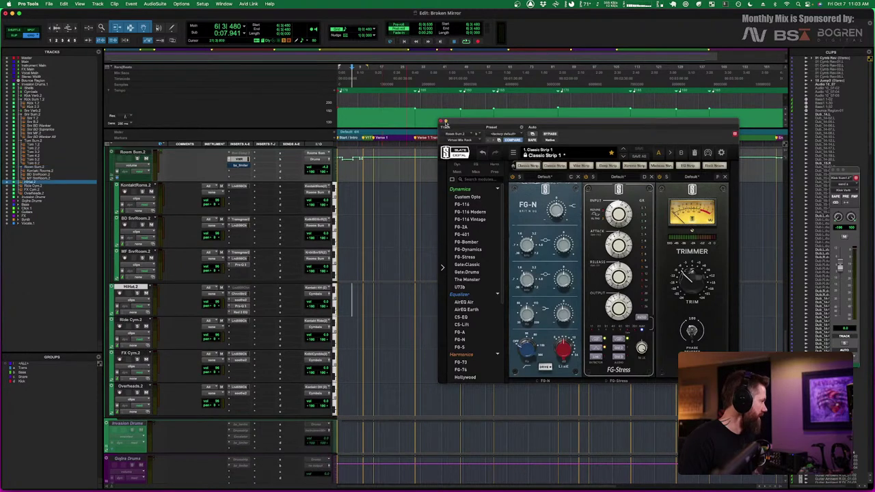
click(444, 122)
click(239, 294)
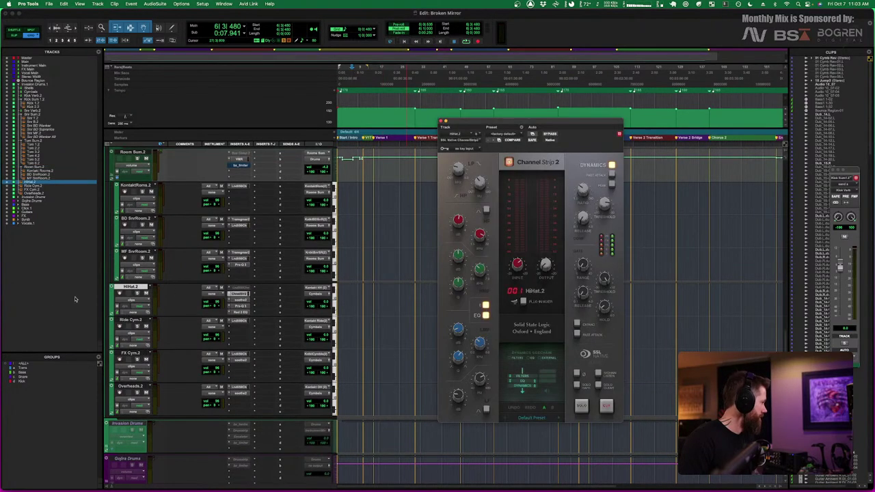
drag(554, 125, 534, 73)
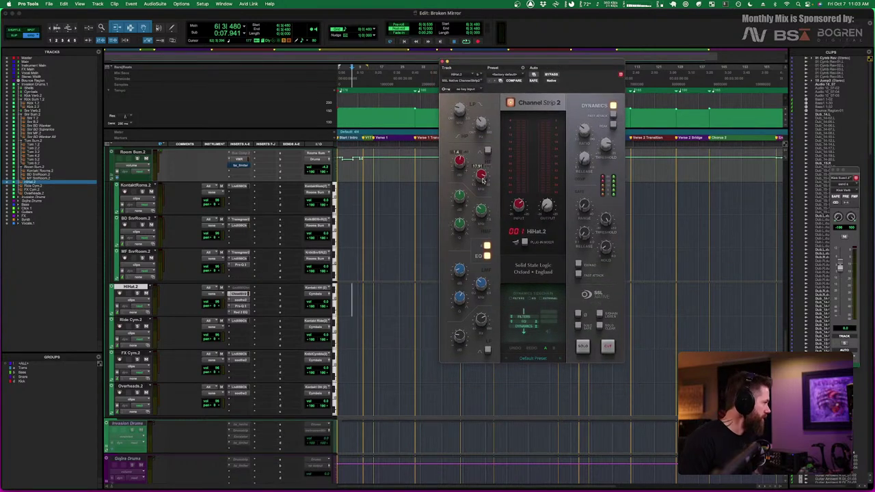
mouse_move(475, 171)
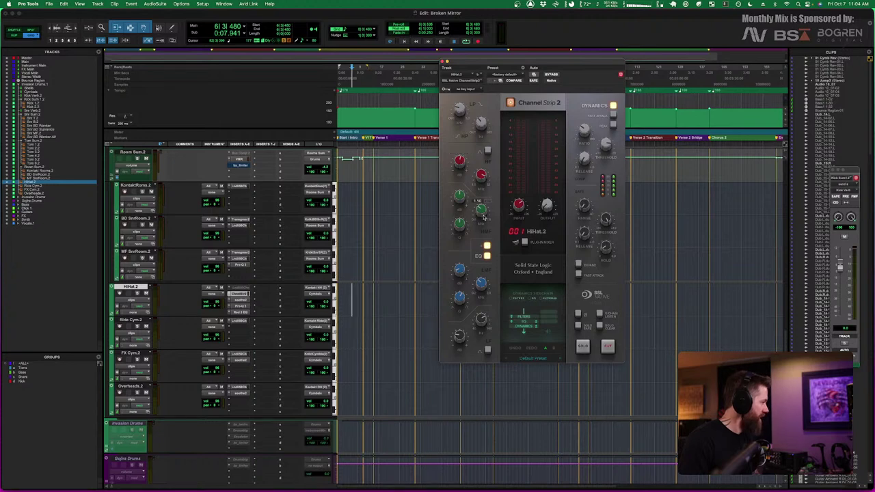
mouse_move(462, 197)
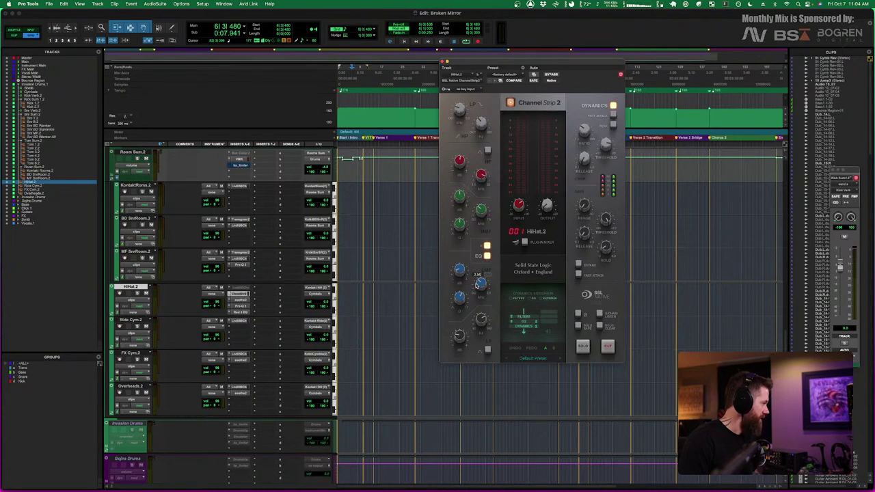
mouse_move(479, 289)
mouse_move(458, 270)
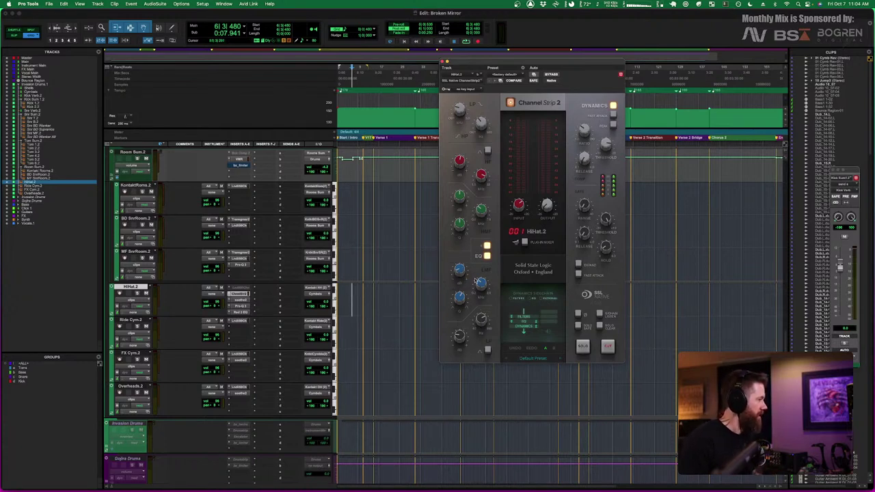
mouse_move(582, 128)
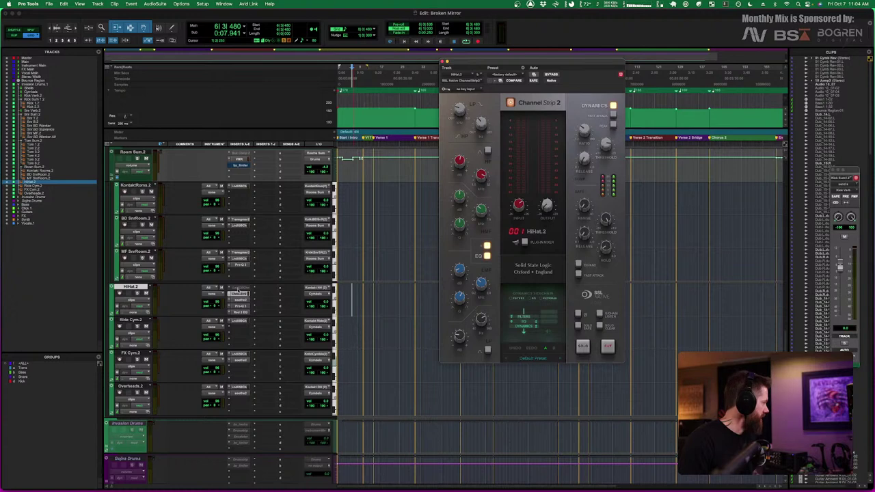
Open soothe2 on HiHat.2, move its window fully into view, and look up its Harsh hi-hat preset among the Drums presets
click(238, 301)
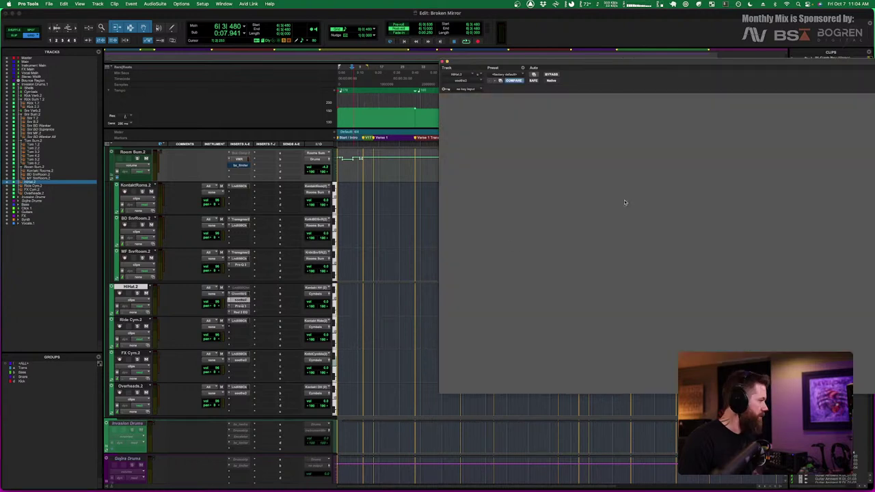
drag(708, 65, 535, 71)
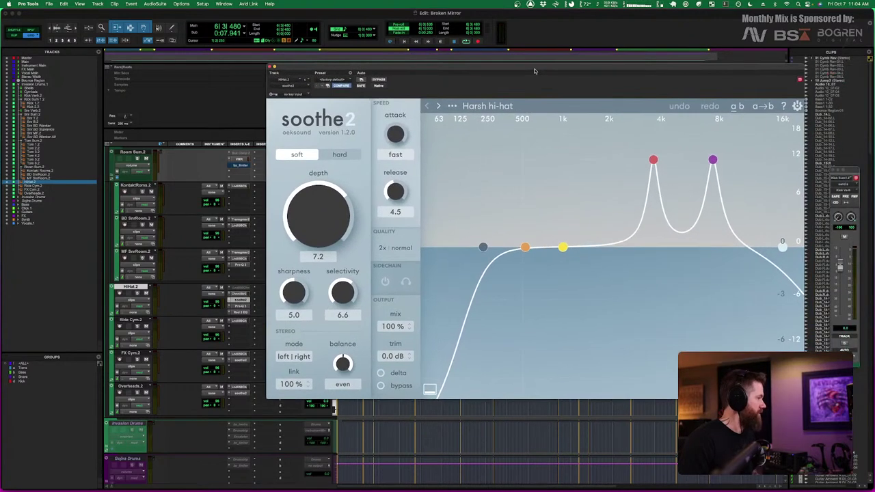
click(499, 107)
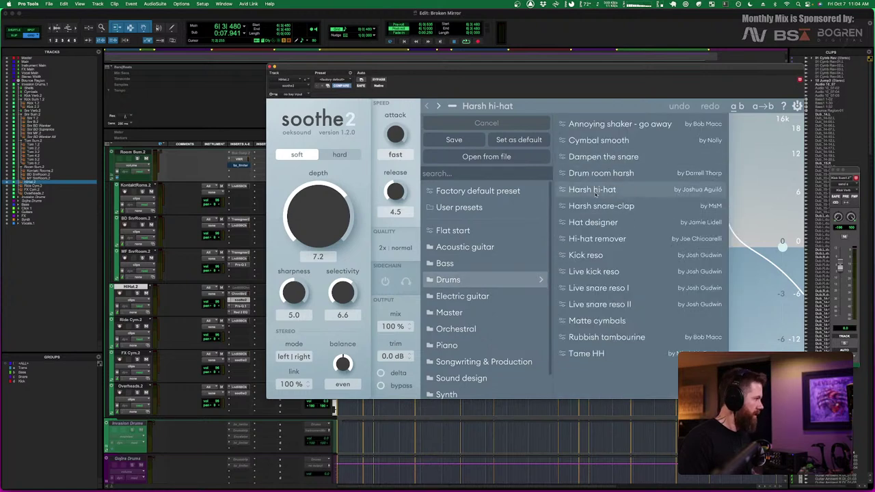
click(416, 176)
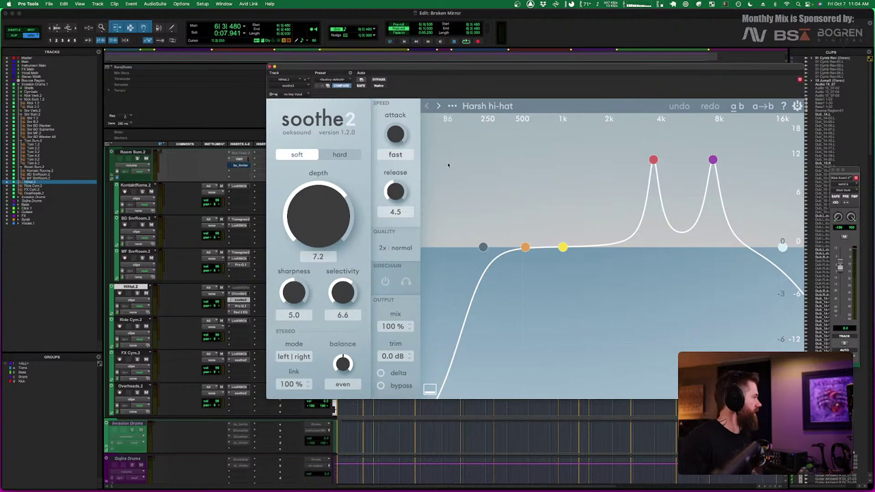
Close soothe2, open FabFilter Pro-Q 3 on HiHat.2, examine its narrow EQ cuts, and close it
click(270, 68)
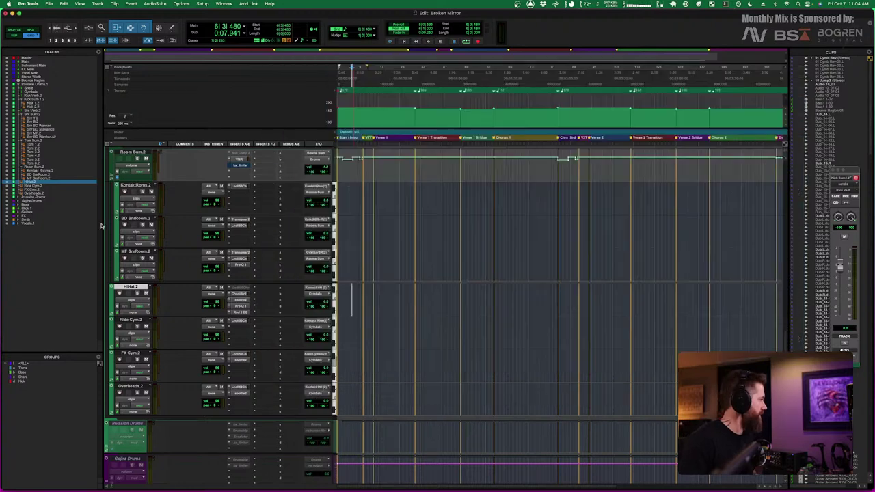
click(240, 308)
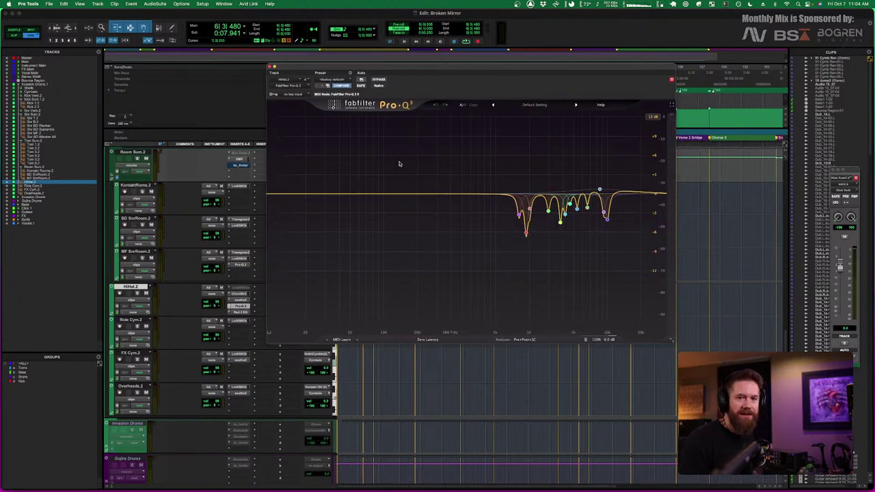
click(272, 68)
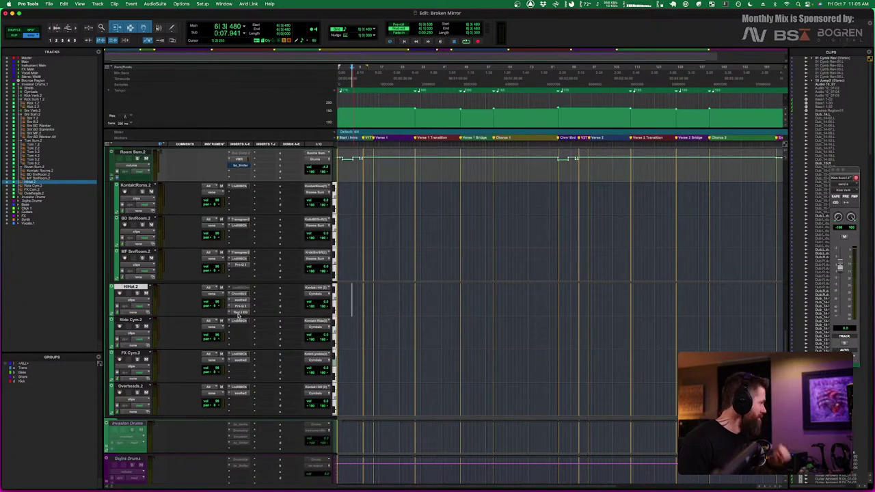
Open the Red 2 EQ on HiHat.2, move its window clear of the inserts, examine its band settings, and close it
click(239, 312)
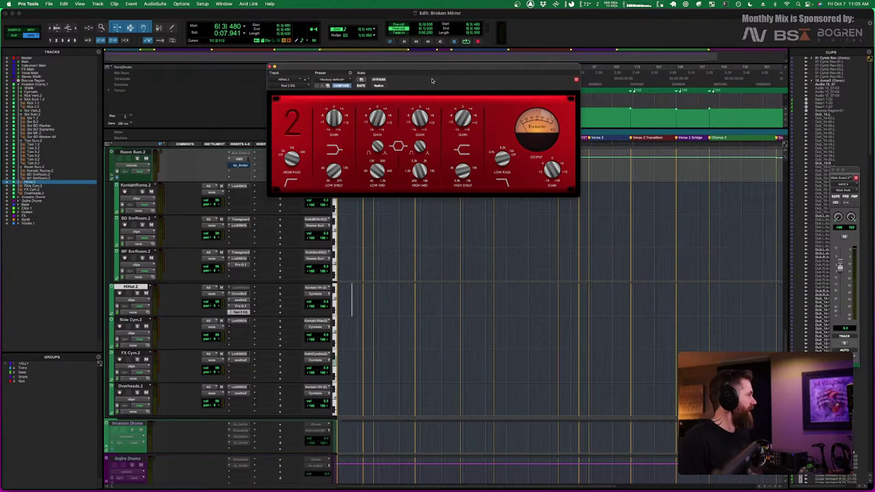
drag(432, 70, 574, 128)
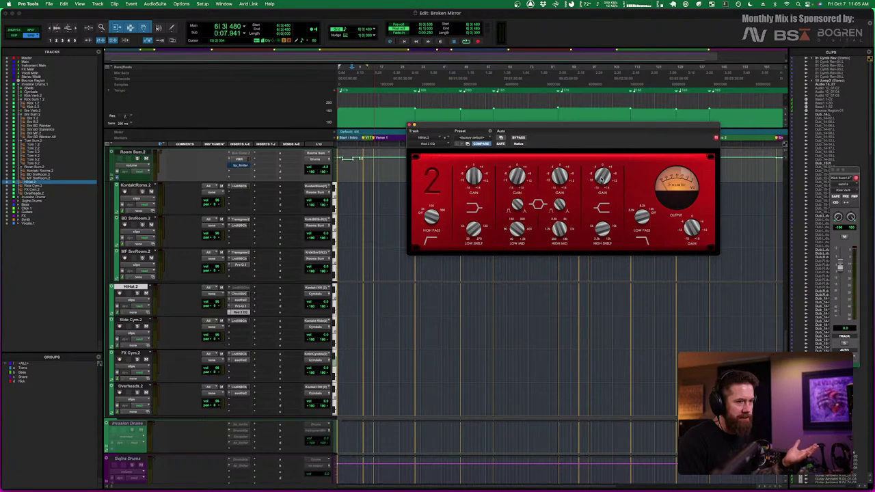
click(410, 126)
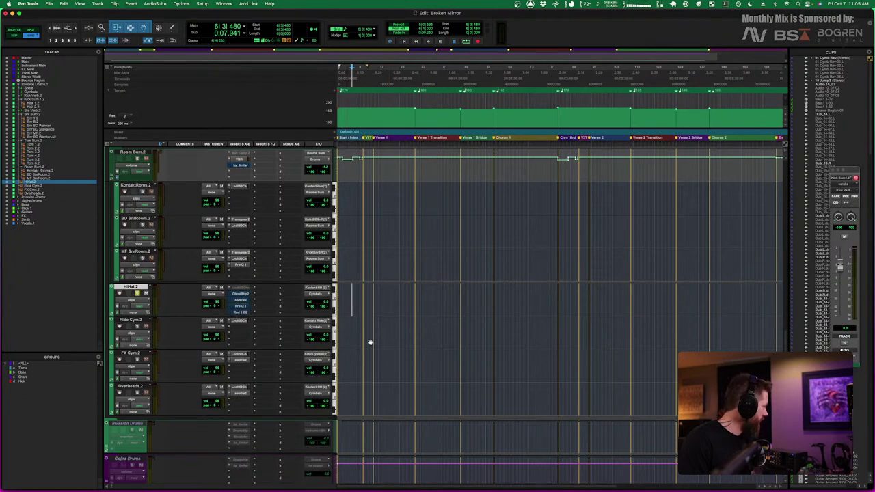
Audition the soloed HiHat.2 with its plugin chain bypassed, moving the playback start from bar 6 to 3|2|000
key(space)
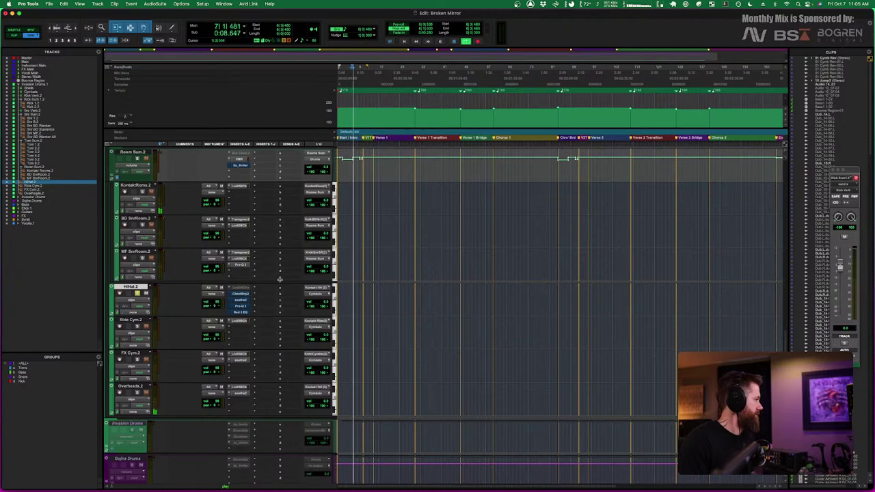
key(space)
scroll(354, 250, up, 1)
scroll(354, 250, up, 10)
scroll(354, 250, down, 1)
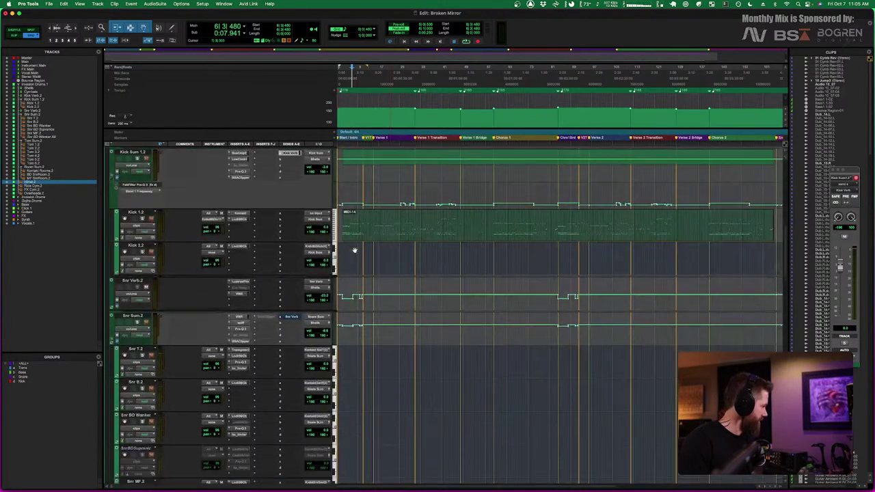
click(342, 285)
scroll(355, 353, down, 10)
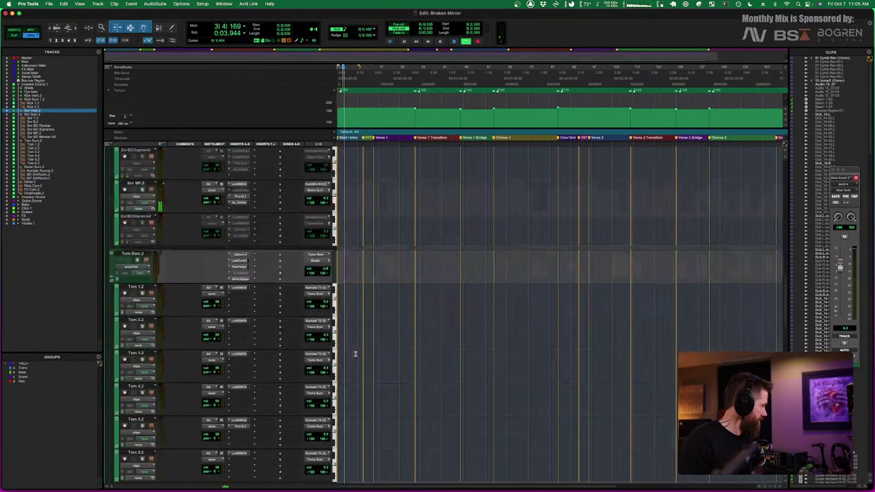
scroll(355, 354, down, 6)
scroll(355, 353, up, 2)
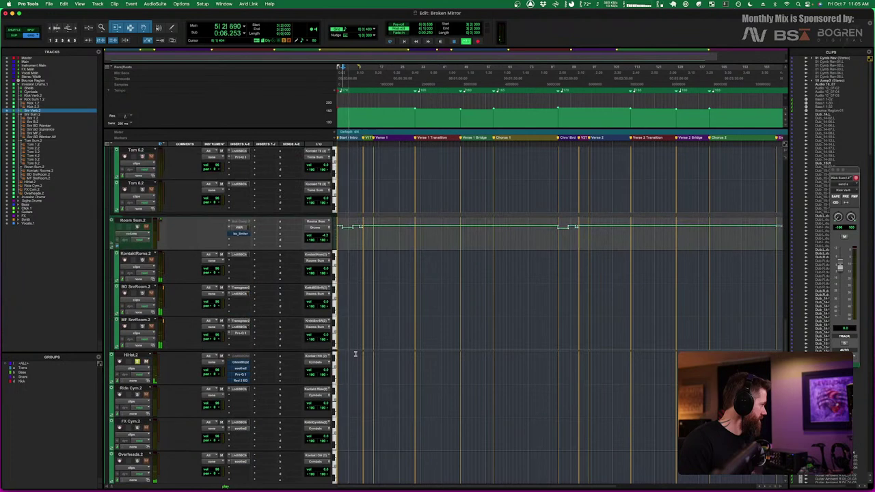
scroll(355, 354, down, 4)
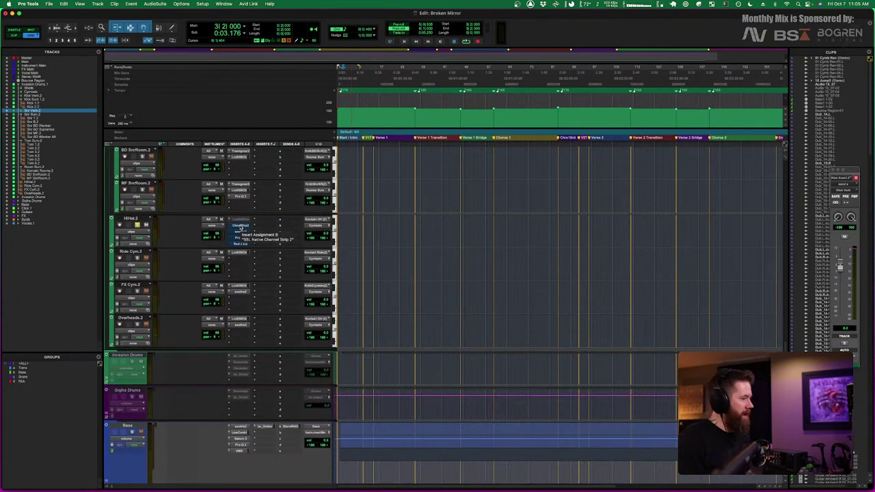
Open the SSL Channel Strip 2 on HiHat.2 and audition it from 3|2|000, re-enabling the plugin during playback
click(240, 227)
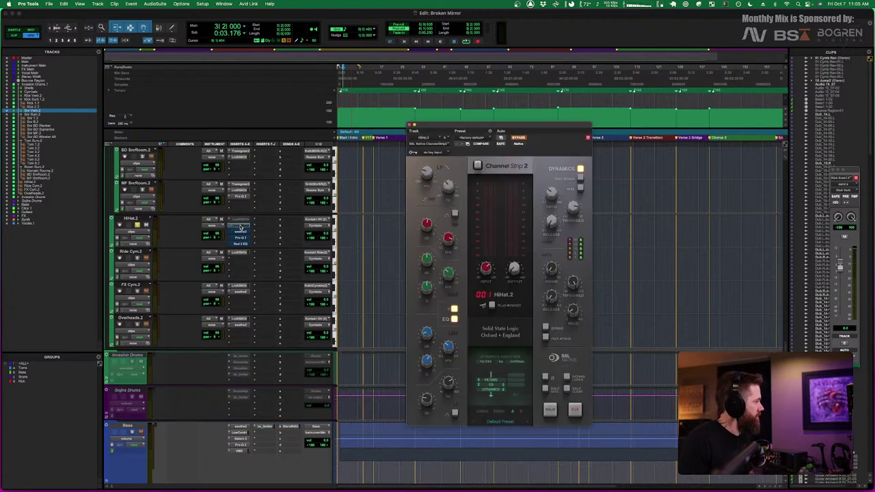
key(space)
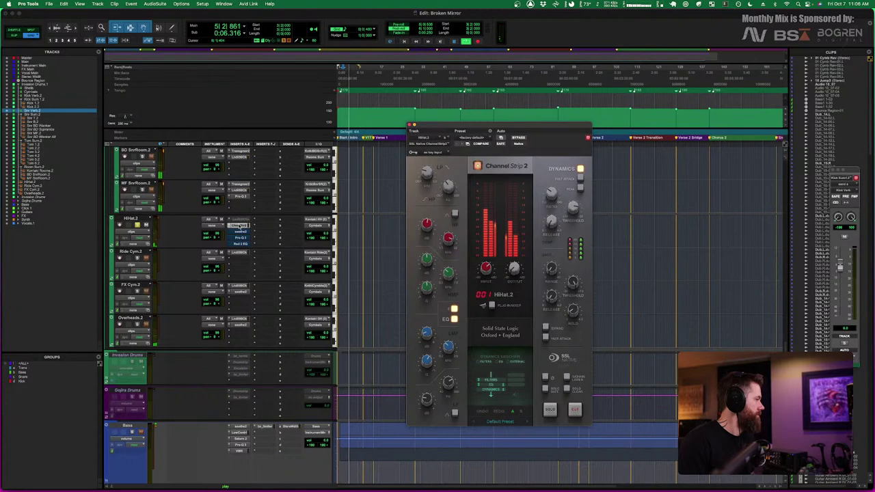
key(space)
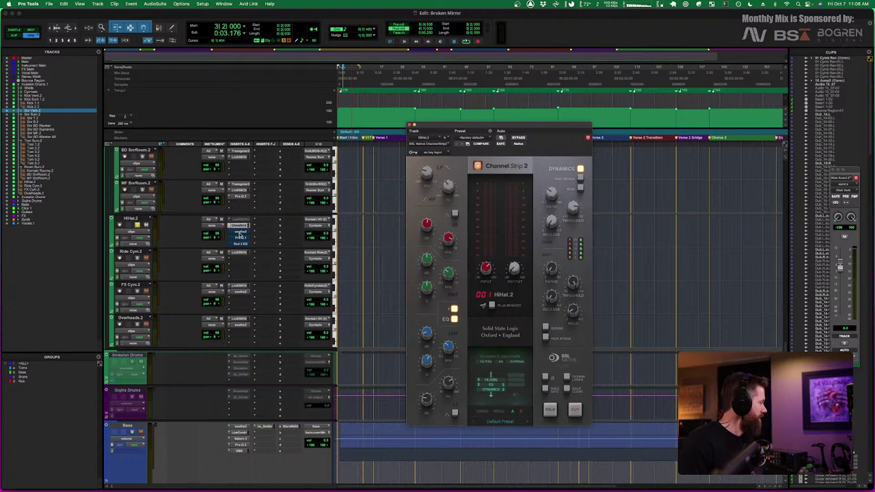
Open soothe2 on HiHat.2, bring its window fully into view, re-enable it during playback from 3|2|000, and close it
click(240, 235)
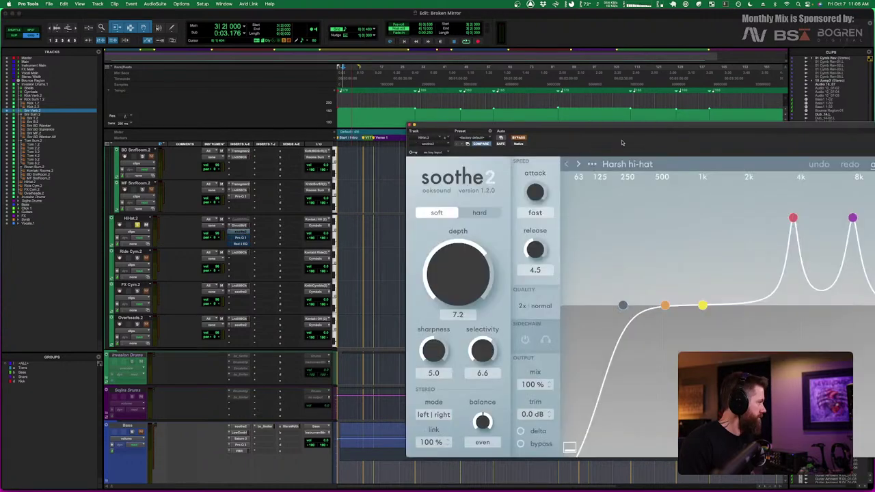
mouse_move(625, 127)
mouse_down()
mouse_move(553, 123)
mouse_move(518, 87)
mouse_up()
key(space)
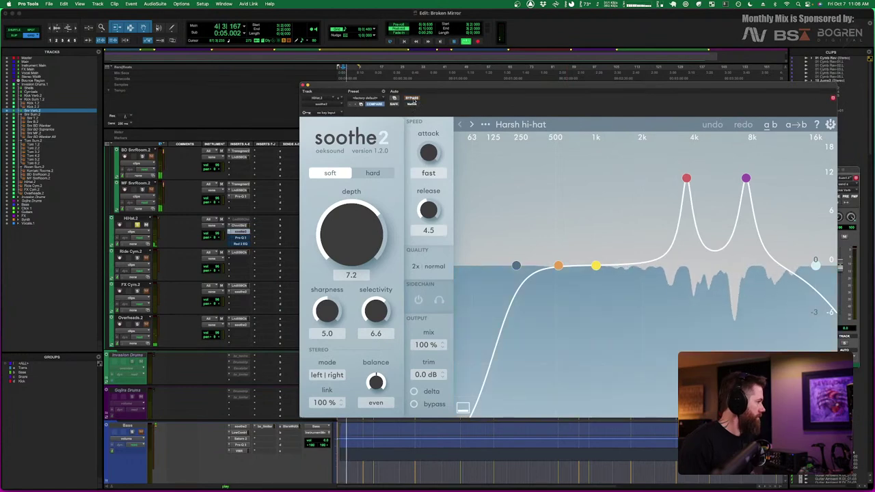
key(space)
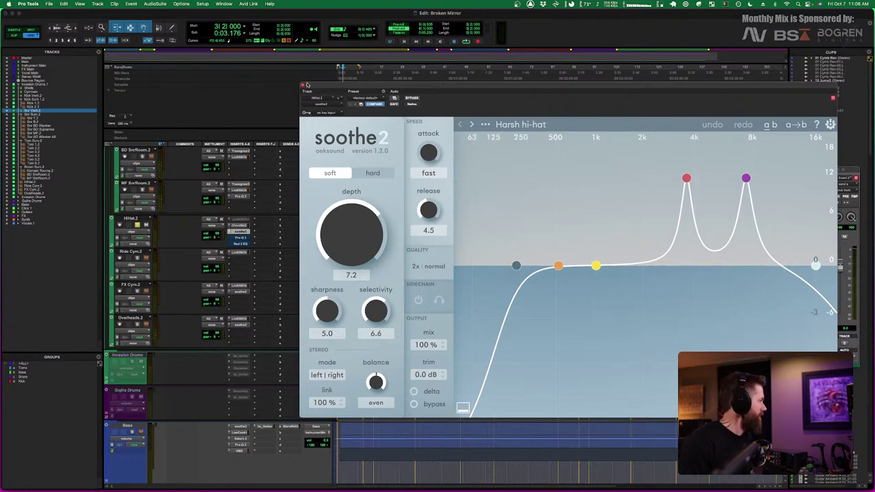
click(302, 85)
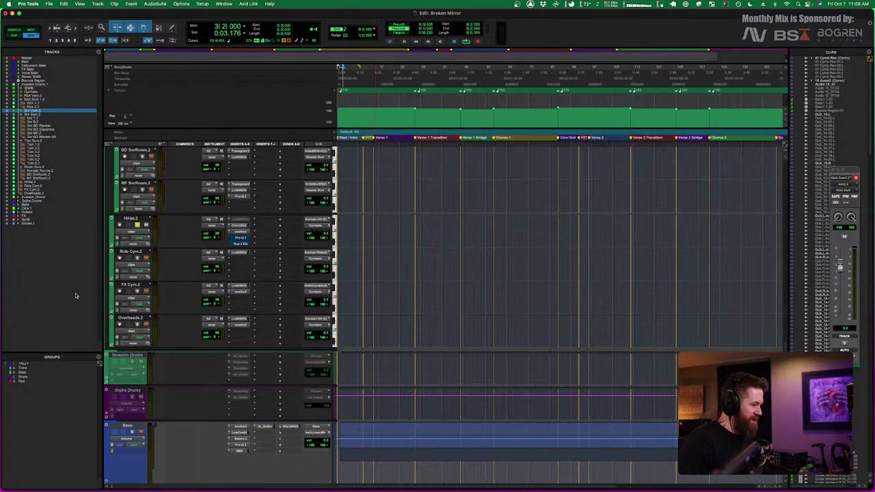
Compare HiHat.2 with Pro-Q 3 bypassed and enabled during playback, leave it enabled, and inspect its cut bands before closing it
click(240, 239)
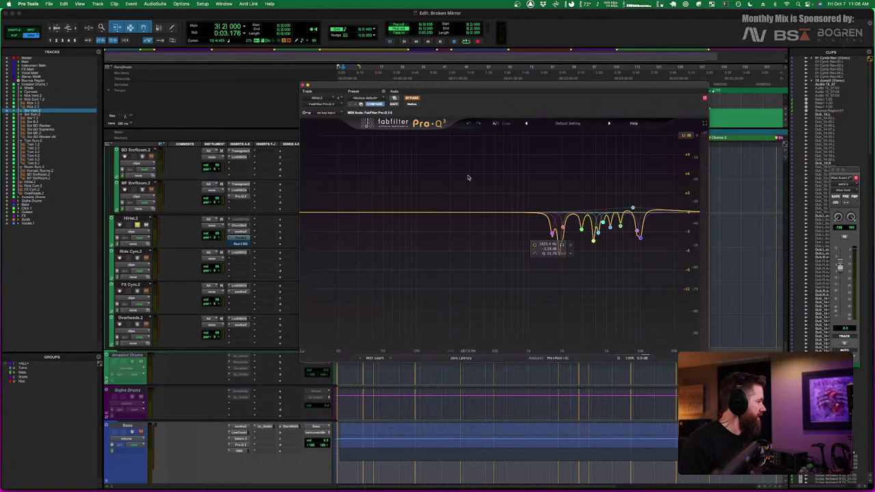
drag(432, 88, 504, 114)
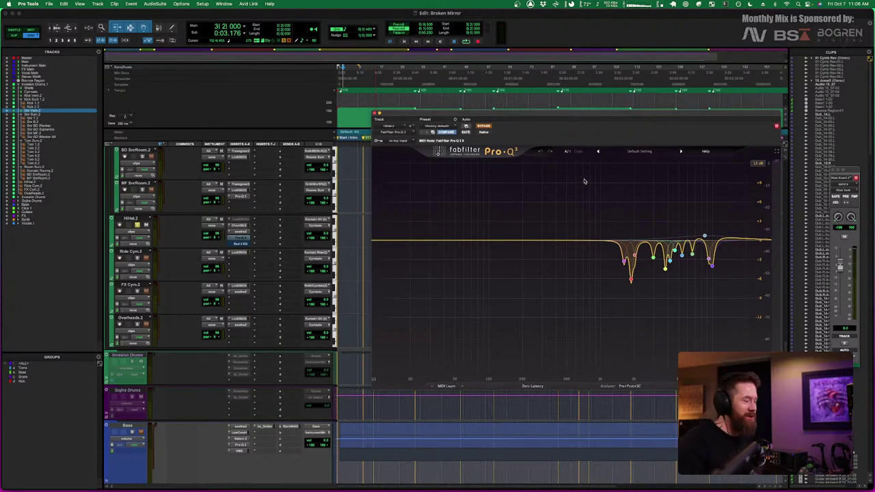
click(483, 127)
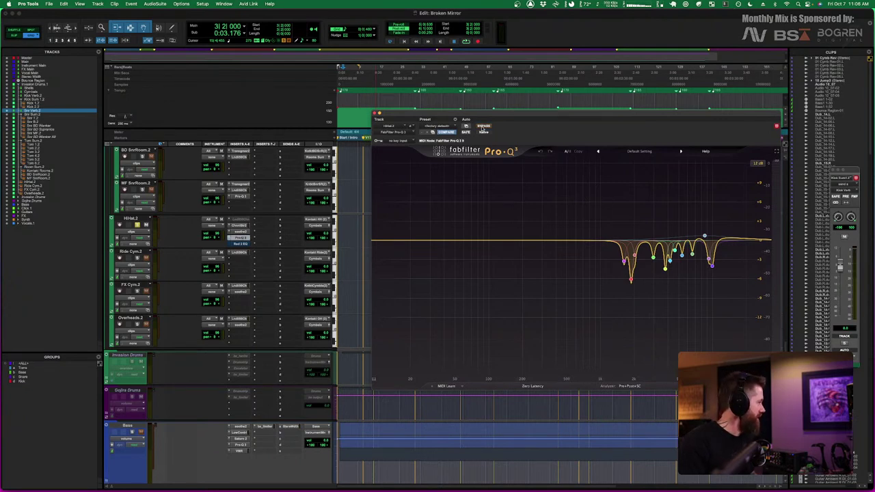
key(space)
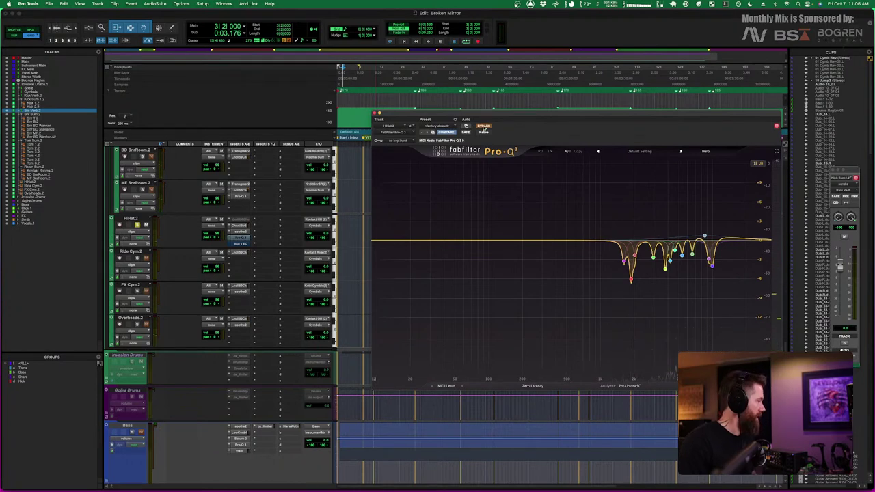
key(space)
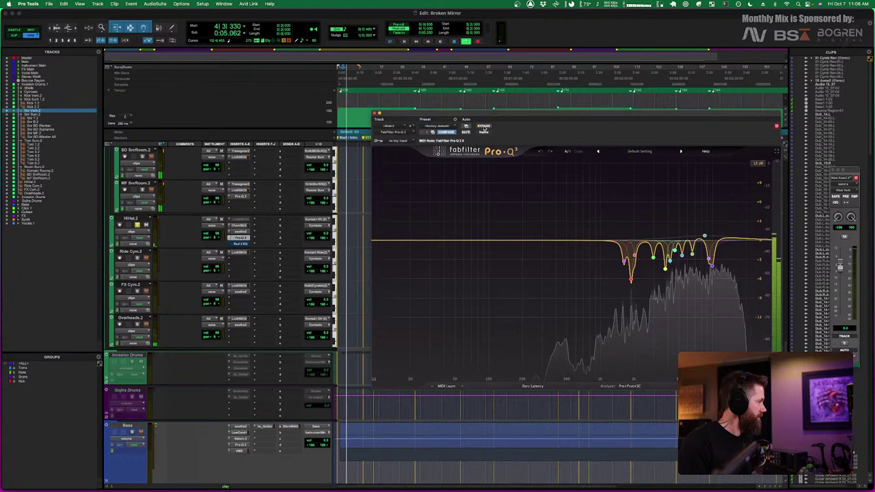
key(space)
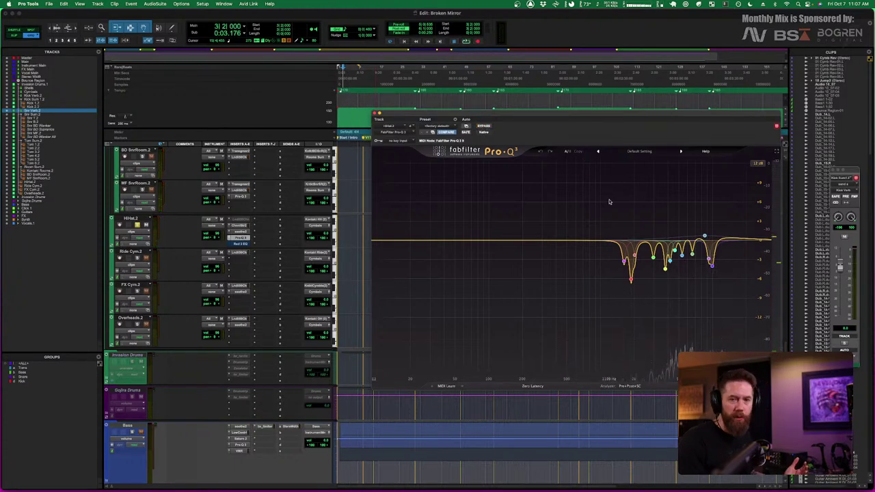
mouse_move(630, 271)
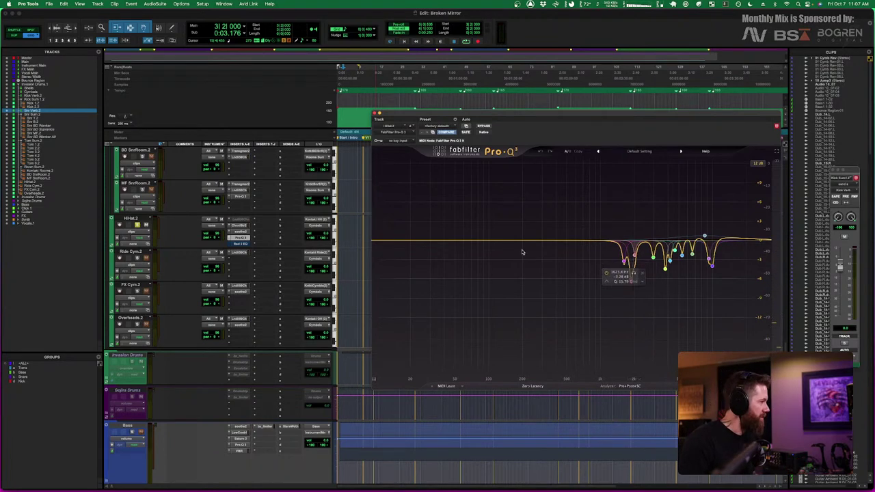
mouse_move(711, 265)
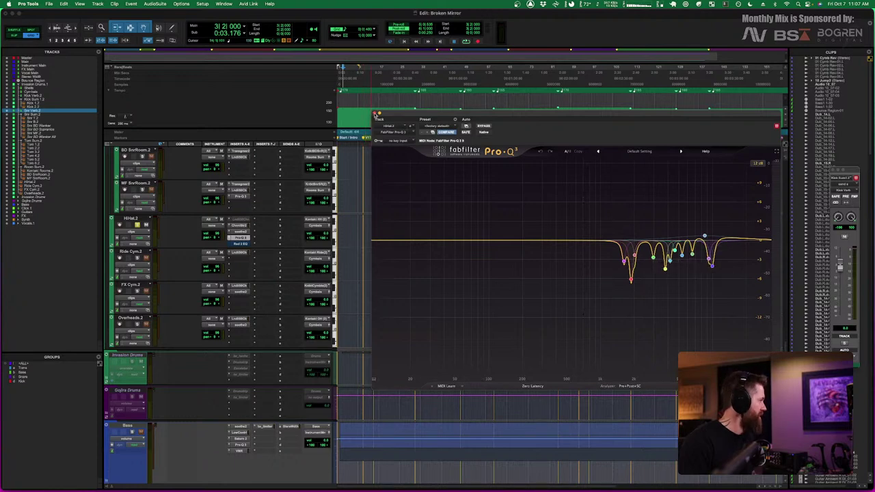
click(374, 114)
Open the Red 2 EQ on HiHat.2 and audition it from 3|2|000, re-enabling the plugin during playback
click(240, 243)
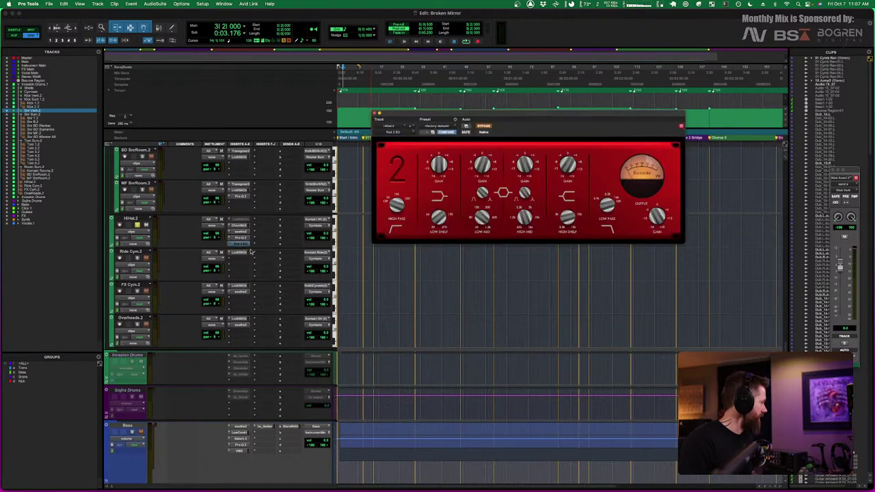
drag(507, 117, 538, 147)
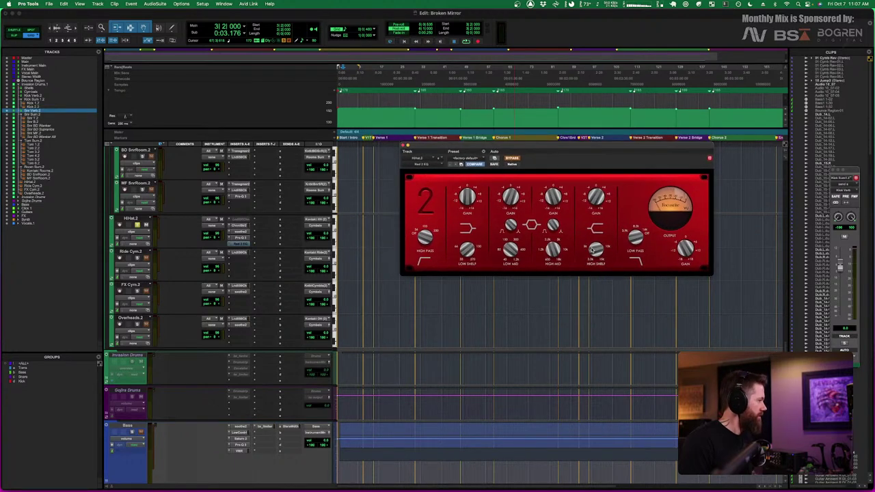
key(space)
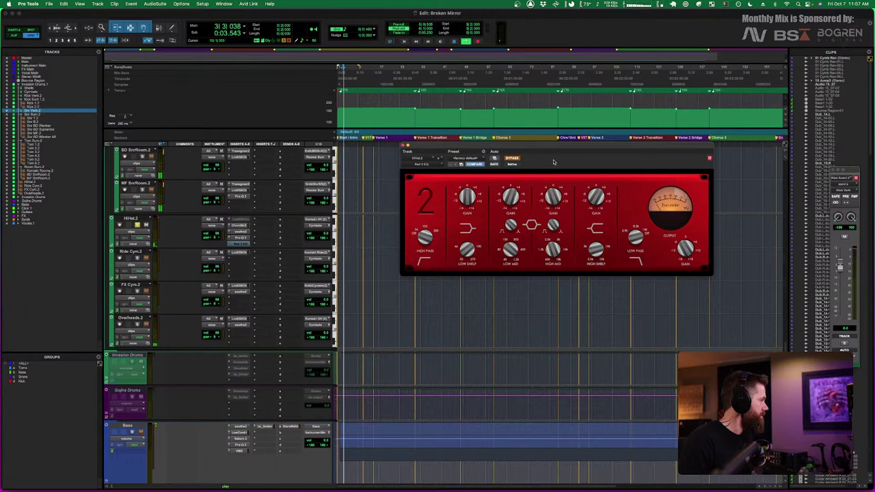
click(515, 159)
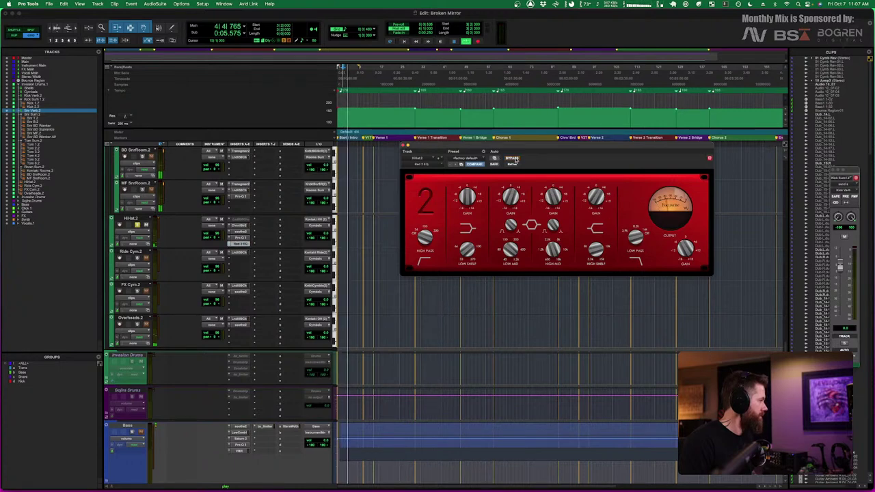
key(space)
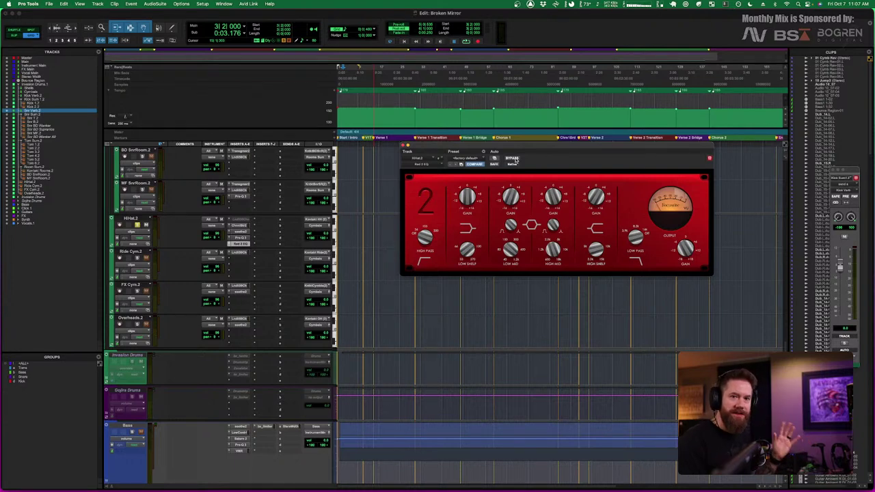
Repeat the bypassed-versus-enabled comparison of the Red 2 EQ on HiHat.2, leave it enabled, and close its window
click(512, 158)
key(space)
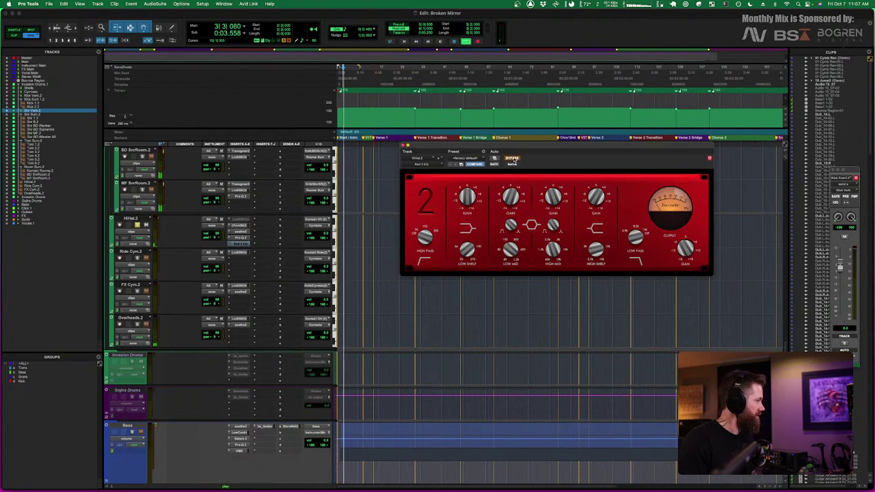
click(513, 158)
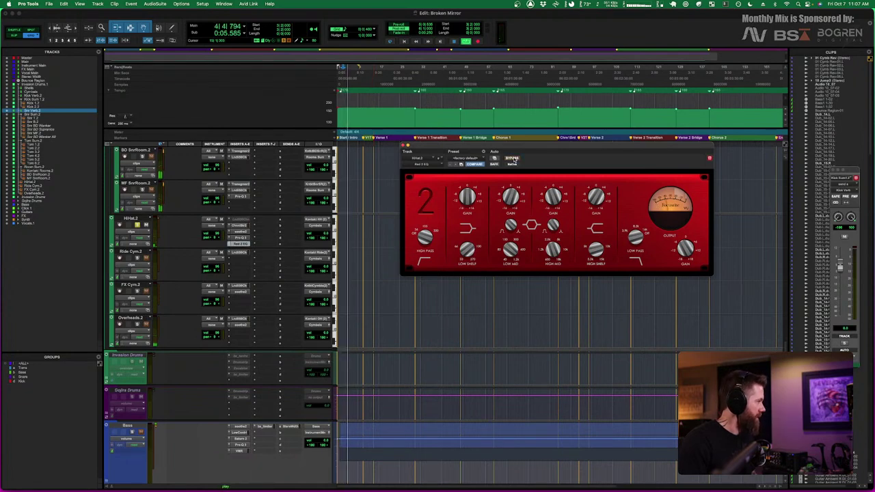
key(space)
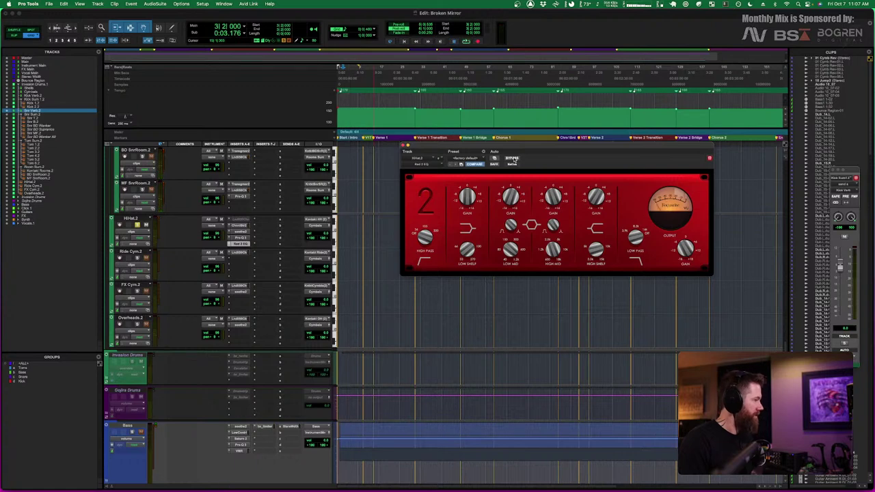
click(402, 146)
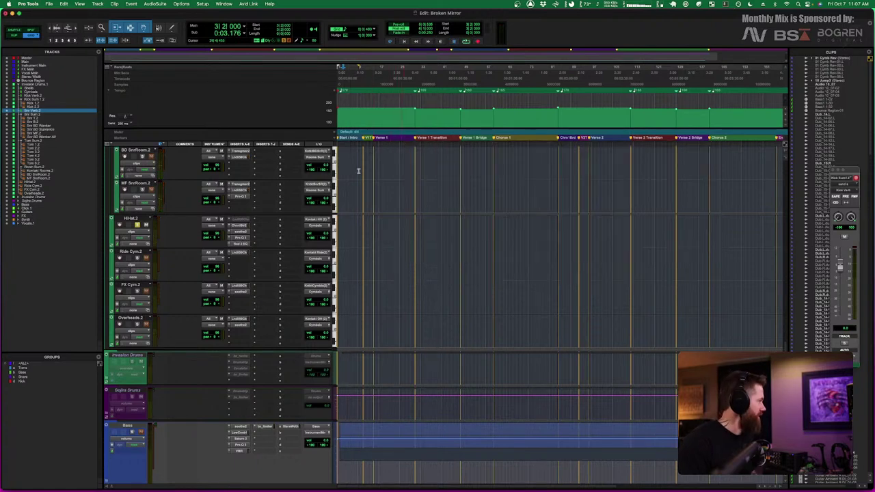
Unsolo HiHat.2 and inspect the Lindell 50 Channel on Ride Cym.2, closing its window when done
click(137, 225)
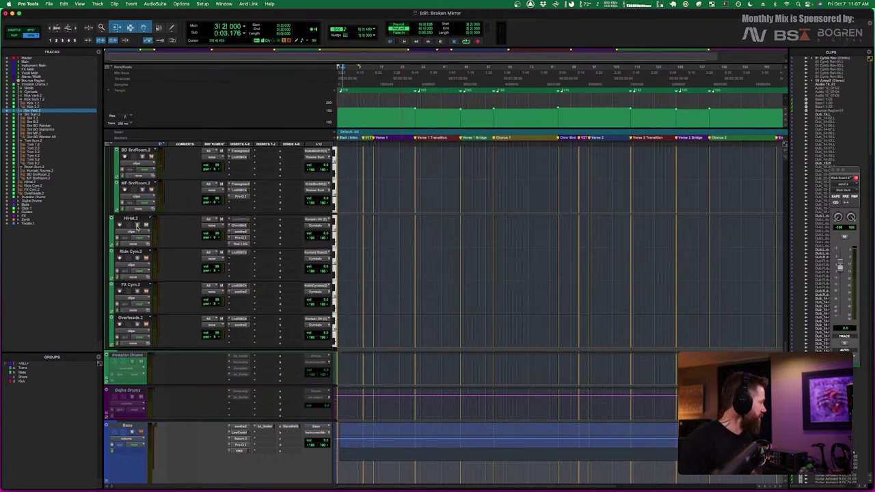
click(136, 253)
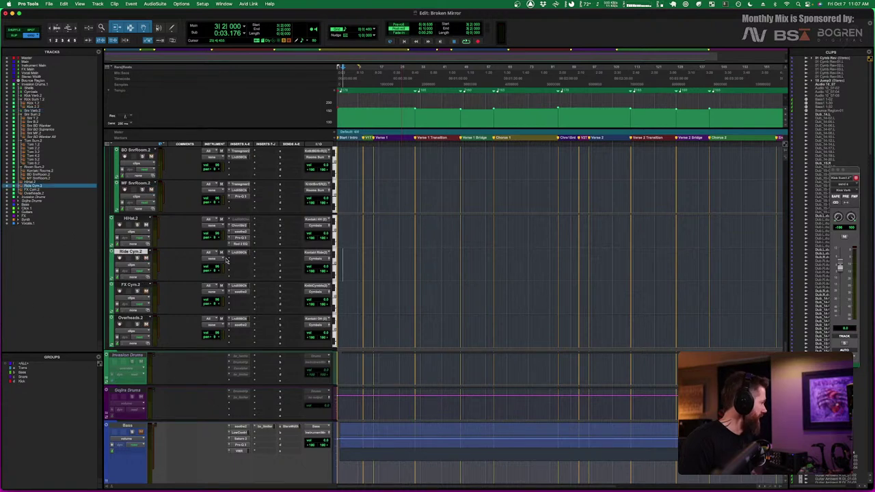
click(238, 253)
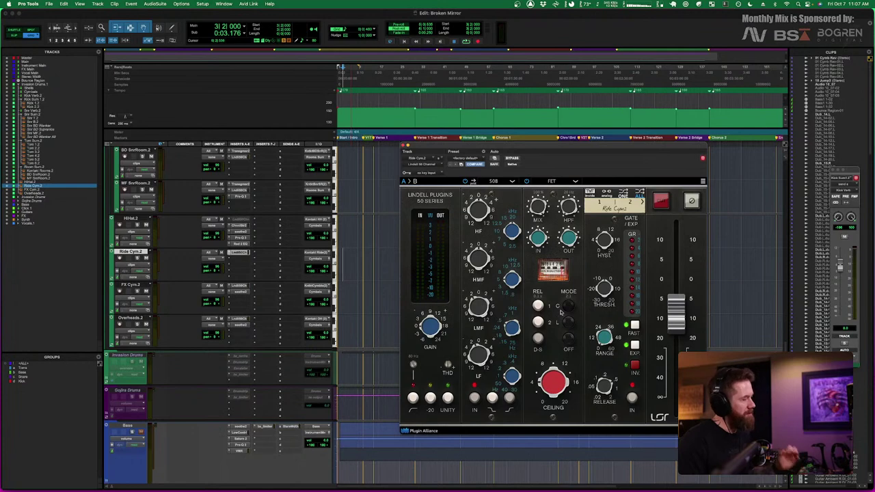
click(403, 146)
Audition the drums just before the Verse 1 Bridge marker and move the playback start to 44|3|000
scroll(562, 268, up, 10)
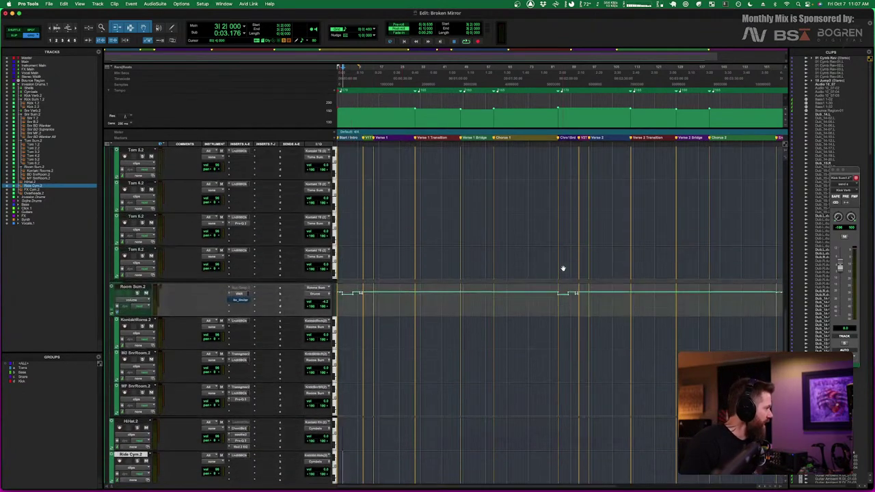
scroll(563, 268, up, 5)
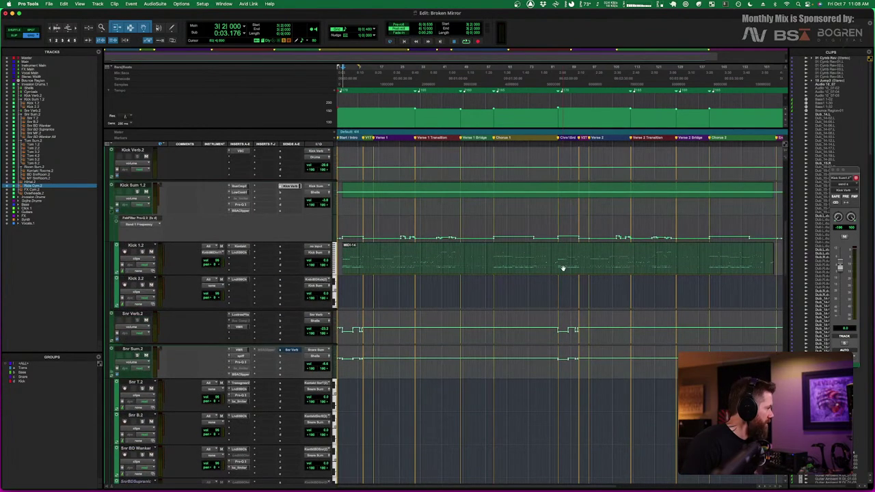
click(458, 254)
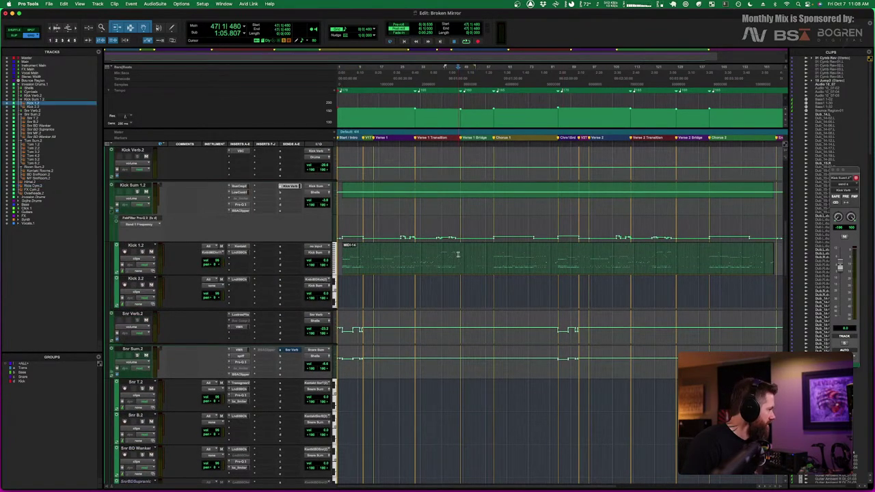
key(space)
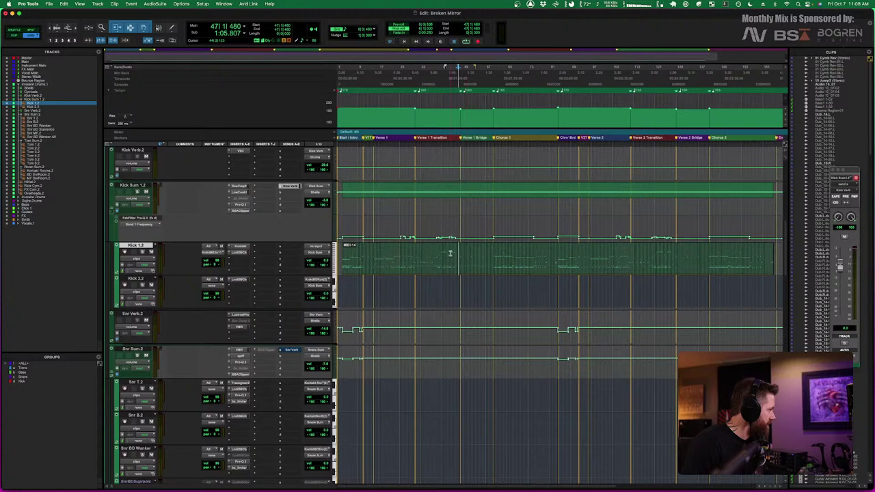
key(space)
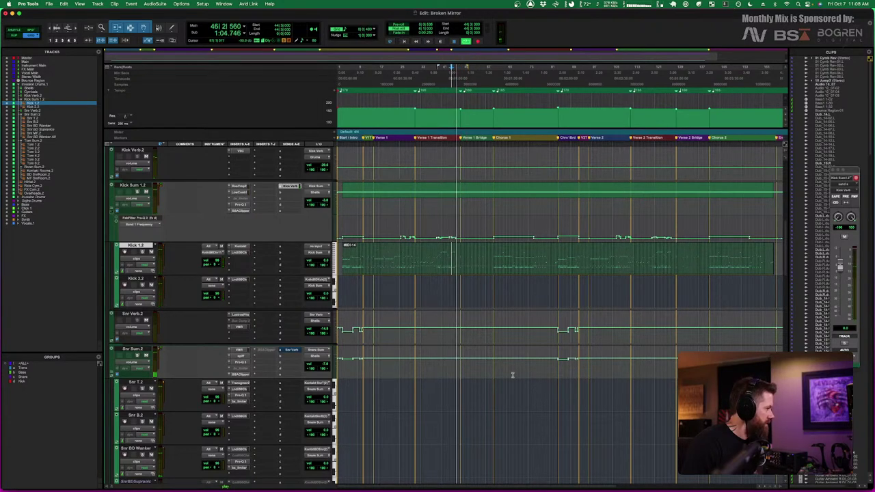
key(space)
Solo FX Cym.2 and audition it from 44|3|000
scroll(512, 373, down, 10)
scroll(512, 375, down, 1)
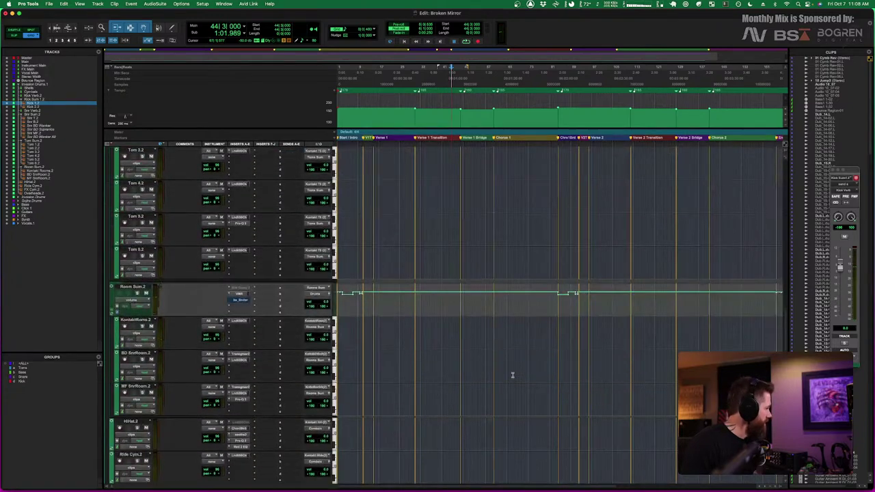
scroll(232, 350, down, 4)
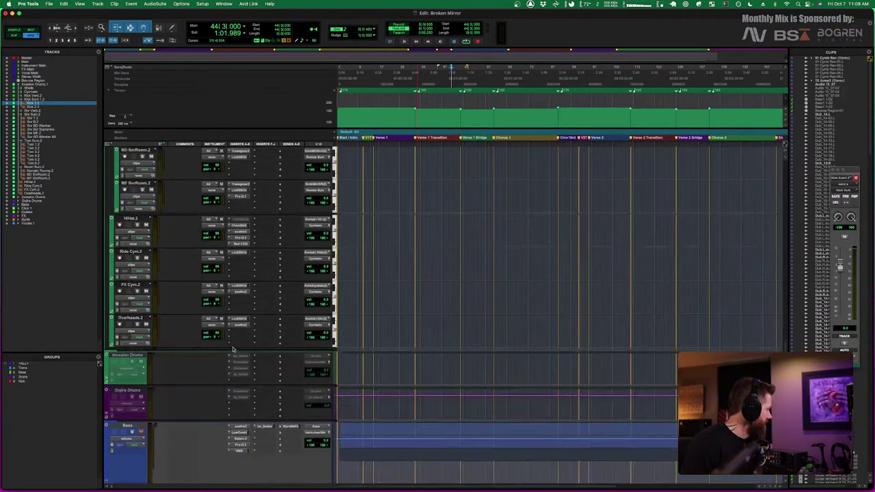
click(132, 350)
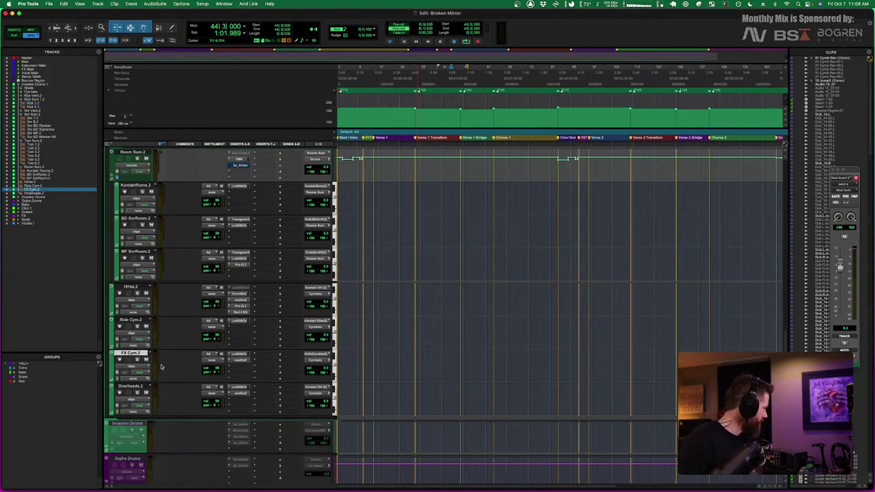
key(space)
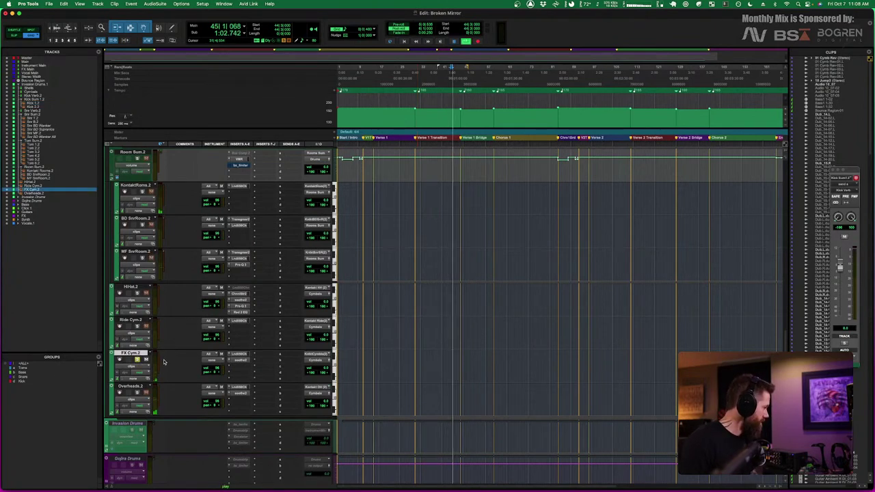
key(space)
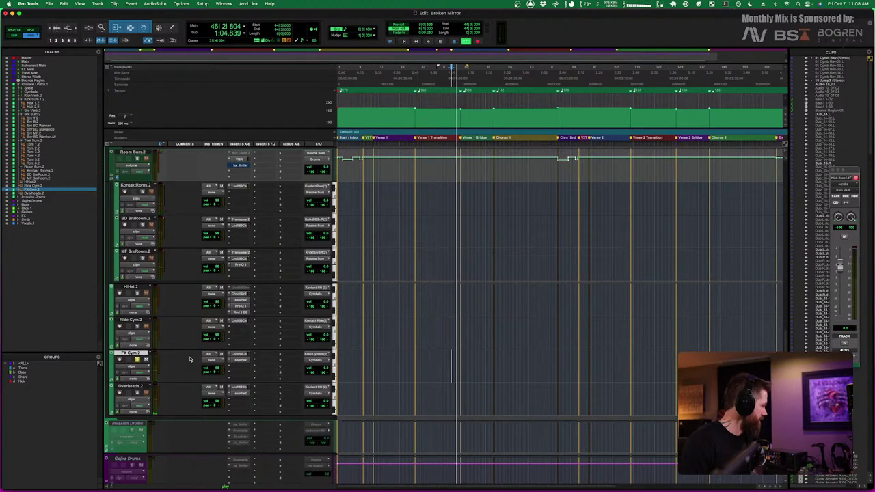
Inspect the Lindell 50 Channel and the soothe2 Cymbal smooth settings on FX Cym.2, closing each window
click(241, 354)
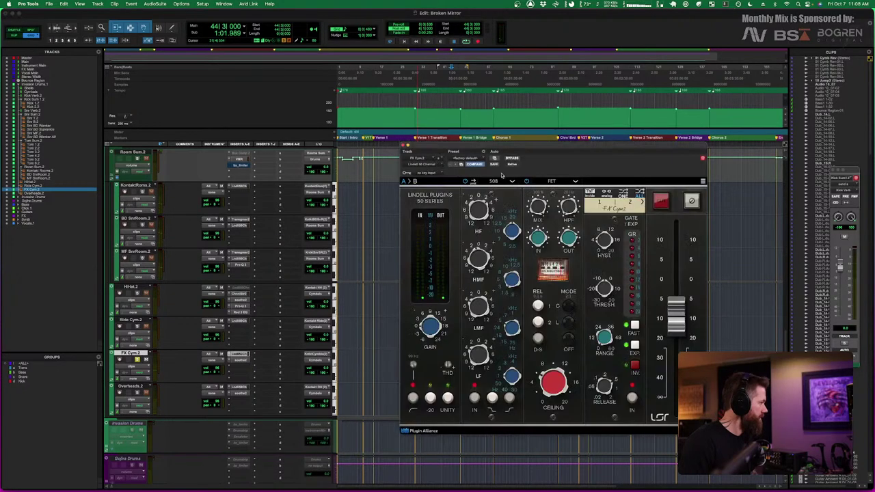
drag(528, 145, 533, 122)
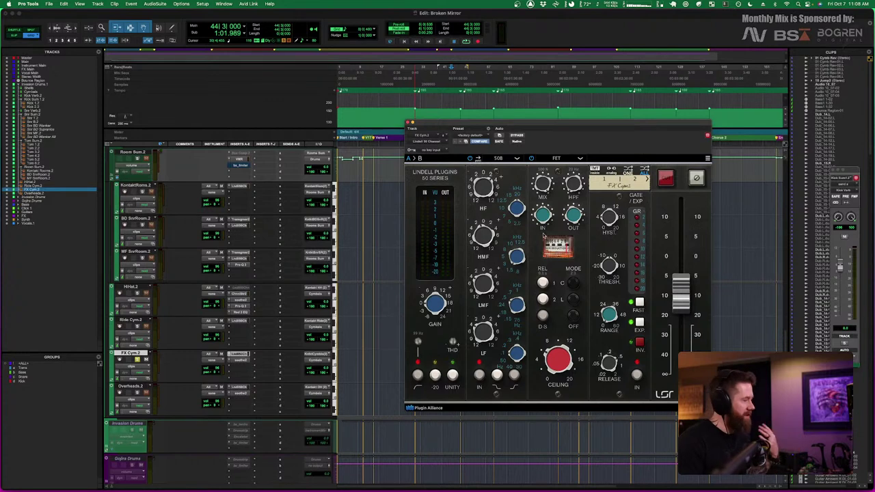
click(411, 124)
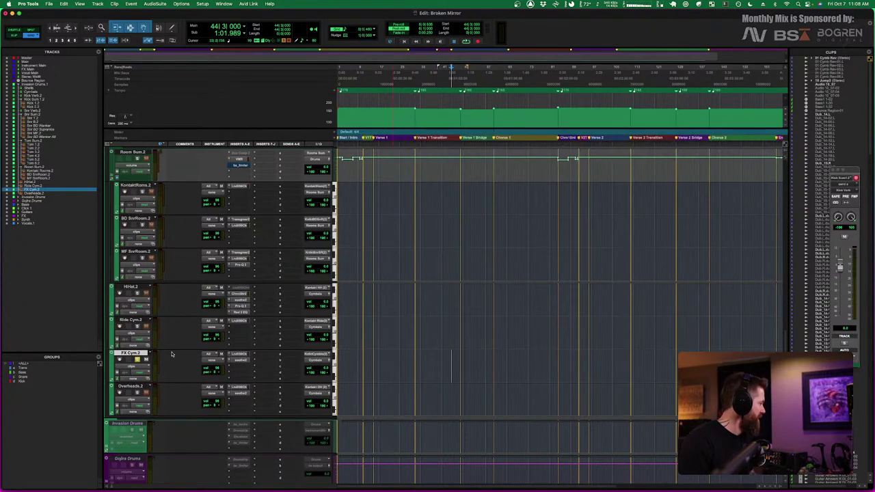
click(238, 361)
drag(605, 123, 505, 108)
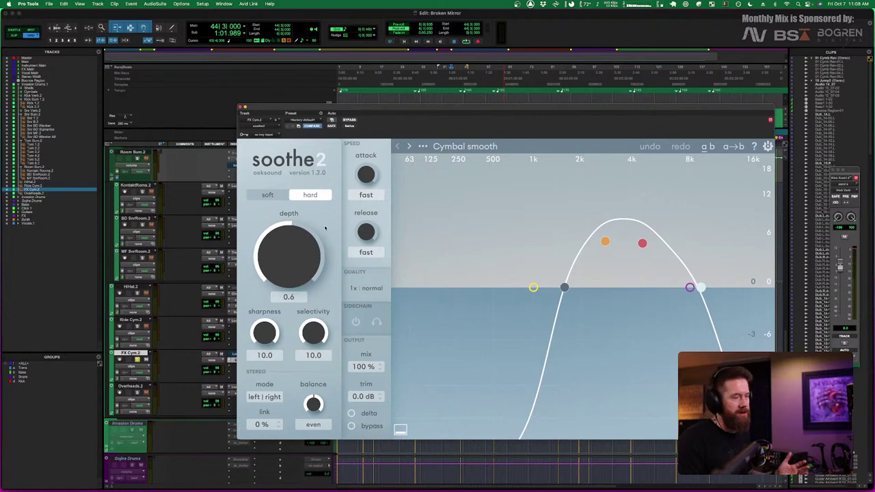
click(241, 108)
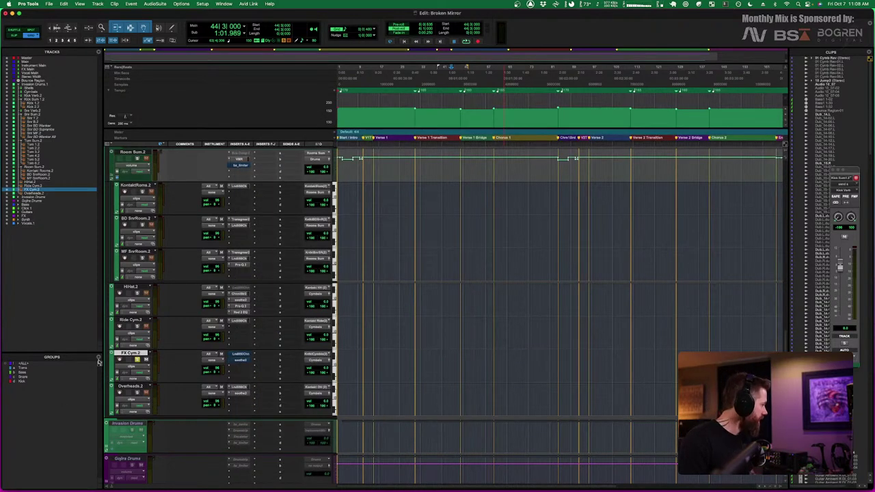
With both FX Cym.2 inserts bypassed, open its Lindell 50 Channel and re-enable it during playback from 44|3|000
click(239, 356)
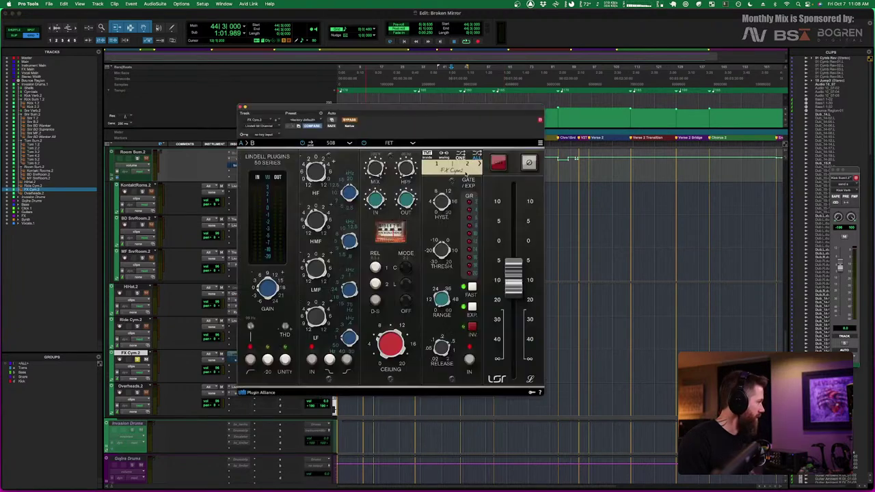
drag(454, 107, 601, 134)
key(space)
click(493, 144)
key(space)
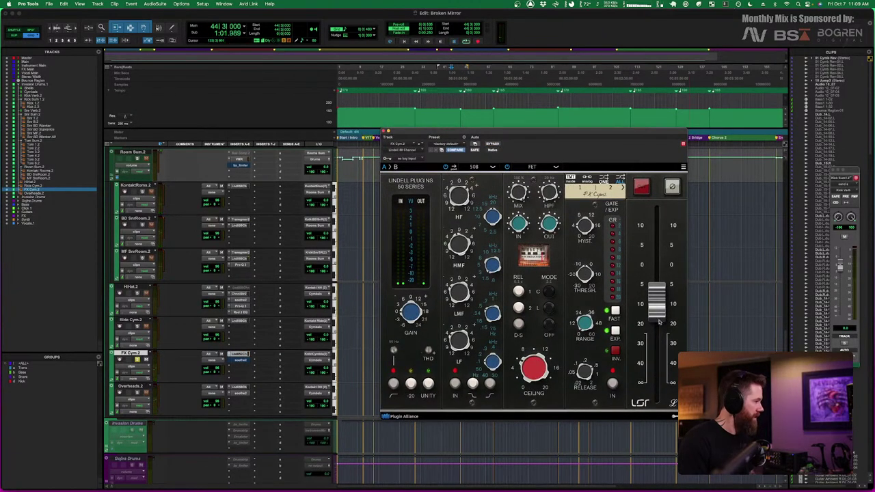
Open soothe2 on FX Cym.2, bring its window fully into view, re-enable it during playback, and close it
click(240, 360)
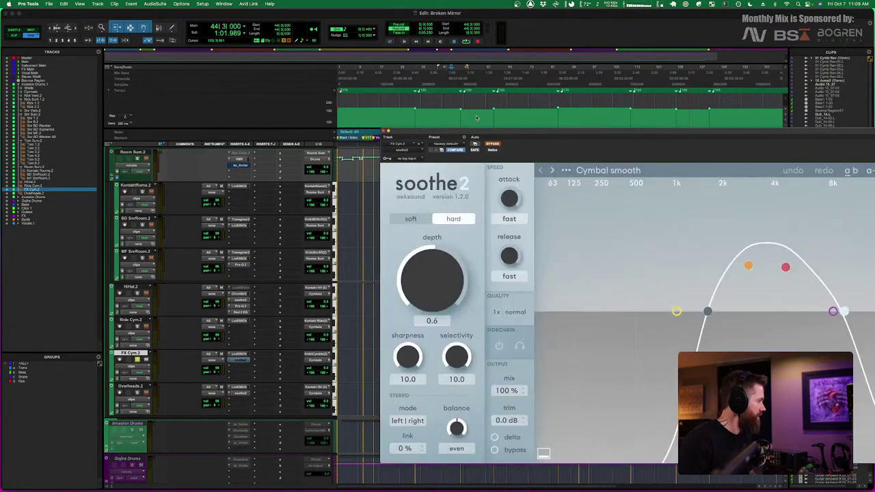
drag(516, 138, 375, 98)
click(349, 111)
key(space)
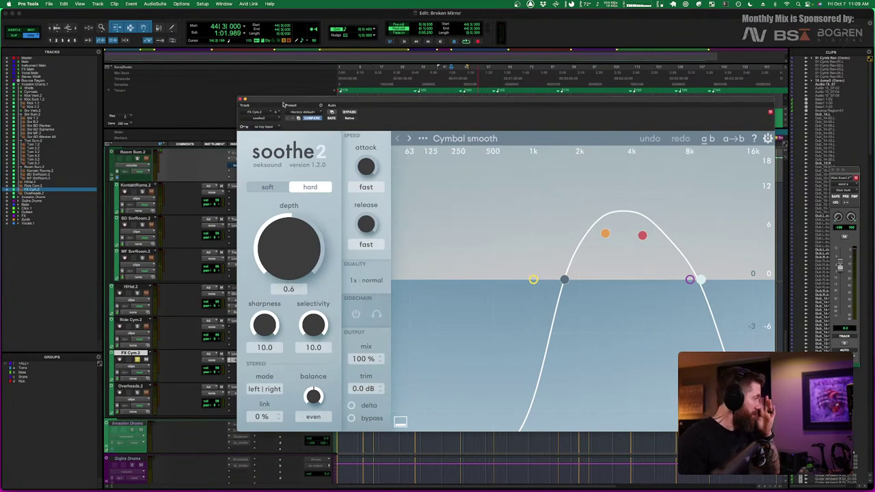
click(240, 101)
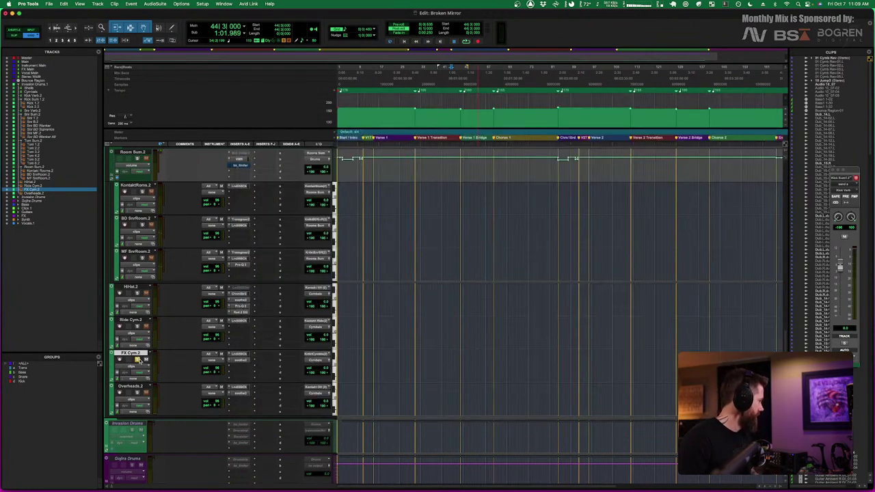
Unsolo FX Cym.2 and inspect the Lindell 50 Channel on Overheads.2
click(132, 387)
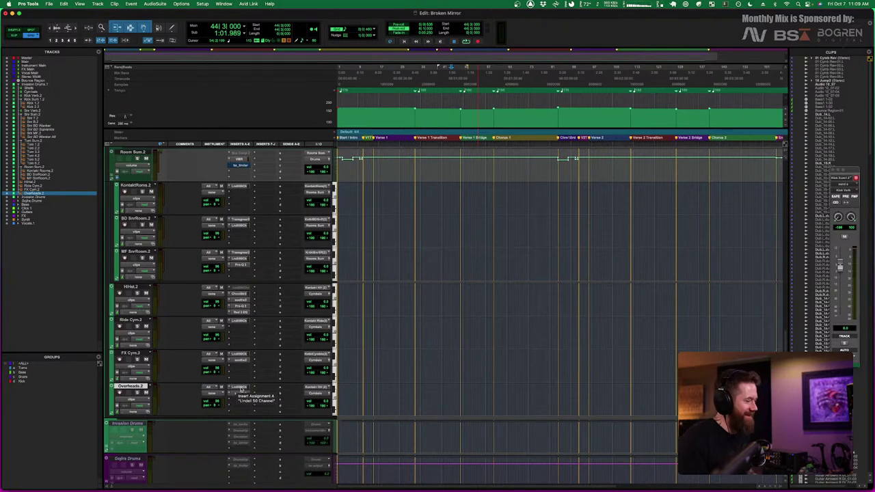
click(239, 387)
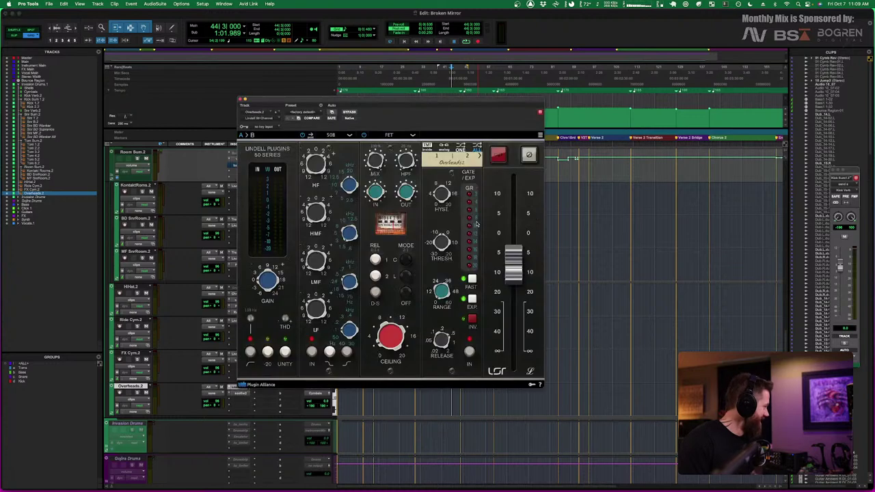
drag(409, 101, 593, 83)
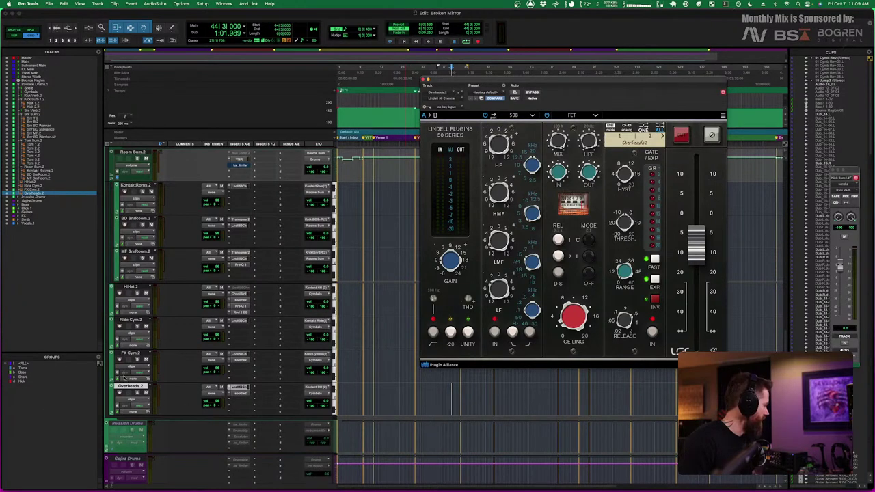
drag(557, 82, 577, 103)
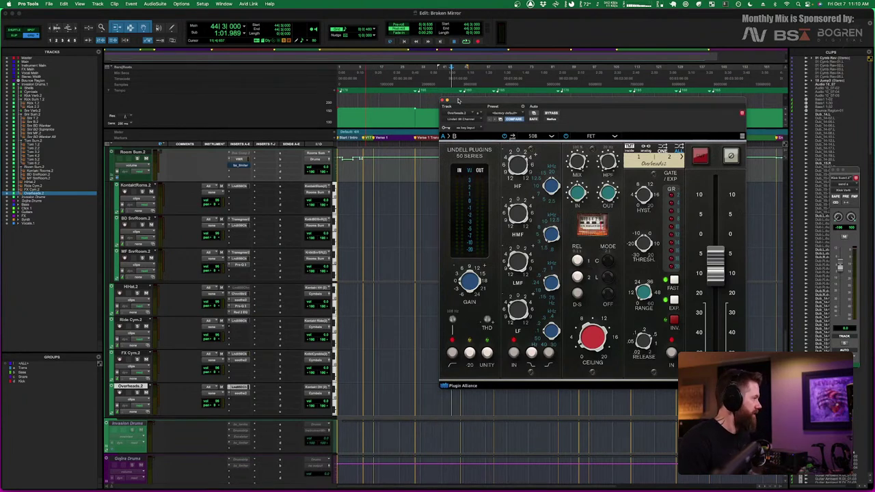
Bypass both the Lindell 50 Channel and soothe2 on Overheads.2, with the soothe2 window open and fully in view
click(240, 388)
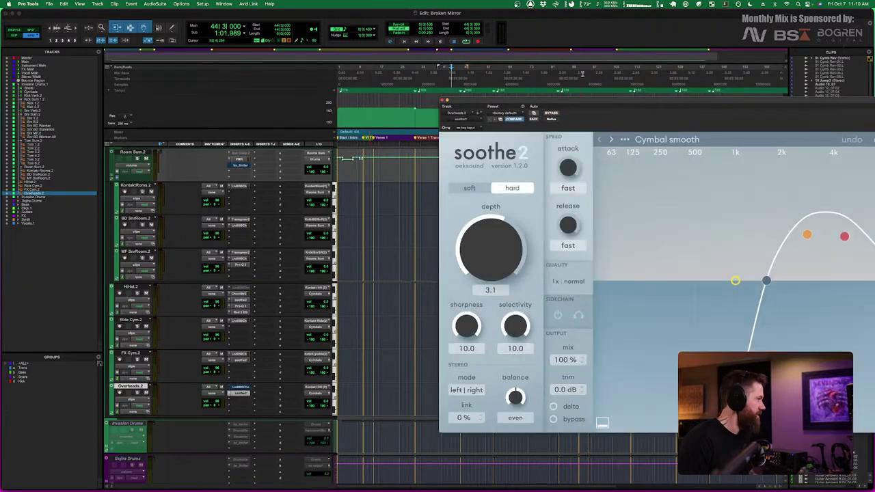
drag(560, 100, 393, 60)
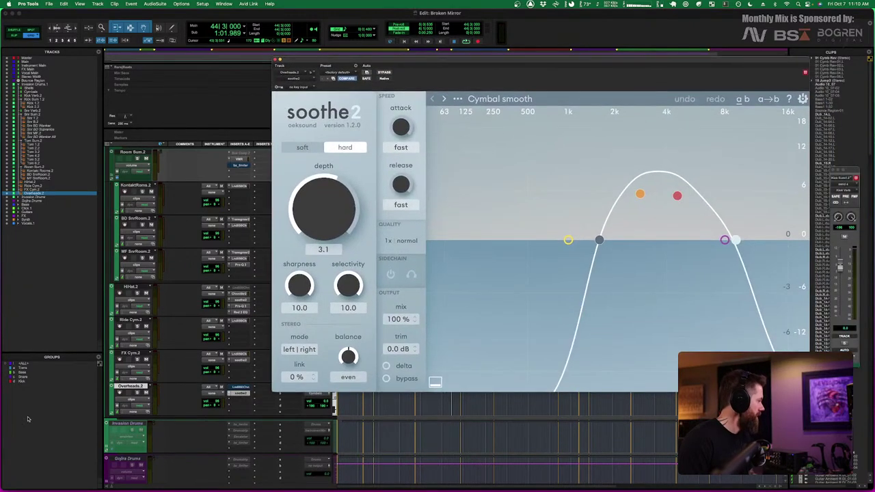
super+click(241, 395)
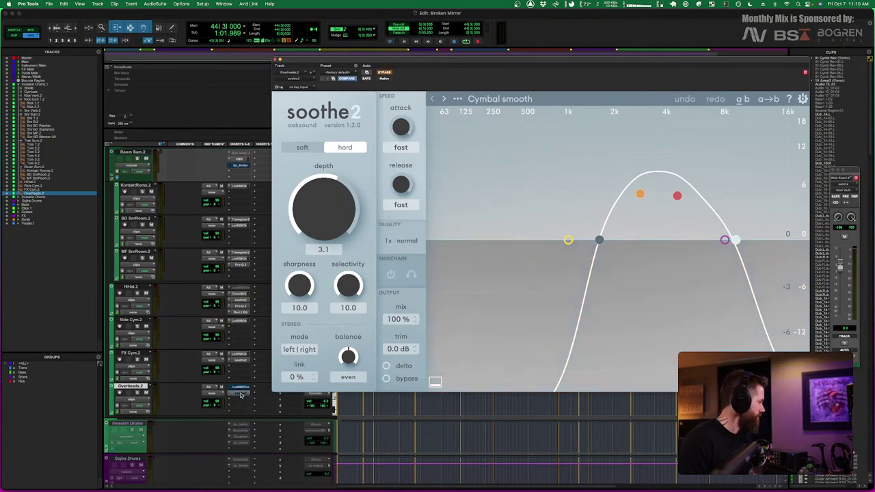
drag(419, 59, 466, 44)
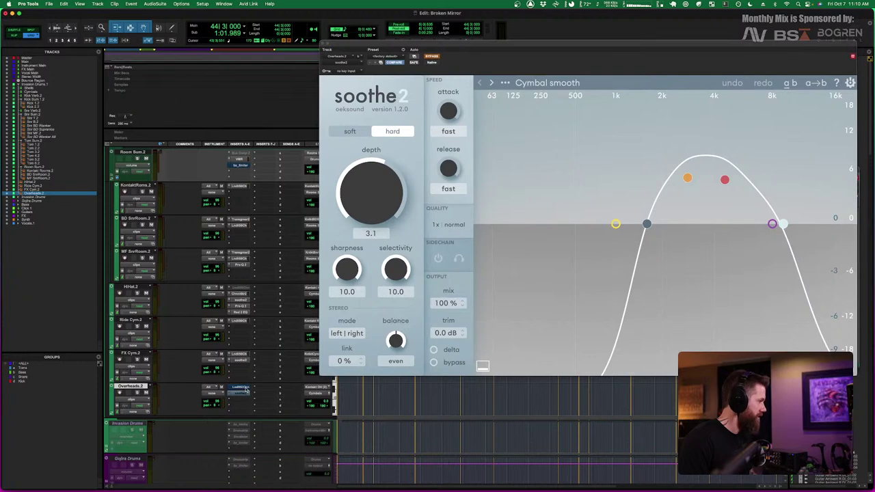
Open the Lindell 50 Channel on Overheads.2, solo the track, and re-enable the plugin during playback from 44|3|000
click(240, 387)
drag(477, 49, 571, 122)
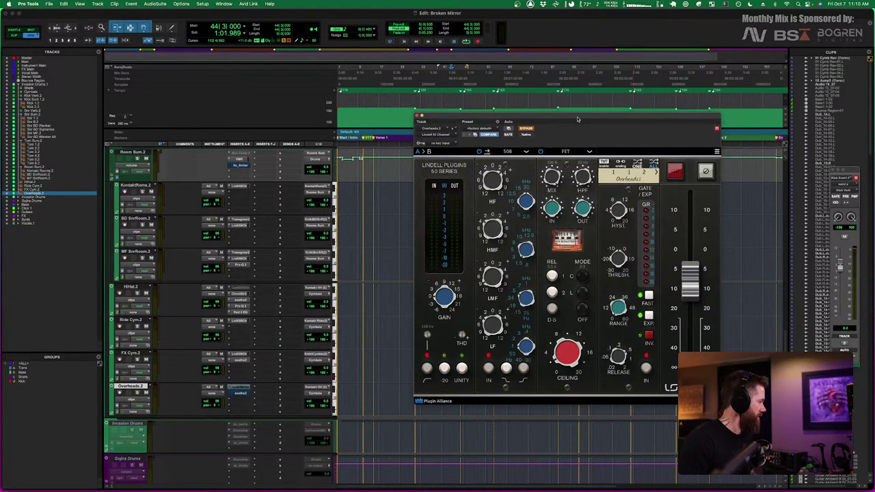
click(137, 393)
key(space)
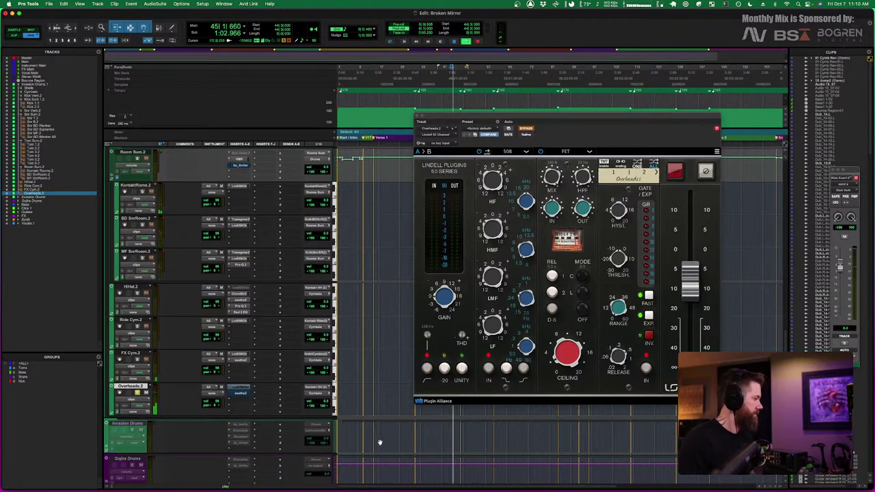
key(space)
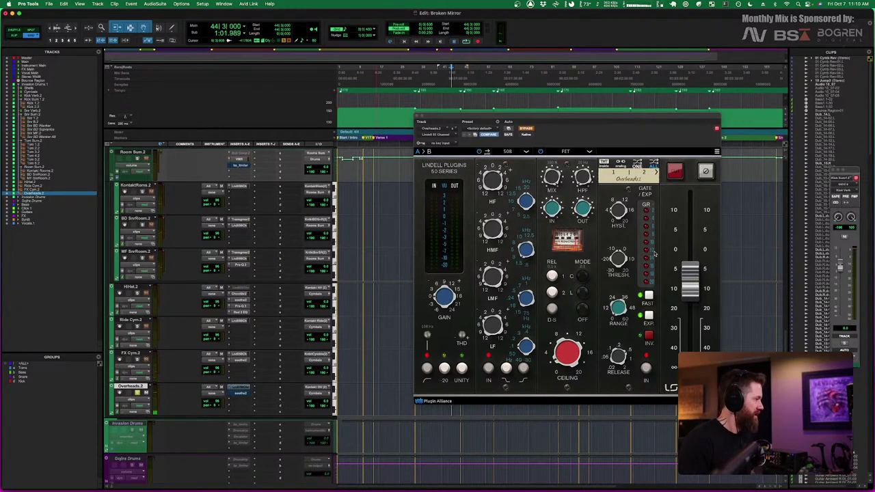
key(space)
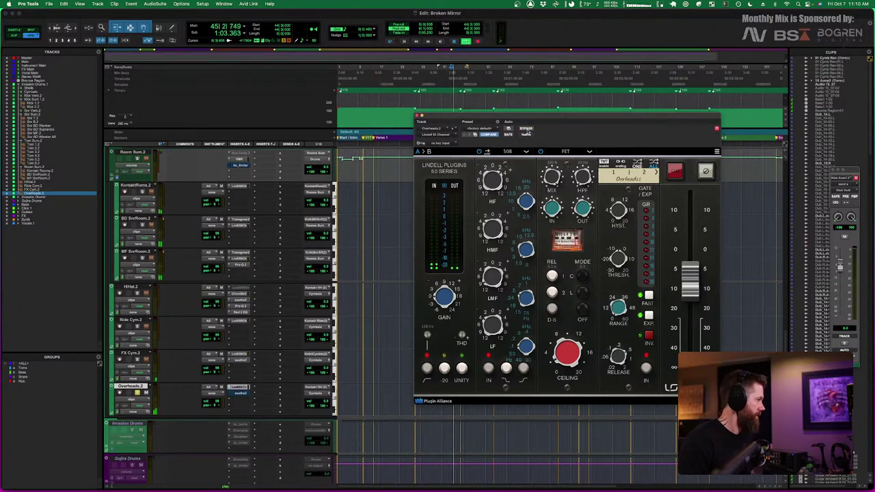
key(space)
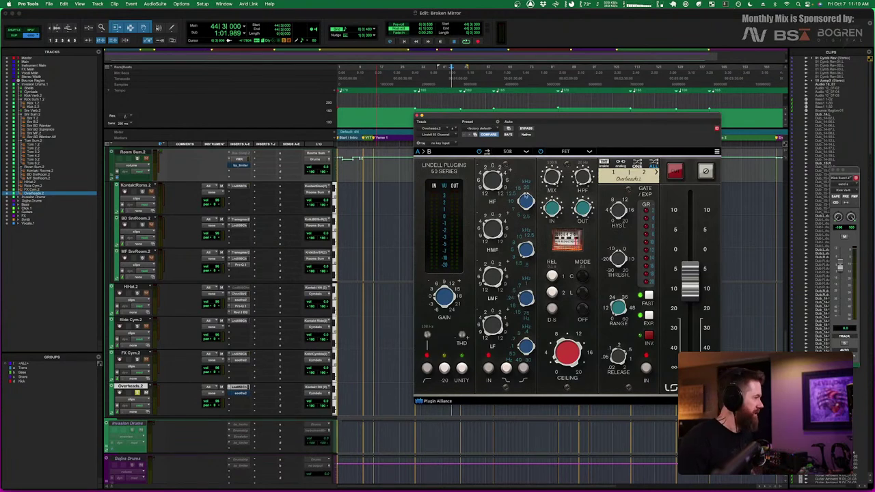
Compare the Lindell 50 Channel on Overheads.2 by playing the passage bypassed and again with the plugin active
click(526, 129)
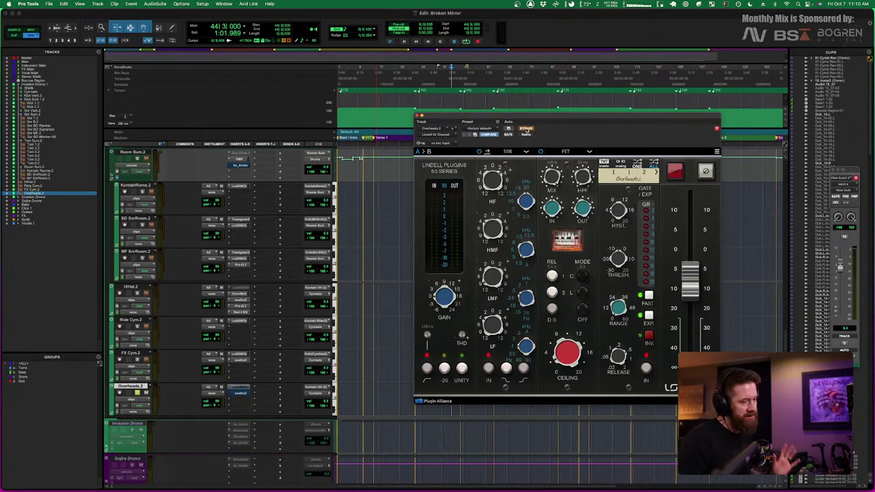
key(space)
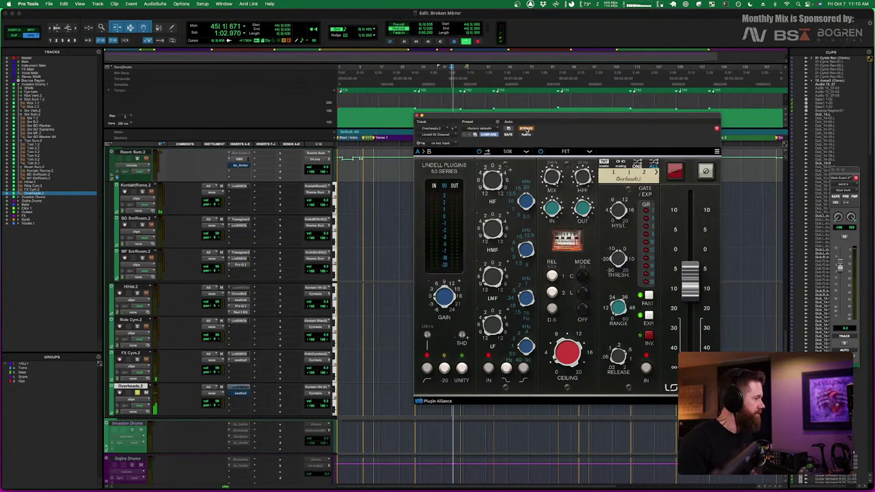
key(space)
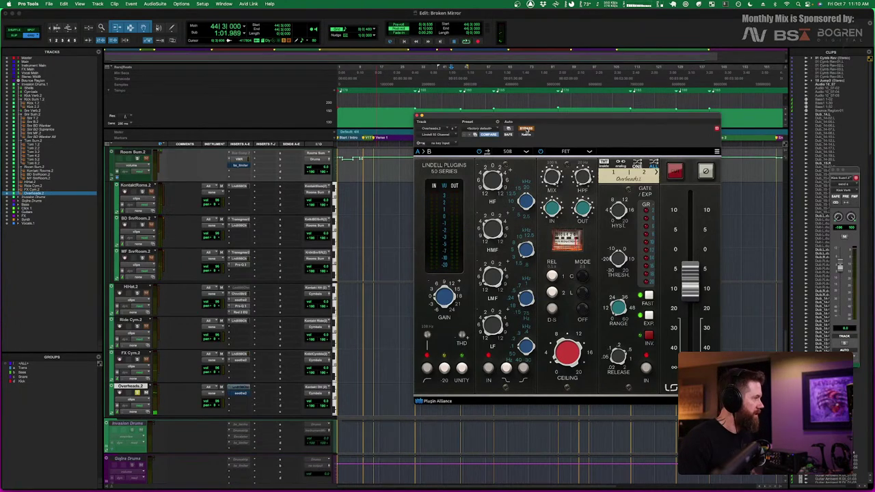
click(526, 130)
key(space)
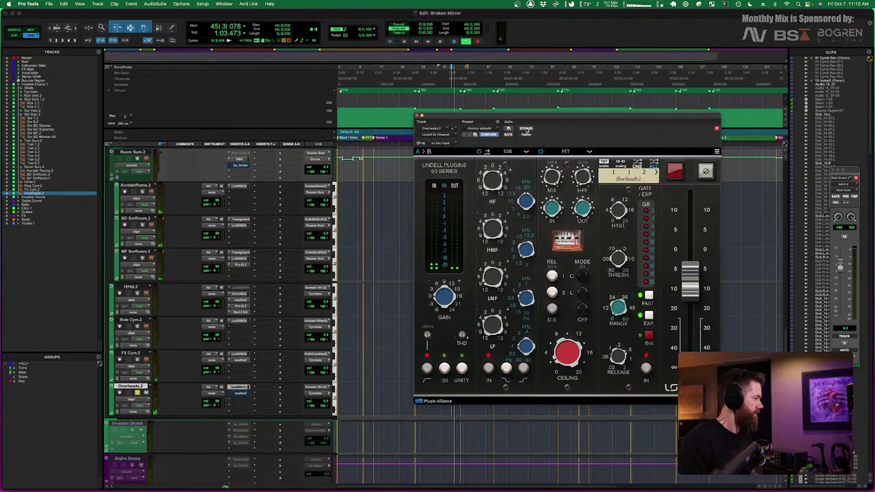
key(space)
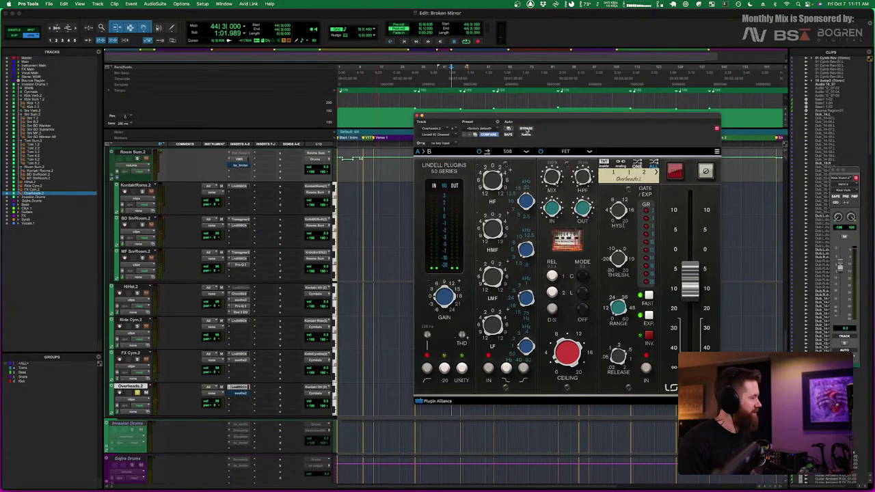
Open soothe2 on Overheads.2, compare it bypassed and active during playback, leave it enabled, close it, and unsolo the track
click(241, 393)
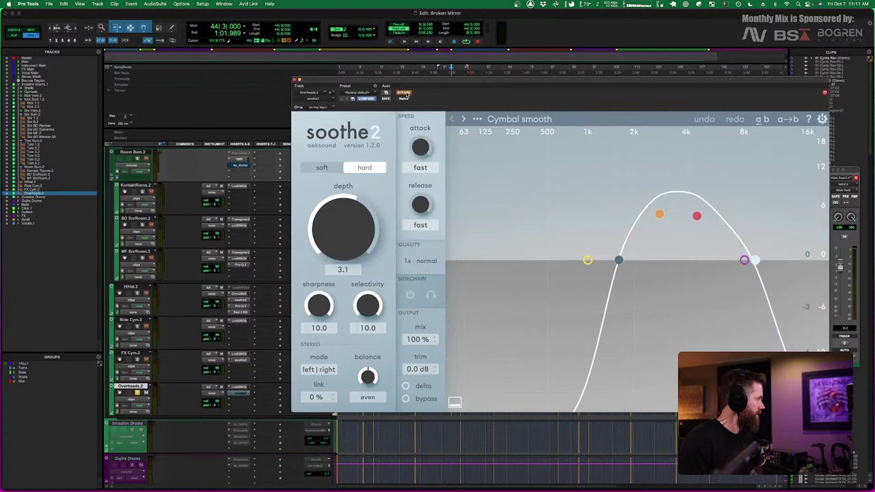
key(space)
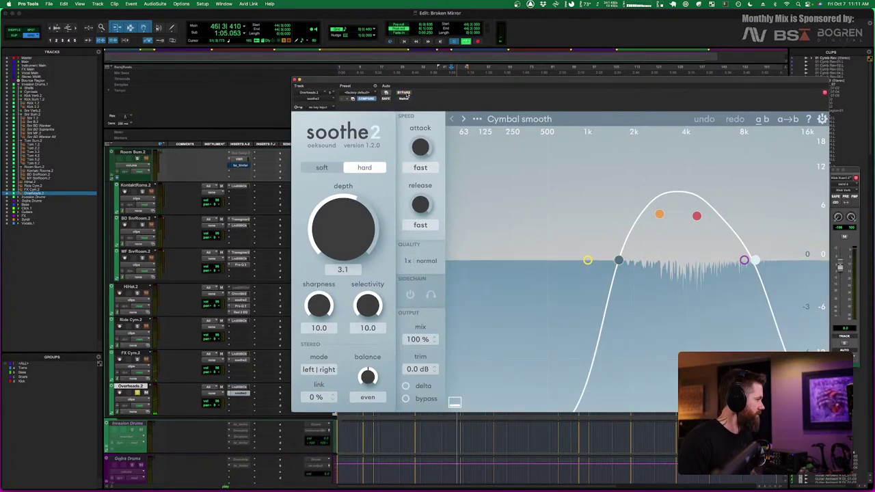
key(space)
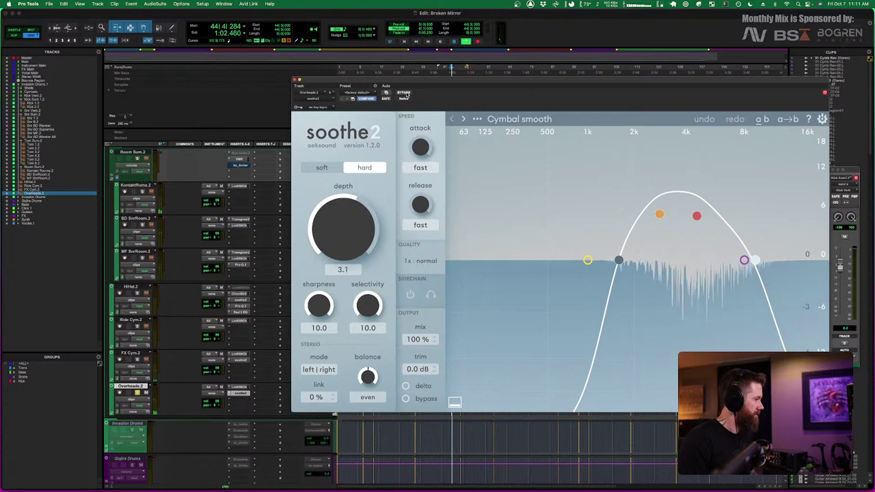
key(space)
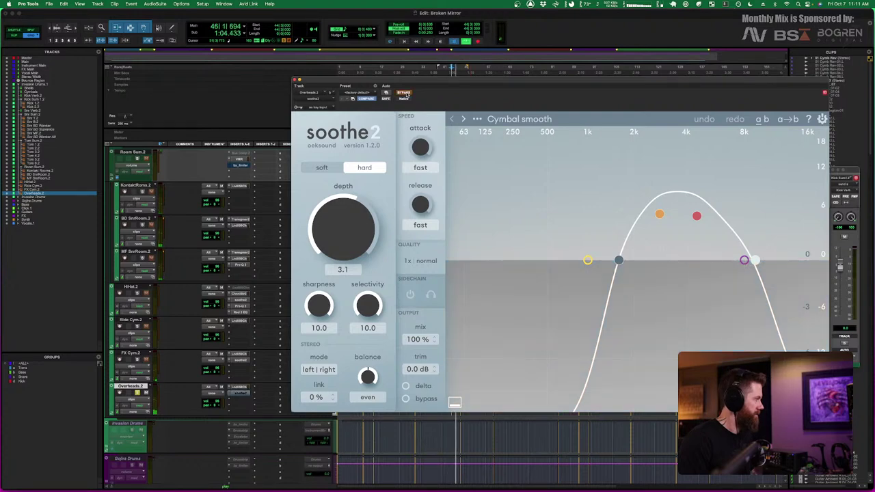
key(space)
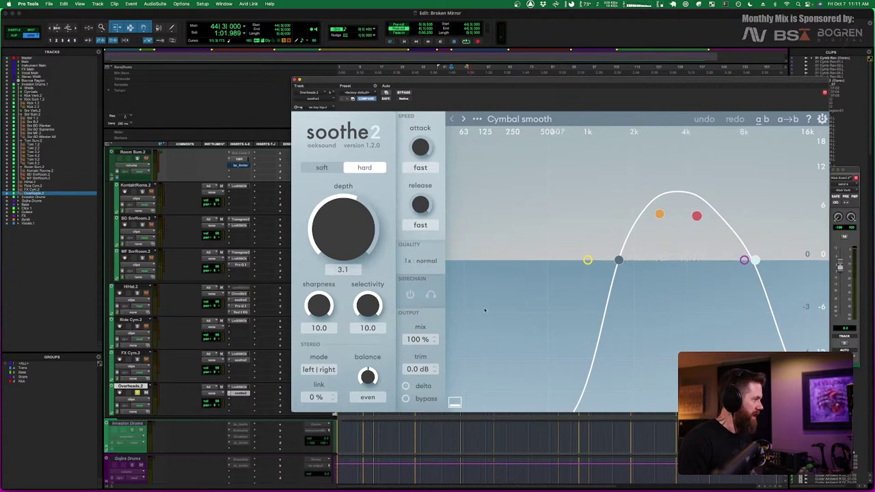
click(295, 80)
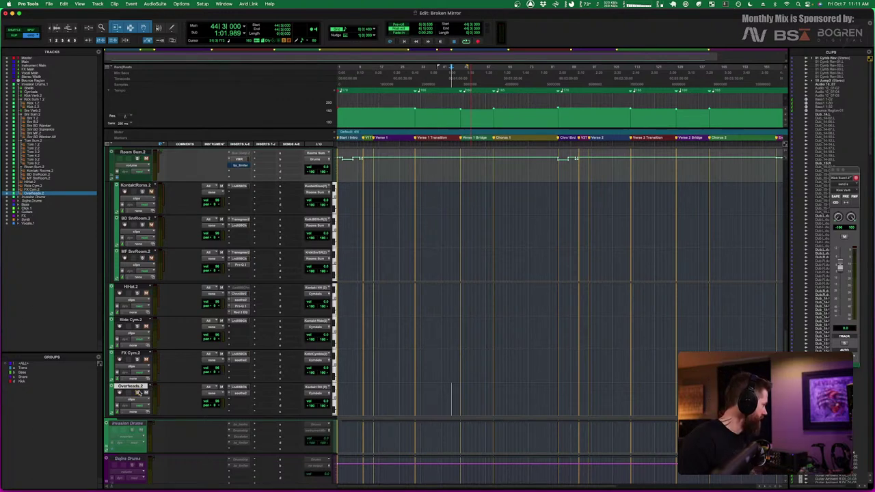
Select the Snr Verb.2 track and open its Lustrous Plates reverb, moving the window clear of the track's inserts
scroll(208, 254, up, 5)
scroll(208, 254, up, 15)
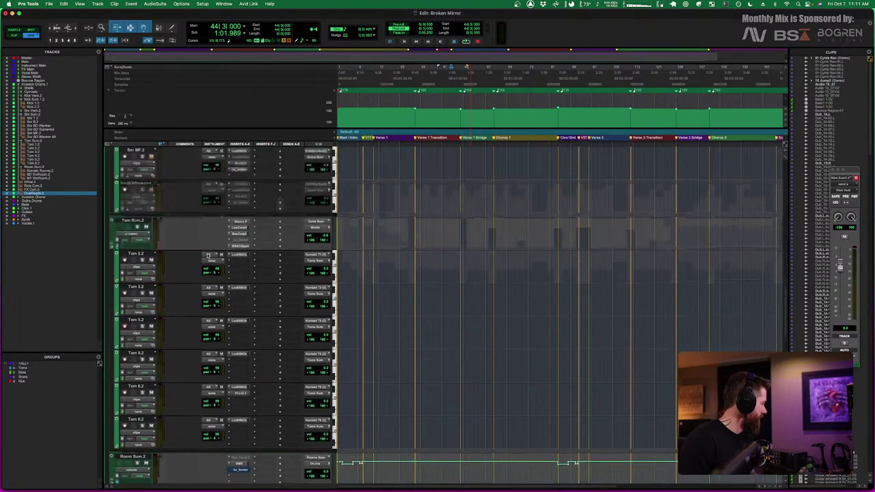
scroll(208, 255, down, 10)
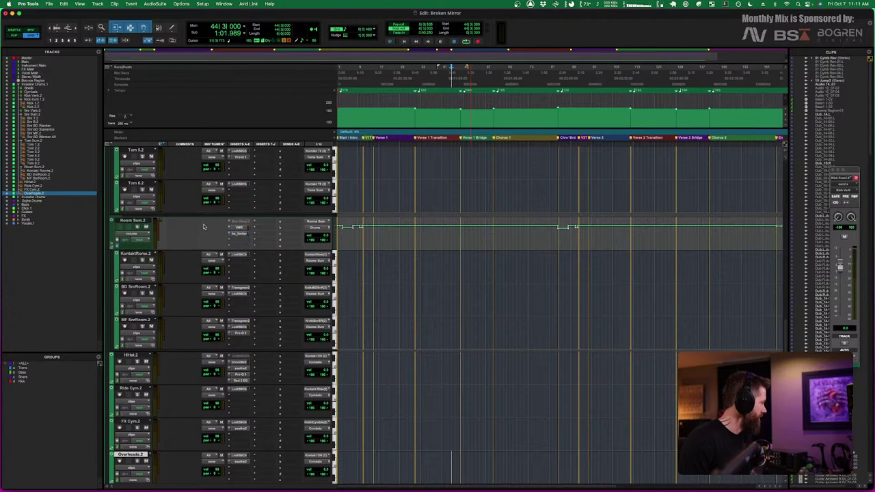
key(super+z)
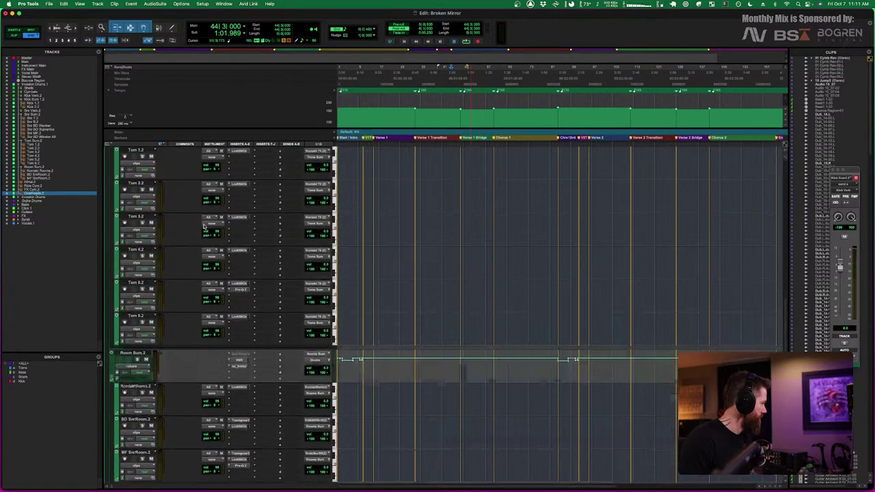
scroll(205, 230, up, 12)
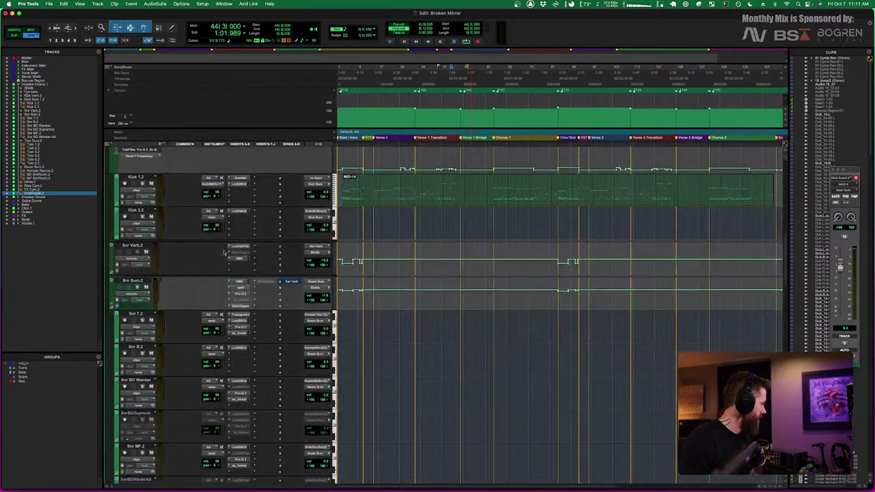
click(137, 247)
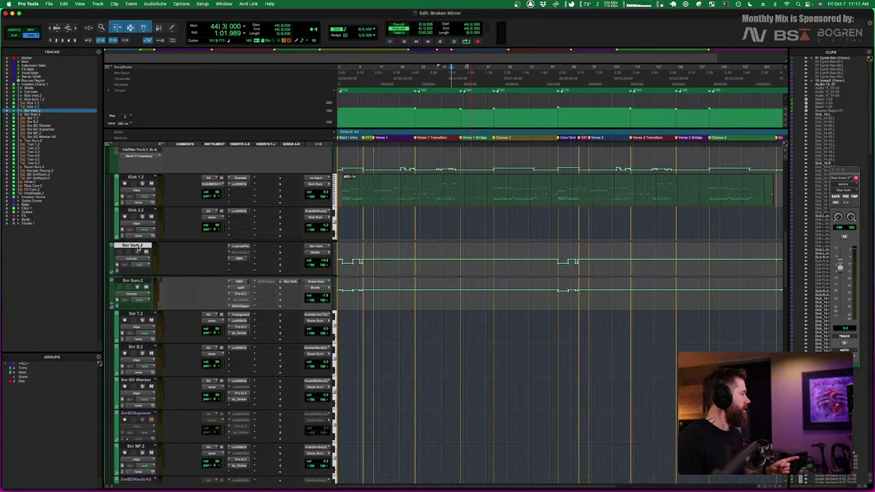
click(239, 246)
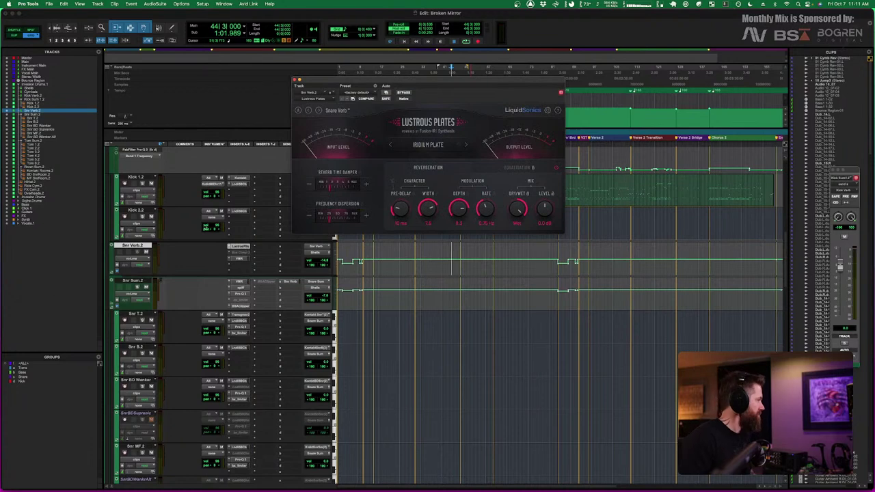
drag(427, 78, 509, 121)
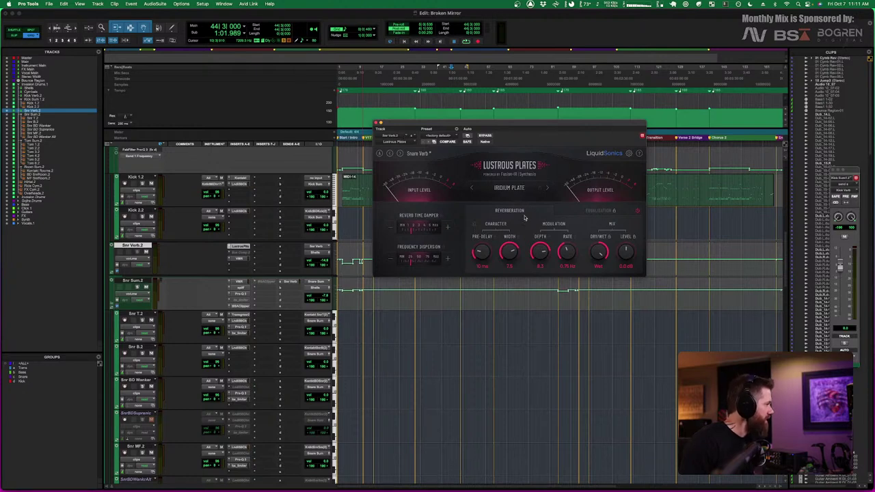
Inspect the factory drum presets in Lustrous Plates, keep Snare Verb loaded, and close the reverb
click(416, 154)
mouse_move(421, 177)
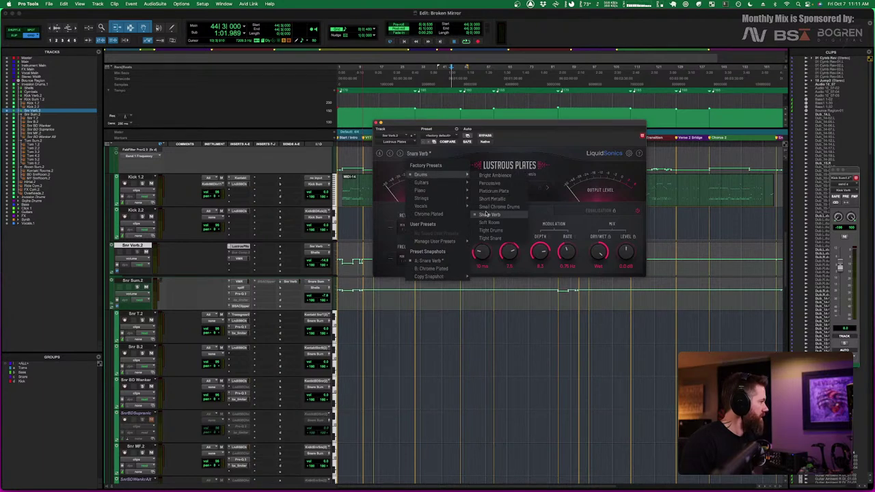
click(514, 196)
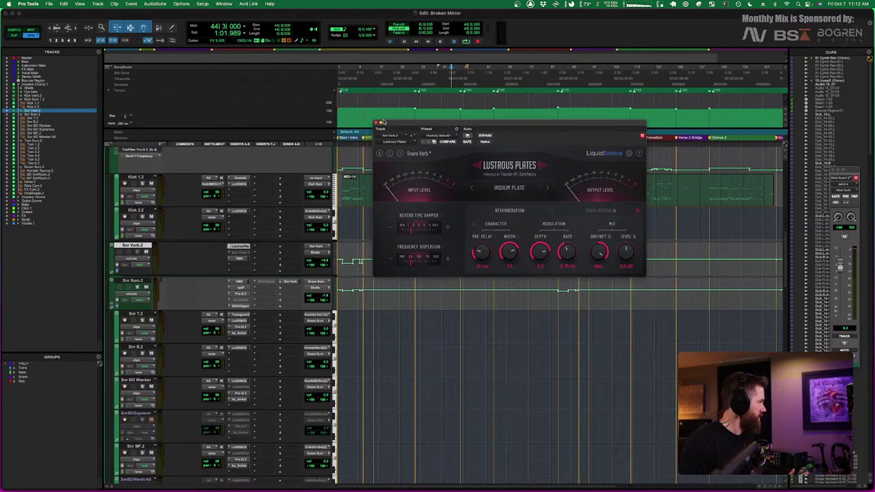
click(378, 124)
Inspect the FG-N and FG-Stress modules in the Virtual Mix Rack on Snr Verb.2 and close the plugin
click(239, 259)
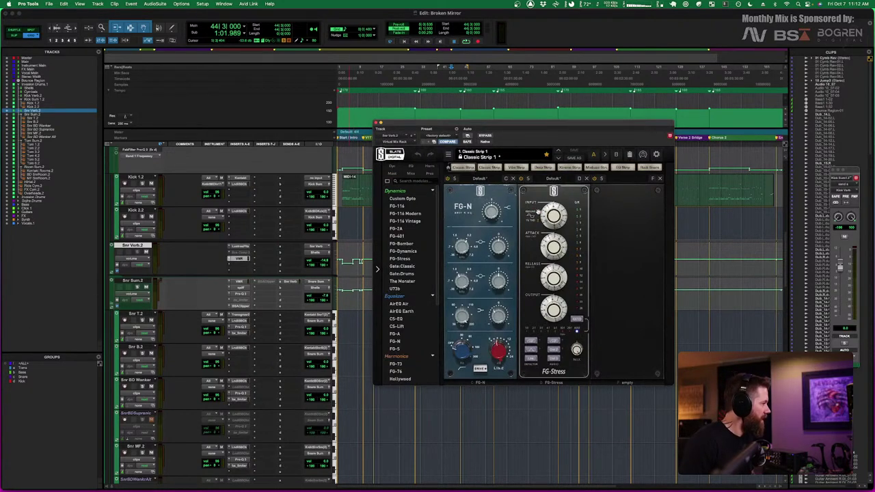
mouse_move(495, 314)
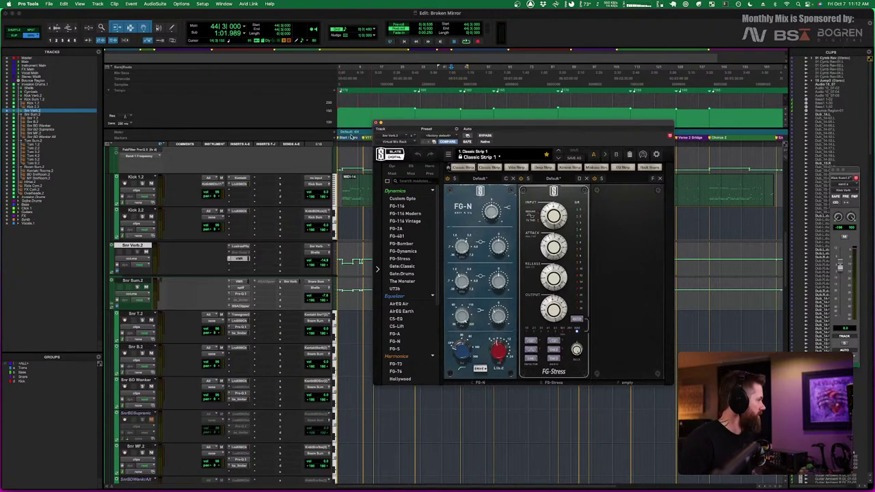
click(375, 122)
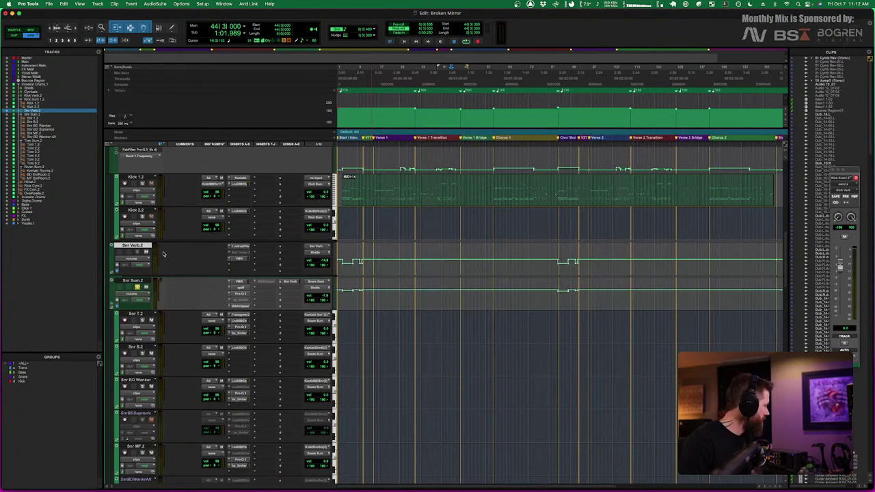
With Snr Sum.2 soloed, compare the snare during playback with Snr Verb.2 muted and unmuted
key(space)
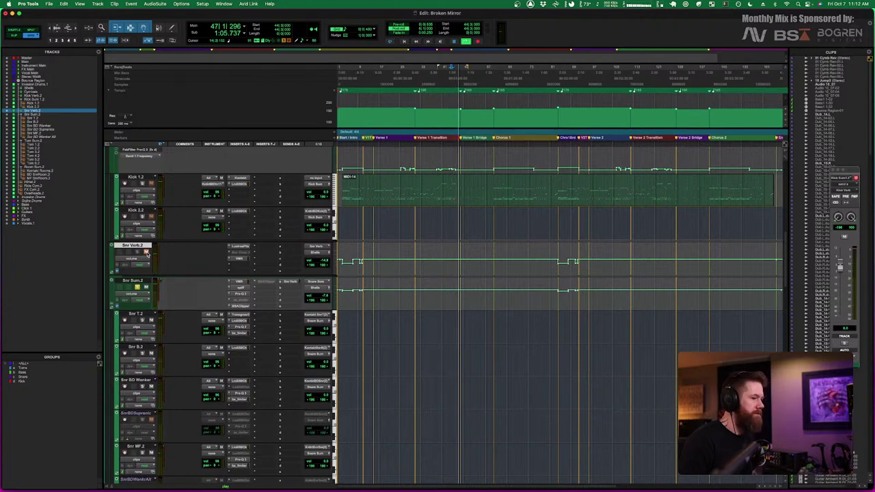
key(space)
key(space)
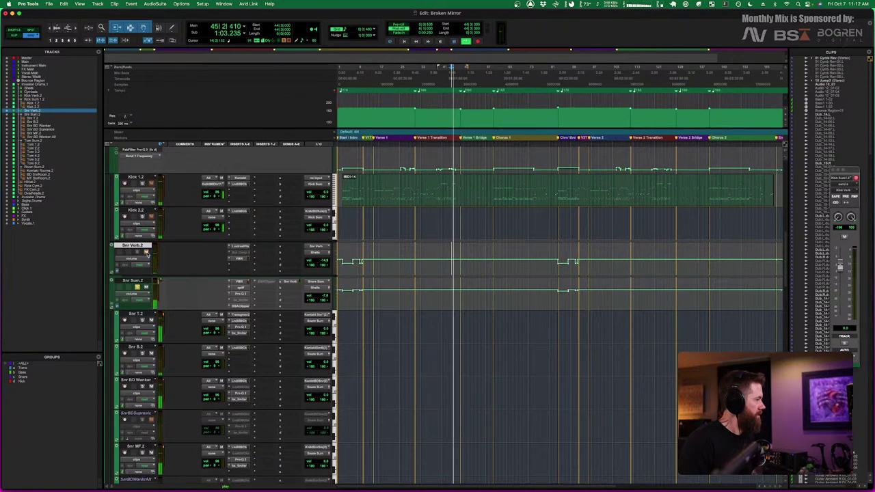
key(space)
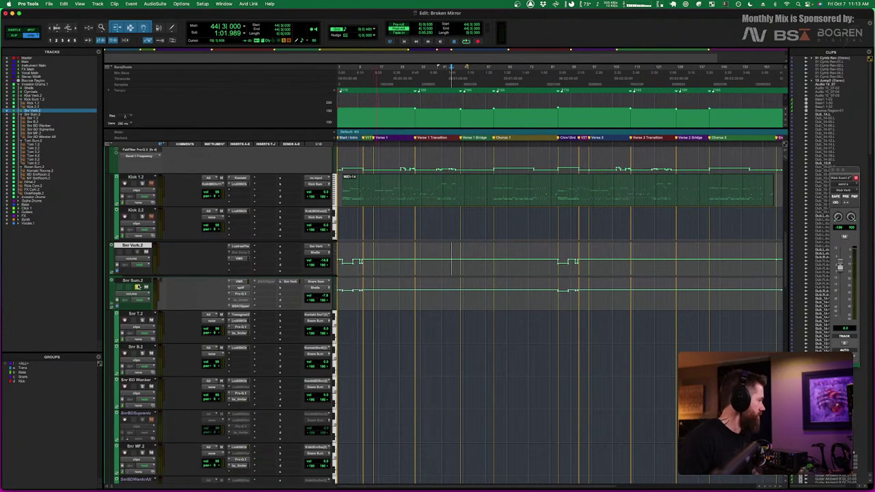
Solo the Invasion Drums.1 folder and play the full drum mix from 3|1|480 near the song's start
scroll(157, 288, up, 4)
scroll(157, 287, up, 4)
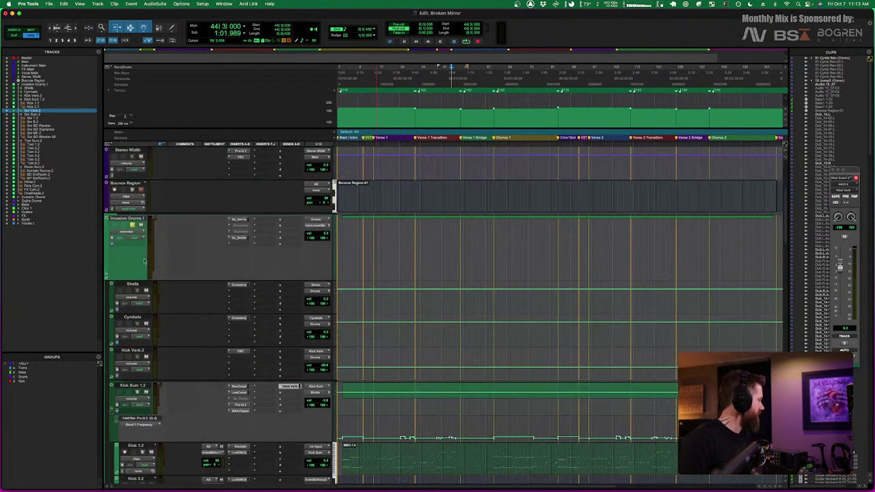
click(343, 236)
key(space)
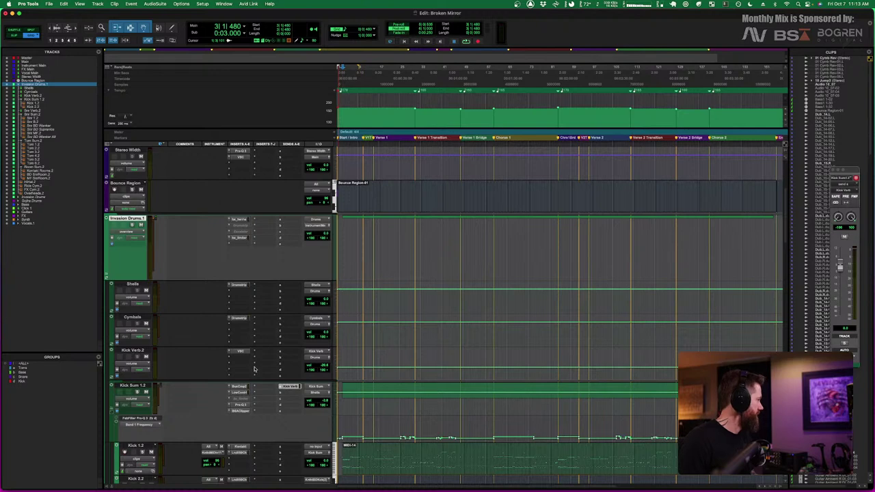
Recall memory location 2 to collapse the drum tracks, and check the output routing of Invasion Drums.1 to the instrument bus
key(period)
key(2)
key(period)
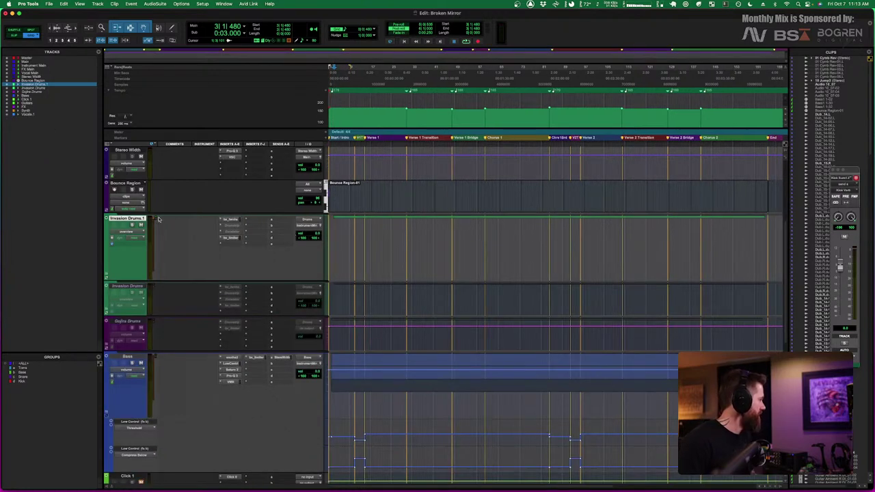
click(309, 227)
key(Escape)
scroll(175, 229, up, 5)
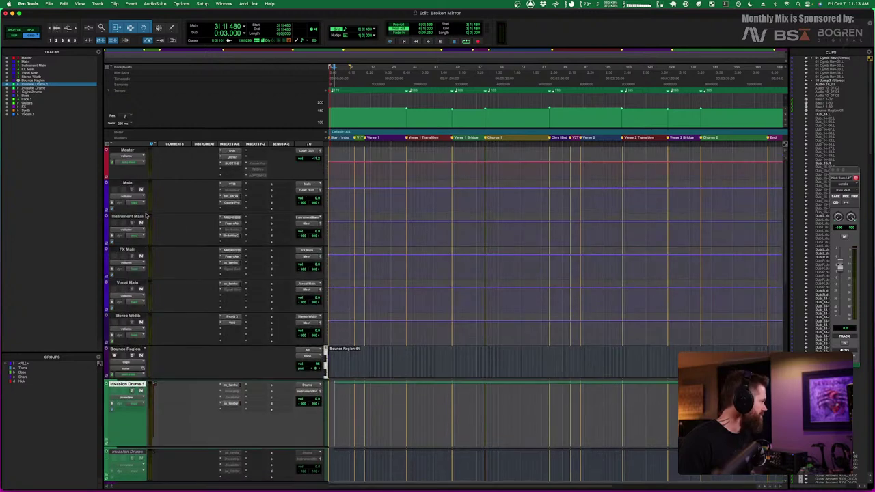
Place the edit cursor at 10|3|000 in the Bass track's Threshold automation lane and expand the Bass folder to show its tracks
click(129, 216)
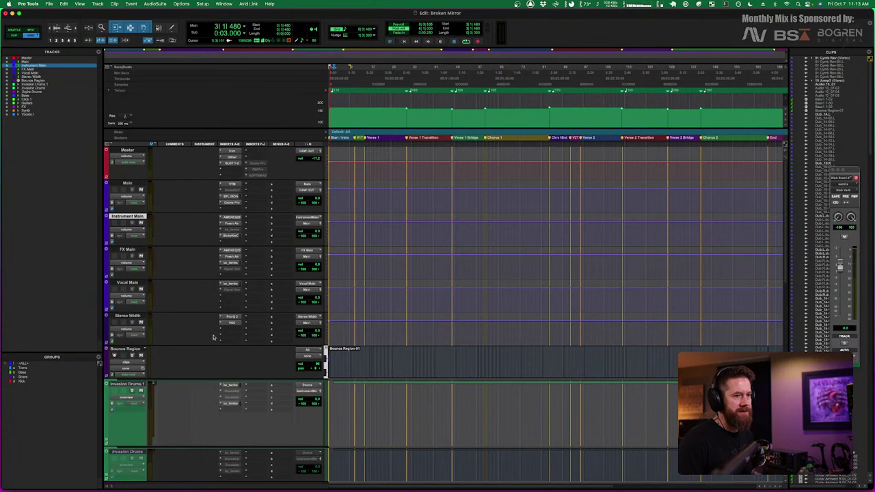
scroll(213, 337, down, 5)
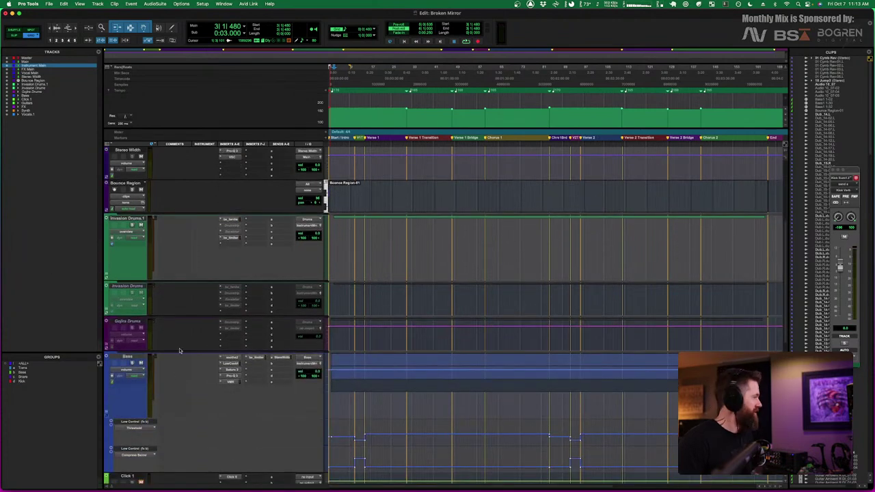
scroll(176, 322, down, 5)
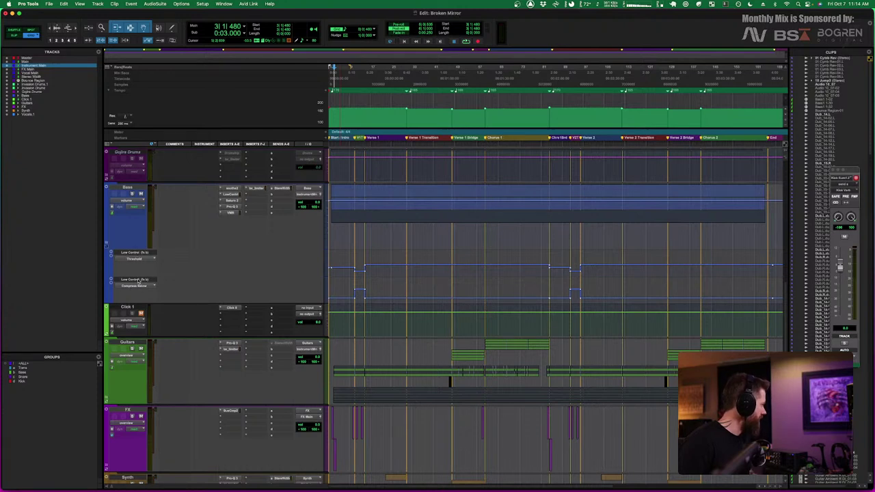
click(353, 260)
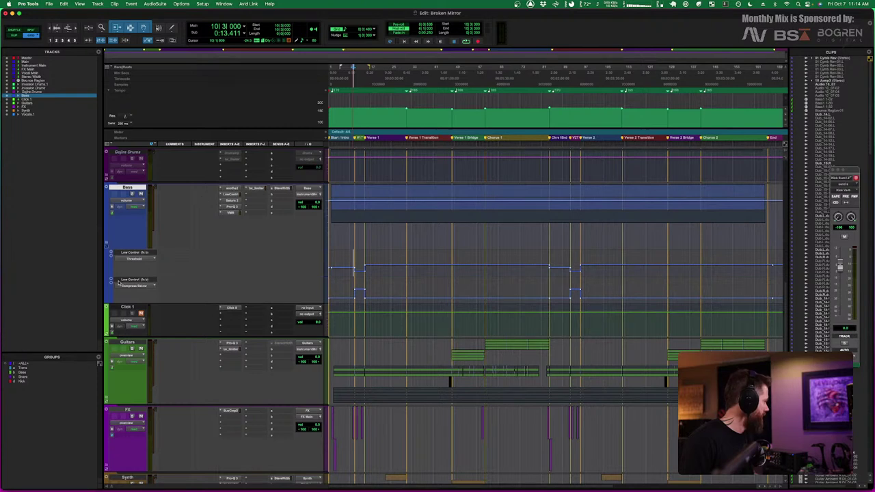
key(ctrl+Right)
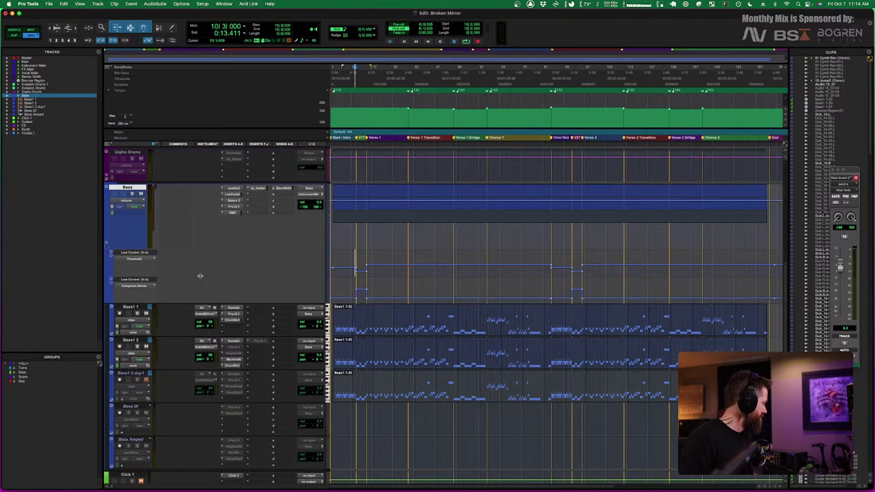
Solo Bass1 1 and play it from 5|1|480, comparing it alone with Bass1 2 soloed alongside it
click(134, 307)
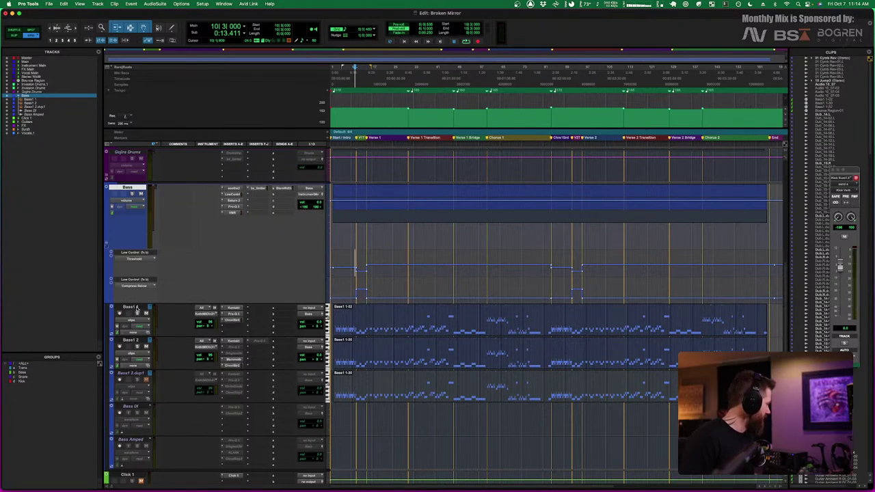
shift+click(135, 340)
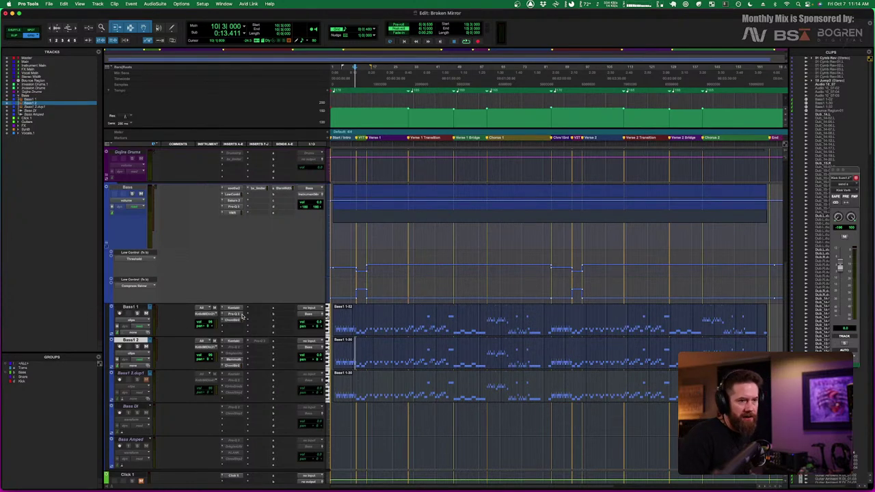
click(134, 308)
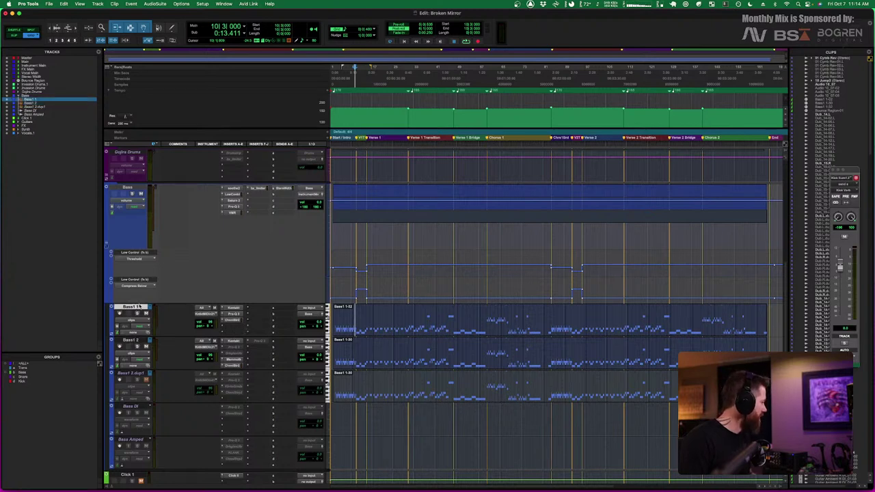
click(138, 314)
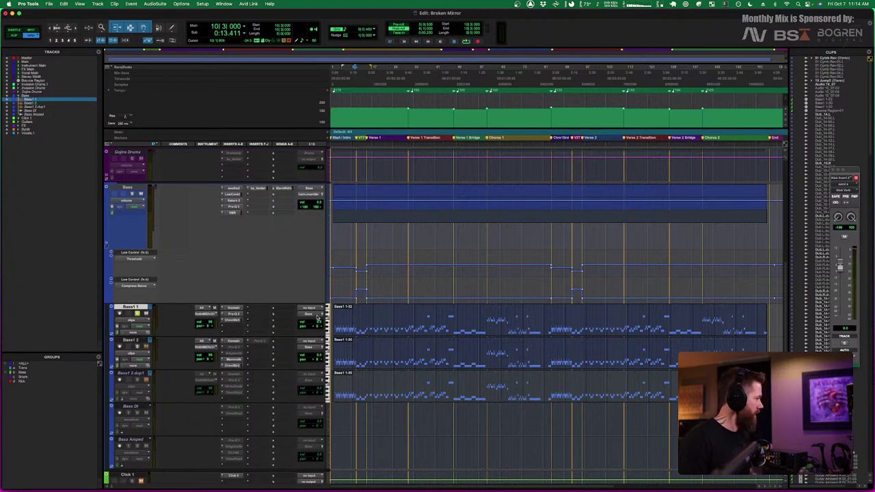
click(340, 315)
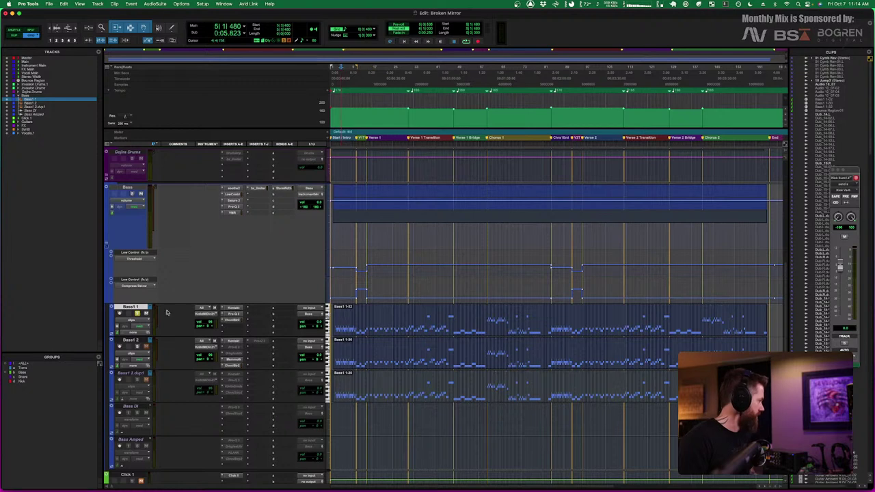
key(space)
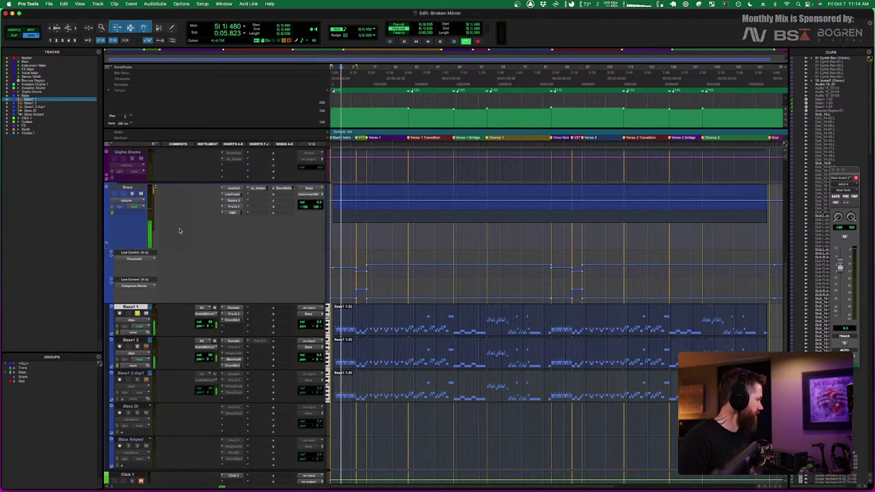
key(space)
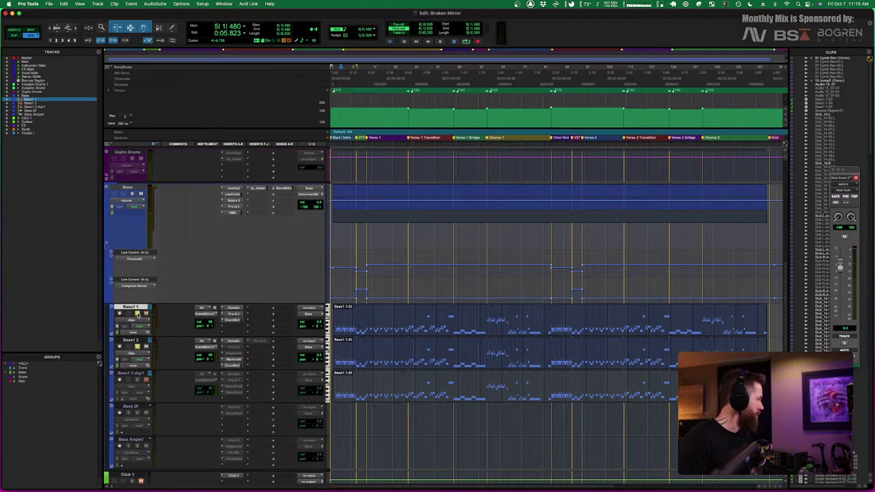
key(space)
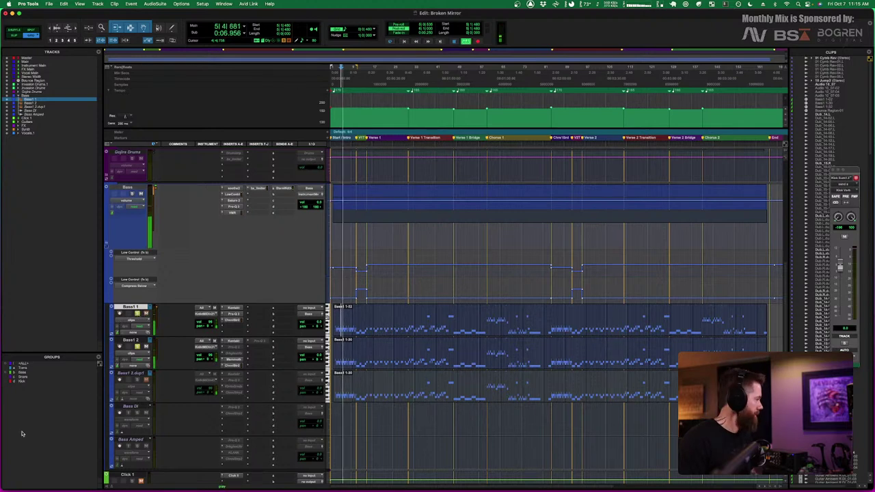
key(space)
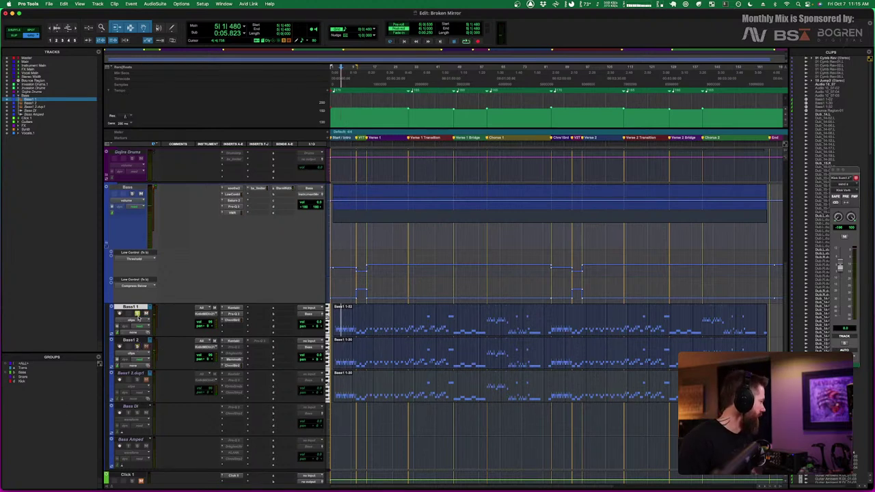
Inspect the DjinnBass instrument in Kontakt and the FabFilter Pro-Q 3 filter on Bass1 1, closing each plugin
click(233, 309)
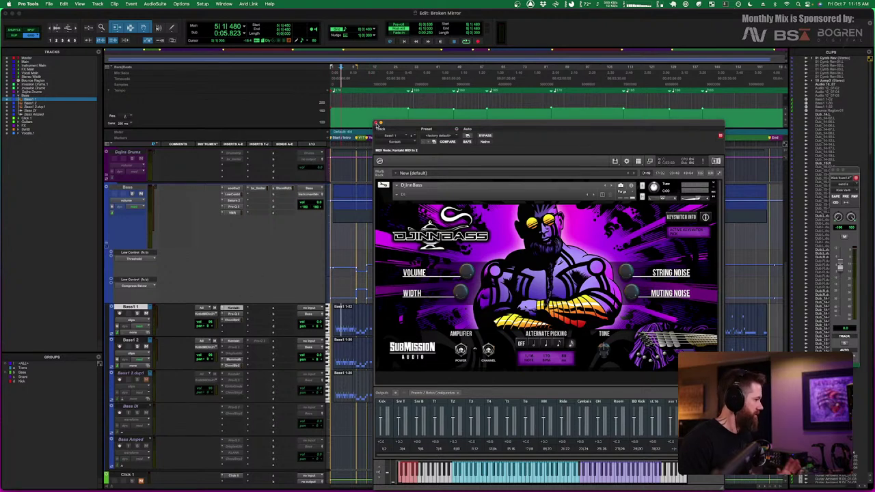
click(378, 124)
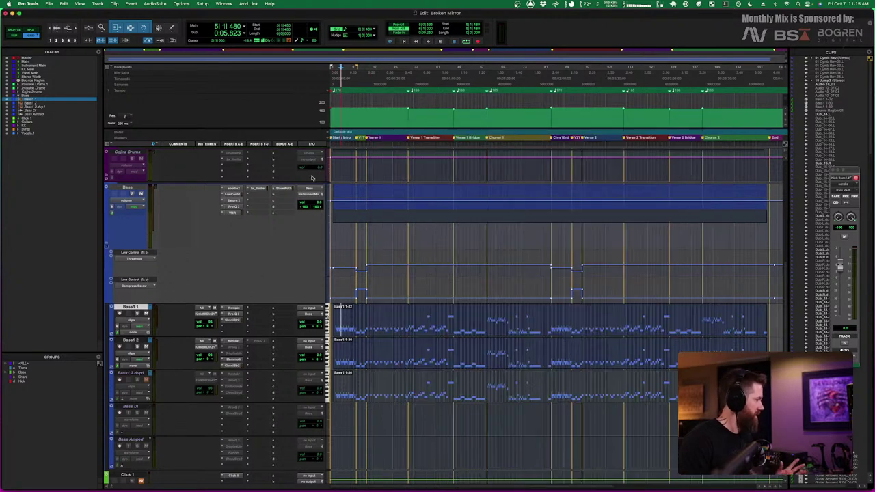
click(232, 318)
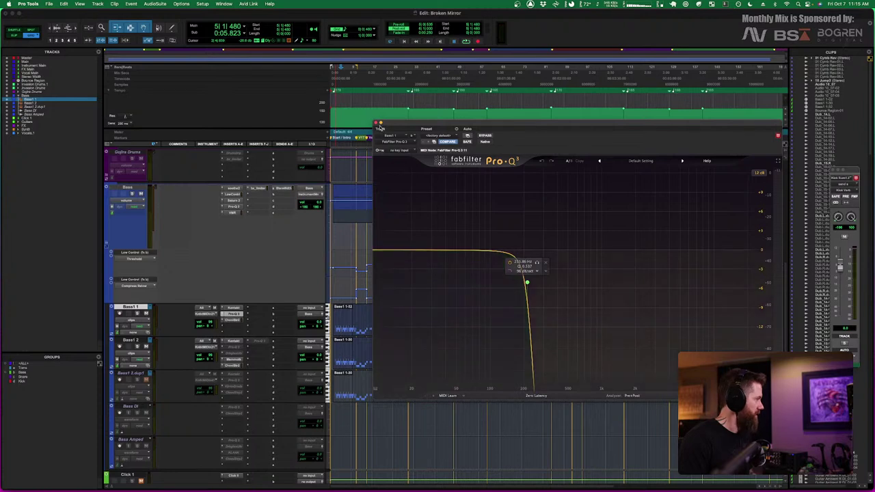
click(245, 321)
Examine the SSL Channel Strip 2 on Bass1 1, and audition the soloed track with its processing inserts bypassed
click(232, 320)
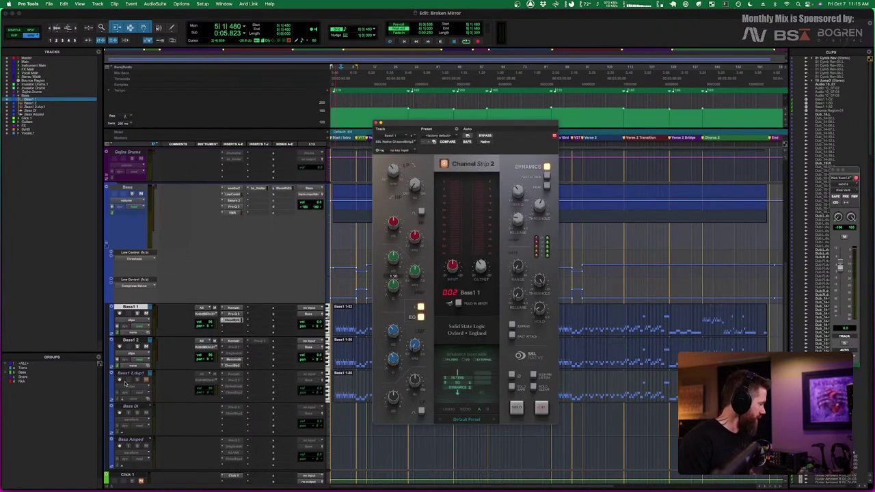
mouse_move(394, 330)
mouse_move(413, 346)
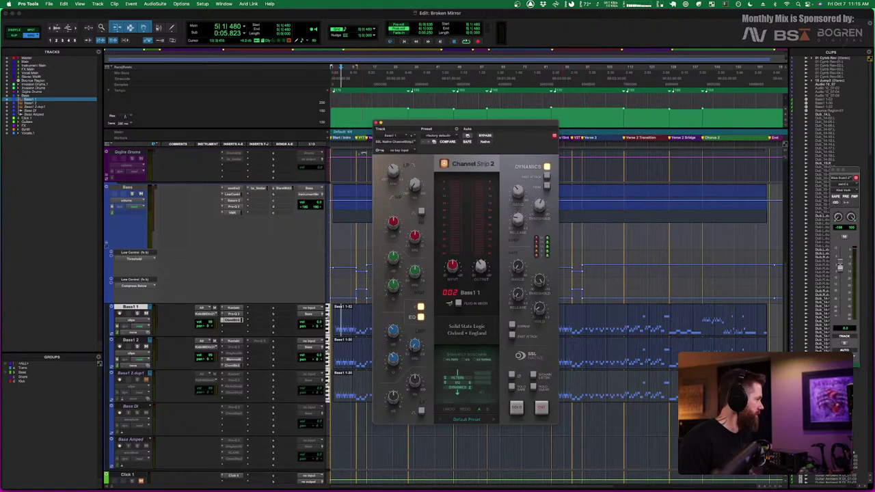
click(376, 123)
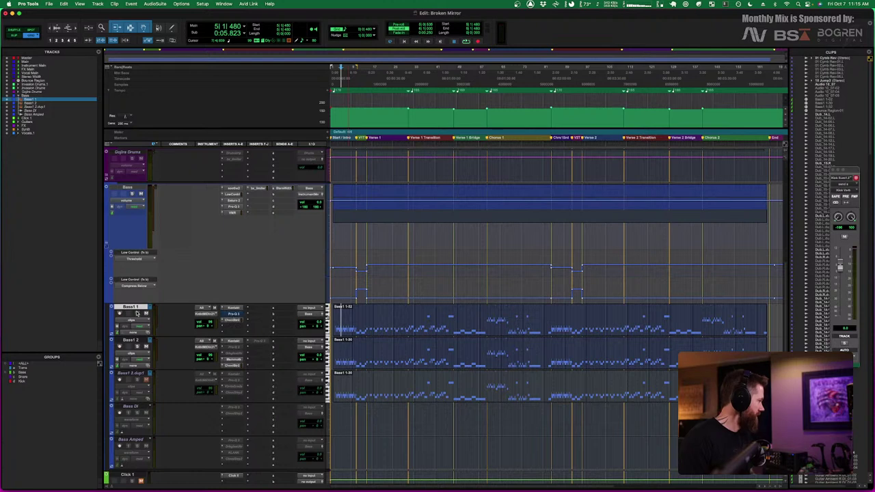
key(space)
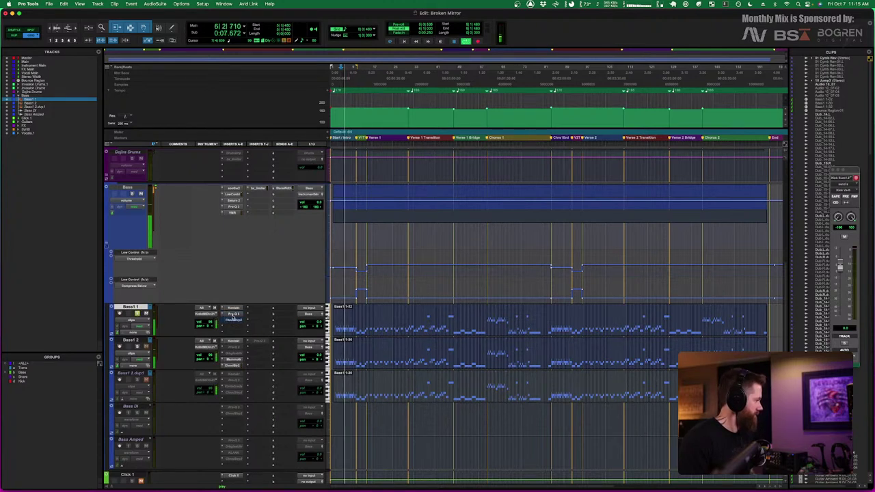
key(space)
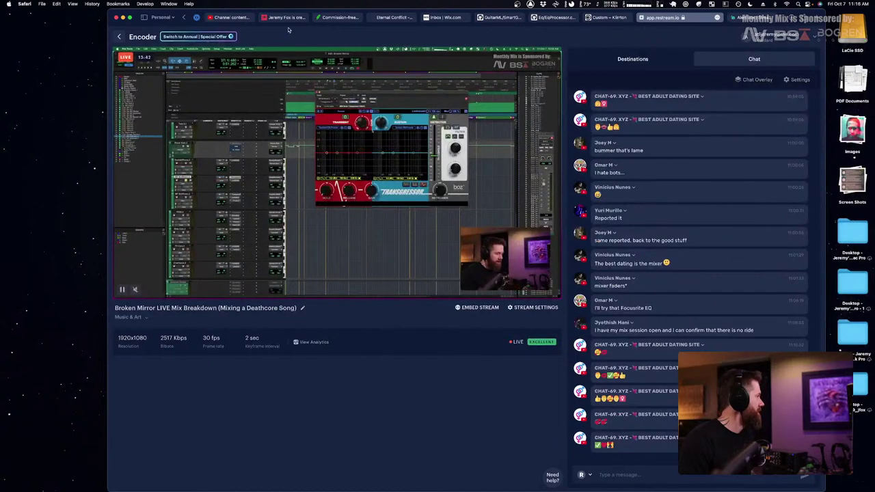
Switch to Safari and open the Broken Mirror LIVE Mix Breakdown stream on YouTube from YouTube Studio's live content
click(254, 17)
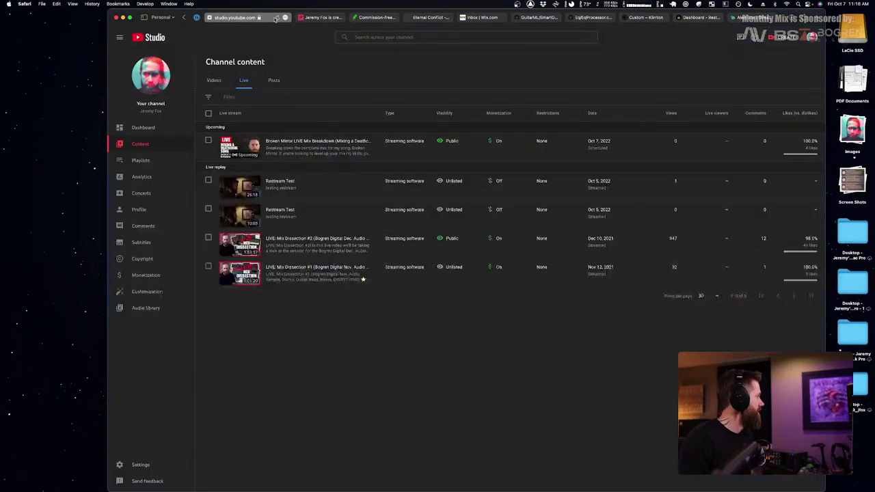
click(697, 17)
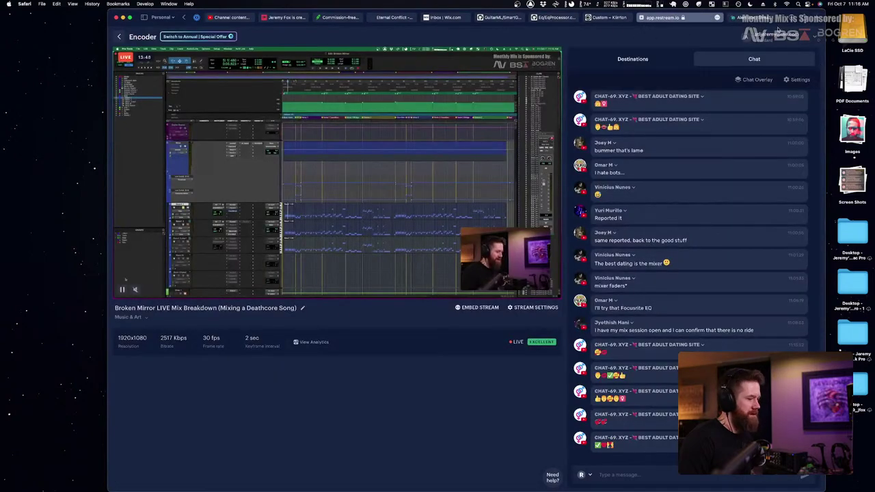
click(236, 18)
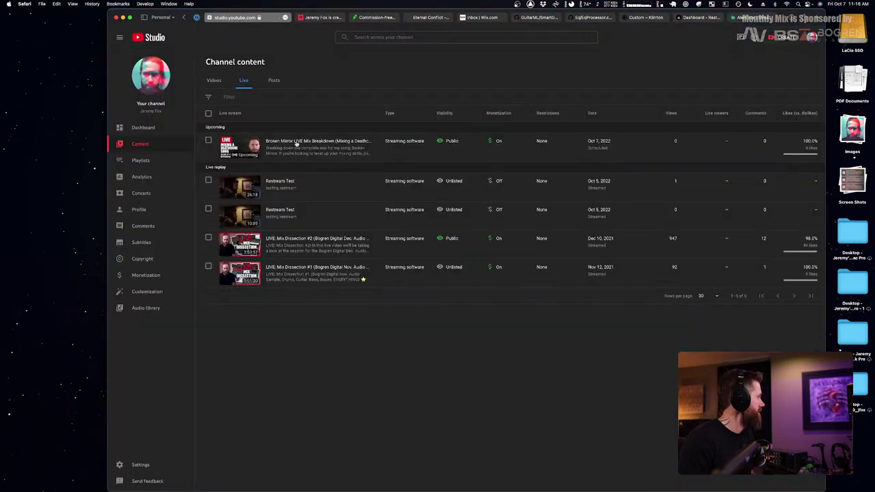
click(336, 155)
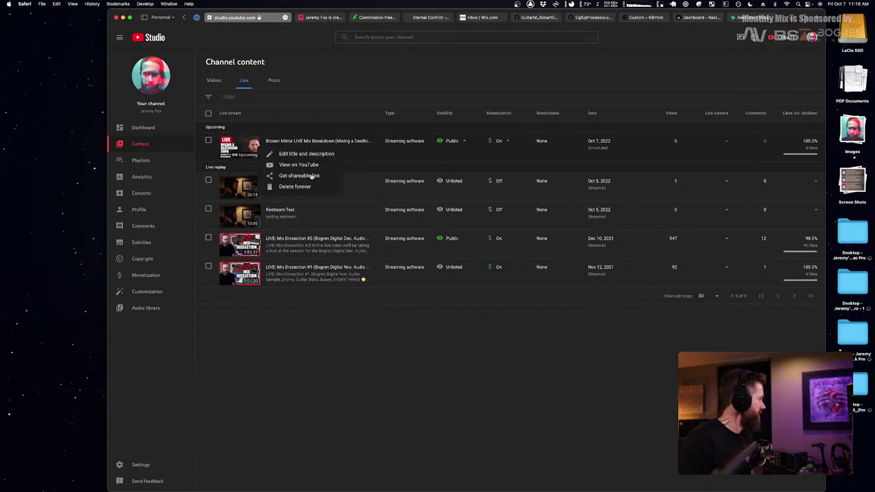
click(312, 165)
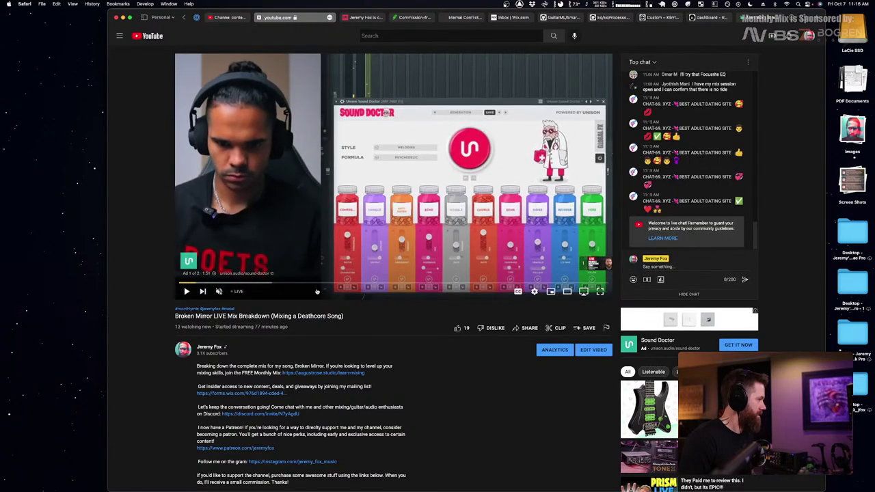
Remove the newest spam message from the live chat and report the one above it as pornography or sexually explicit material
click(746, 197)
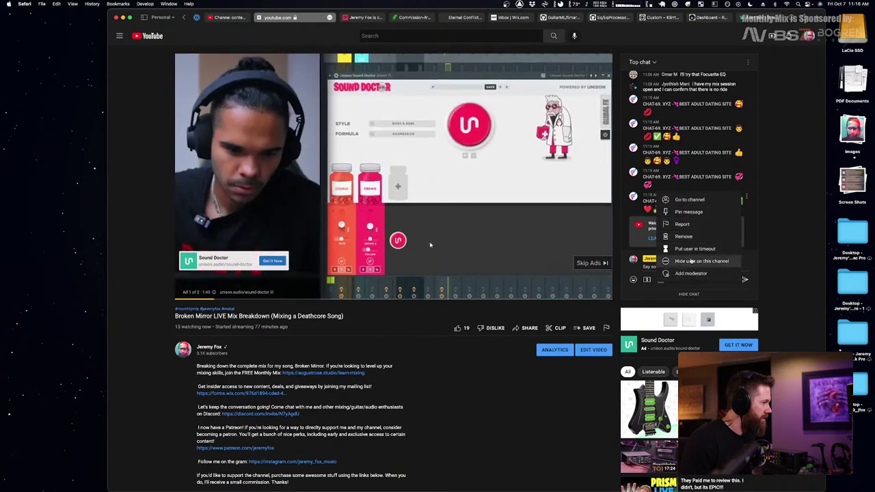
click(687, 238)
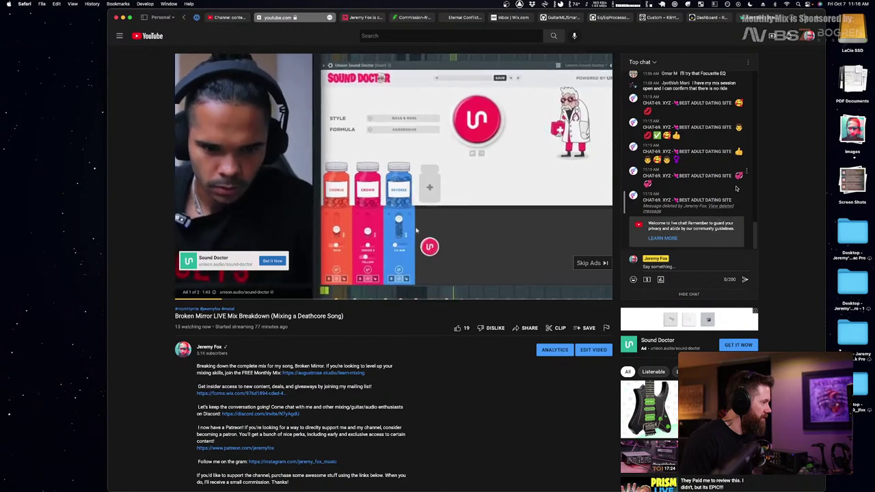
click(745, 172)
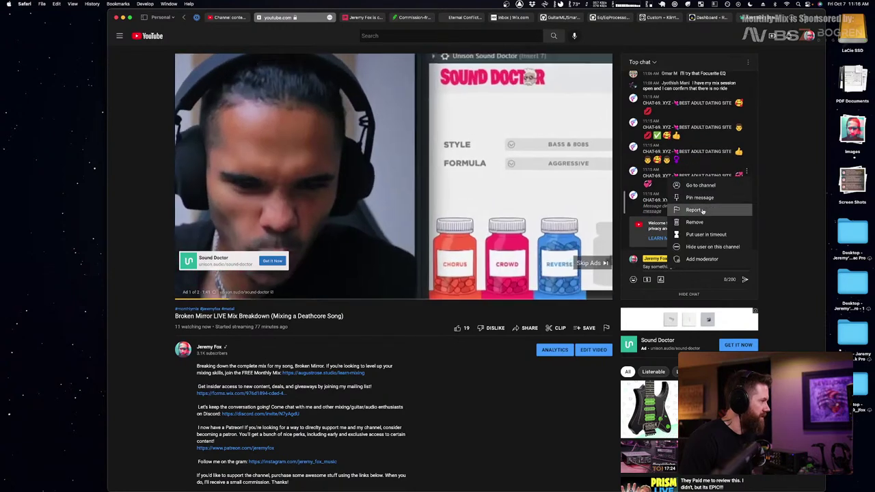
click(707, 182)
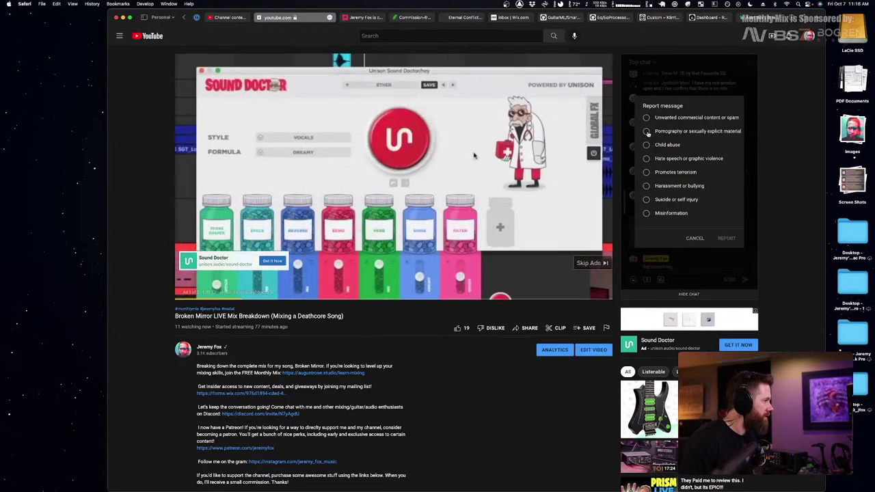
click(646, 131)
click(727, 238)
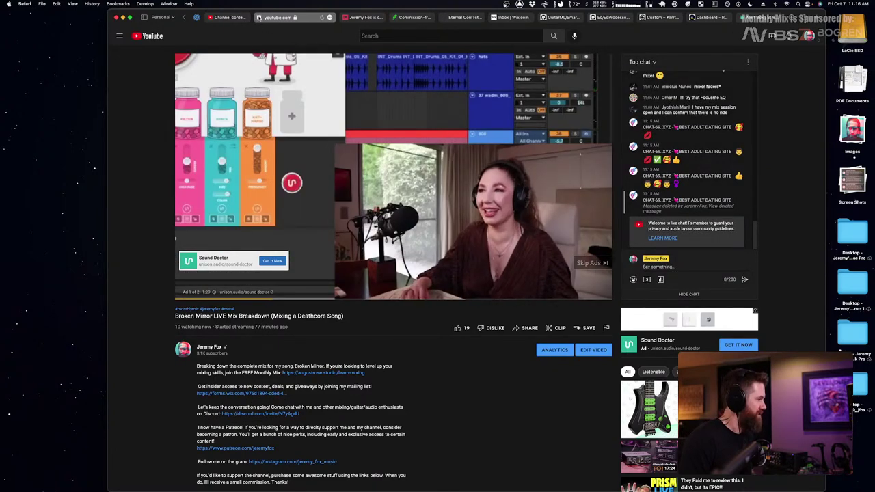
Close the YouTube live stream page and switch back to the Broken Mirror session in Pro Tools
click(259, 17)
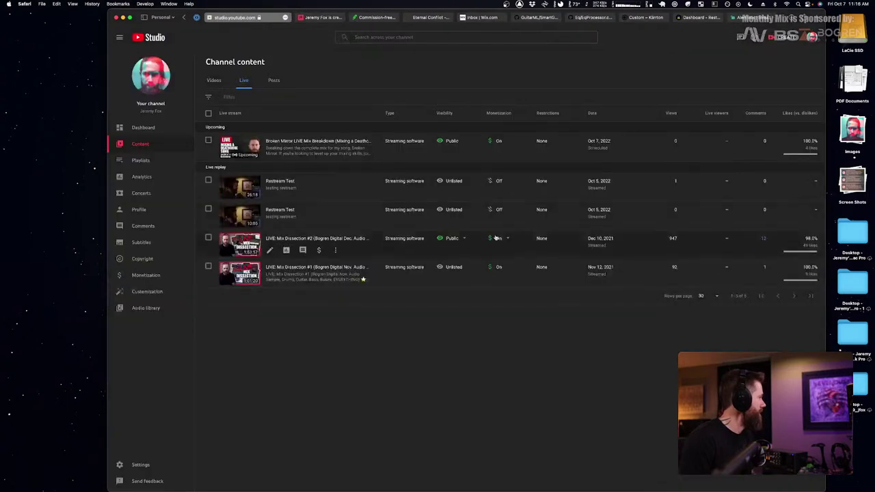
key(ctrl+Right)
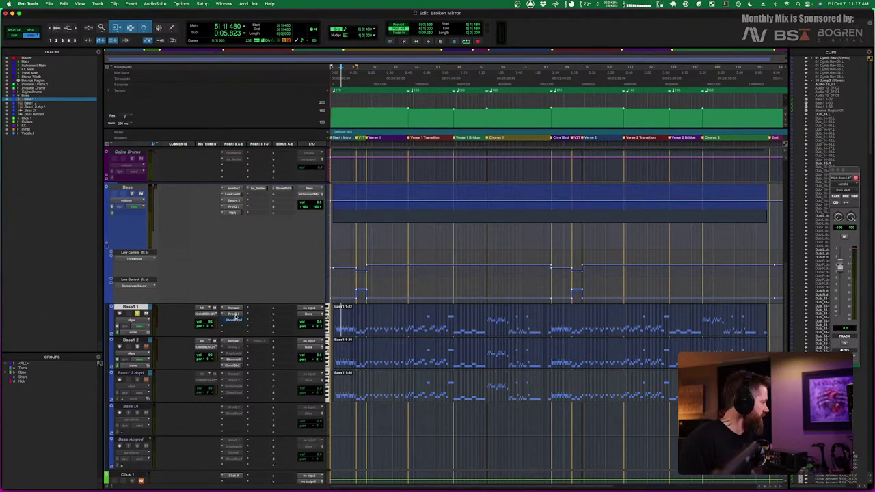
Inspect the Pro-Q 3 on Bass1 1, then take SSL Channel Strip 2 out of bypass while auditioning the track
click(234, 318)
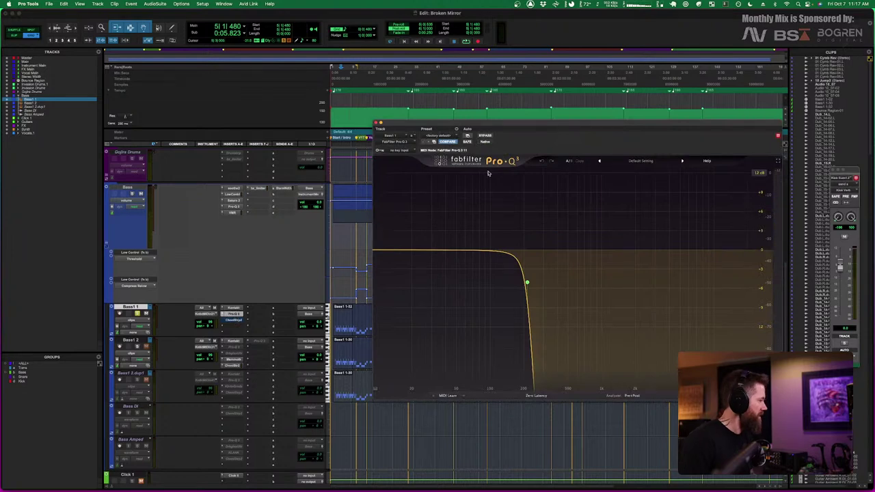
click(377, 123)
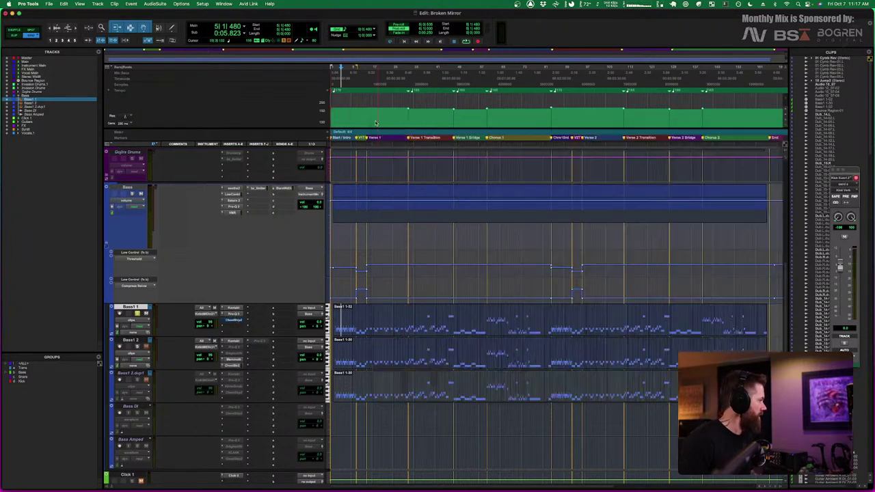
click(235, 319)
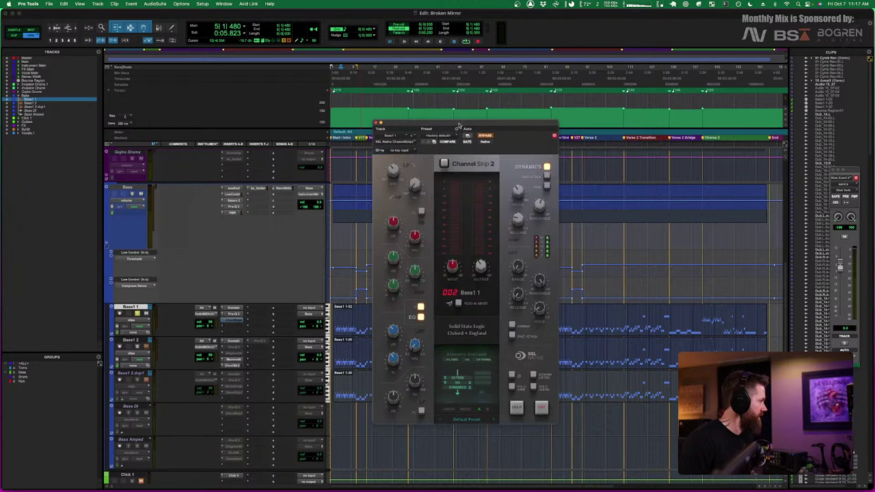
drag(458, 127, 516, 100)
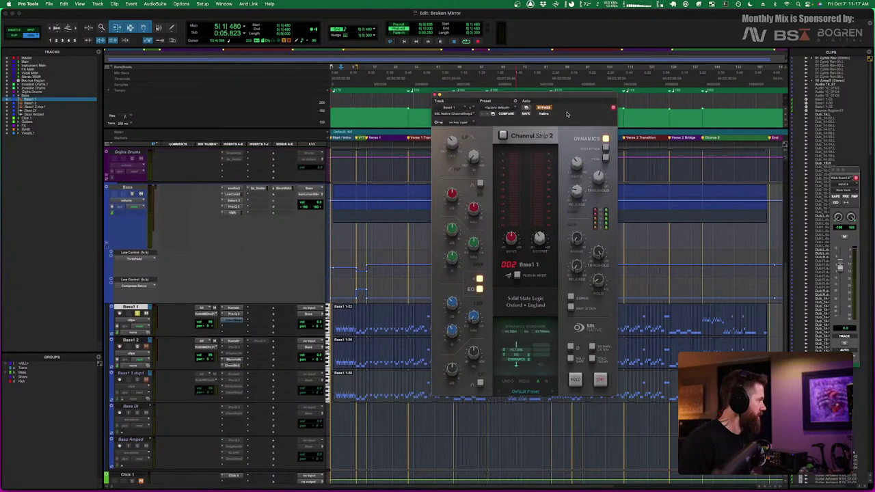
key(space)
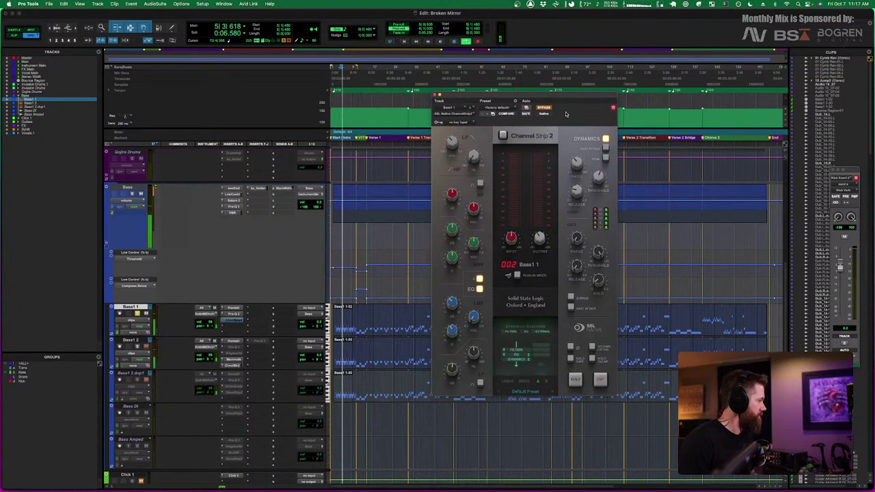
click(544, 108)
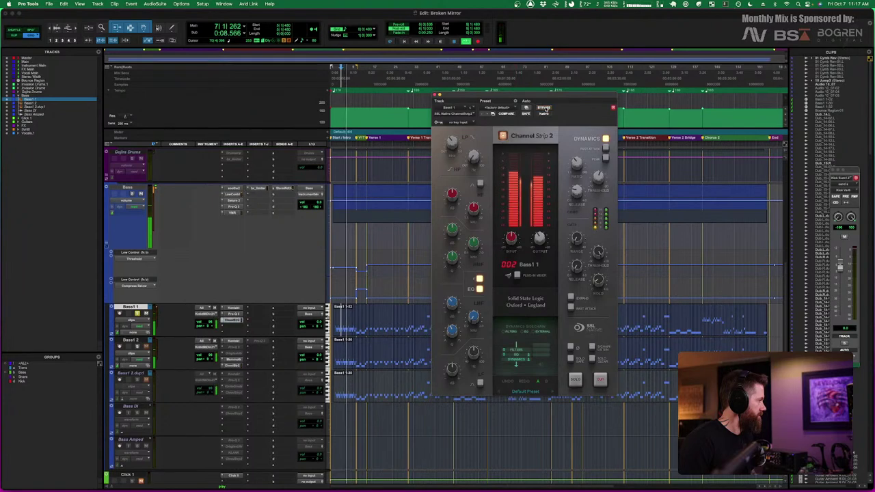
key(space)
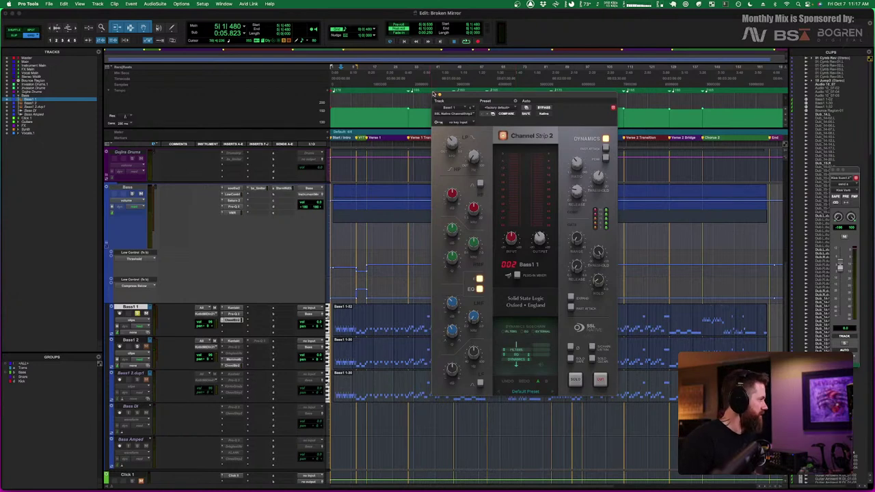
click(433, 95)
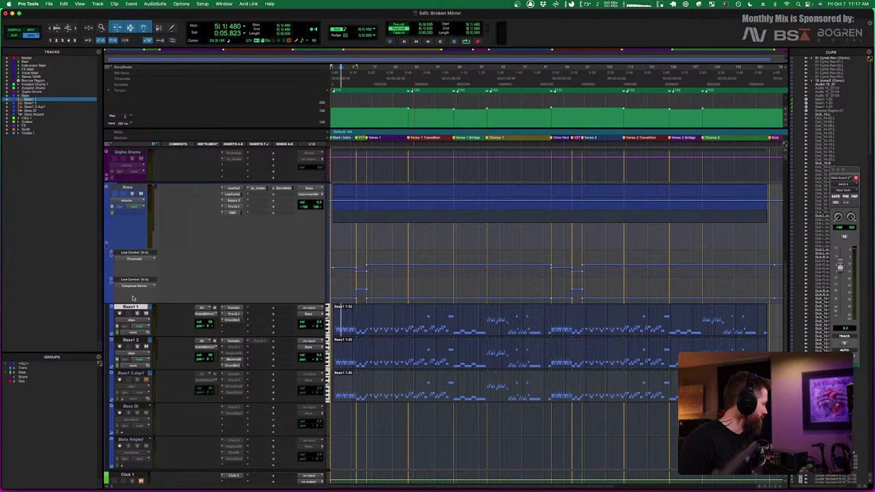
Select the Bass1 2 track, open its Mammoth plug-in, and solo the track for playback
click(136, 342)
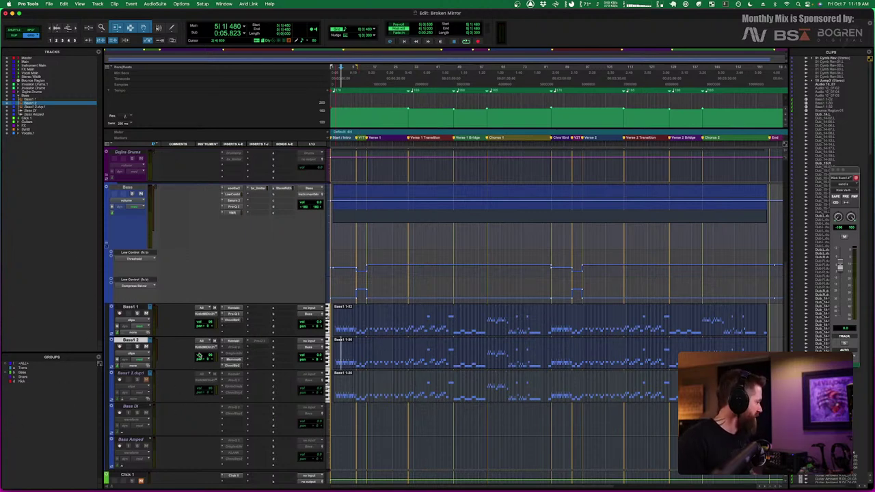
click(235, 360)
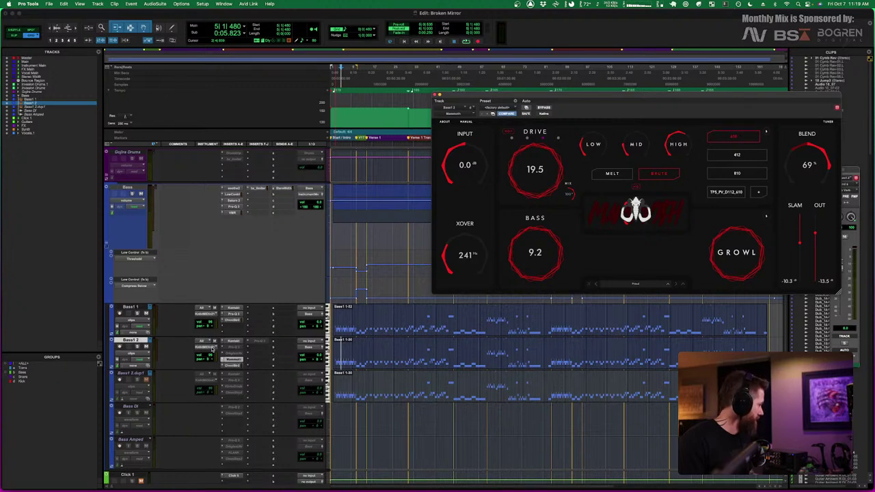
click(137, 347)
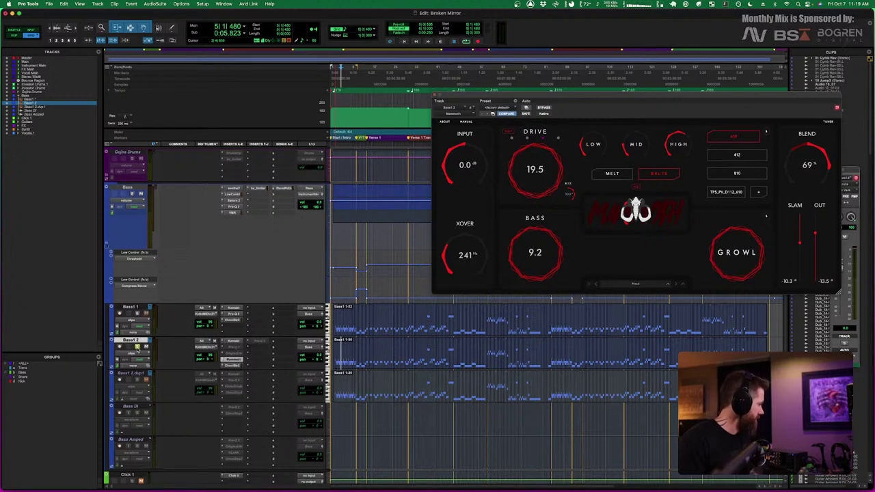
key(space)
key(space)
key(space)
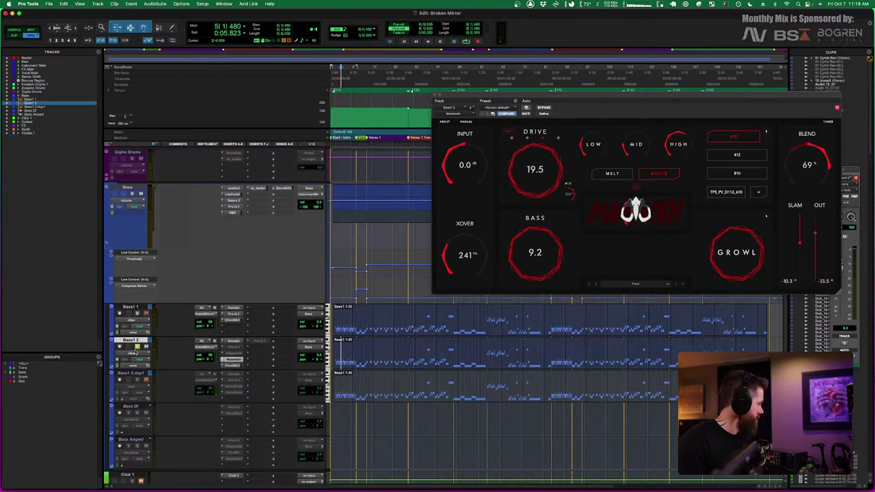
View Channel Strip 2 on Bass1 2, and examine Mammoth's drive, crossover and cabinet settings
click(233, 365)
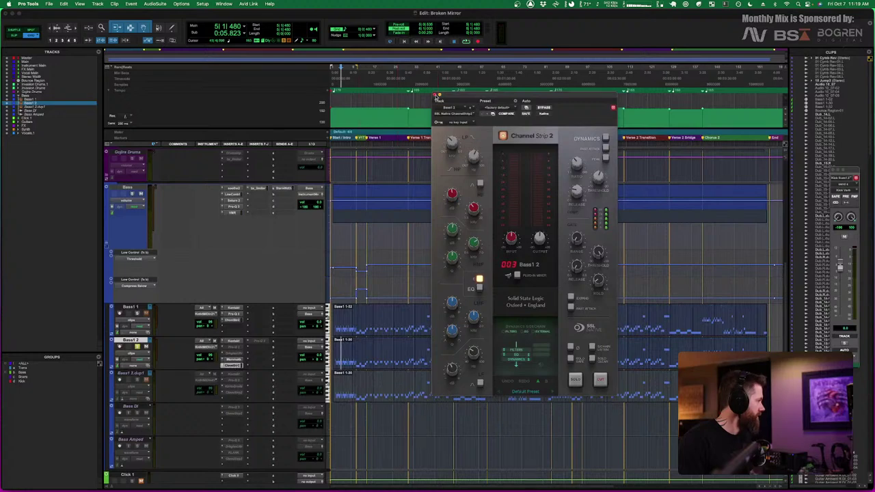
click(232, 365)
click(234, 360)
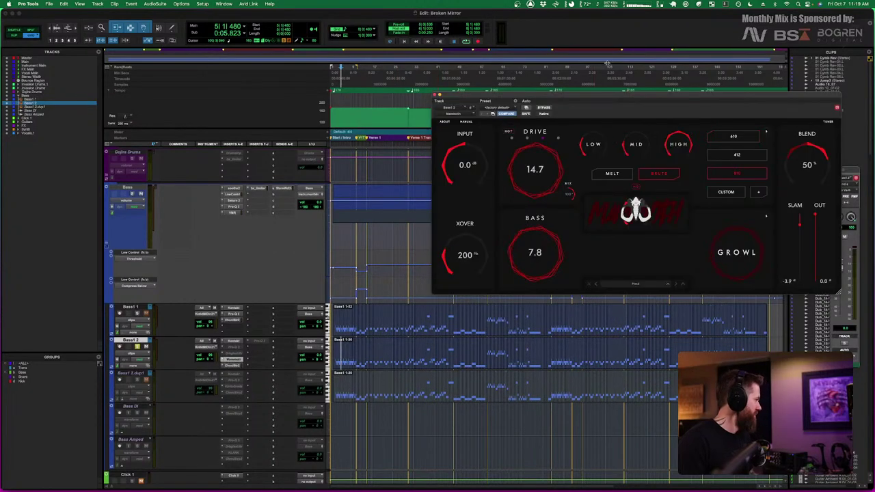
drag(604, 100, 598, 83)
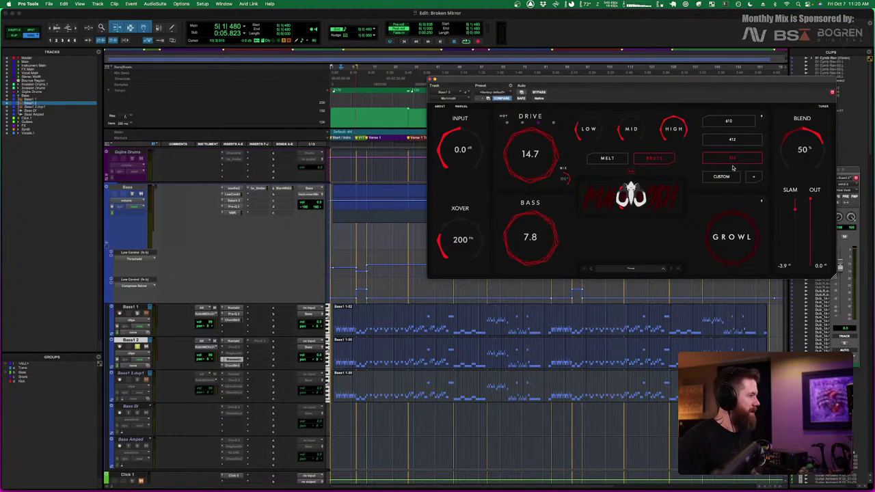
drag(452, 245, 460, 240)
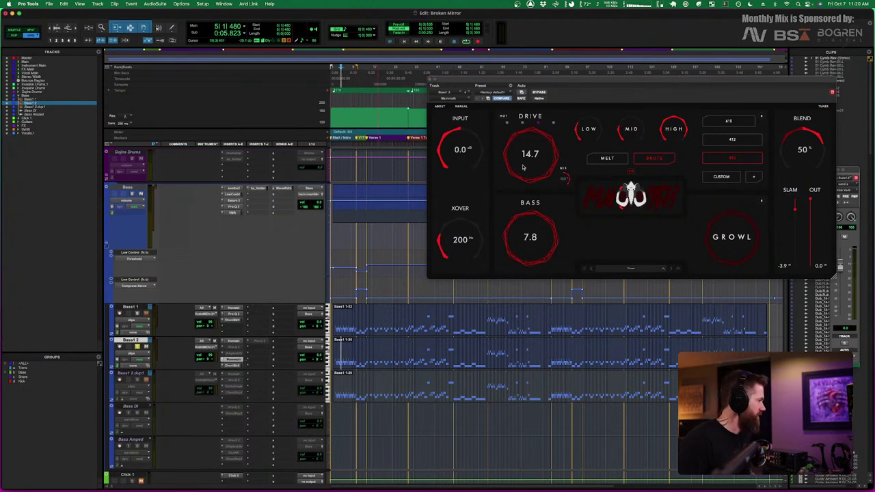
Audition the soloed Bass1 2 track with Mammoth bypassed and with it active for comparison
drag(544, 80, 562, 78)
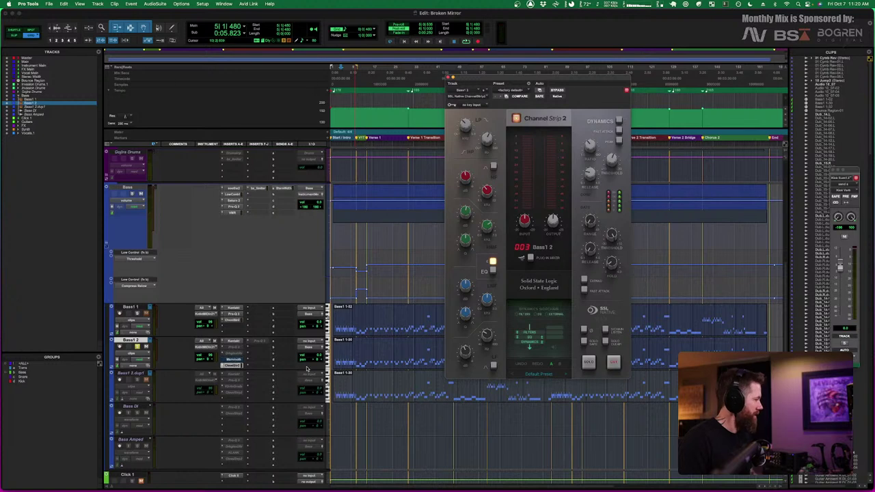
key(space)
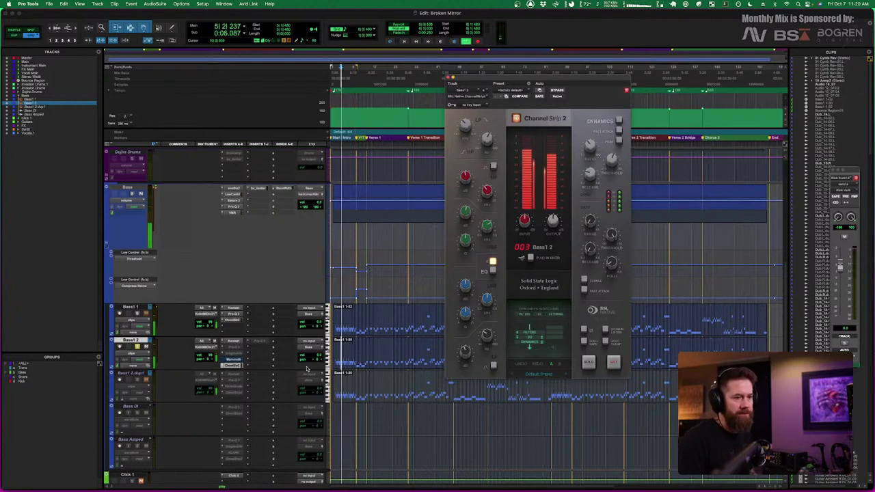
key(space)
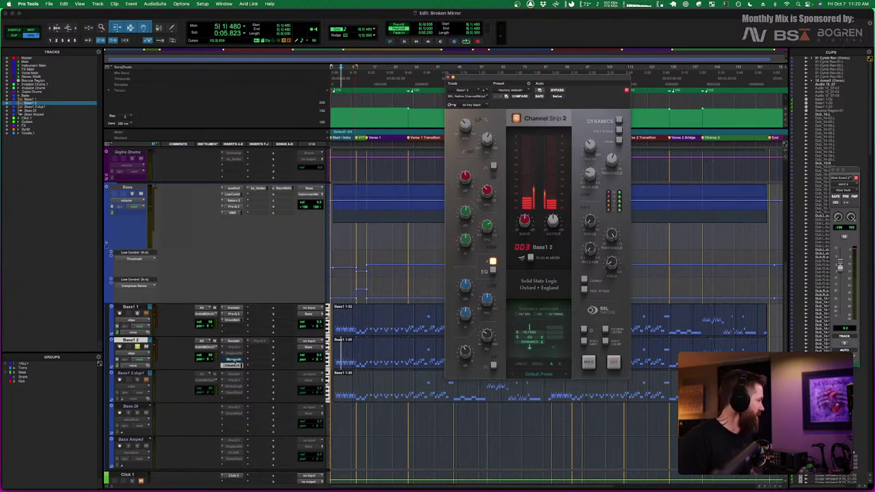
key(space)
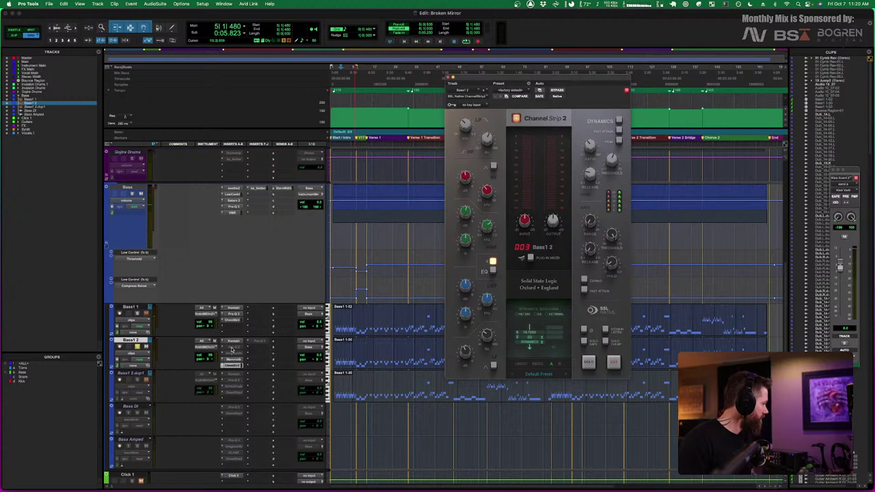
Review the Channel Strip 2 settings on Bass1 2, switch on its EQ section, and close the plug-in
click(233, 366)
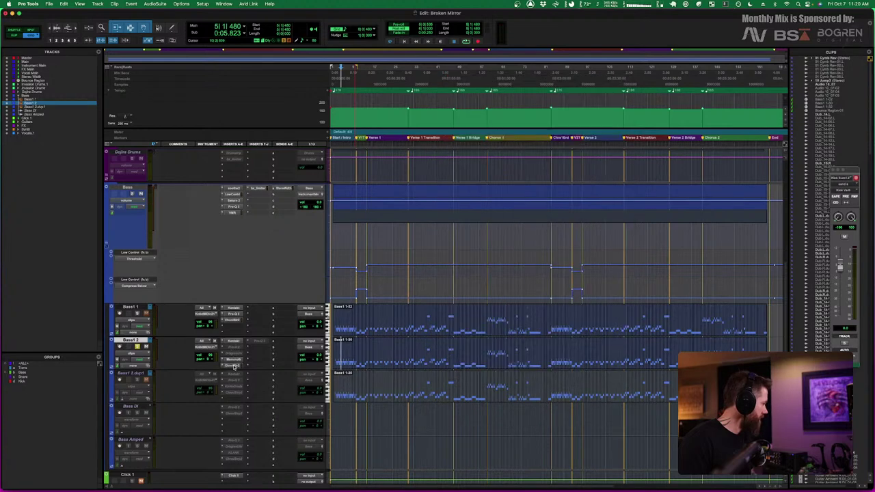
click(233, 366)
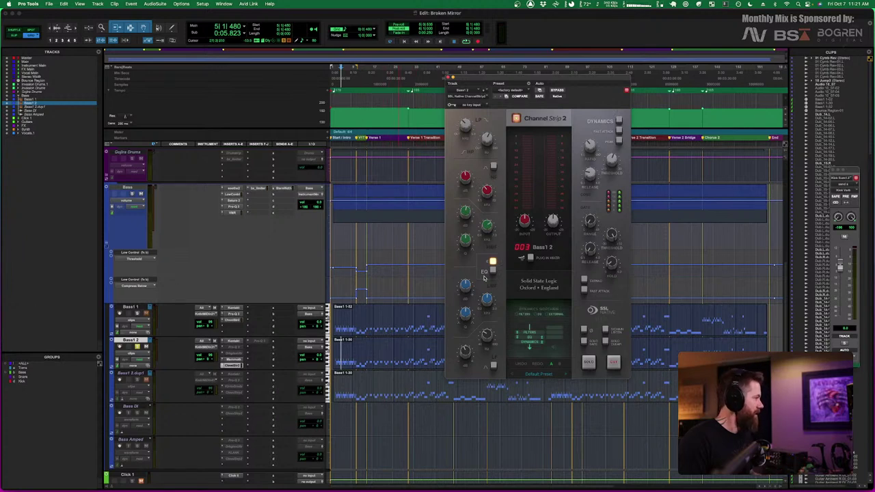
mouse_move(468, 211)
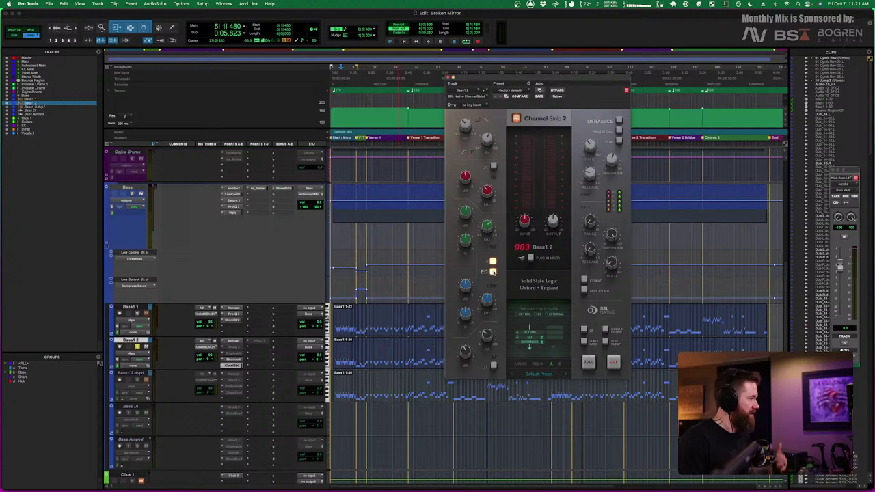
click(448, 77)
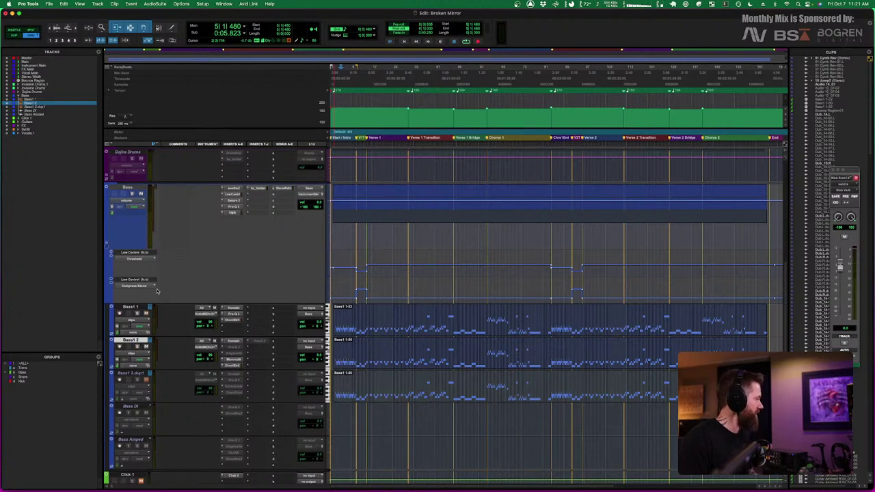
Open soothe2 on the Bass track and check its sidechain key input among the available buses
click(127, 186)
click(232, 188)
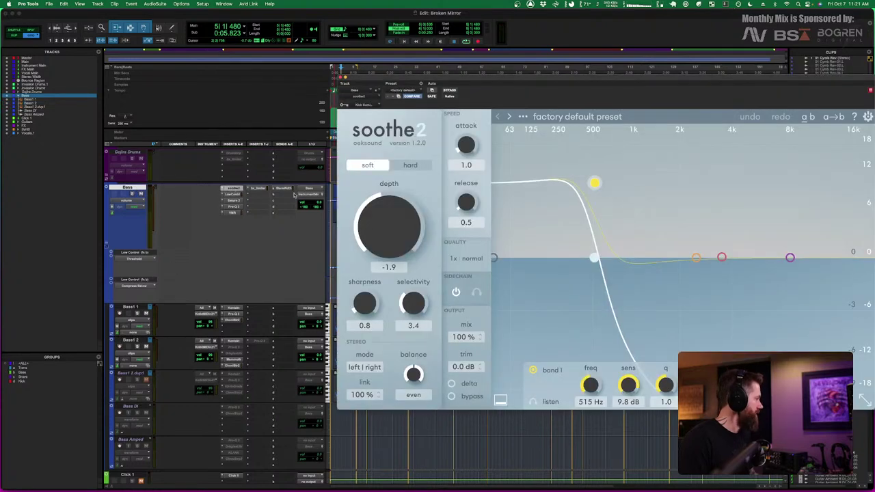
drag(526, 78, 515, 77)
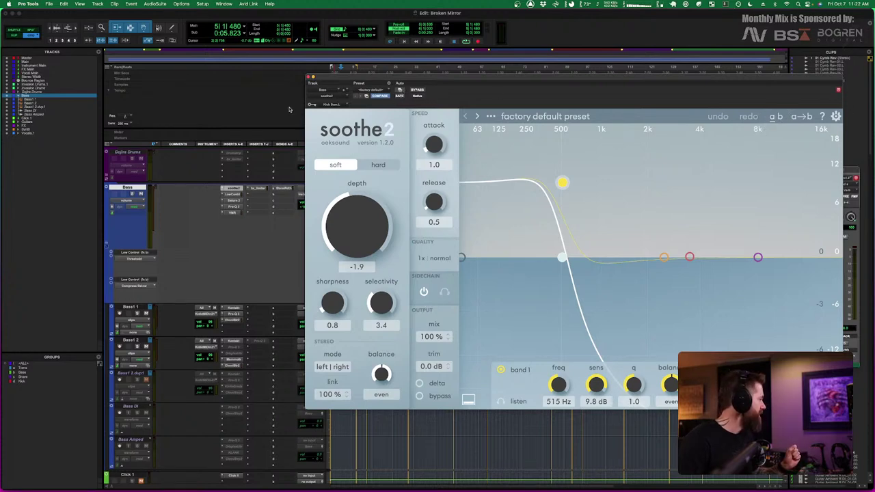
click(347, 105)
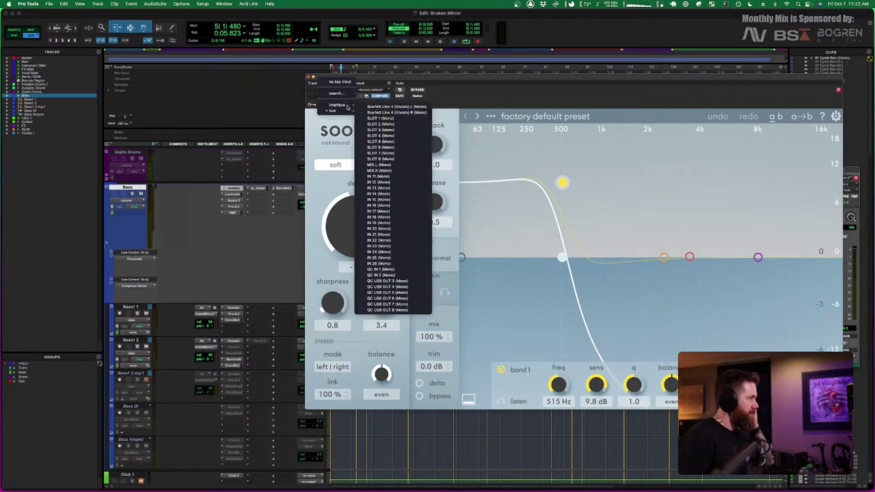
mouse_move(335, 110)
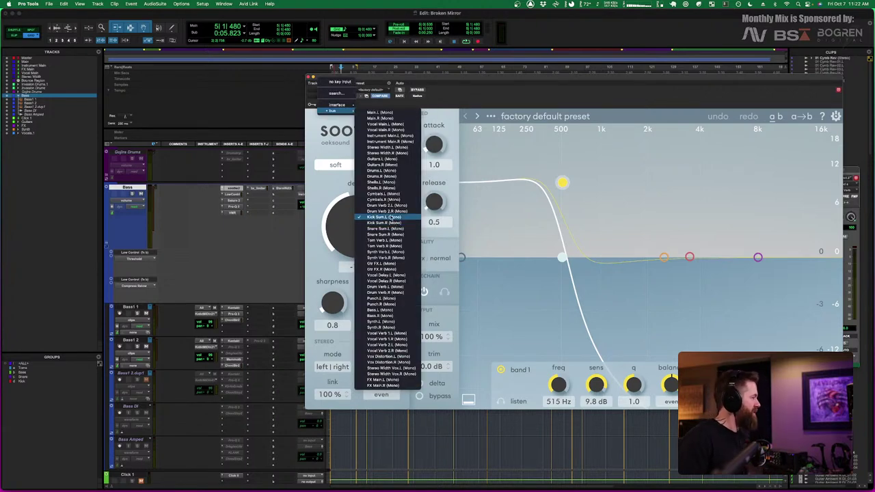
click(503, 88)
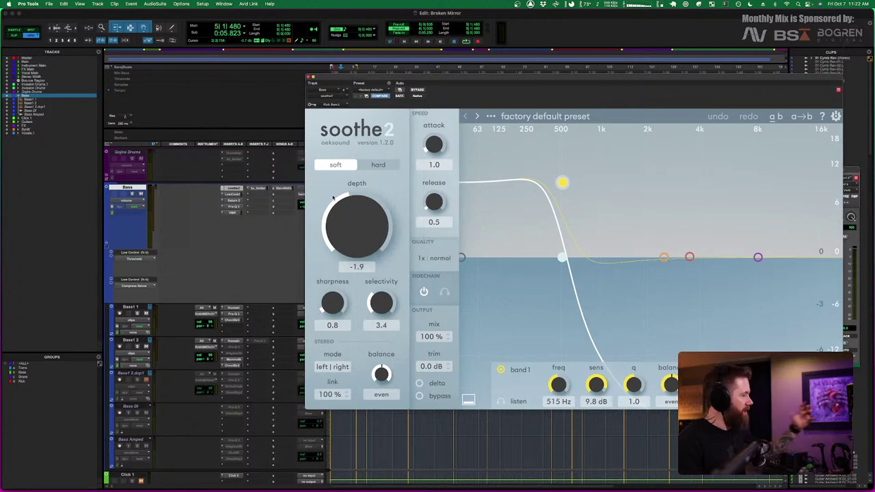
Solo the Bass track and audition the intro, using soothe2's sidechain cue to hear the kick key signal
click(424, 293)
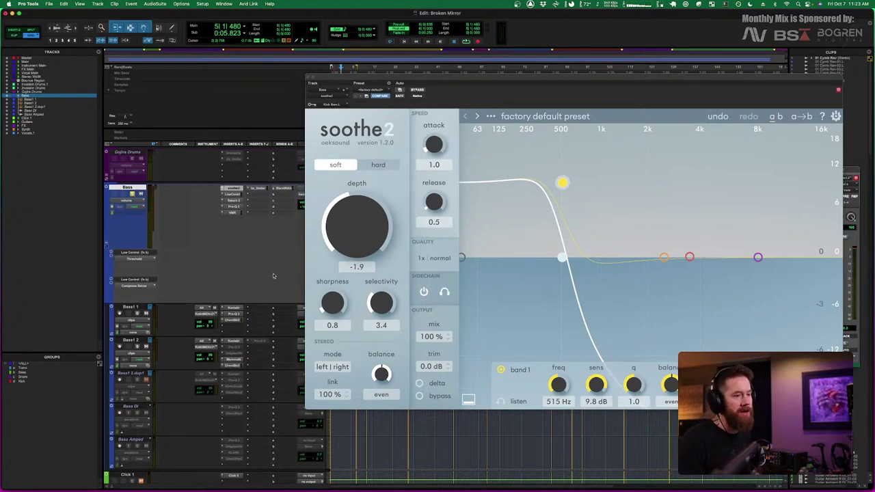
key(space)
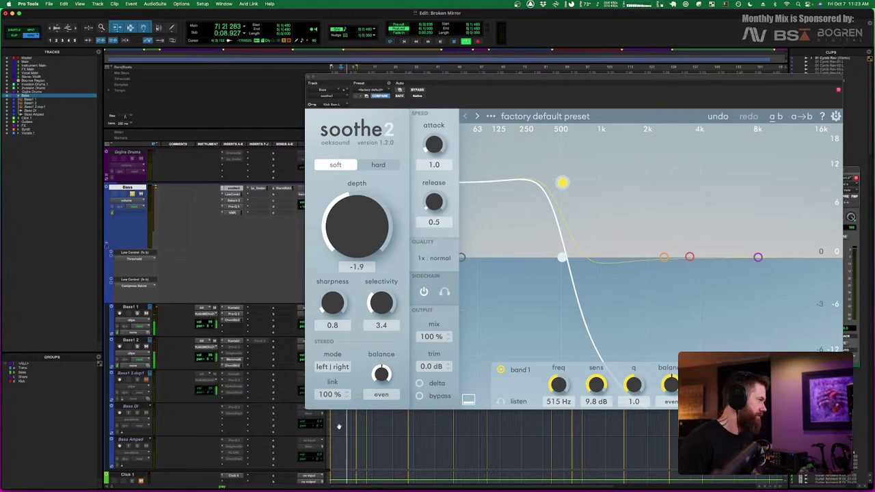
key(space)
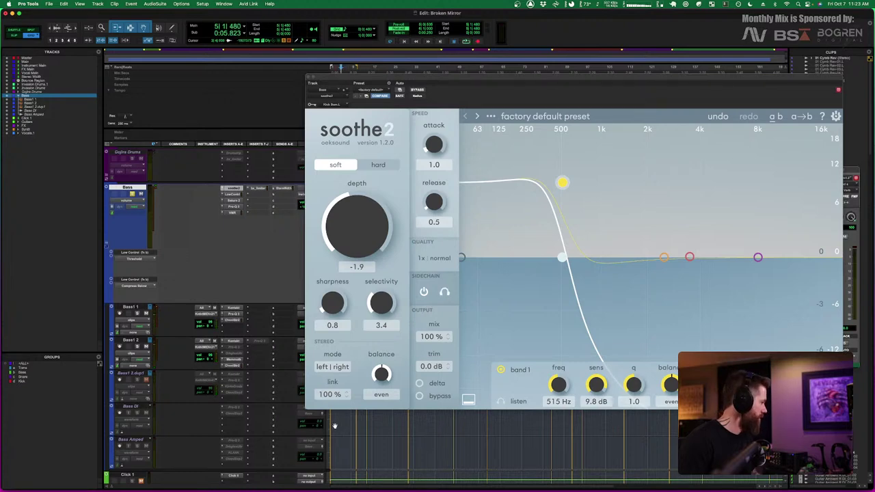
click(332, 415)
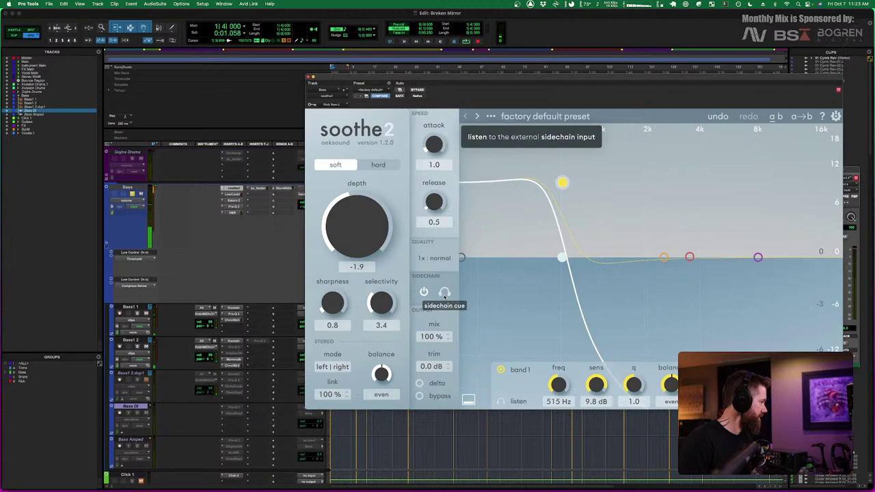
drag(364, 79, 445, 65)
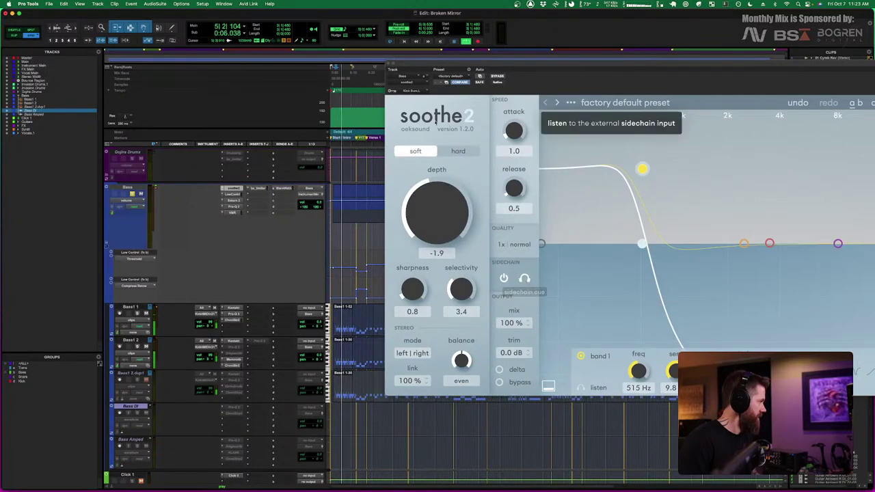
key(space)
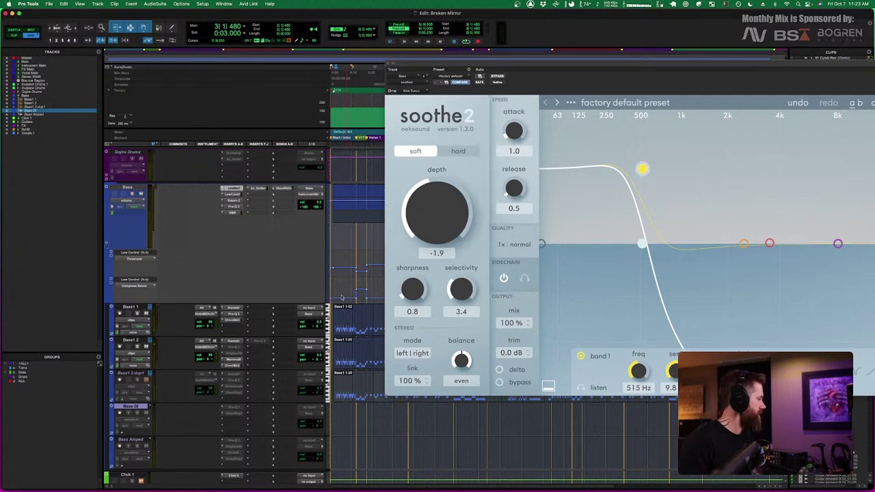
Audition the intro in the full mix and with Bass and Kick Sum 1.2 soloed, watching soothe2's sidechained reduction
key(space)
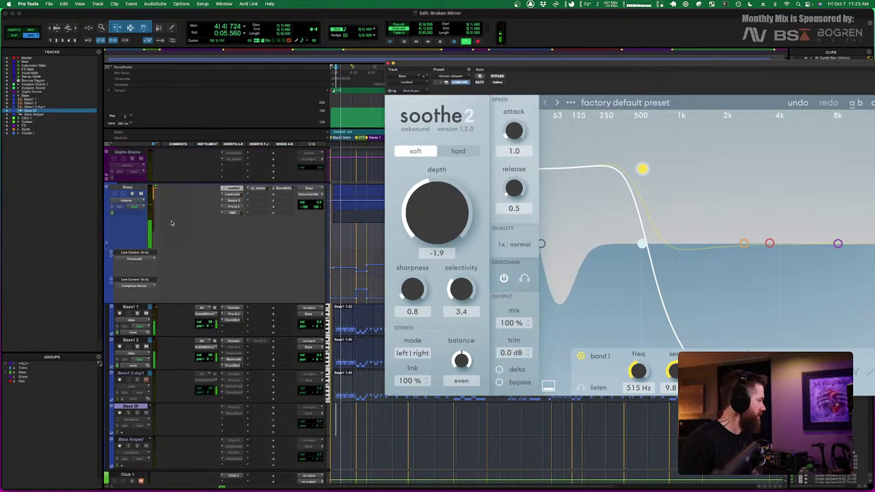
key(space)
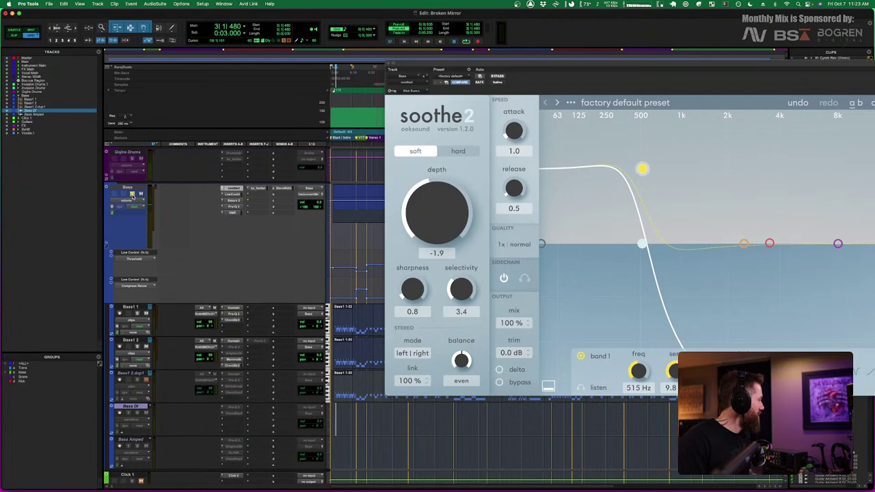
scroll(174, 234, up, 10)
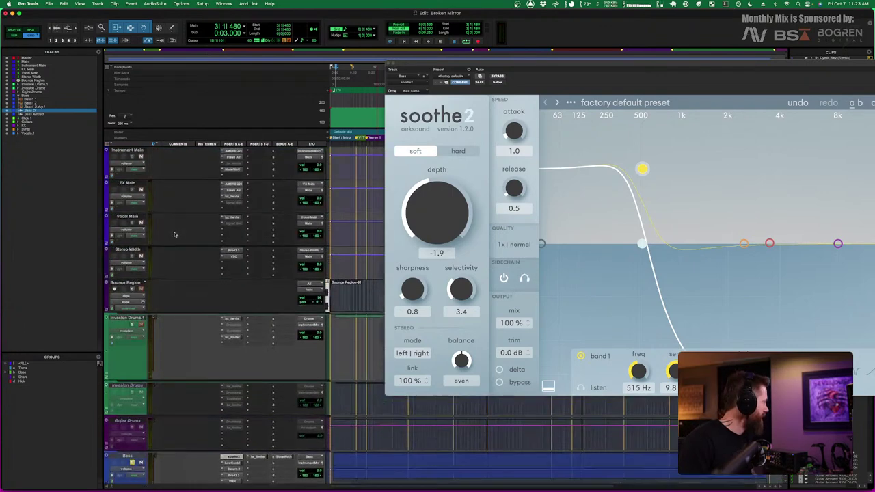
scroll(174, 235, down, 6)
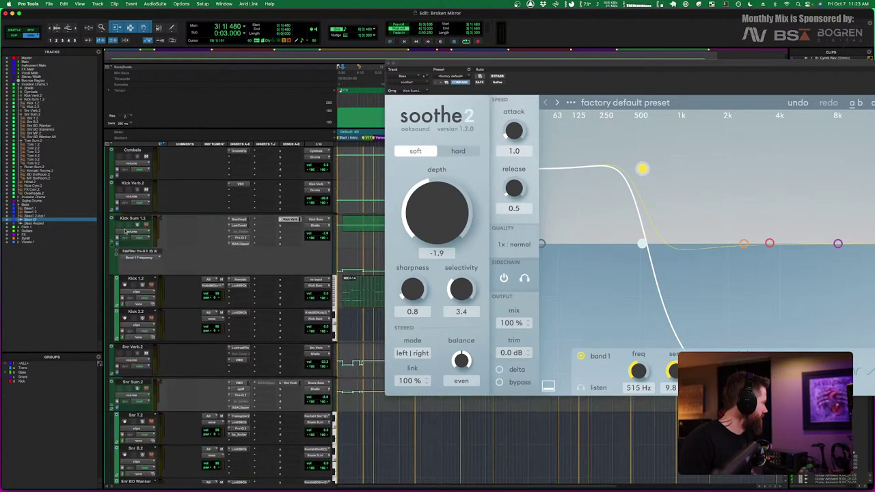
key(space)
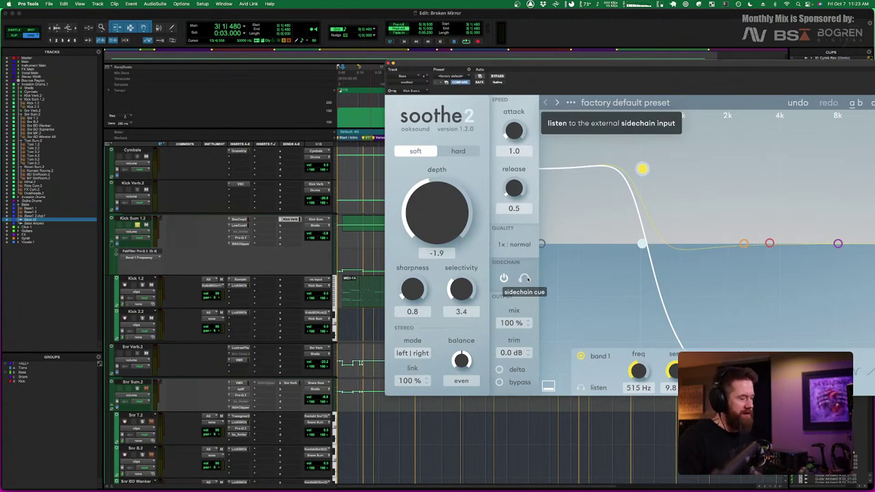
key(space)
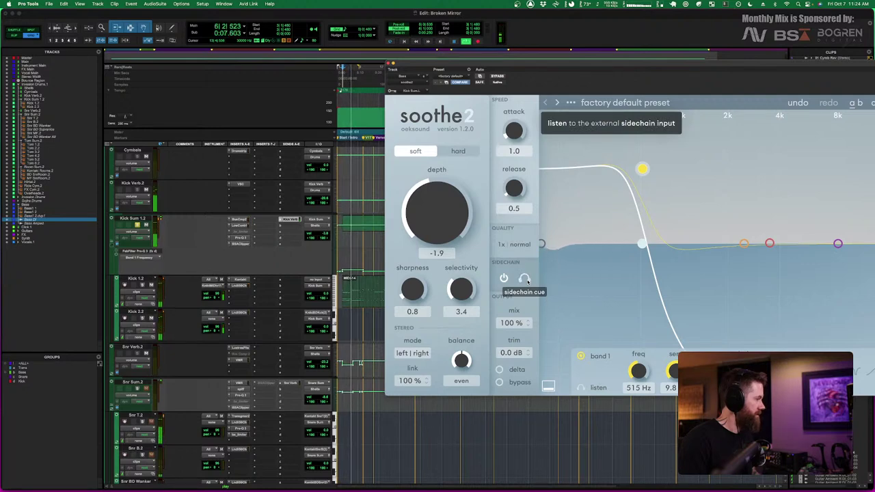
key(space)
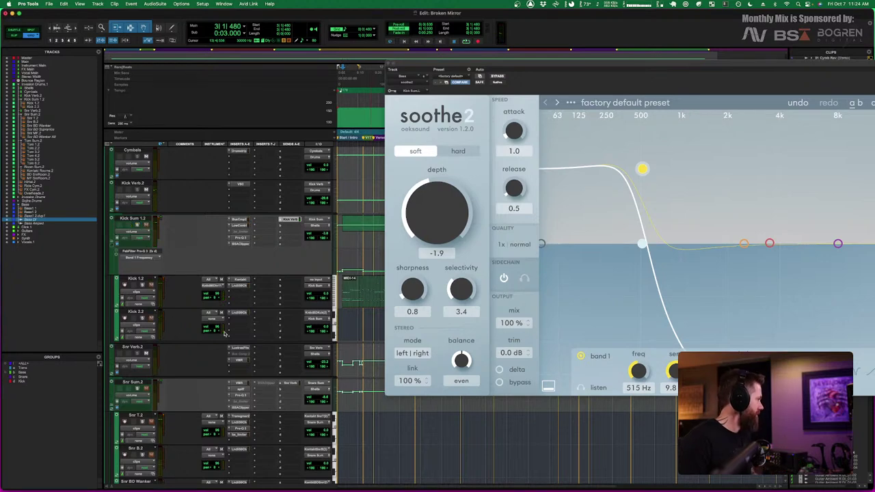
Select soothe2's high-cut band on the Bass track, reposition the plug-in window, and audition the soloed bass
scroll(225, 333, down, 10)
scroll(226, 333, down, 15)
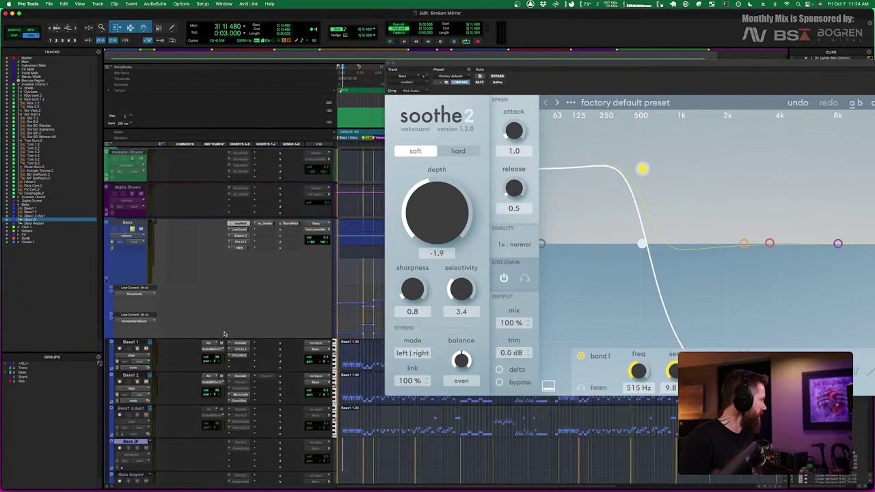
scroll(223, 332, up, 4)
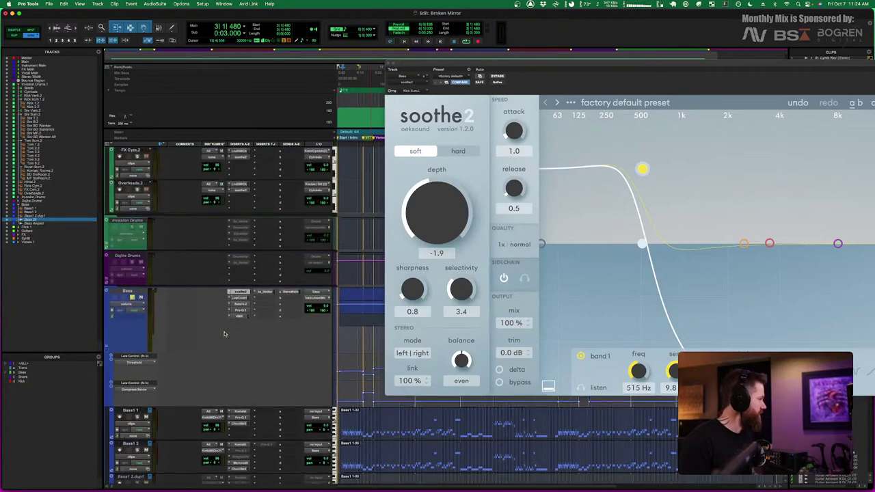
click(641, 245)
drag(755, 66, 688, 65)
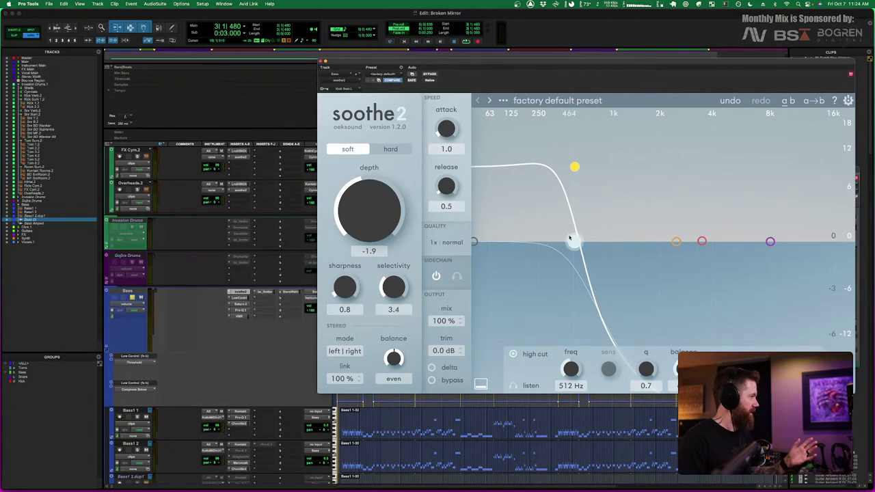
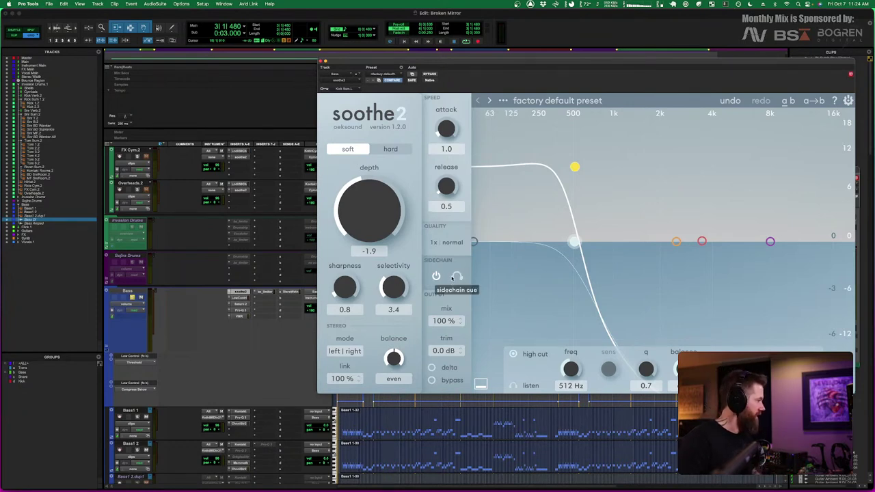
key(space)
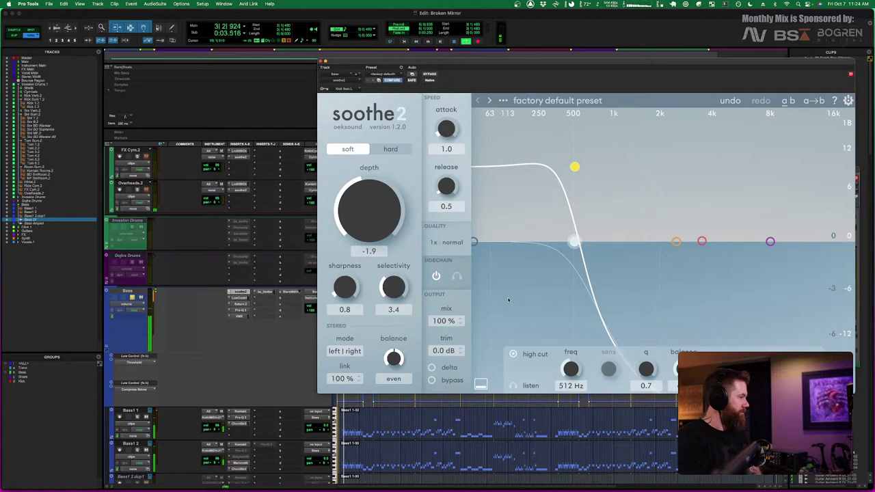
Audition the Bass track together with soloed Kick Sum 1.2 to watch soothe2 react, clear the solos, and close soothe2
scroll(189, 196, up, 15)
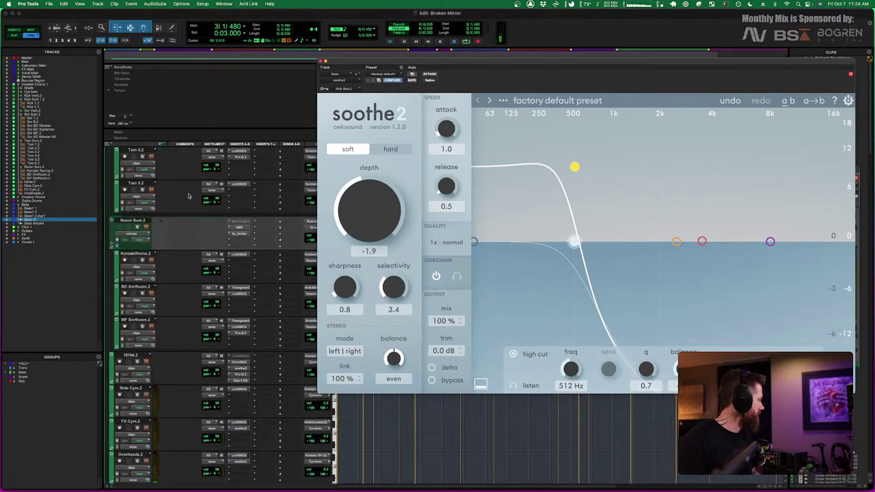
scroll(188, 196, up, 5)
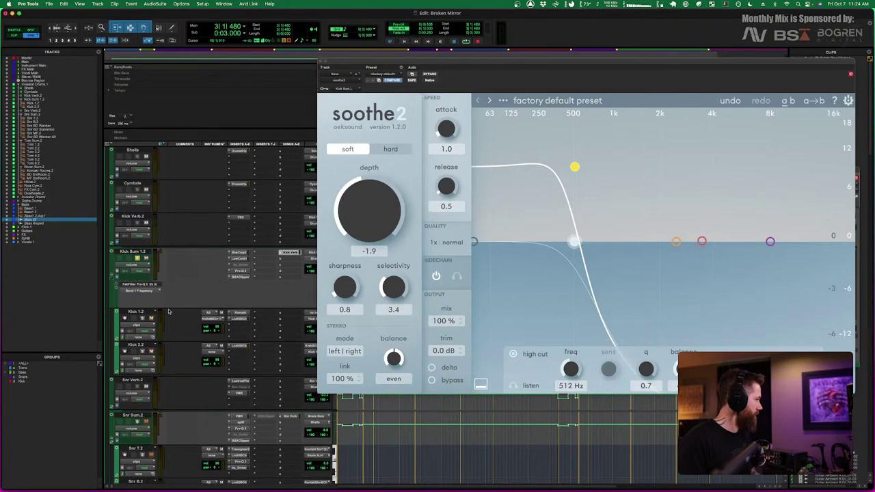
key(space)
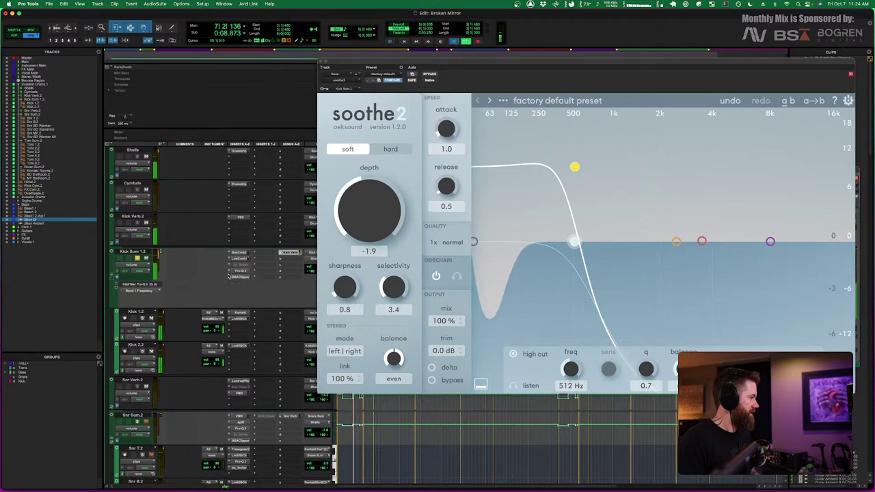
key(space)
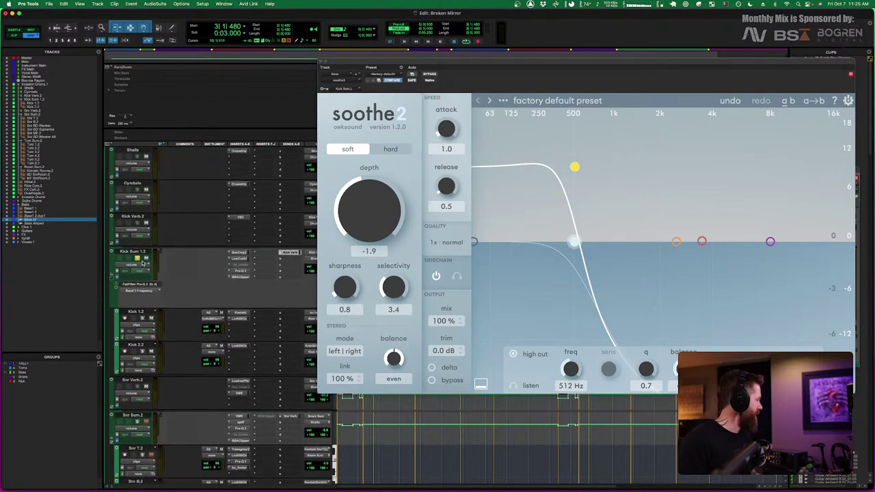
scroll(207, 343, down, 15)
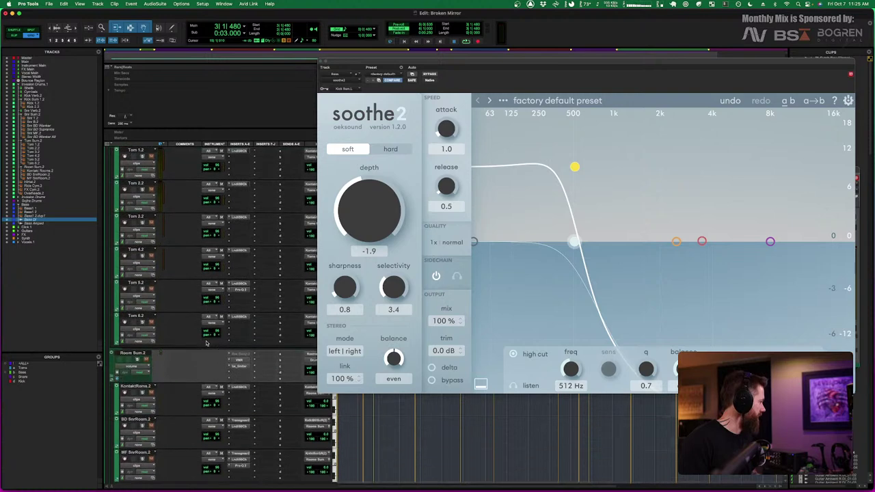
scroll(206, 343, down, 8)
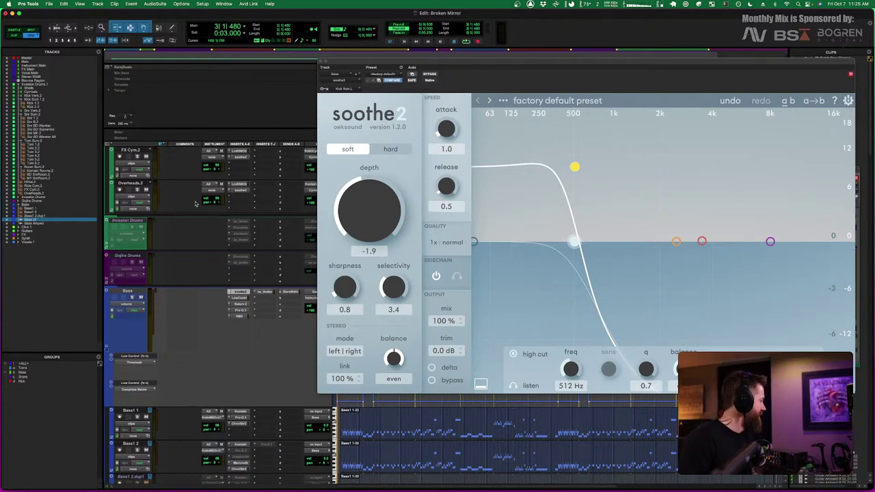
click(321, 63)
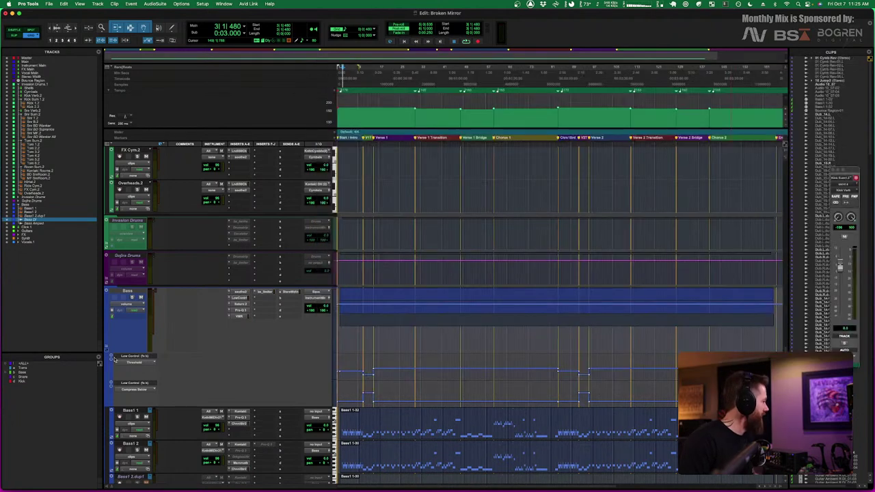
Review Low Control and its threshold and compress-below automation around bar 10 on the Bass track, plus the Saturn 2 settings
click(237, 298)
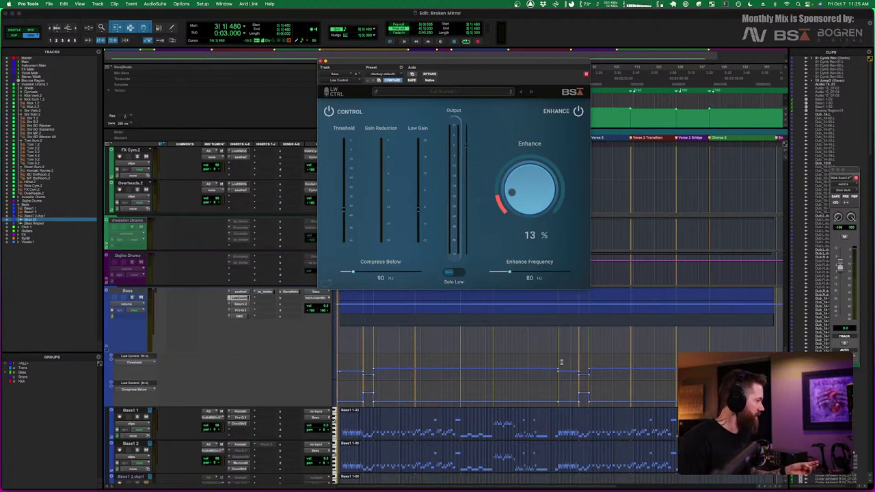
click(361, 361)
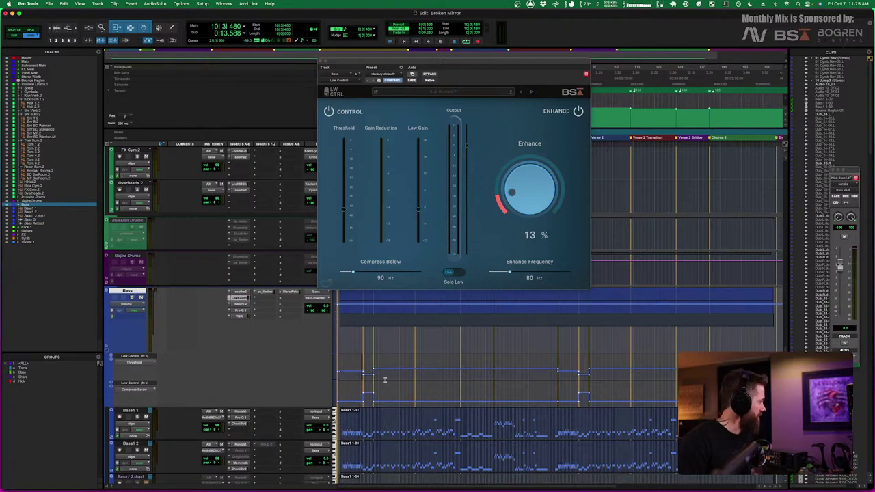
key(space)
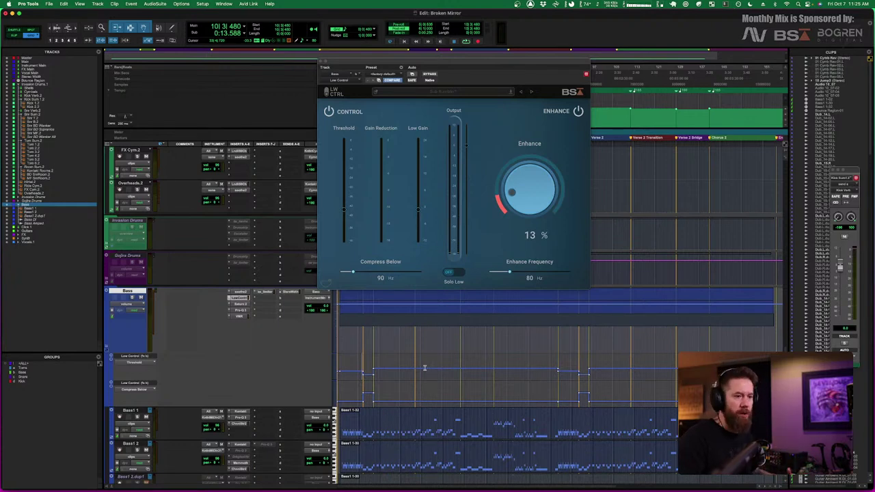
click(322, 62)
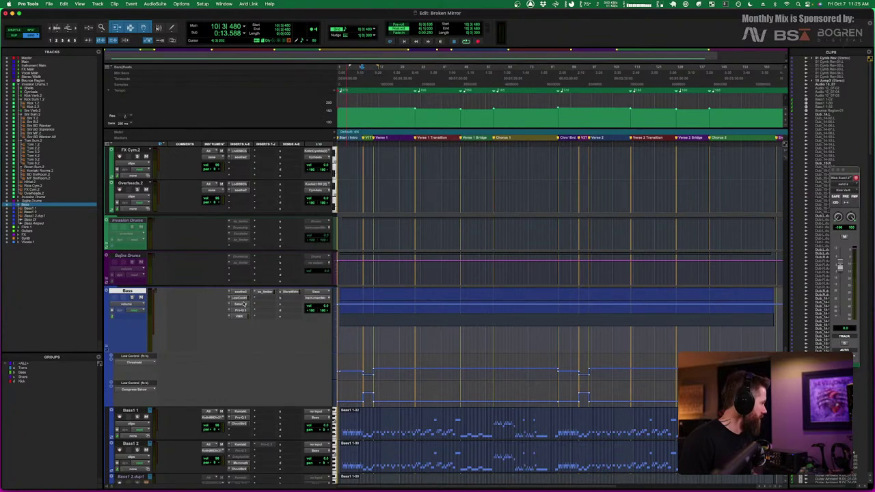
click(239, 304)
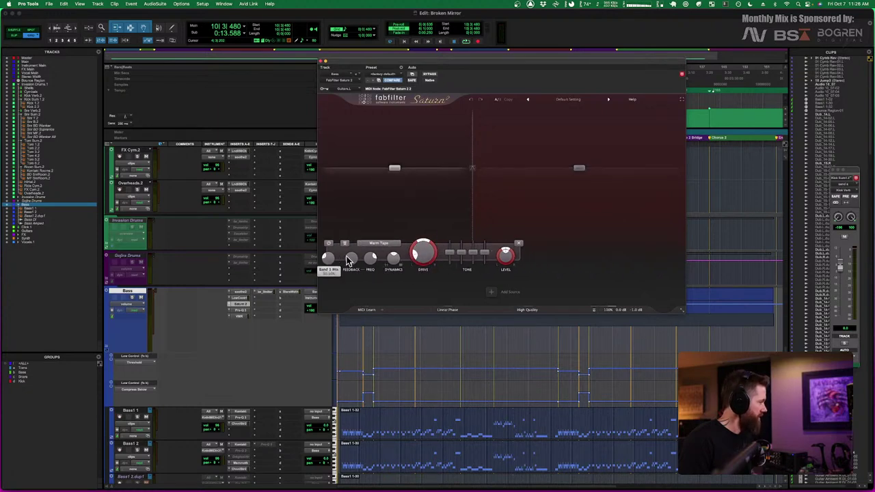
click(324, 62)
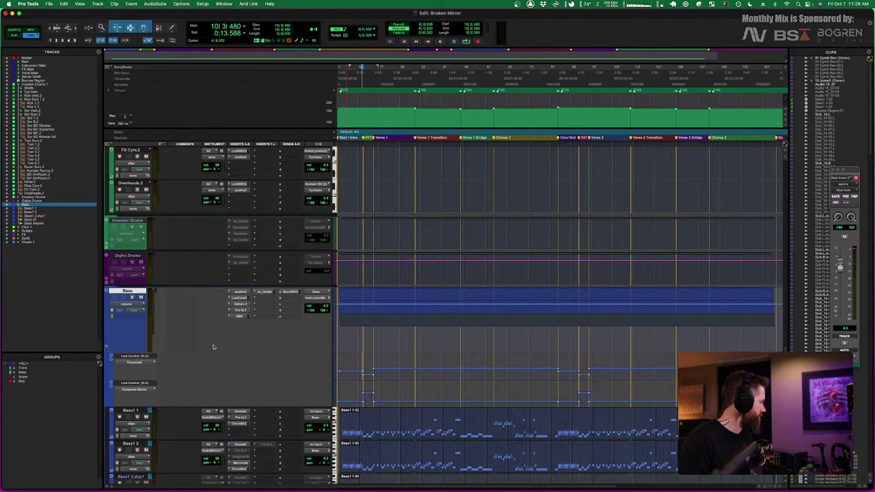
Open Pro-Q 3 on the Bass track, select the purple dynamic band, and audition the soloed bass from bar 10
click(238, 310)
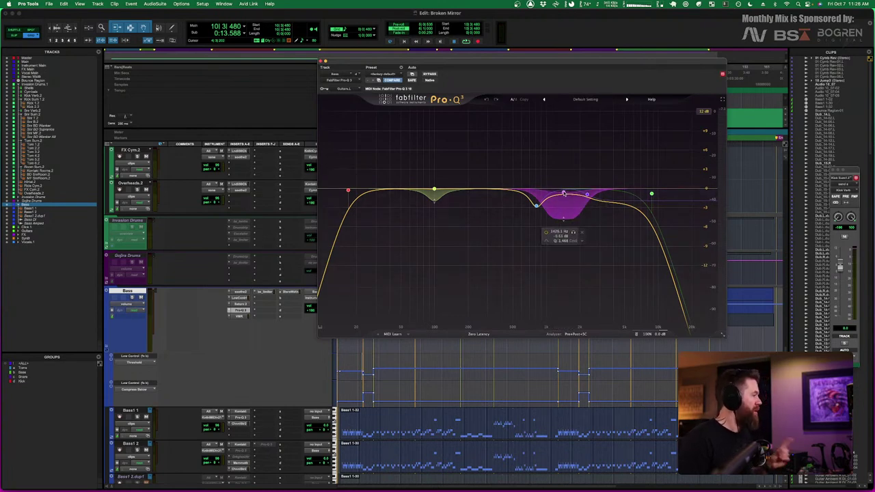
click(564, 193)
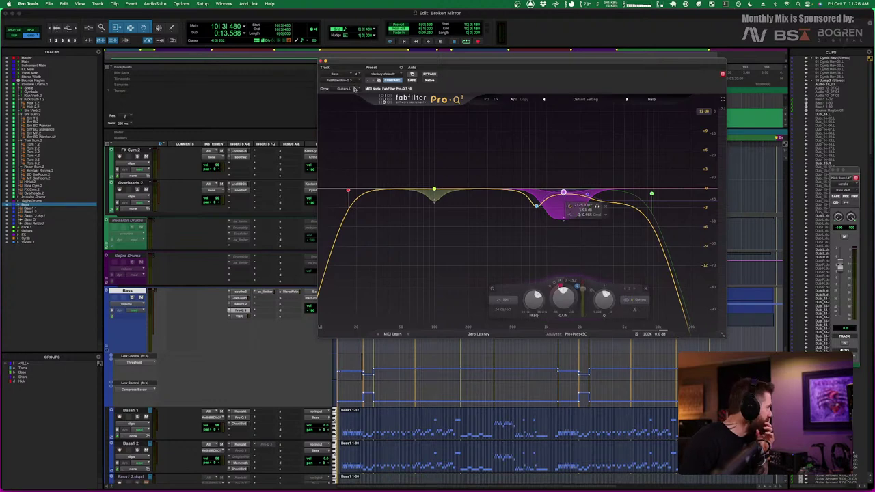
mouse_move(563, 193)
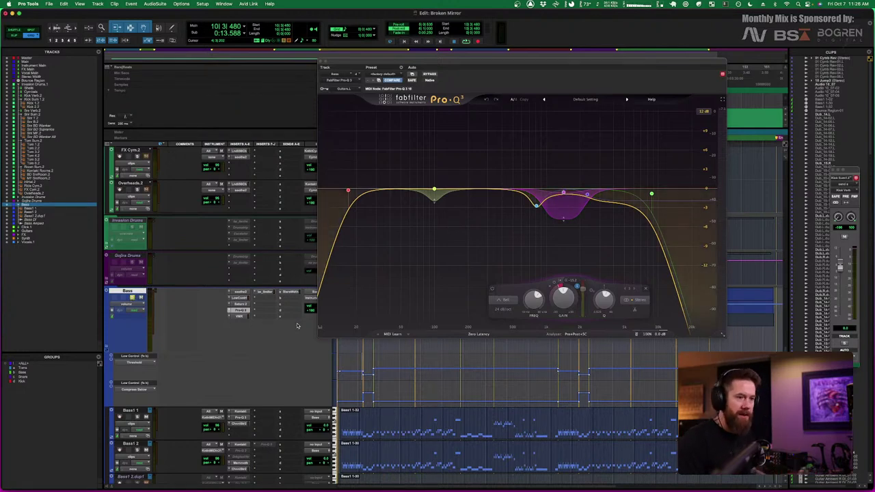
key(space)
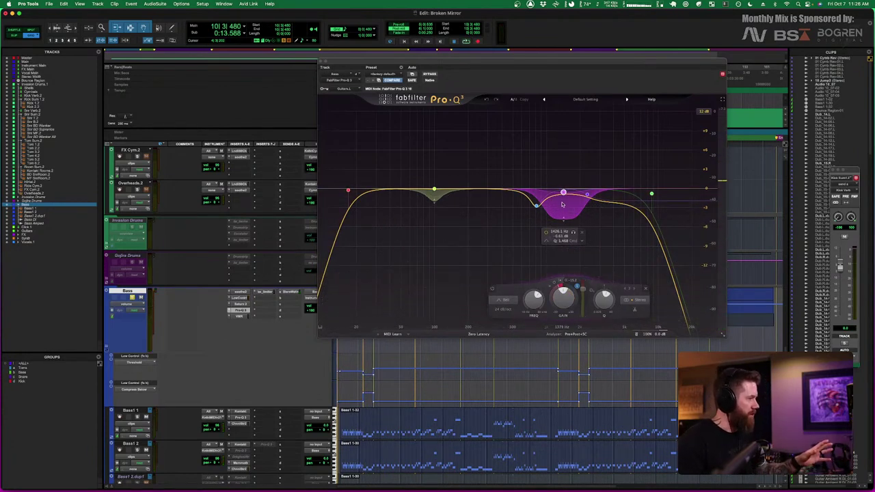
scroll(211, 373, down, 3)
scroll(212, 373, up, 1)
key(space)
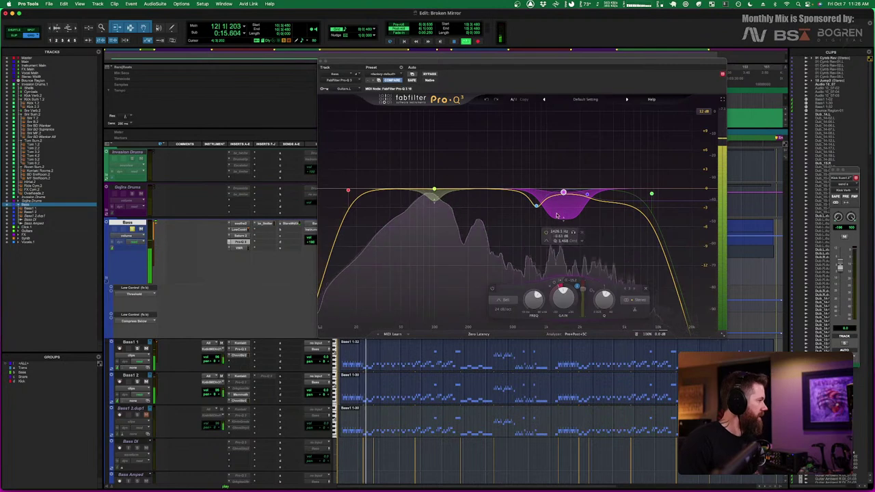
key(space)
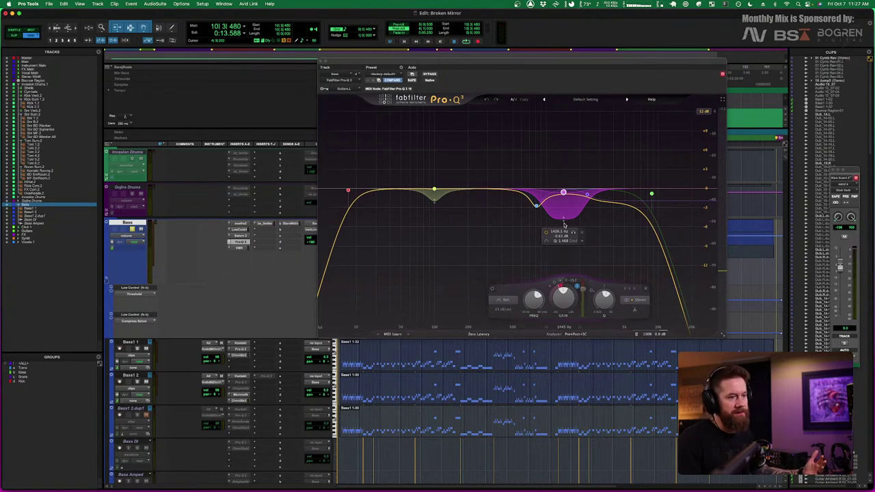
Audition the soloed Bass track through the Custom Opto compressor in Virtual Mix Rack, and open the track's bx_limiter
click(240, 248)
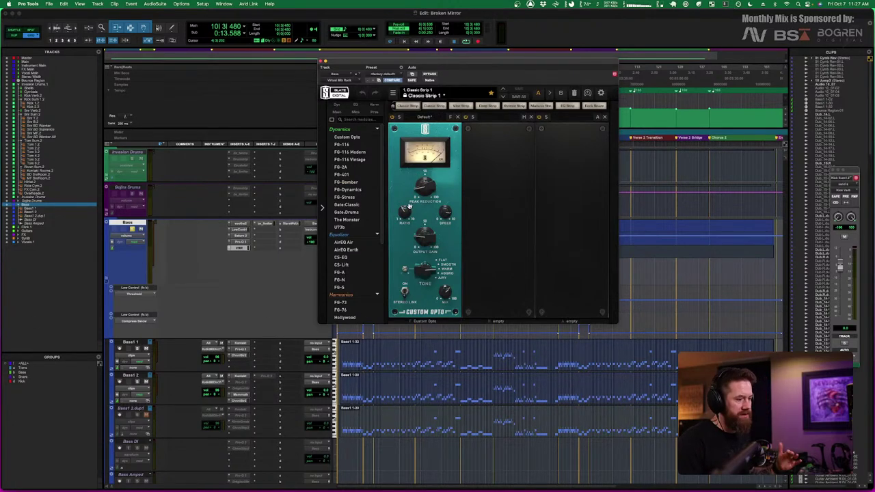
key(space)
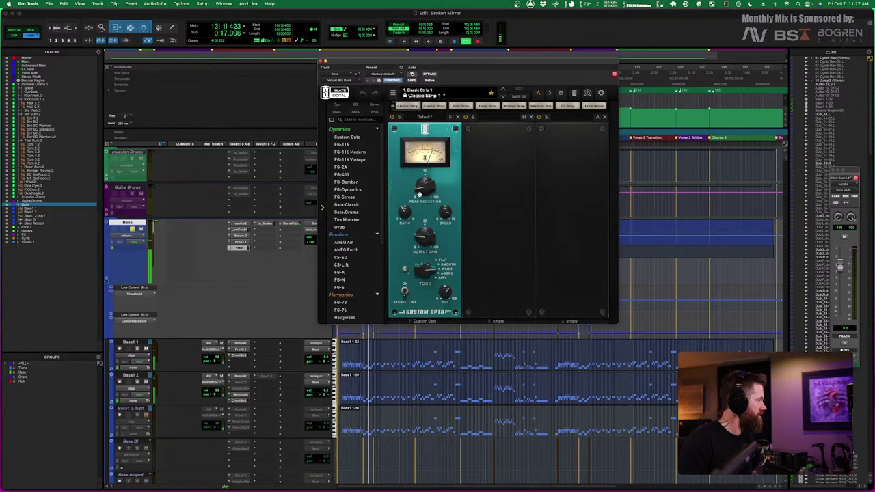
key(space)
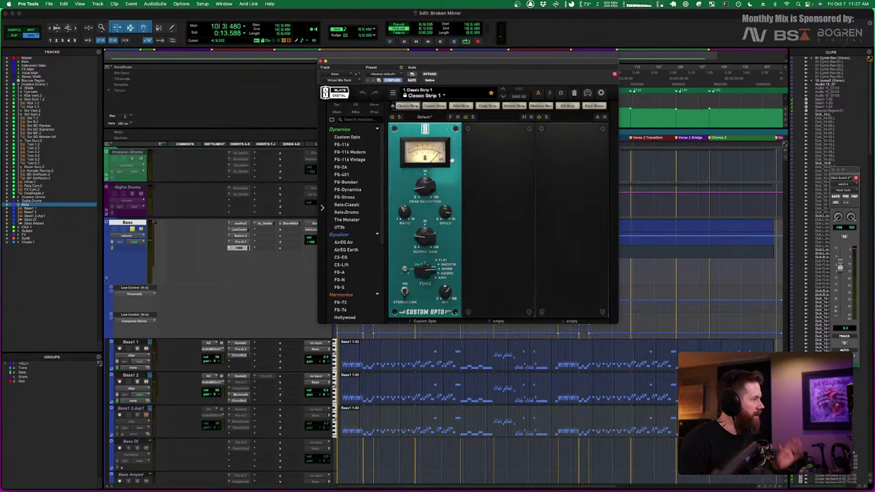
click(261, 225)
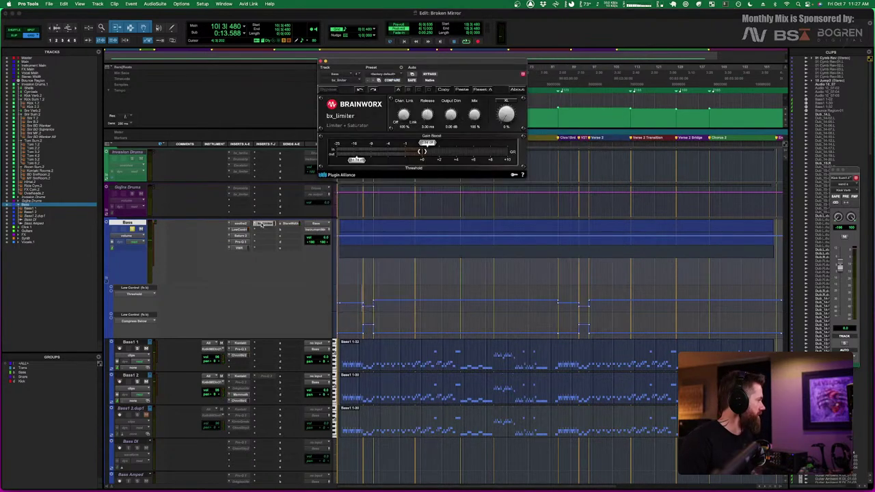
Audition the soloed Bass track through bx_limiter from bar 10 and close the plug-in window
key(space)
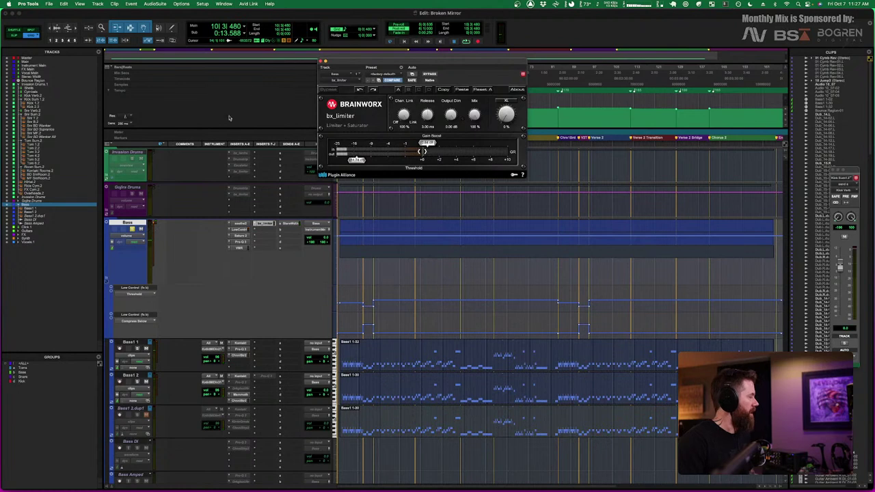
key(space)
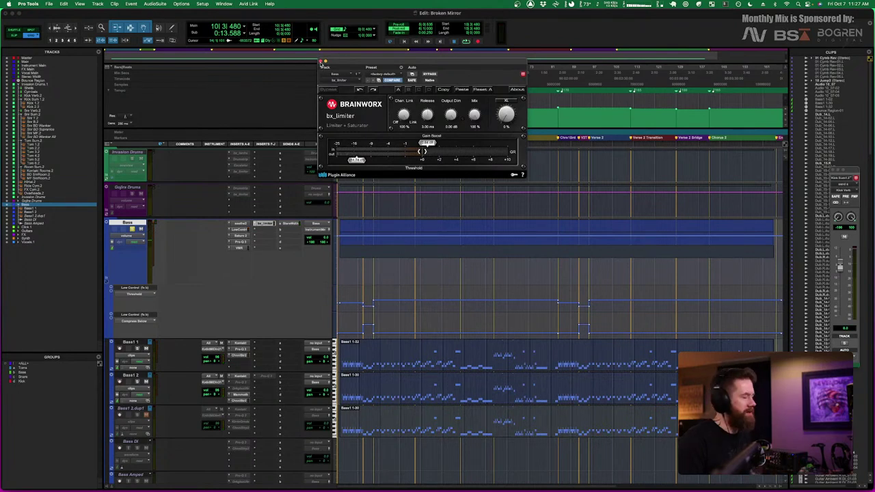
click(321, 62)
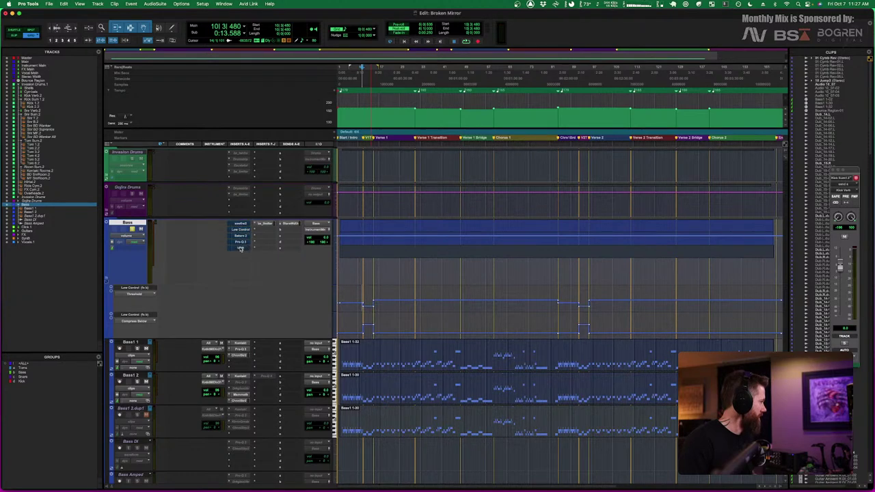
Play the soloed bass with all the Bass track's inserts bypassed, and open Mammoth on Bass1 2, dismissing the processing alert
key(space)
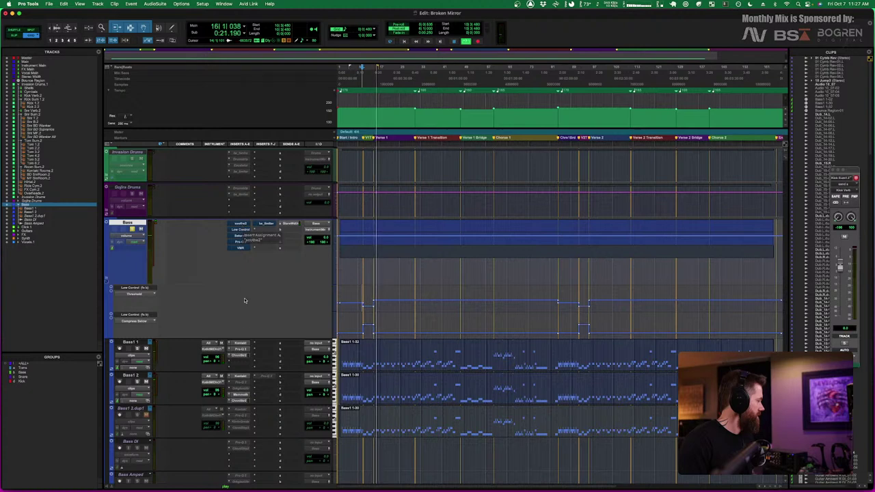
click(238, 395)
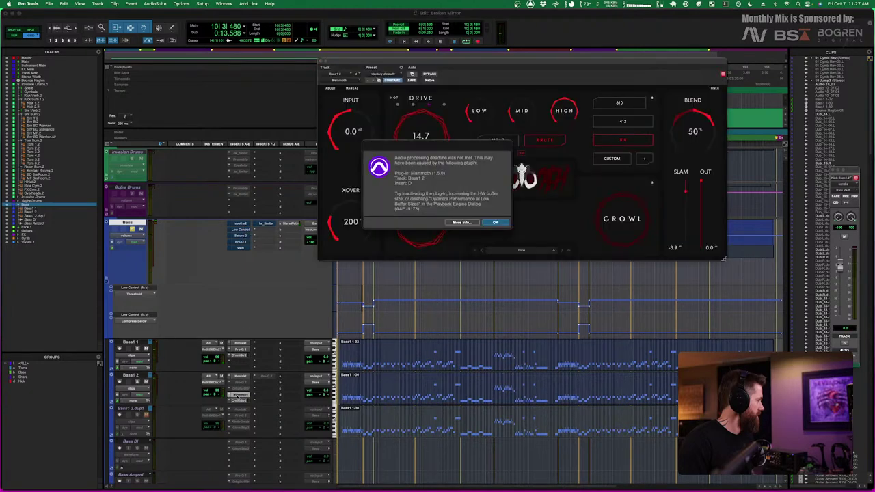
click(495, 223)
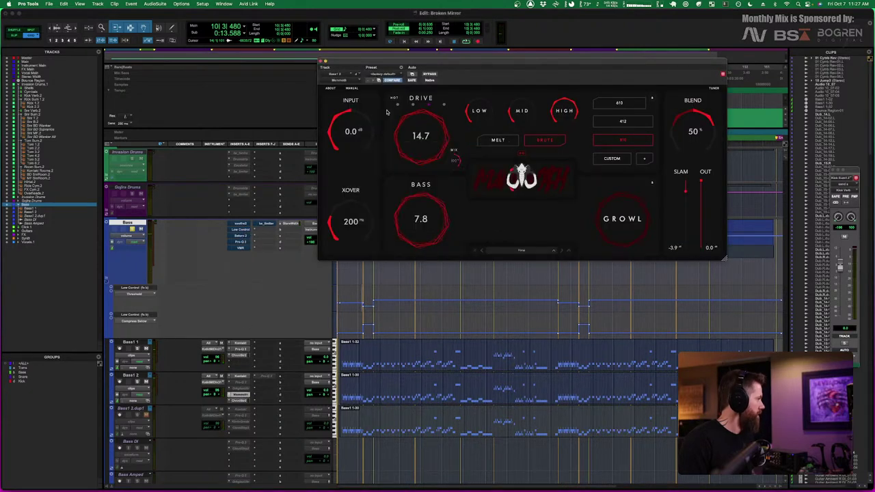
Set the playback engine's H/W buffer size to 1024 samples and confirm
click(181, 4)
mouse_move(202, 4)
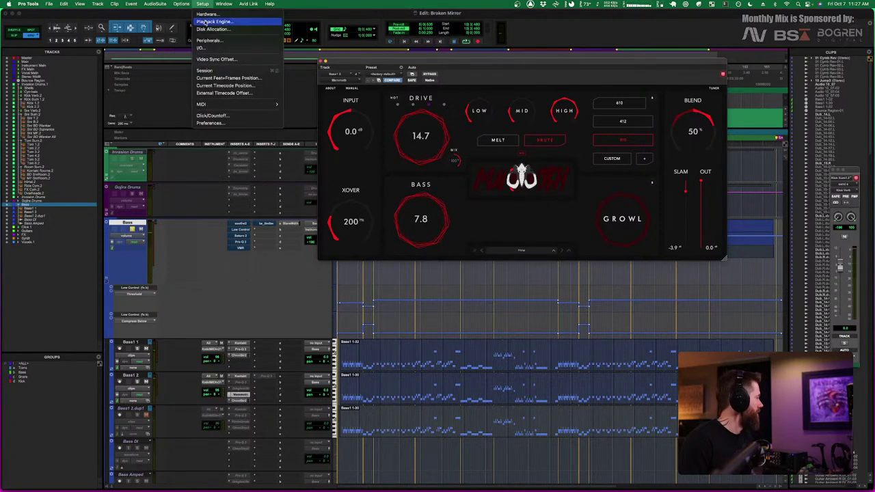
click(205, 22)
click(432, 154)
click(440, 178)
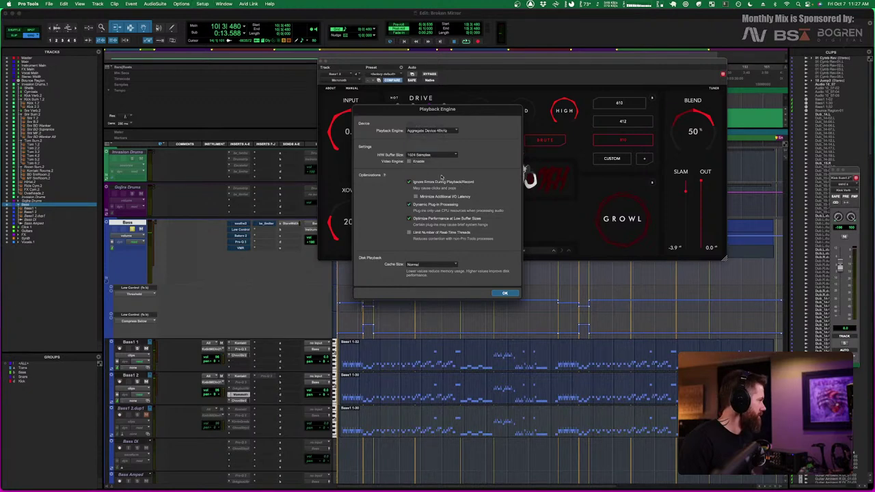
click(504, 294)
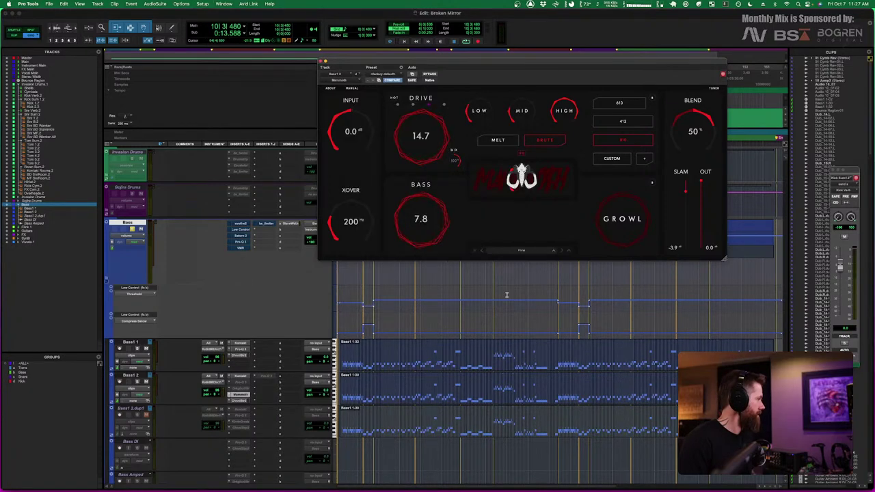
Reopen the Playback Engine settings and set the H/W buffer size to 512 samples
click(202, 4)
click(219, 22)
click(429, 156)
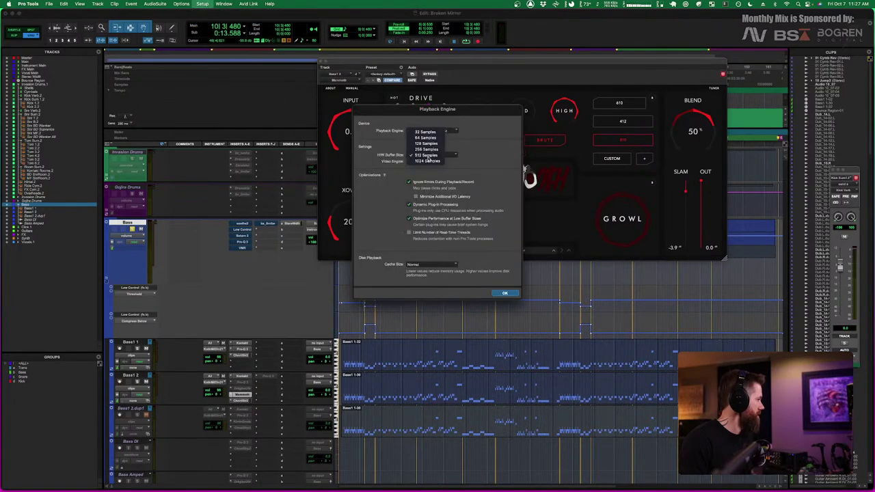
click(429, 156)
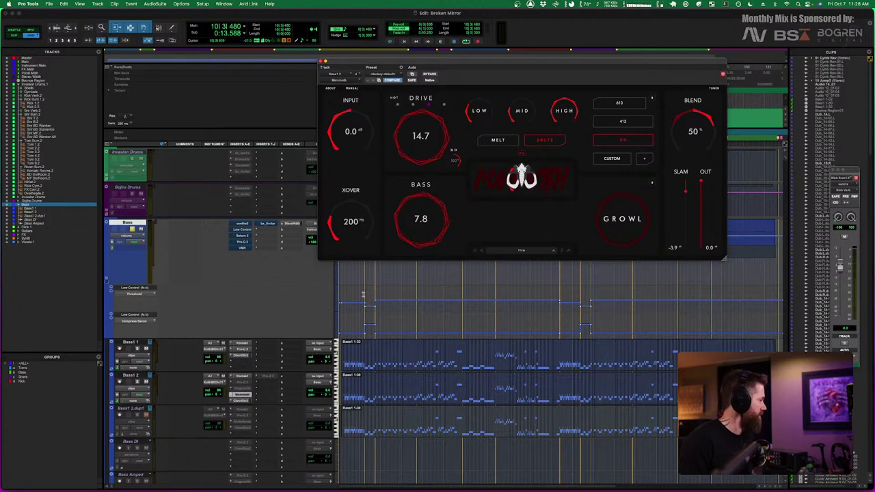
Audition the soloed bass from bar 10 with Mammoth on Bass1 2 bypassed, and close the plug-in window
key(space)
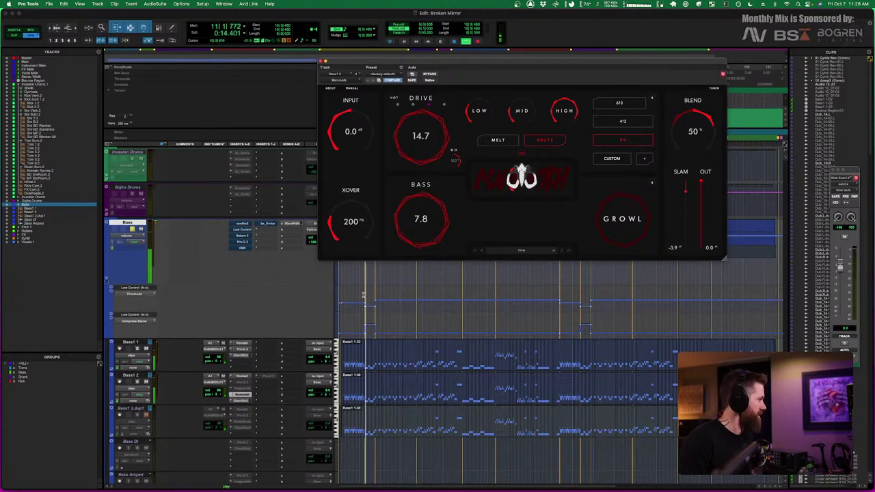
click(429, 74)
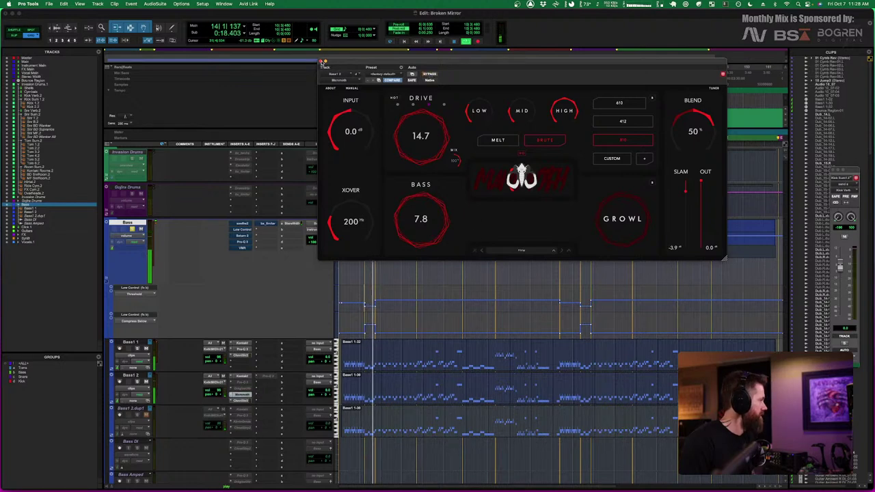
click(323, 61)
key(space)
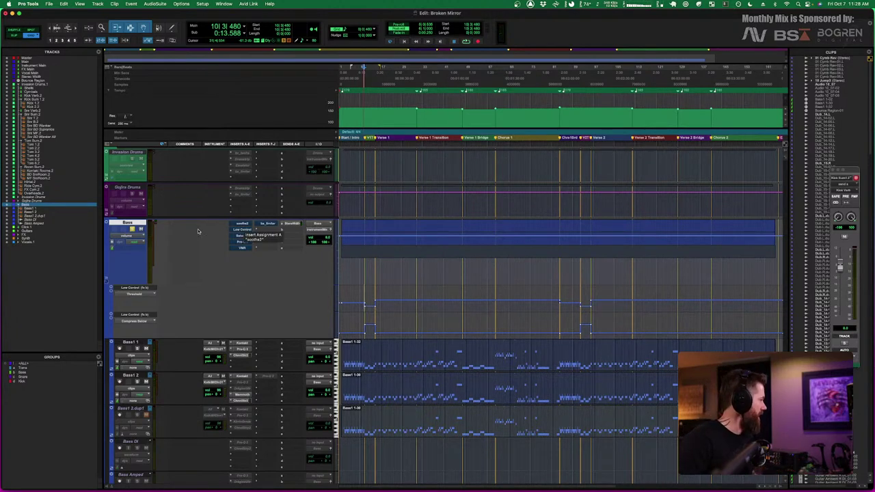
Open Low Control on the Bass track, take it out of bypass, and audition the bass through it from bar 10
click(243, 232)
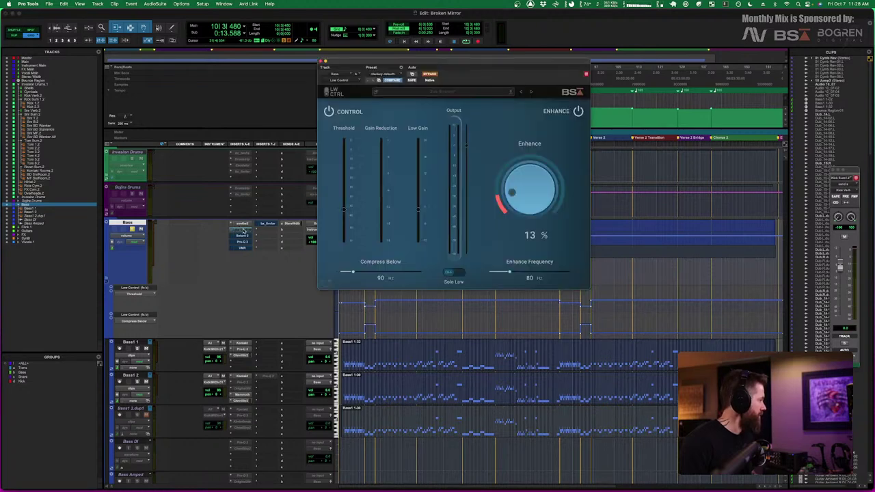
key(space)
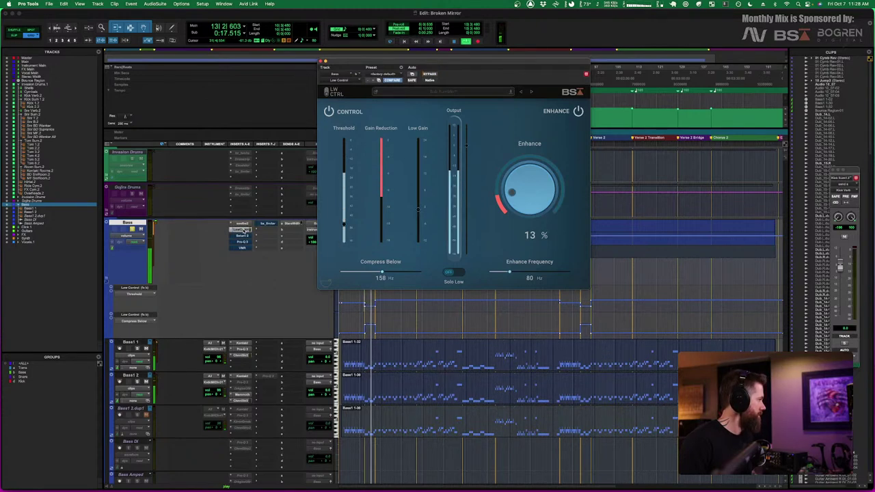
key(space)
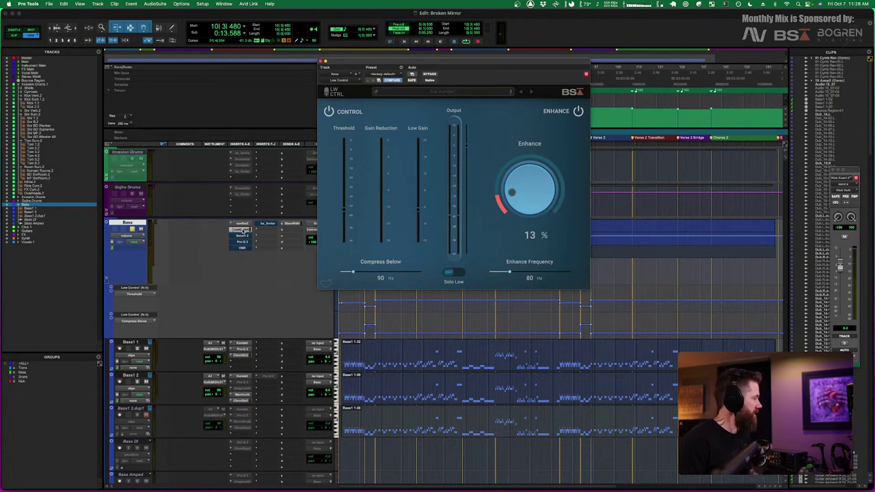
Audition Saturn 2 on the Bass track bypassed and active, leave it active, and select its upper Heavy Saturation band
click(240, 236)
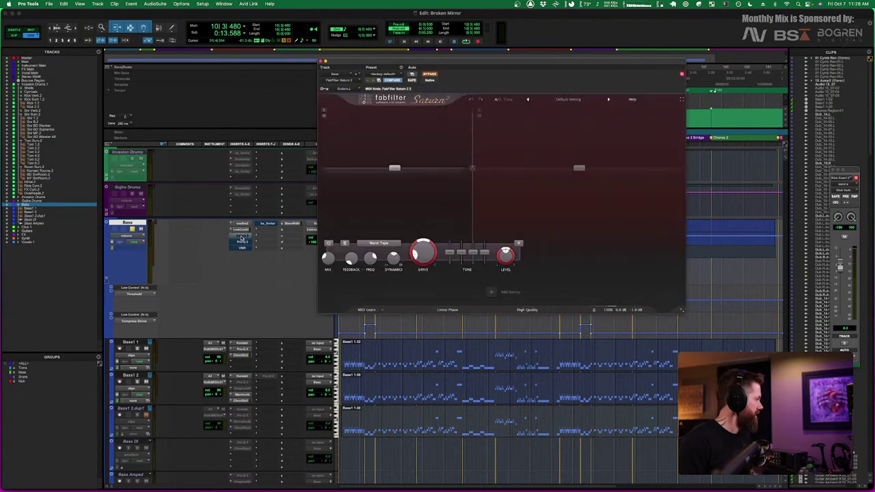
key(space)
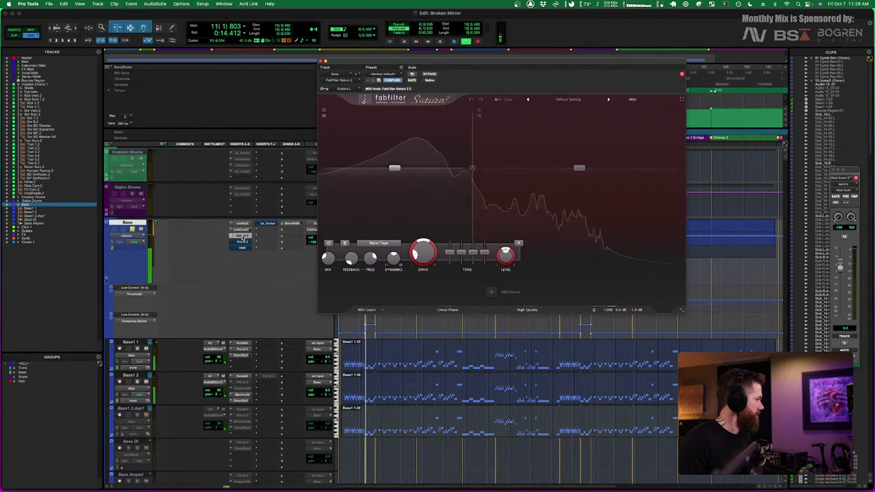
super+click(242, 236)
super+click(242, 236)
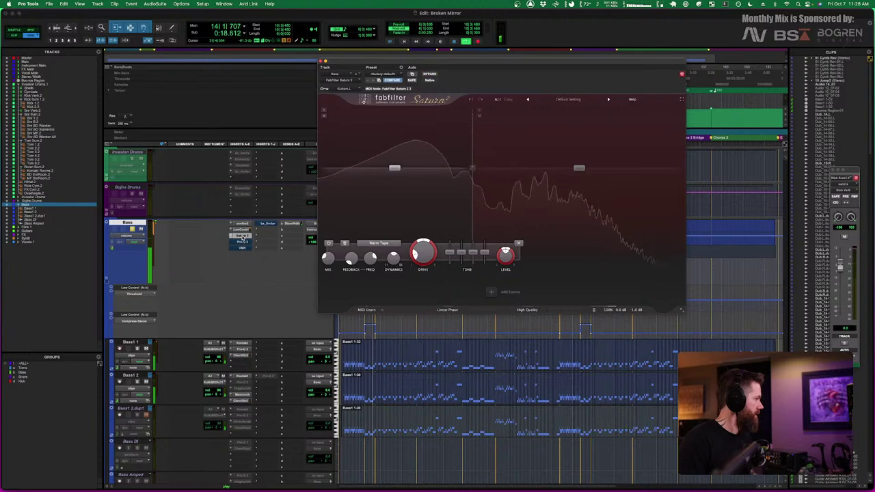
key(space)
click(567, 202)
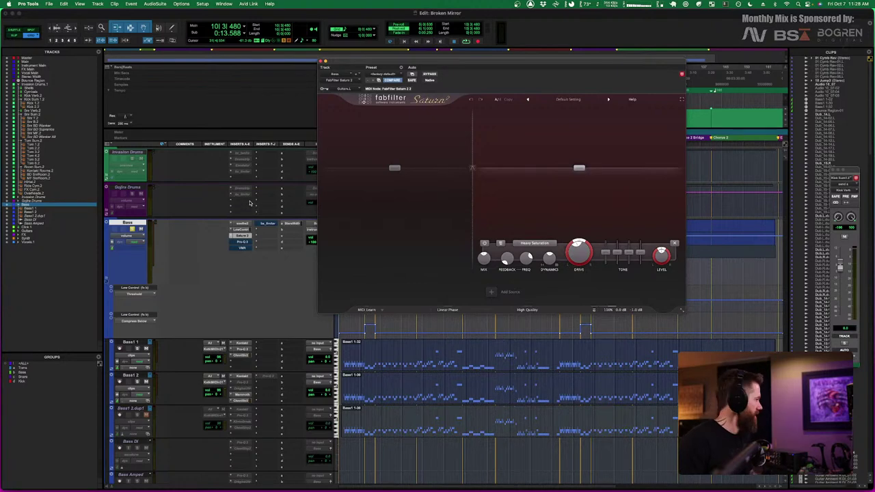
Reactivate Pro-Q 3 and Virtual Mix Rack on the Bass track, auditioning the EQ from bar 10, and close the plug-in window
click(242, 243)
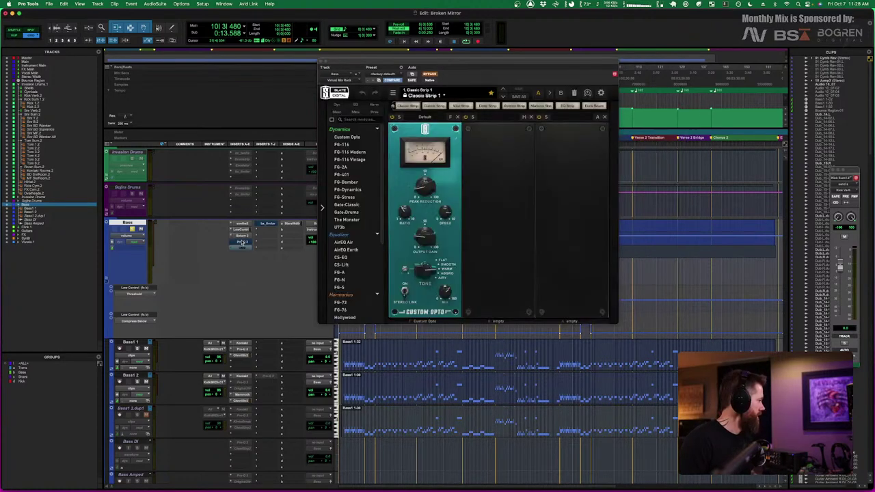
click(241, 244)
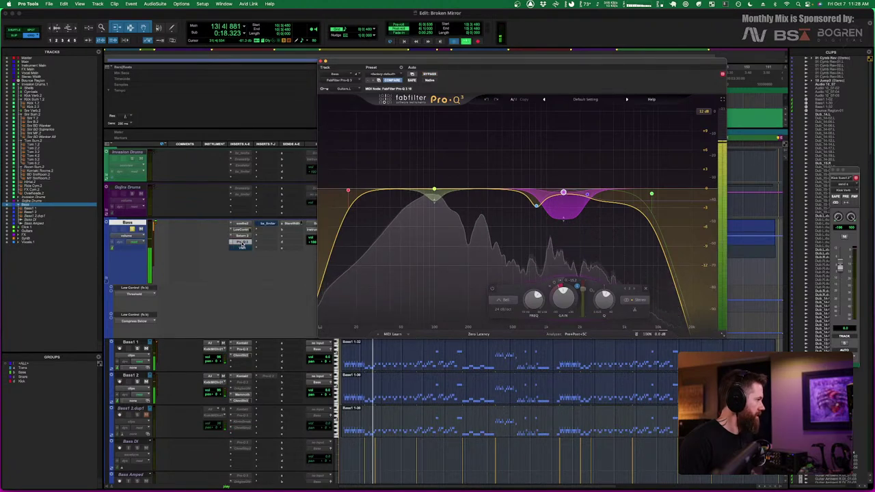
key(space)
mouse_move(653, 196)
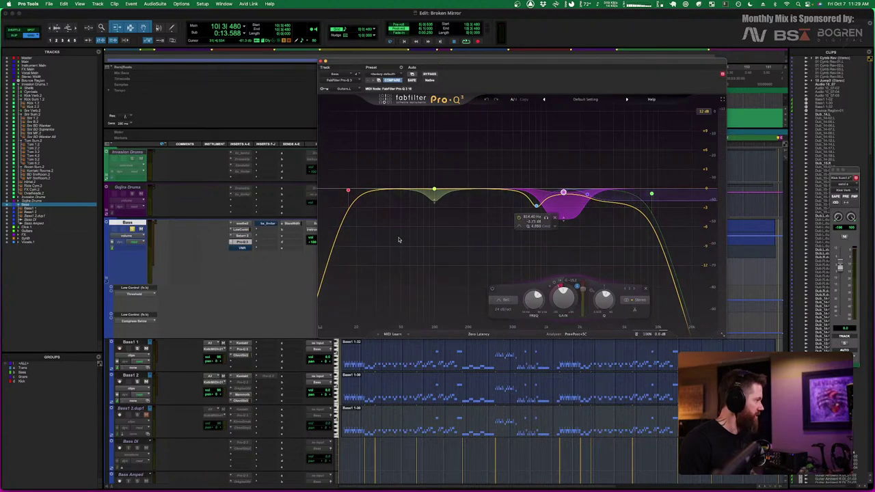
click(241, 248)
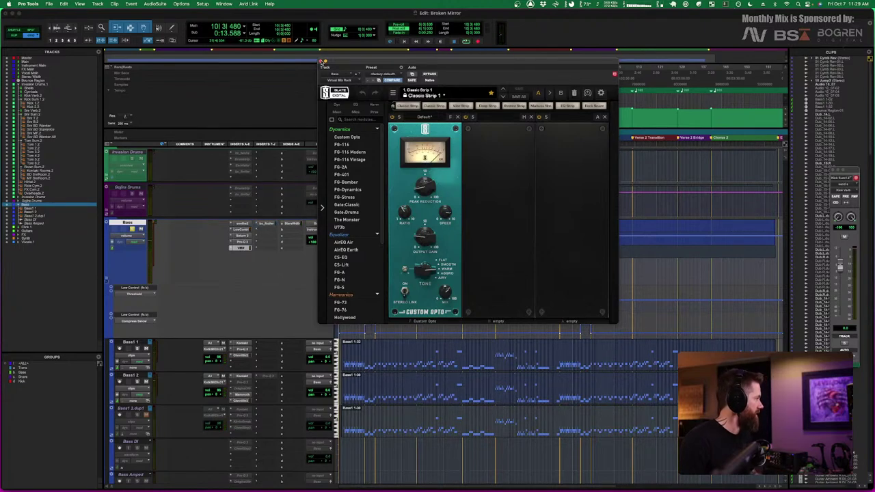
click(322, 62)
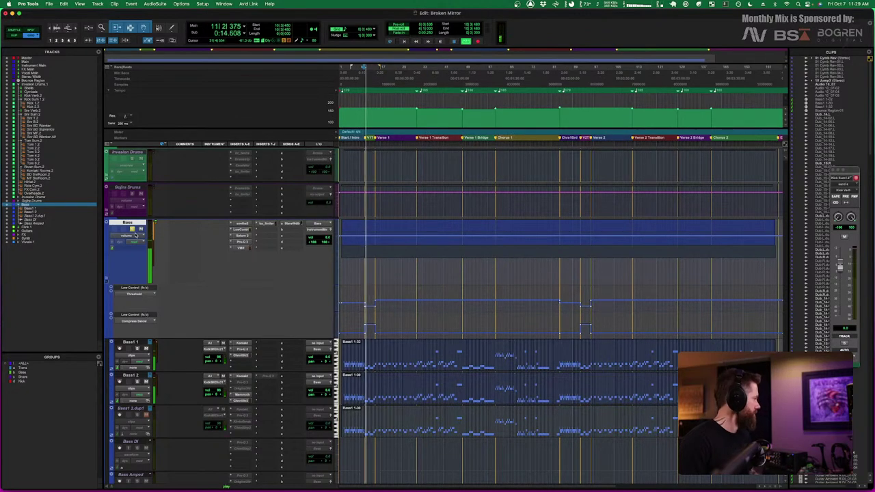
Collapse the Invasion Drums.1 folder and audition it soloed together with the Bass track from bar 10
scroll(163, 326, up, 10)
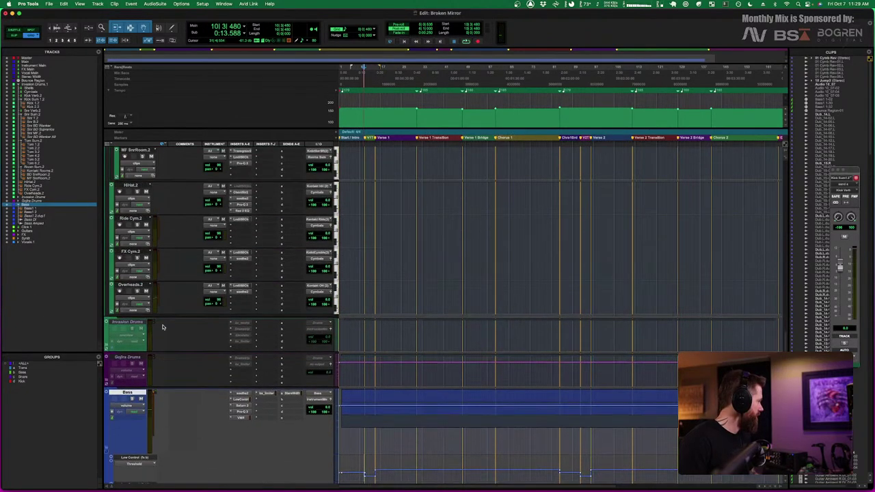
scroll(162, 326, up, 8)
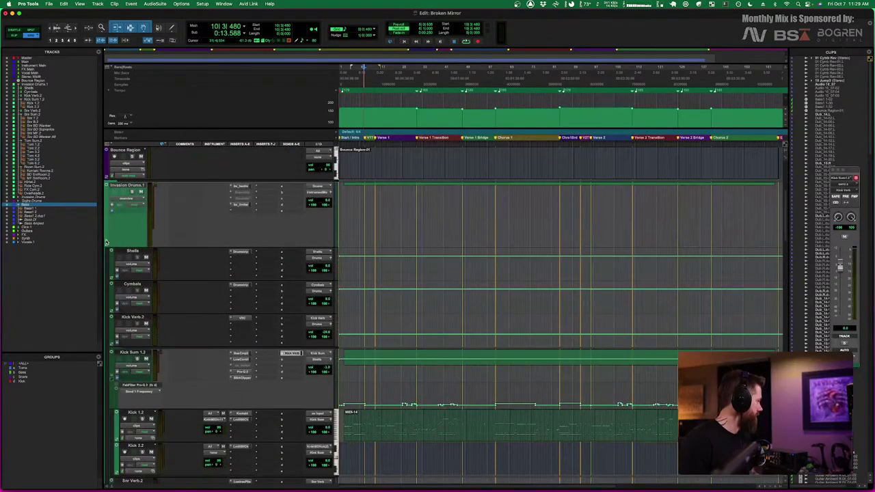
click(132, 202)
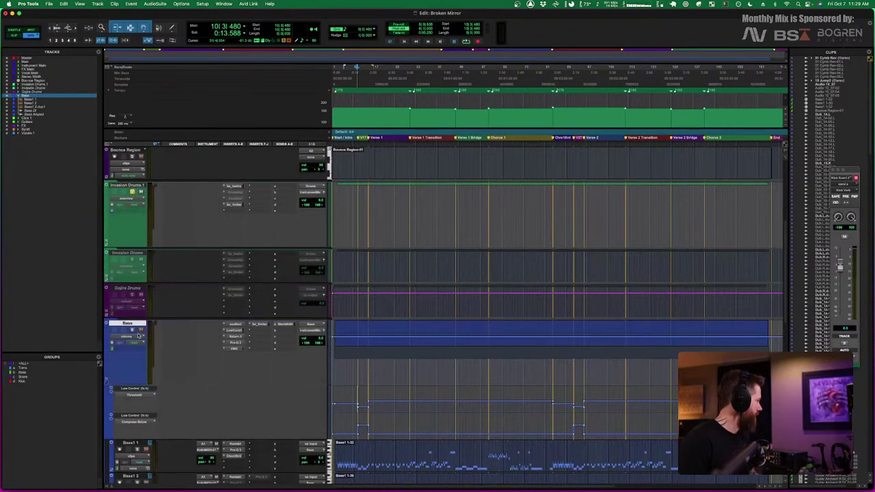
key(space)
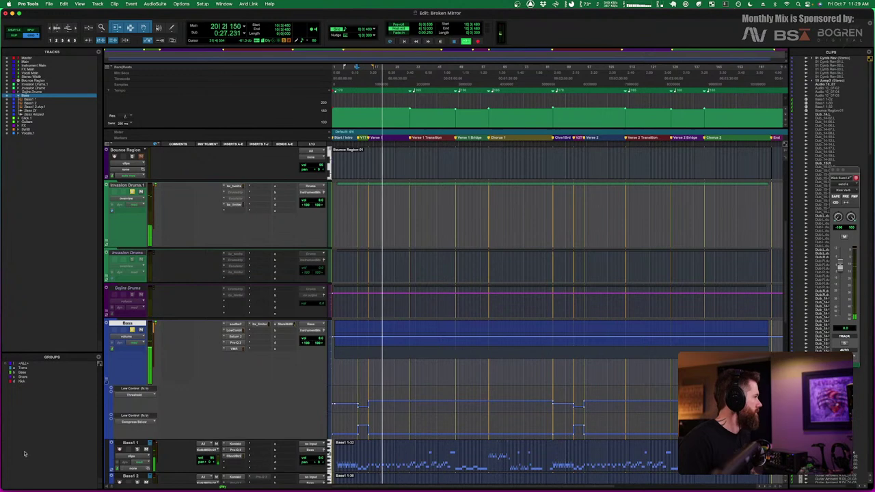
key(space)
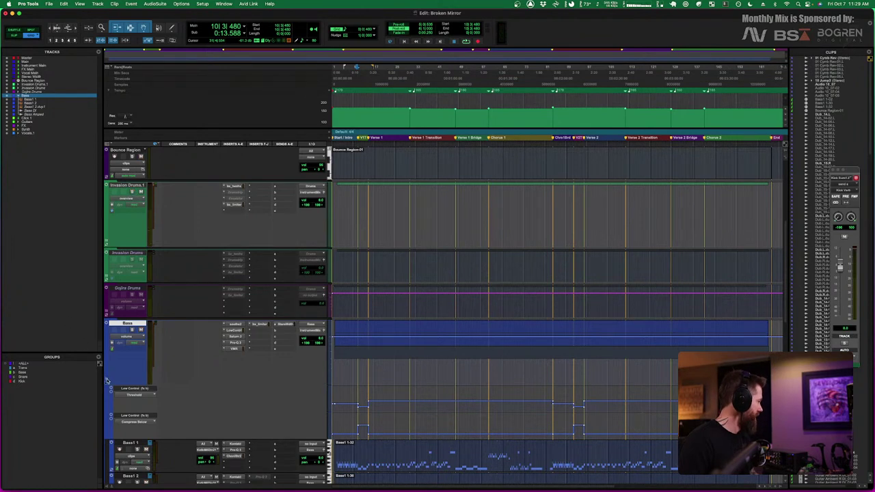
Collapse the Bass folder track and expand the Gtr Leads folder inside Guitars
click(110, 323)
scroll(210, 329, down, 5)
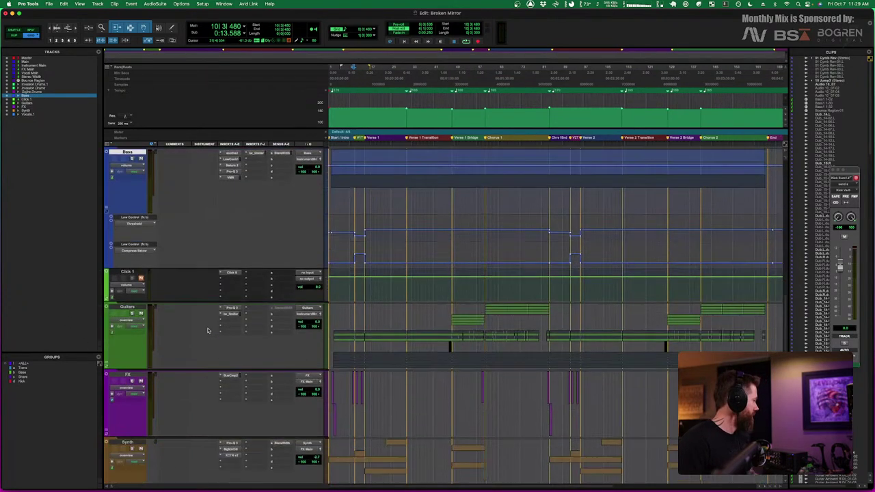
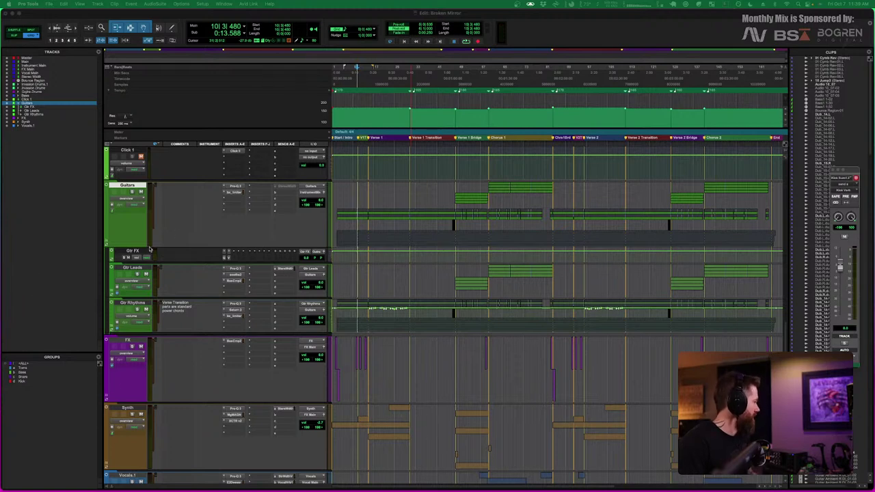
click(133, 268)
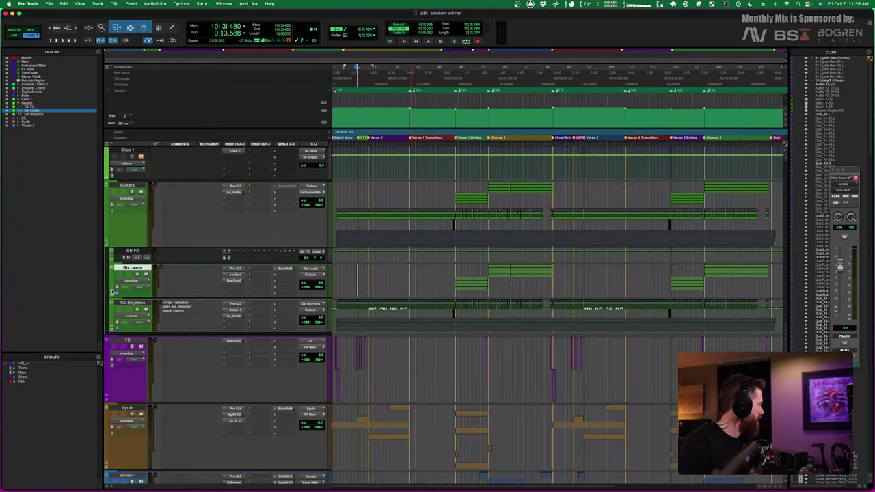
click(112, 291)
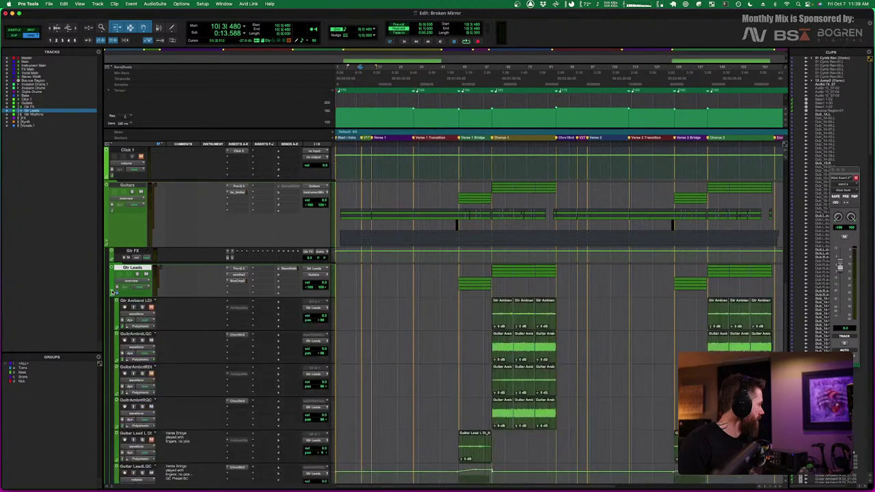
Inspect the Pro-Q 3 and bx_limiter settings on the Guitars folder track, and close the plug-in window
click(237, 187)
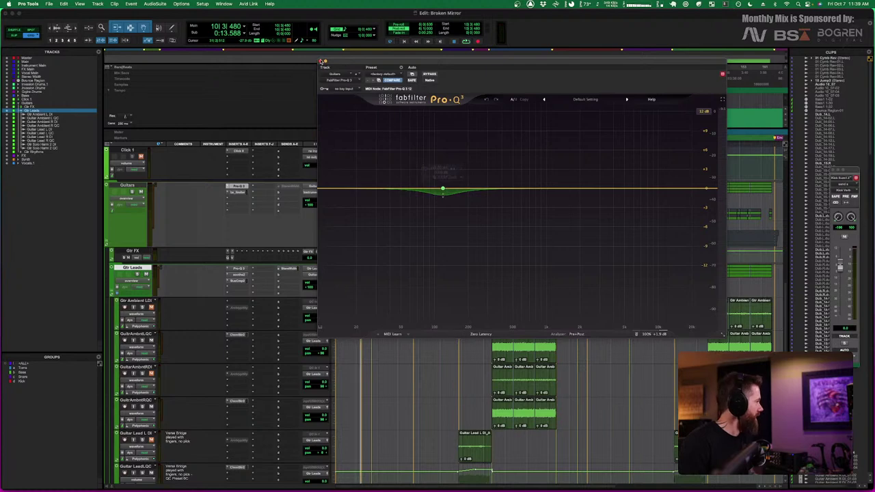
click(239, 189)
click(239, 192)
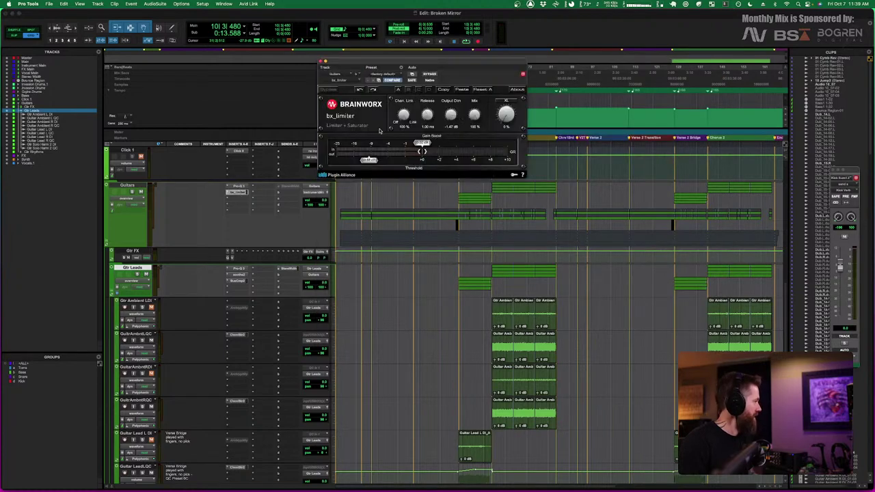
click(320, 62)
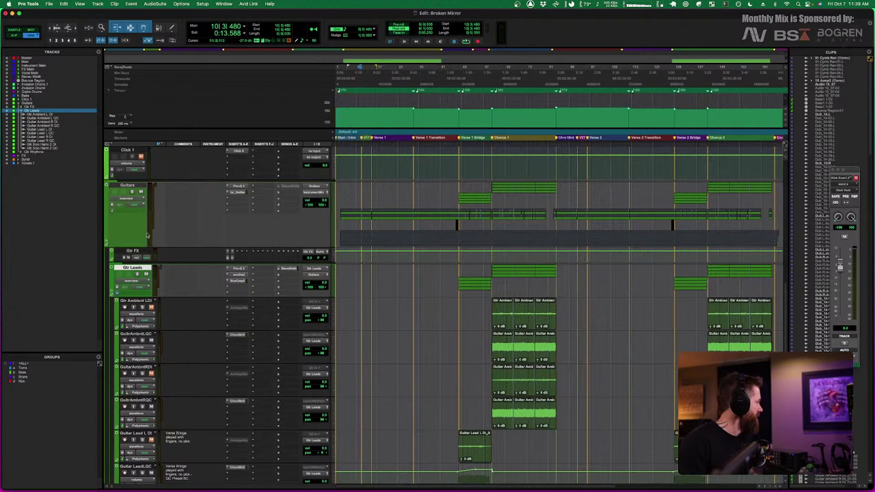
Examine the ambient and lead guitar tracks inside Gtr Leads, looking closely at their clips around Verse 1 Bridge and Chorus 1
scroll(231, 307, down, 5)
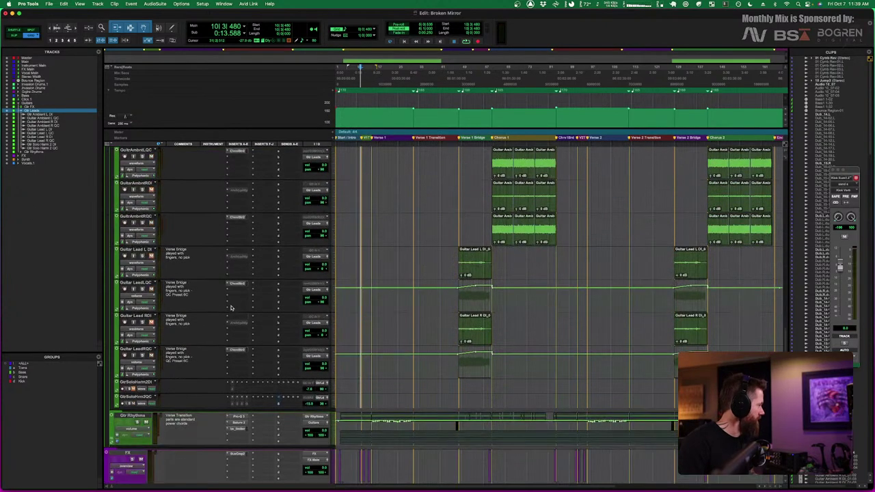
scroll(231, 308, up, 1)
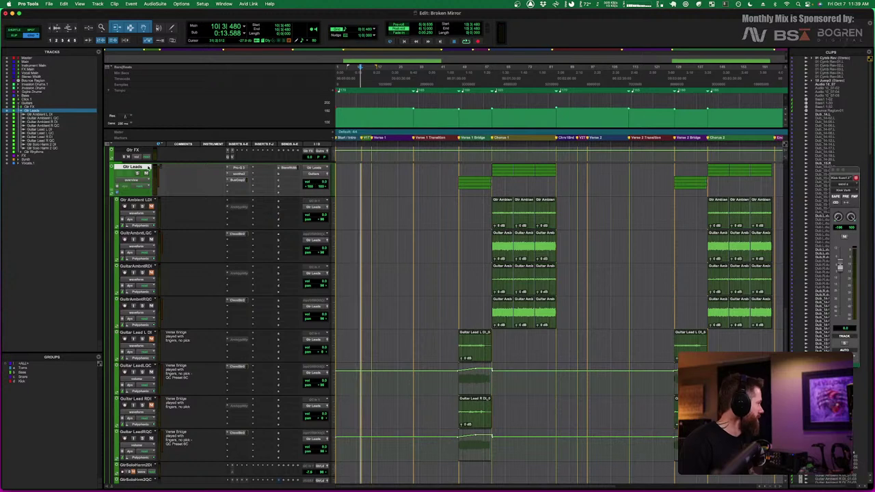
scroll(486, 295, down, 5)
scroll(488, 296, up, 5)
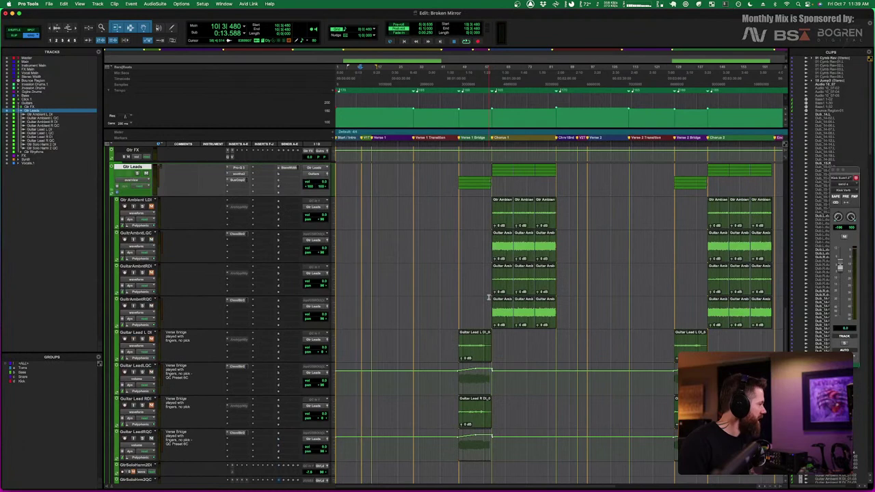
scroll(488, 296, up, 2)
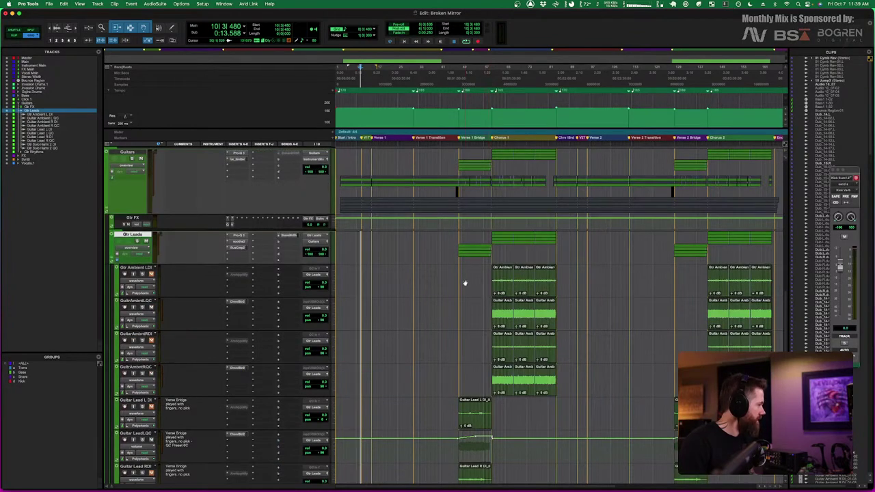
scroll(465, 282, up, 4)
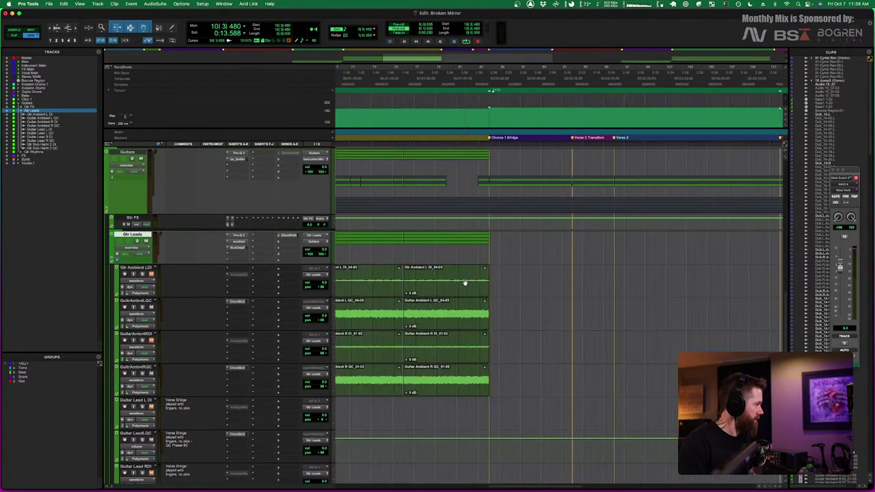
scroll(465, 282, down, 4)
scroll(465, 282, left, 5)
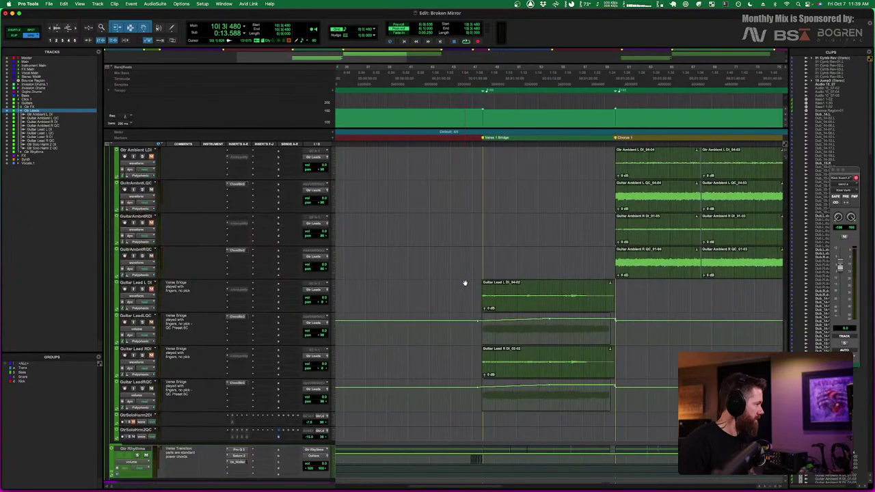
scroll(464, 282, up, 1)
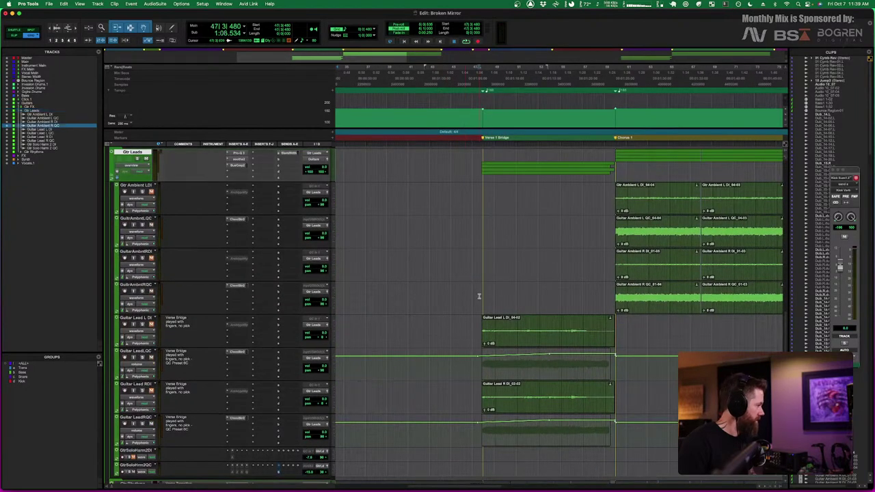
Play the Verse 1 Bridge lead guitars from 47|3|480, first with Gtr Leads soloed and then in the full mix
click(478, 296)
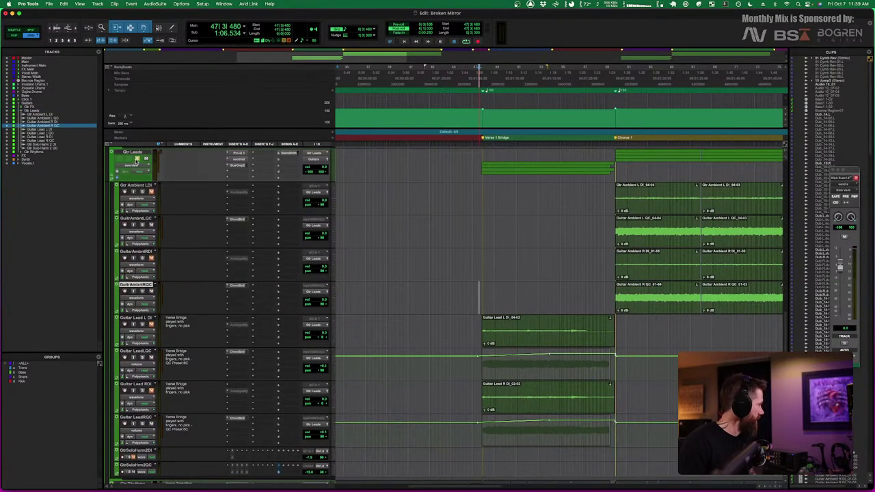
key(space)
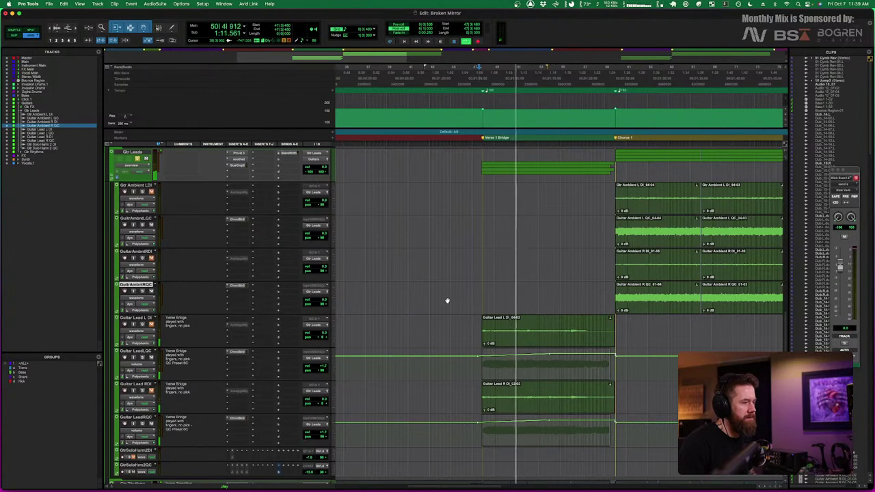
key(space)
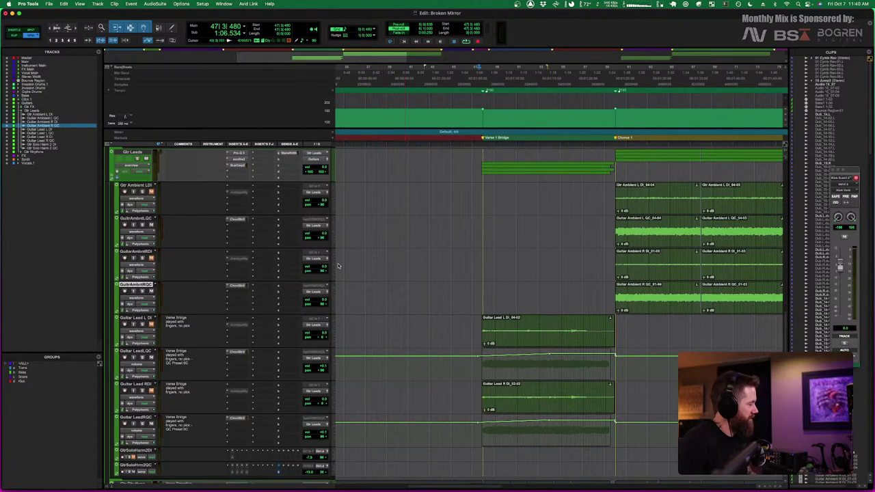
key(space)
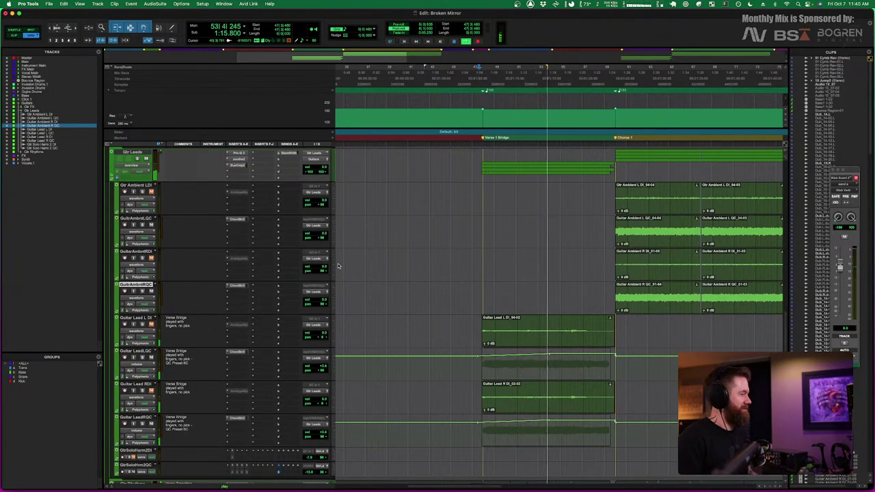
key(space)
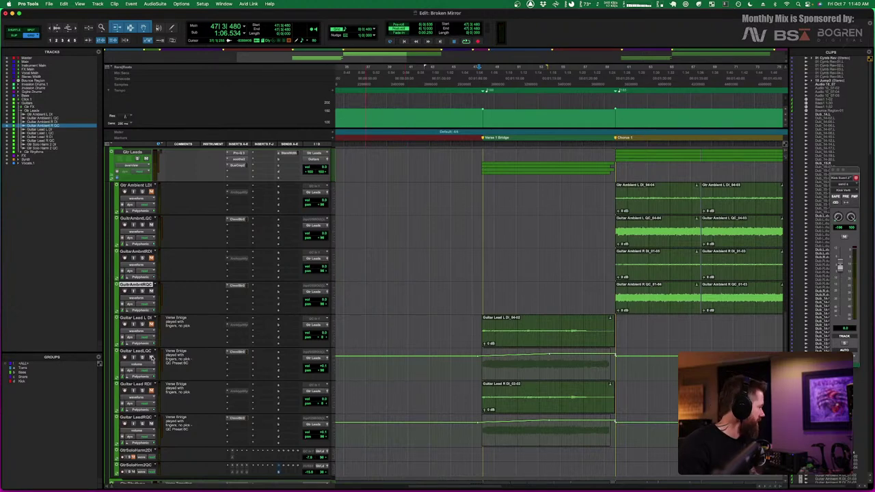
Audition the Verse 1 Bridge with both Guitar Lead QC tracks muted, and again unmuted with the Gtr Leads folder soloed
key(space)
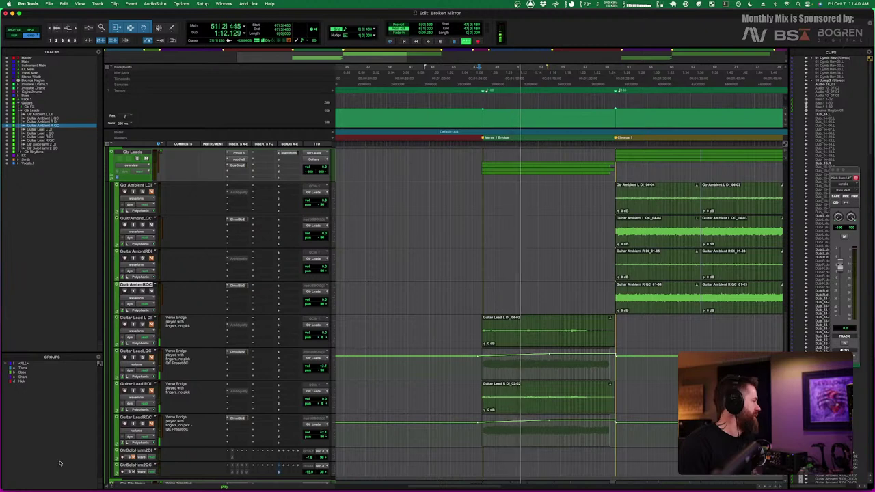
key(space)
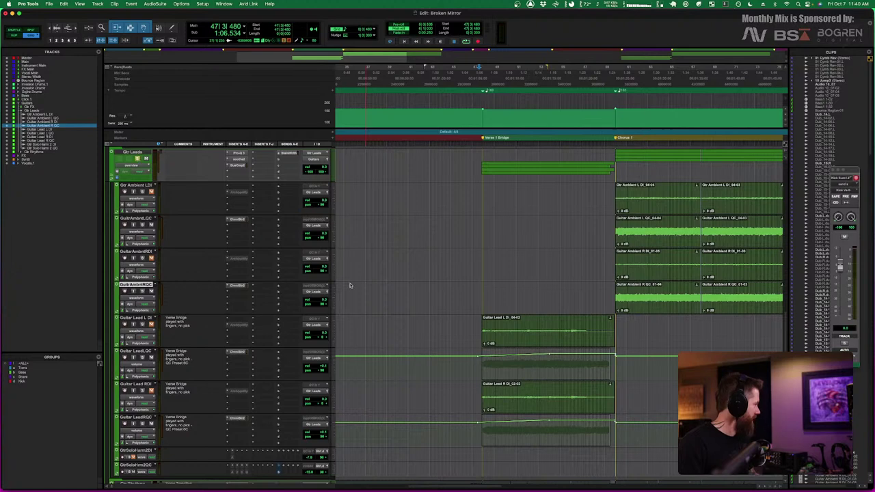
key(space)
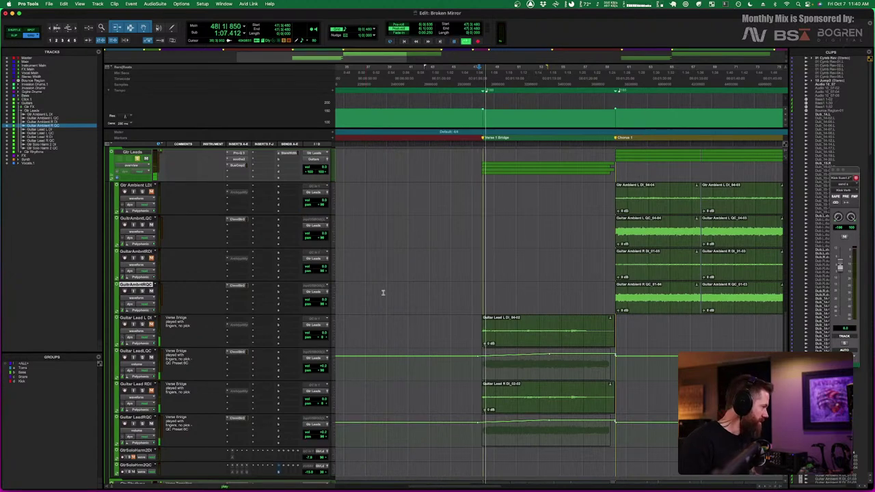
key(space)
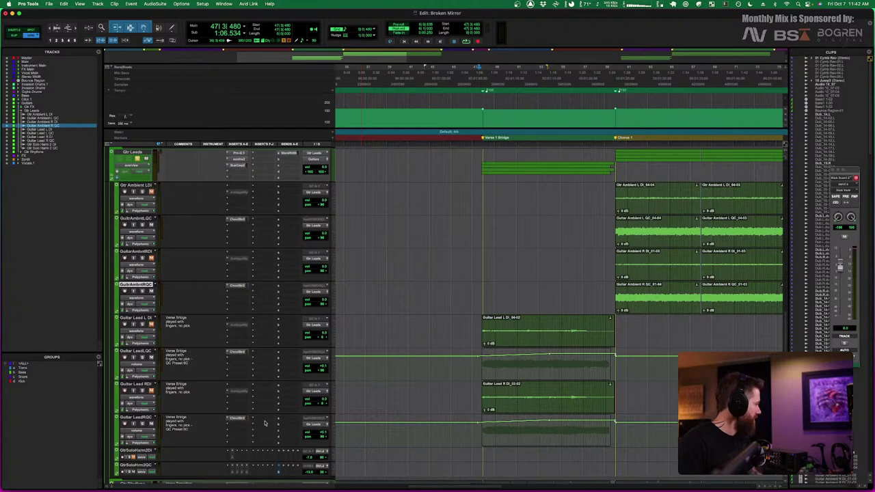
Examine the Channel Strip 2 filter and EQ settings on the left and right Guitar Lead QC tracks
click(237, 352)
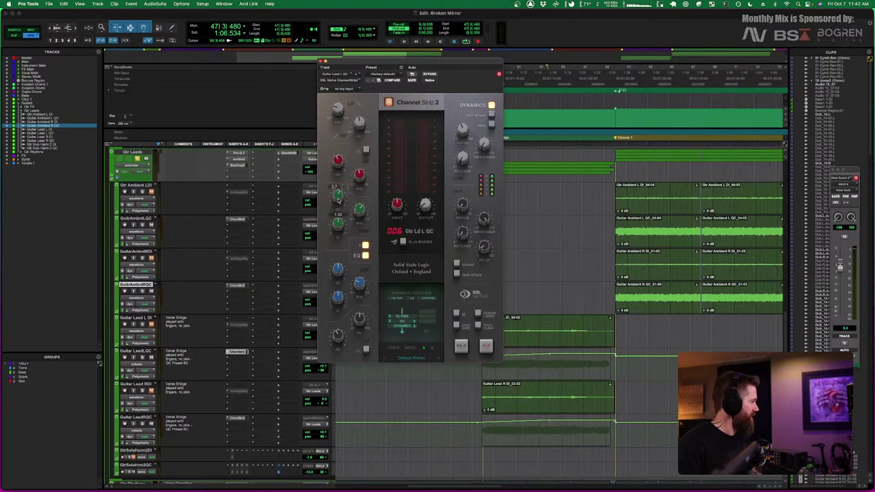
mouse_move(365, 218)
mouse_move(337, 195)
mouse_move(338, 162)
mouse_move(338, 335)
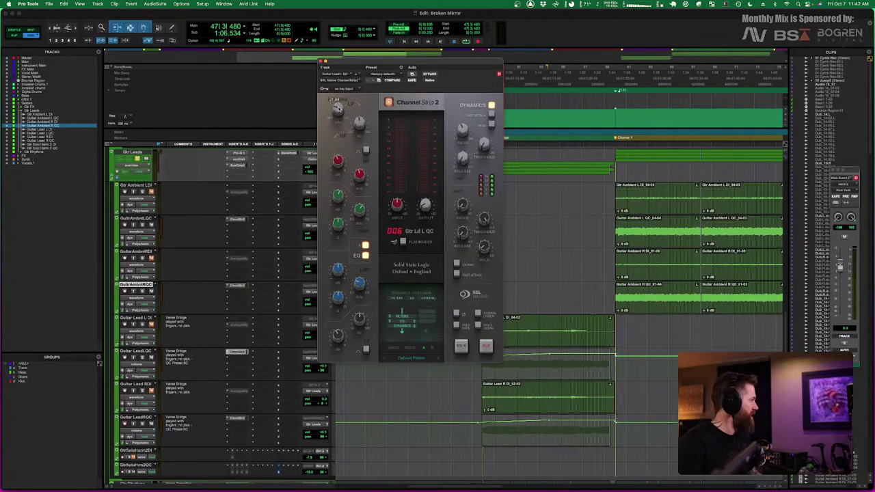
mouse_move(363, 130)
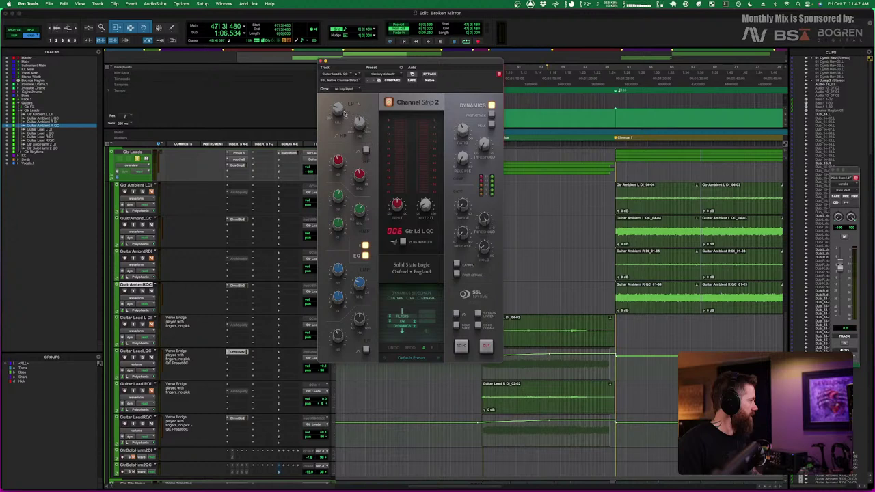
mouse_move(342, 114)
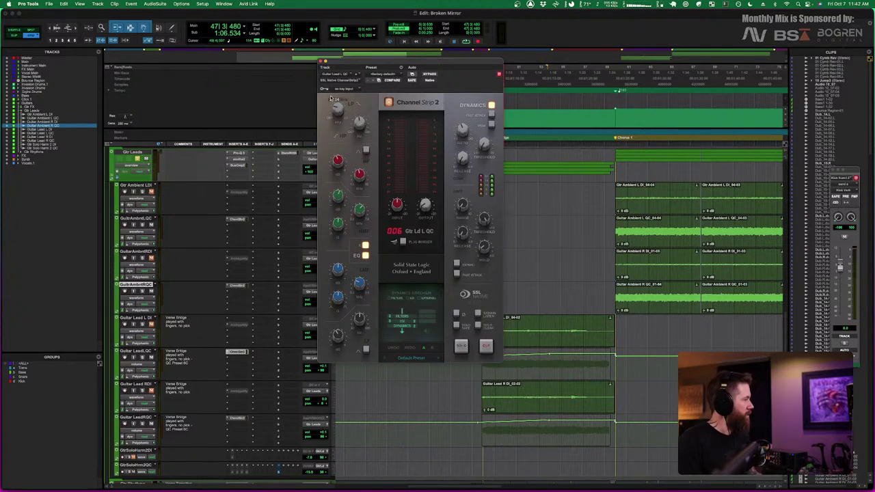
click(321, 62)
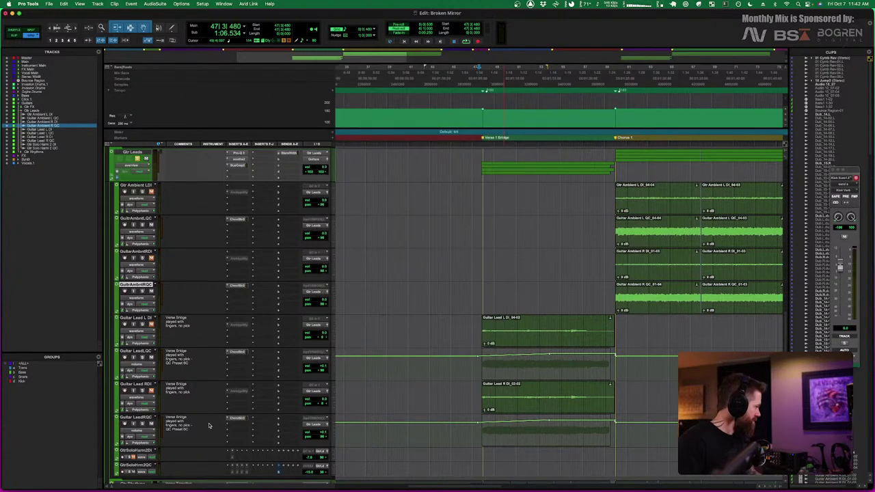
click(236, 418)
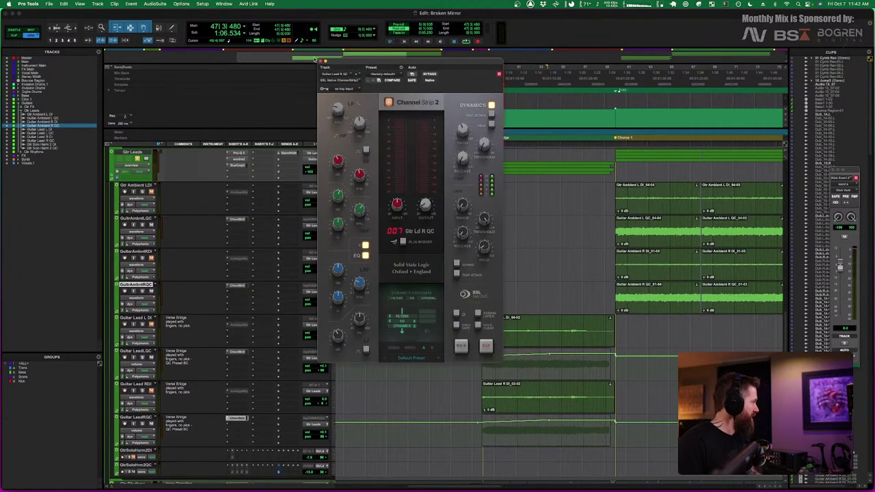
click(322, 62)
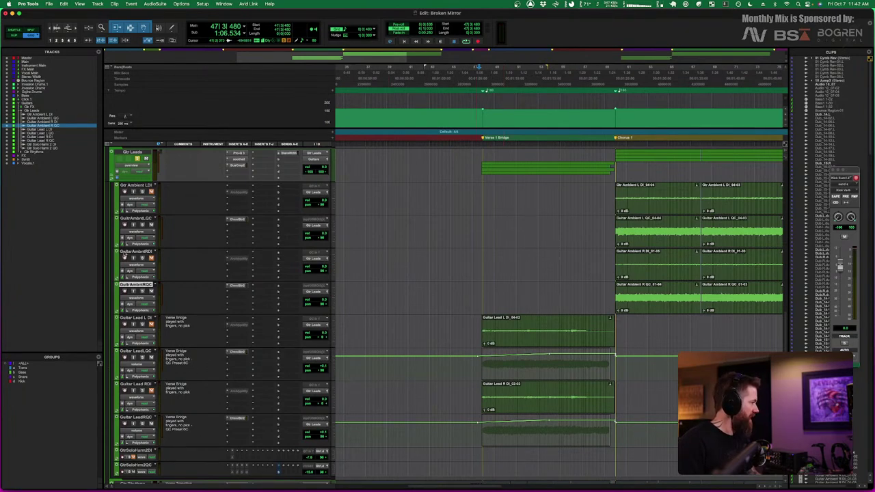
Play the ambient guitars from 59|4|480 at Chorus 1 and examine Channel Strip 2 on the Guitar Ambient L QC track
click(145, 220)
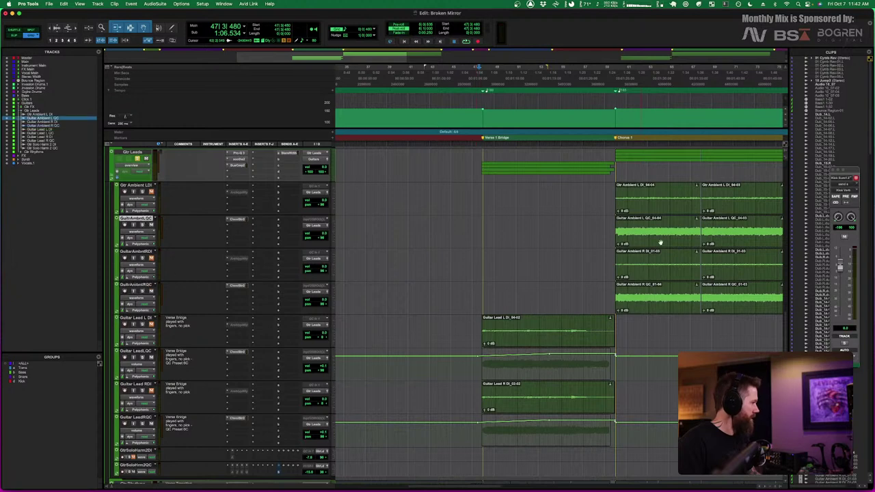
click(613, 226)
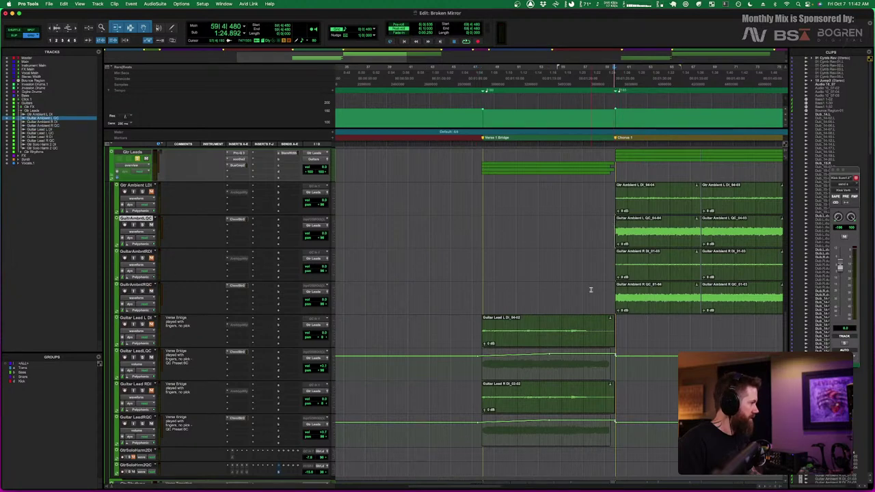
key(space)
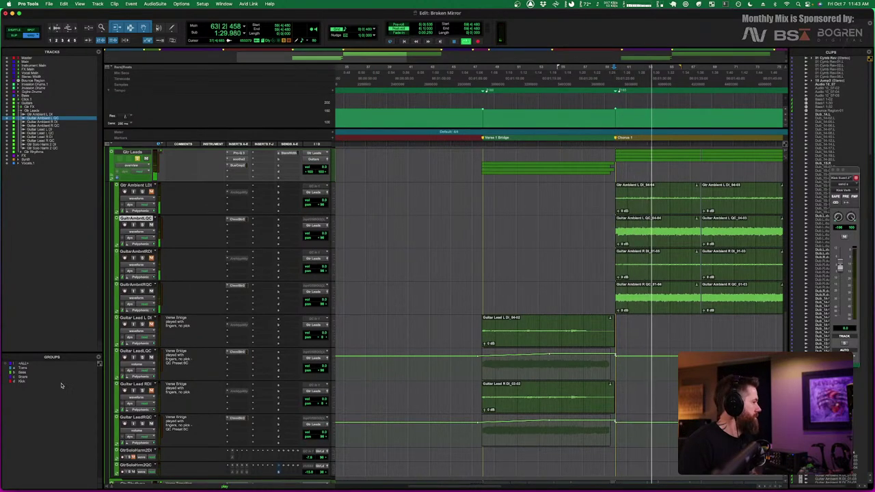
key(space)
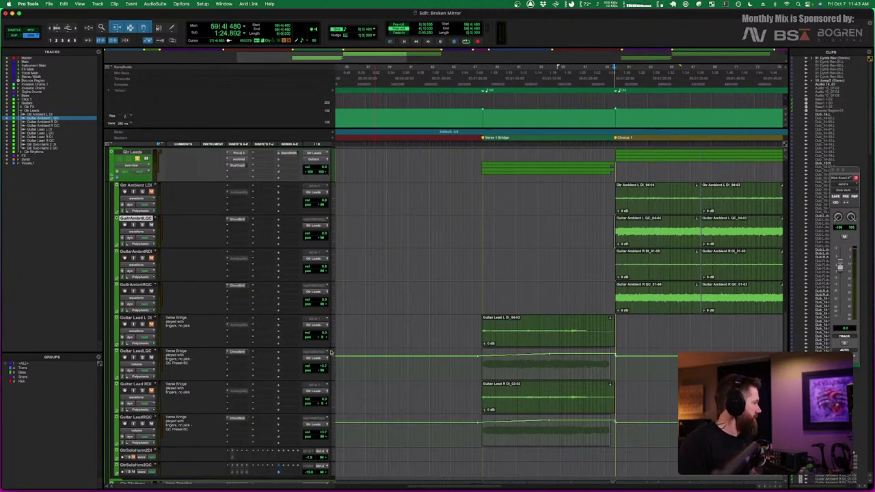
click(236, 219)
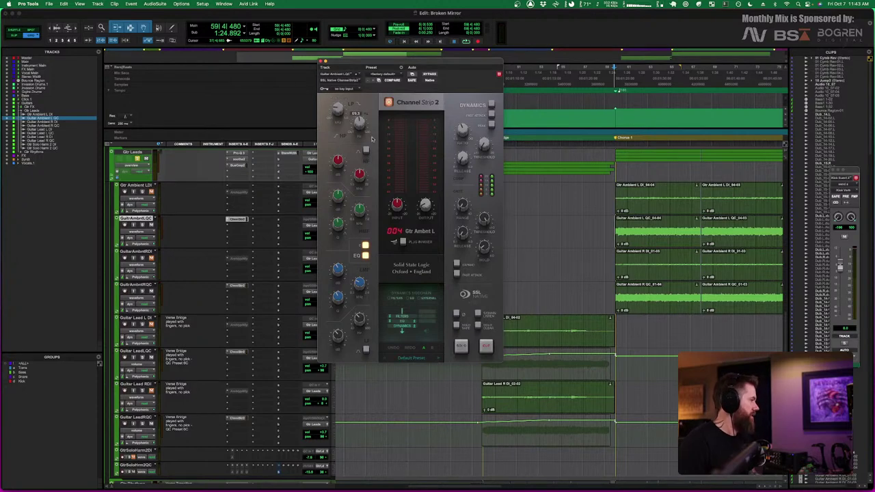
click(320, 61)
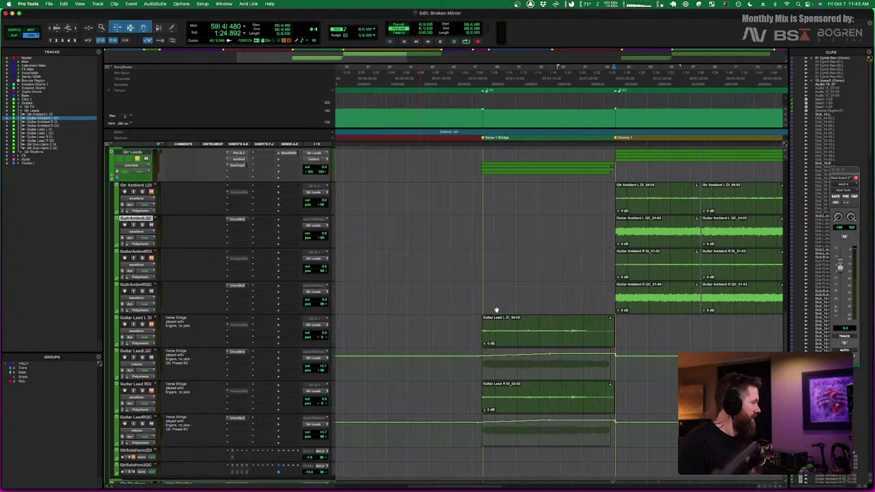
Look over where the lead and ambient guitar clips sit across the song's bridges and choruses
scroll(496, 310, right, 10)
scroll(496, 309, left, 12)
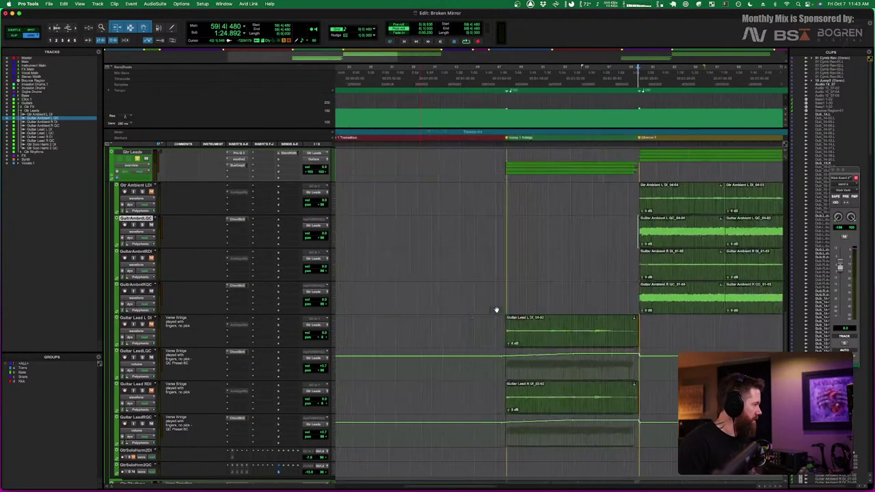
scroll(496, 310, left, 10)
scroll(496, 309, down, 3)
scroll(496, 310, right, 15)
scroll(496, 310, right, 4)
scroll(496, 309, left, 10)
scroll(496, 309, up, 4)
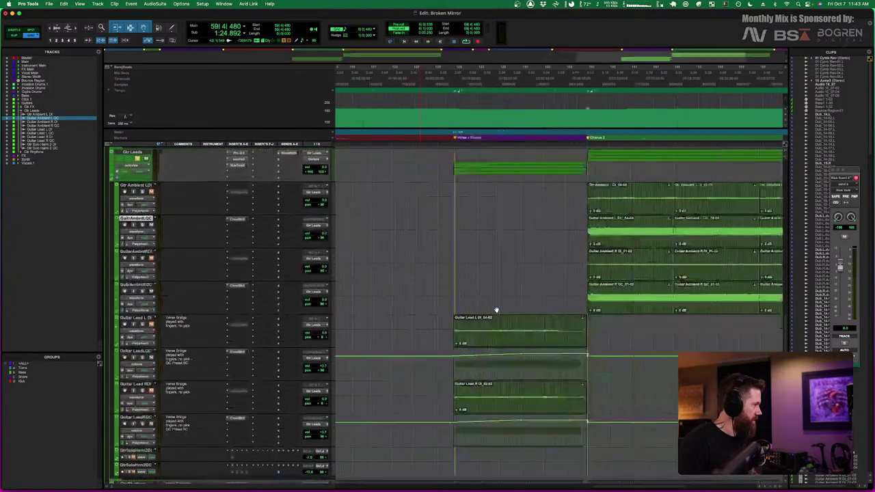
scroll(496, 309, left, 10)
scroll(496, 309, left, 2)
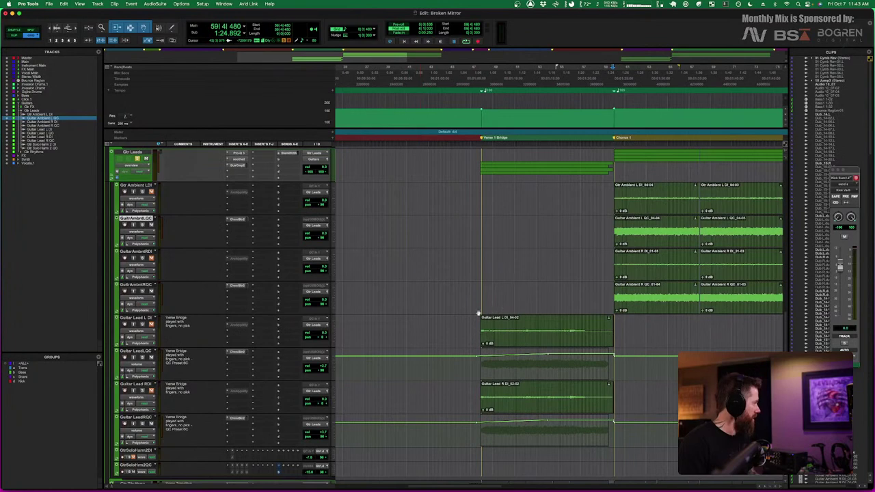
Bypass the Pro-Q 3, soothe2 and Bus Comp 2 inserts on the Gtr Leads folder track
click(241, 158)
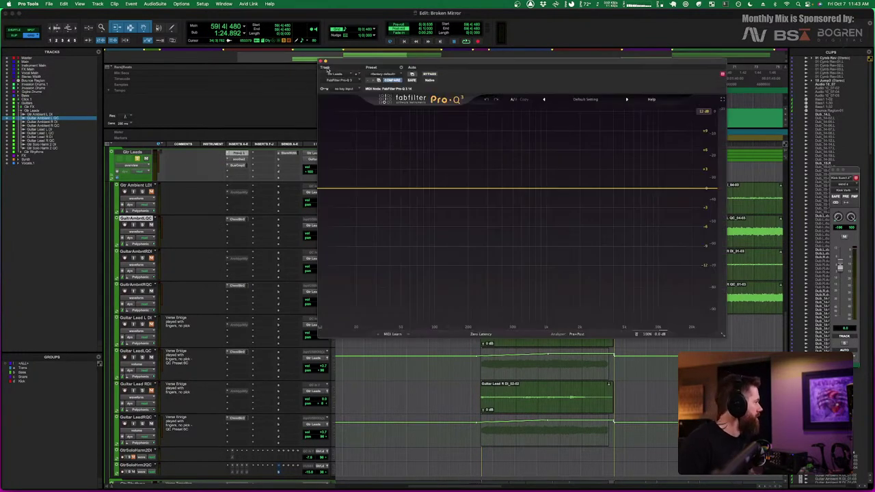
click(323, 61)
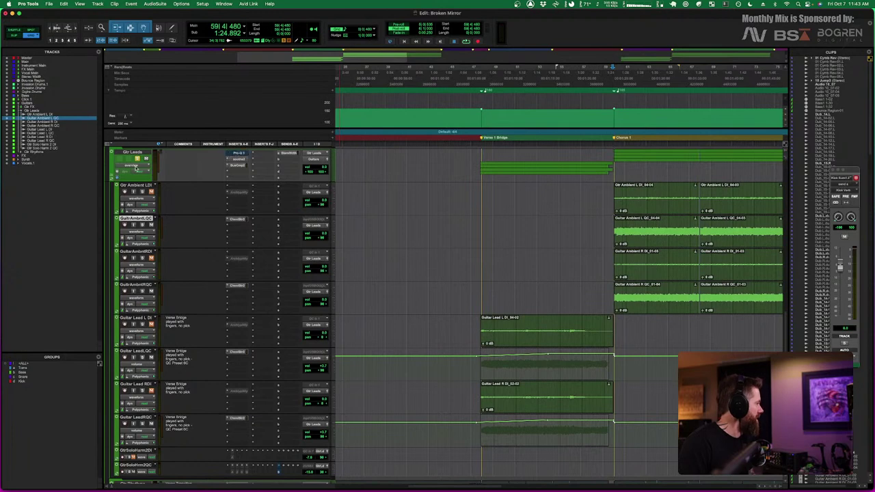
click(236, 164)
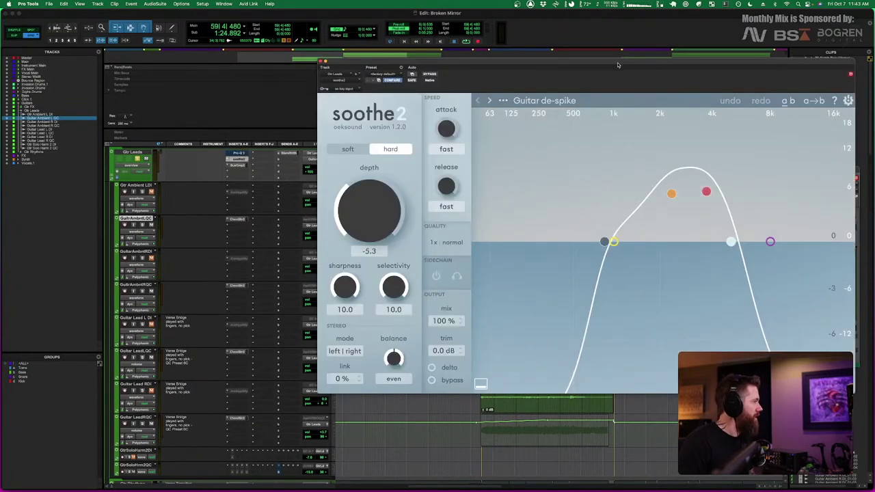
drag(617, 65, 586, 65)
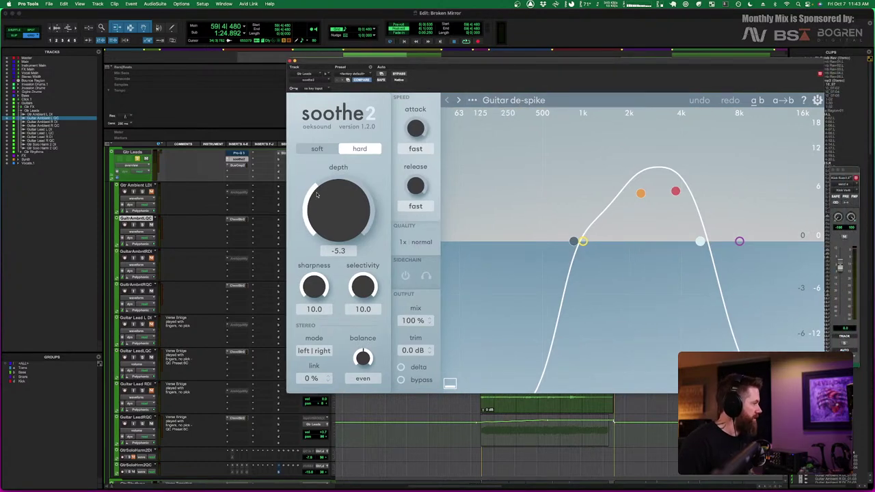
super+click(247, 160)
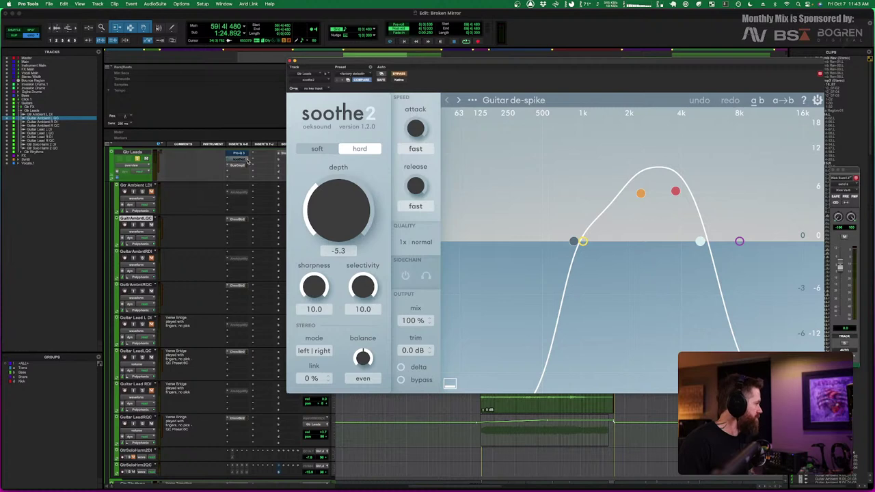
super+click(239, 166)
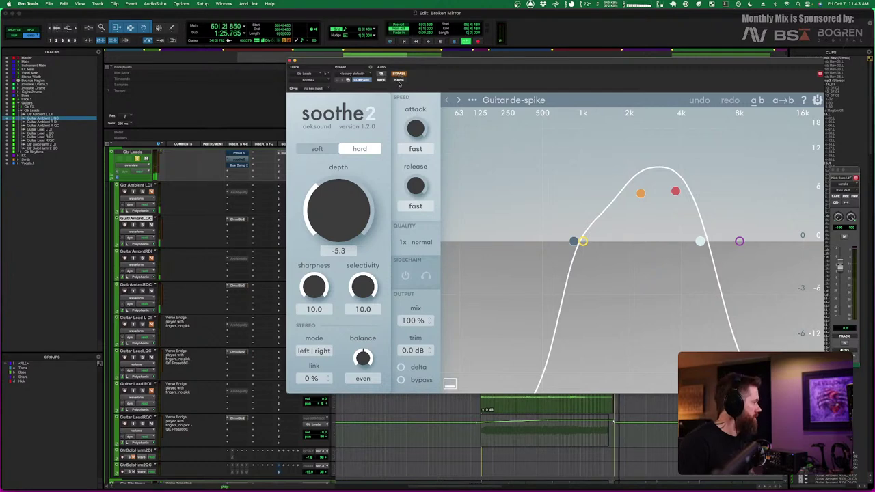
Re-enable soothe2 on Gtr Leads during Chorus 1 playback and audition it again on the Verse 1 Bridge from 49|3|480
click(399, 75)
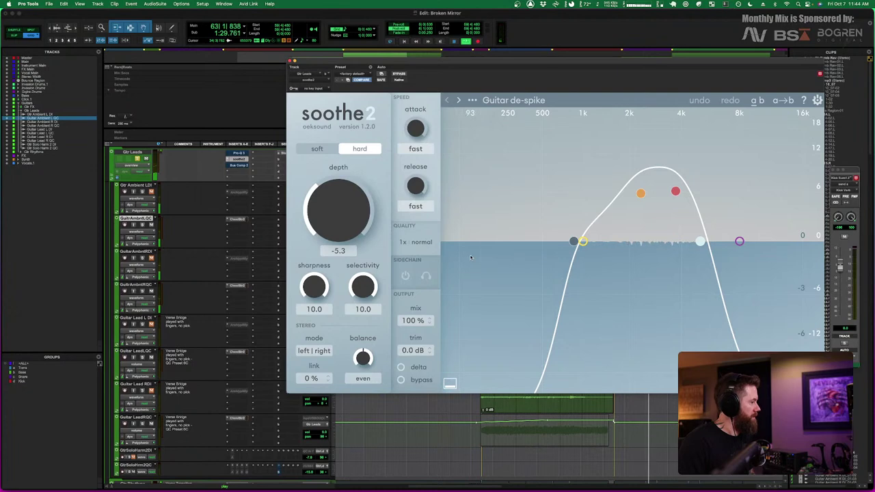
drag(519, 61, 477, 174)
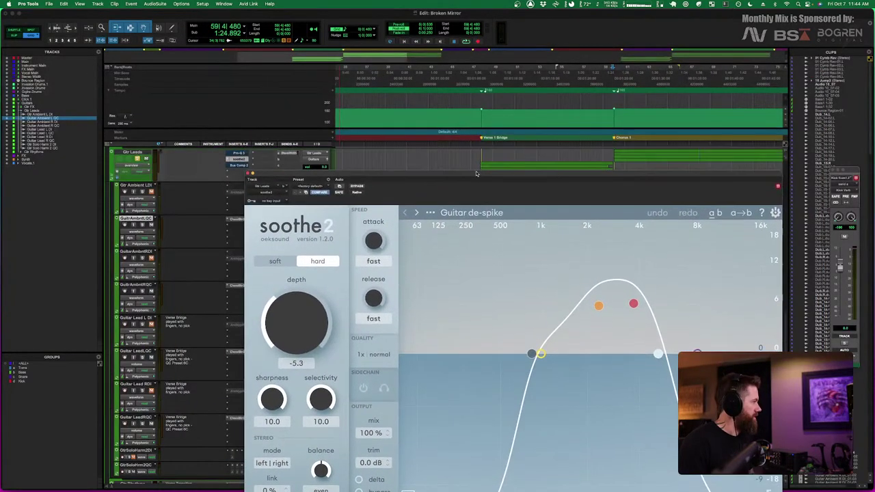
mouse_move(497, 172)
mouse_down()
mouse_move(497, 108)
mouse_move(493, 163)
mouse_up()
click(499, 112)
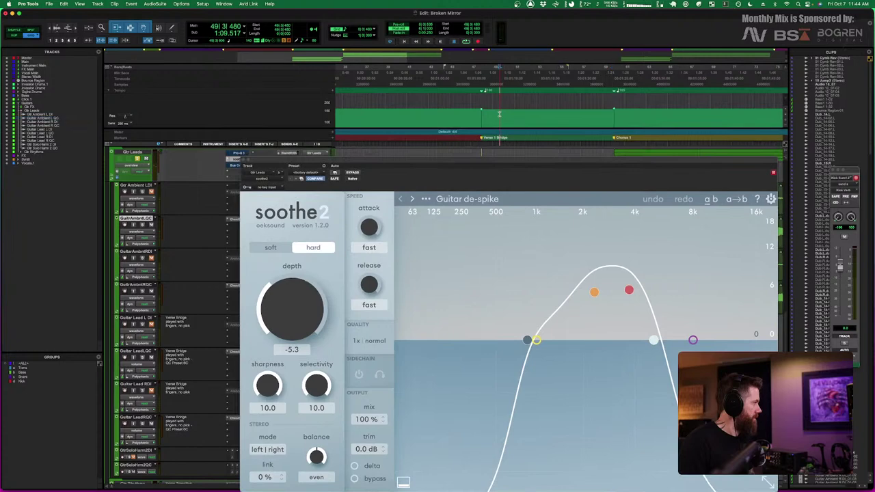
key(space)
drag(502, 159, 502, 85)
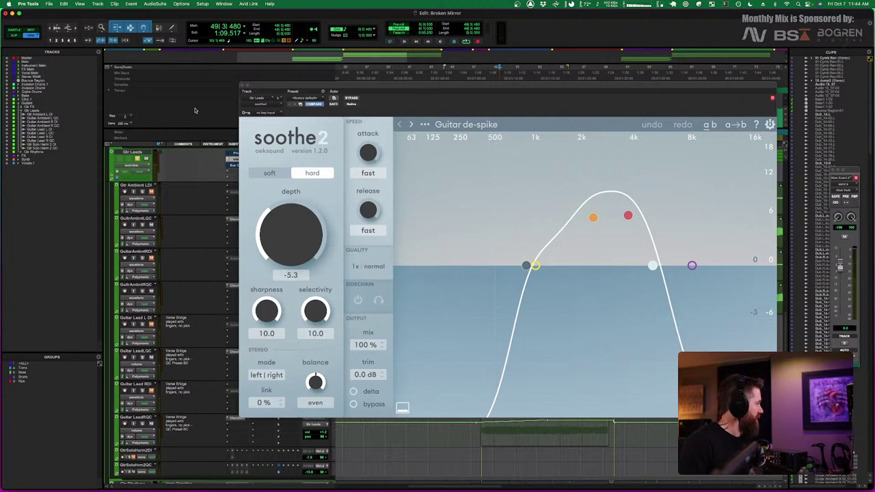
Re-enable Bus Compressor 2 on the Gtr Leads folder and audition it in the Verse 1 Bridge and from 59|4|000 into Chorus 1
click(244, 91)
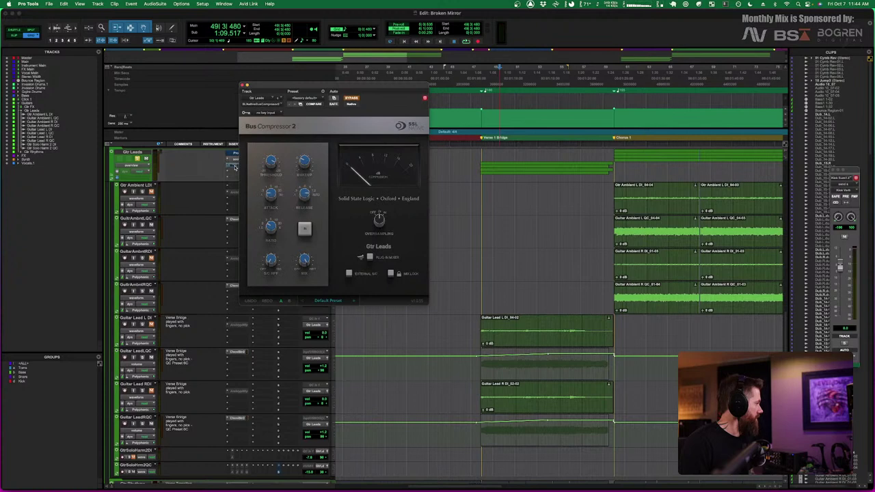
drag(315, 86, 438, 162)
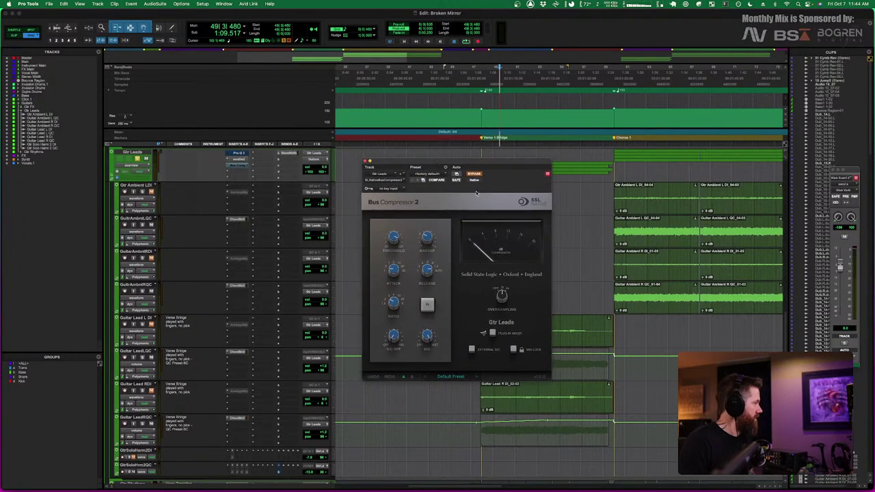
click(474, 175)
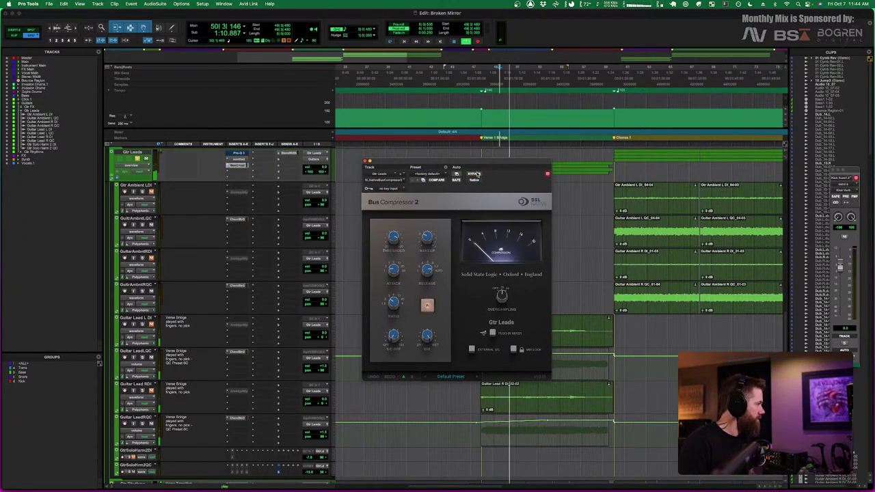
click(610, 261)
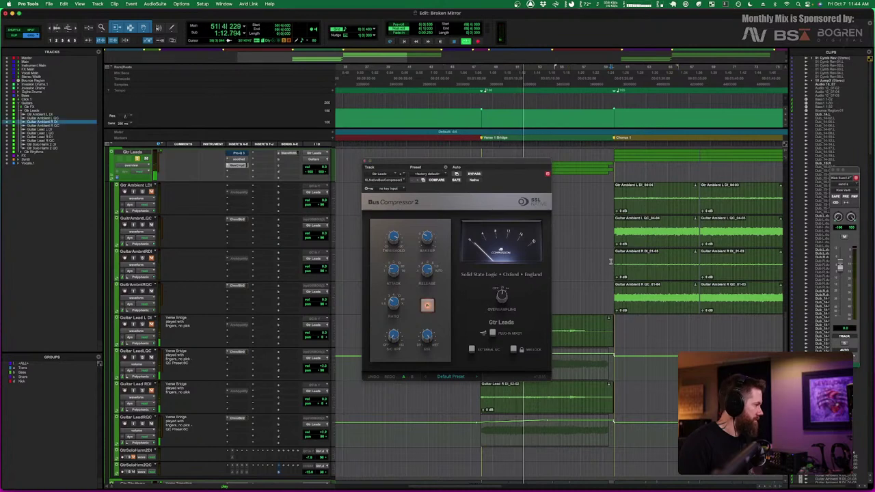
click(610, 261)
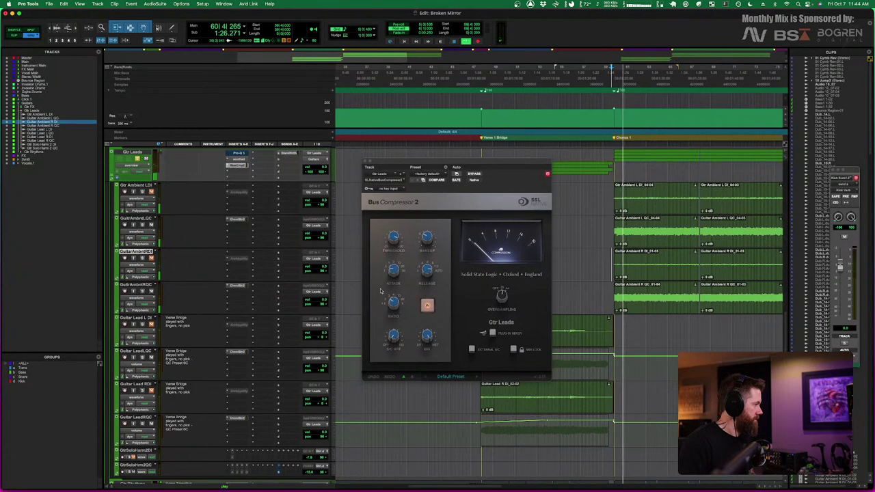
click(367, 164)
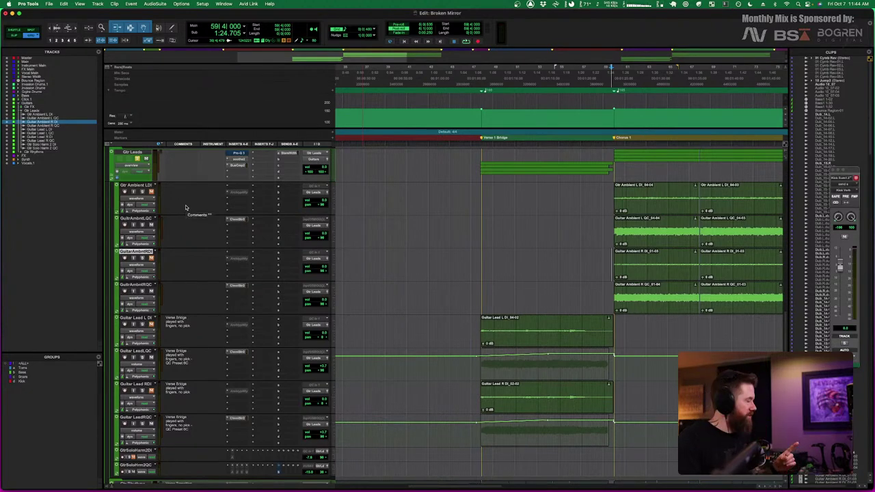
Inspect the Bass track's Stereo Width send and set the playback start to 2|3|480 in the intro
scroll(185, 207, up, 3)
scroll(185, 207, up, 10)
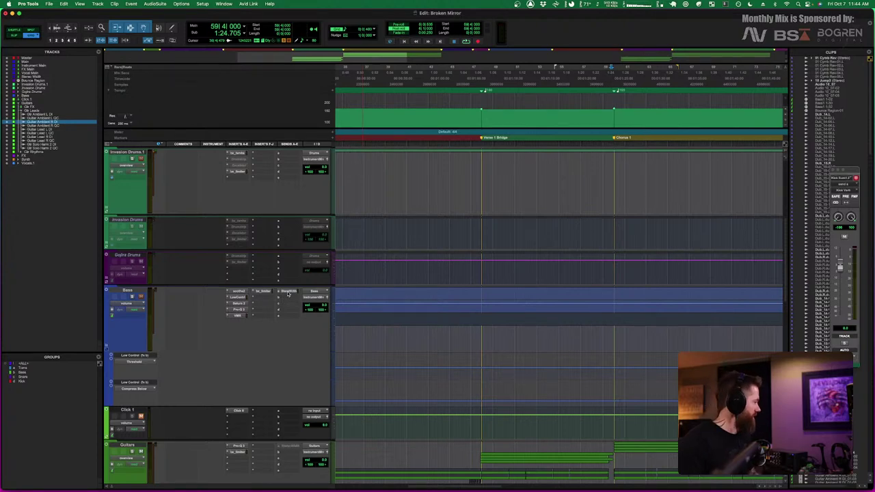
click(127, 291)
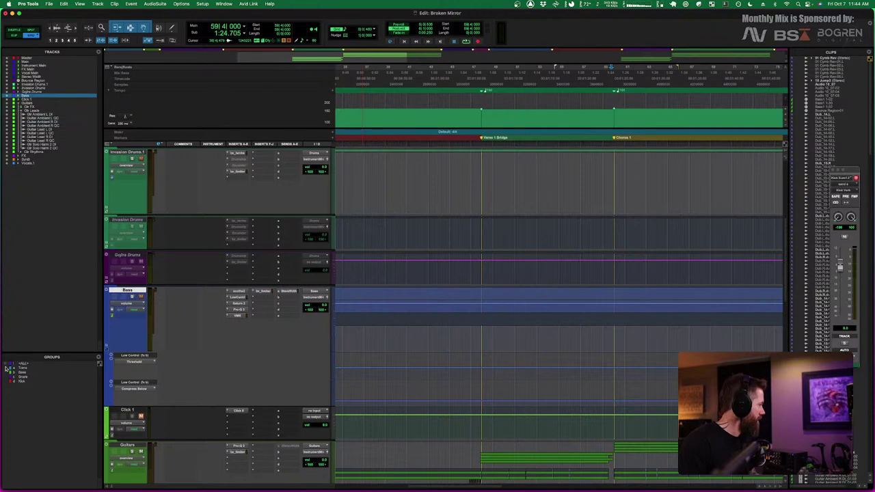
click(290, 291)
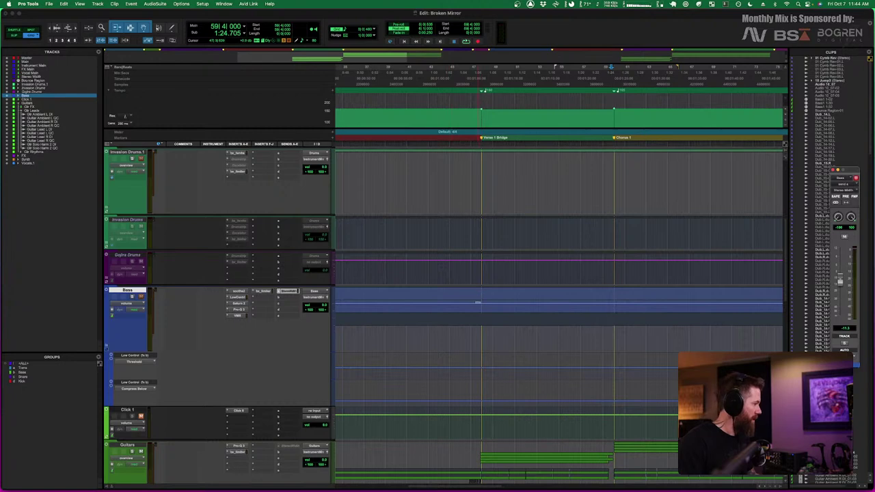
scroll(446, 338, left, 10)
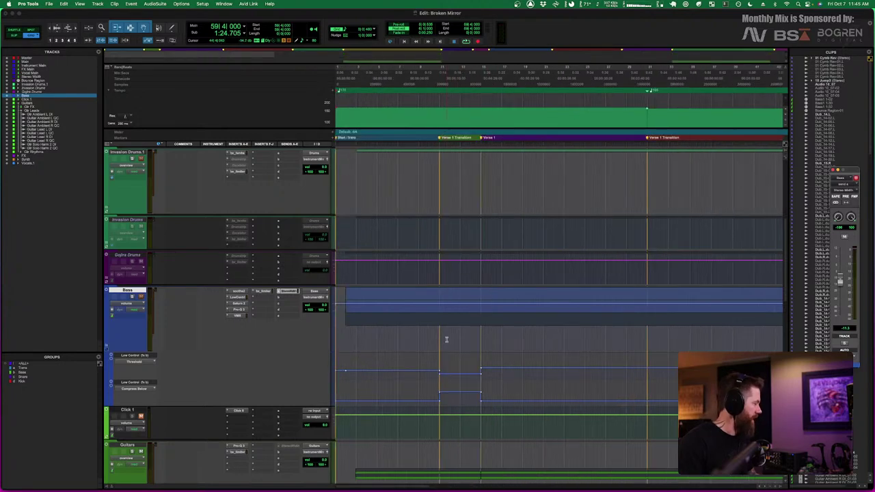
scroll(446, 339, up, 10)
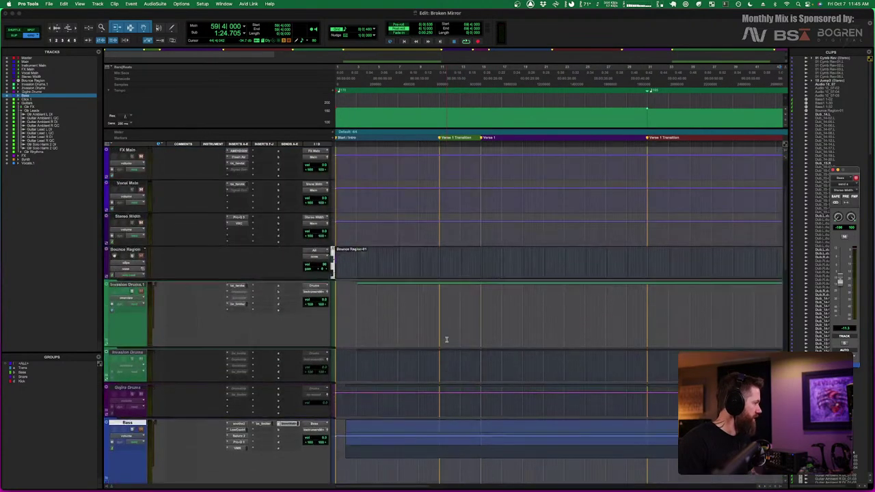
scroll(447, 339, down, 10)
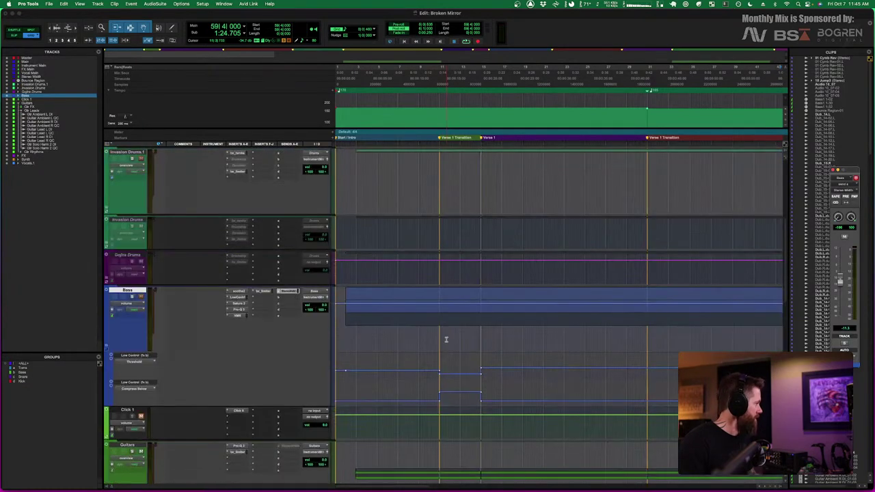
click(351, 333)
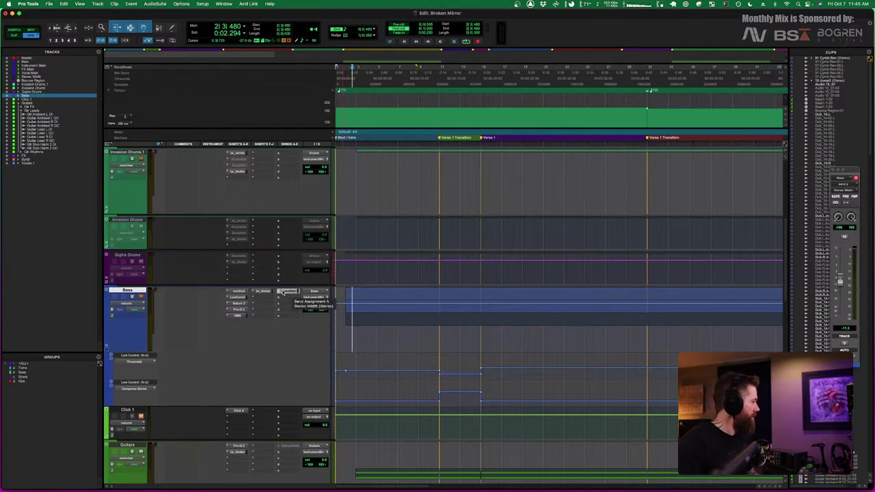
Examine the Pro-Q 3 high-pass and the Verbsuite Classics settings on the Stereo Width track
scroll(188, 281, up, 5)
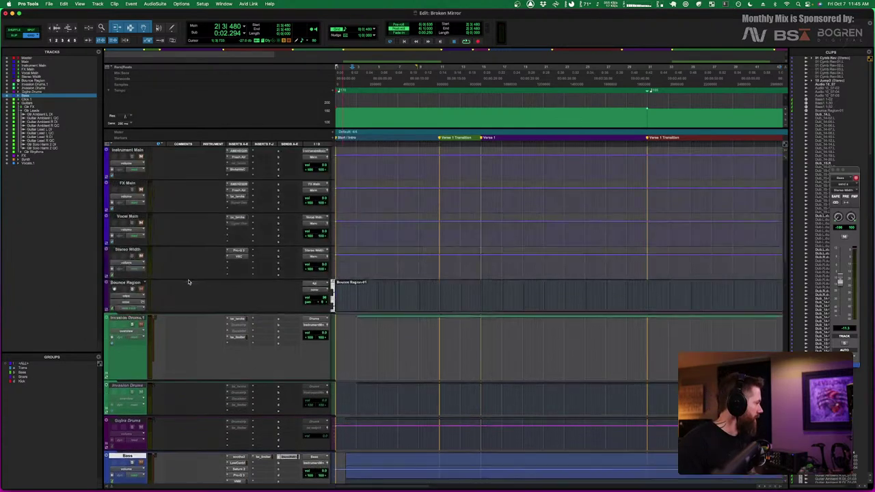
click(129, 316)
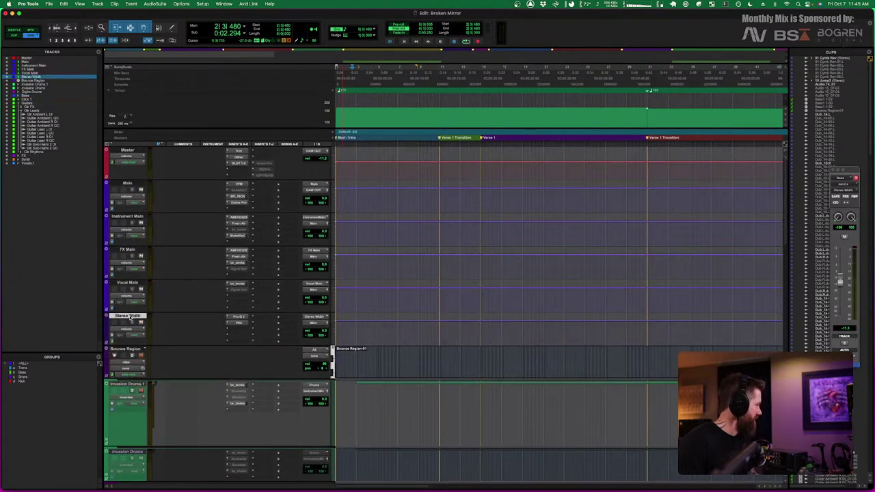
click(242, 318)
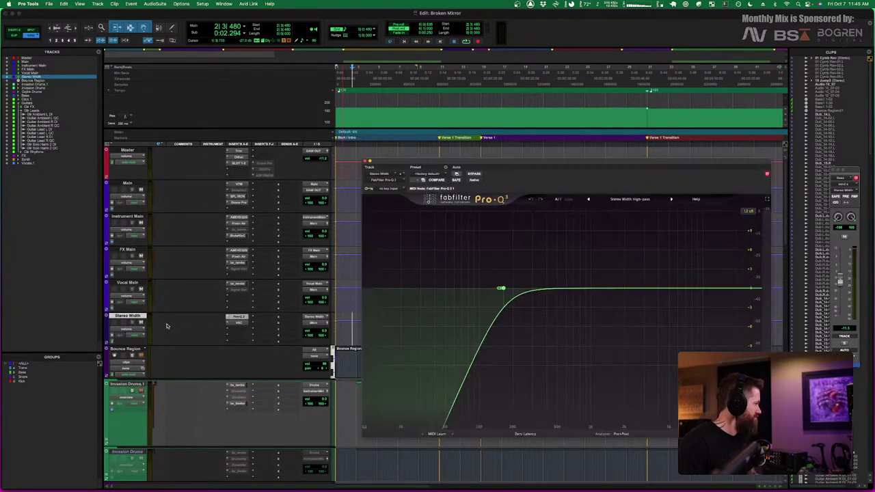
mouse_move(500, 288)
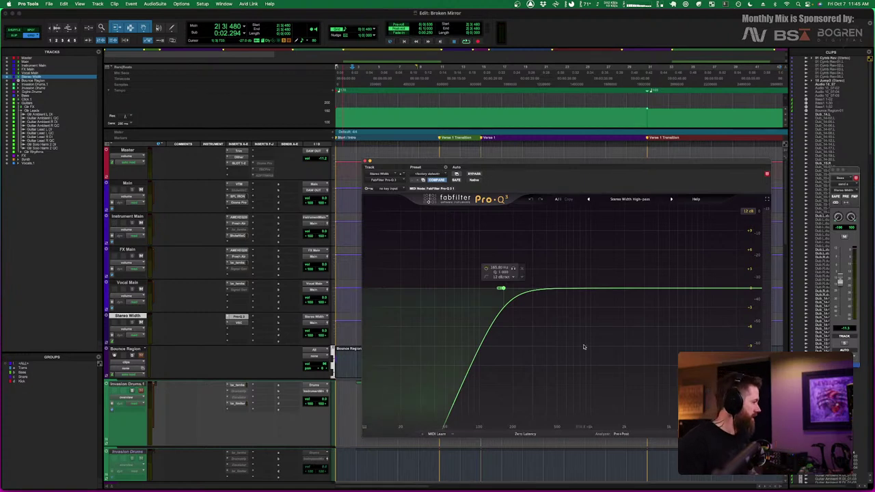
click(367, 161)
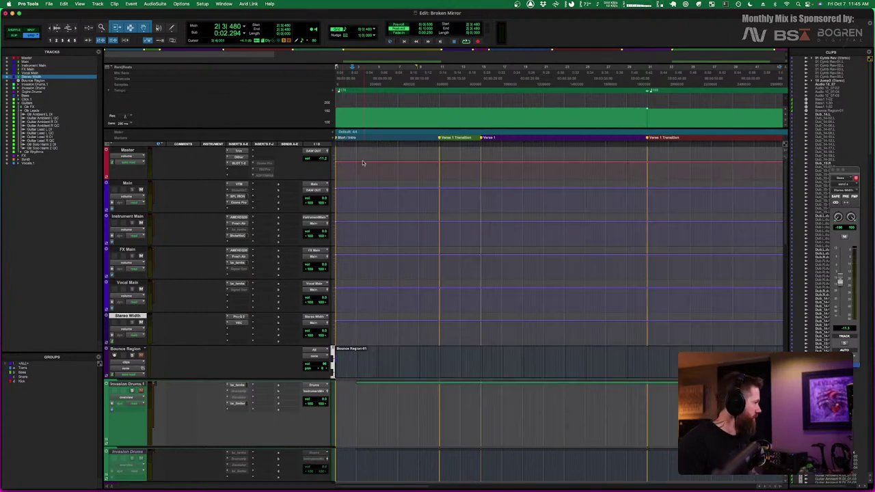
click(239, 322)
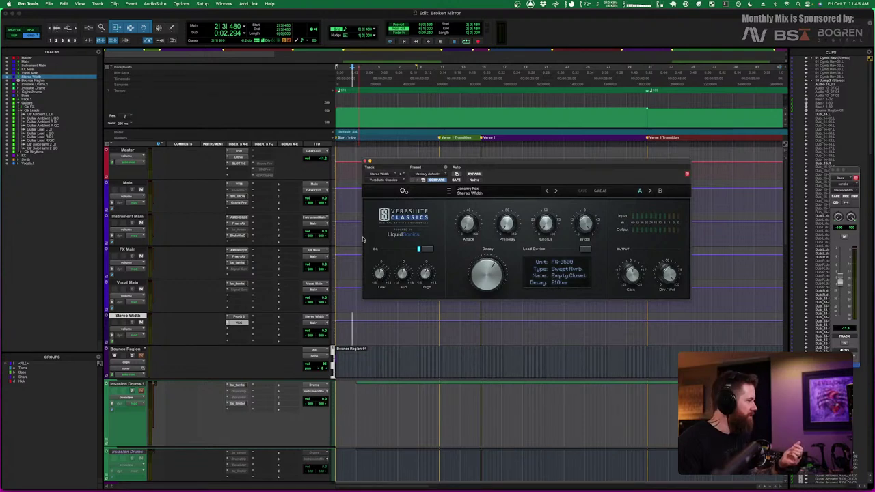
key(super+w)
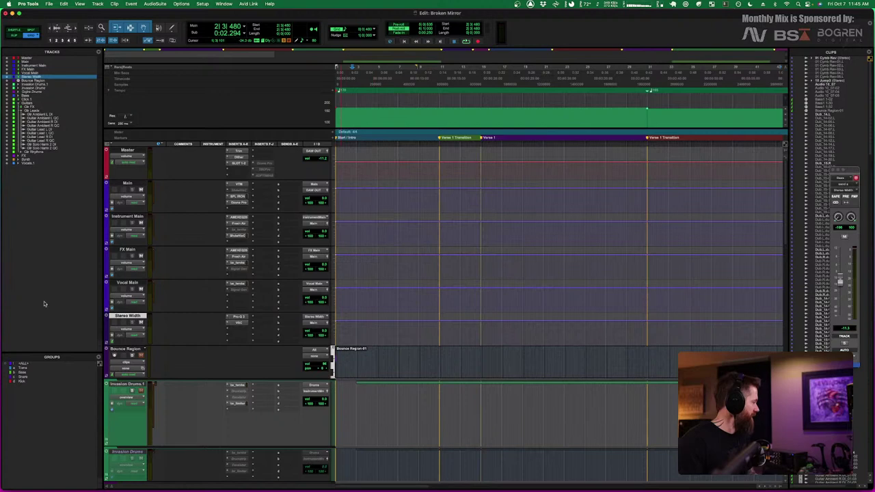
click(240, 326)
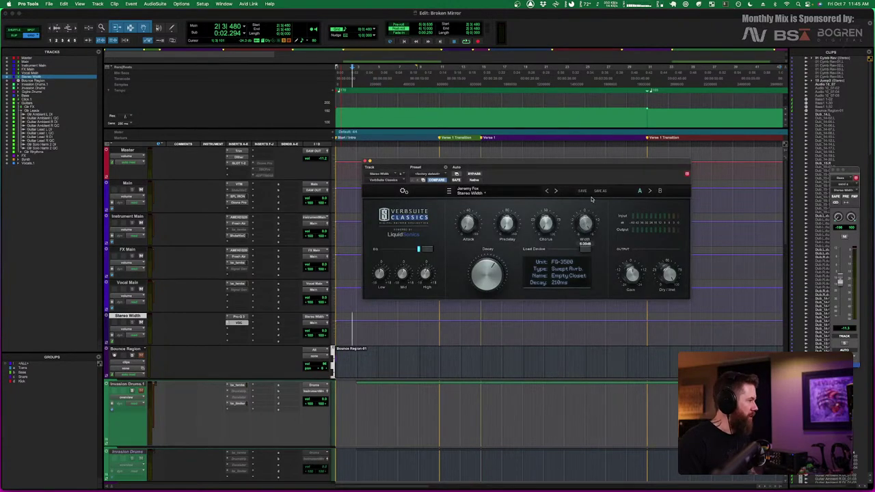
click(367, 161)
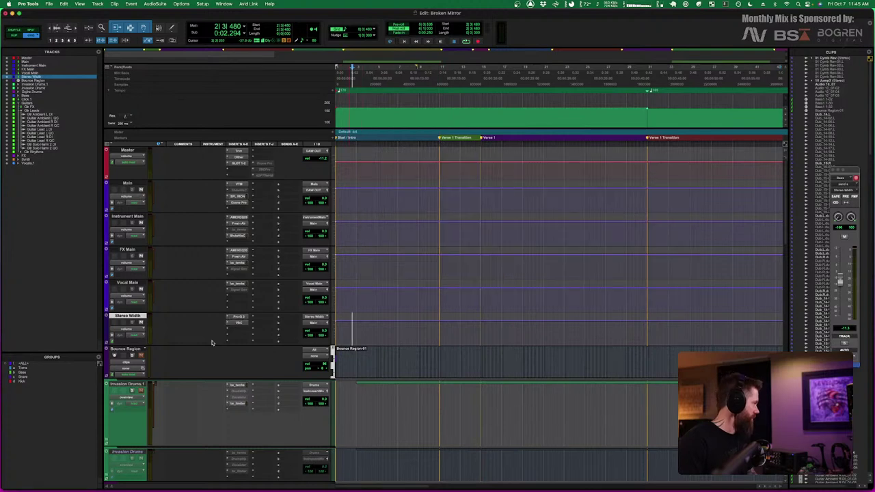
Audition the soloed Bass track from 2|3|480 with its Stereo Width send muted and unmuted
scroll(212, 343, down, 10)
scroll(211, 343, down, 5)
scroll(212, 342, up, 15)
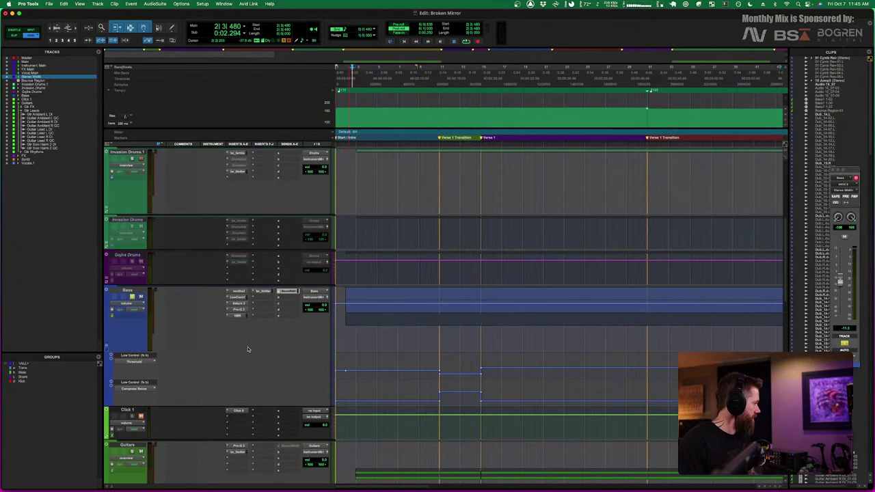
scroll(247, 348, down, 15)
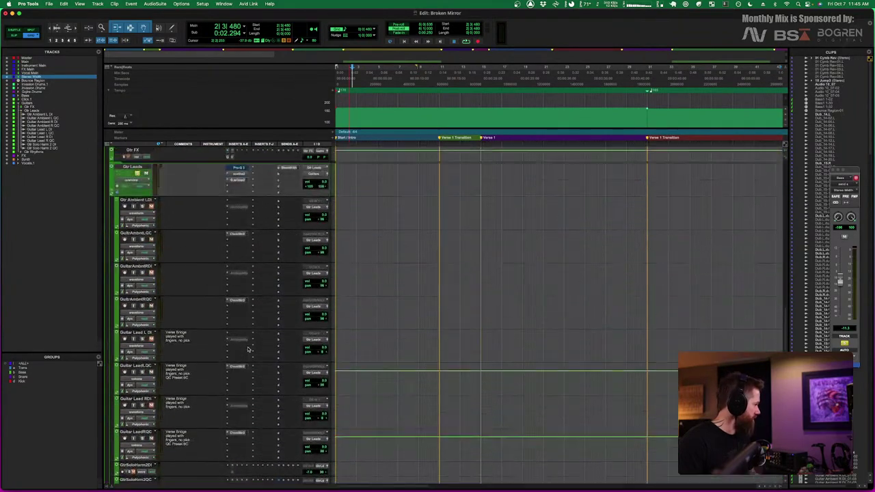
scroll(248, 348, up, 4)
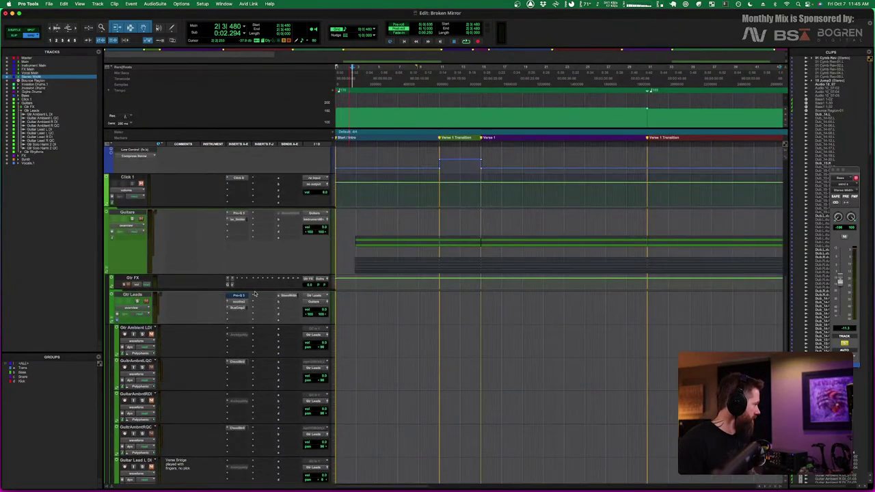
scroll(274, 246, up, 6)
super+click(289, 188)
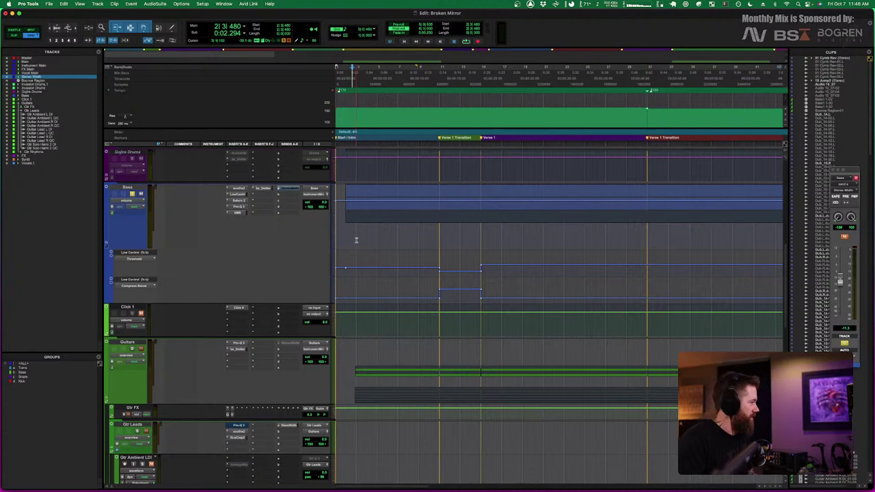
key(space)
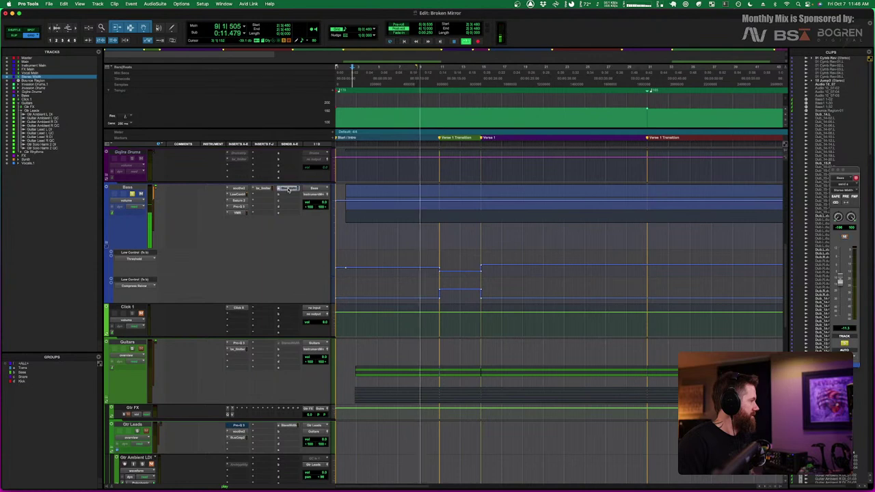
key(space)
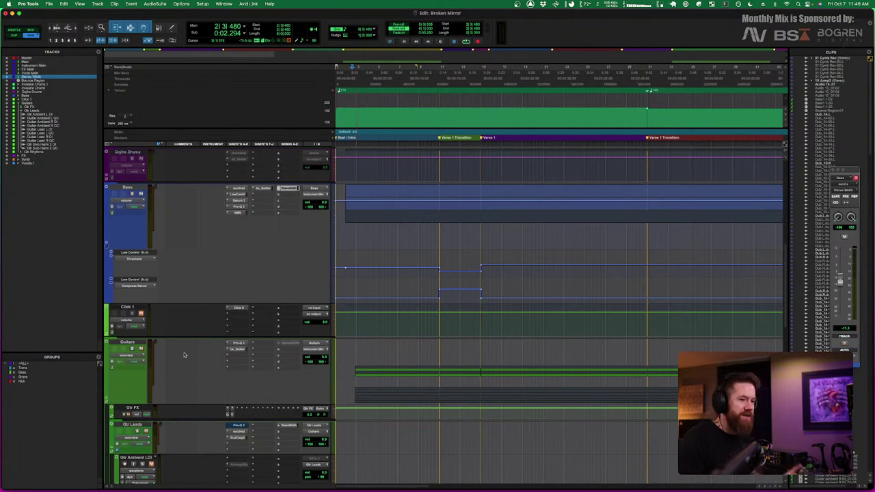
Solo the Gtr Leads folder and examine the fader level of its Stereo Width send
scroll(184, 354, down, 5)
scroll(183, 354, down, 10)
scroll(183, 354, up, 8)
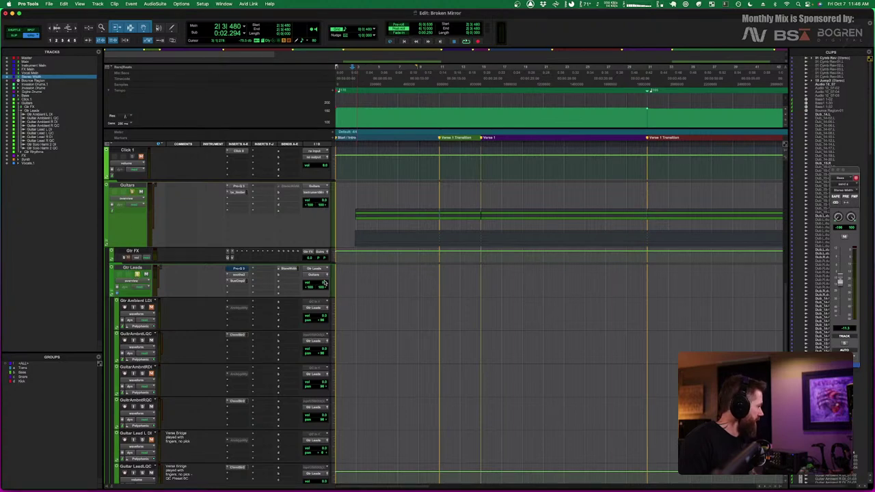
click(290, 269)
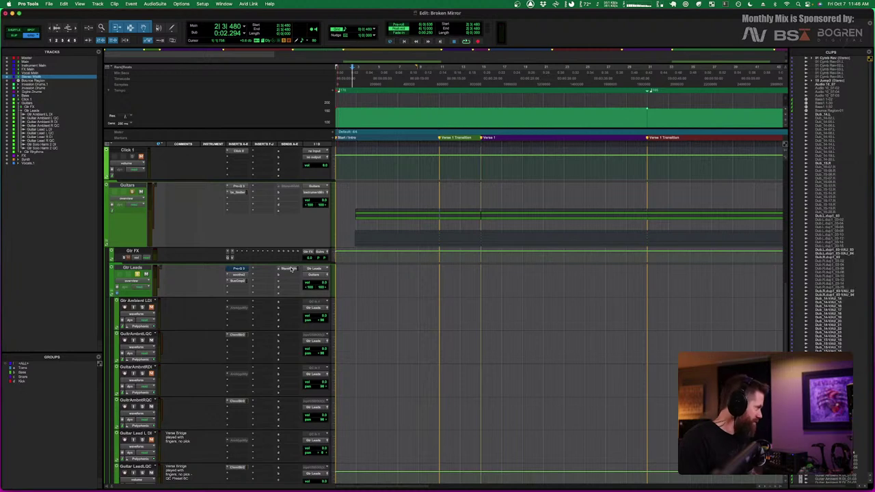
drag(846, 171, 395, 146)
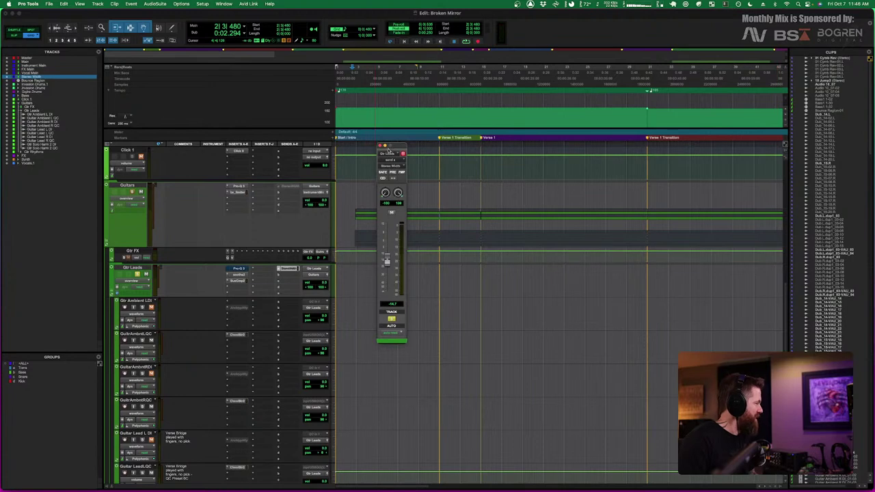
click(381, 146)
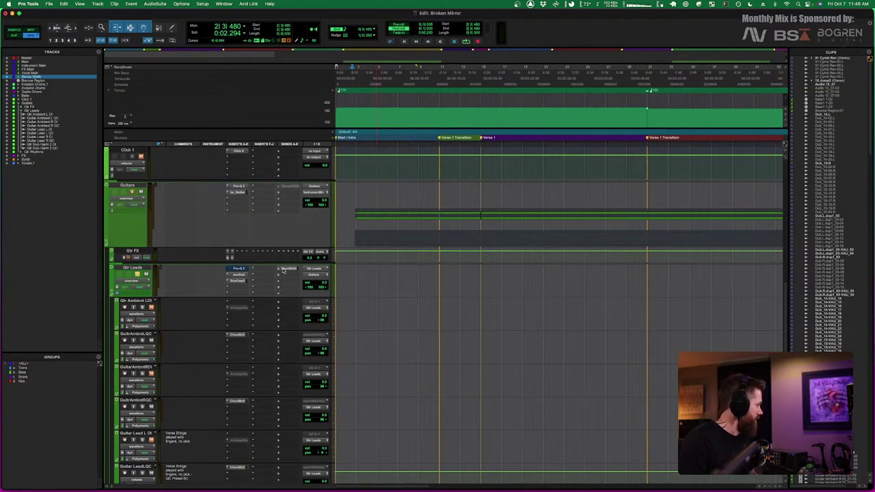
Mute the Stereo Width send on Gtr Leads and start playback from the Verse 1 Transition
key(space)
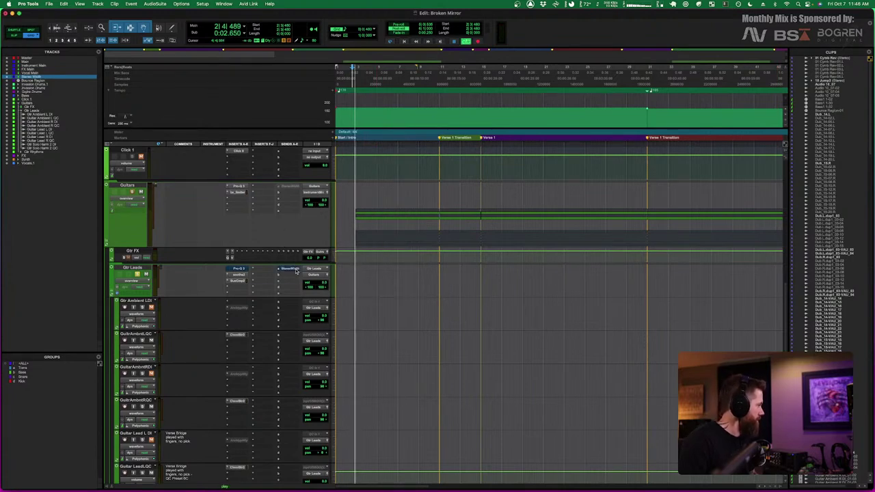
key(space)
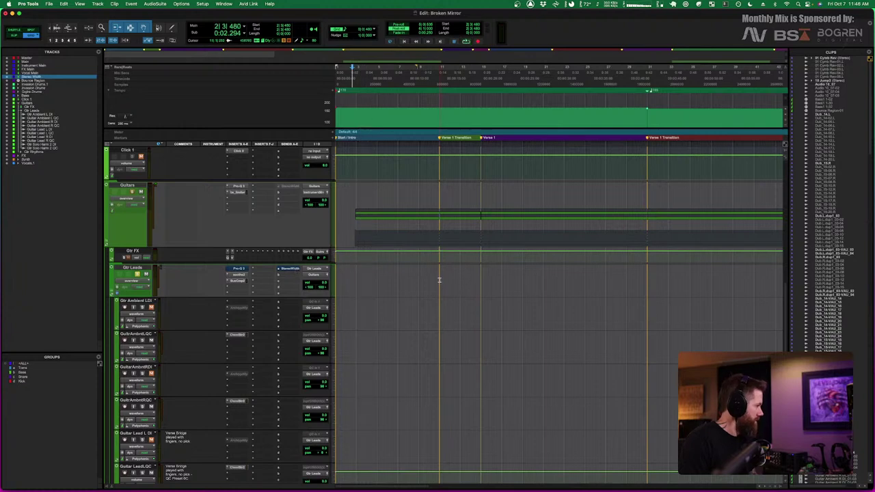
click(439, 281)
key(space)
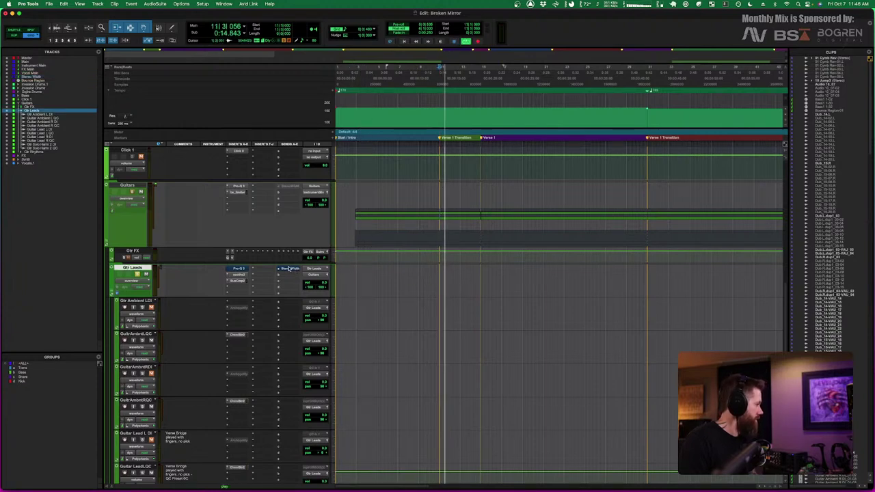
Audition the soloed Gtr Leads folder from the Verse 1 Bridge with its Stereo Width send muted and unmuted
key(space)
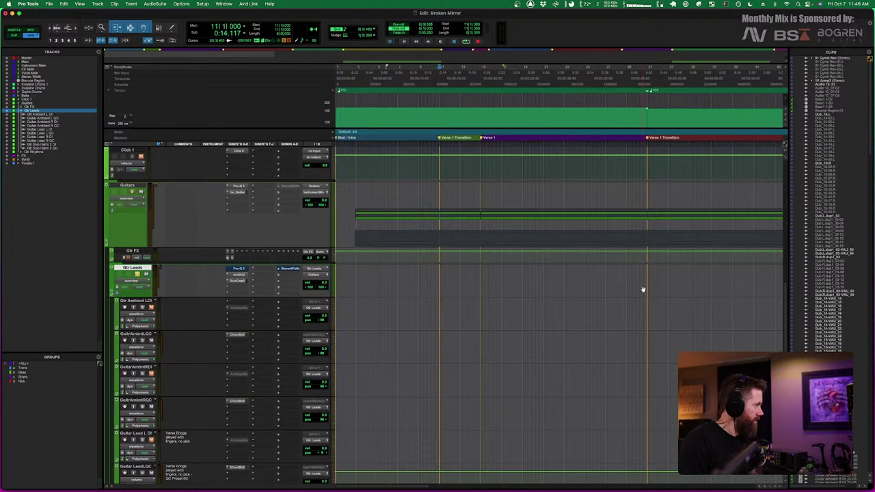
scroll(613, 303, down, 5)
scroll(614, 303, right, 5)
scroll(614, 303, up, 3)
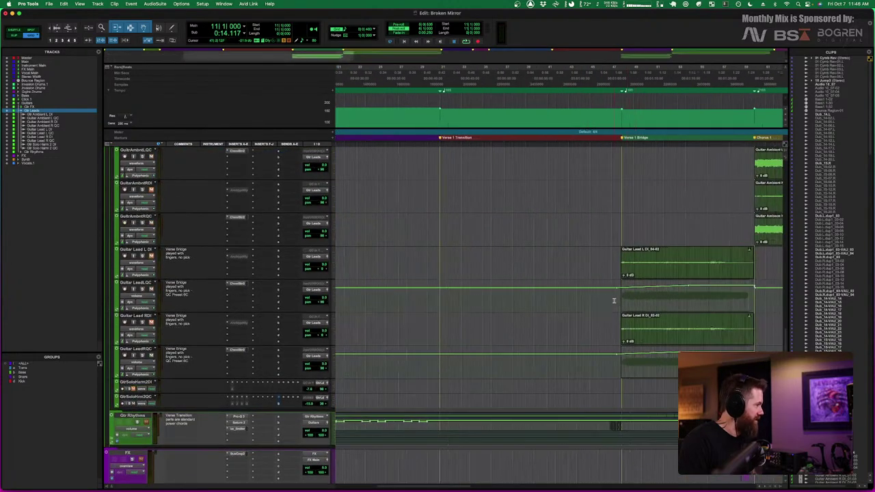
click(620, 224)
key(space)
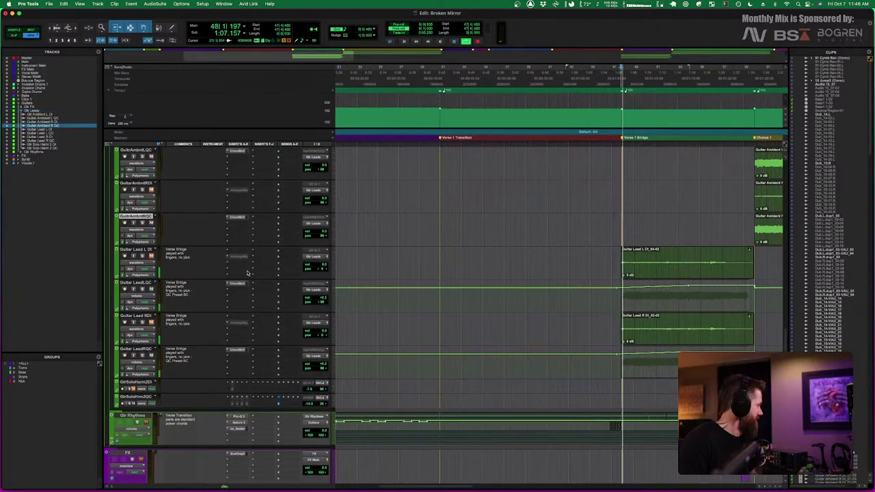
scroll(280, 272, up, 5)
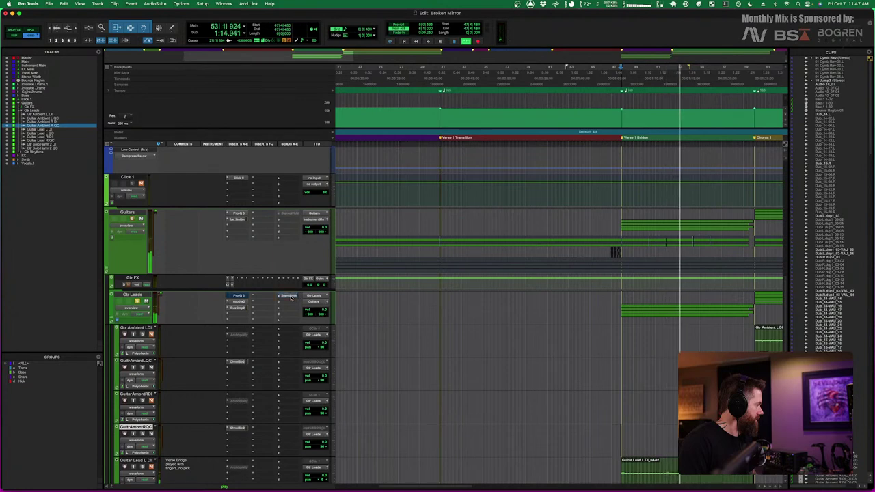
key(space)
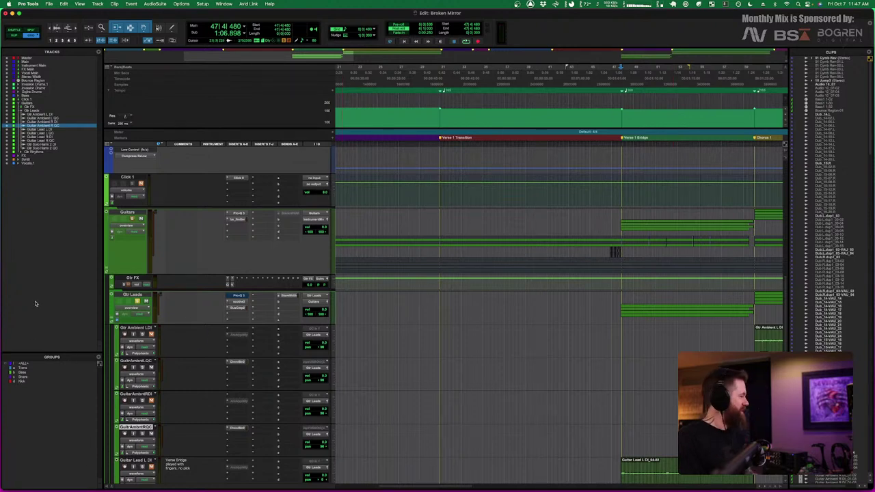
Unsolo and collapse the Gtr Leads folder, and expand the Gtr Rhythms folder
scroll(342, 315, down, 5)
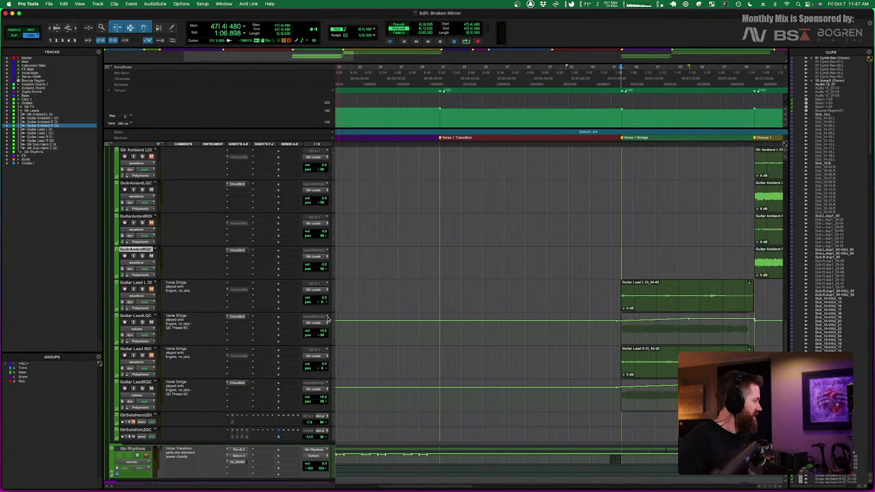
scroll(327, 319, down, 4)
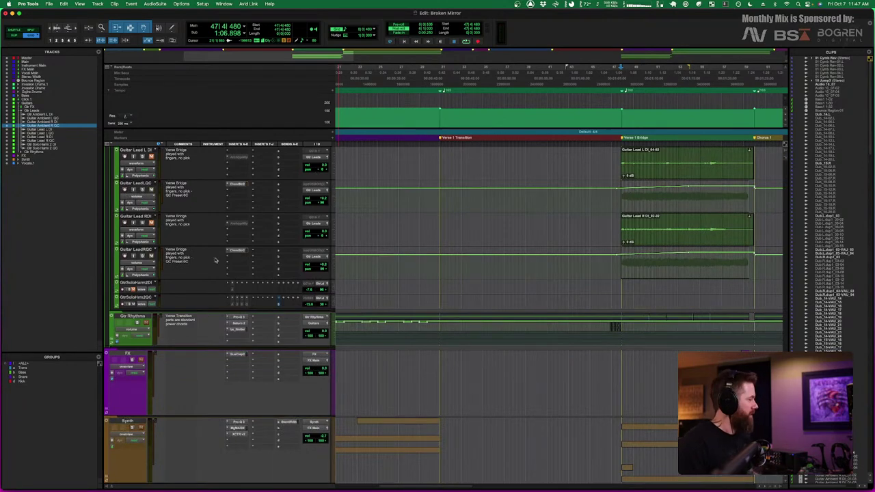
scroll(217, 243, up, 5)
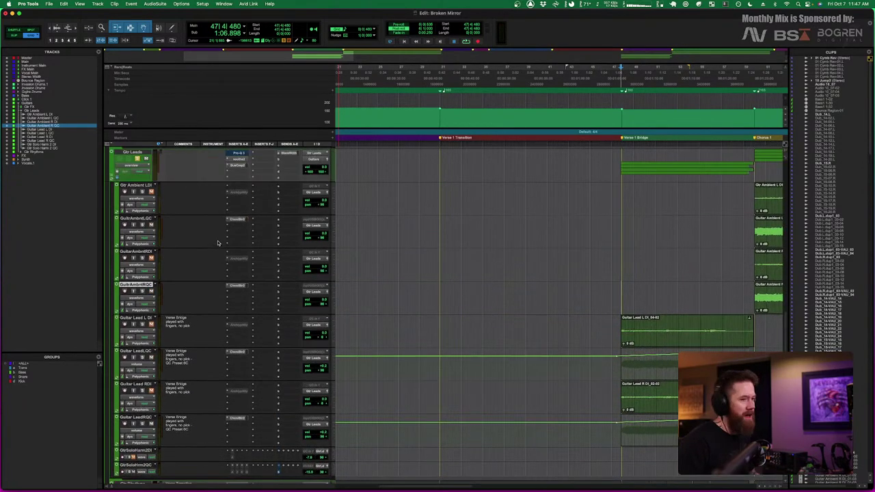
scroll(217, 243, up, 3)
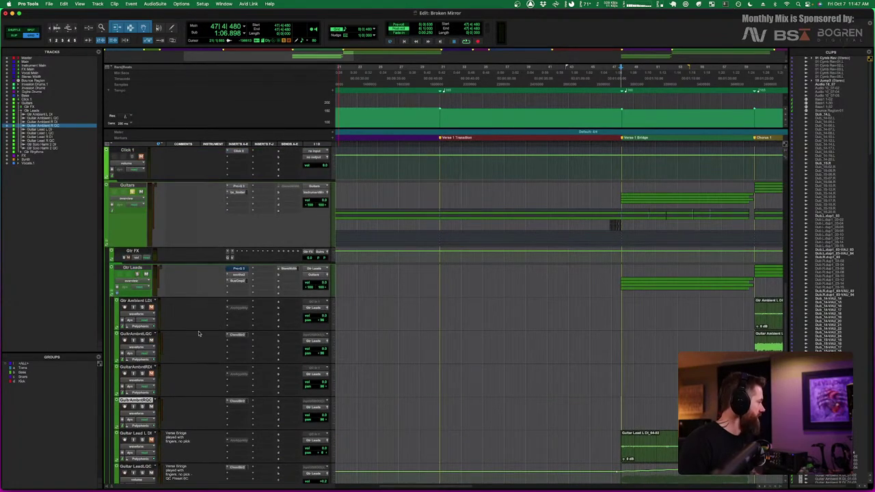
click(112, 292)
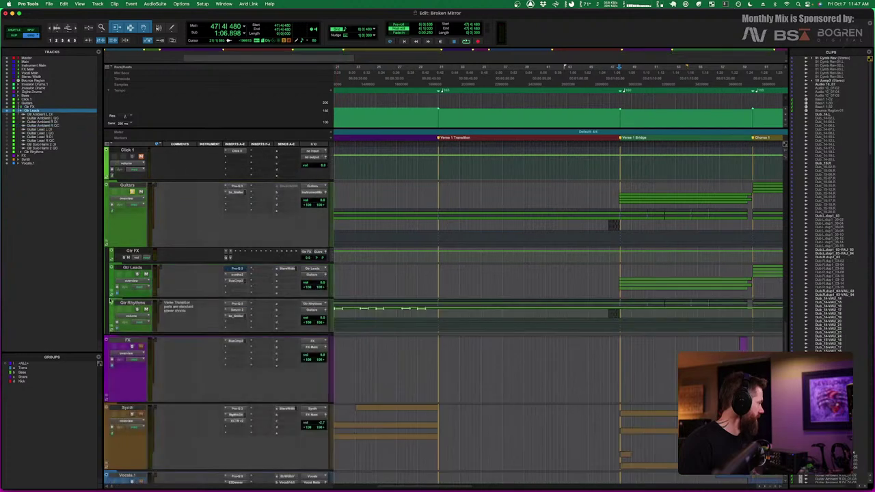
click(113, 345)
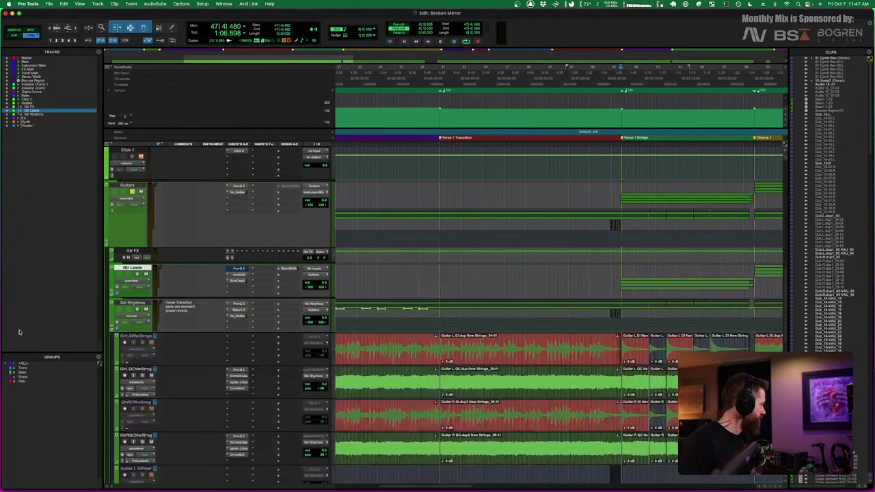
Examine the Gtr Rhythms tracks across the whole song and select the left and right QC New Strings guitar tracks
scroll(295, 335, down, 4)
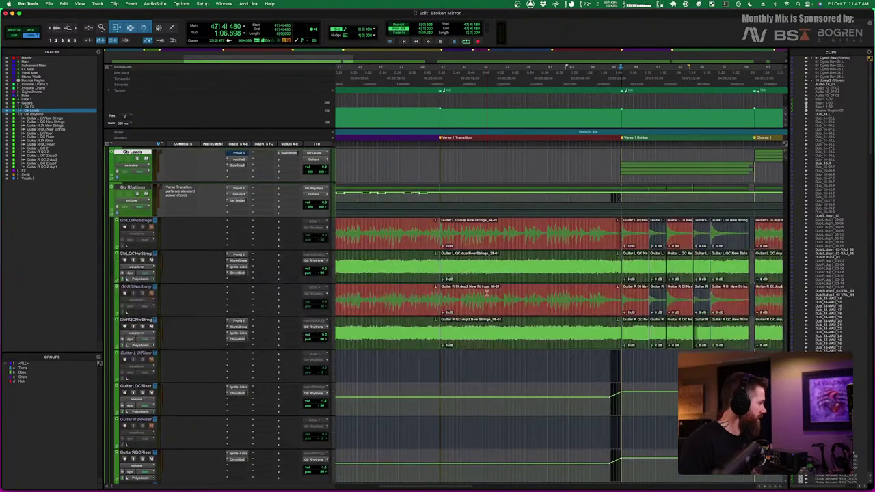
key(super+bracketleft)
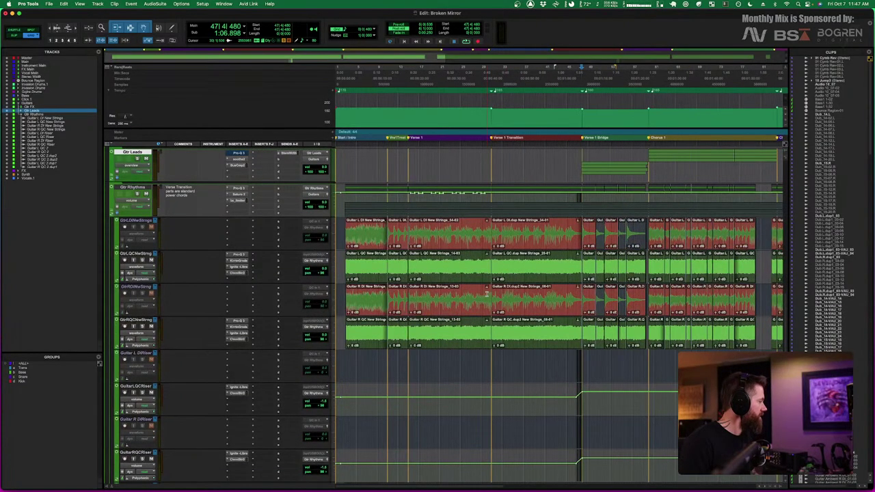
key(super+bracketleft)
scroll(487, 294, up, 1)
scroll(486, 294, down, 15)
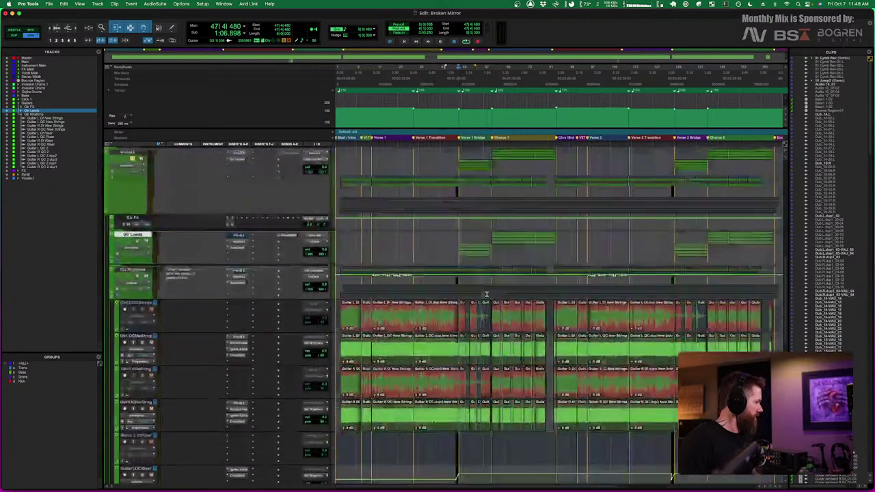
scroll(486, 293, up, 4)
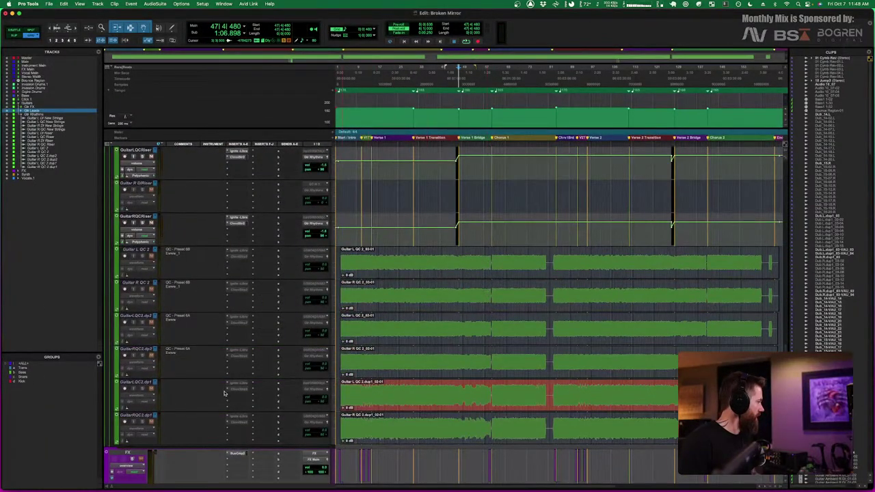
scroll(515, 298, up, 10)
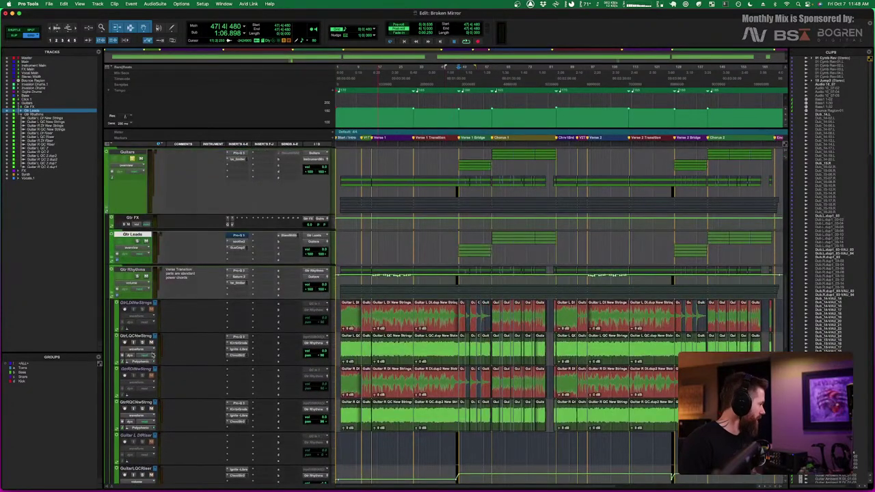
click(143, 339)
super+click(136, 403)
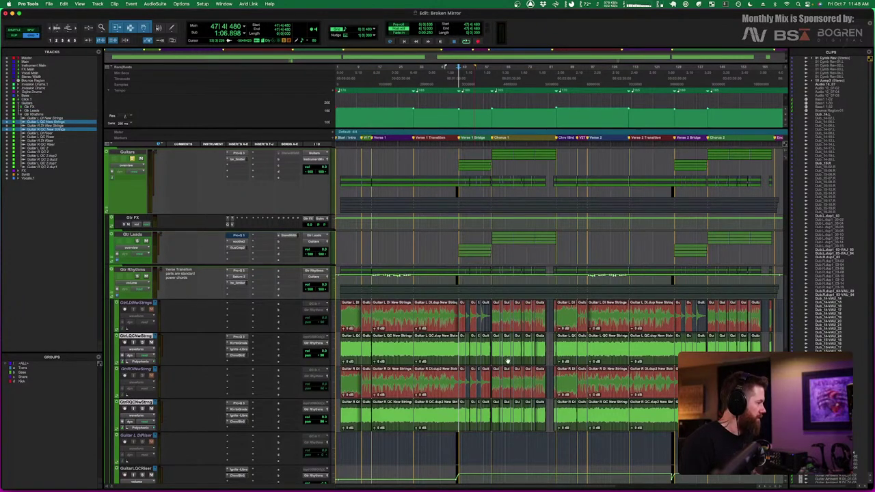
Solo the Gtr Rhythms folder and audition it from 2|4|000 at the start of the song
scroll(383, 360, up, 2)
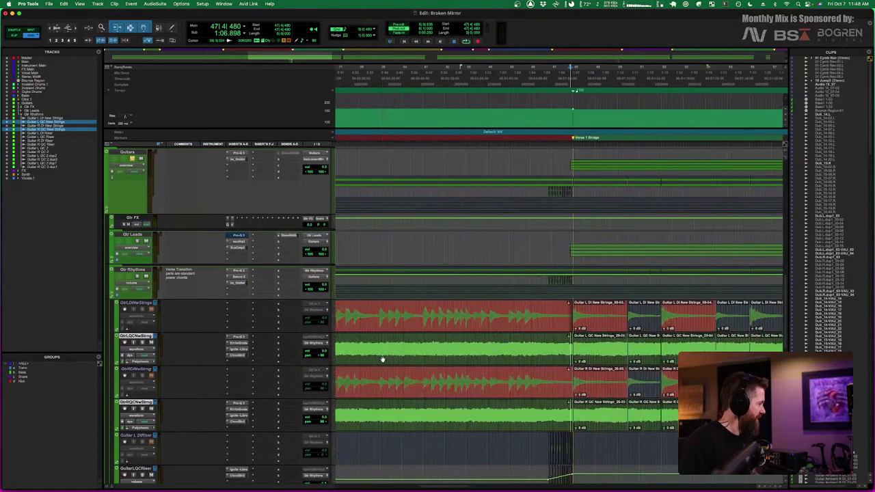
scroll(383, 360, up, 2)
scroll(383, 359, down, 1)
scroll(384, 359, up, 2)
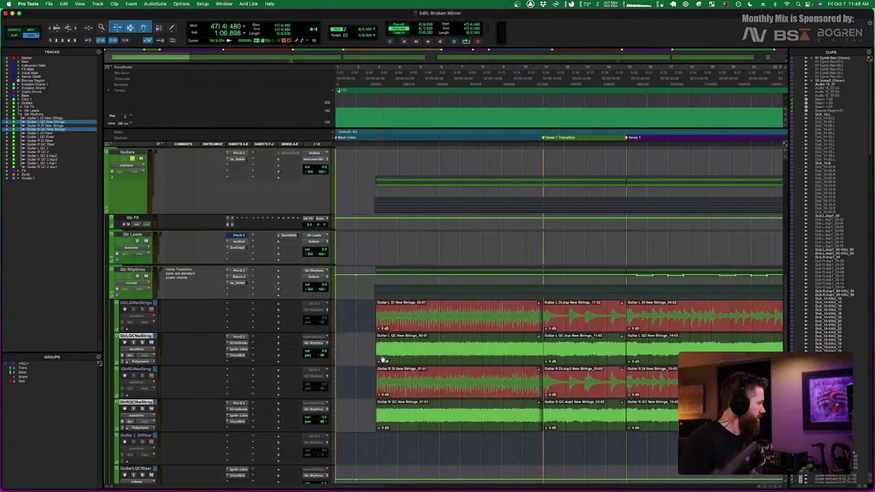
click(371, 308)
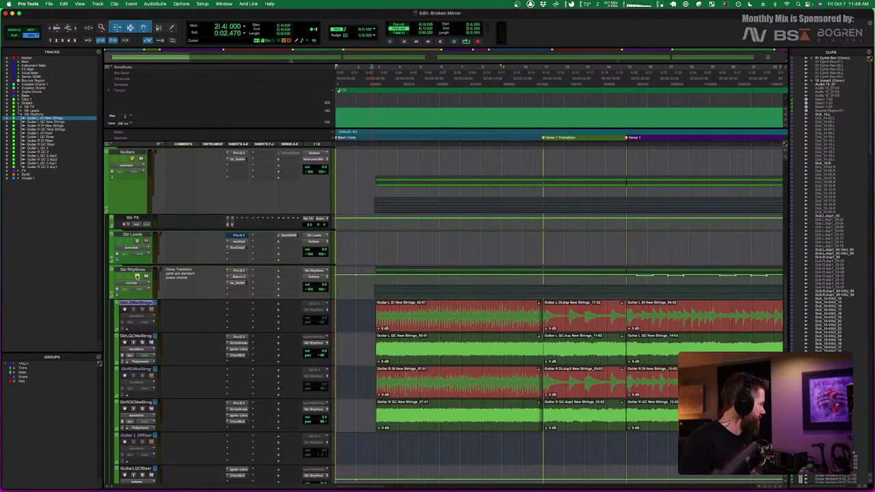
key(space)
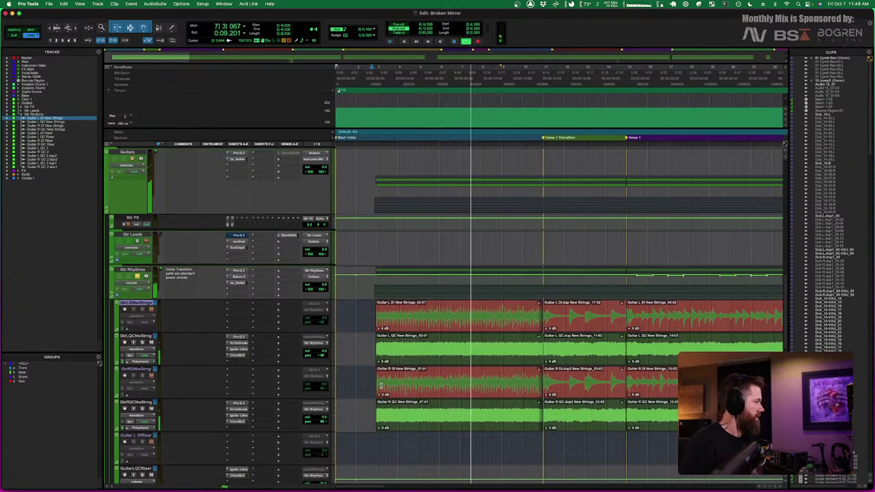
key(space)
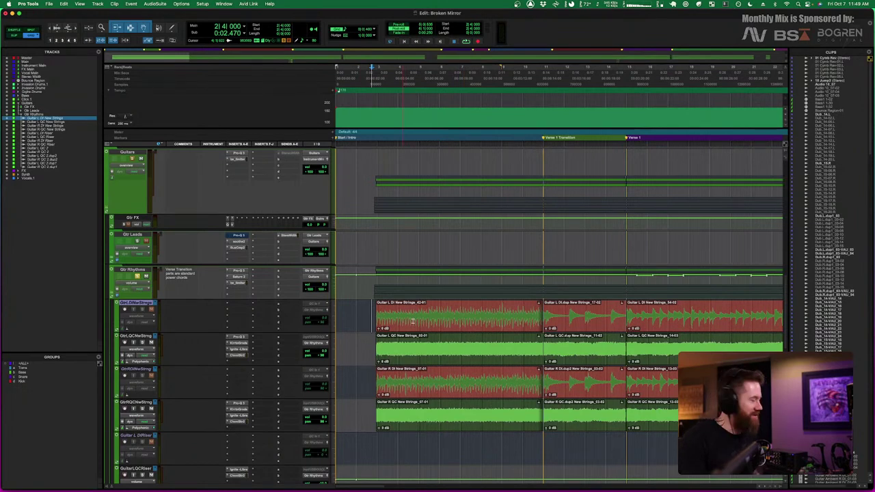
Audition the soloed Gtr Rhythms again from 2|4|000 and from 10|4|480 at the Verse 1 Transition
key(space)
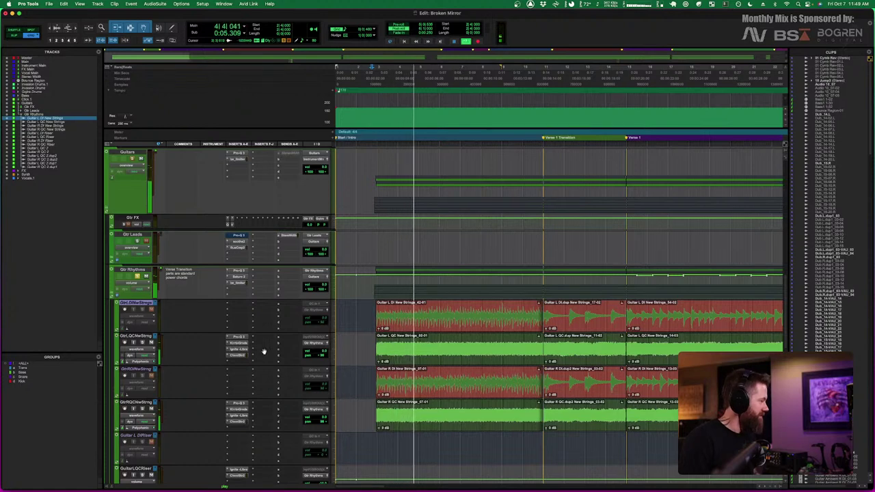
key(space)
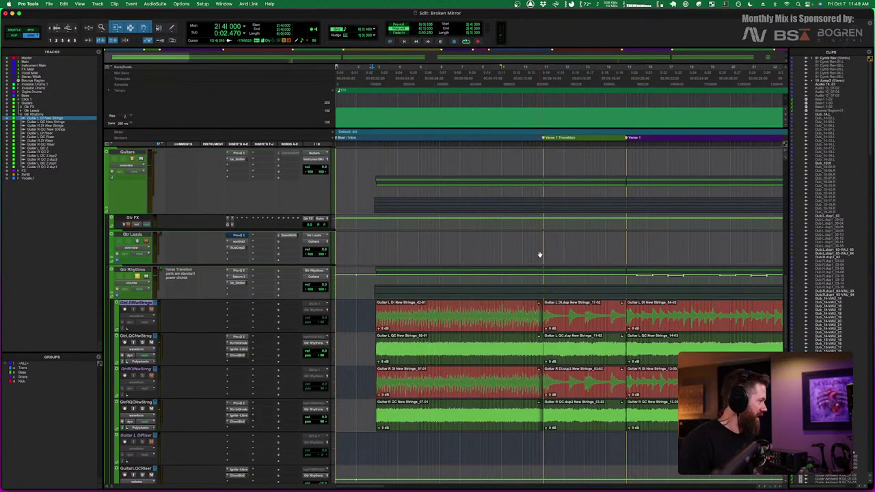
click(540, 247)
key(space)
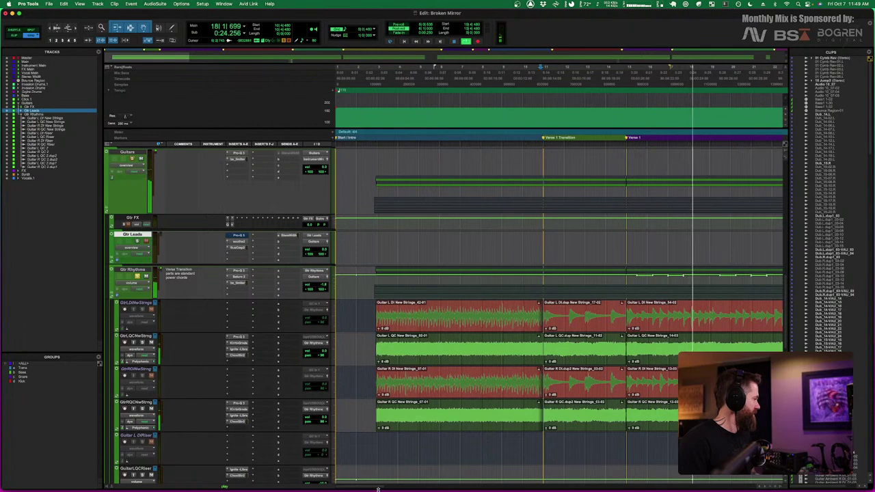
key(space)
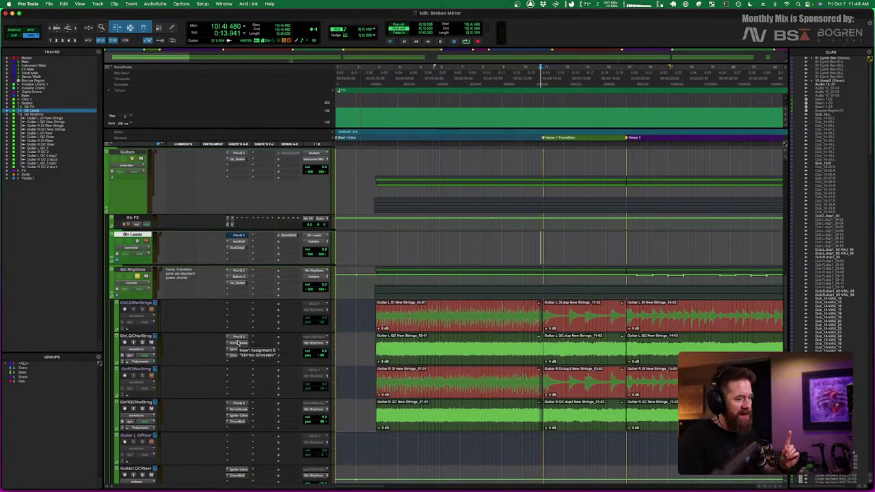
Examine the Pro-Q 3 curve on the left QC New Strings rhythm guitar and bypass all four of that track's inserts
scroll(418, 415, down, 6)
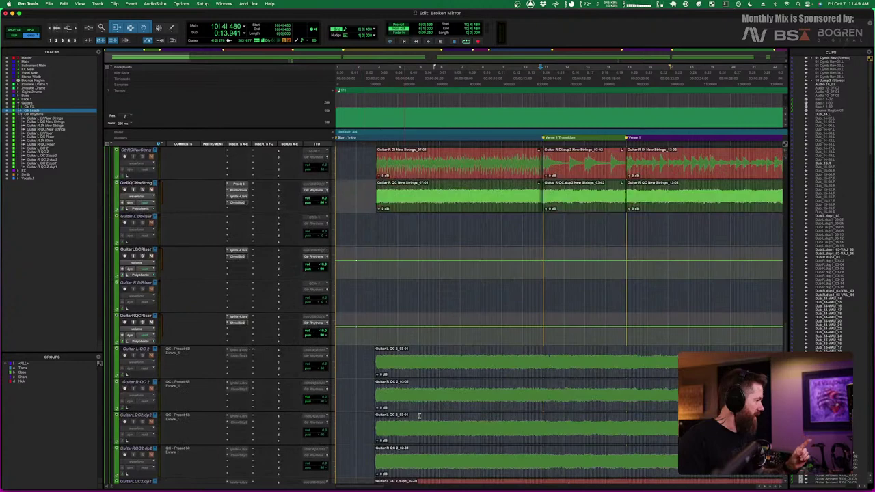
scroll(437, 431, up, 7)
scroll(447, 407, down, 4)
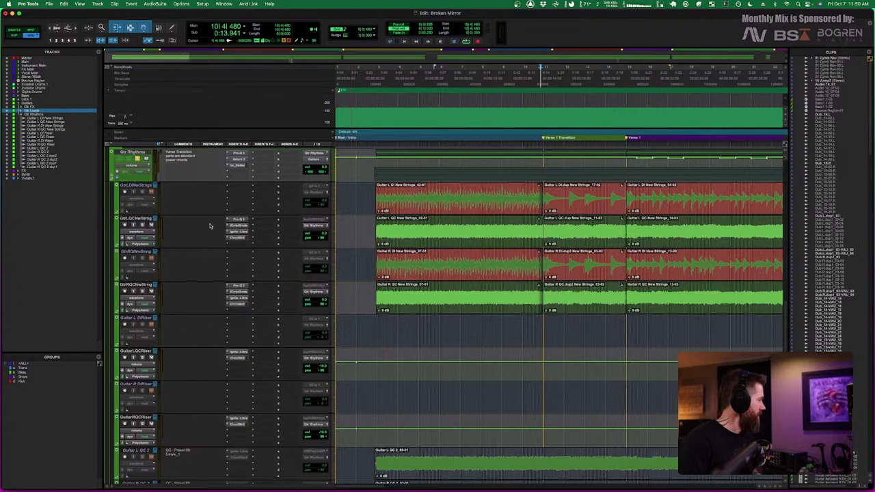
click(235, 220)
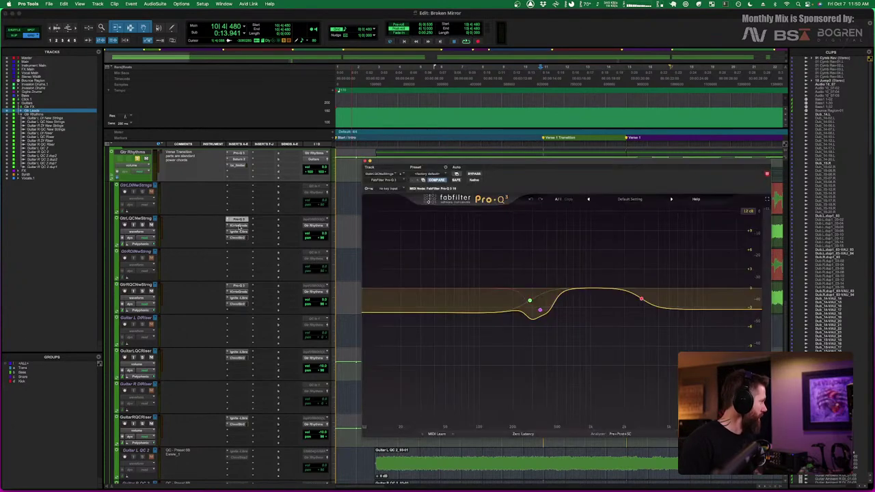
click(367, 163)
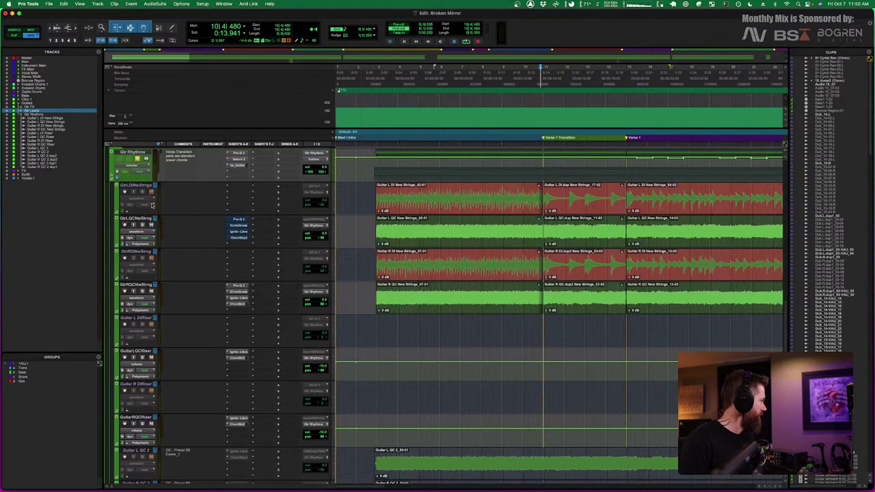
Solo the left QC New Strings rhythm guitar and audition it from 10|4|480 with its inserts bypassed
click(142, 224)
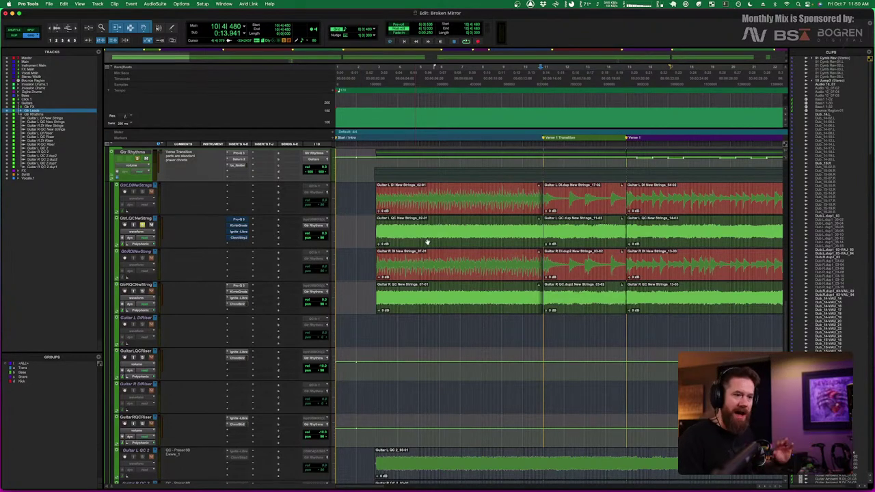
key(space)
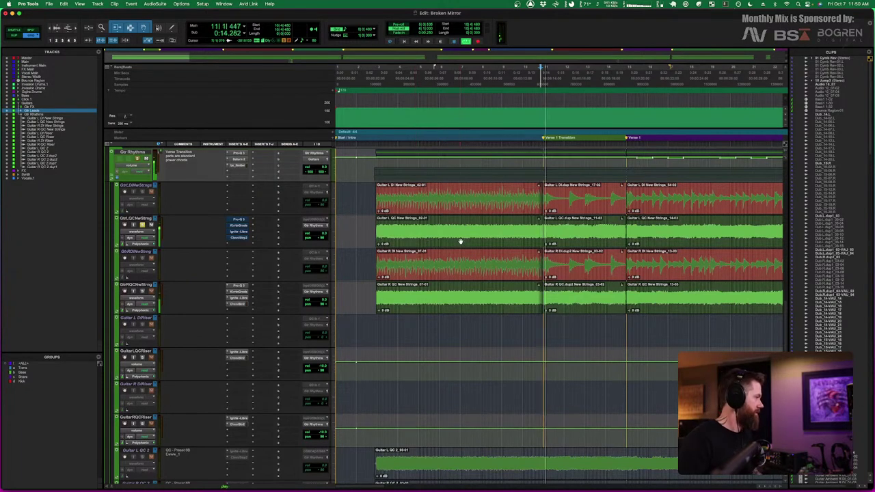
key(space)
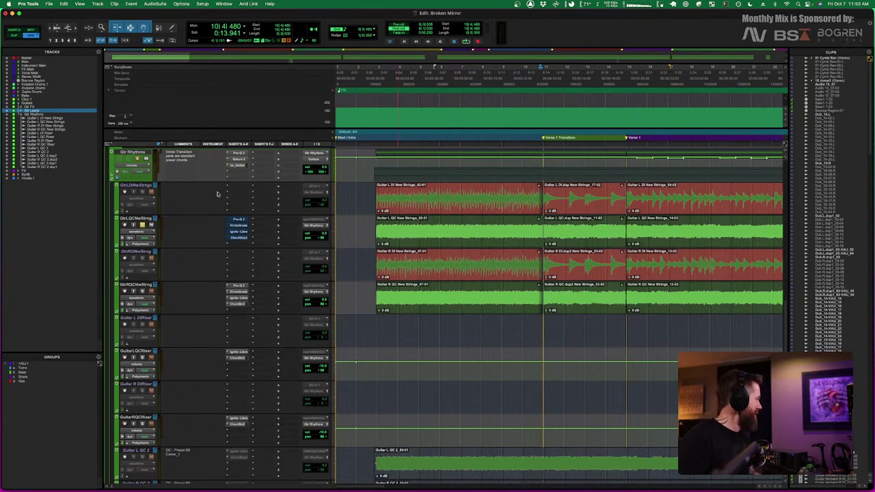
Reopen the bypassed Pro-Q 3 on the left QC New Strings guitar and examine its low-mid cut and other bands
click(238, 220)
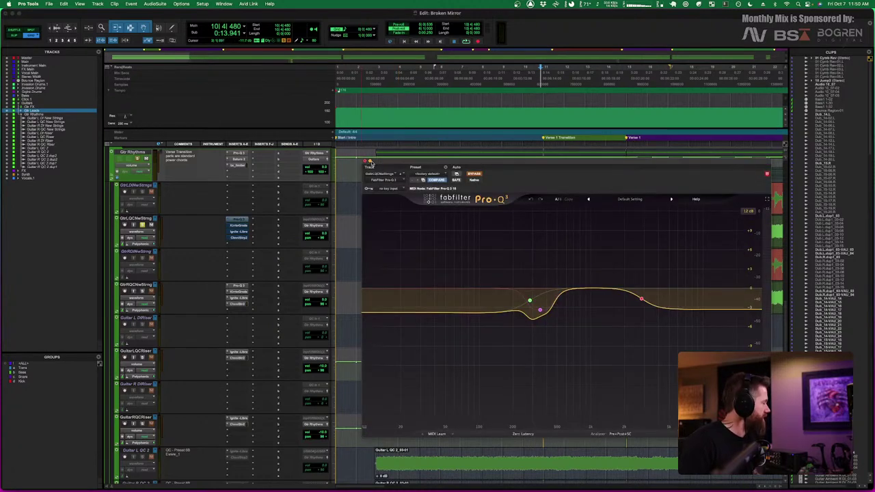
drag(396, 162, 396, 156)
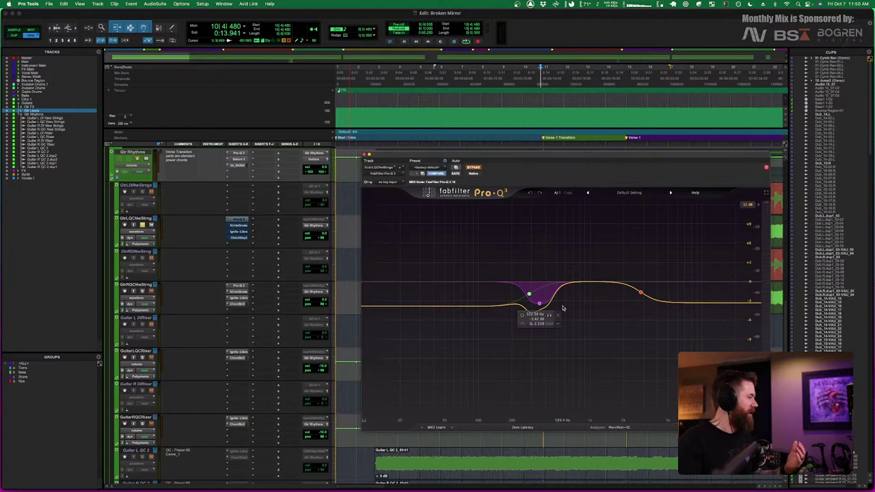
Close the Grindstein and take the Ignite Libra impulse response mixer out of bypass on the left QC New Strings guitar
mouse_move(539, 302)
mouse_down()
mouse_move(476, 304)
mouse_move(540, 304)
mouse_up()
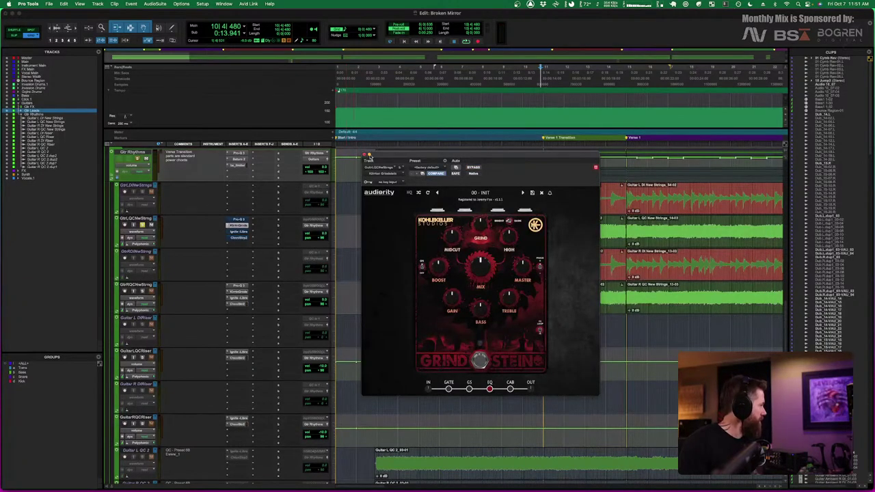
click(364, 156)
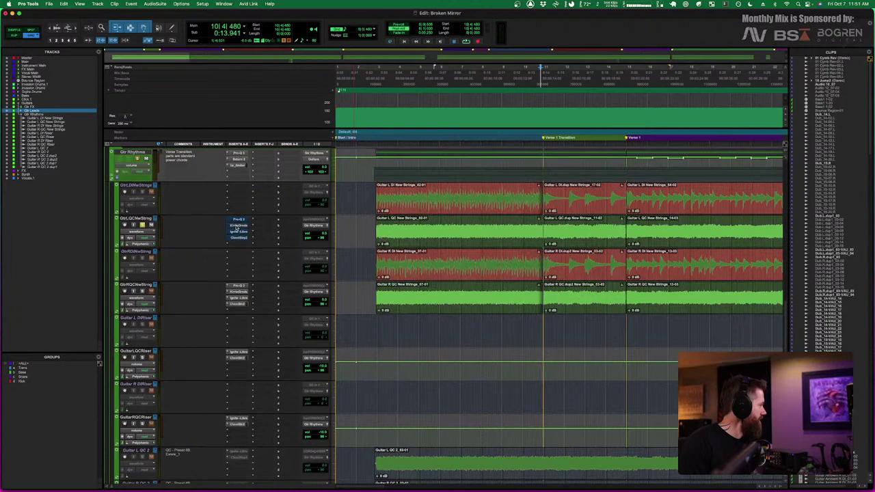
click(237, 232)
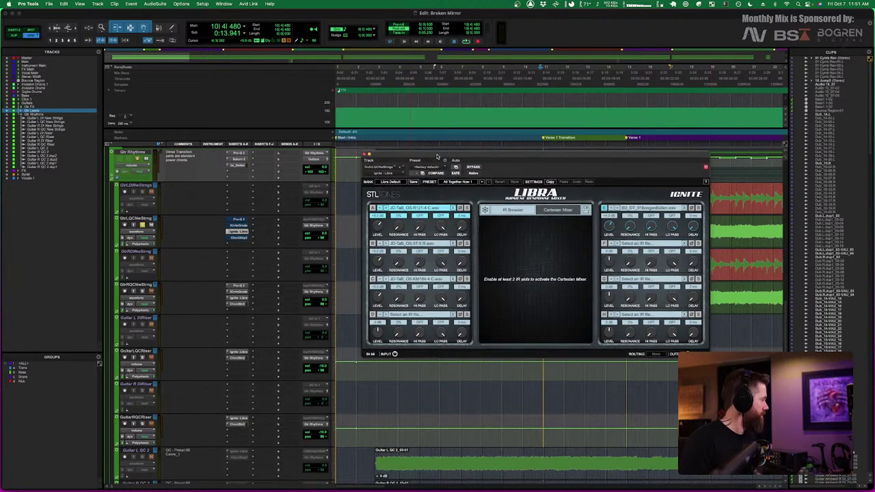
drag(438, 157, 460, 142)
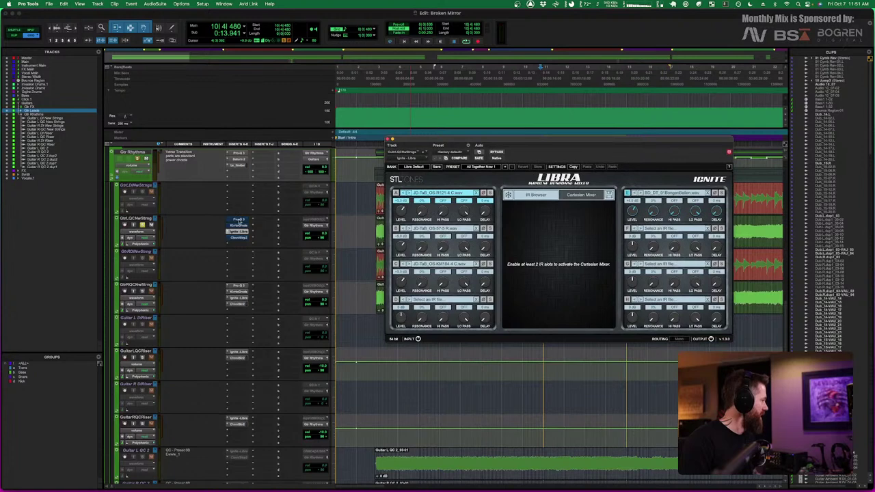
click(387, 141)
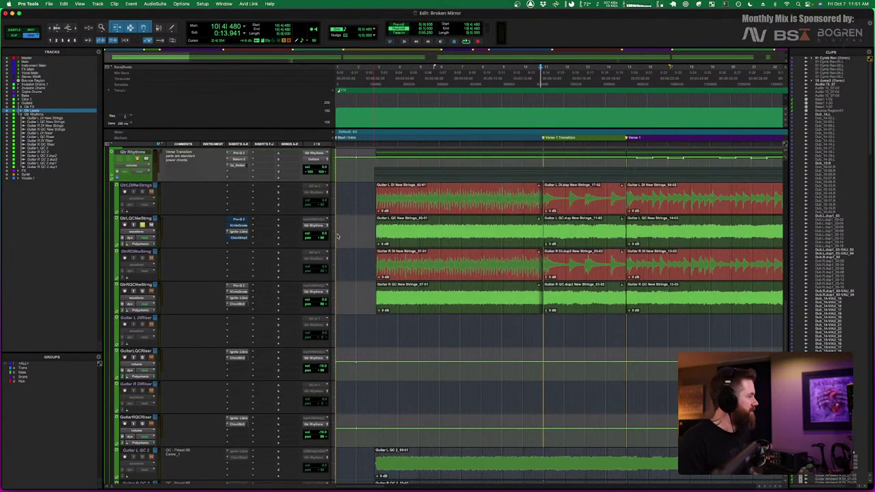
Audition the left QC New Strings guitar from 2|4|480 and take its Pro-Q 3 out of bypass during playback
click(373, 221)
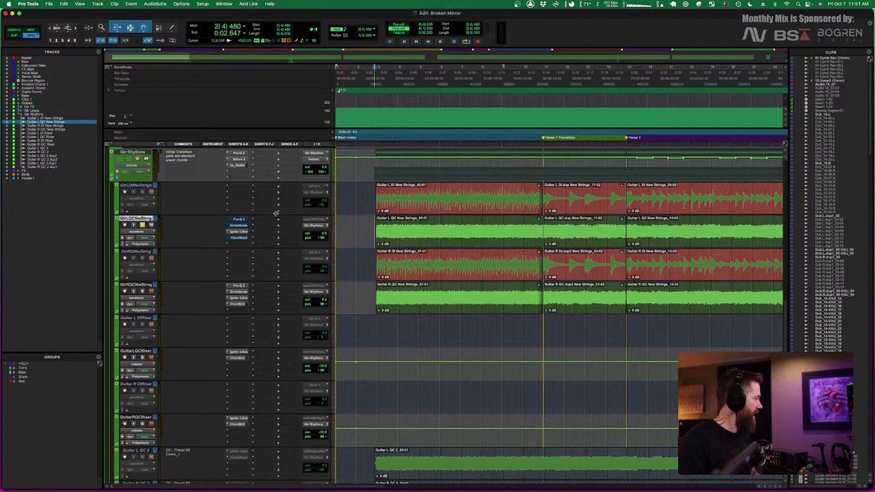
click(239, 222)
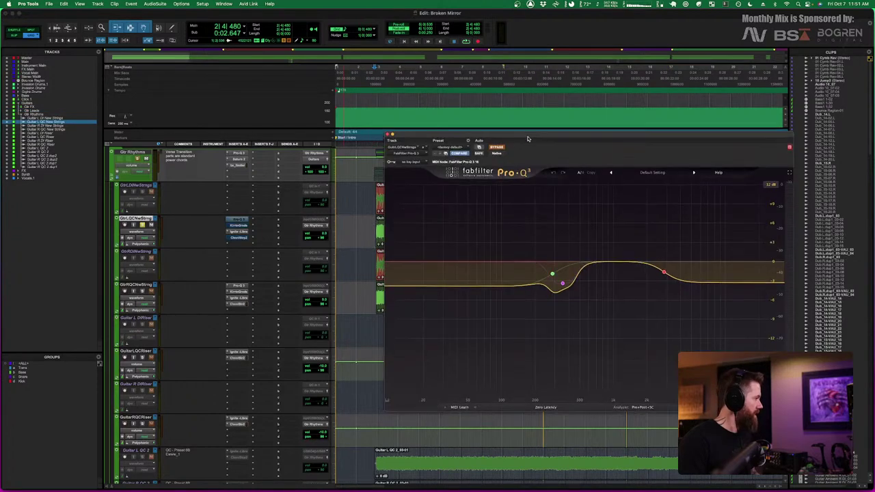
drag(529, 143, 531, 115)
key(space)
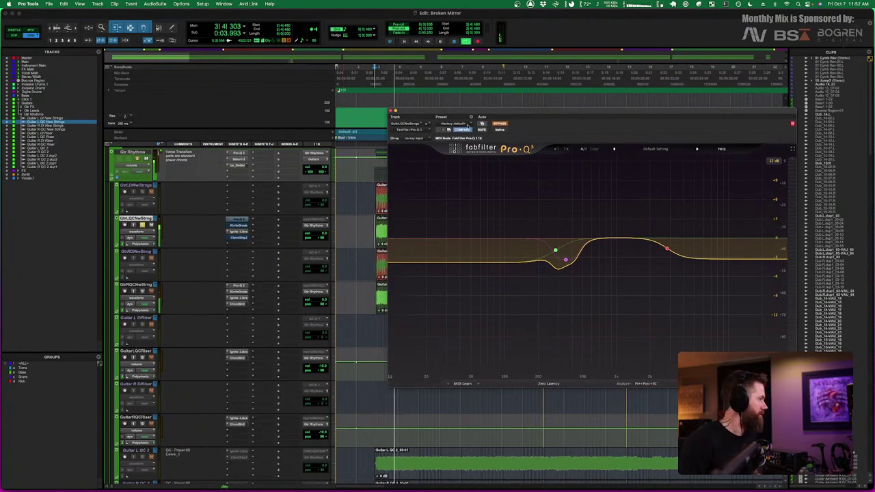
click(500, 123)
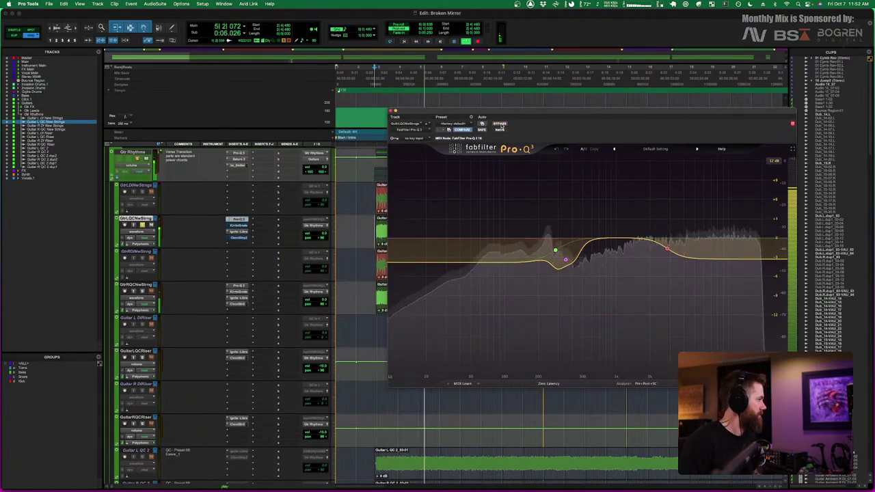
key(space)
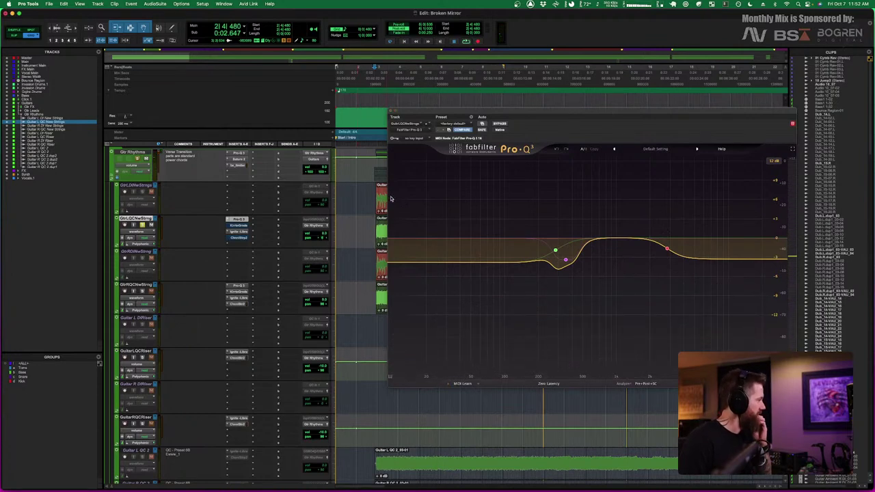
Compare the left QC New Strings guitar with the Pro-Q 3 bypassed and engaged from 2|4|480, and check its bands
click(501, 125)
key(space)
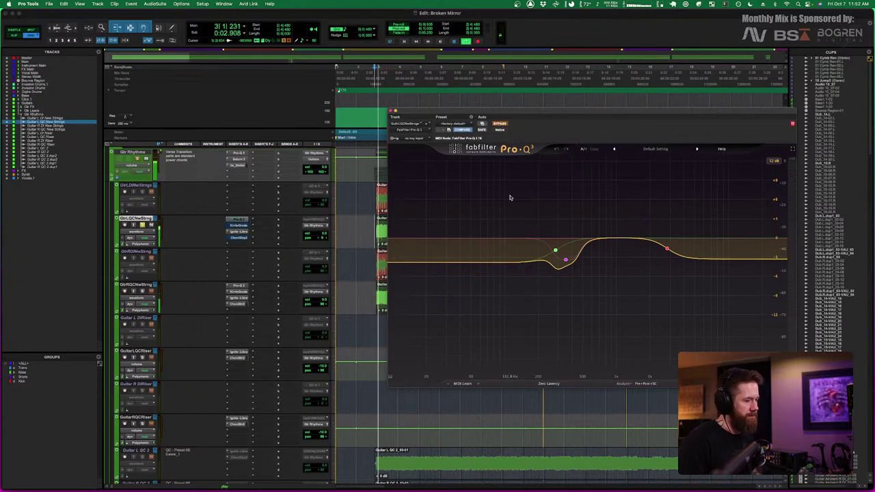
click(501, 125)
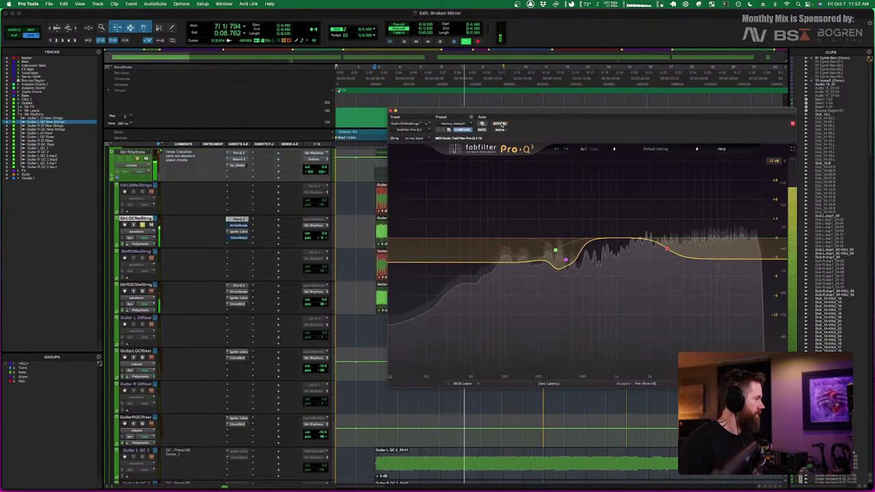
key(space)
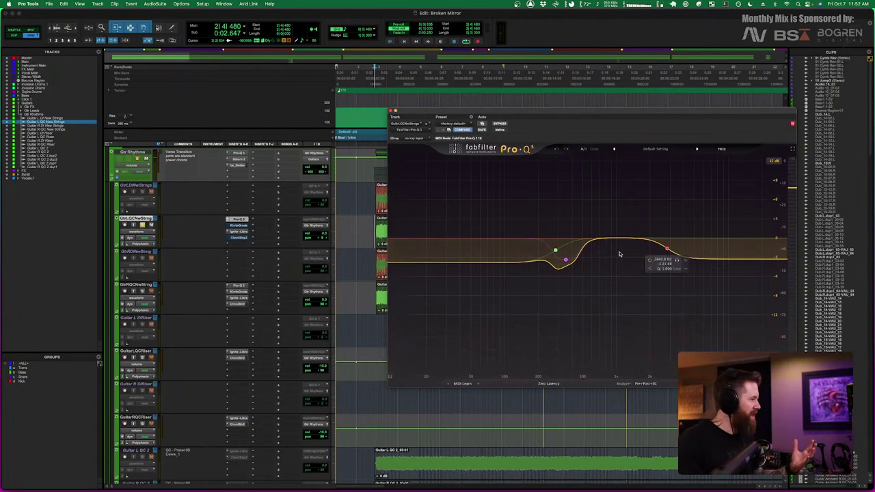
mouse_move(618, 249)
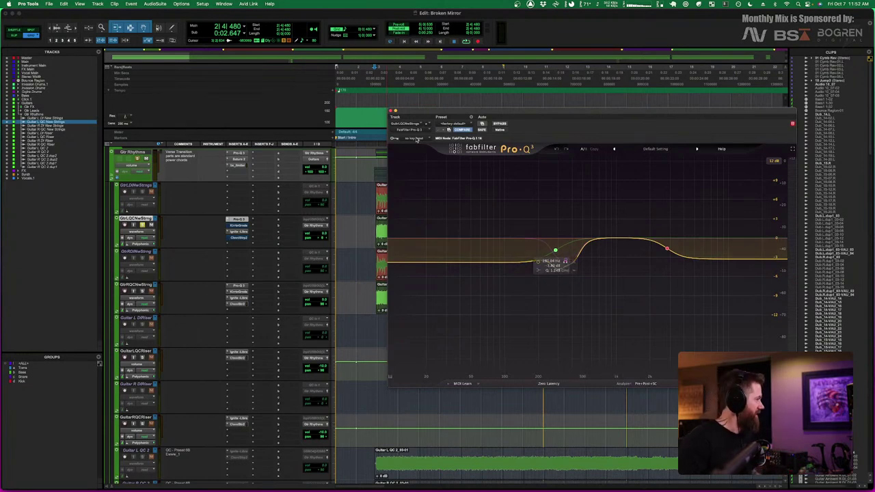
click(392, 112)
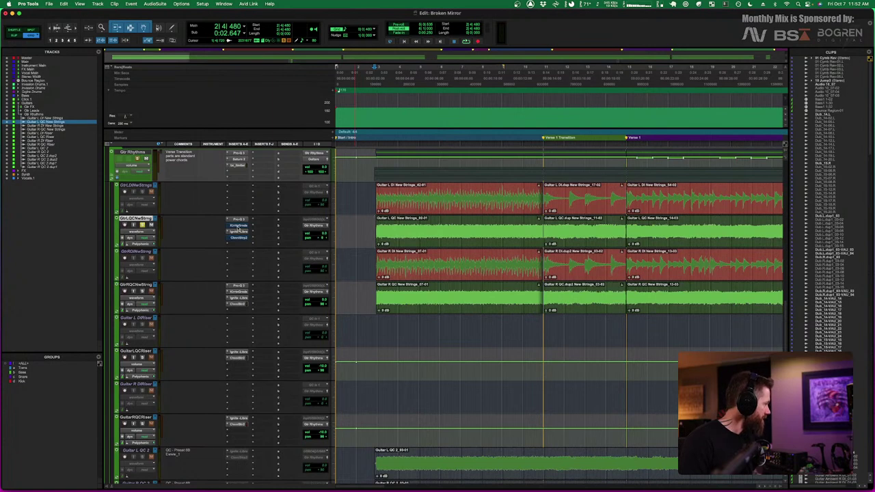
Open the bypassed Grindstein on the left QC New Strings guitar and look through its EQ, gate and GS pedal pages
click(237, 226)
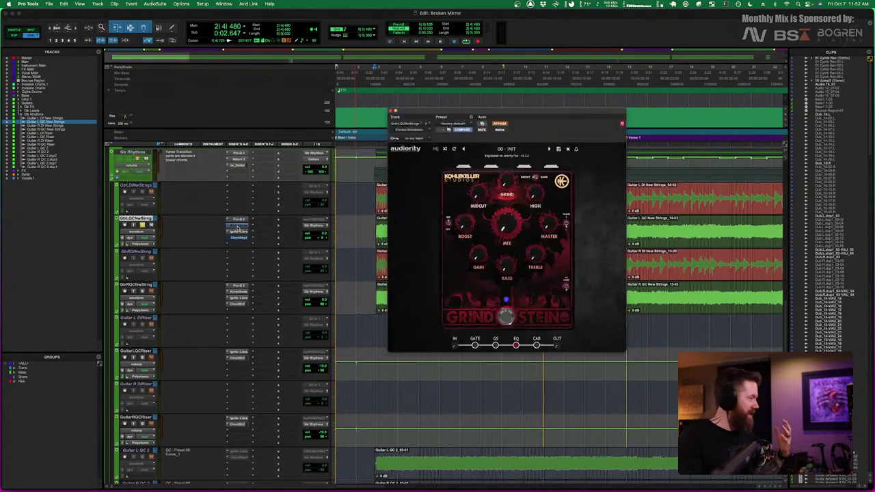
click(516, 345)
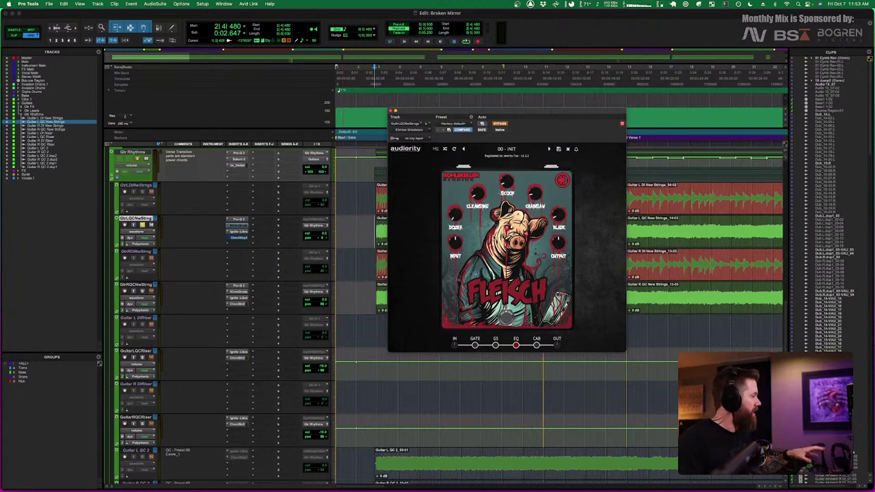
click(496, 345)
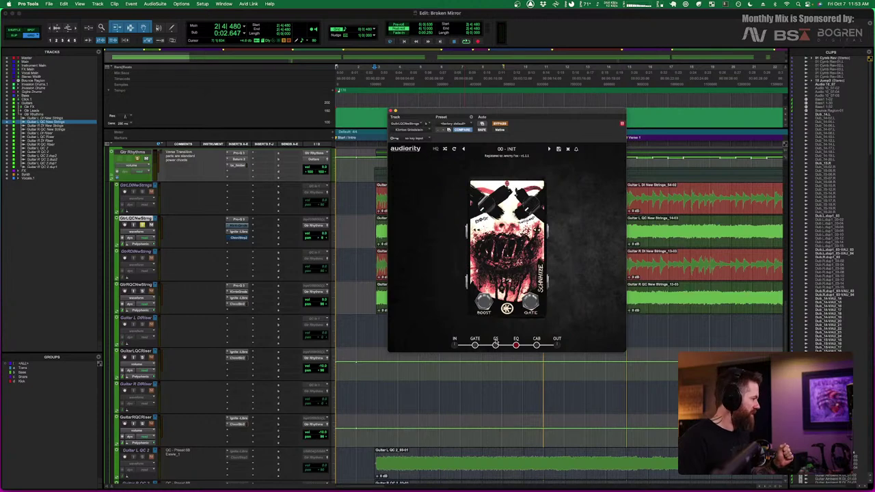
click(496, 345)
click(495, 345)
click(496, 346)
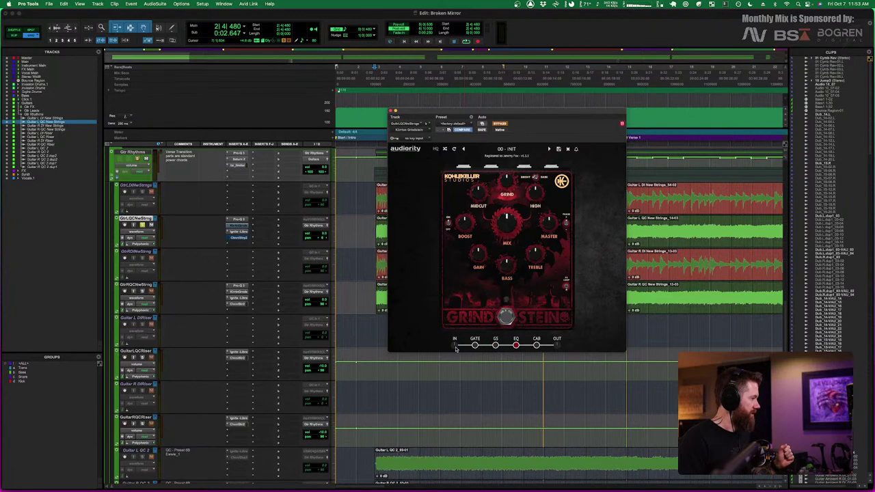
Examine the Dozer, Cleansing, Scoop, Chainsaw and Blade settings of the Grindstein's Fleisch EQ
click(517, 345)
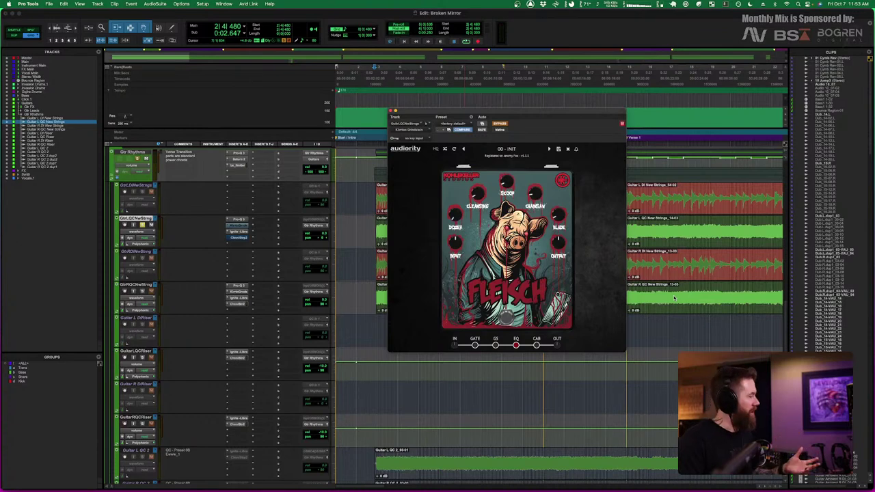
mouse_move(453, 216)
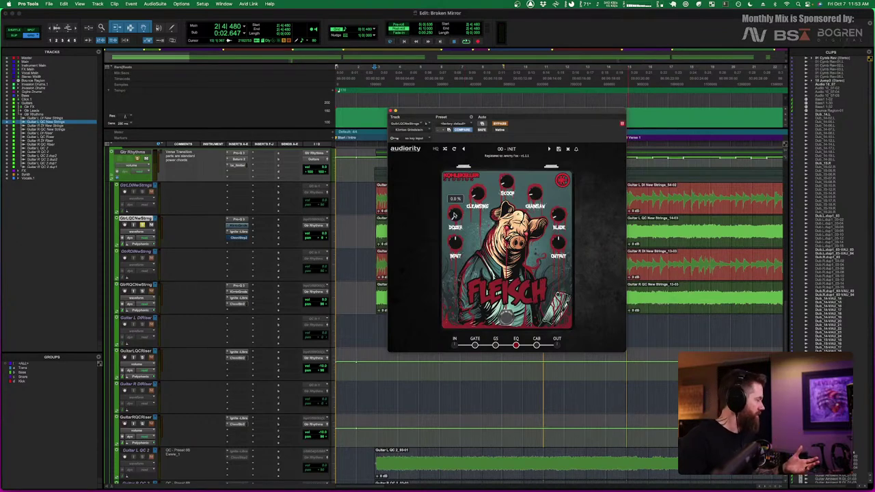
mouse_move(478, 197)
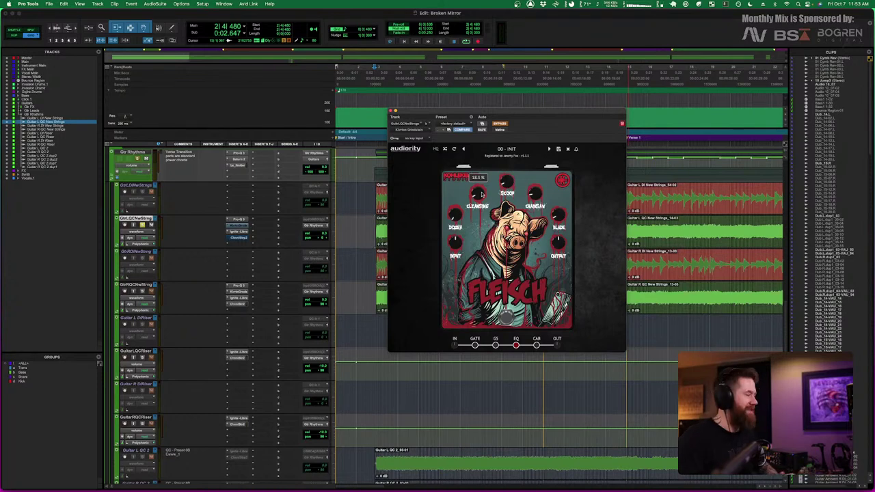
mouse_move(506, 184)
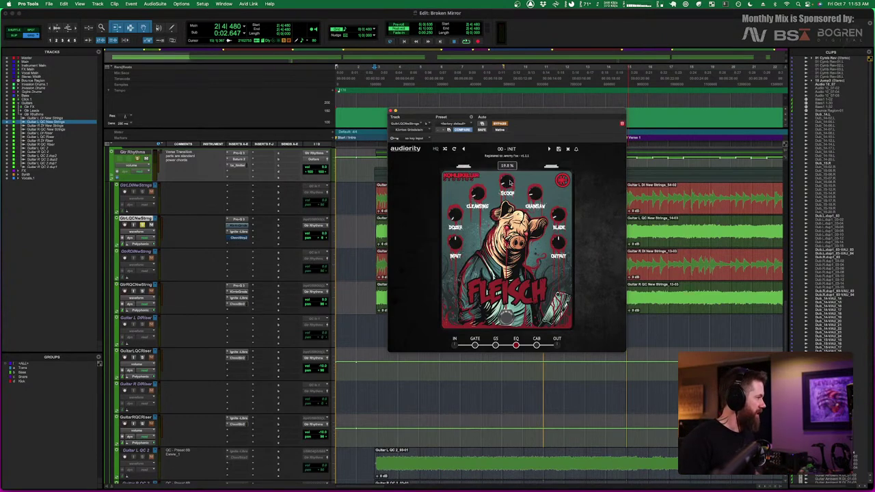
mouse_move(536, 196)
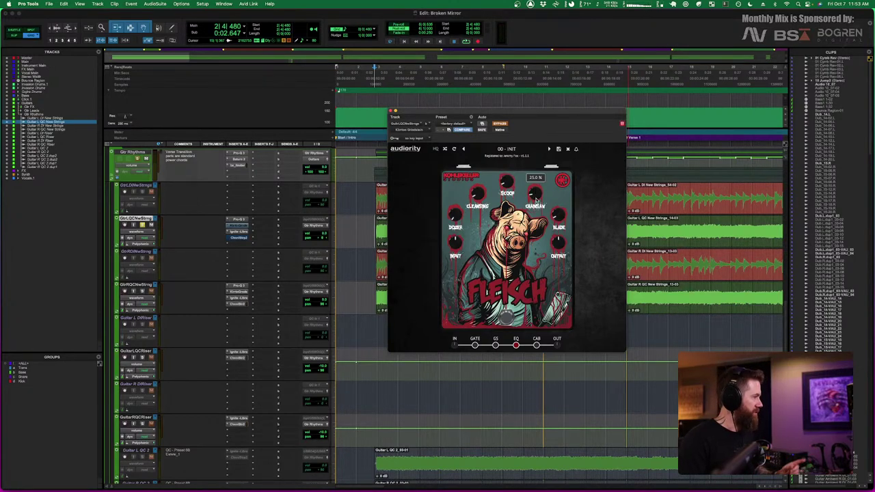
mouse_move(557, 214)
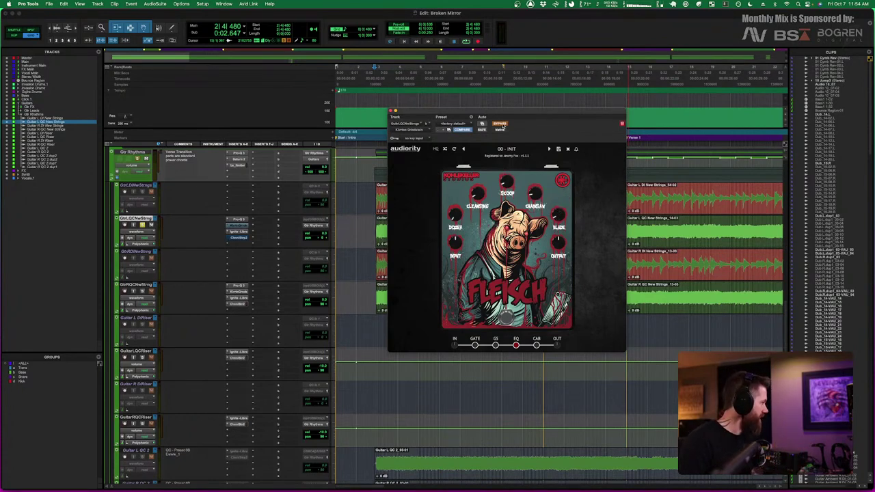
Audition the left QC New Strings guitar from 2|4|480 and take the Grindstein out of bypass during playback
click(500, 124)
click(500, 123)
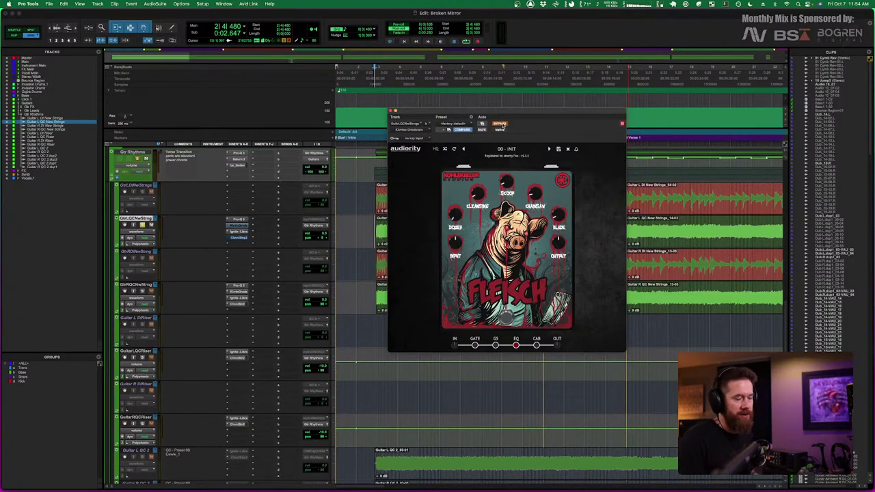
key(space)
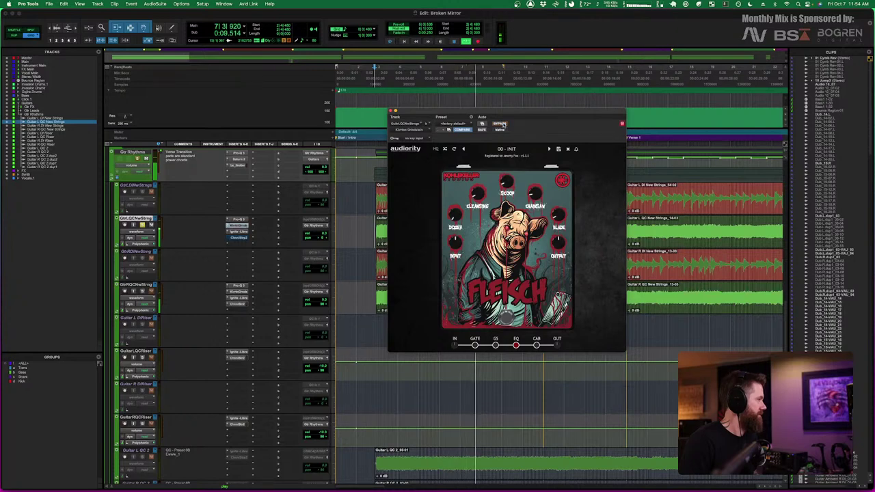
click(501, 123)
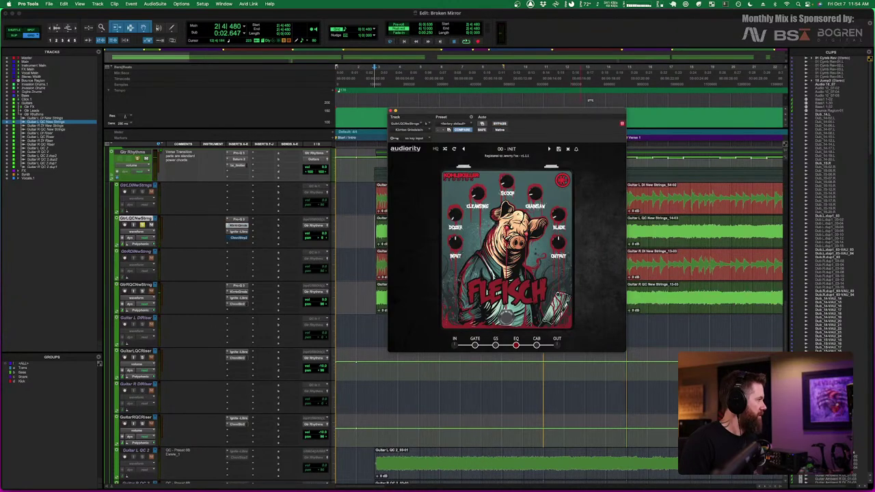
Audition the Grindstein on the left QC New Strings guitar from 15|2|000 in Verse 1, check its Chainsaw knob and close the plug-in
drag(581, 112, 525, 124)
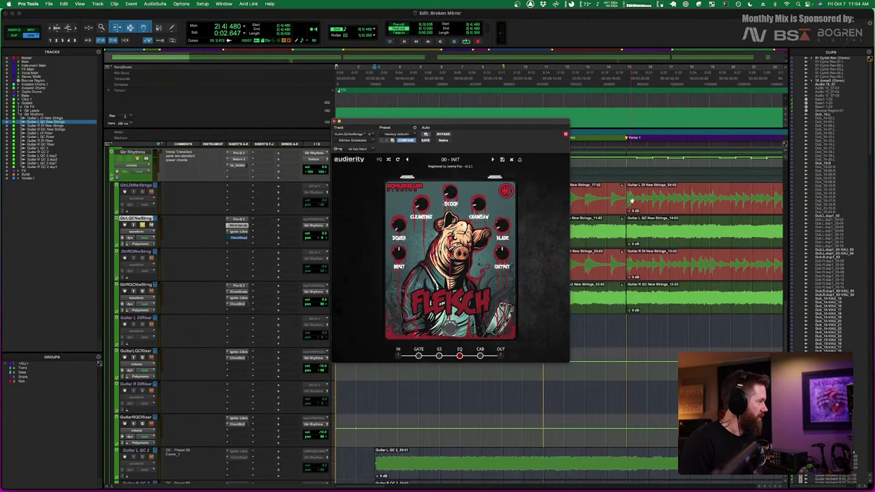
click(45, 118)
key(space)
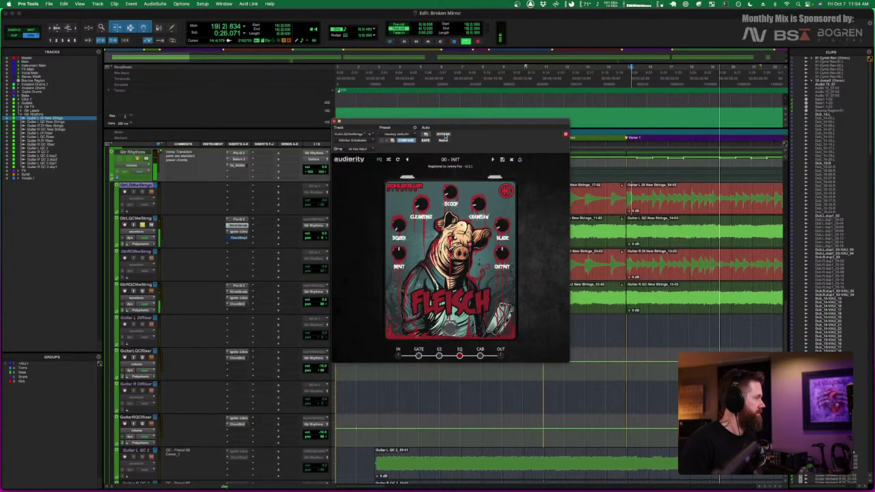
key(space)
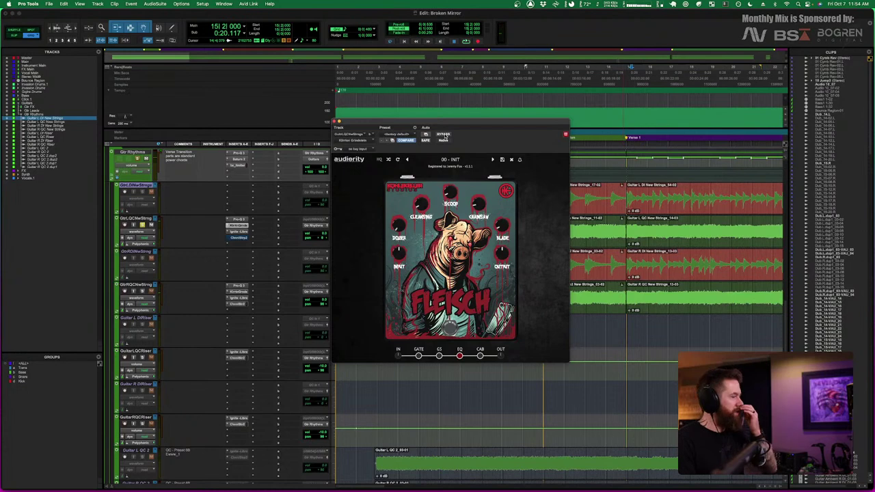
mouse_move(479, 205)
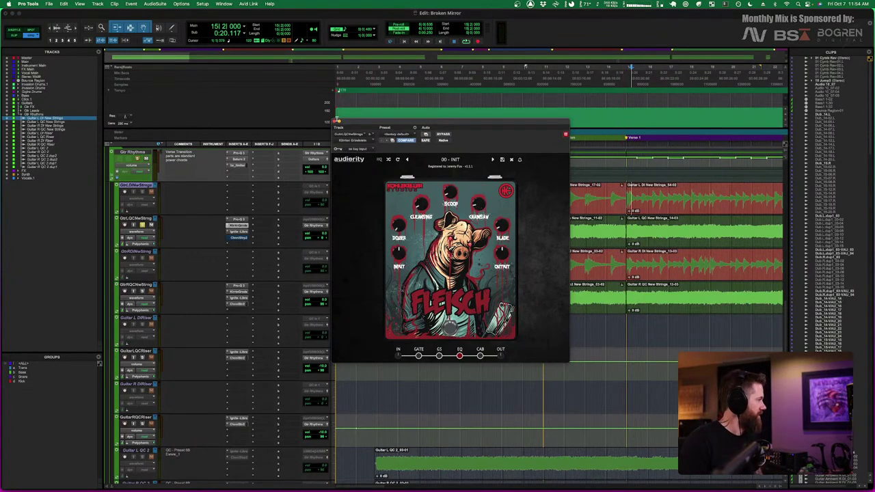
click(335, 121)
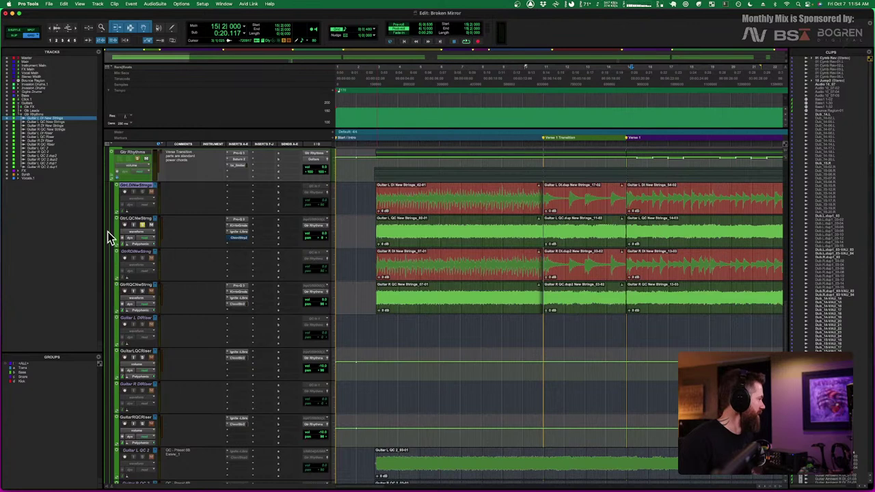
Open Channel Strip 2 on the left QC New Strings guitar, take it out of bypass, review its EQ section and close it
click(235, 238)
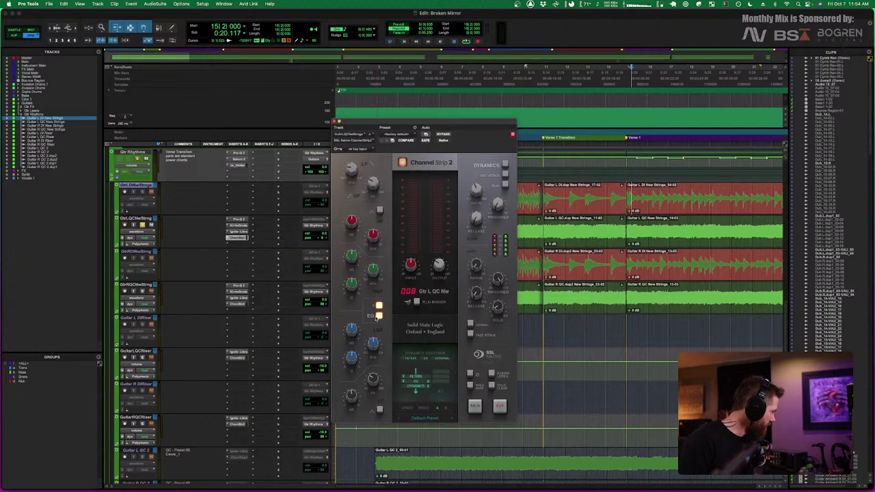
mouse_move(349, 227)
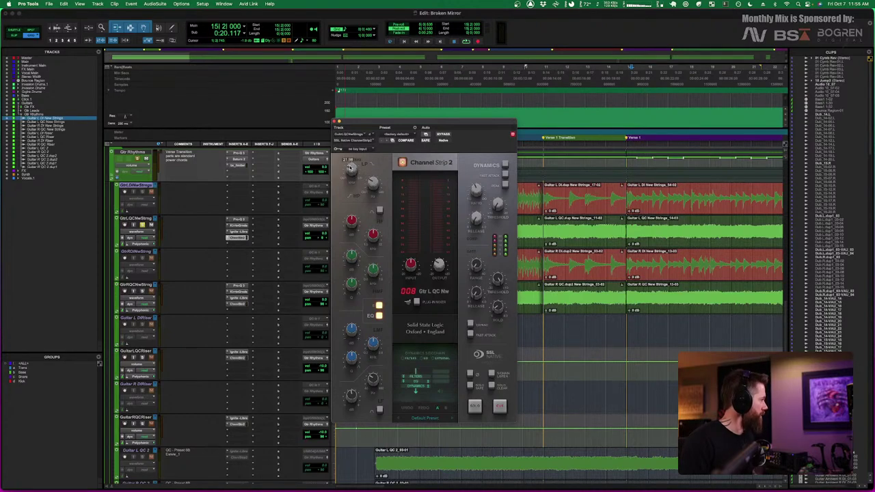
click(336, 121)
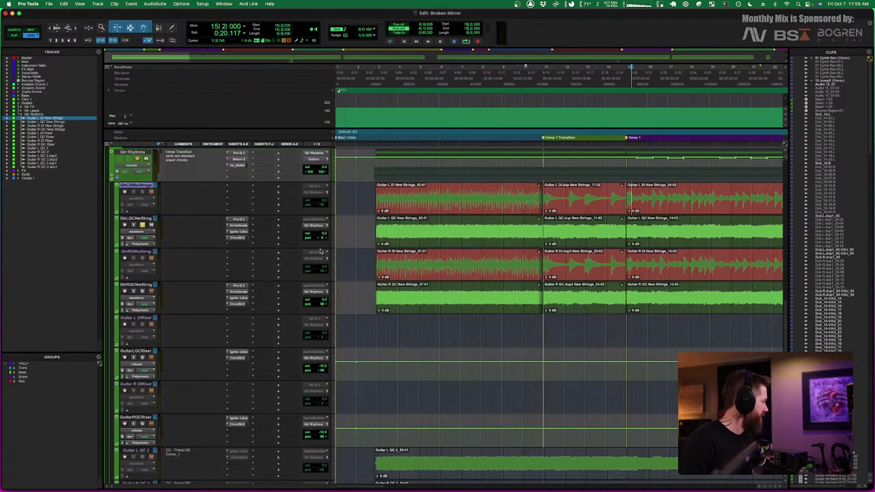
Pan the left QC New Strings guitar back to the left and unsolo it to audition both rhythm guitars from 15|2|000
drag(322, 240, 311, 239)
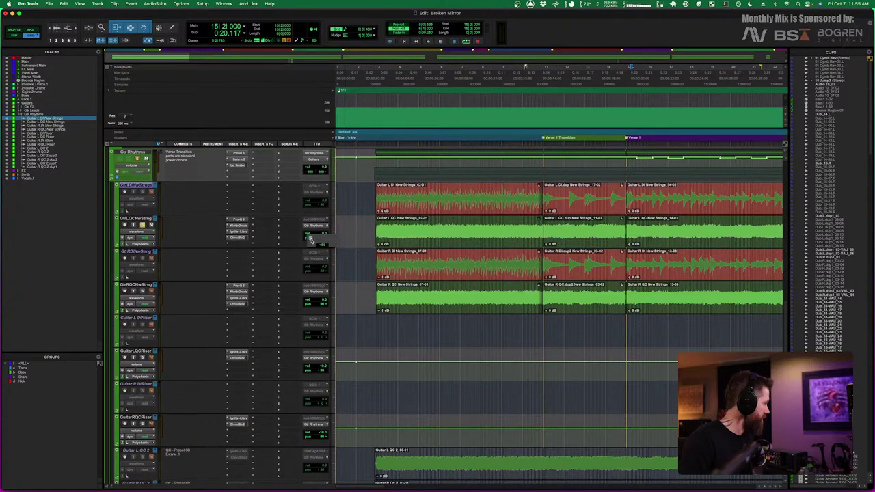
drag(311, 240, 311, 240)
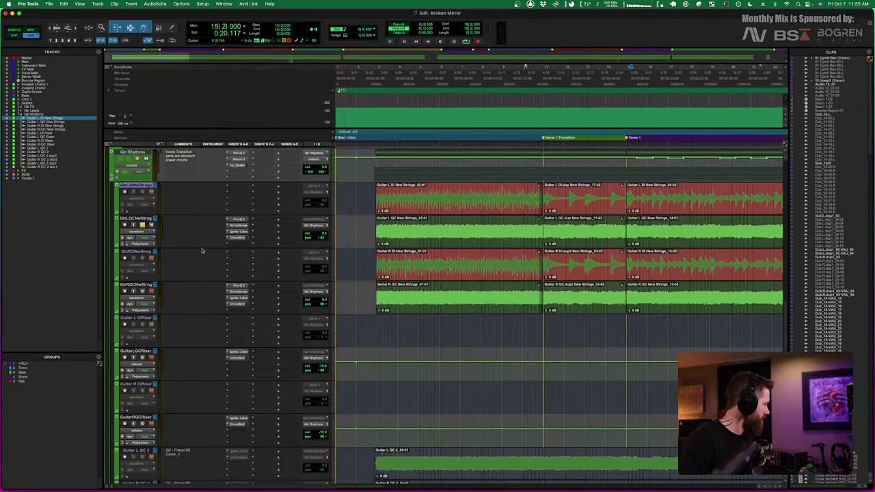
click(141, 225)
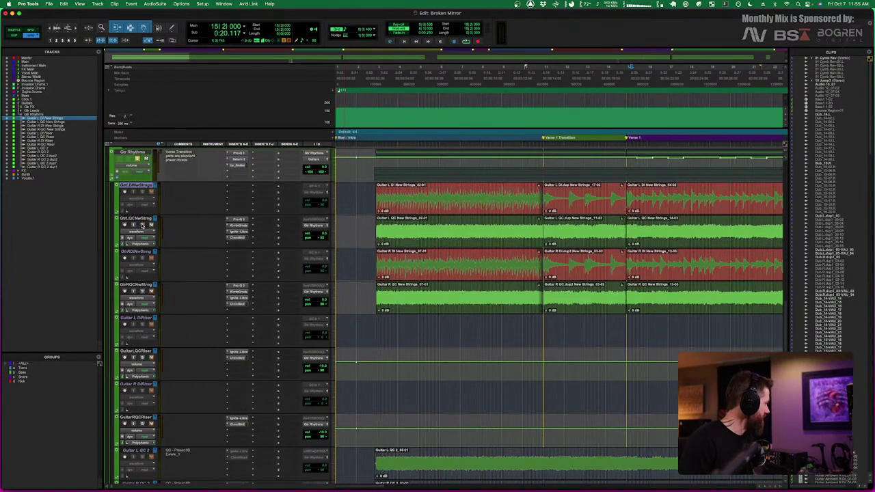
key(space)
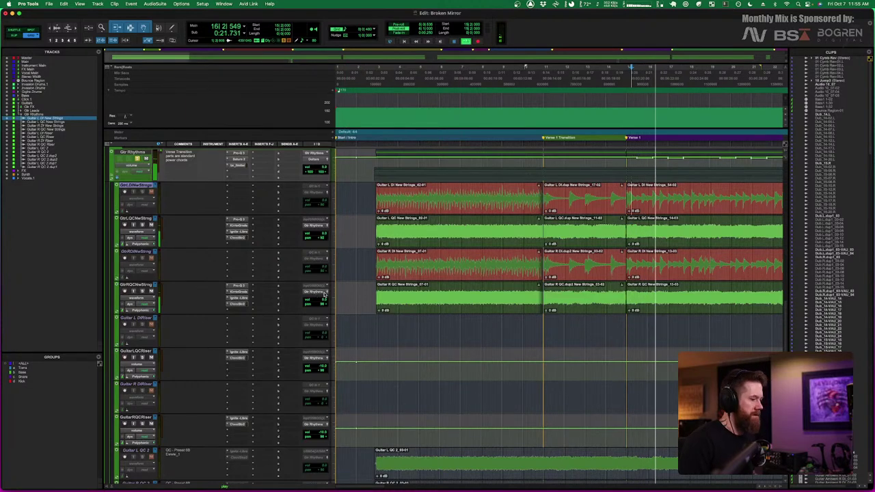
key(space)
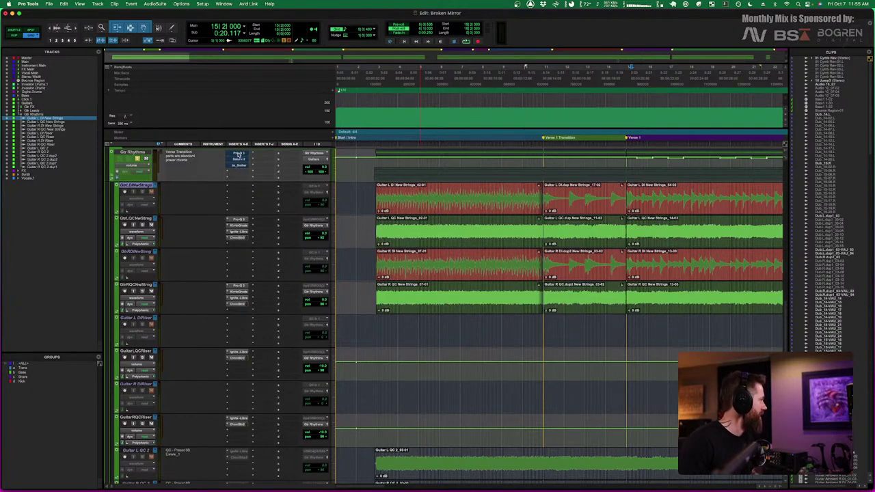
Look through the bypassed Pro-Q 3, Saturn 2 and bx_limiter on the Gtr Rhythms folder track
click(237, 154)
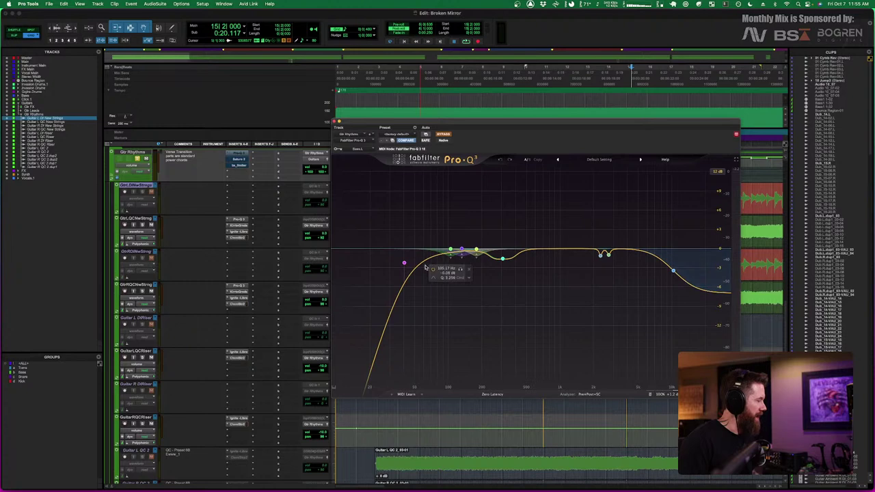
click(336, 122)
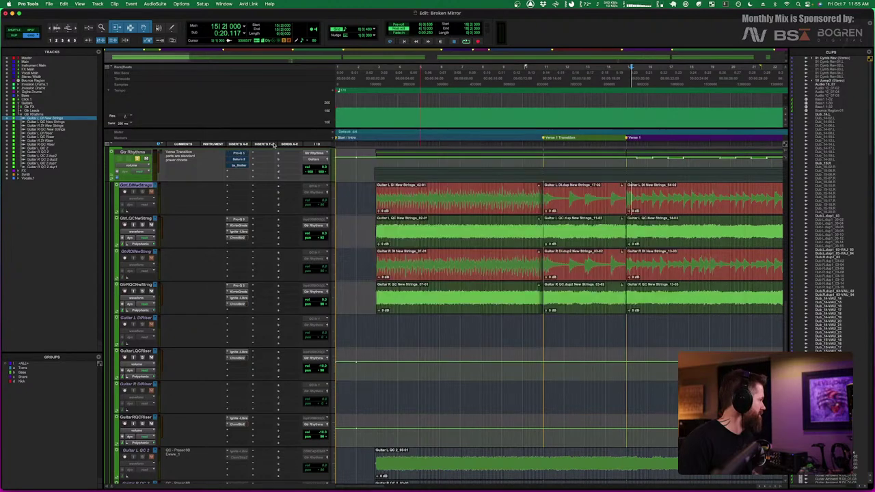
click(239, 162)
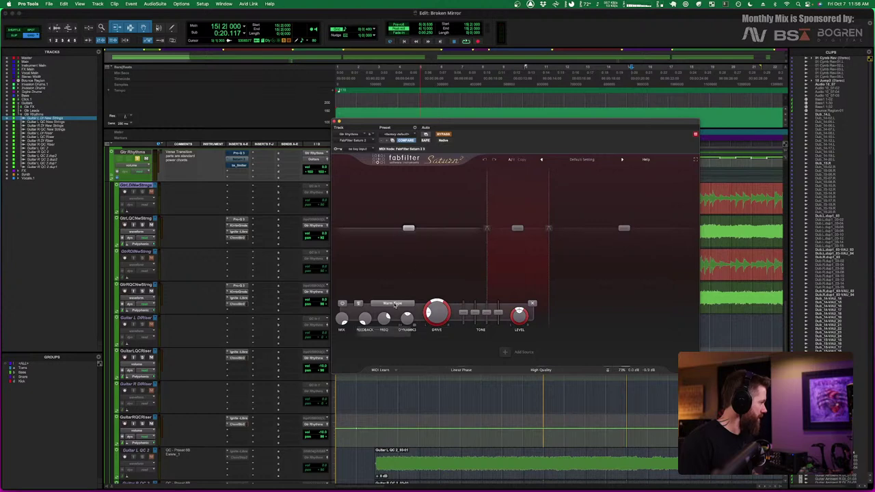
mouse_move(517, 239)
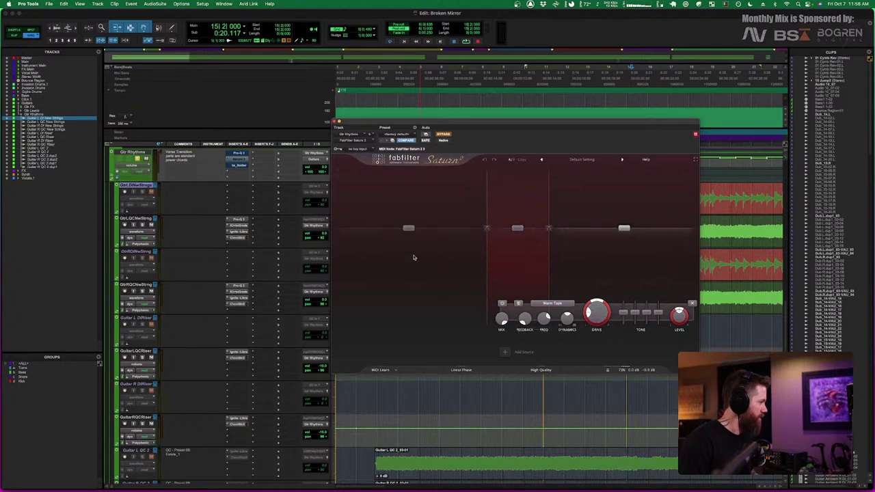
click(335, 123)
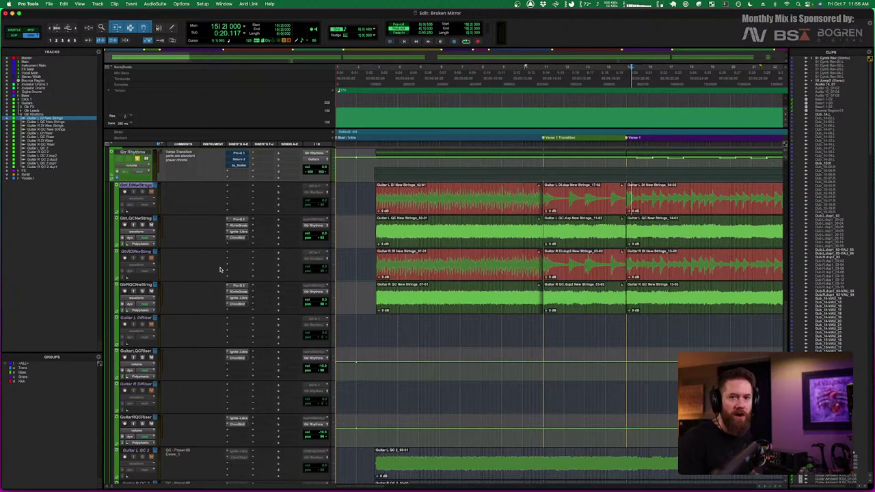
click(238, 167)
click(330, 122)
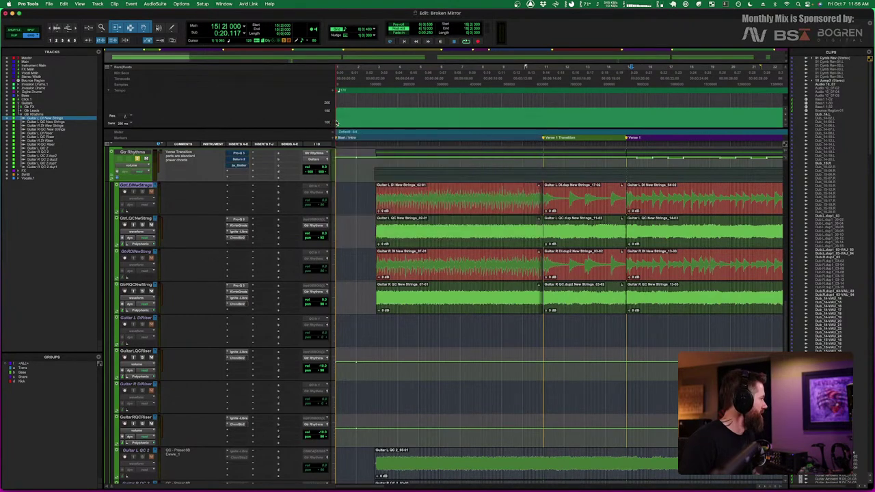
Take the Pro-Q 3 on Gtr Rhythms out of bypass during playback from 15|2|000 and close it
click(239, 155)
key(space)
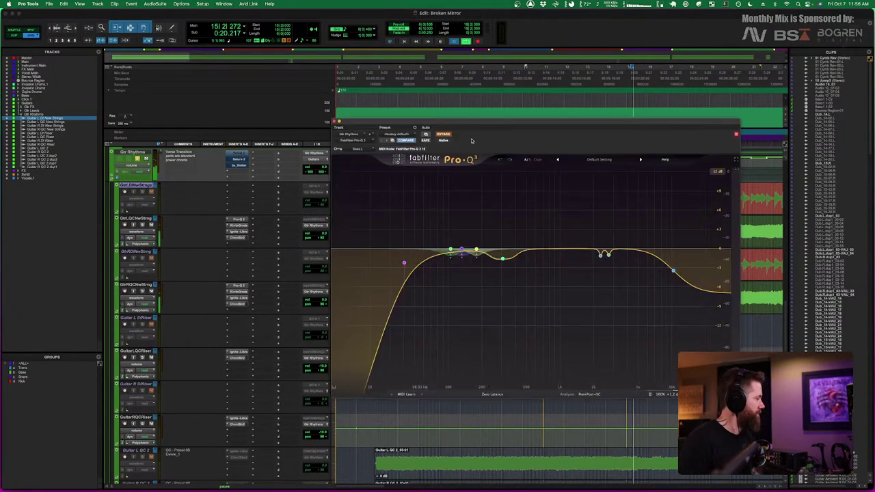
click(443, 135)
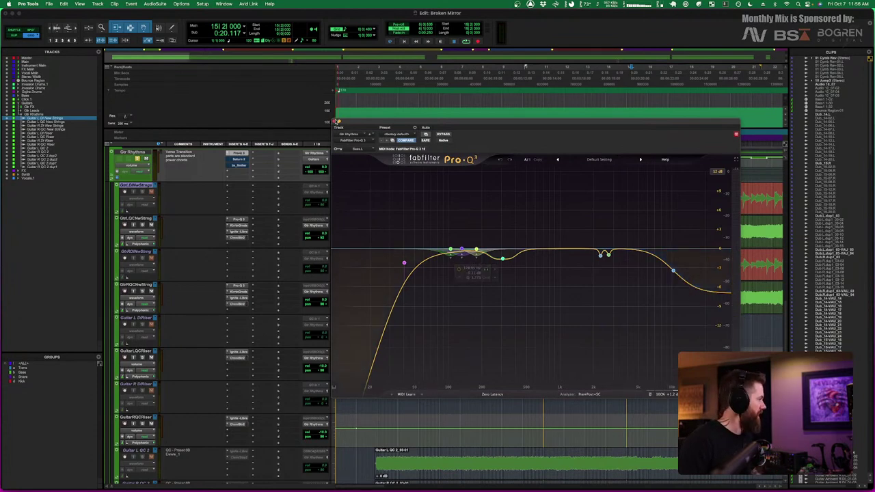
click(238, 152)
Compare the Saturn 2 on Gtr Rhythms bypassed and active during playback, leave it active and close it
click(237, 162)
key(space)
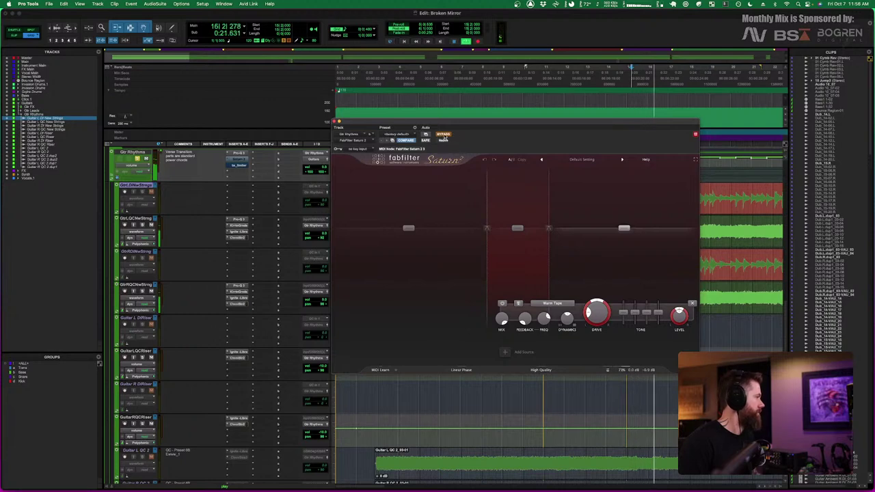
click(443, 135)
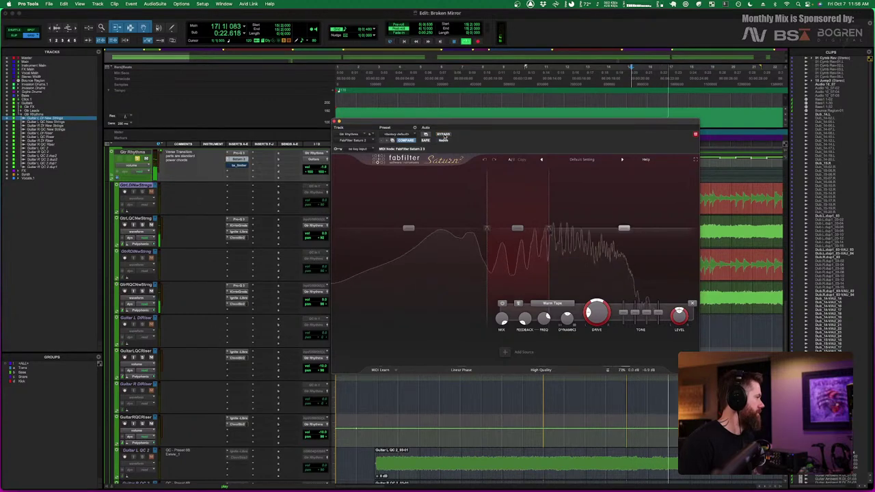
click(443, 134)
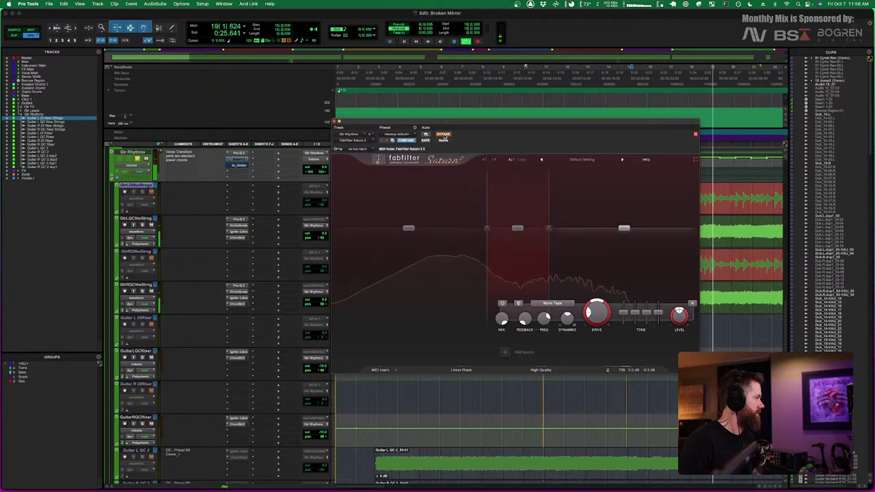
key(space)
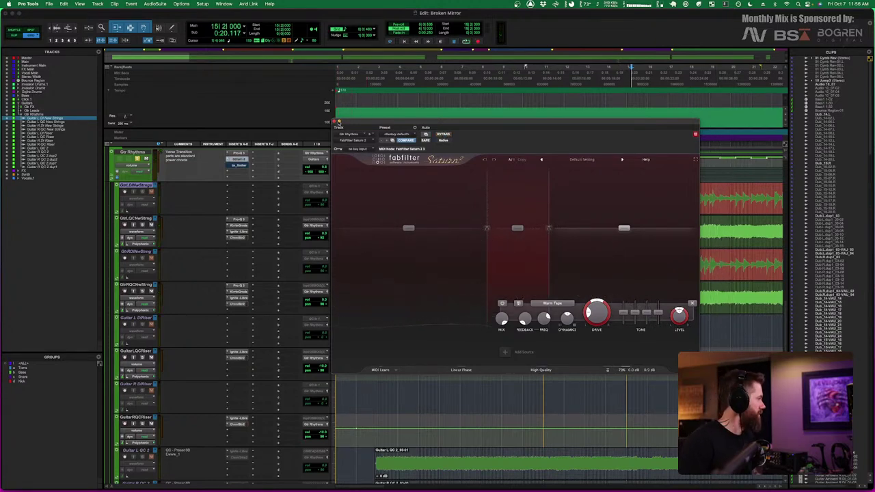
click(334, 121)
Audition the bx_limiter on Gtr Rhythms from 15|2|000, take it out of bypass and close it
click(238, 166)
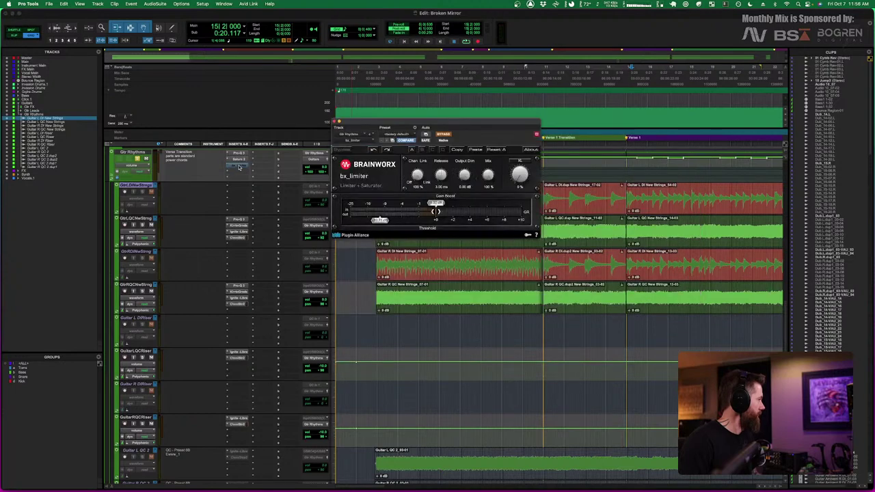
key(space)
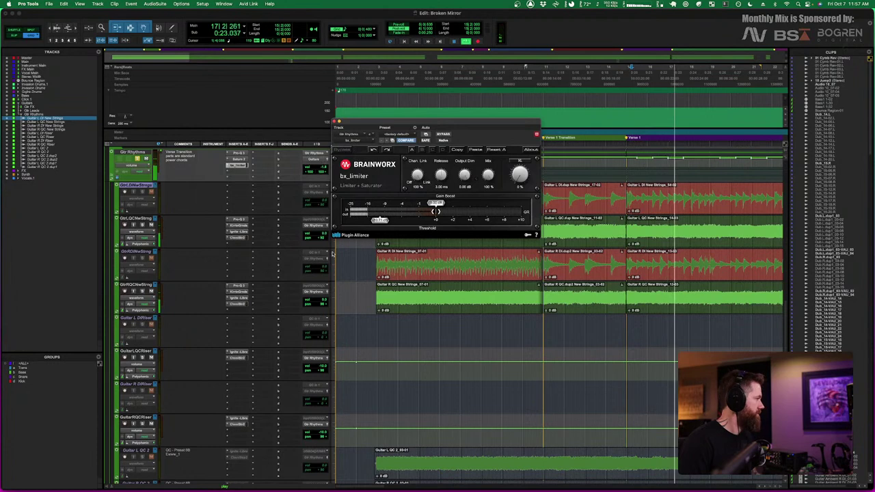
key(space)
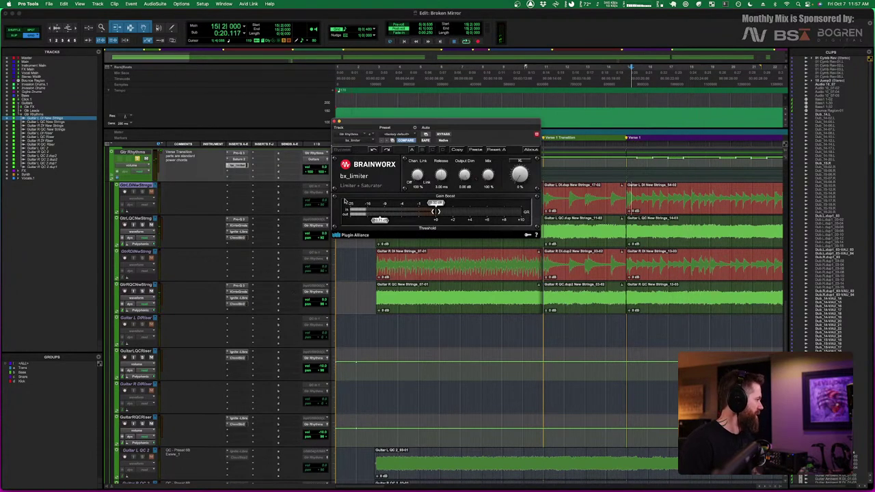
click(335, 121)
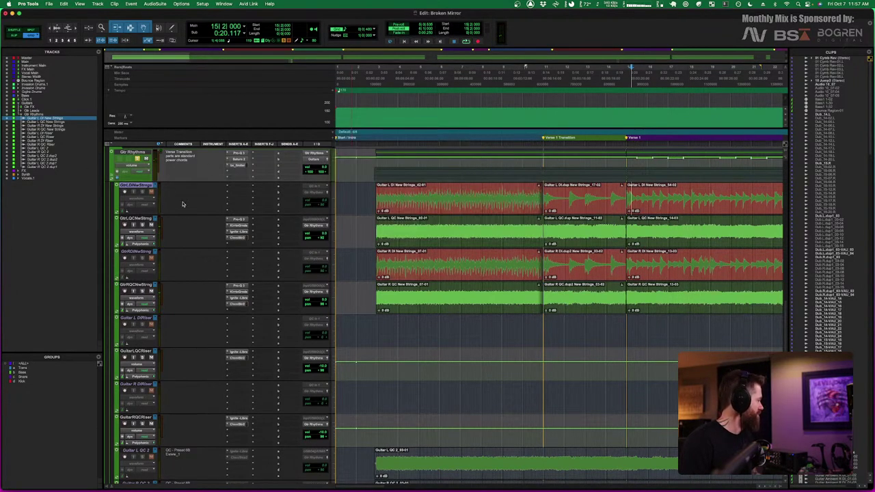
Show the whole song from intro to end in the timeline and save the session
scroll(176, 251, up, 2)
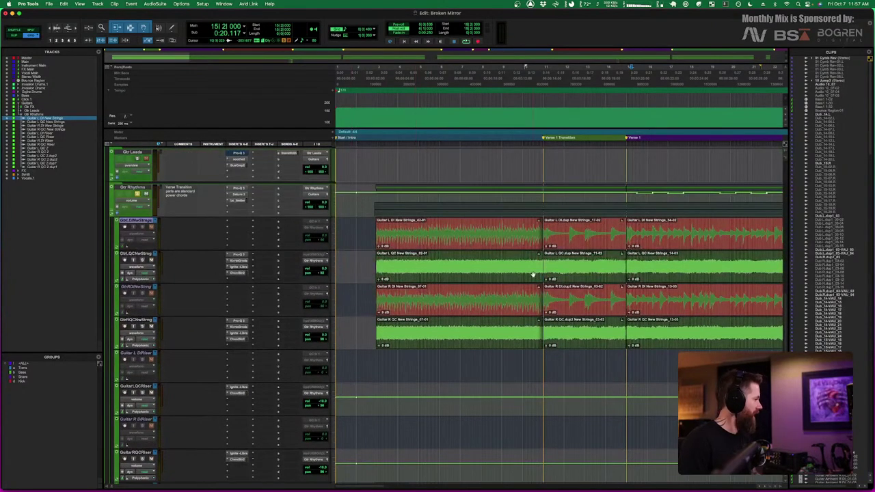
key(r)
key(r)
key(r)
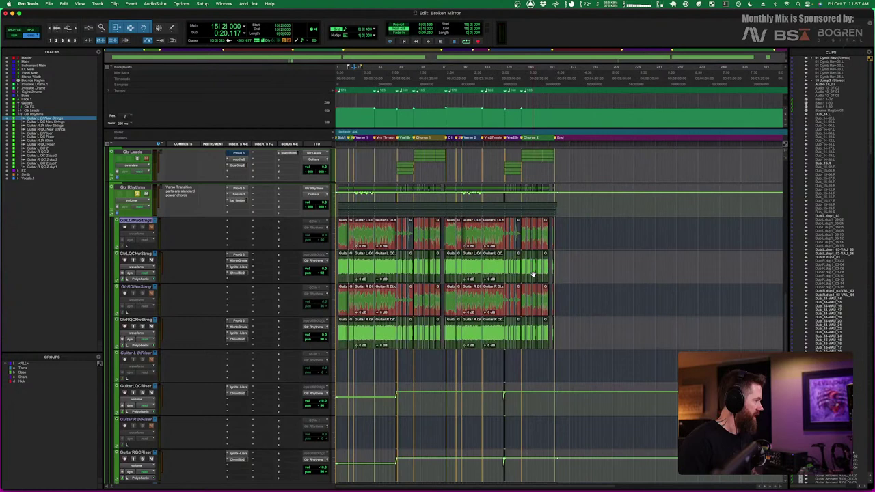
key(t)
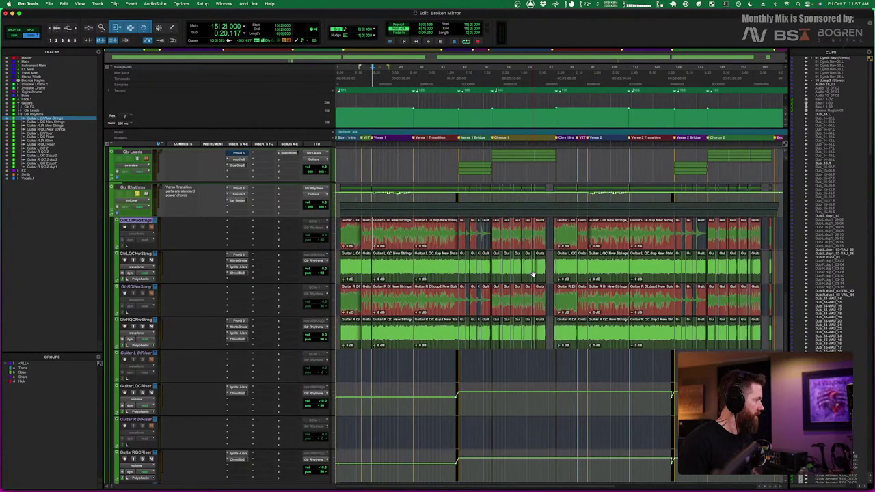
key(super+s)
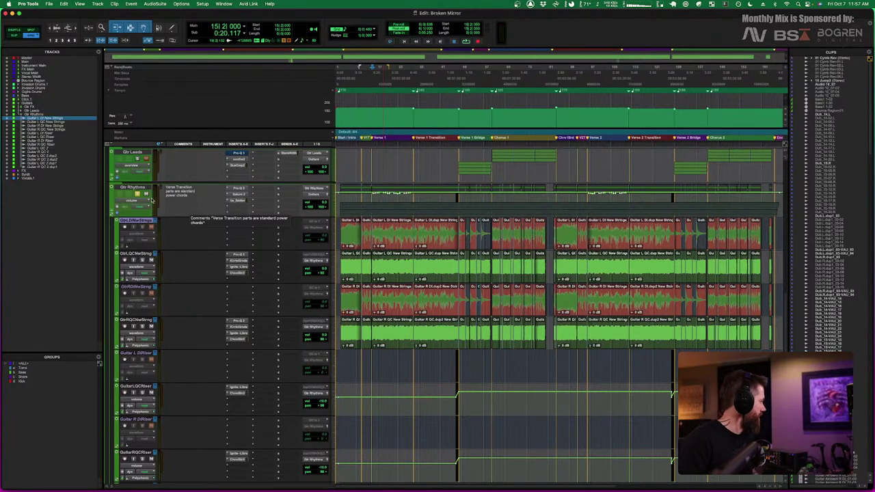
Collapse the Gtr Rhythms folder and check the Pro-Q 3 curve on the parent Guitars folder track
click(112, 212)
scroll(123, 215, up, 4)
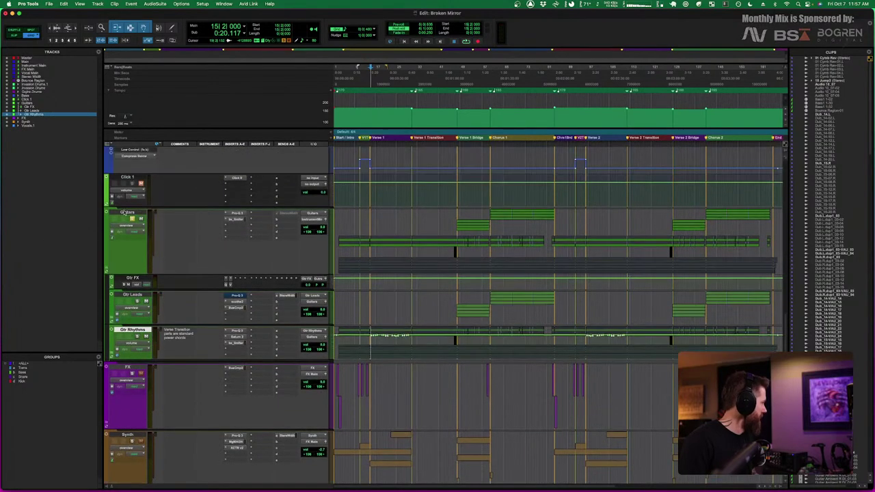
click(106, 269)
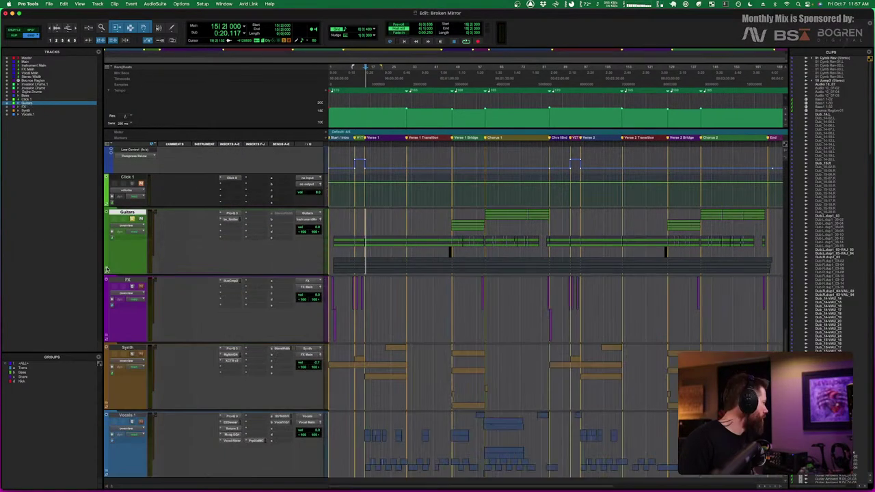
click(106, 269)
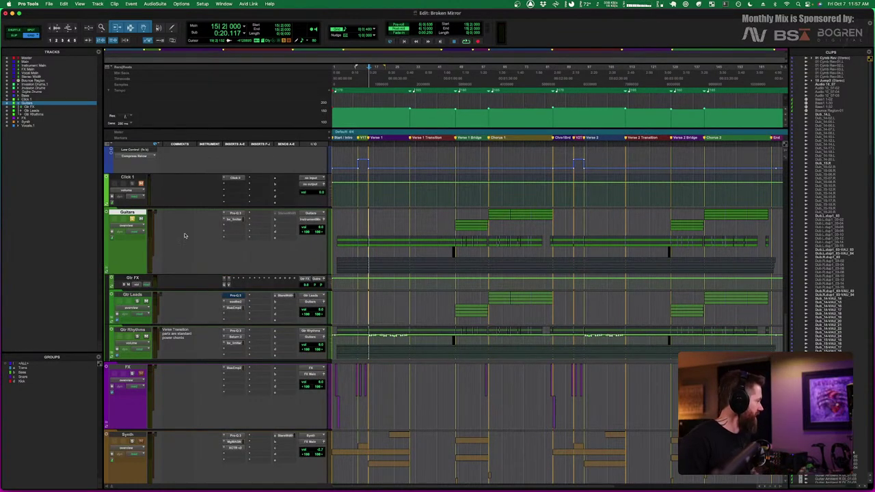
click(234, 213)
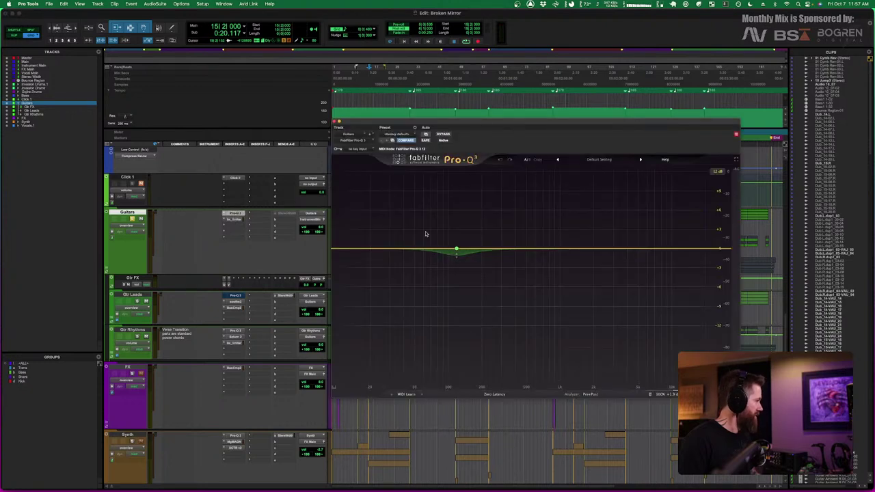
click(336, 122)
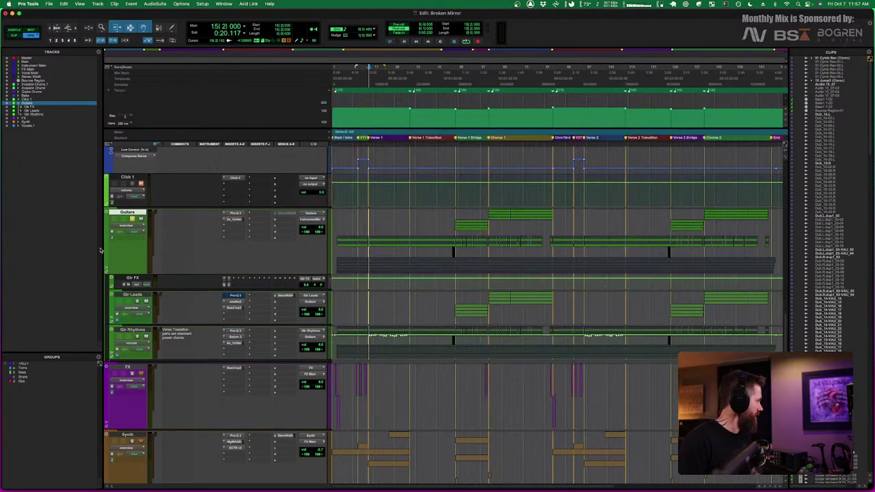
Collapse the Guitars folder and expand the FX folder to show its Cymbal Rise and Boom tracks
click(107, 270)
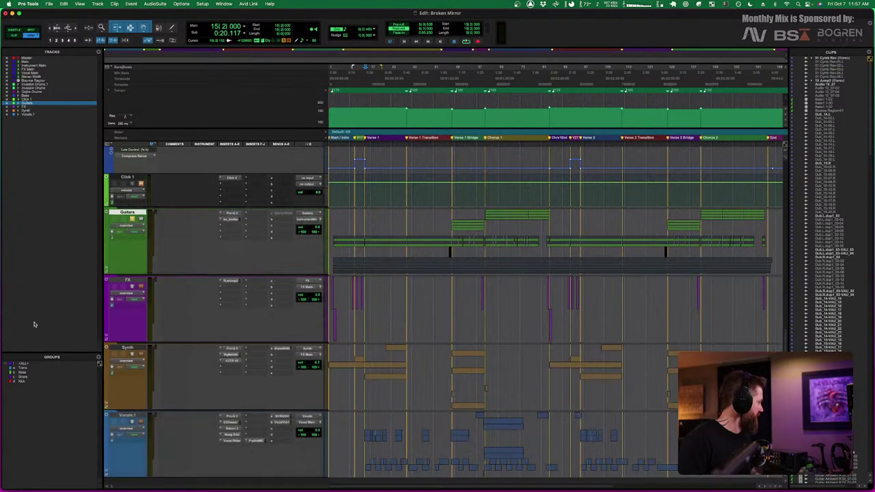
click(107, 340)
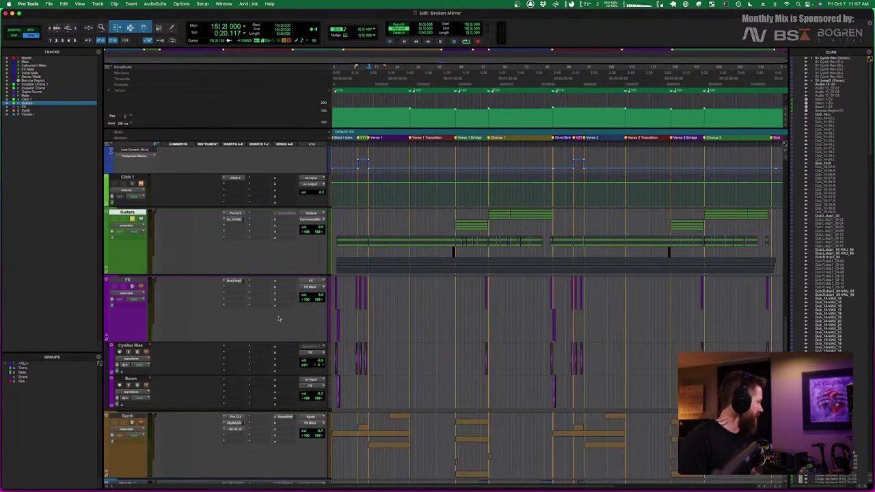
Show the intro through Verse 1 in the timeline and place the playback cursor at 2|1|480, before the first Cymbal Rise clip
scroll(353, 345, up, 6)
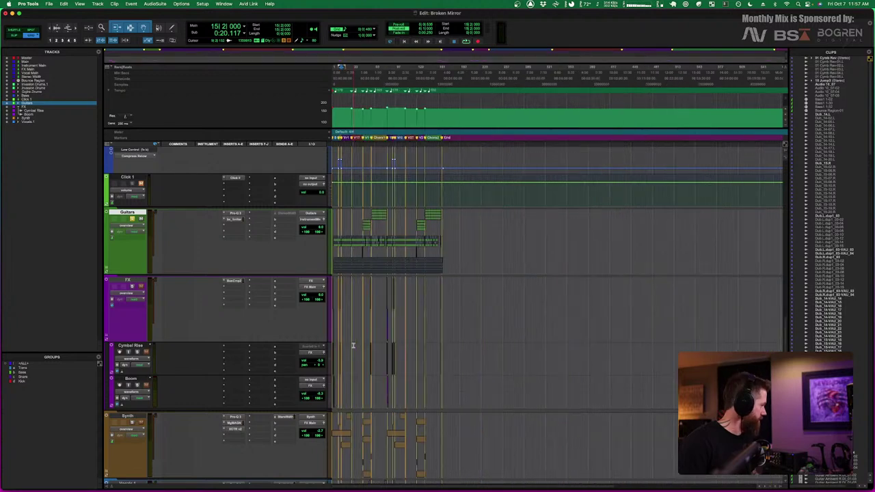
scroll(353, 345, up, 1)
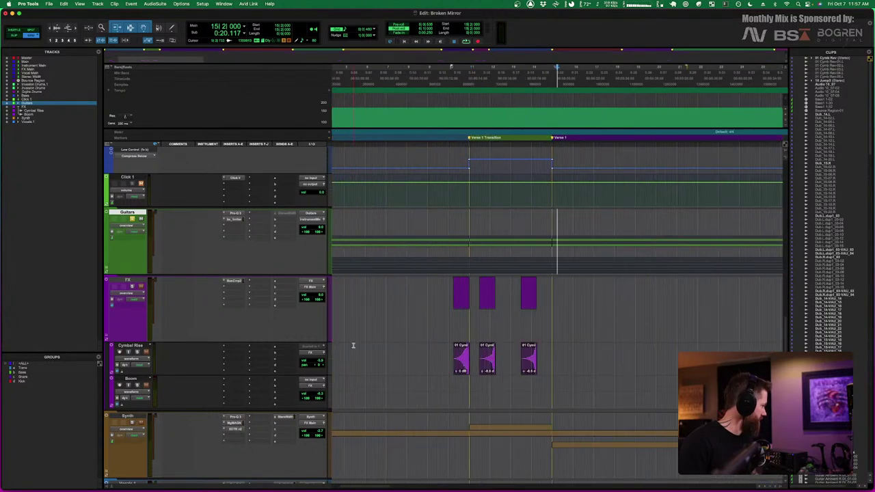
scroll(447, 368, down, 1)
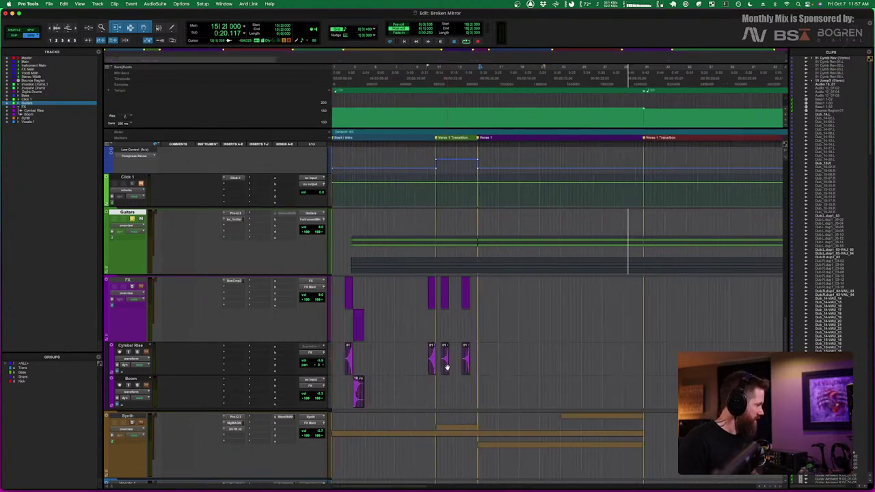
click(344, 352)
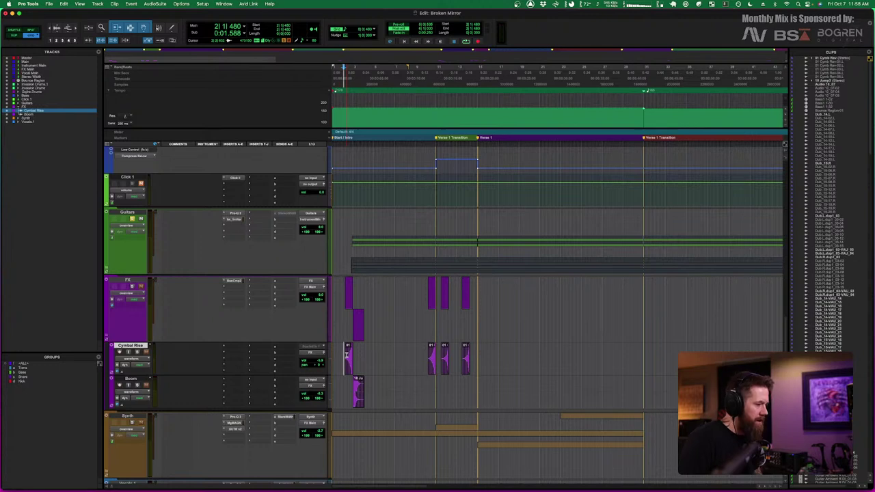
Expand the Guitars folder, check the Saturn 2 settings on Gtr Rhythms, then close the plug-in and collapse the folder
click(106, 268)
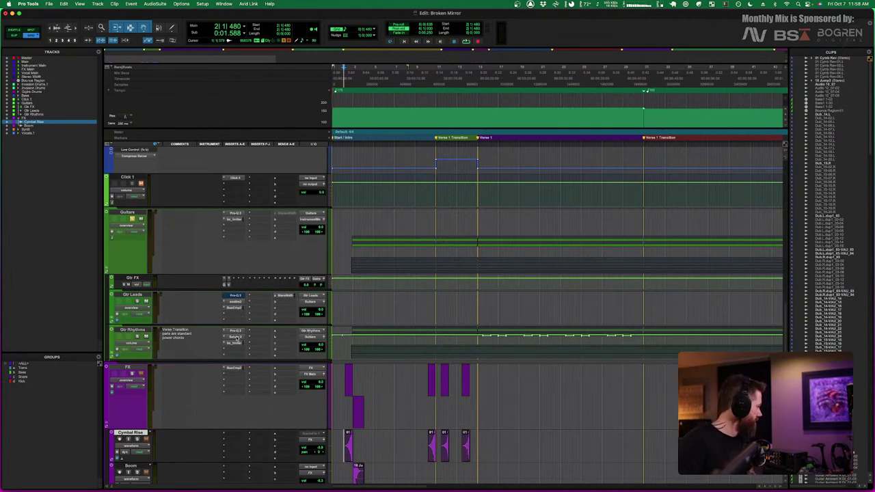
click(236, 337)
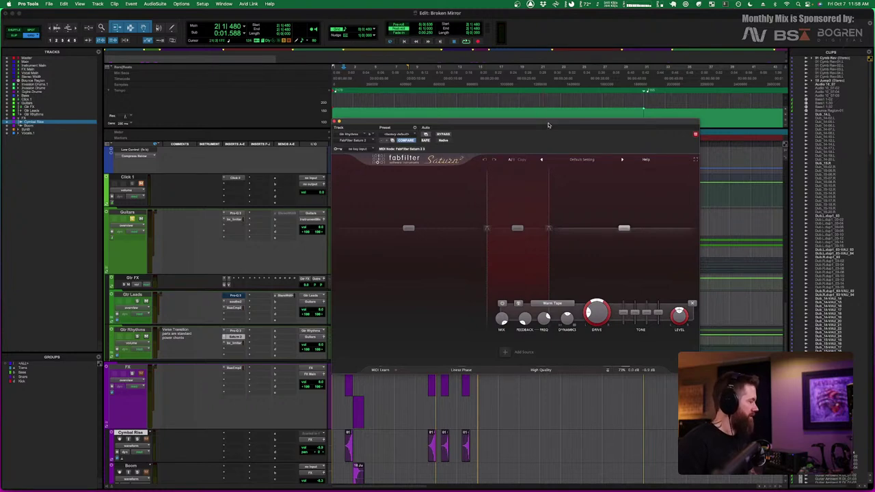
key(space)
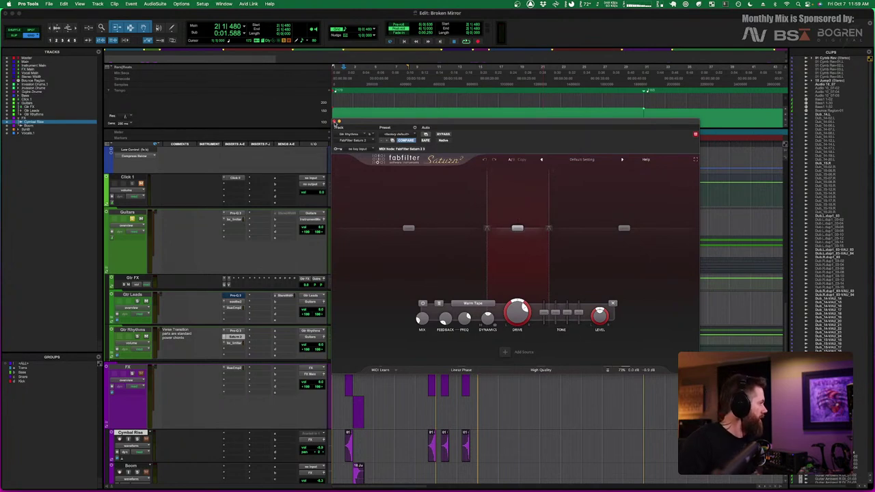
click(335, 122)
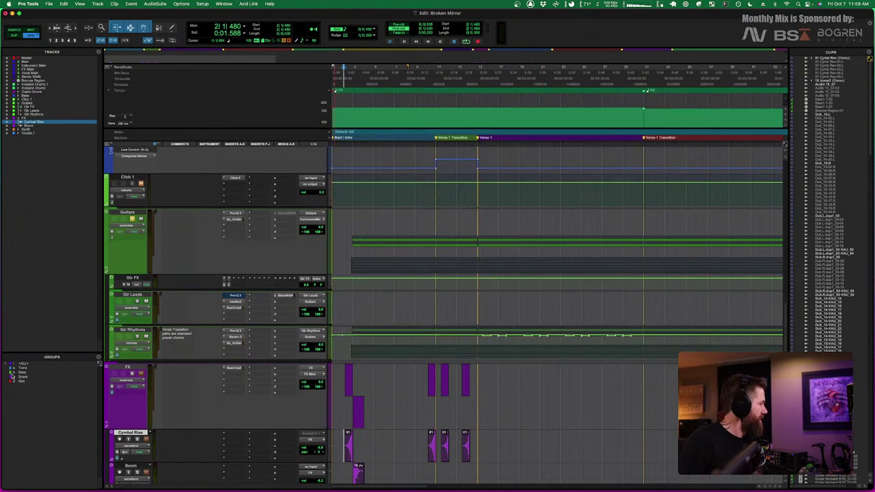
click(106, 271)
key(ctrl+alt+super+Left)
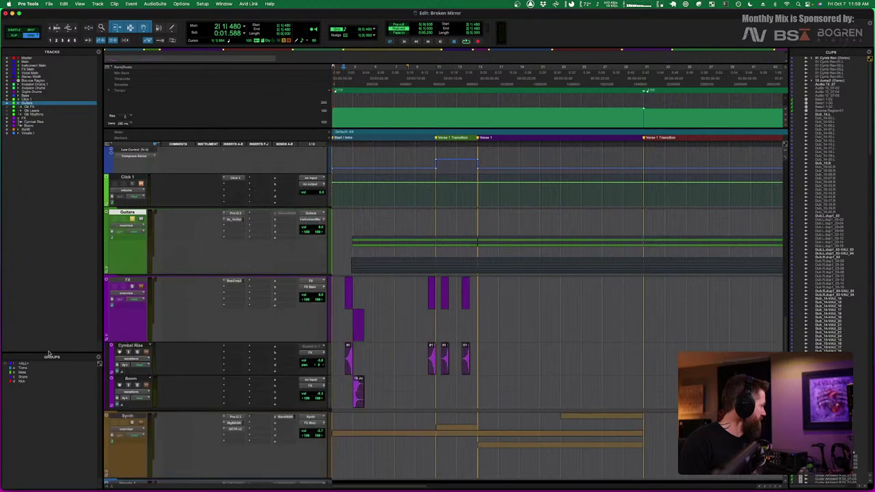
Check the Bus Compressor 2 on the FX folder track, move the solo from Guitars to FX, and audition the effects from 2|1|480
click(232, 282)
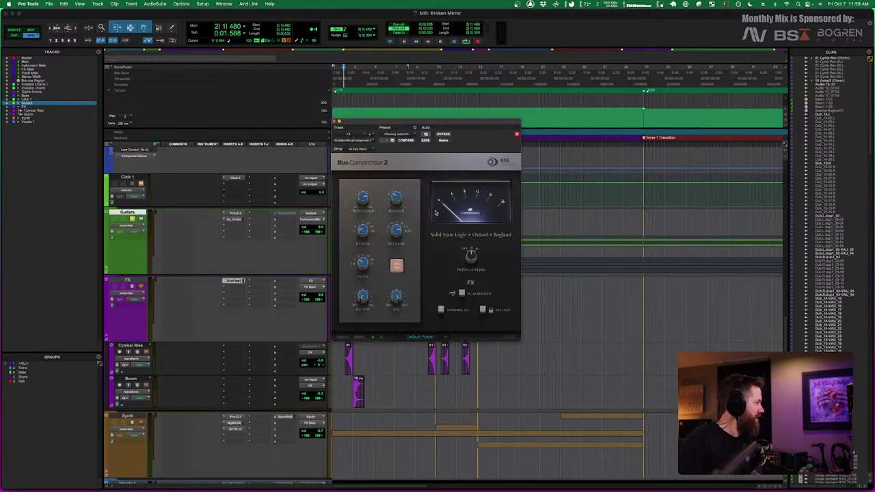
click(335, 122)
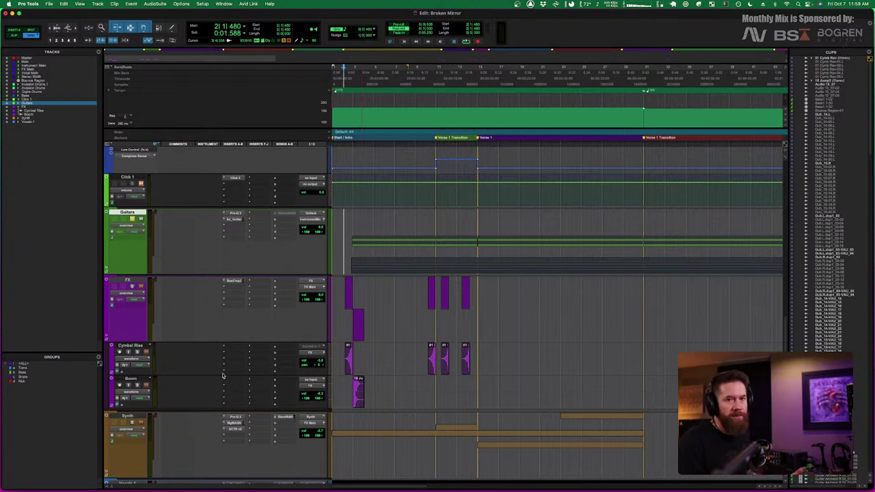
click(344, 352)
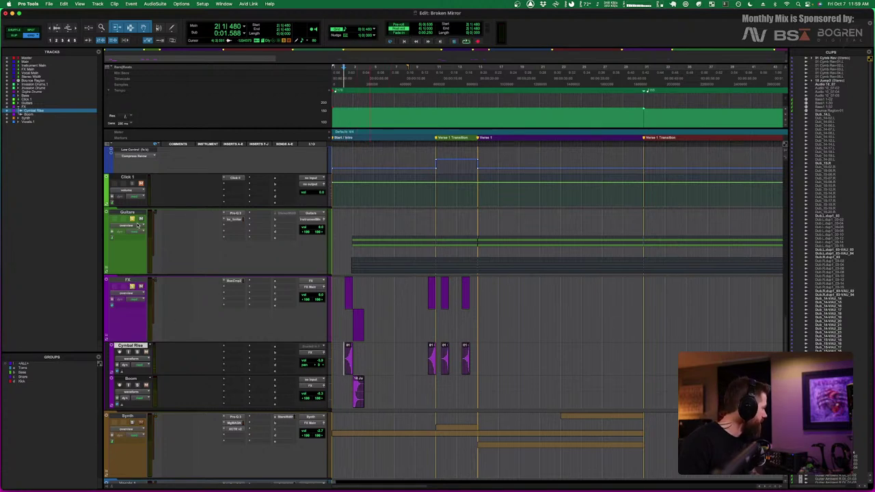
key(space)
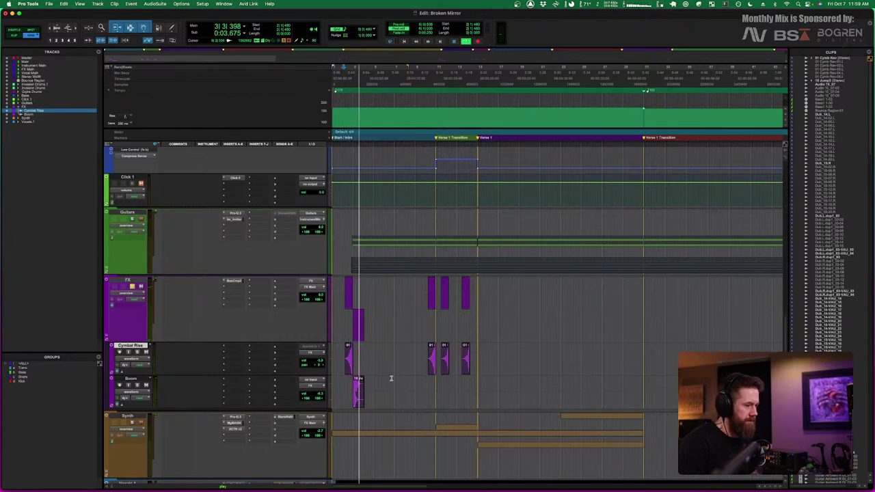
key(space)
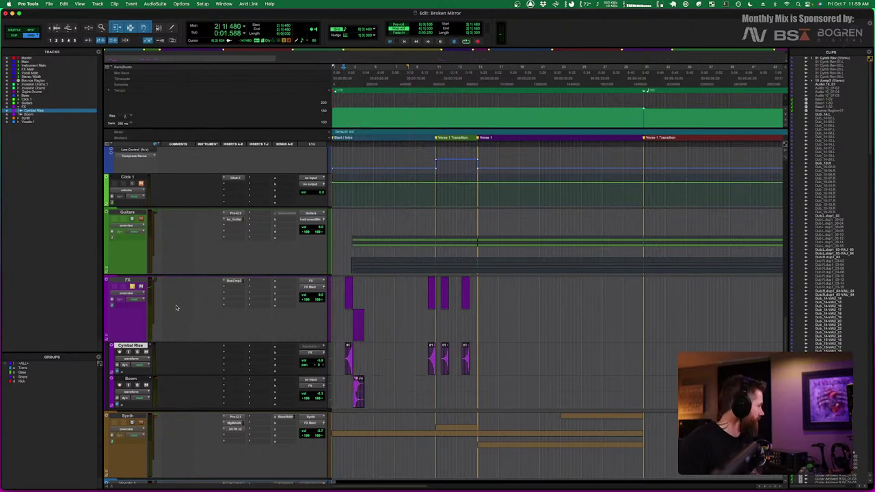
Audition the cymbal rises from 11|3|480 with FX soloed, then again in the full mix with the solo off
click(441, 383)
key(space)
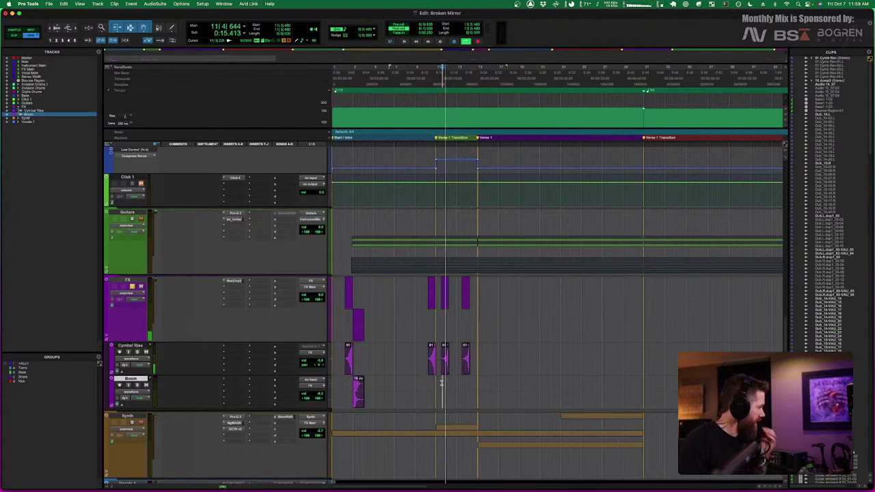
key(space)
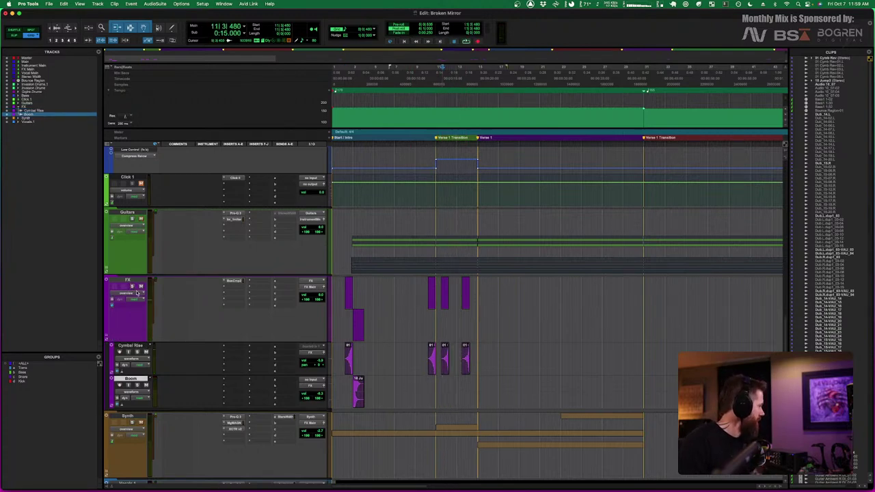
key(space)
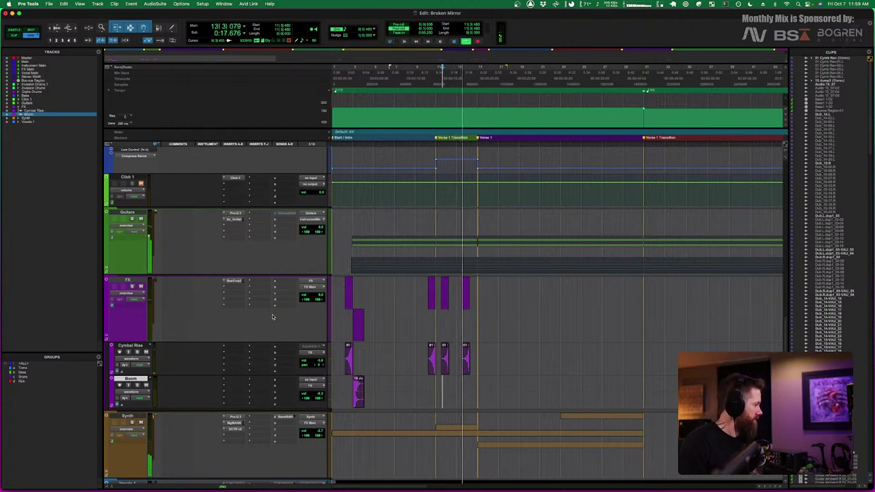
key(space)
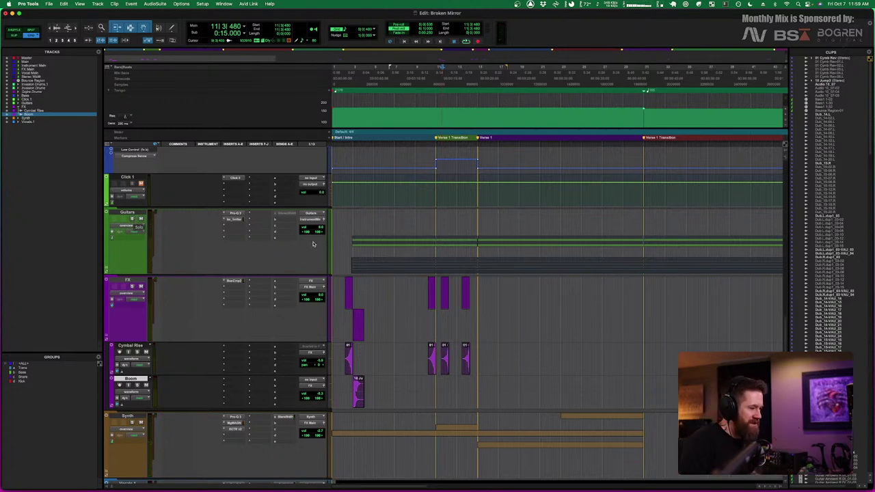
Look through the rest of the song for the Cymbal Rise and Boom clips, then return to the intro
scroll(650, 325, right, 5)
scroll(649, 325, up, 3)
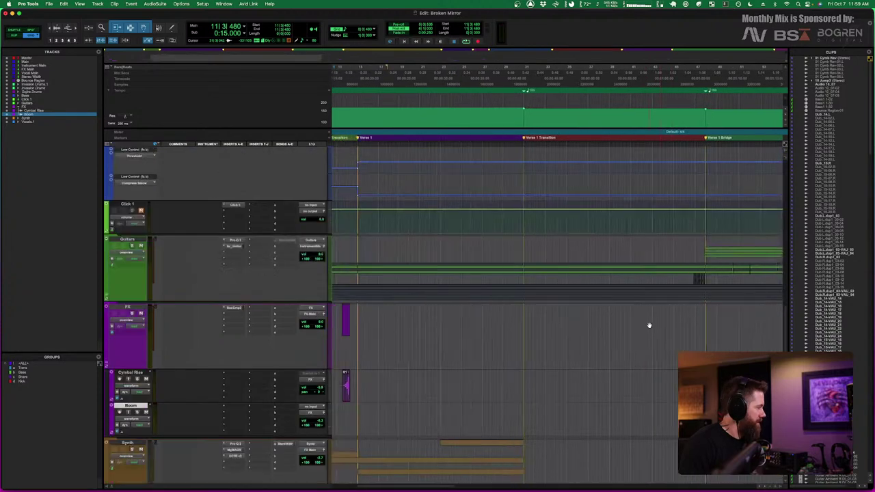
scroll(649, 326, down, 3)
scroll(647, 324, right, 6)
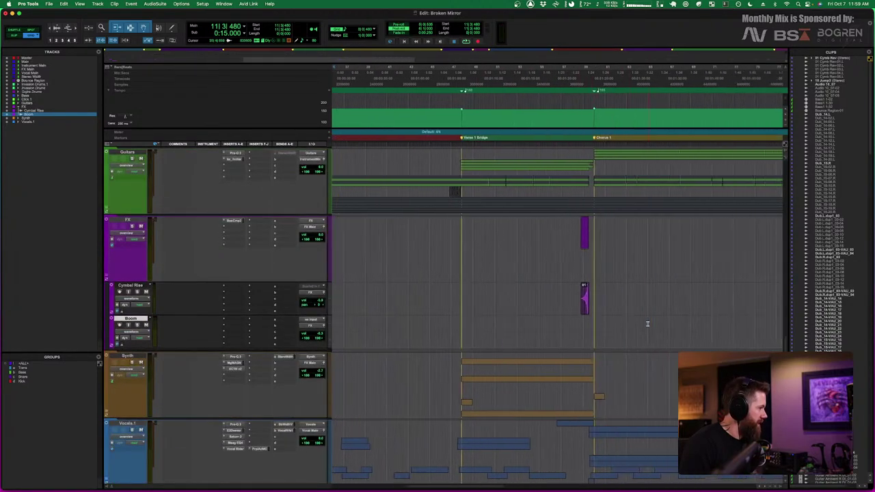
scroll(648, 324, up, 3)
scroll(647, 324, right, 4)
scroll(647, 324, left, 4)
scroll(647, 324, up, 3)
scroll(647, 324, right, 3)
scroll(647, 324, down, 4)
scroll(647, 323, left, 2)
scroll(647, 323, down, 2)
scroll(647, 324, right, 4)
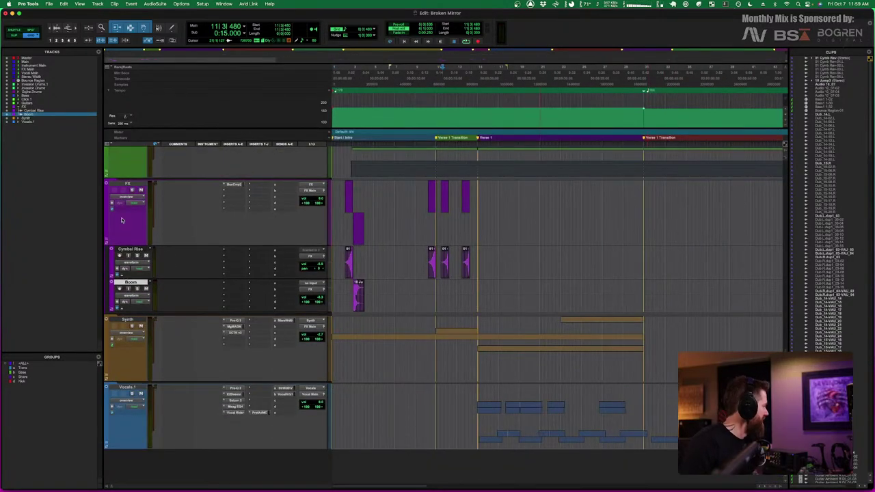
Collapse the FX folder and check the output routing of the guitar, drum, bass and FX tracks
key(super+z)
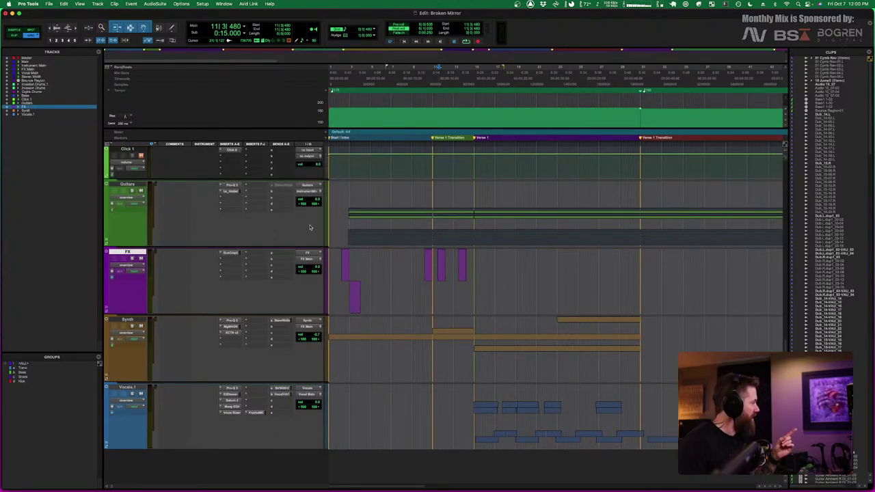
scroll(290, 226, up, 2)
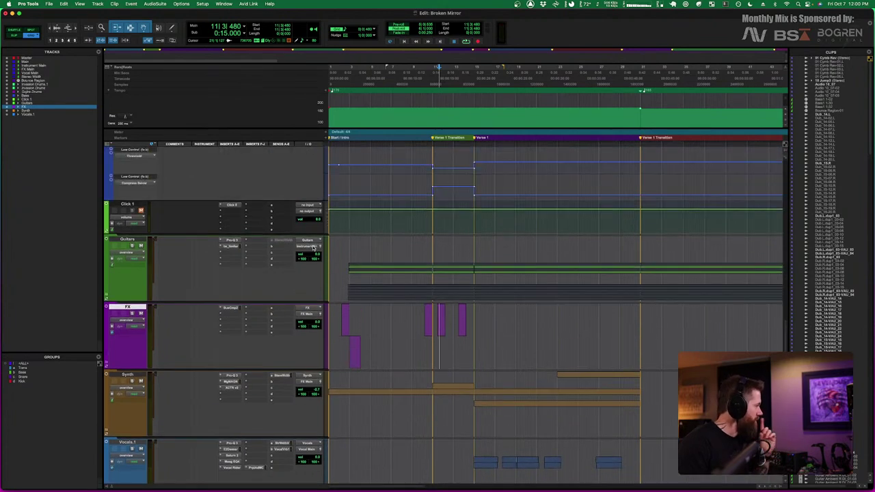
click(309, 211)
click(287, 258)
scroll(281, 273, up, 8)
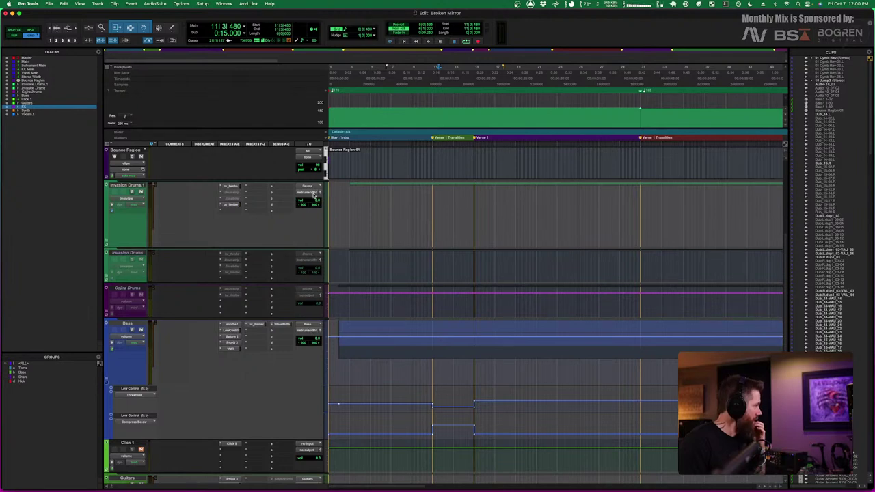
scroll(313, 198, down, 8)
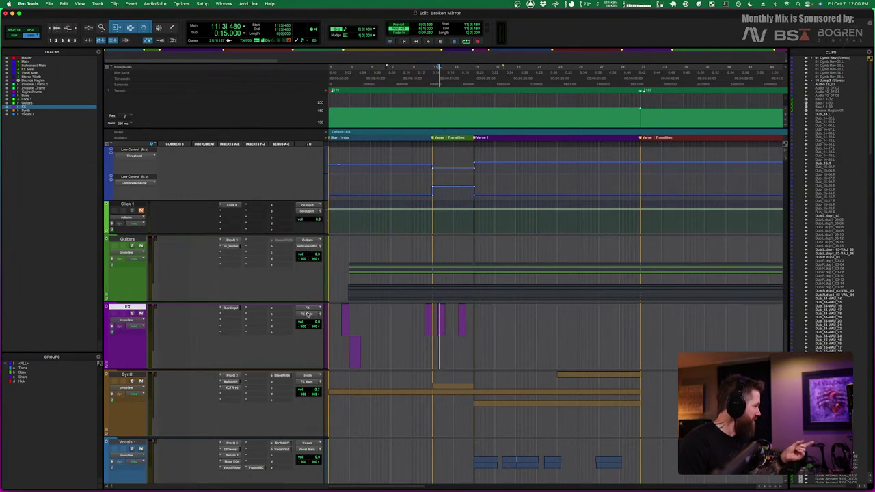
scroll(173, 349, down, 2)
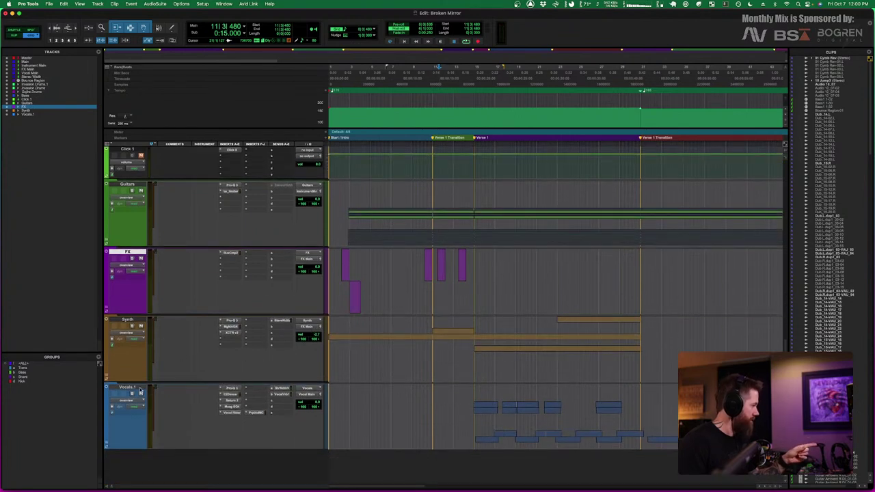
Expand the Synth folder and look through its instrument tracks
click(107, 318)
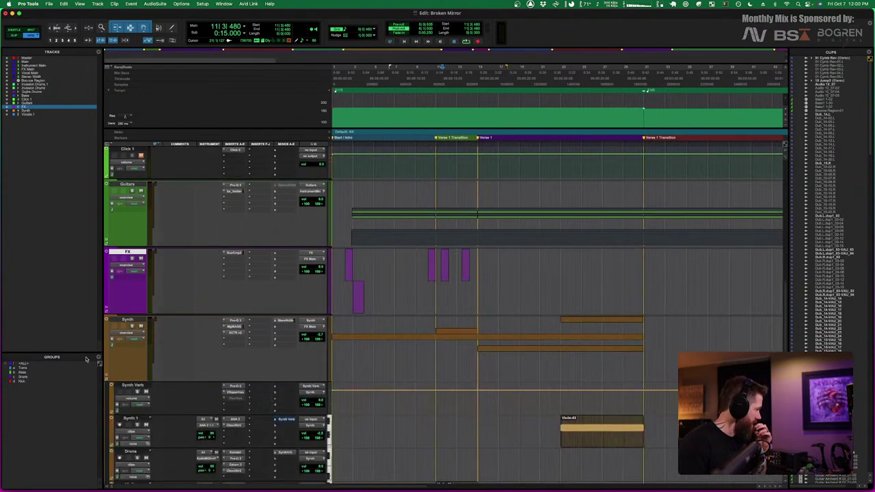
scroll(406, 353, down, 8)
scroll(407, 354, up, 1)
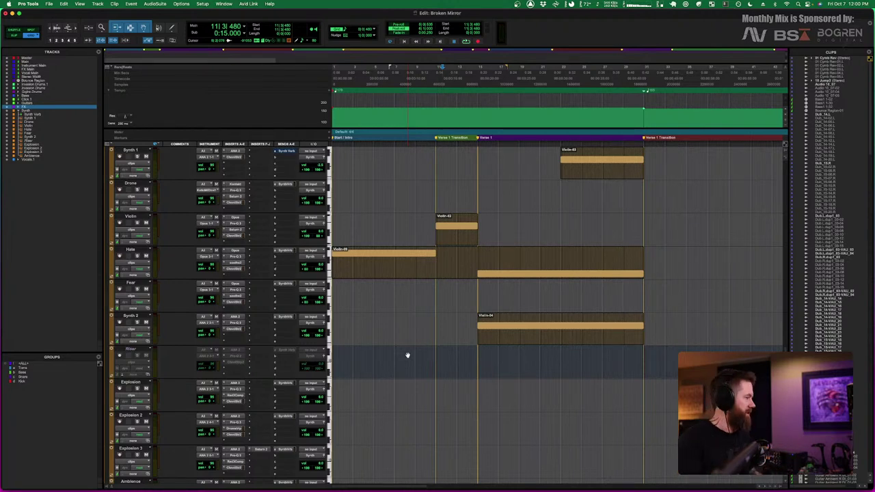
Audition the soloed Hate track from 1|2|480 and open its Opus instrument
click(338, 295)
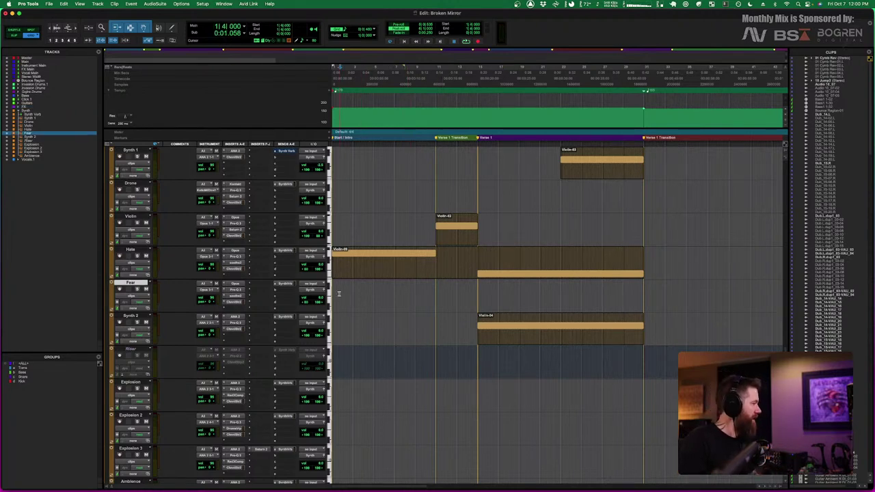
click(336, 222)
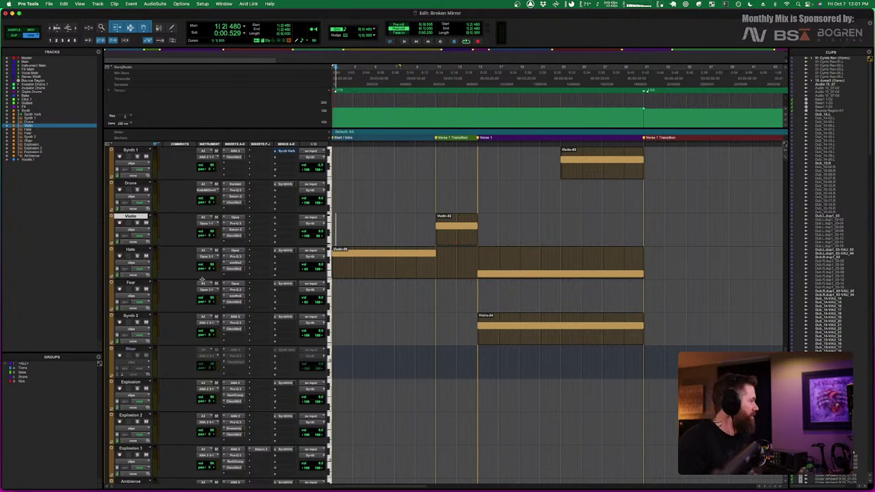
scroll(263, 269, up, 1)
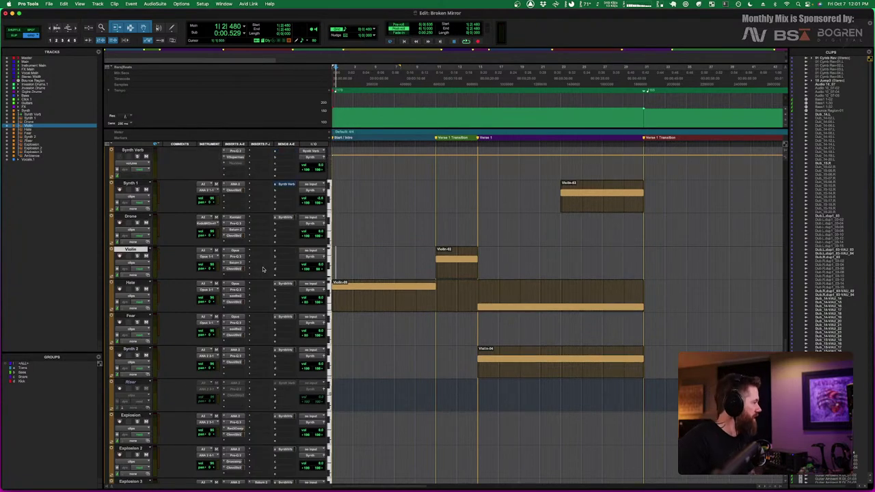
scroll(262, 269, up, 1)
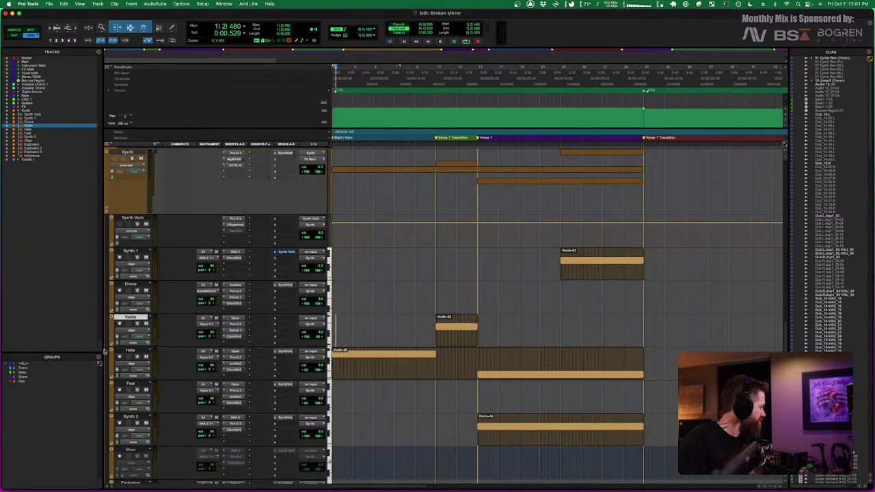
key(space)
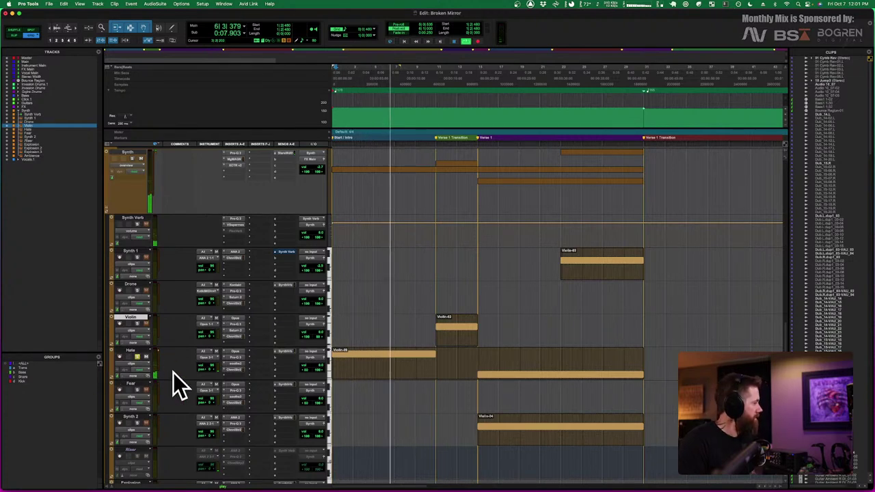
key(space)
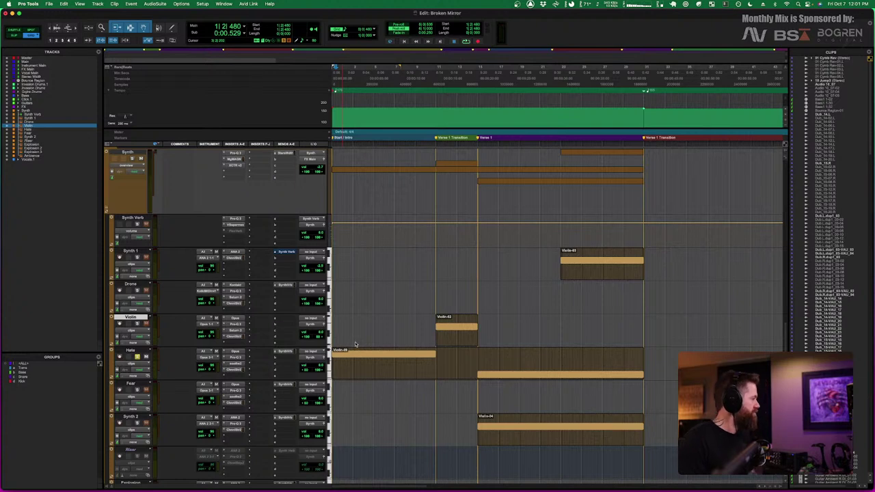
click(234, 351)
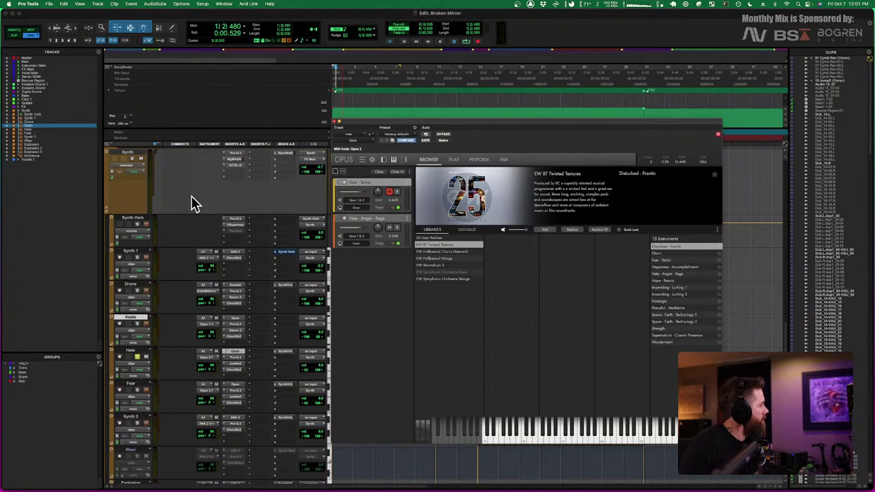
Look through the Hate track's Opus menu and its Play, Perform, Mix and Browse pages, then close the instrument
click(363, 159)
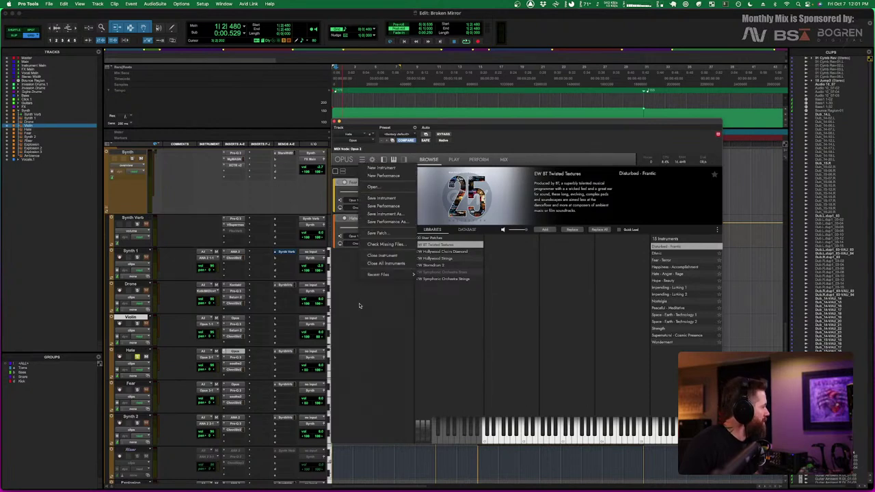
click(359, 307)
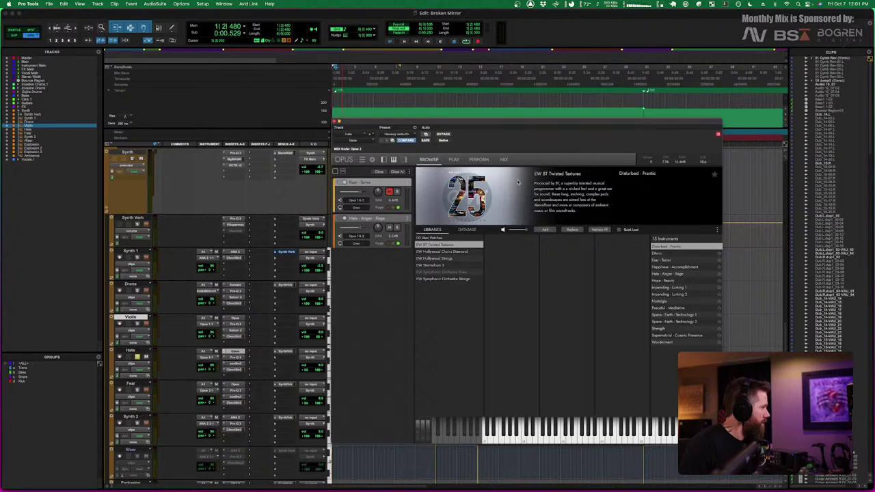
click(453, 159)
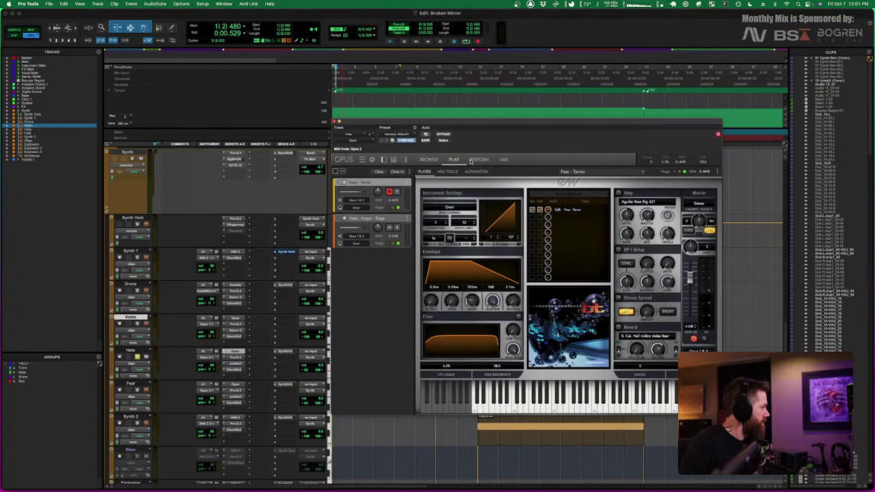
click(479, 160)
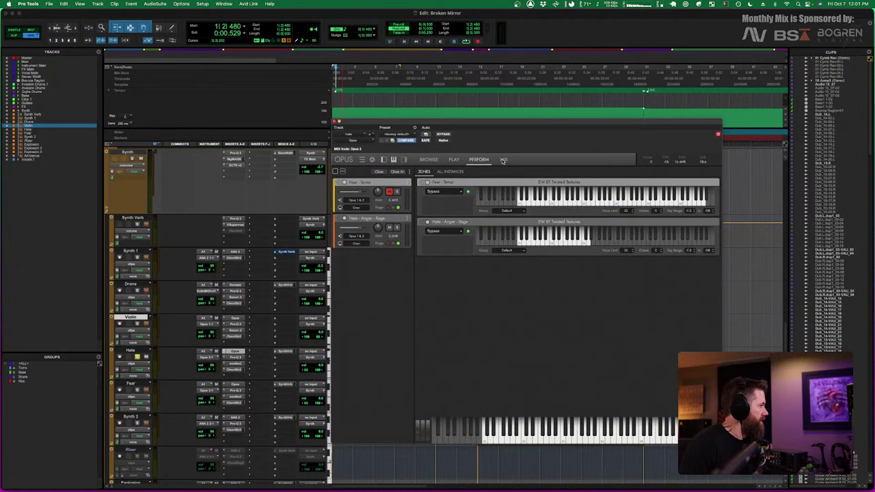
click(503, 160)
click(429, 160)
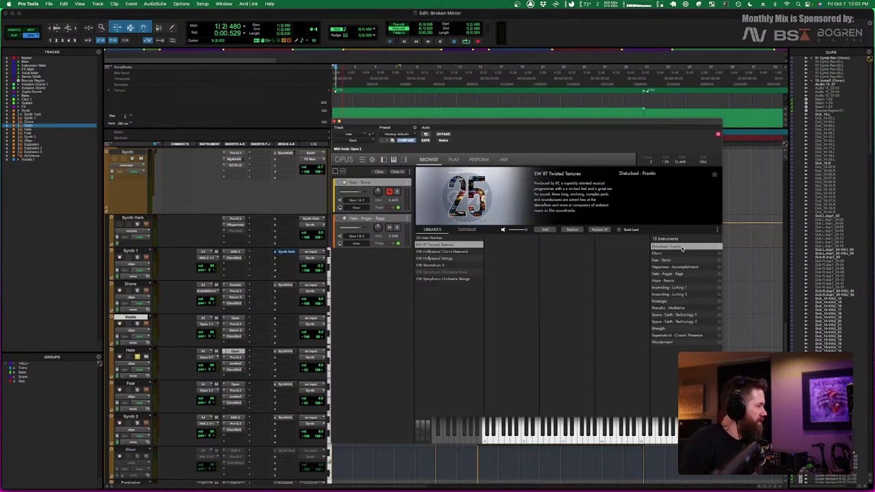
click(335, 123)
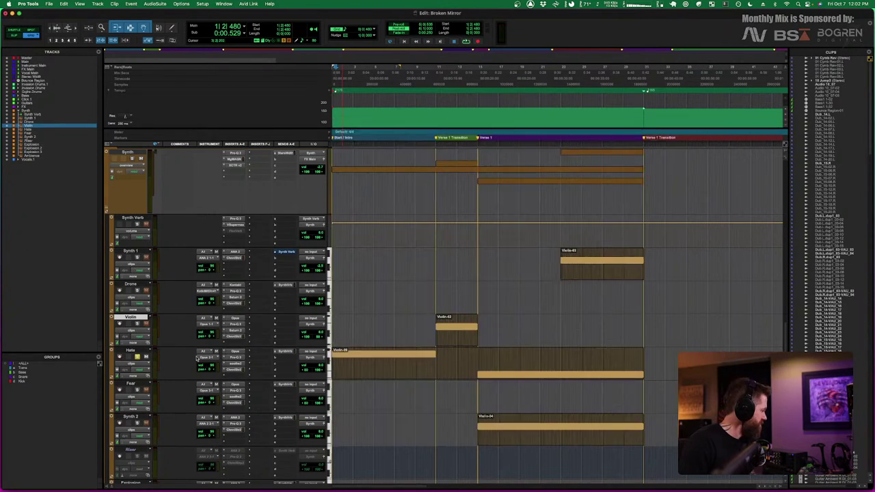
Check the Pro-Q 3, soothe2 and Channel Strip 2 settings on the Hate track
click(237, 357)
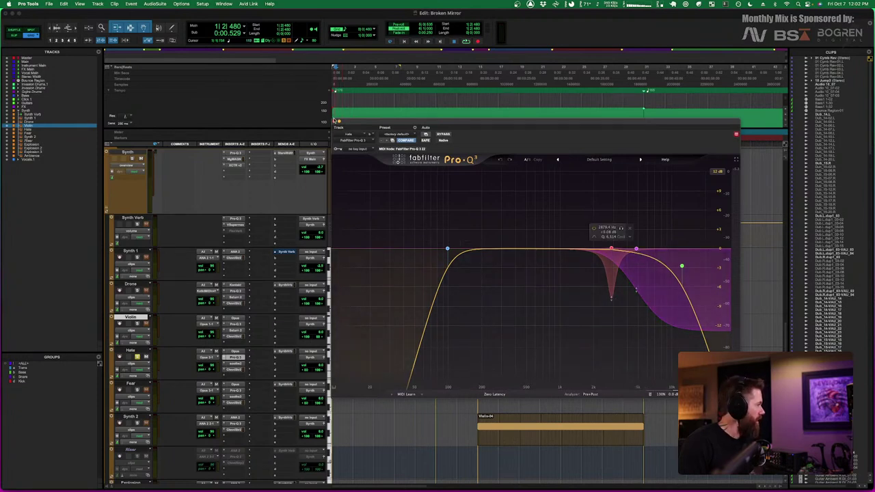
click(237, 358)
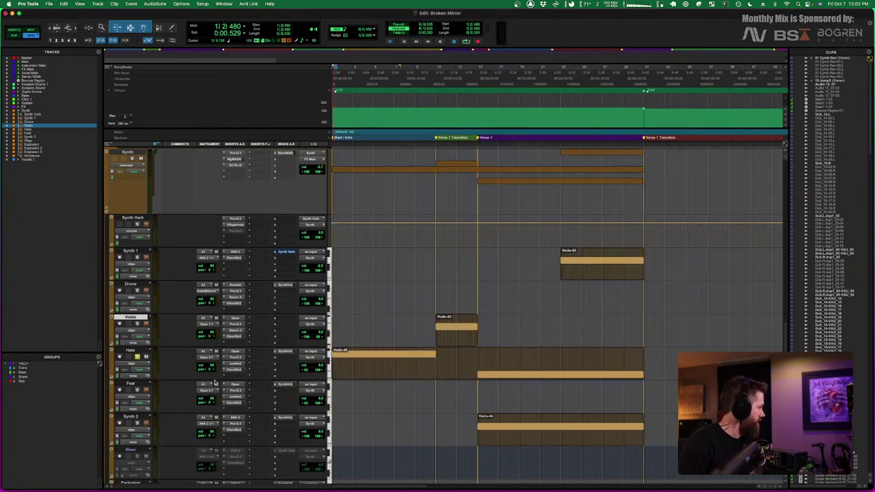
click(234, 363)
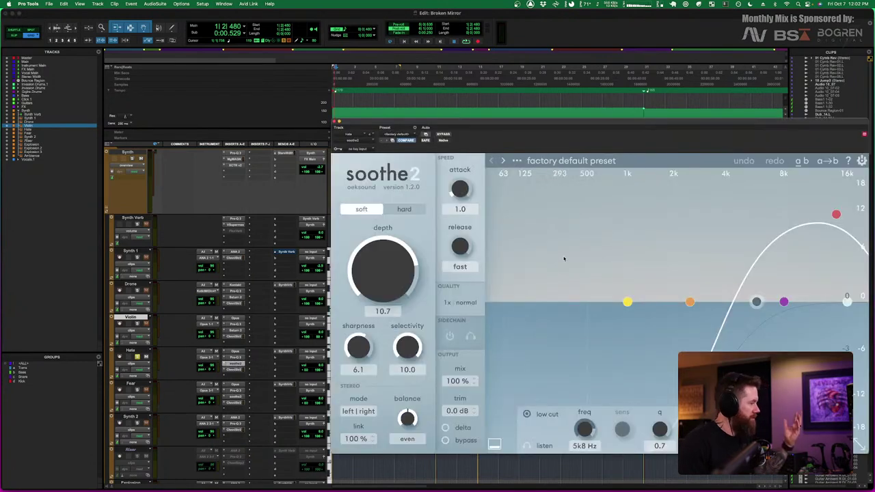
drag(649, 129, 597, 108)
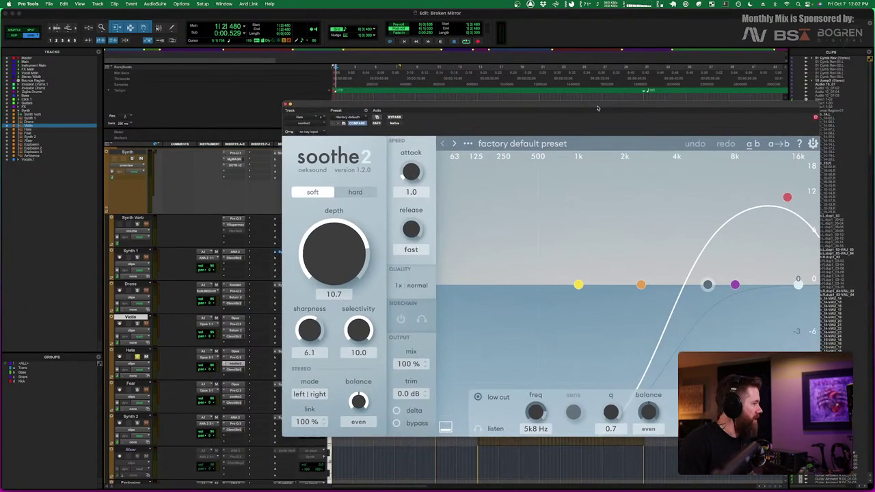
click(286, 106)
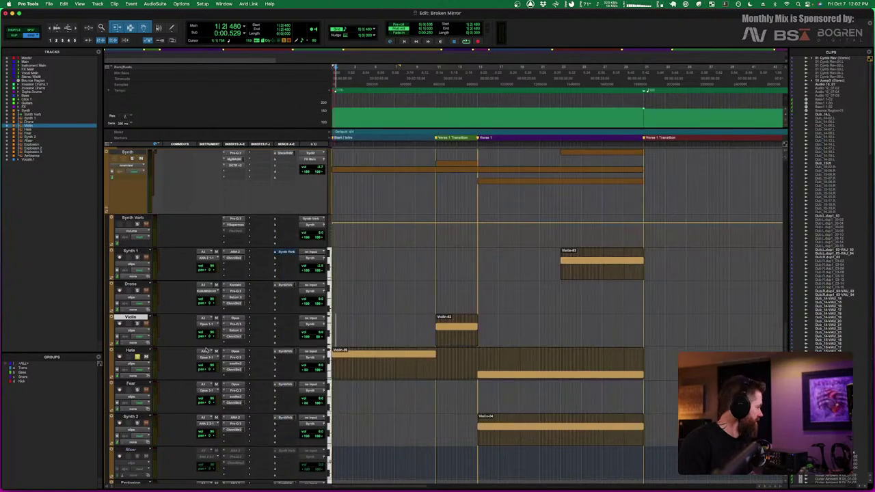
click(233, 370)
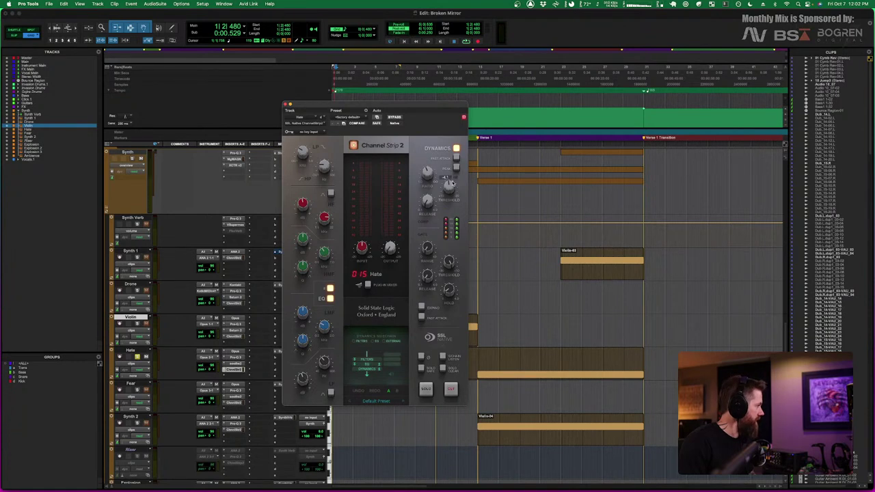
drag(349, 108, 432, 106)
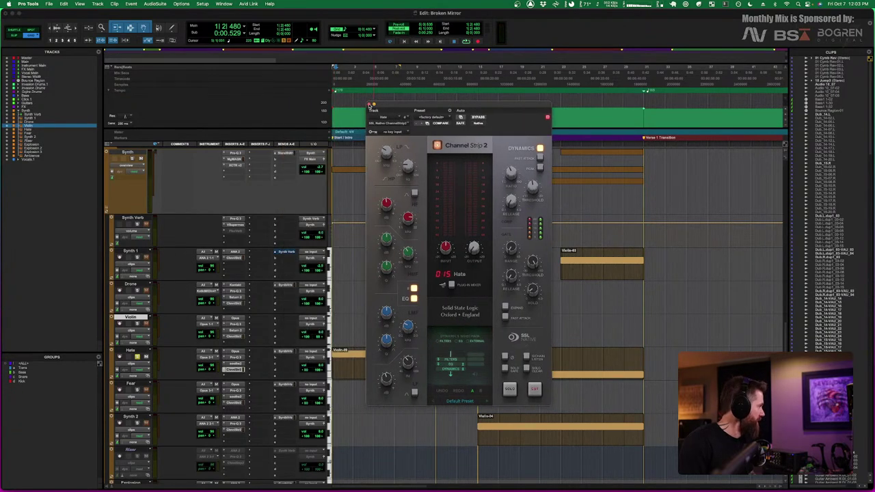
click(368, 105)
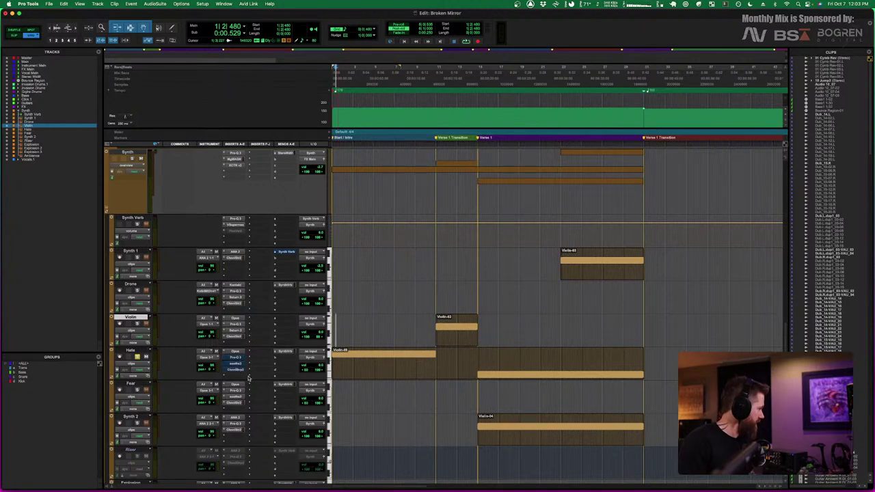
Compare the Hate track from 1|2|480 with all its effects bypassed against playback with only Pro-Q 3 enabled
key(space)
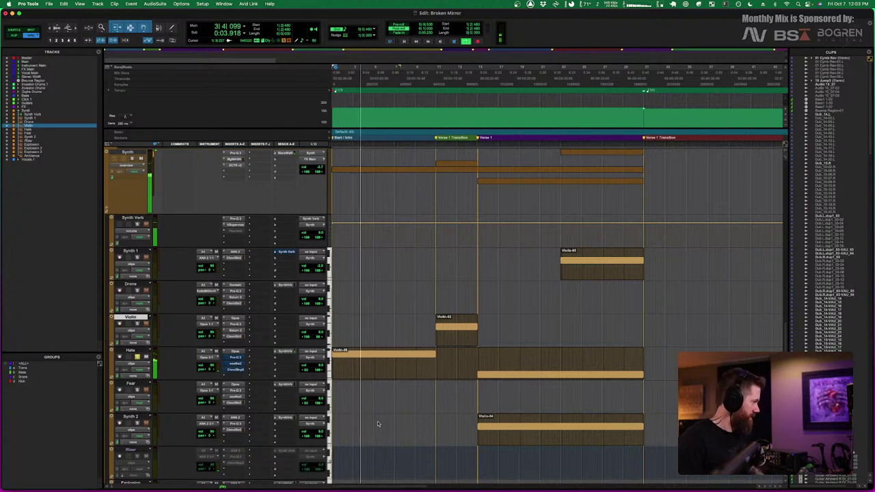
key(space)
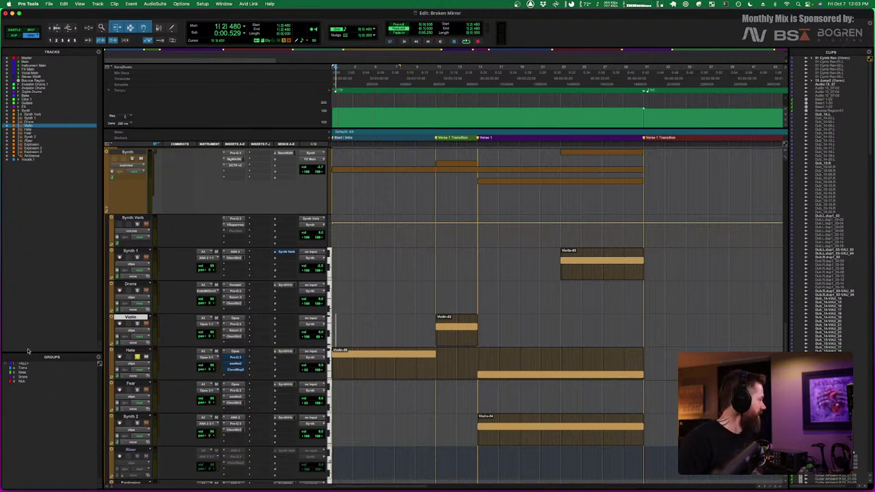
click(235, 358)
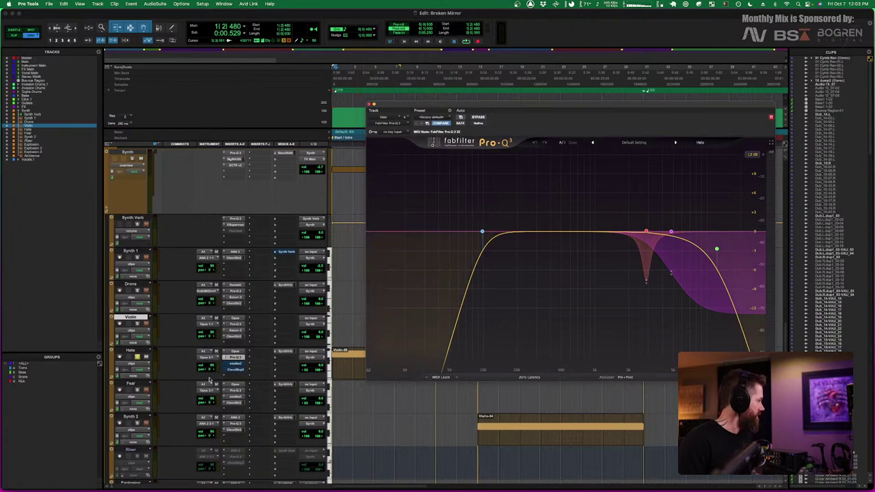
click(234, 362)
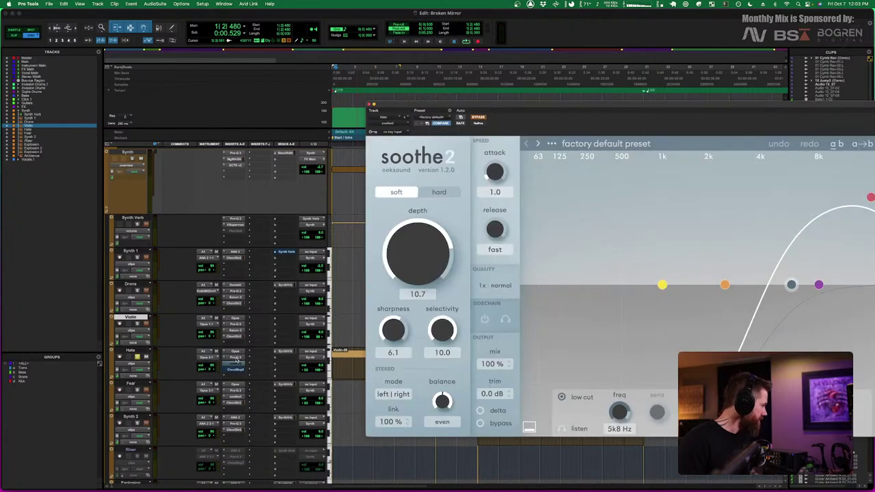
click(235, 357)
drag(540, 107, 551, 100)
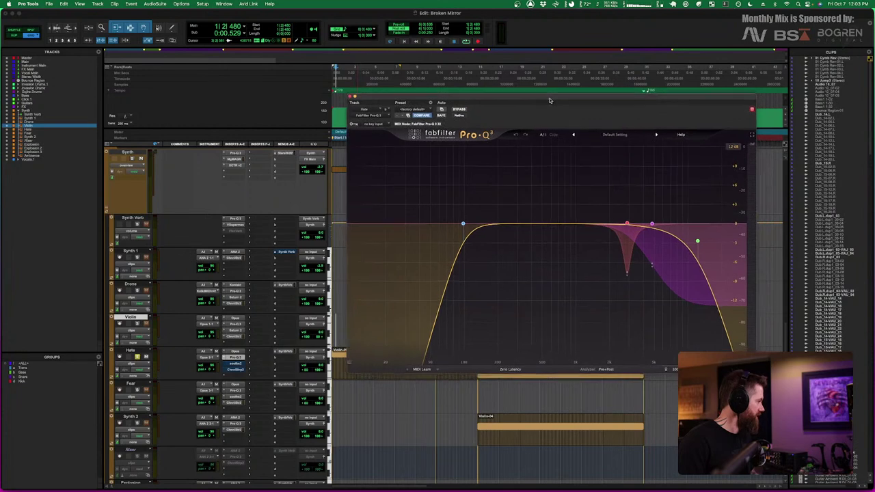
key(space)
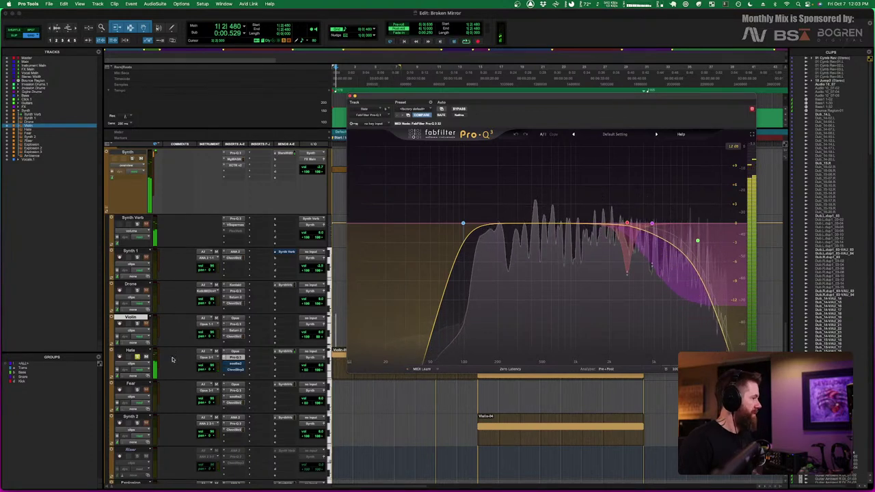
key(space)
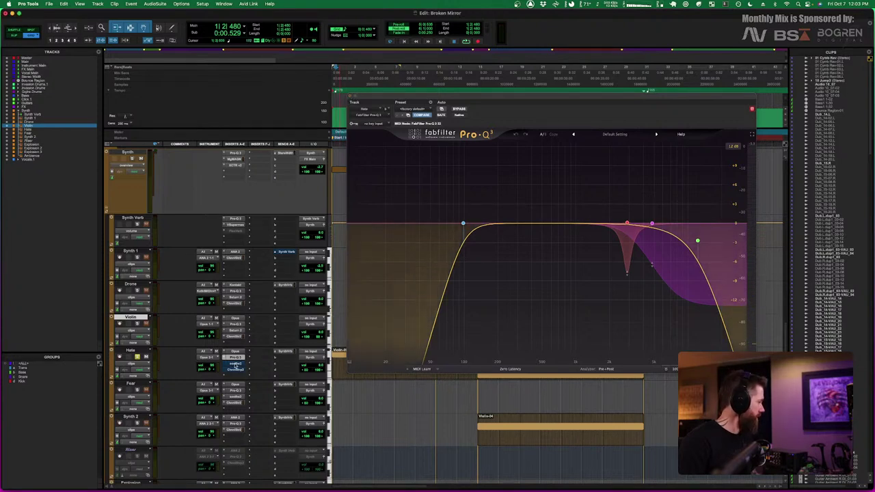
Audition soothe2 on the Hate track, toggling its bypass during playback to compare, and close it with processing active
click(234, 365)
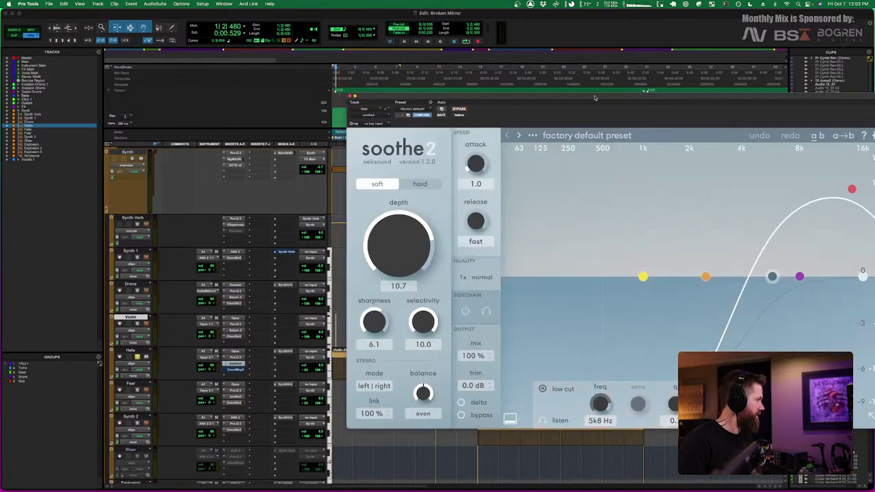
drag(596, 95, 463, 78)
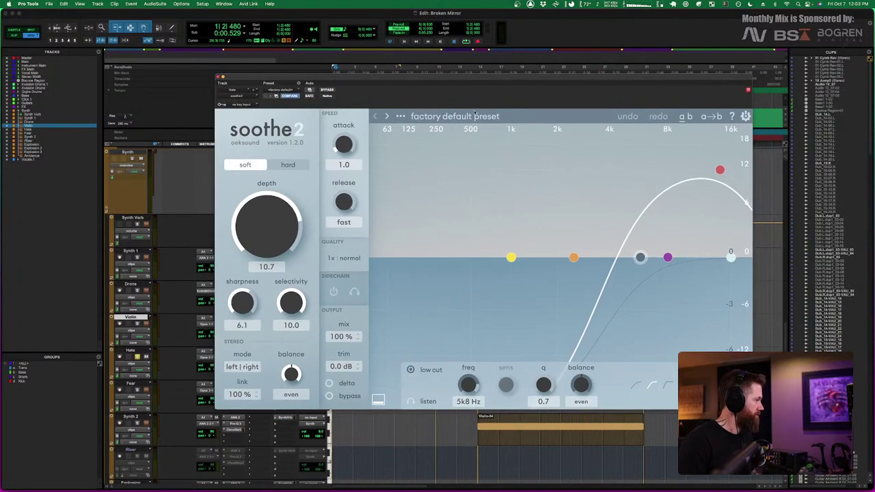
drag(408, 80, 469, 80)
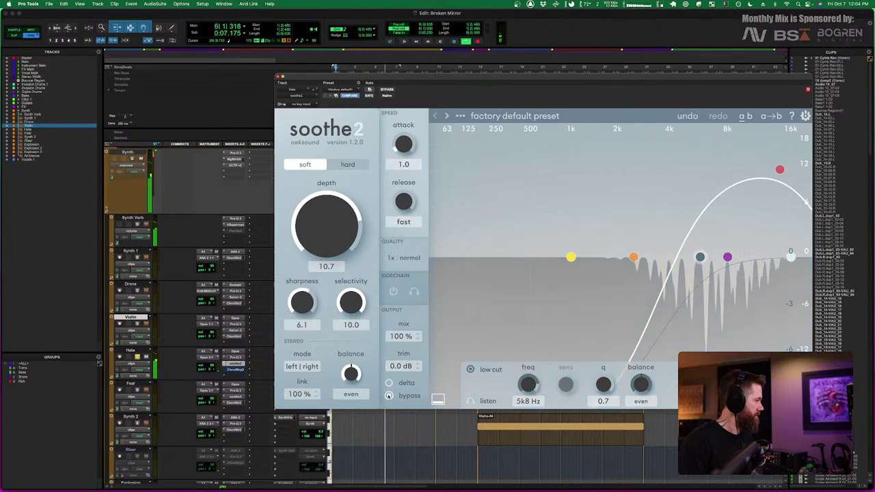
click(389, 395)
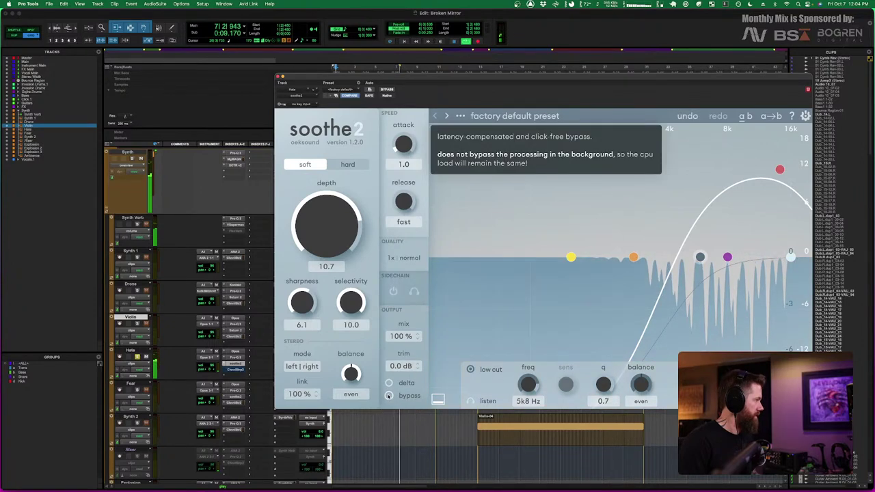
click(389, 396)
click(386, 90)
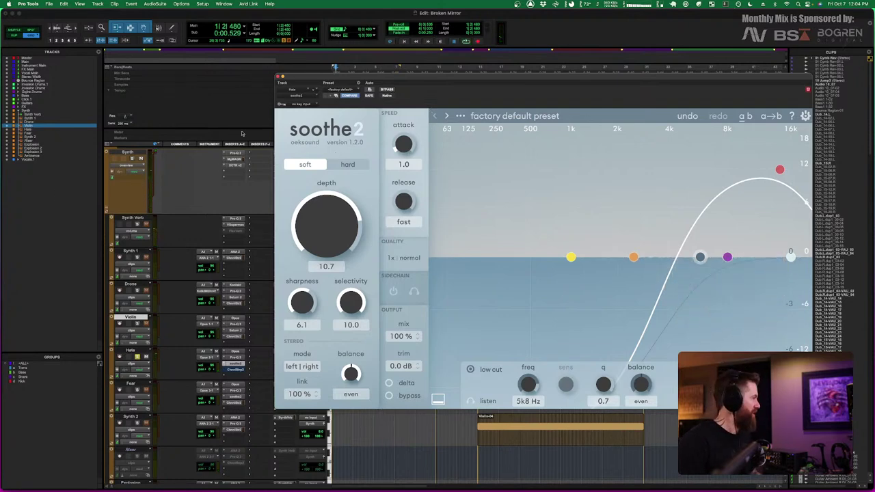
click(278, 77)
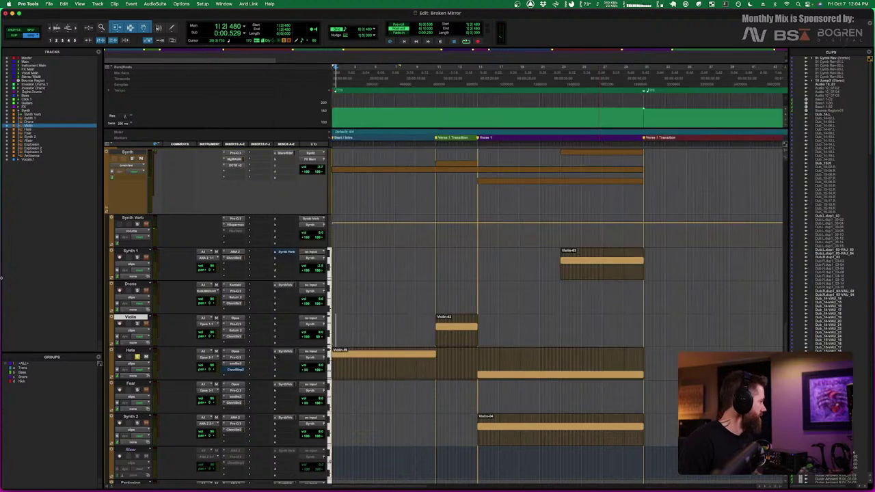
Re-enable the bypassed Channel Strip 2 on the Hate track during playback, audition its compression and close it
click(235, 370)
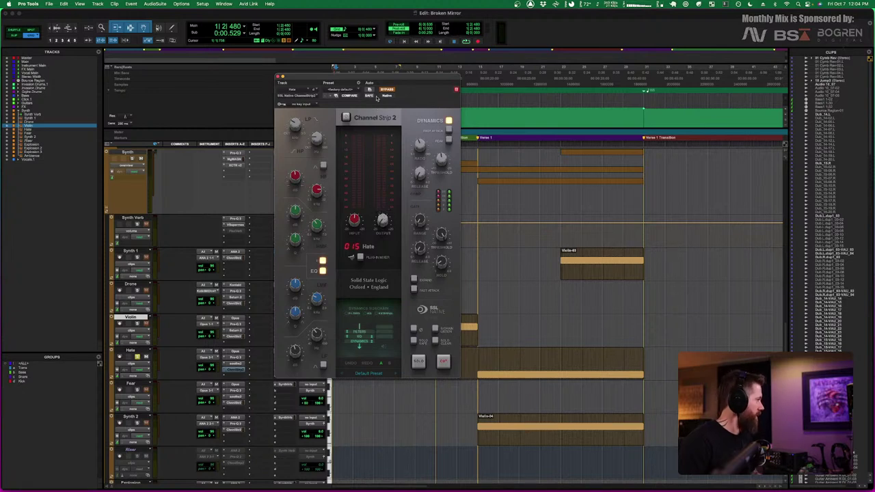
drag(382, 79, 551, 77)
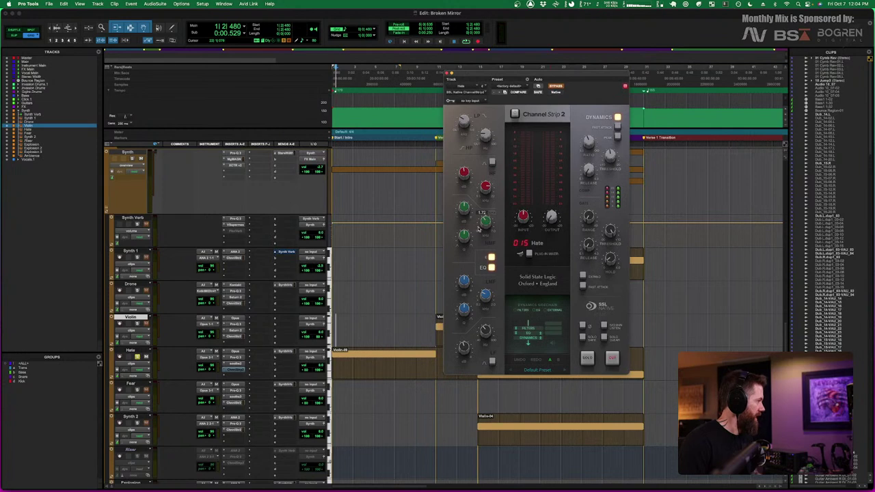
key(space)
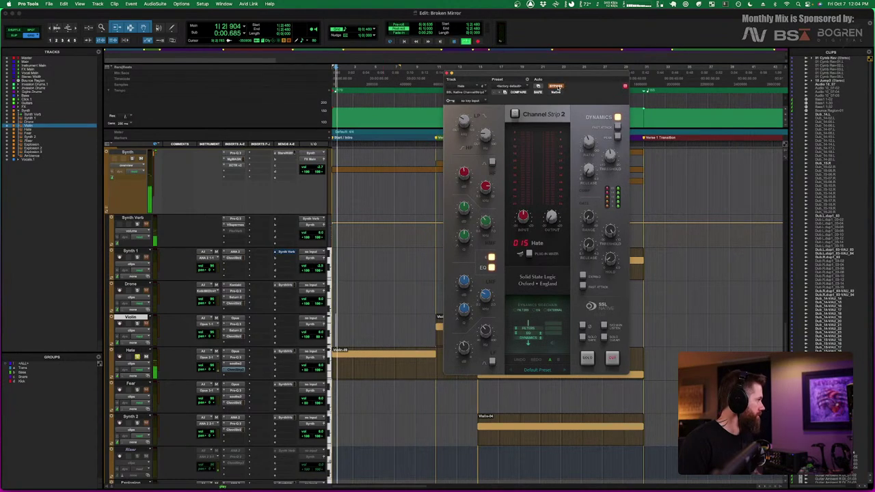
click(556, 86)
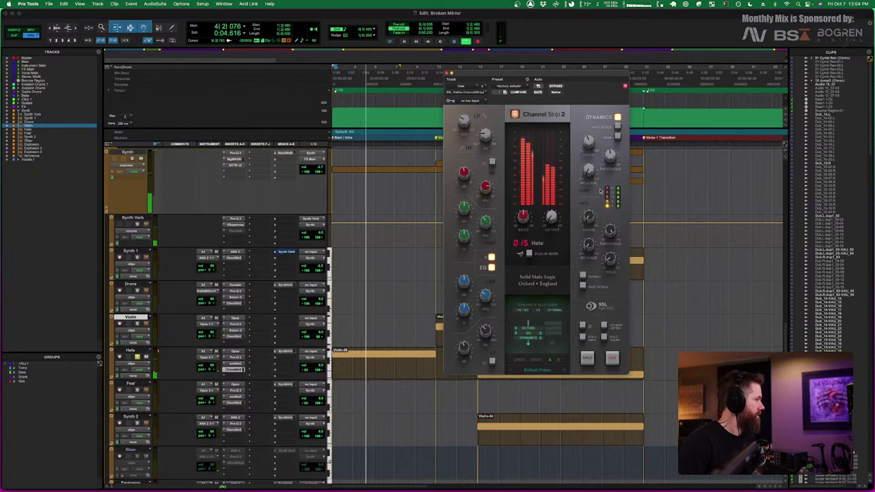
key(space)
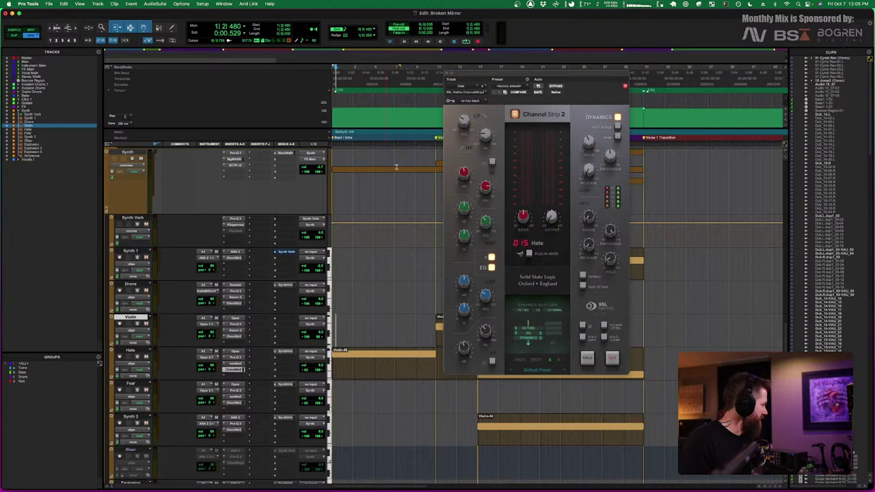
click(449, 76)
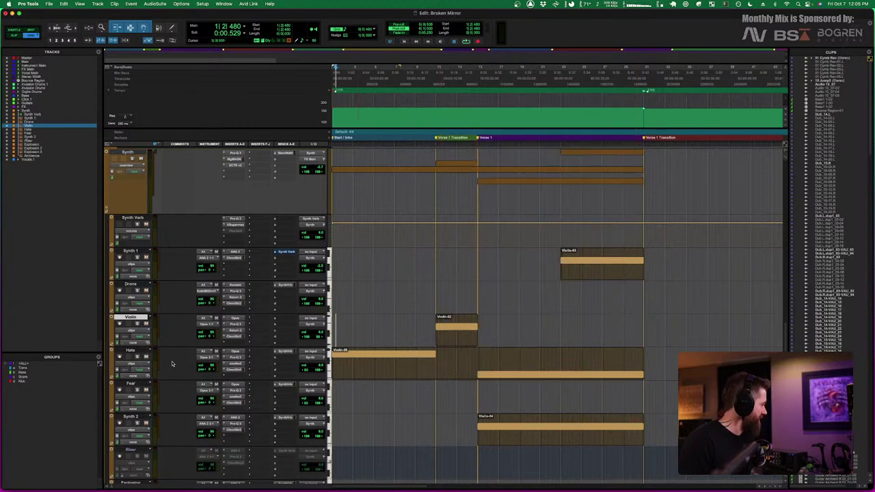
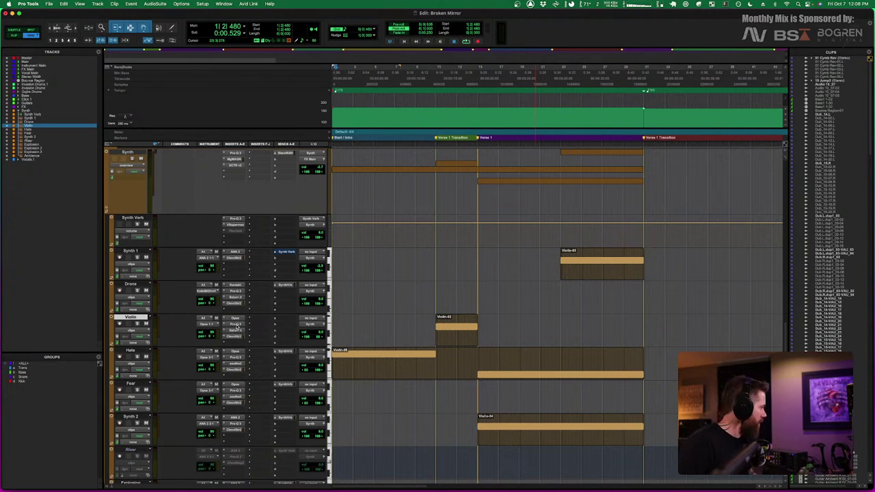
Check the Pro-Q 3, Saturn 2 and Channel Strip 2 settings on the Violin track
click(234, 324)
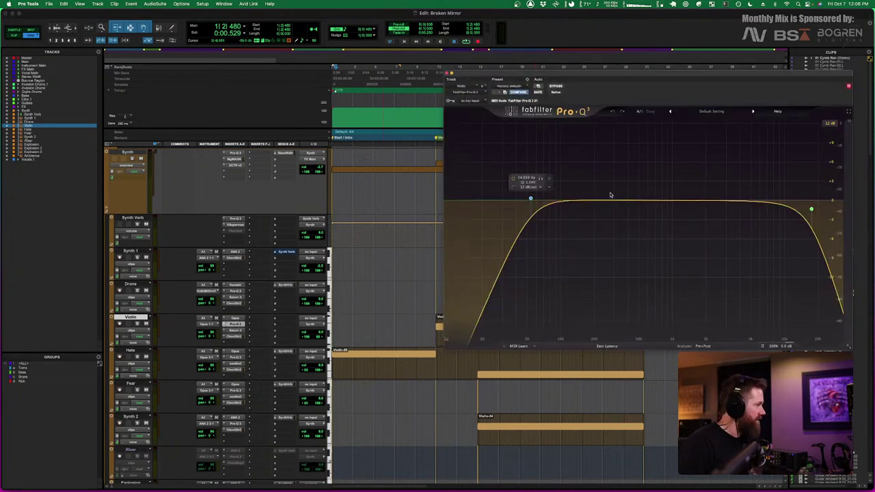
click(448, 73)
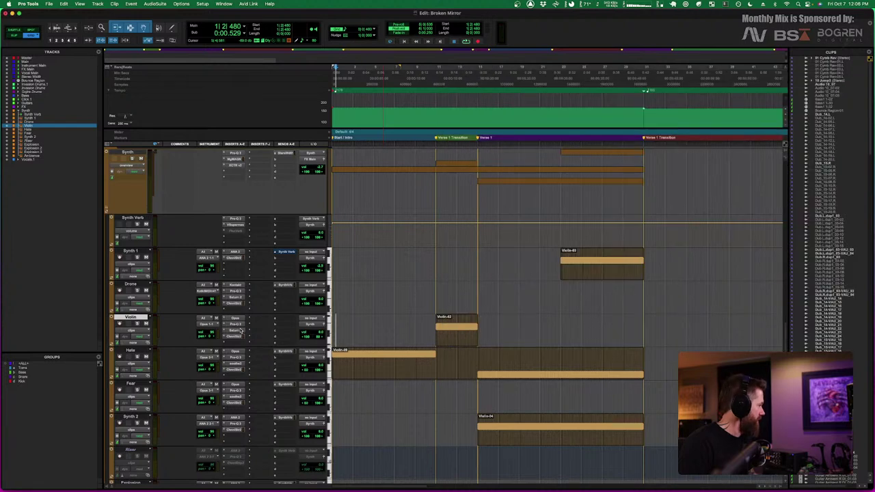
click(239, 331)
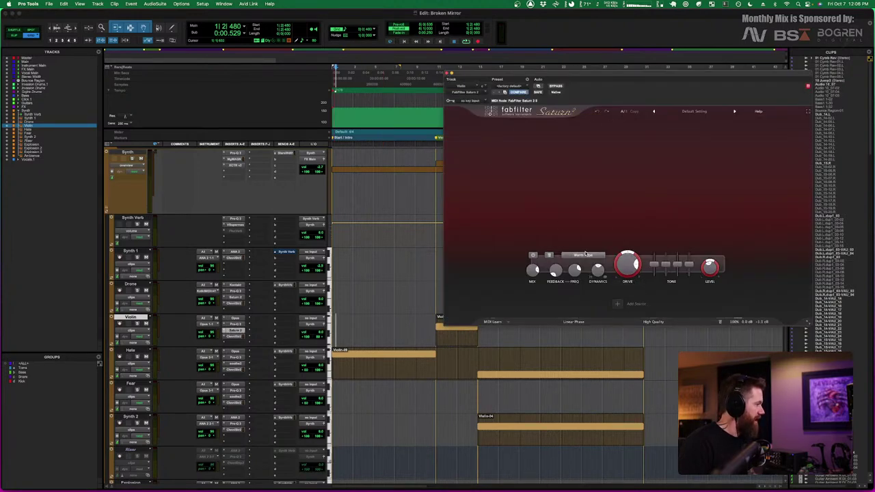
click(449, 73)
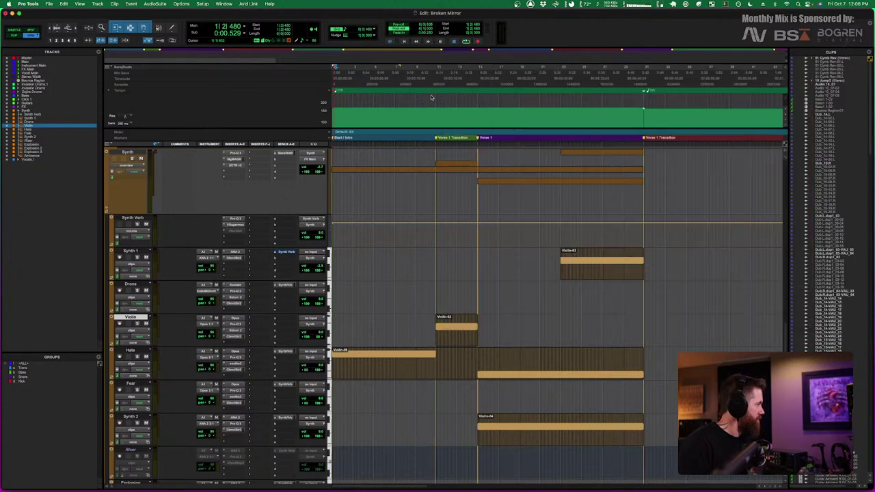
click(232, 336)
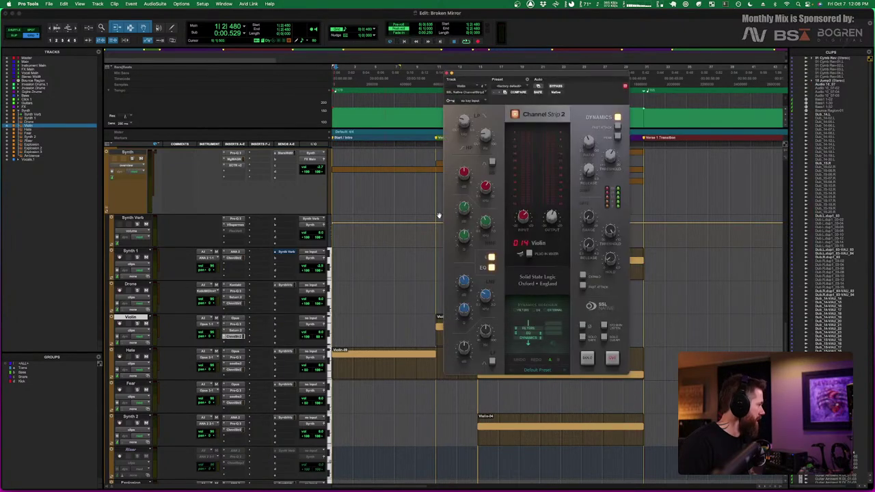
click(448, 73)
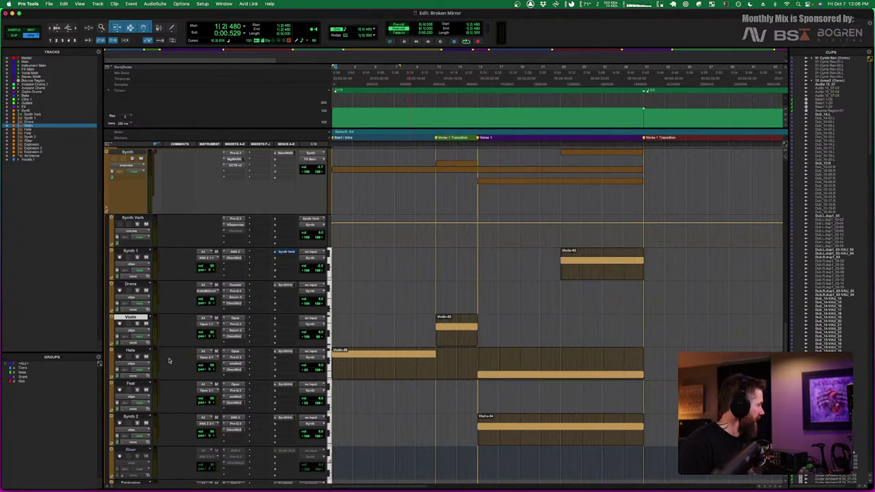
Solo the Violin track and audition it from the Verse 1 Transition at 11|1|480
click(436, 291)
click(137, 324)
key(space)
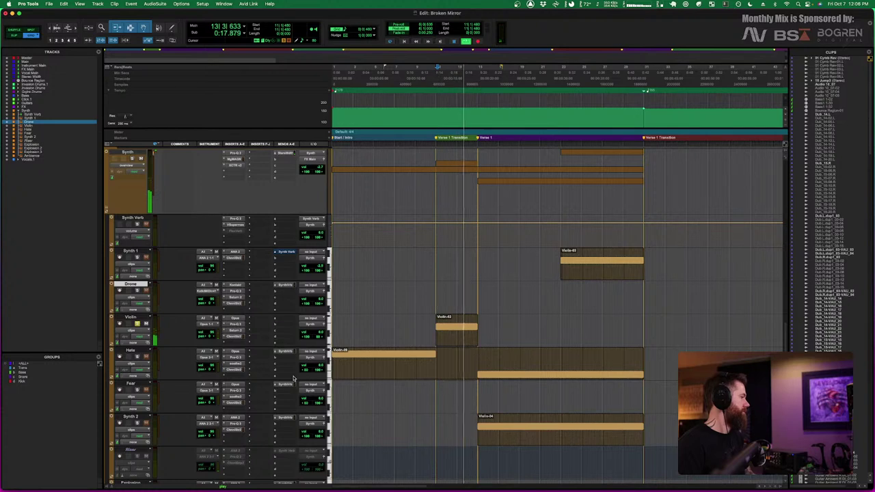
key(space)
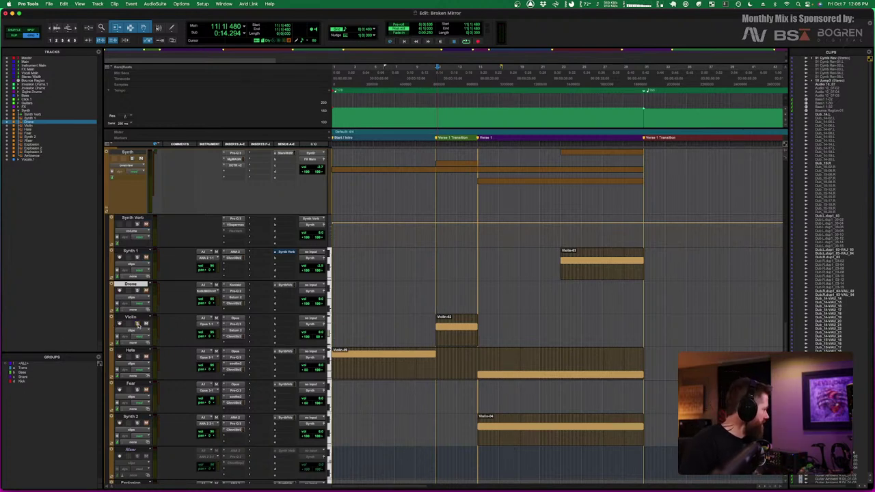
Solo the Drone track instead of Violin and audition it from 47|4|000, just before the Verse 1 Bridge
click(138, 291)
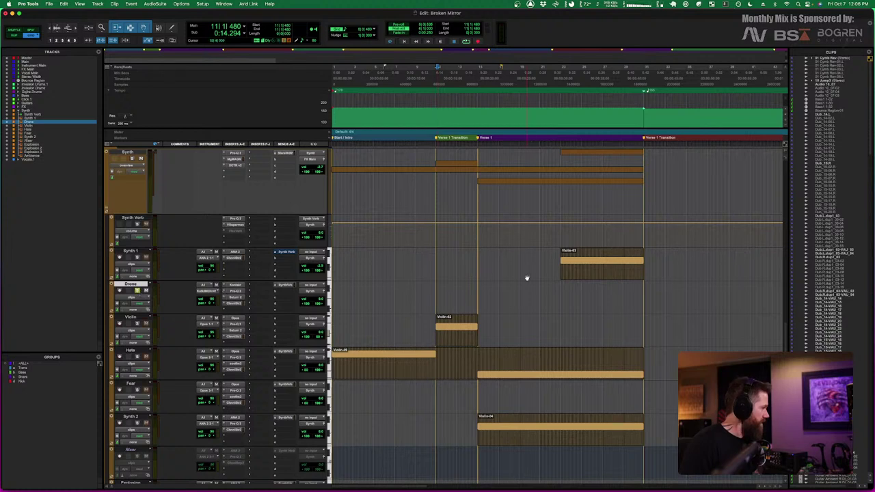
scroll(533, 279, right, 5)
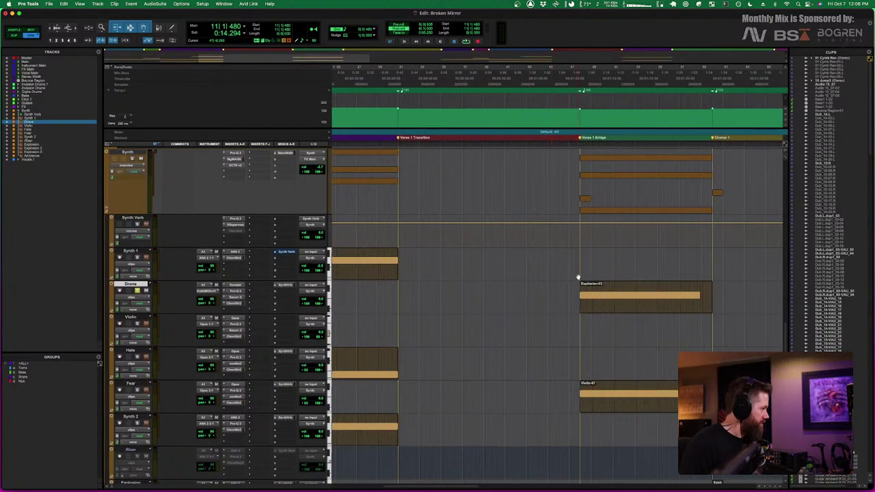
click(576, 292)
key(space)
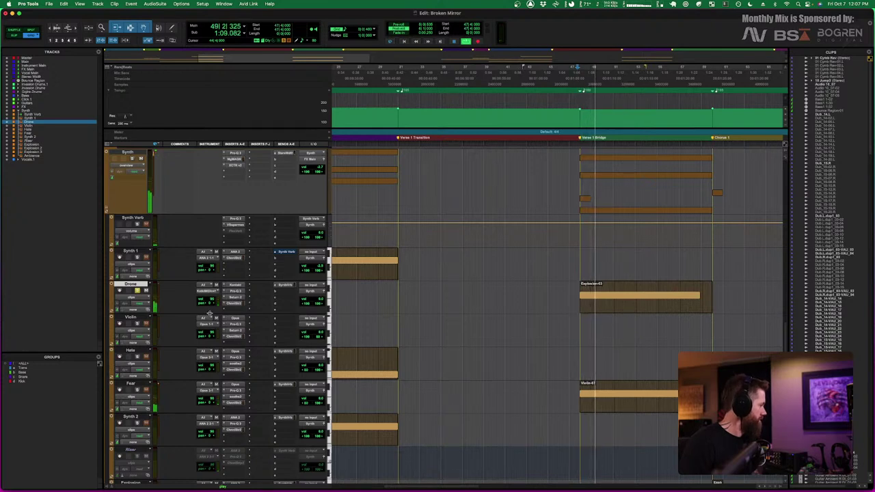
key(space)
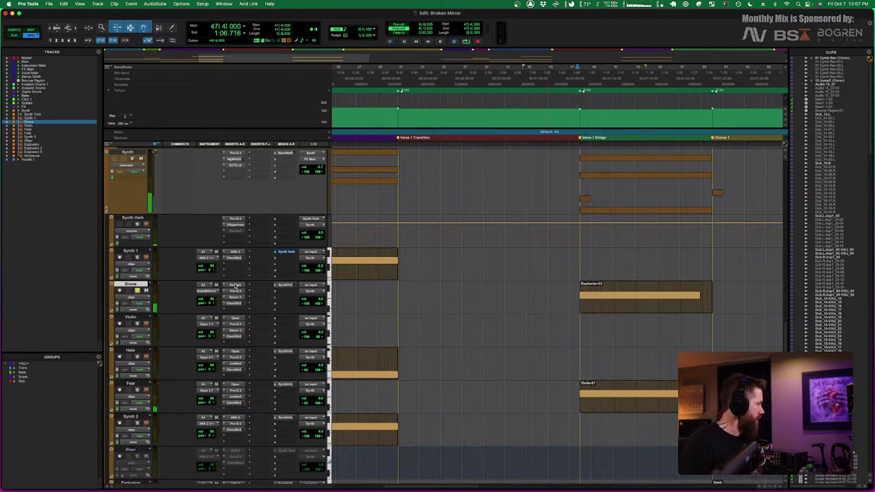
Check the Drone track's Kontakt instrument Ethereal Earth, its Pro-Q 3 filter and the Broken Tube band in Saturn 2
click(234, 285)
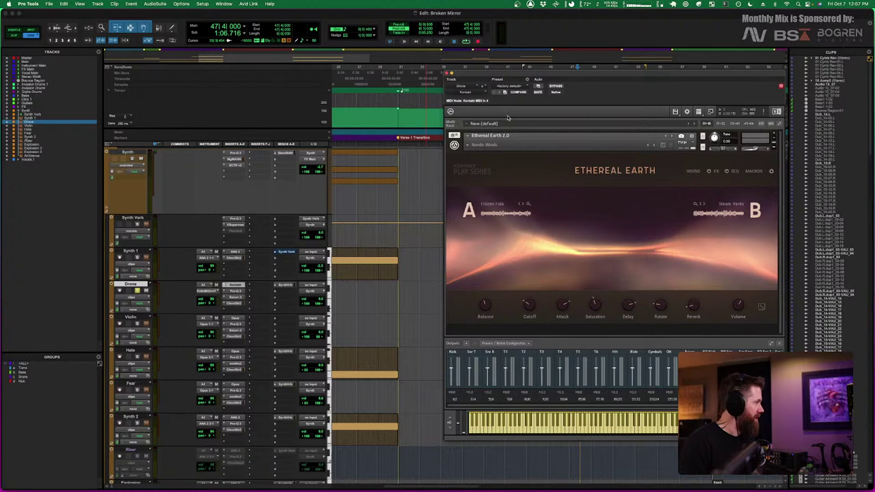
click(447, 72)
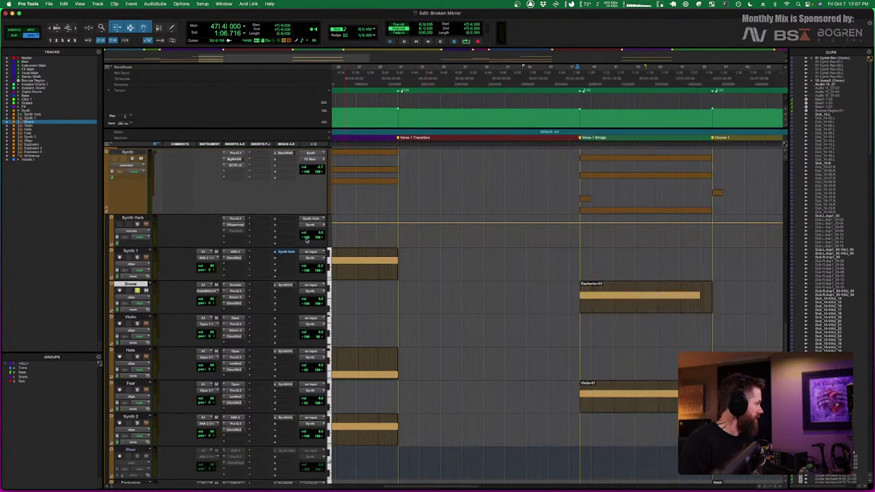
click(236, 293)
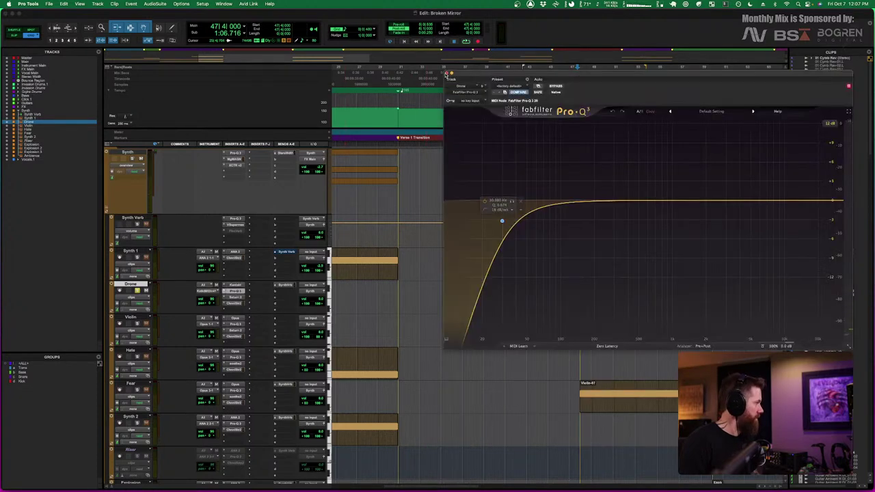
click(448, 73)
click(232, 298)
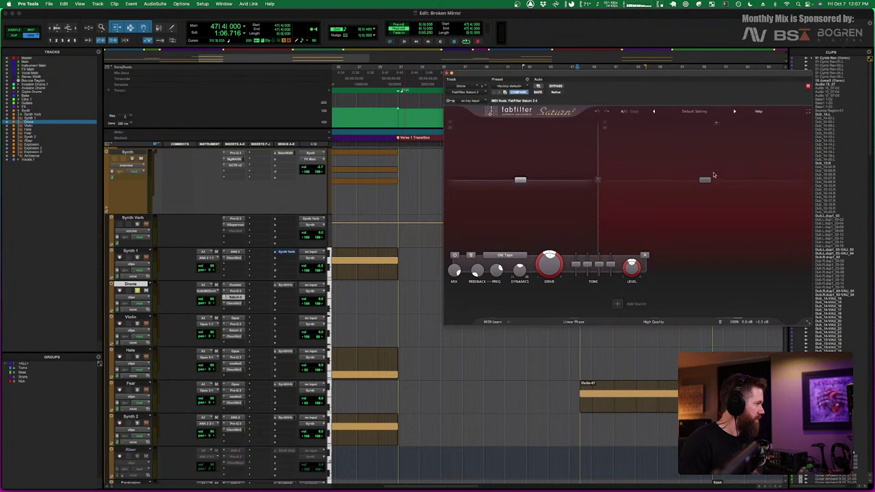
click(714, 175)
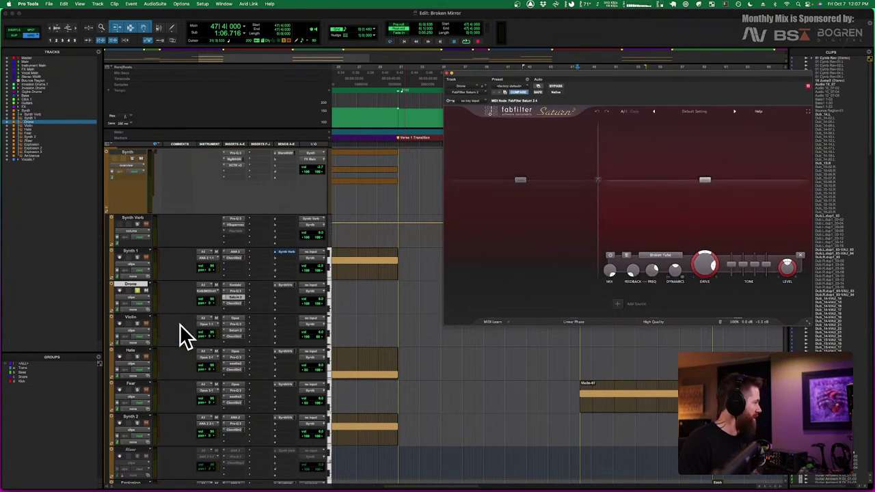
Audition Saturn 2 on the Drone track from 47|4|000, toggling its bypass during playback, and close it
key(space)
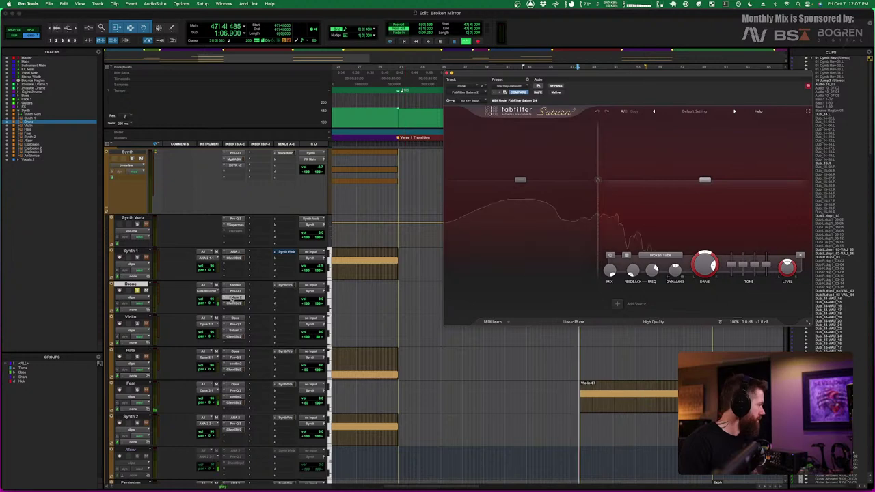
super+click(236, 298)
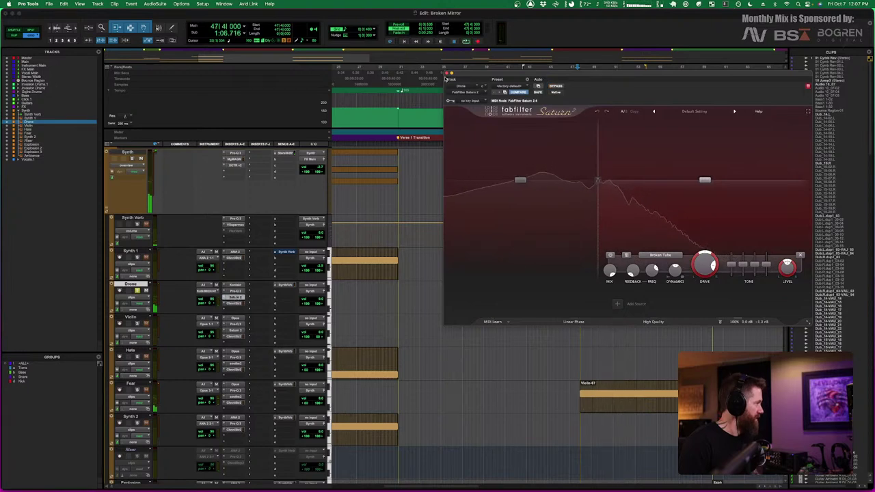
key(space)
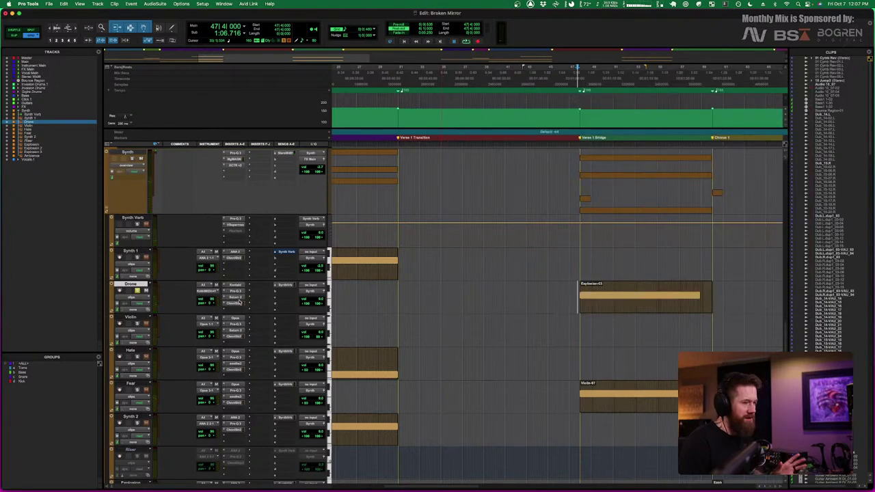
Examine the output gain and EQ settings of Channel Strip 2 on the Drone track, close it and unsolo the track
click(235, 303)
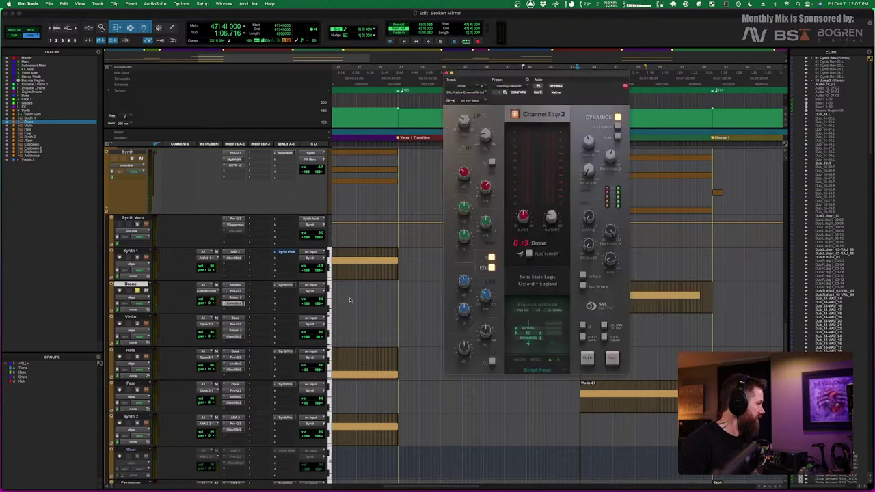
mouse_move(551, 218)
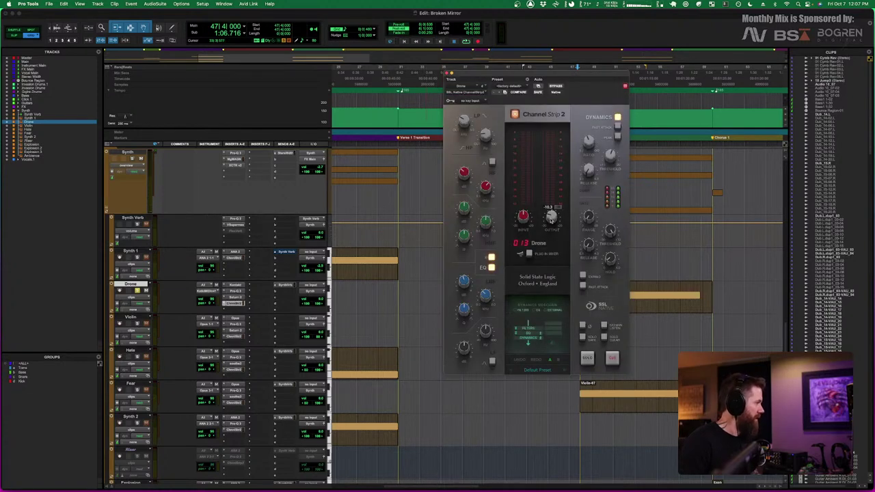
mouse_move(465, 175)
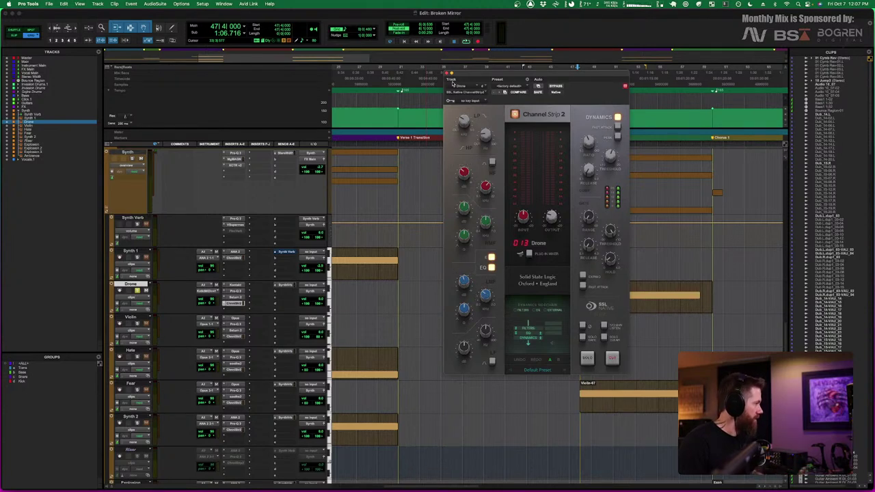
click(447, 73)
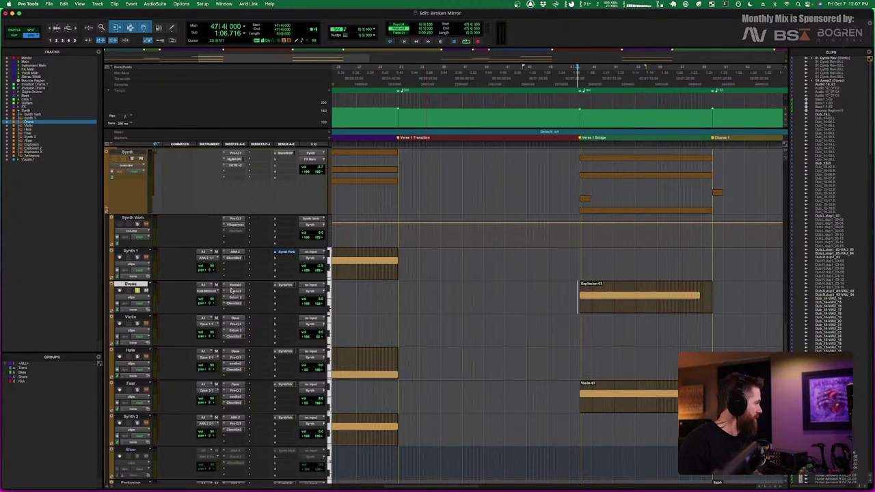
click(137, 291)
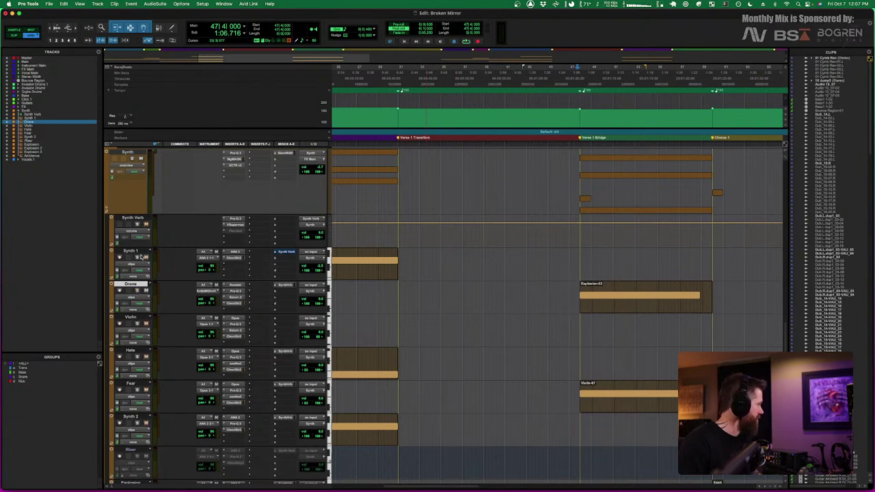
Check Synth 1's ANA 2 patch and audition the soloed track from around bar 22 with its Channel Strip 2 open
click(145, 251)
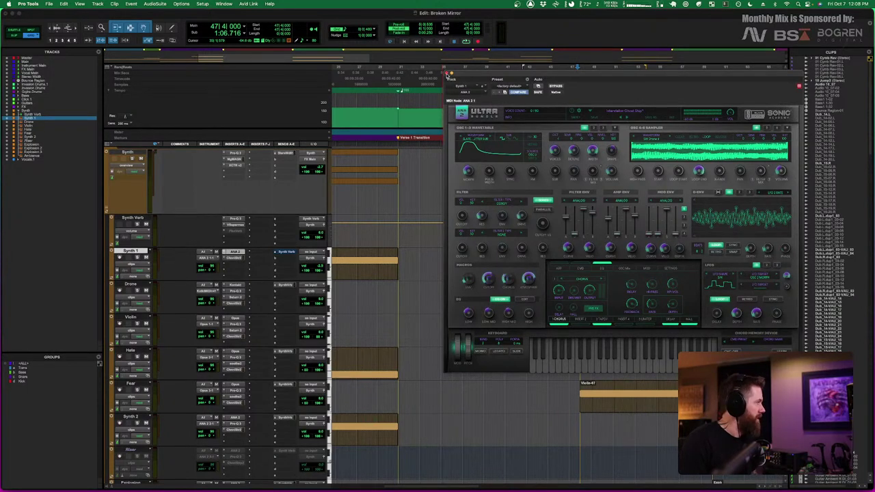
click(448, 73)
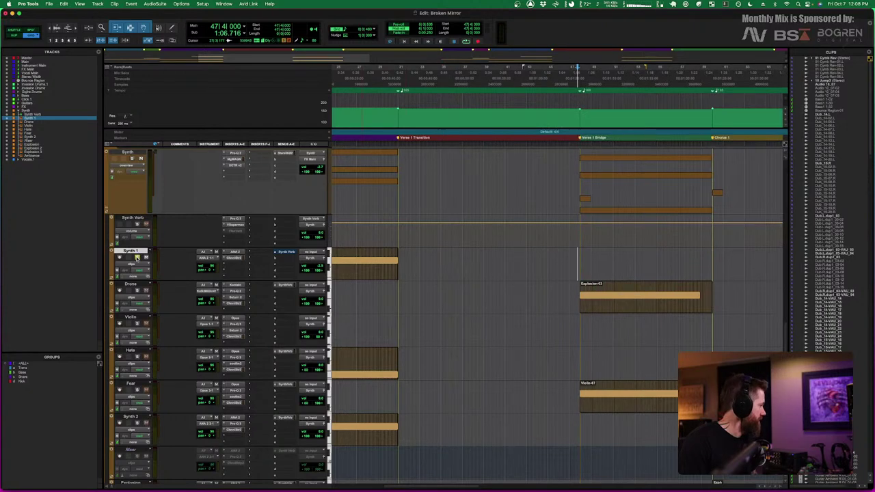
scroll(475, 258, left, 10)
click(522, 257)
click(234, 258)
key(space)
drag(545, 73, 738, 79)
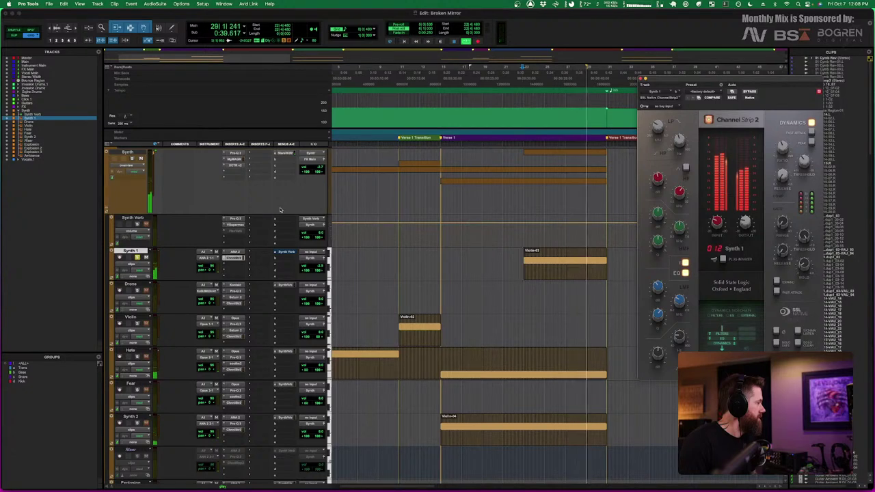
click(519, 241)
key(space)
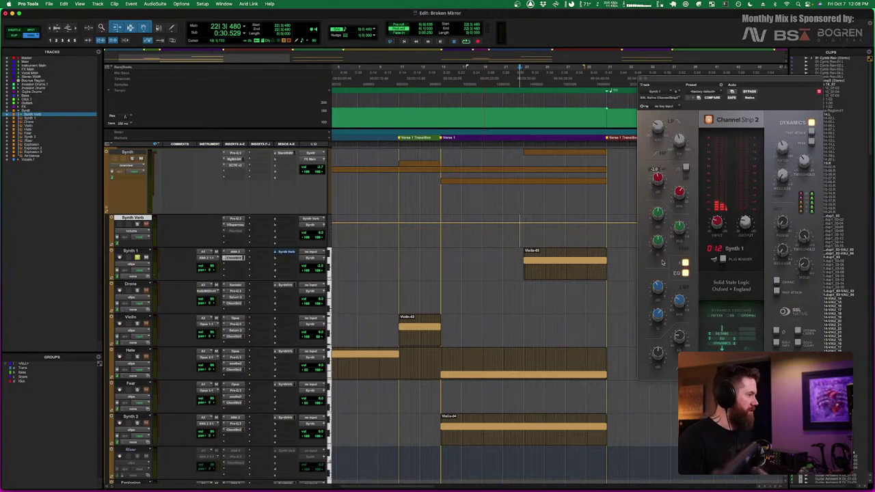
Examine the EQ, filter, dynamics and input and output gain settings of Channel Strip 2 on Synth 1 and close it
mouse_move(658, 286)
mouse_move(678, 139)
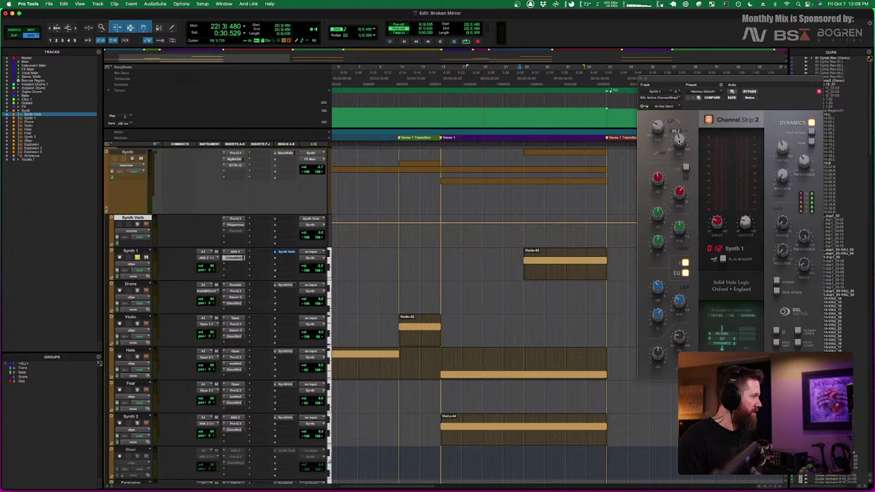
mouse_move(666, 179)
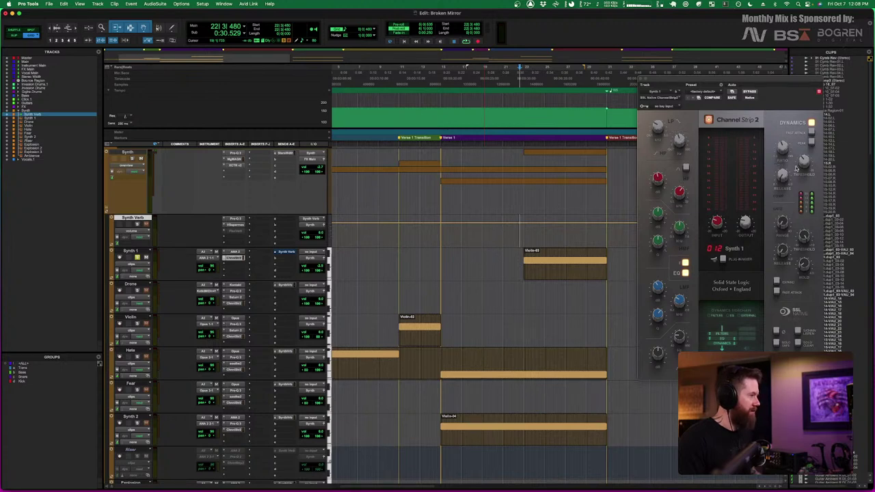
mouse_move(745, 230)
mouse_move(717, 222)
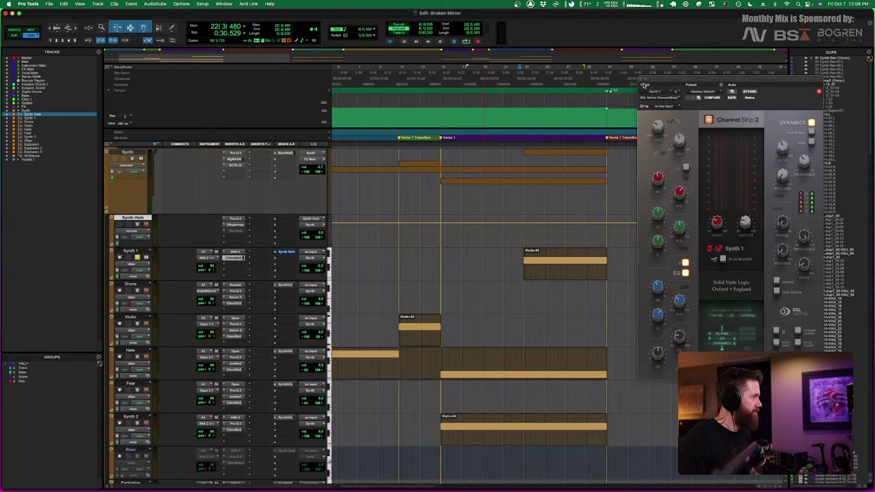
click(642, 83)
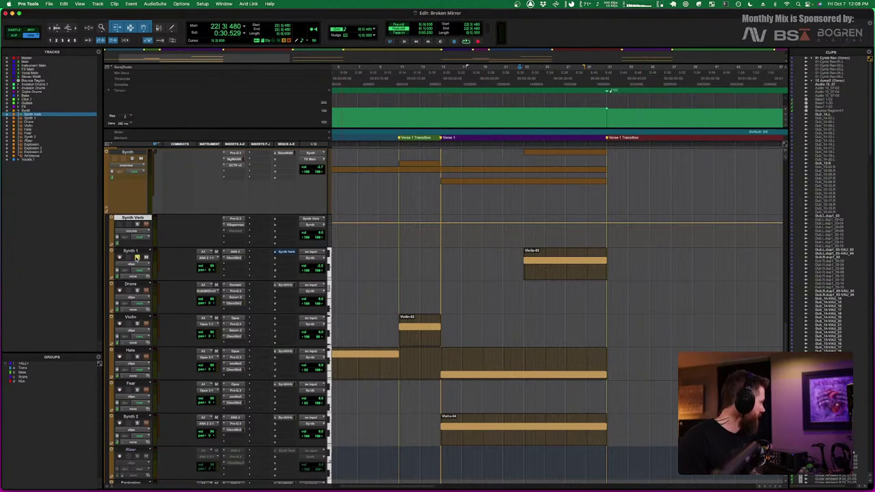
Examine the ValhallaSupermassive settings and the low and high cut filters of Pro-Q 3 on the Synth Verb track, closing both plug-ins
click(137, 257)
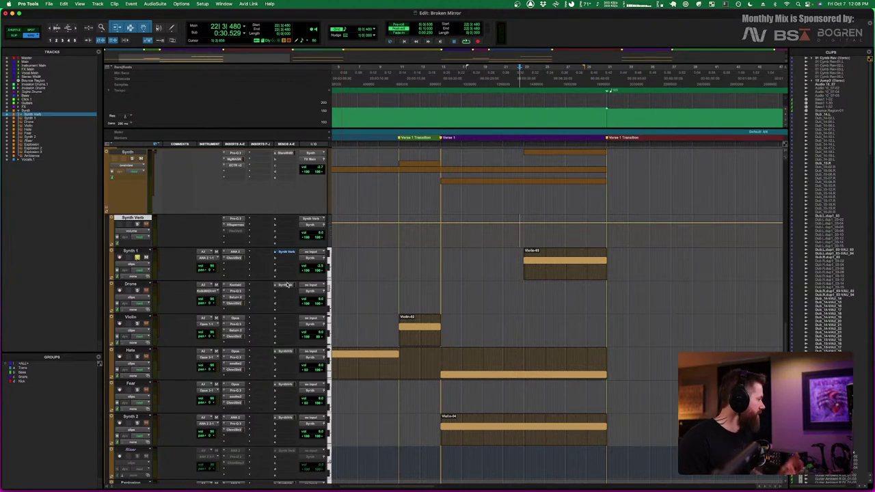
click(236, 226)
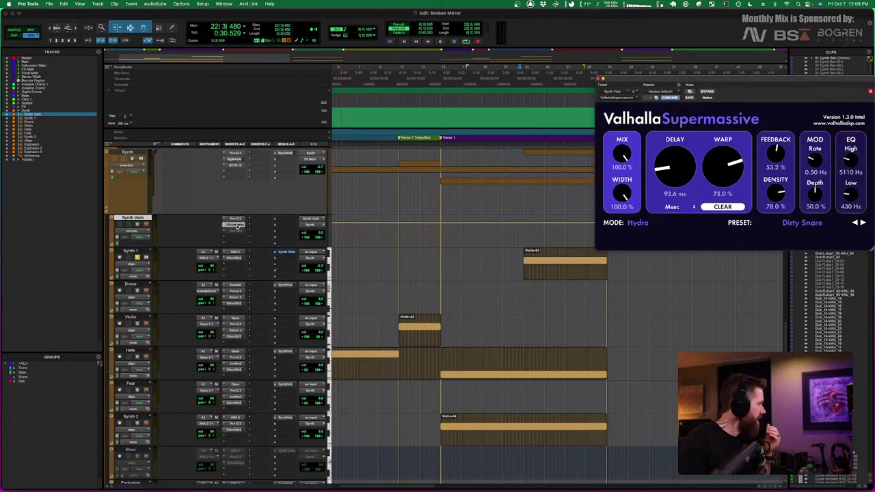
click(234, 219)
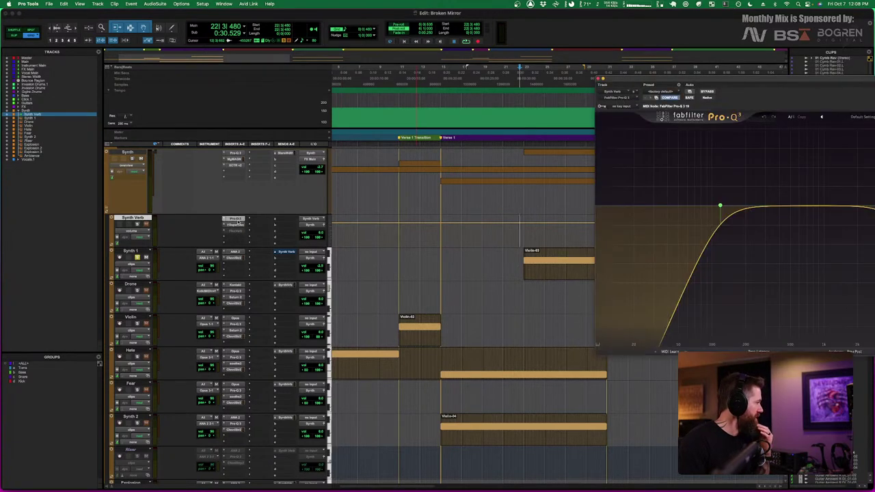
drag(719, 79, 505, 81)
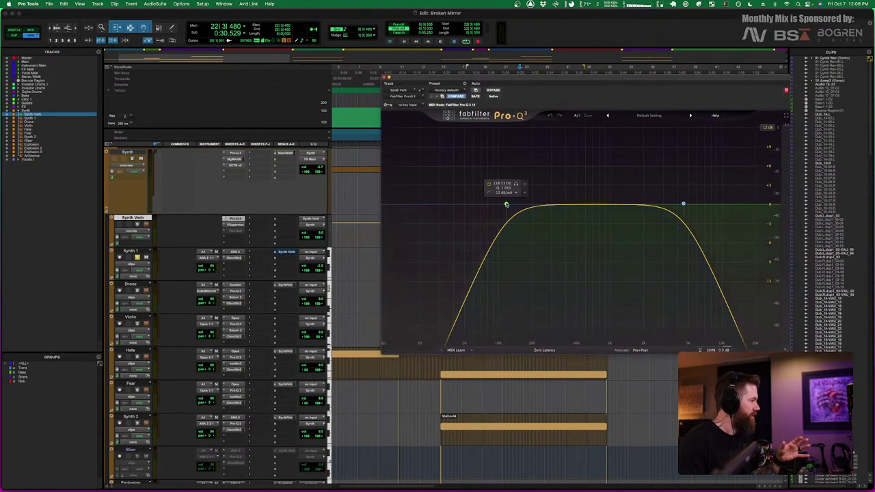
click(507, 204)
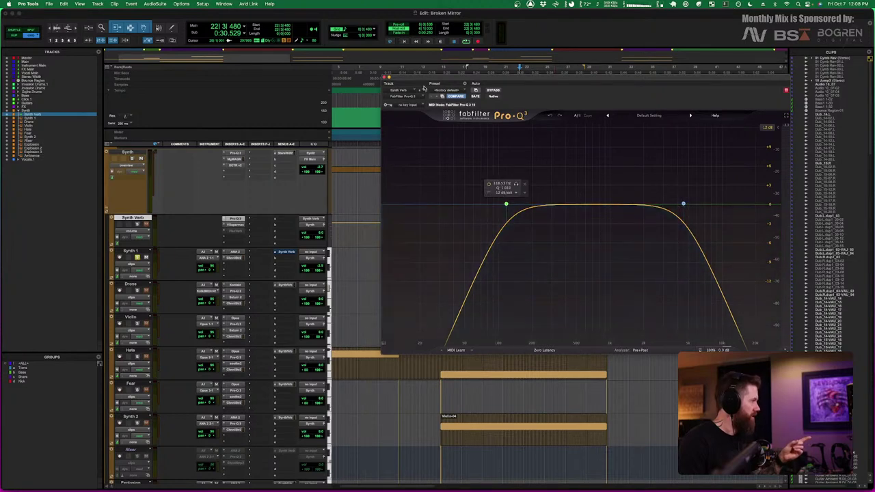
click(386, 77)
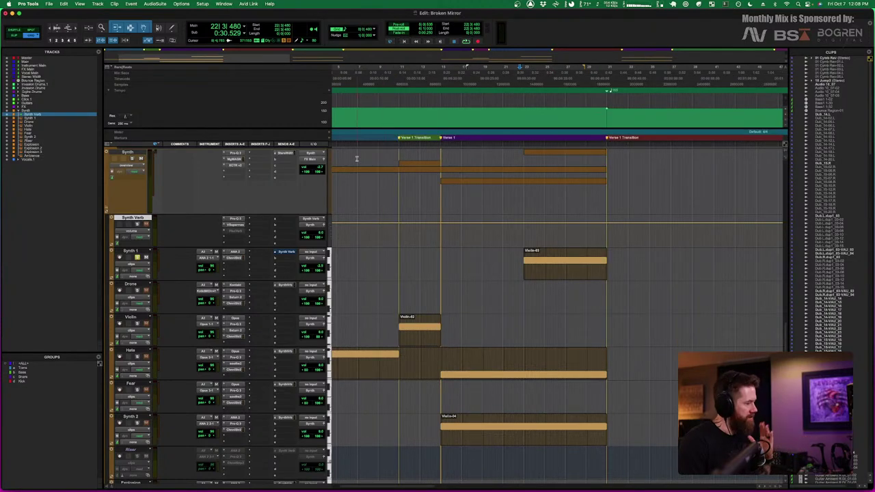
click(235, 224)
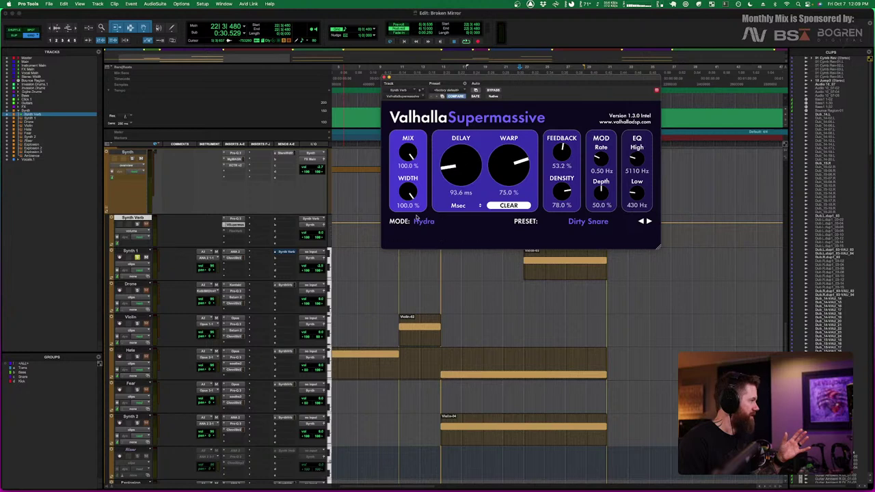
click(386, 77)
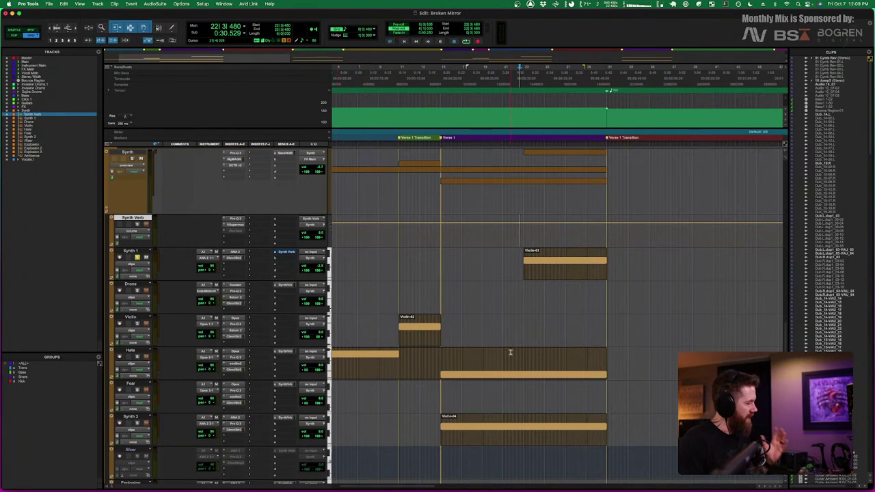
Check the Synth Verb sends on the Hate, Fear and Drone tracks and close the send window
click(285, 351)
click(286, 385)
click(285, 284)
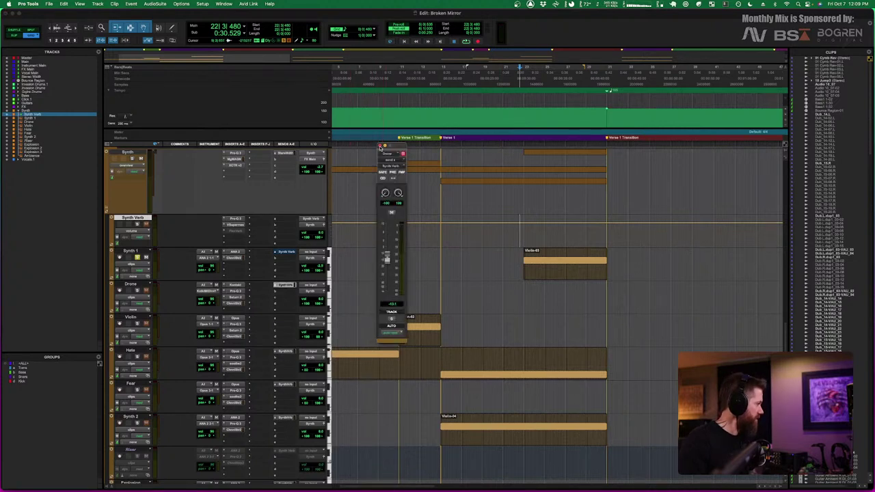
click(380, 146)
click(284, 252)
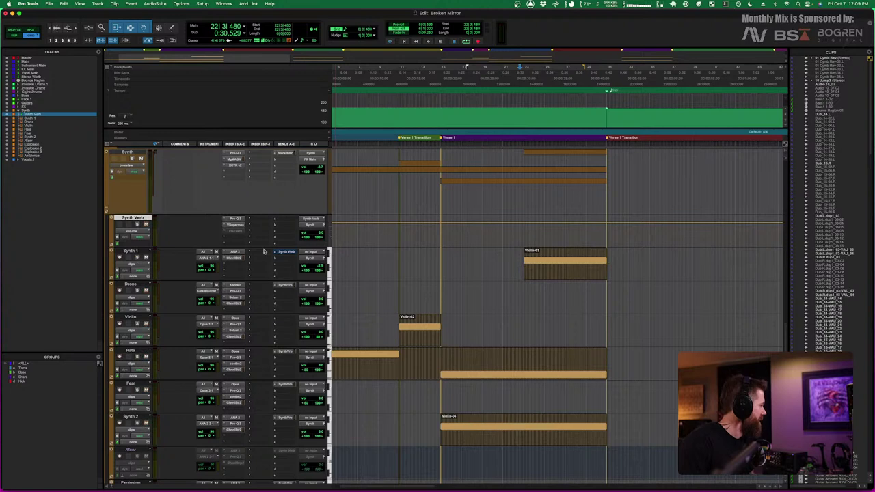
Place the edit cursor at 47|4|480, at the start of the Fear track's Verse 1 Bridge clip, and solo the track
scroll(266, 250, down, 4)
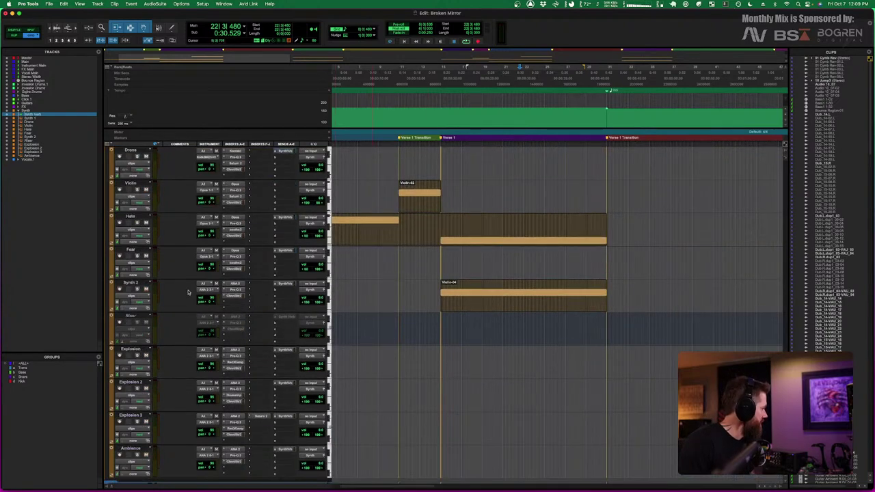
scroll(476, 282, left, 3)
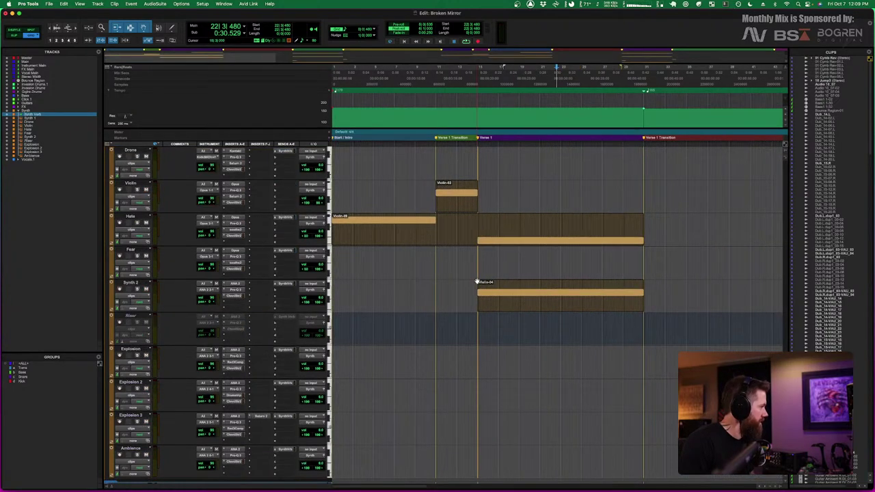
scroll(476, 282, up, 3)
scroll(476, 281, down, 1)
scroll(476, 281, right, 10)
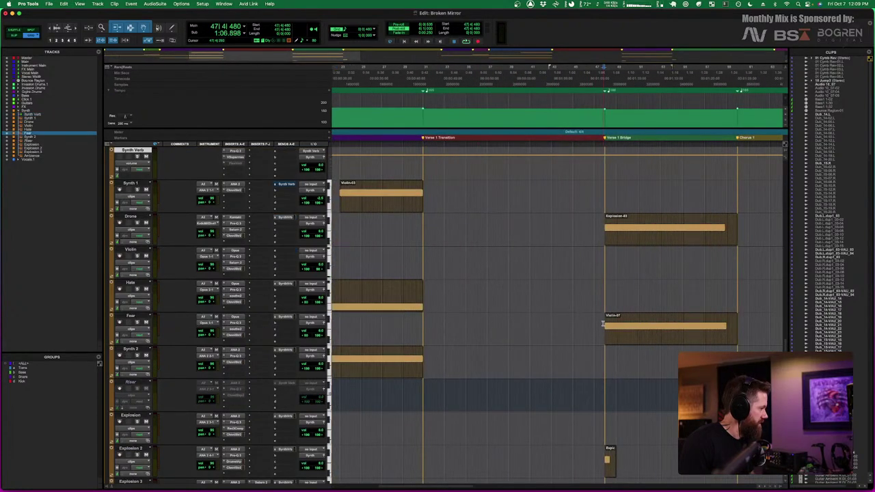
click(122, 319)
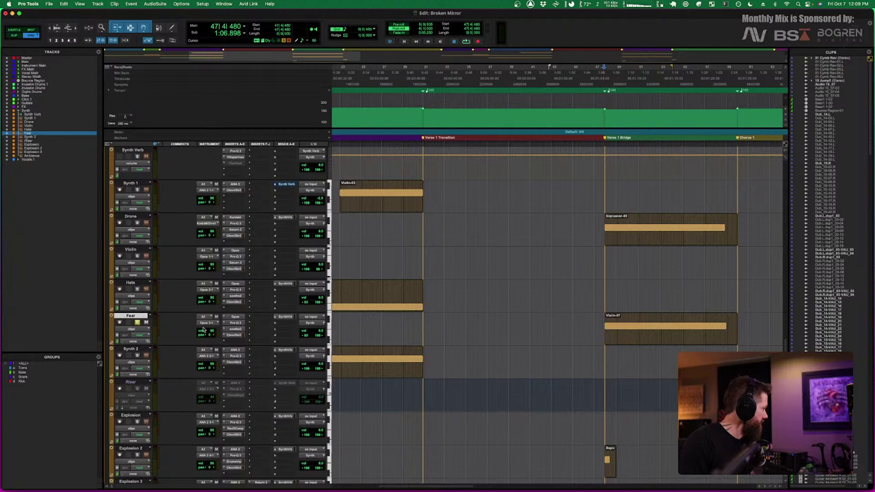
Check the Opus patch and Pro-Q 3 filters on the Fear track, auditioning it from 47|4|480
key(alt+shift+p)
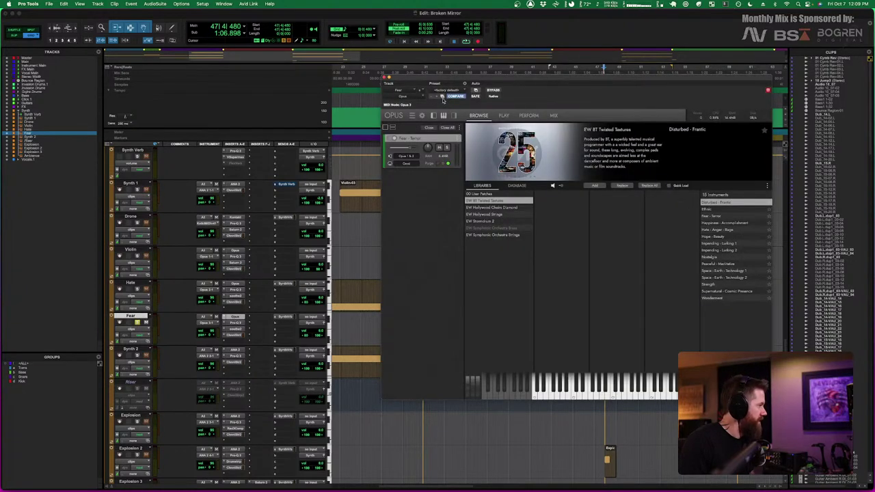
click(384, 83)
key(space)
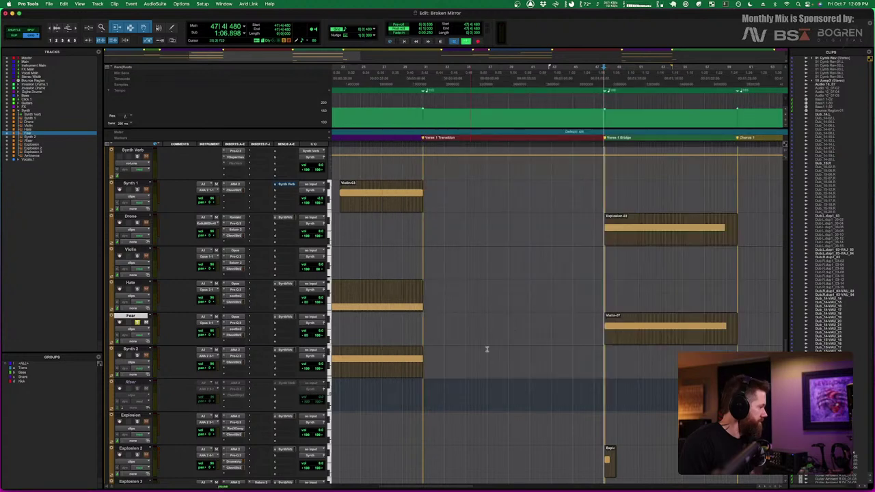
key(space)
click(234, 322)
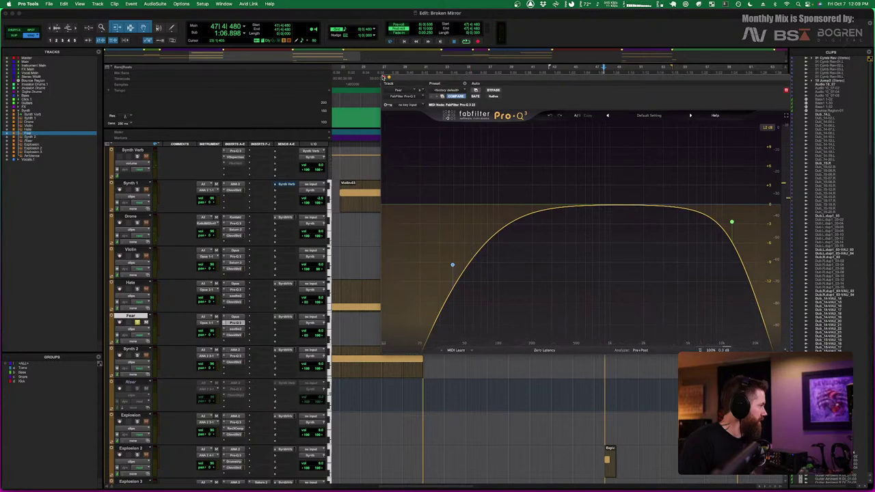
click(235, 322)
Audition the Fear track with soothe2 open, close it and check the track's Channel Strip 2 settings
click(233, 331)
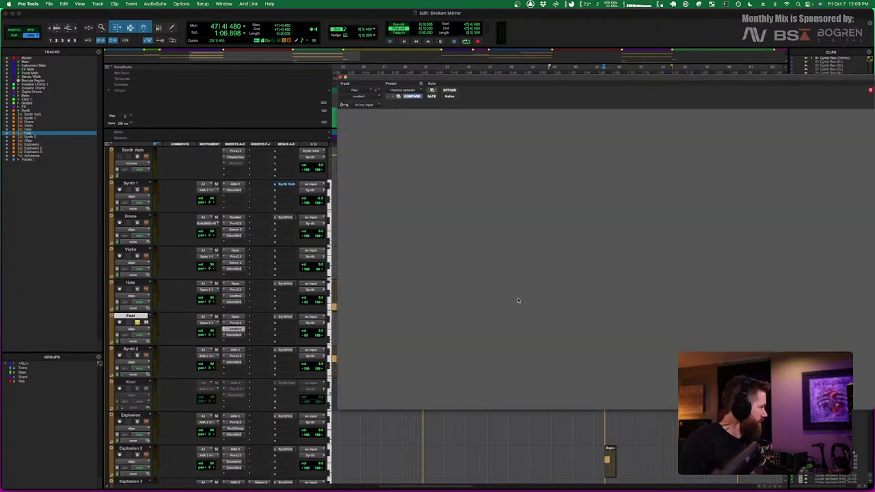
drag(634, 80, 532, 79)
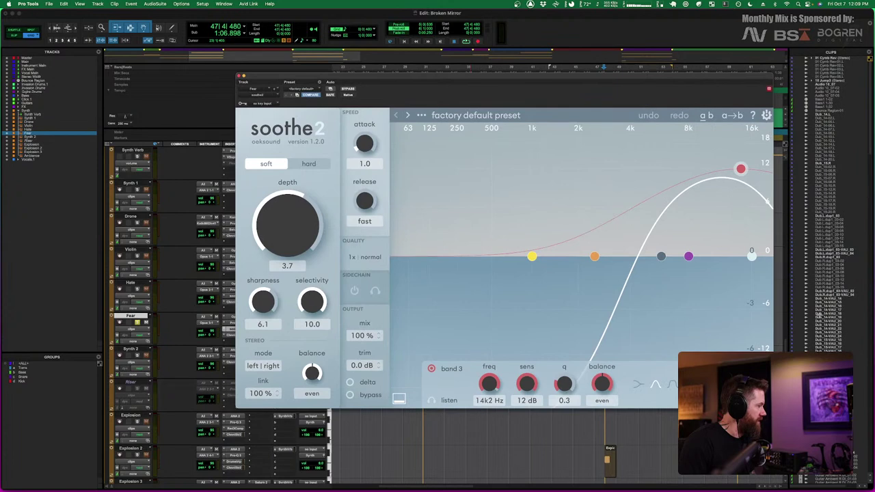
key(space)
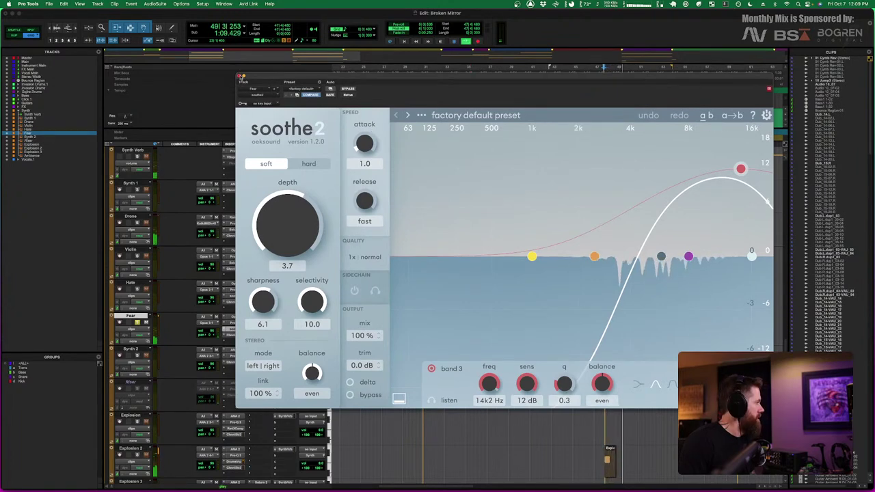
key(super+w)
key(space)
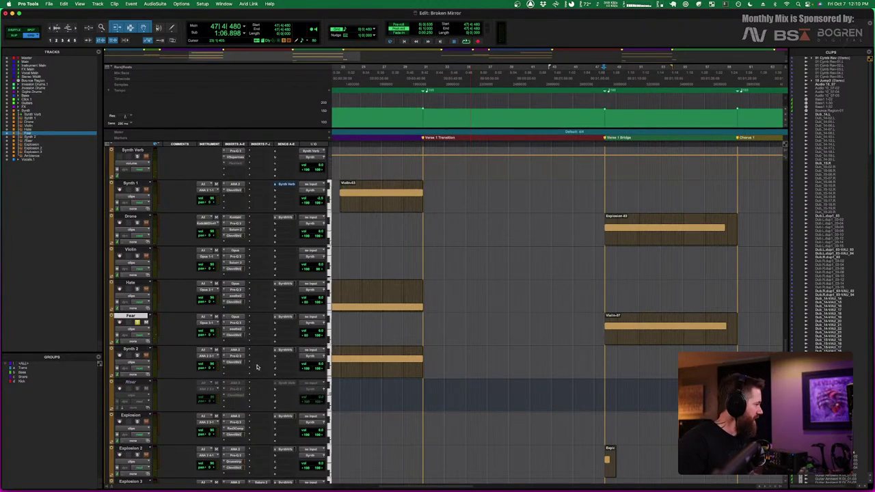
click(234, 335)
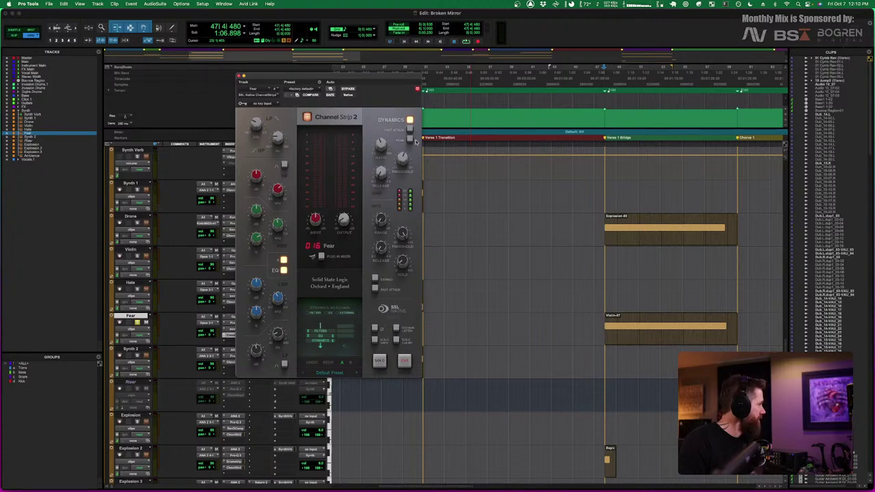
click(240, 76)
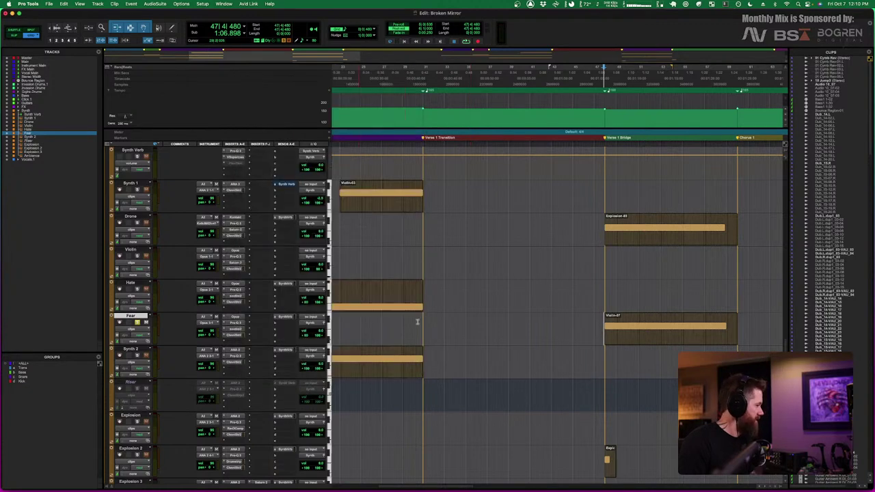
Switch the solo from Fear to Synth 2, check its ANA 2 patch and audition the track from 14|4|480
click(131, 349)
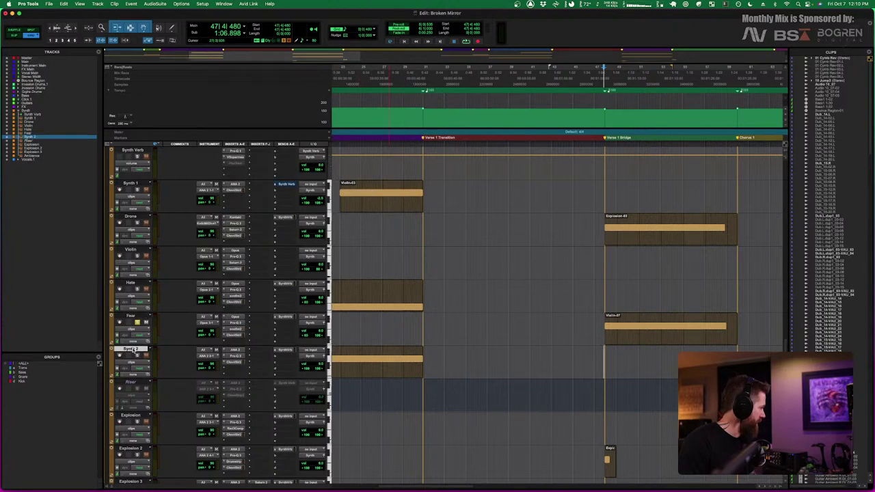
scroll(425, 368, left, 5)
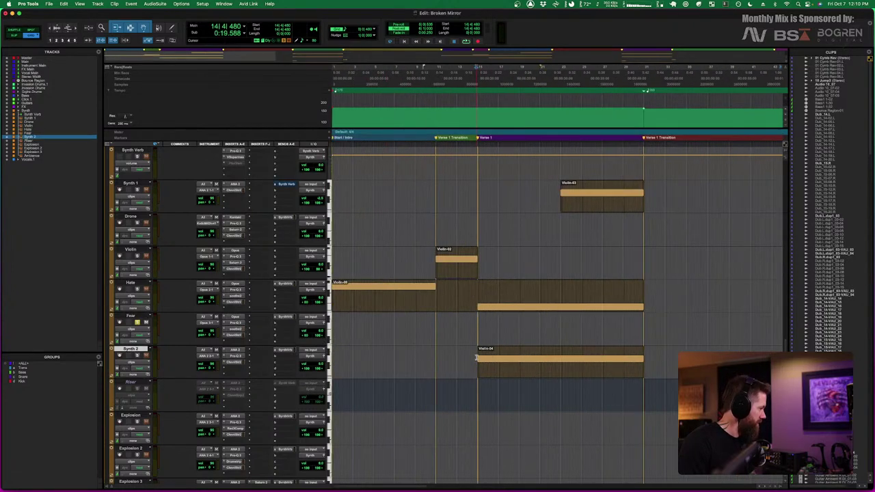
click(137, 356)
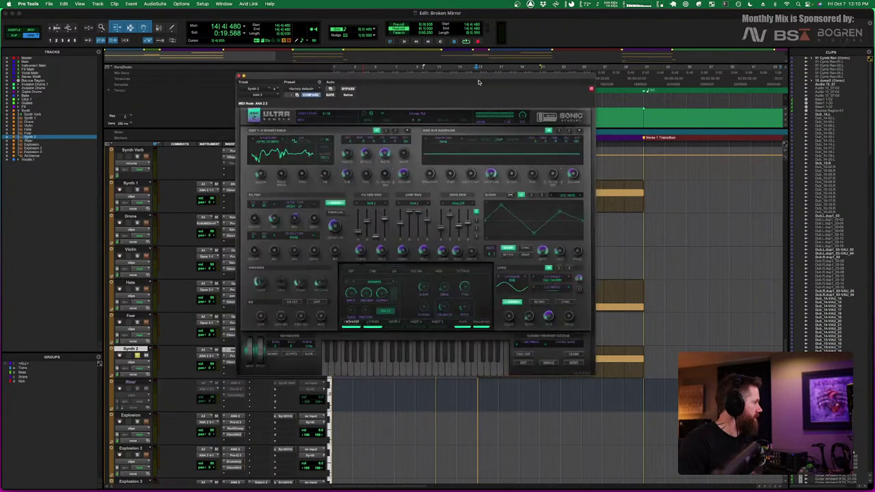
click(238, 76)
key(space)
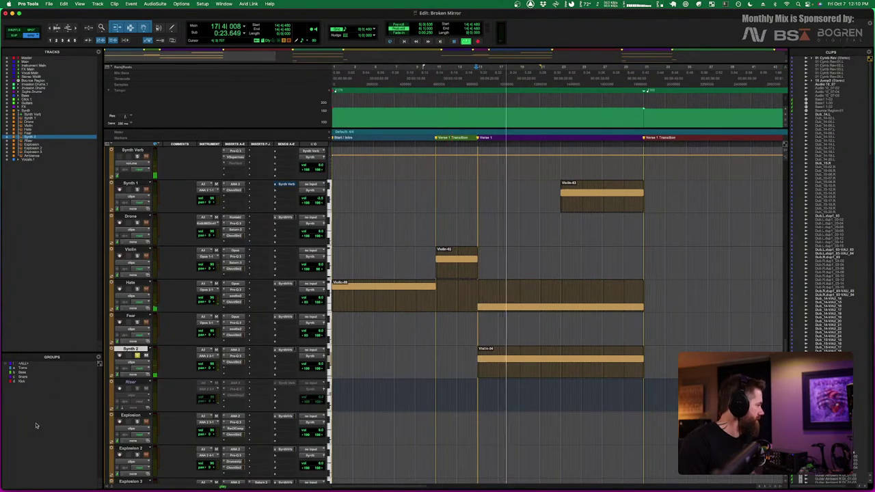
key(space)
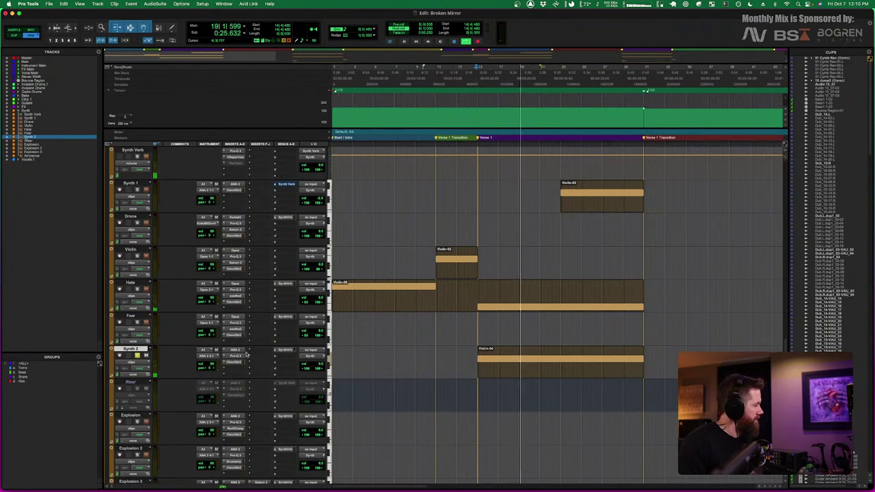
Check the Pro-Q 3 high-cut and the Channel Strip 2 filter, EQ and dynamics settings on the Synth 2 track
click(234, 356)
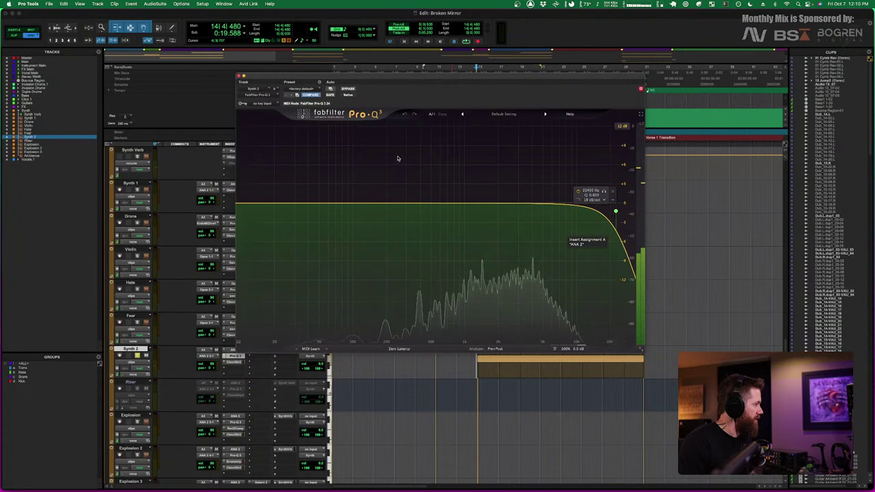
click(240, 75)
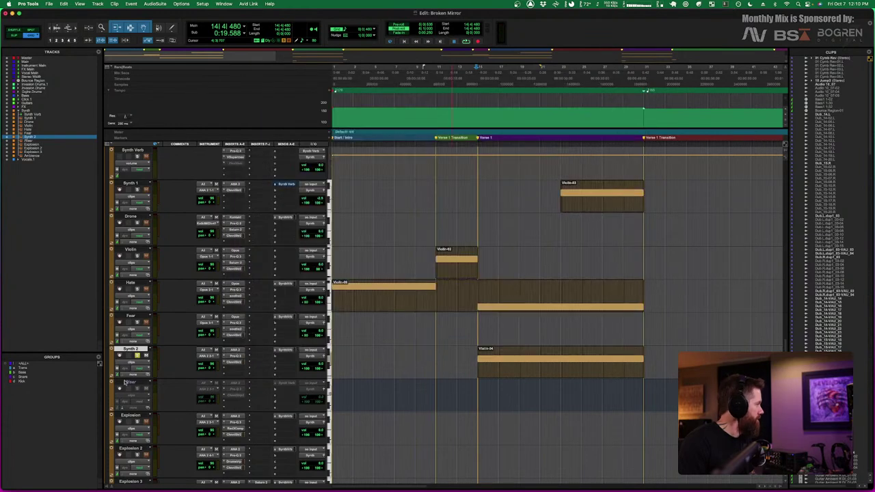
click(238, 364)
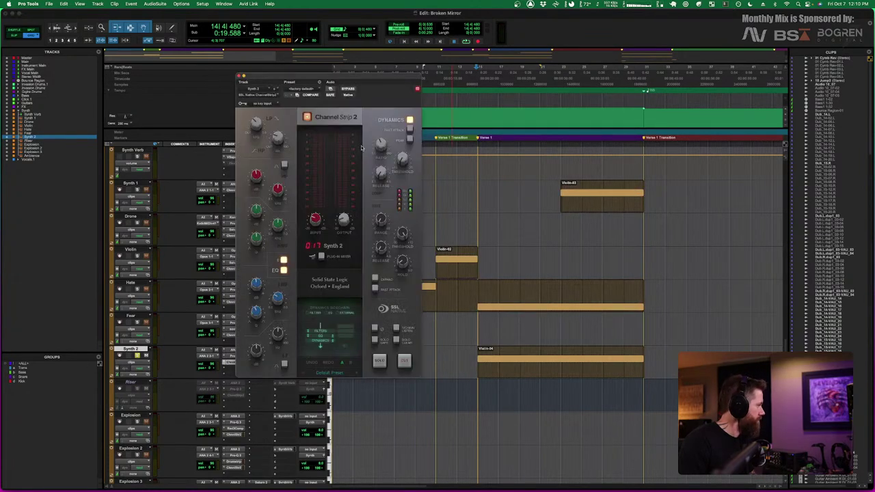
drag(348, 75, 634, 72)
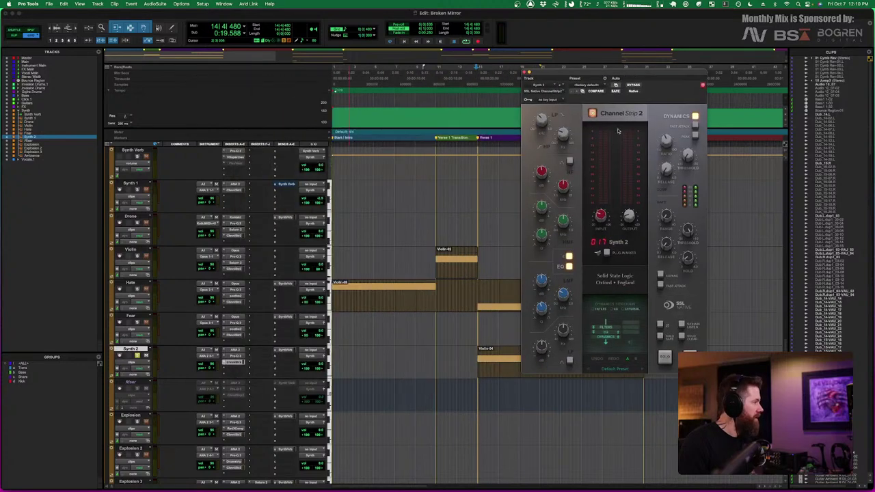
mouse_move(543, 125)
mouse_move(542, 170)
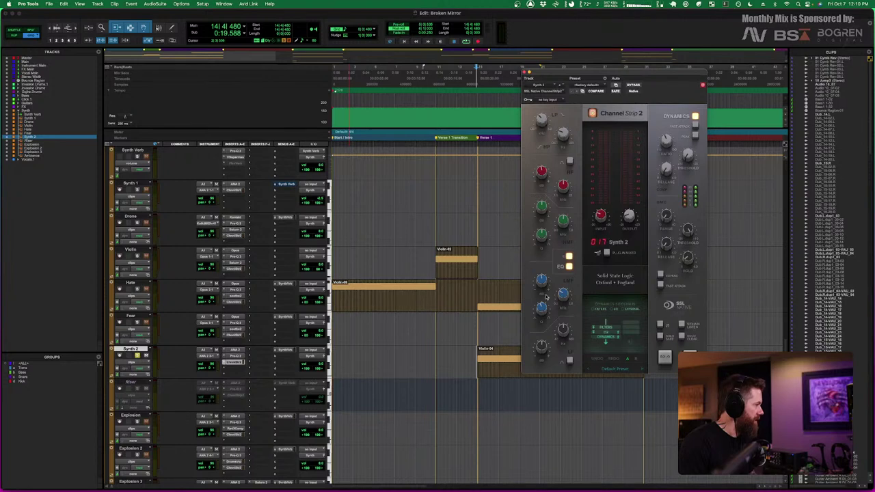
mouse_move(567, 296)
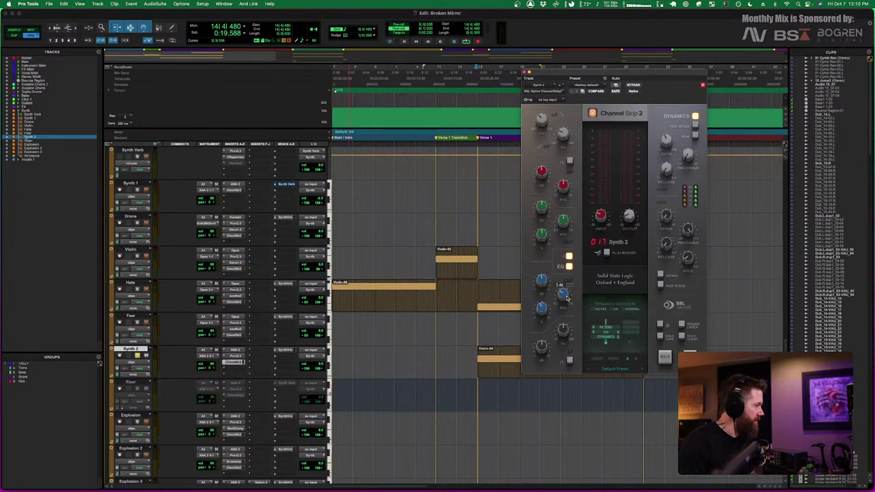
click(695, 117)
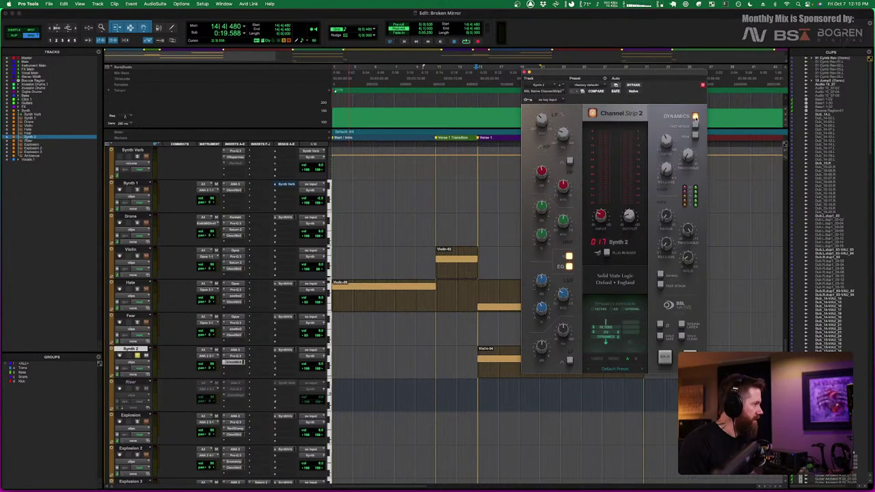
click(524, 72)
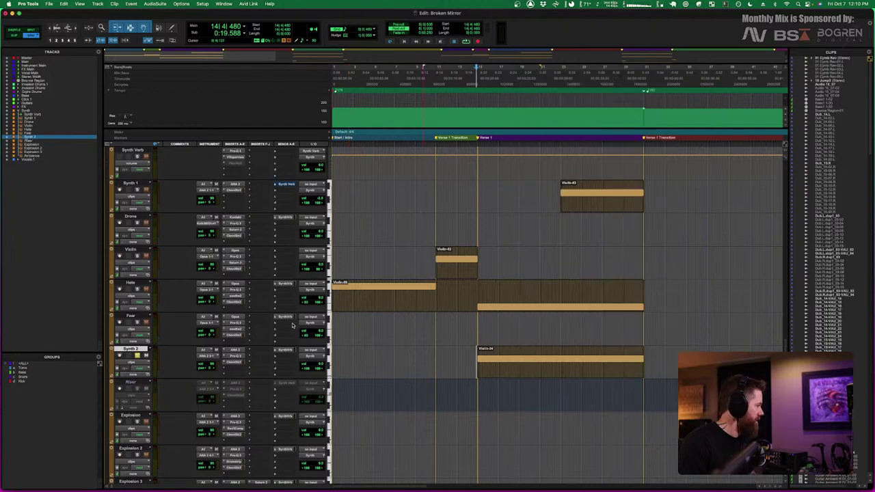
Place the edit cursor at 47|4|000, by the Explosion 2 track's Verse 1 Bridge clip, and check the track's ANA 2 patch
scroll(371, 381, down, 5)
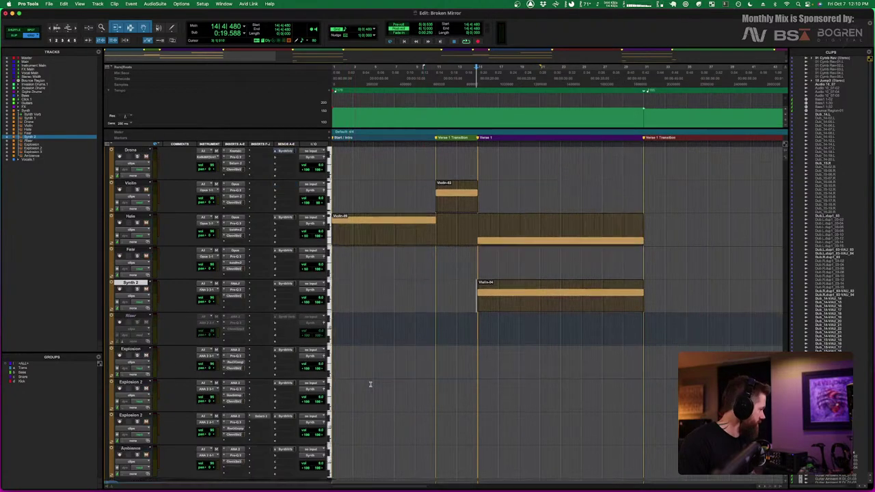
scroll(490, 345, right, 3)
scroll(490, 345, right, 5)
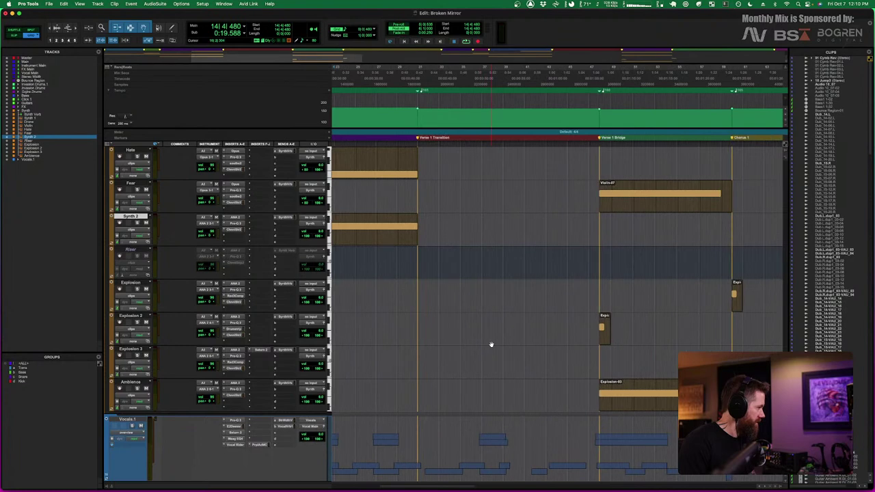
scroll(490, 345, right, 1)
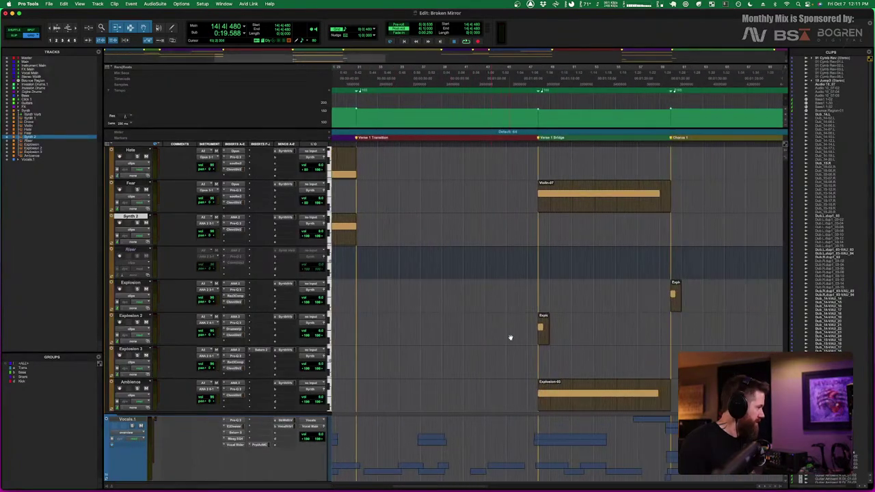
click(535, 320)
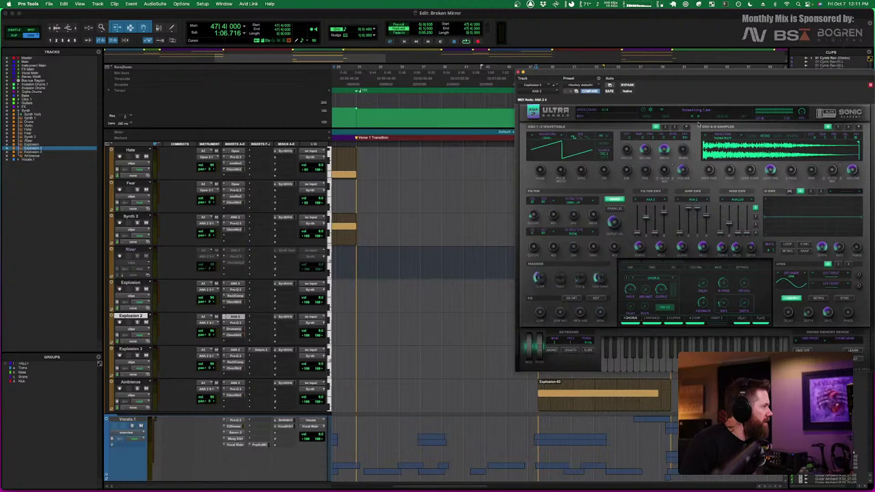
click(520, 71)
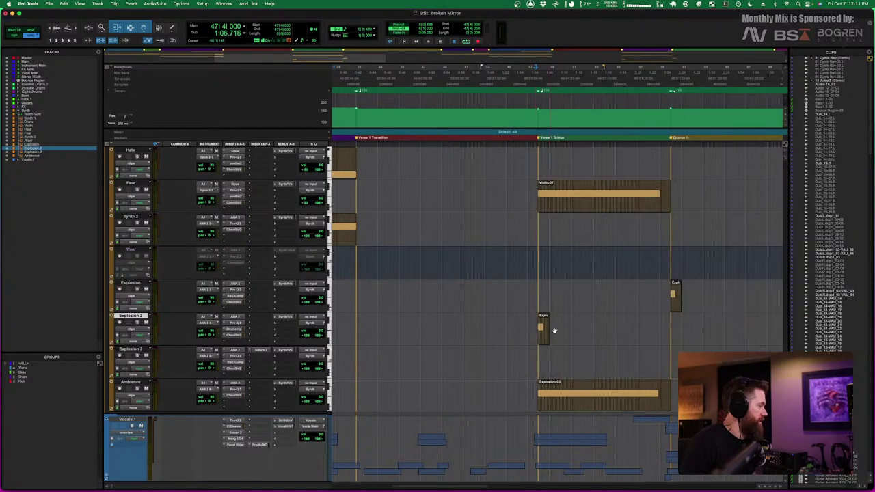
Audition Explosion 2 soloed from 47|4|000 and check its Pro-Q 3 low-cut filter
key(space)
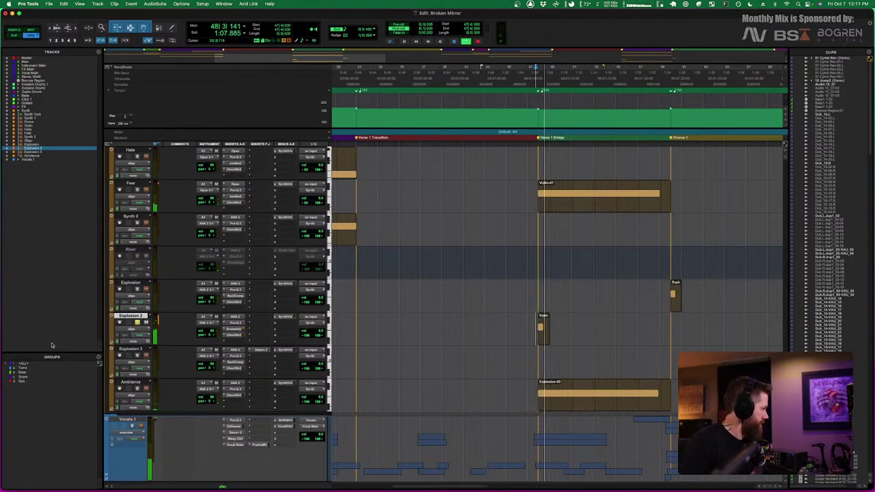
key(space)
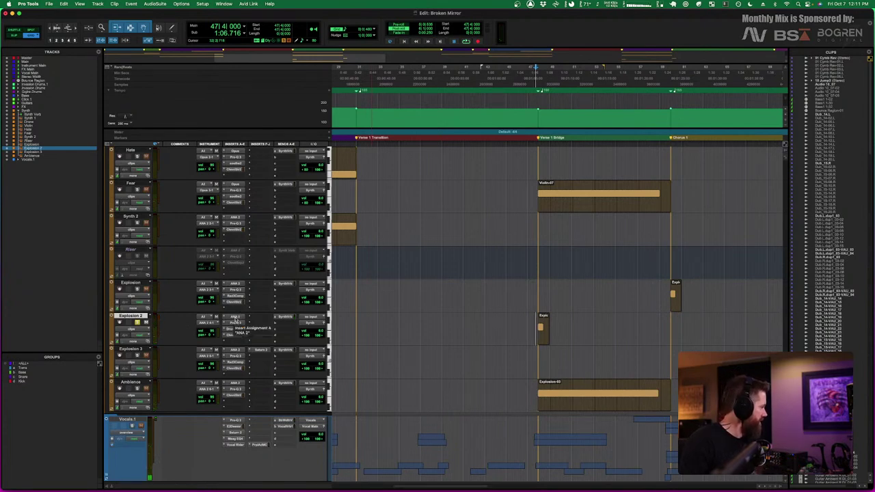
click(233, 328)
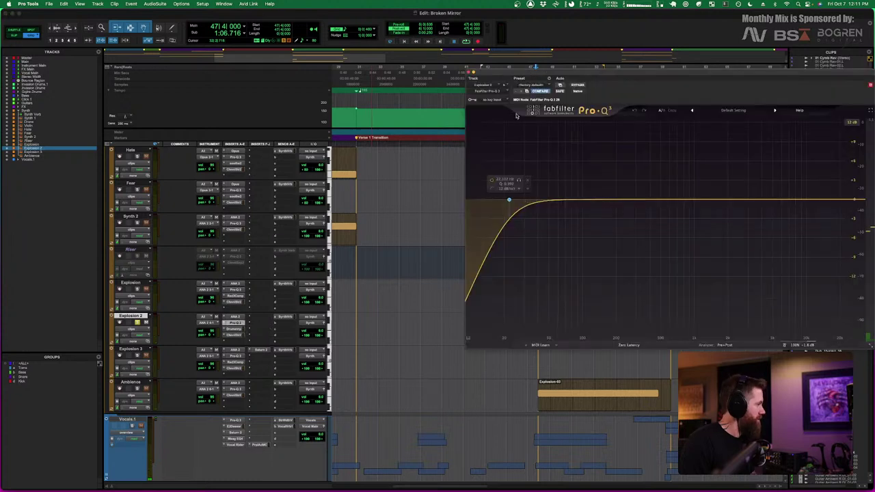
click(468, 71)
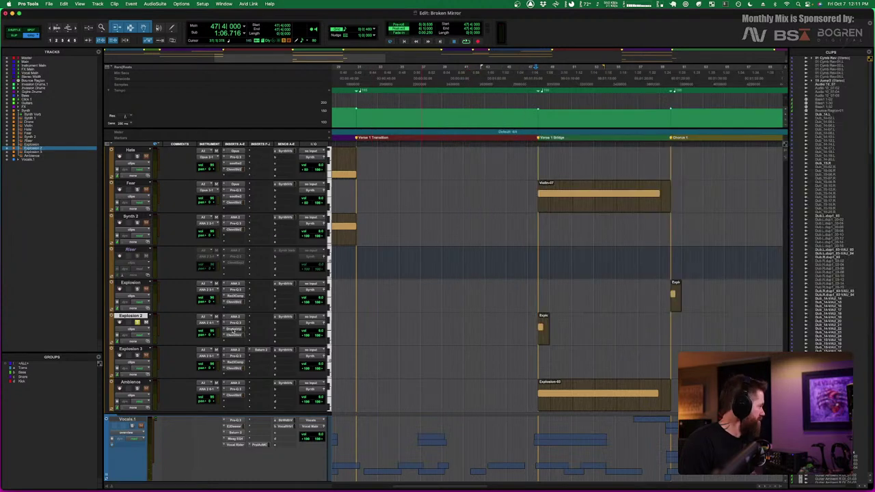
Compare the Explosion 2 track with its Drumstrip bypassed and active, auditioning from 47|4|000, and close the plug-in
click(233, 330)
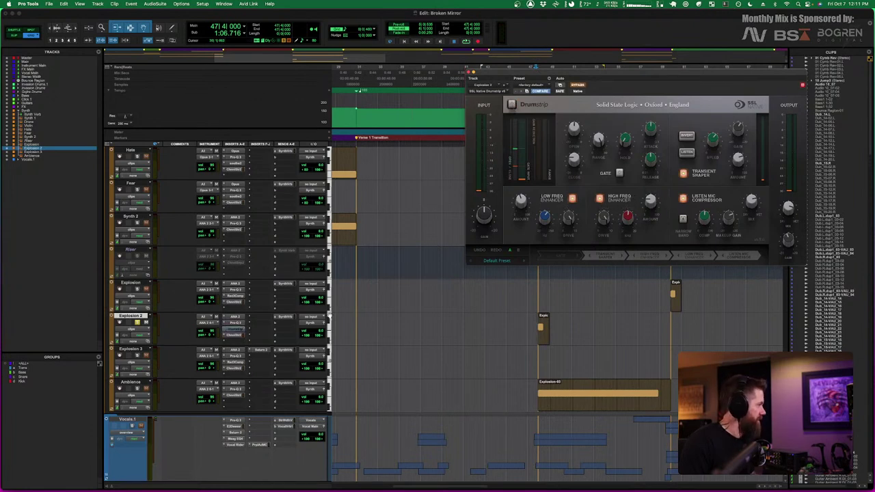
key(space)
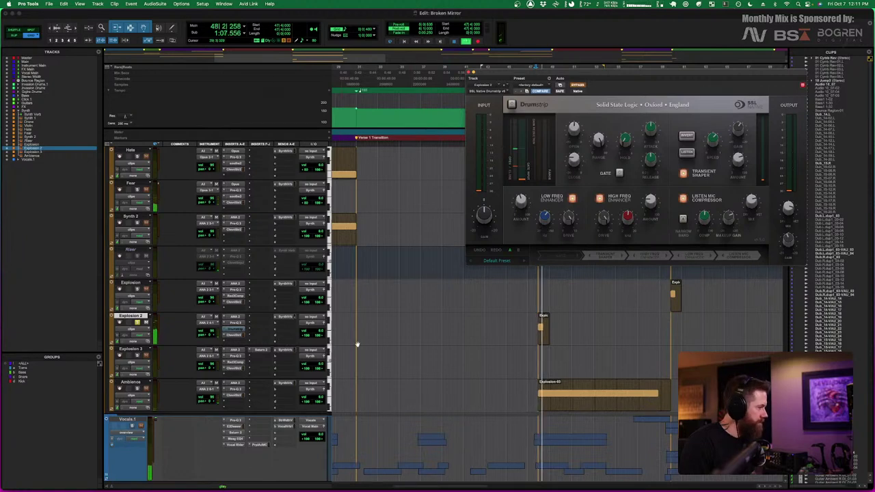
key(space)
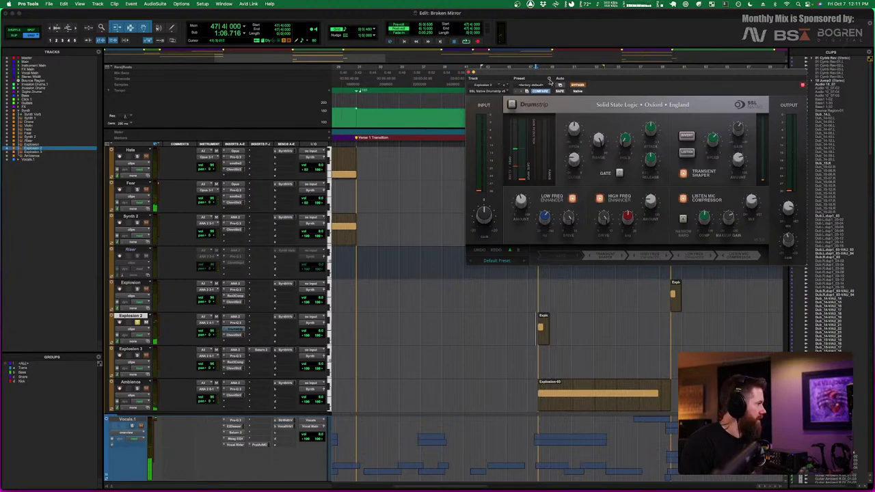
key(space)
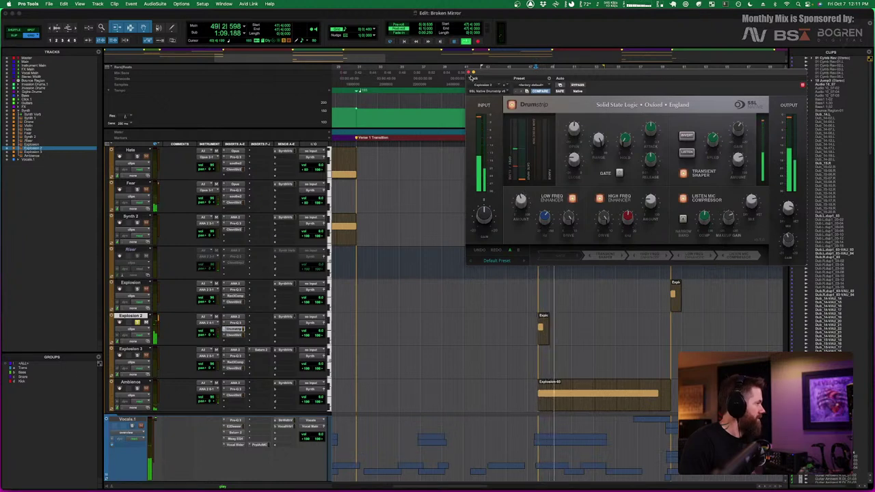
click(235, 329)
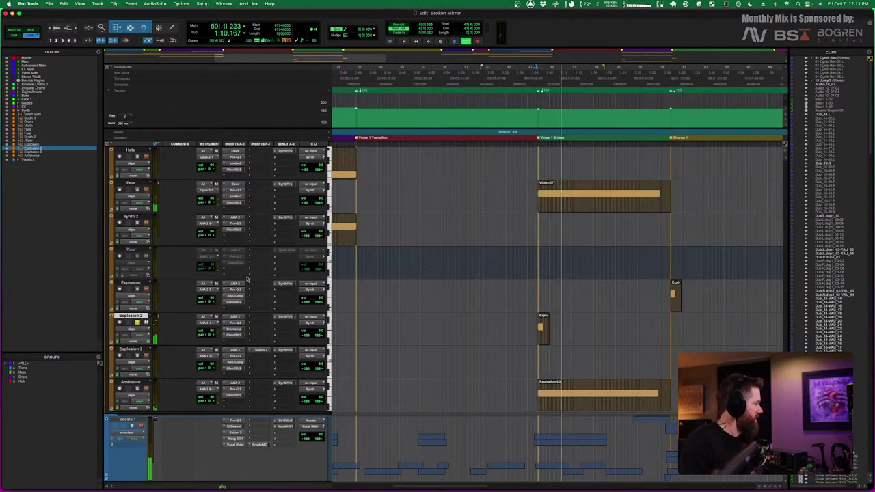
Check Channel Strip 2 on Explosion 2 during playback, stop and close it, and unsolo the track
click(235, 334)
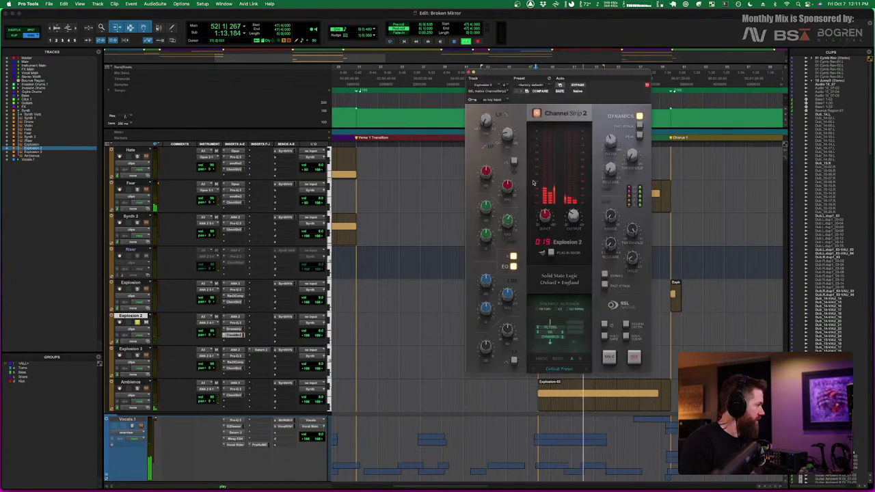
key(space)
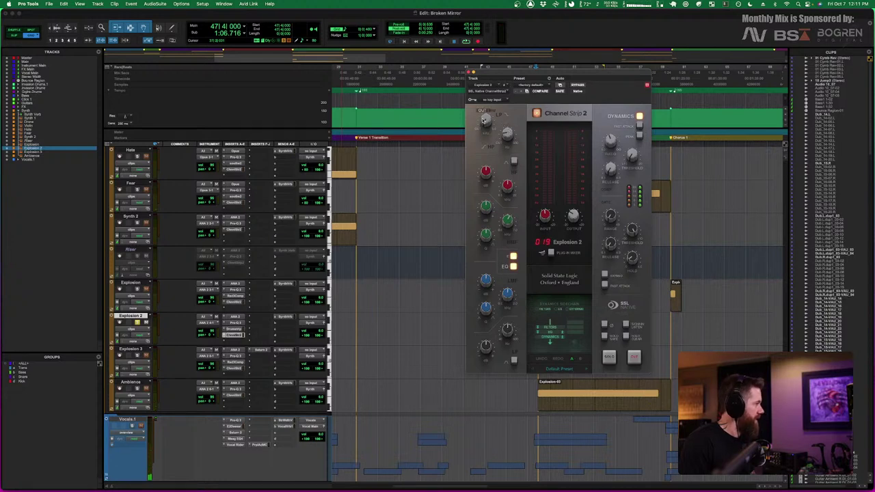
click(467, 71)
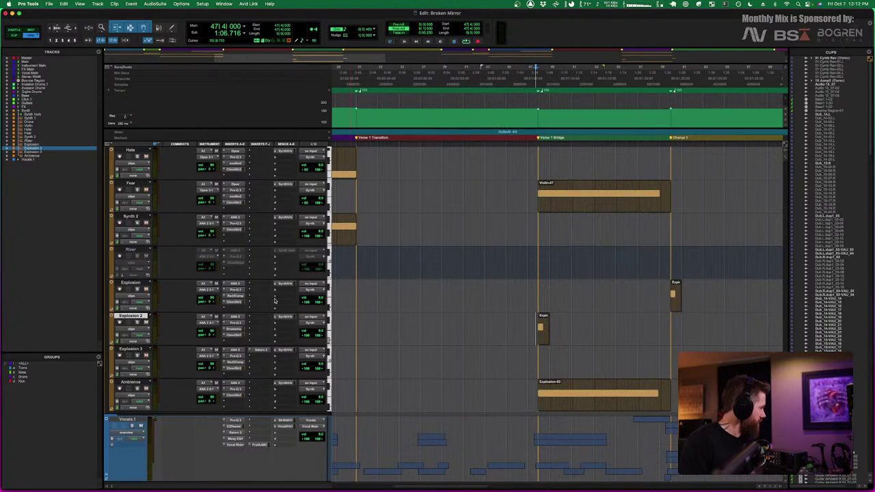
Place the edit cursor at 59|4|480 on the Explosion track, solo the track and audition its Chorus 1 hit
click(668, 291)
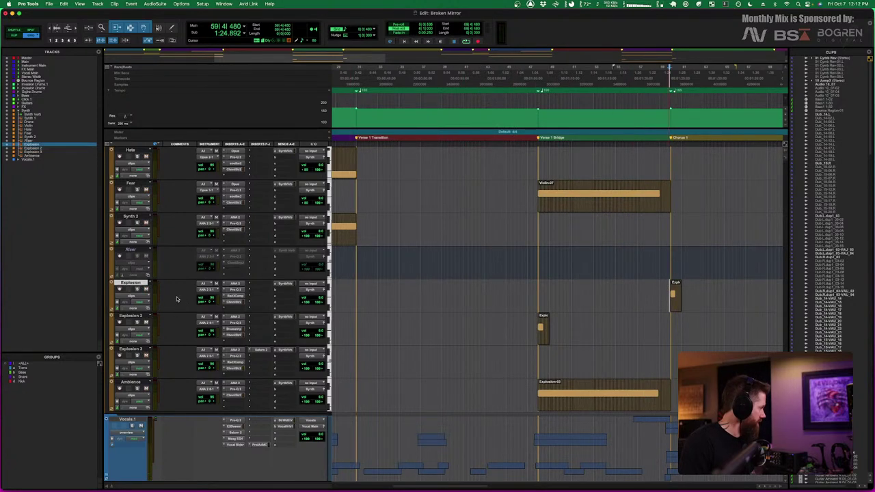
click(137, 289)
key(space)
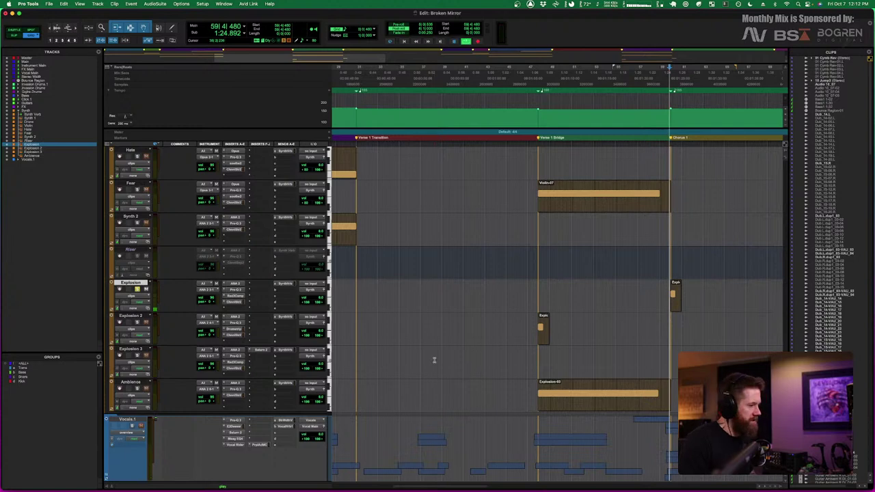
key(space)
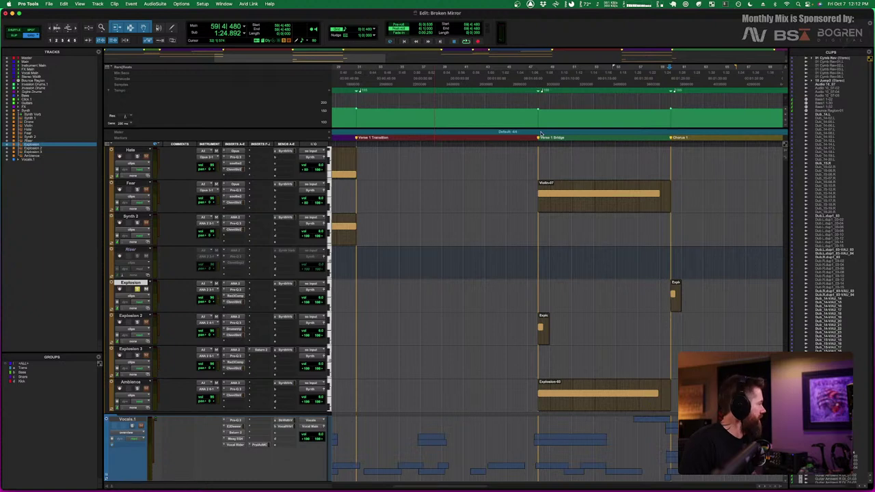
Check the ANA 2 patch and the Pro-Q 3 low-cut and high-shelf bands on the Explosion track
click(235, 283)
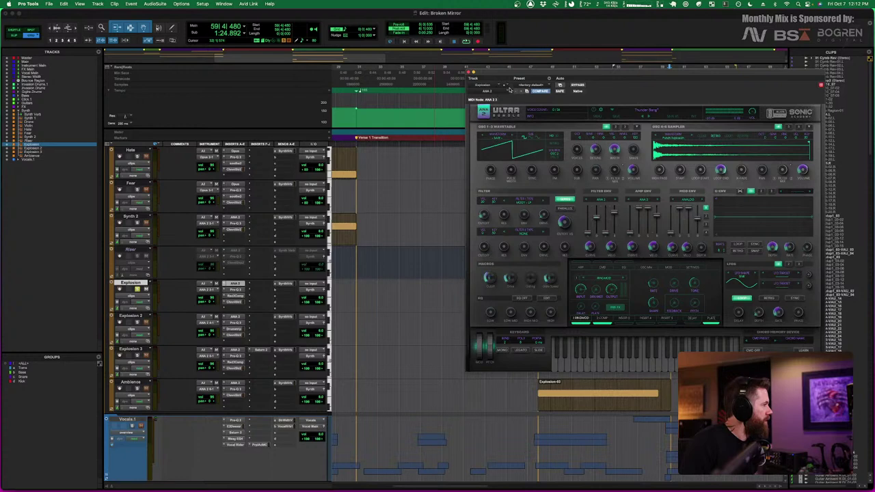
click(471, 73)
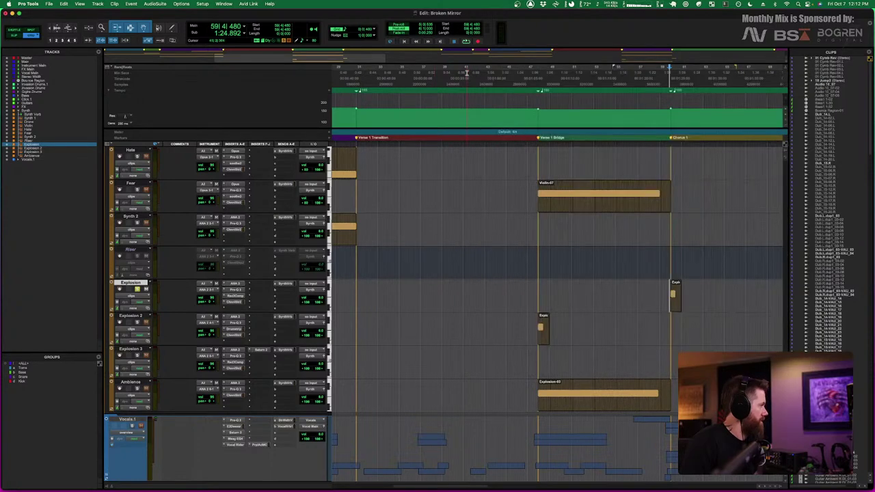
click(235, 290)
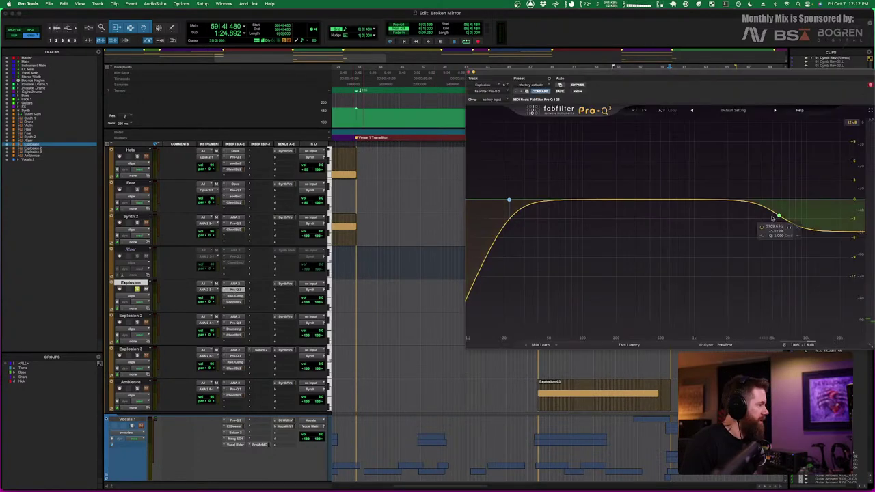
click(472, 72)
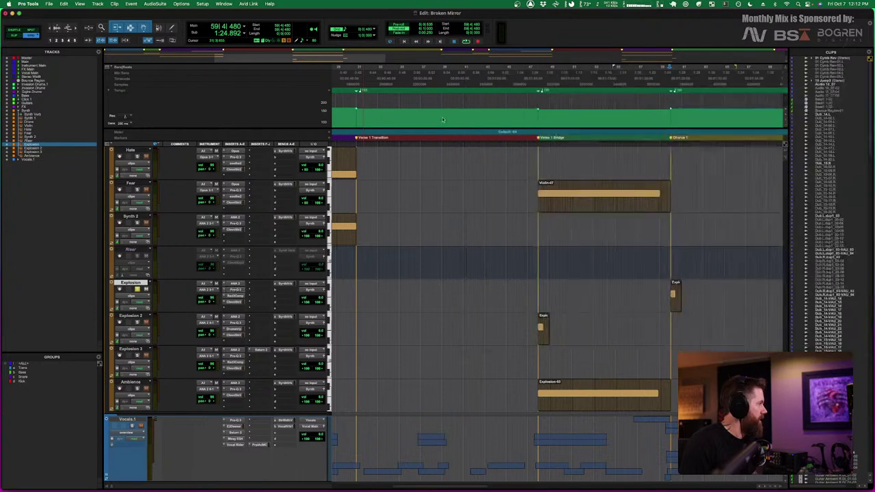
Open the Red 3 Compressor on the Explosion track and compare the Chorus 1 hit with the compressor active and bypassed
click(235, 297)
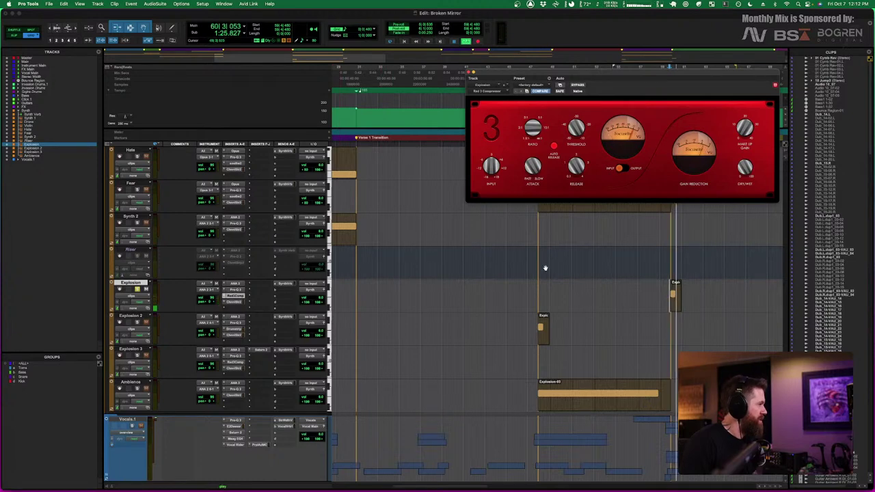
key(space)
key(space)
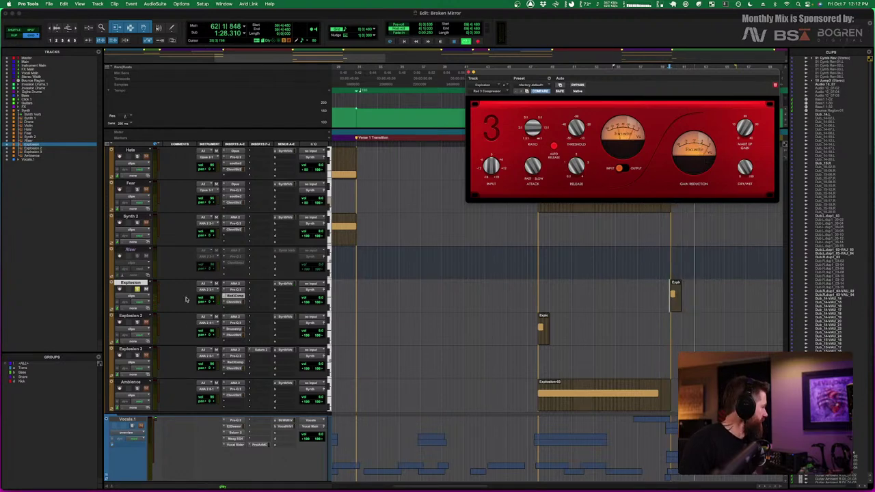
key(space)
key(space)
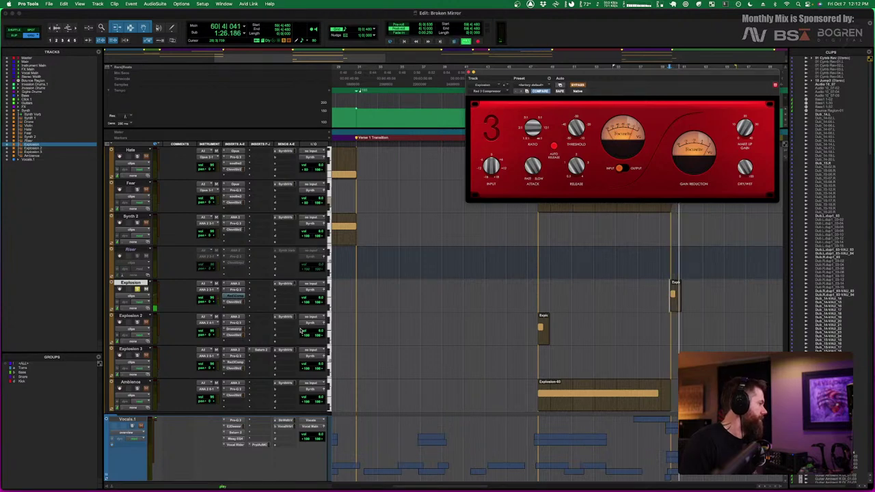
key(space)
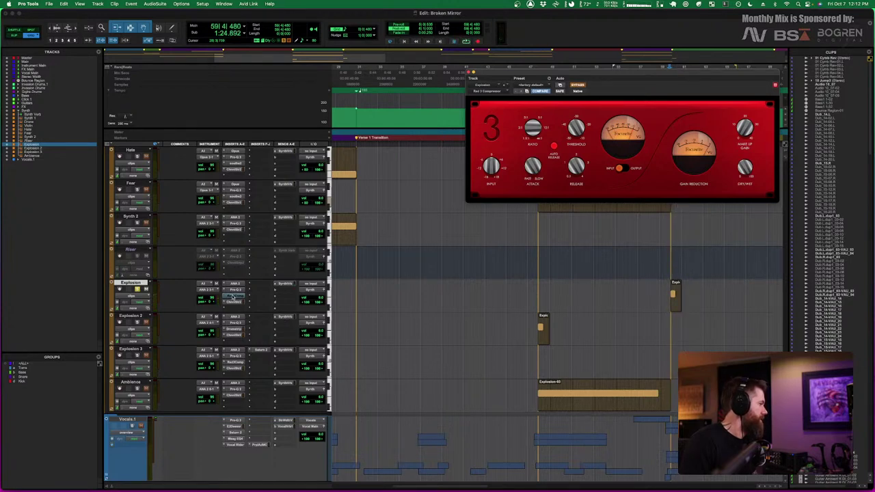
key(space)
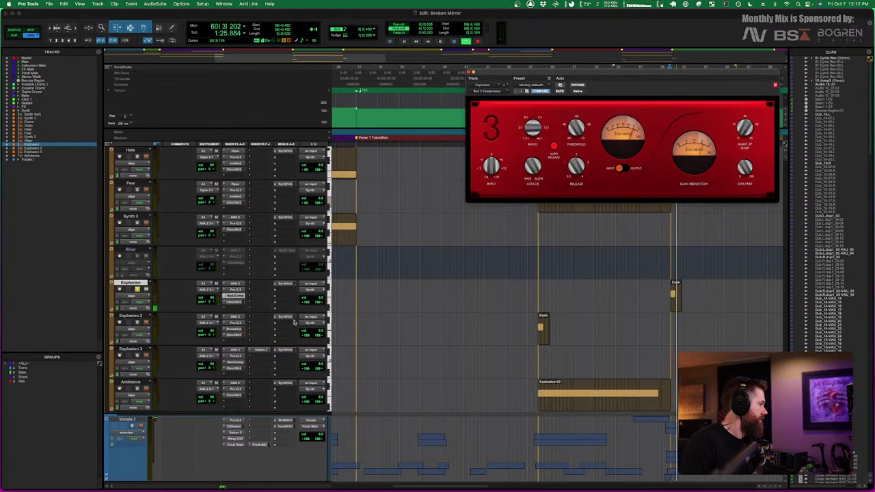
key(space)
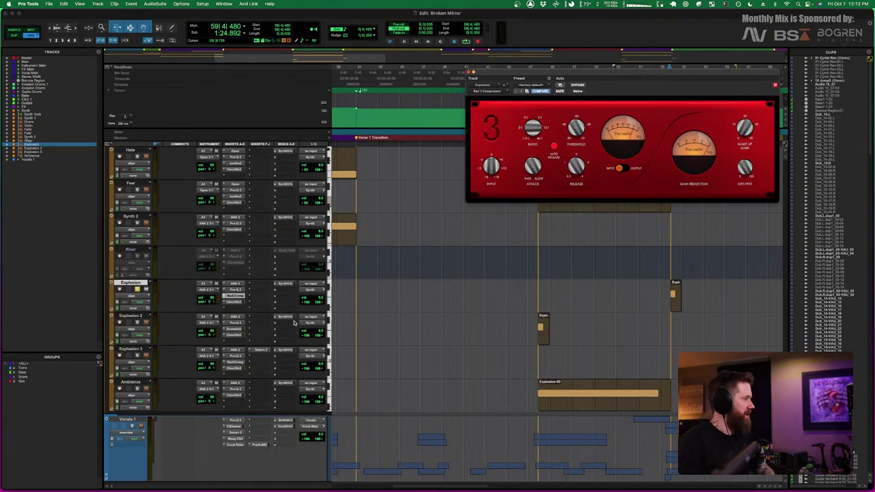
Check the Channel Strip 2 settings on the Explosion track and close the plug-in
click(234, 302)
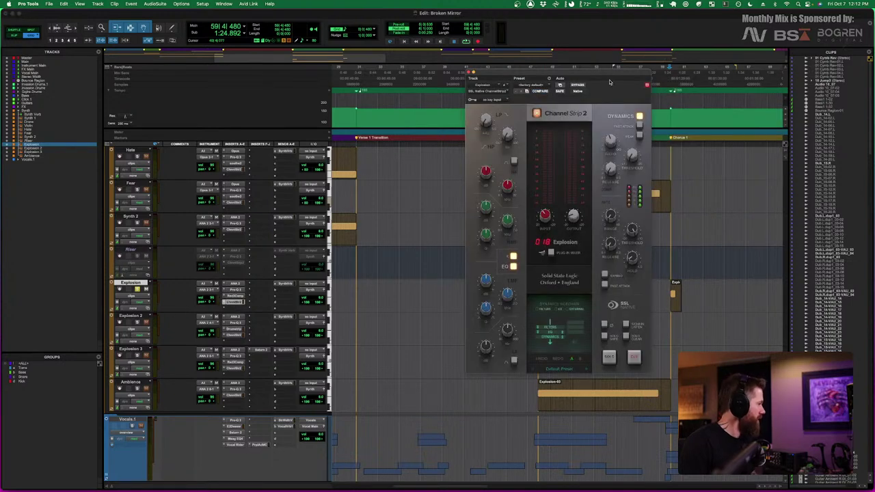
drag(585, 78, 637, 77)
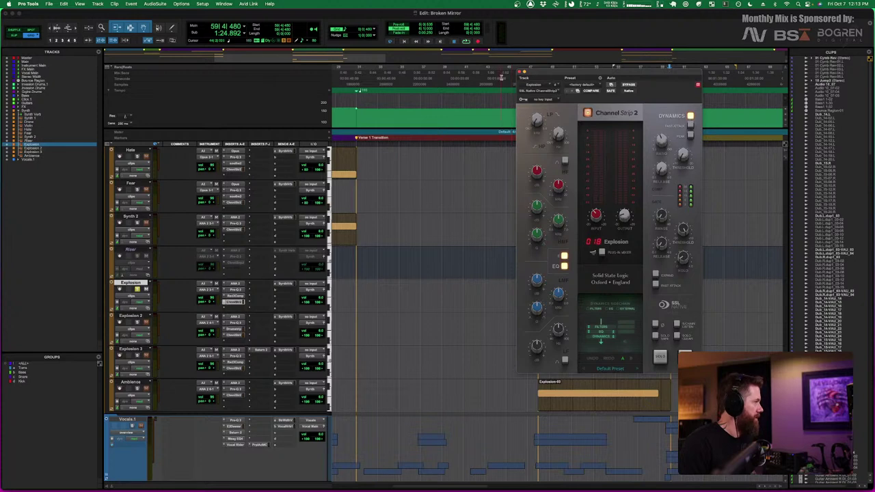
click(520, 73)
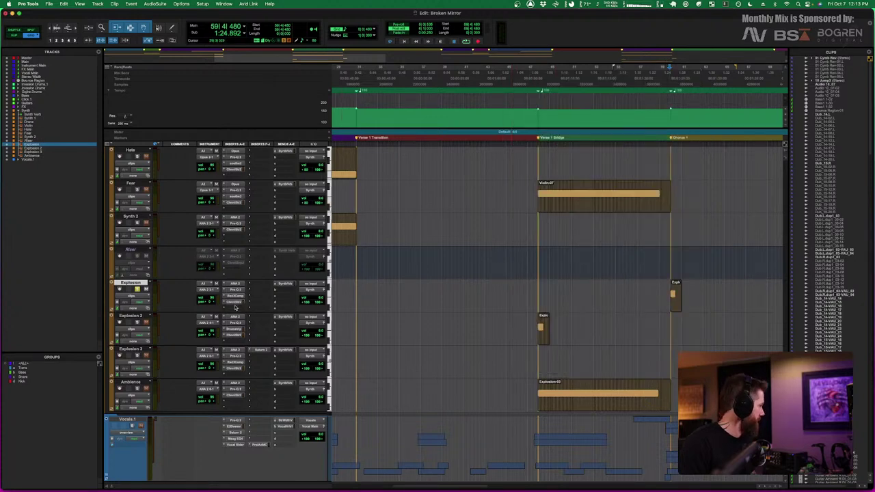
Solo the Ambience track and place the edit cursor at 47|4|000, just before its Verse 1 Bridge clip
scroll(374, 357, left, 5)
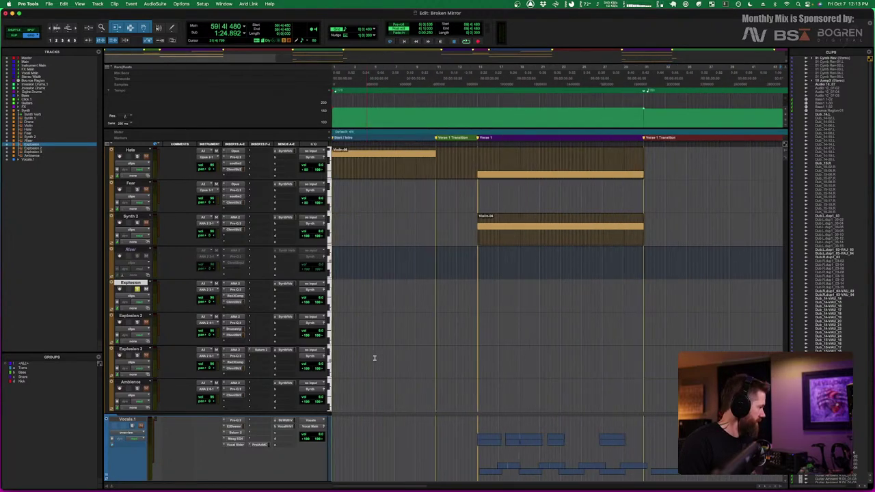
scroll(374, 358, right, 15)
scroll(374, 358, left, 15)
scroll(451, 370, right, 8)
click(137, 387)
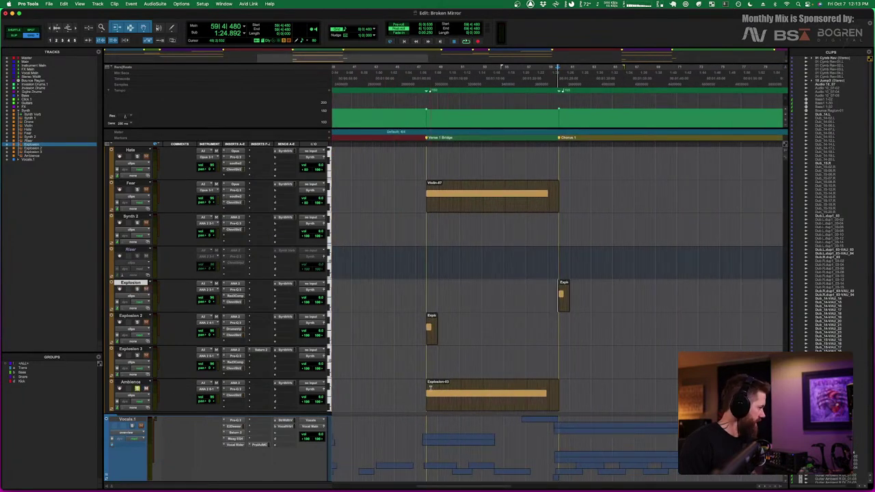
click(423, 386)
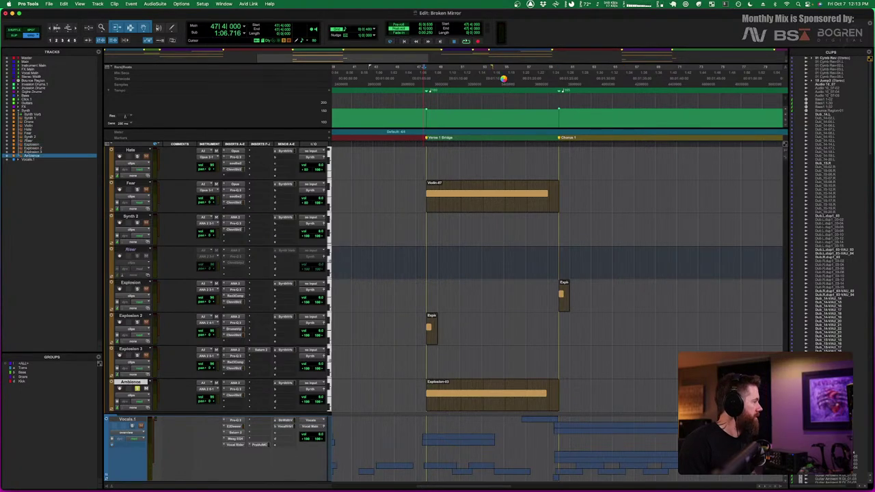
Open the ANA 2 instrument on the Ambience track and audition its patch from 47|4|000
click(234, 382)
drag(553, 74, 517, 34)
key(space)
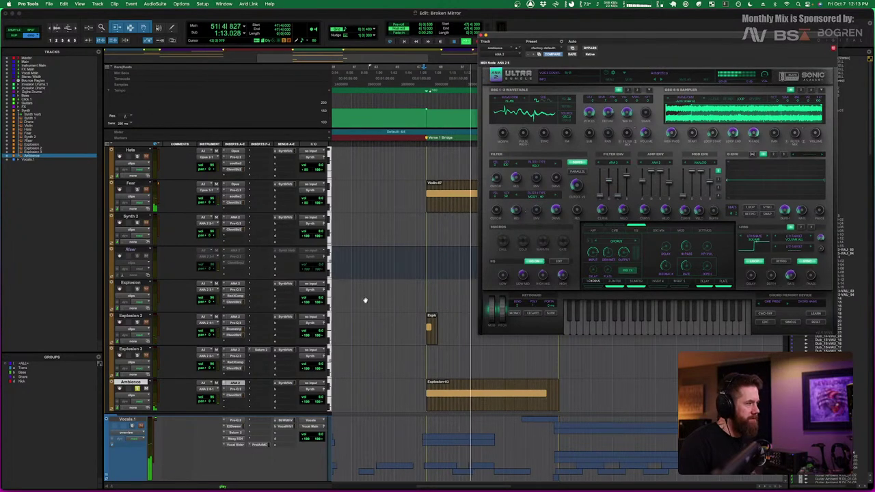
key(space)
Check the Pro-Q 3 low cut and the Channel Strip 2 settings on the Ambience track, closing each plug-in
click(232, 396)
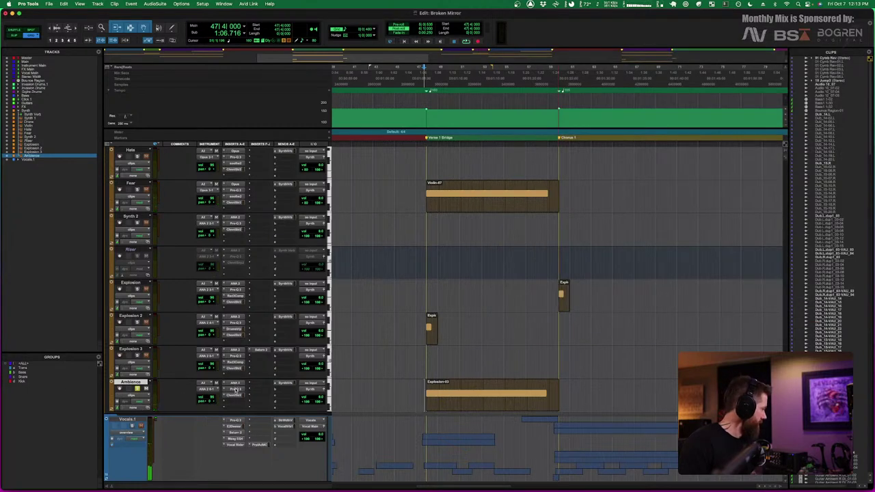
click(234, 389)
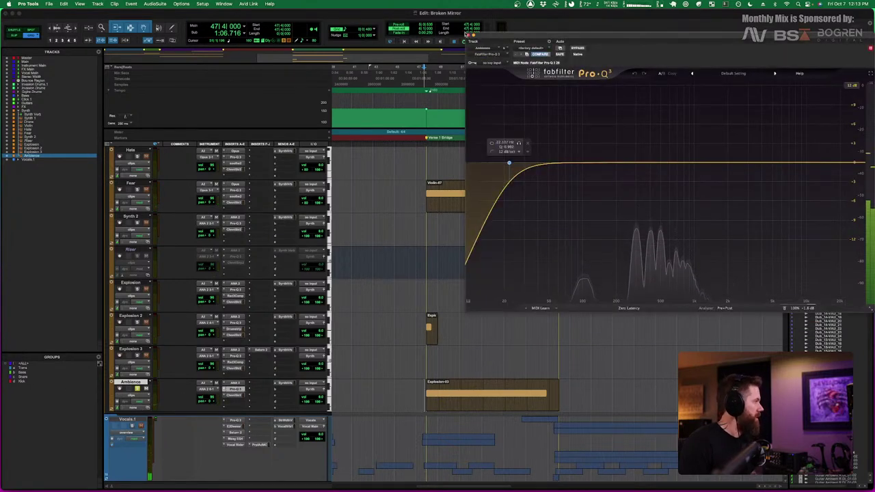
click(235, 390)
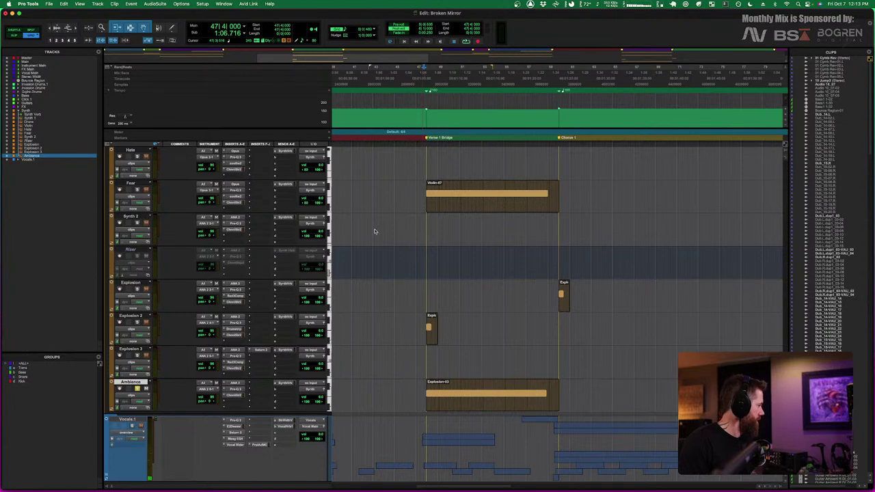
click(235, 395)
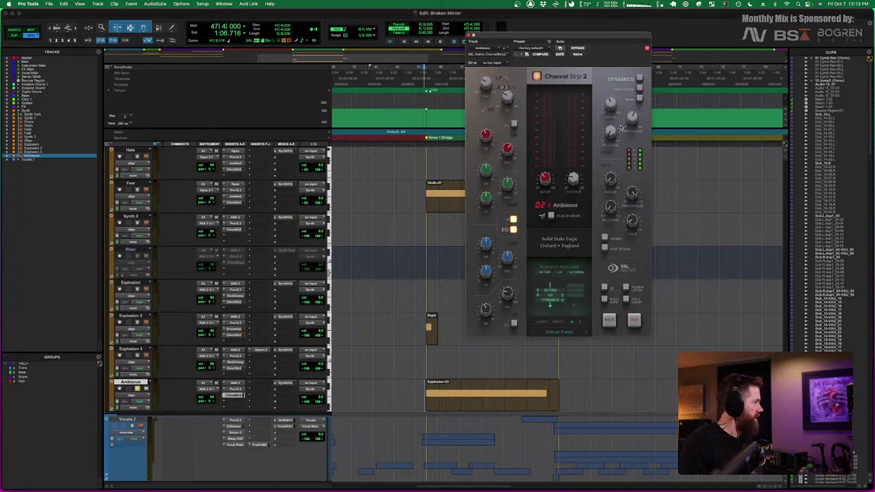
mouse_move(545, 179)
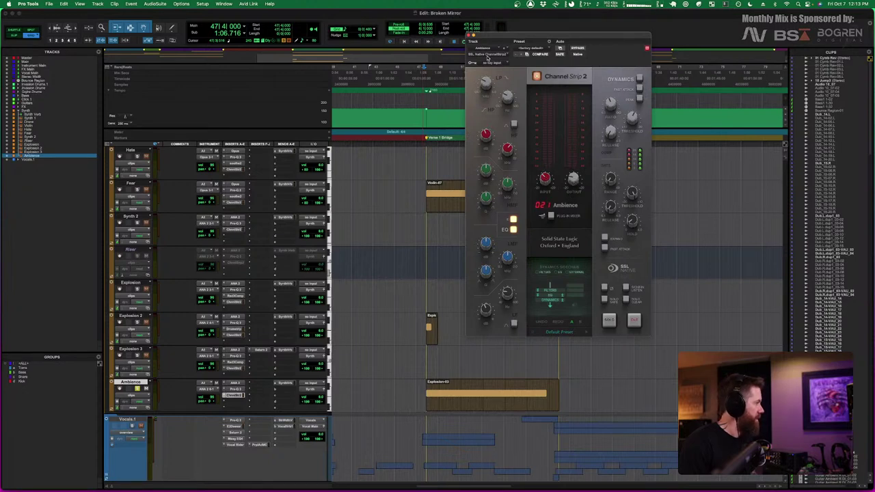
click(469, 34)
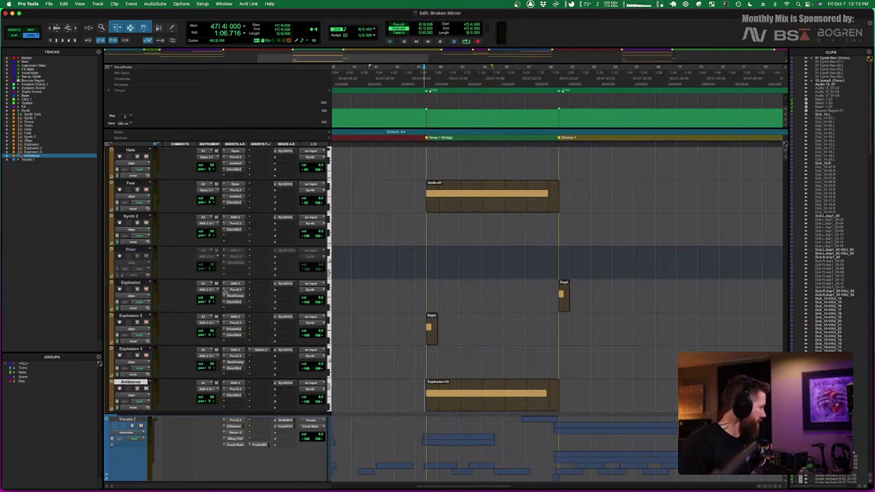
Open the Pro-Q 3 on the Synth folder track and examine its low cut and dynamic midrange band
scroll(145, 391, up, 5)
scroll(273, 336, up, 5)
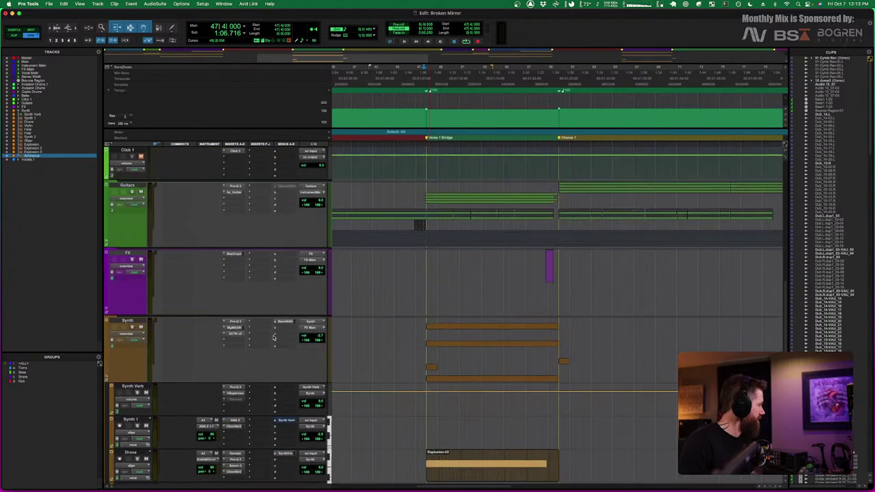
scroll(274, 336, down, 10)
scroll(273, 336, left, 1)
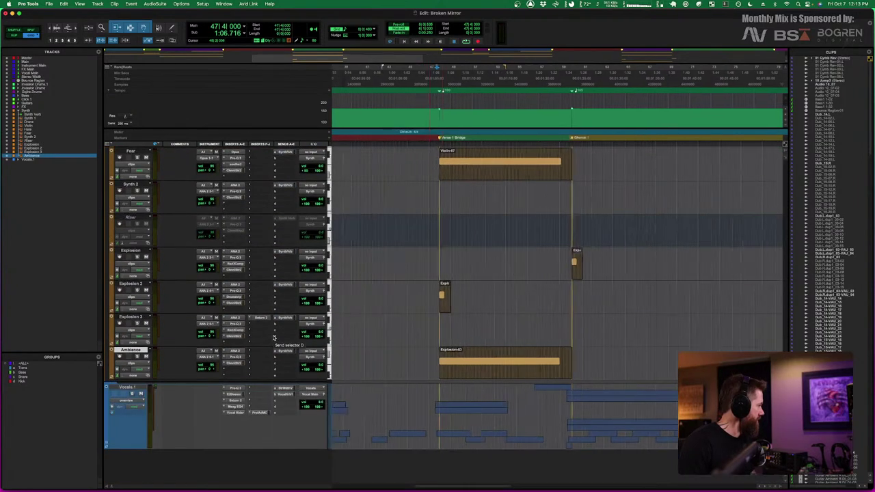
scroll(260, 337, up, 9)
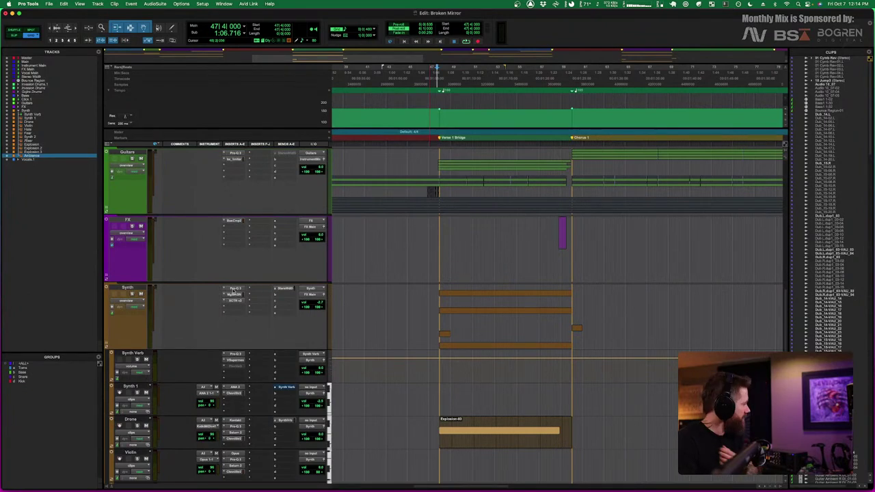
click(234, 289)
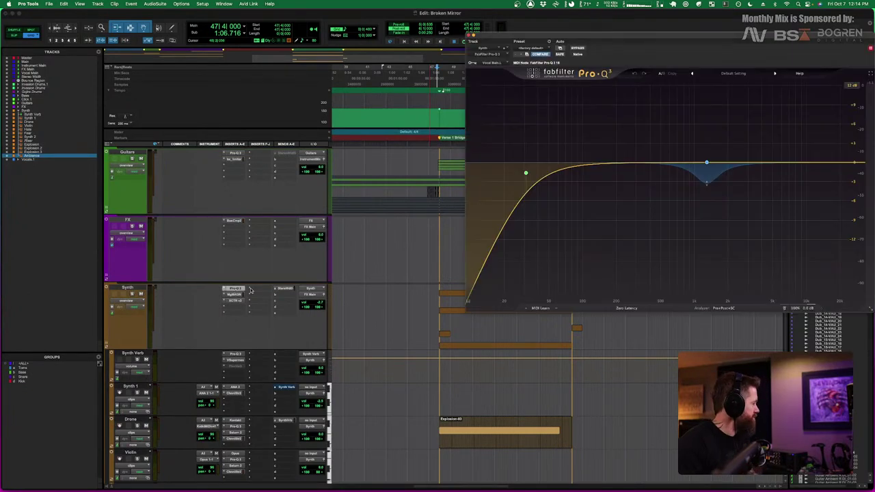
mouse_move(706, 162)
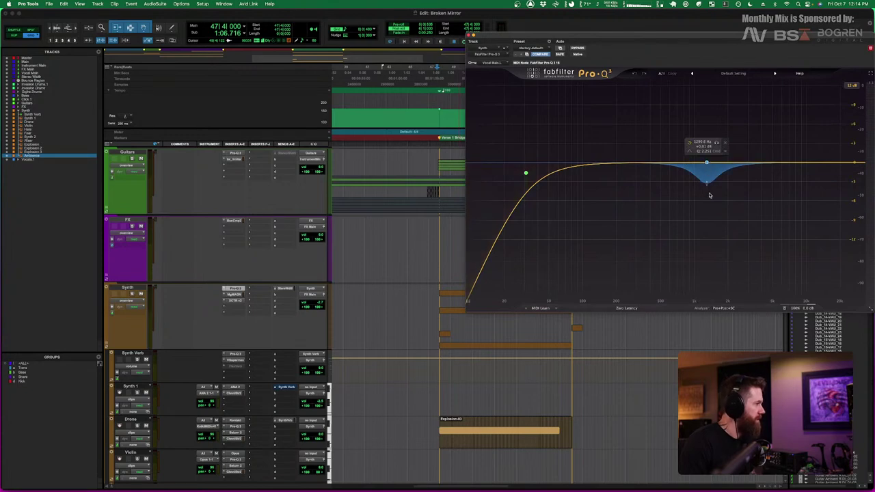
mouse_move(515, 187)
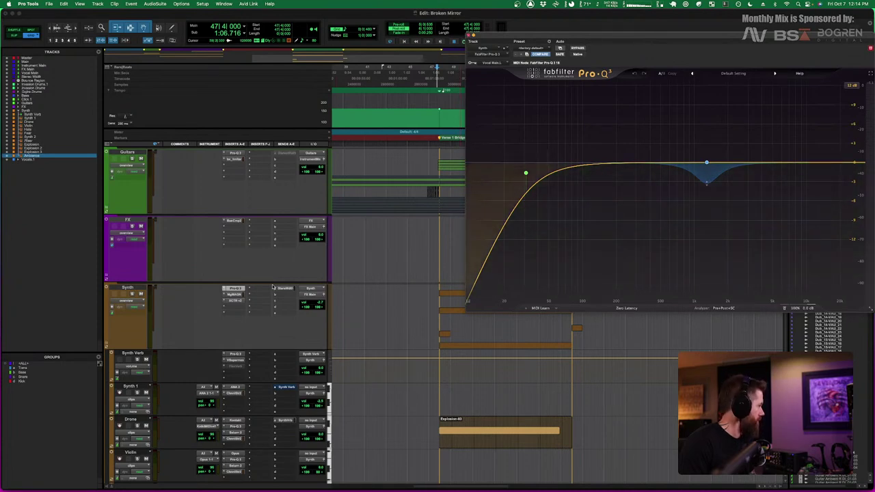
Open the MAGNUM-K compressor on the Synth folder track and play the Verse 1 Bridge through it
click(233, 294)
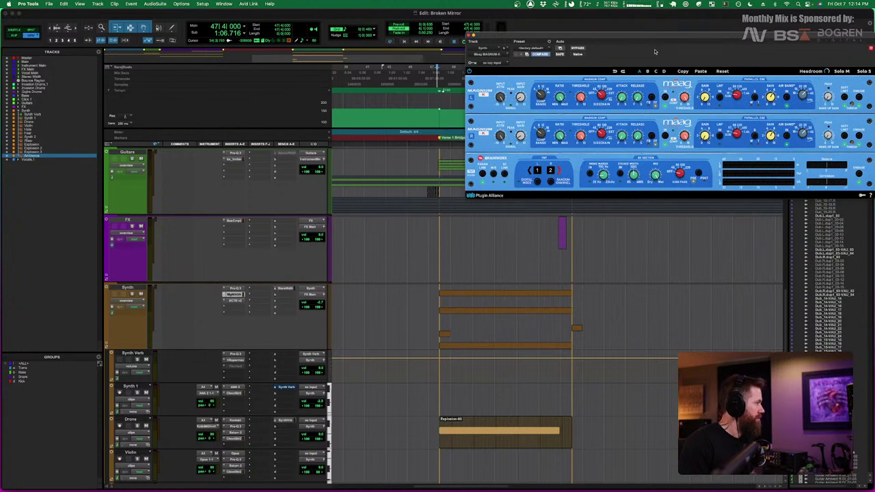
drag(660, 41, 565, 78)
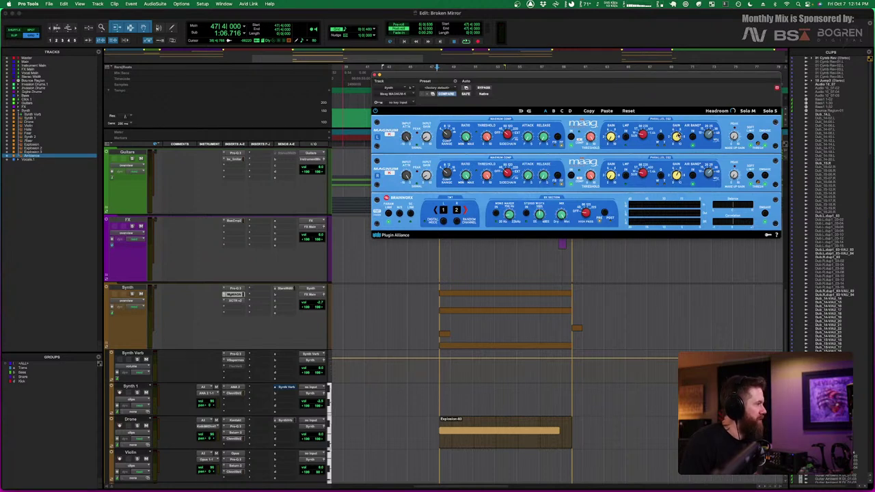
key(space)
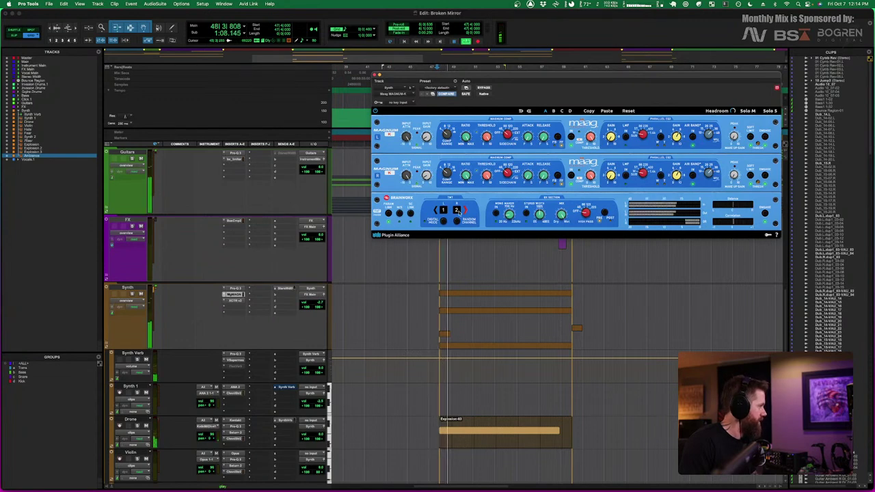
key(space)
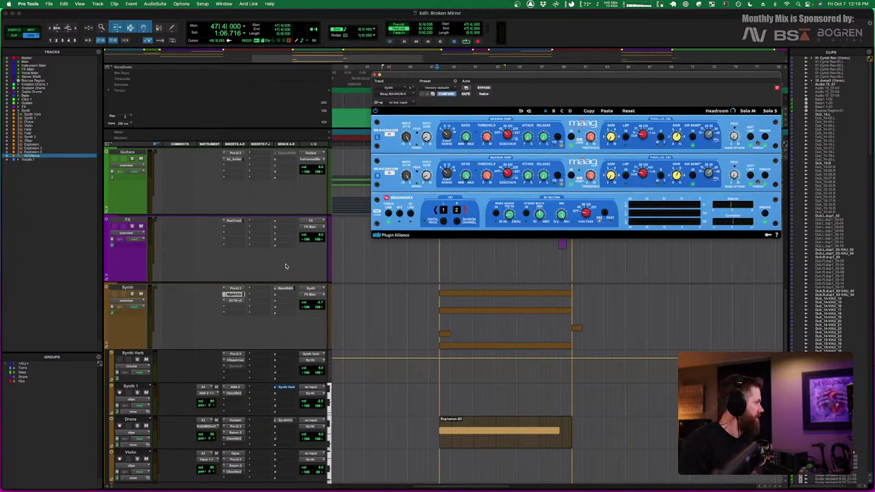
Solo the Synth folder track and compare the Verse 1 Bridge with MAGNUM-K bypassed and active
key(space)
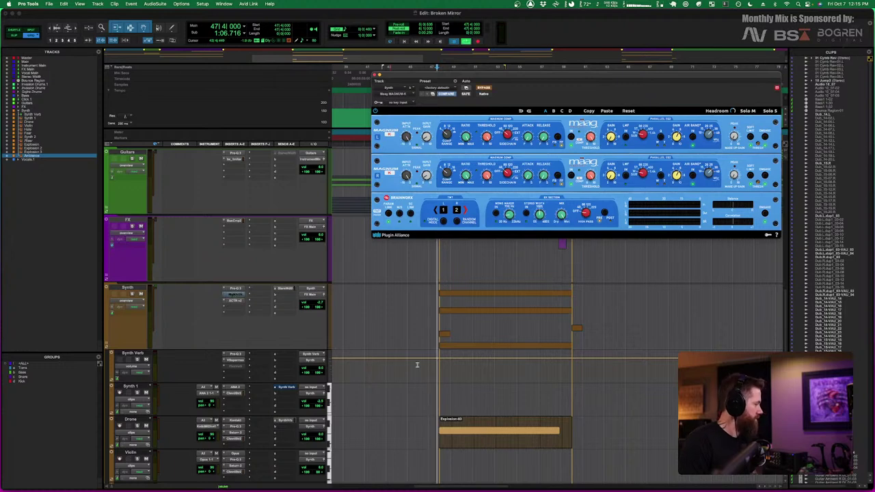
key(space)
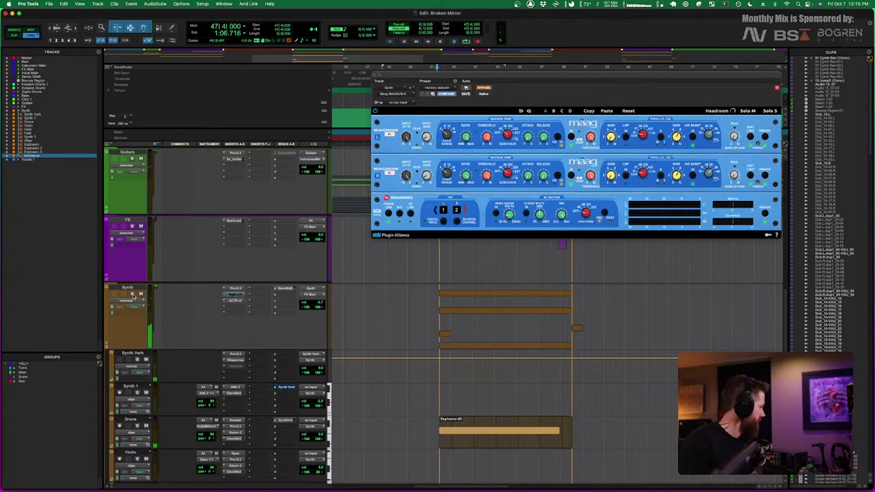
key(space)
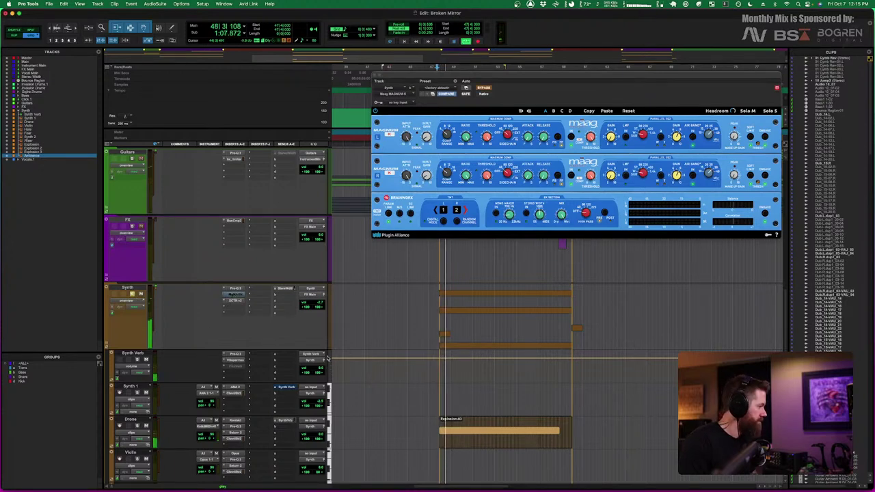
key(space)
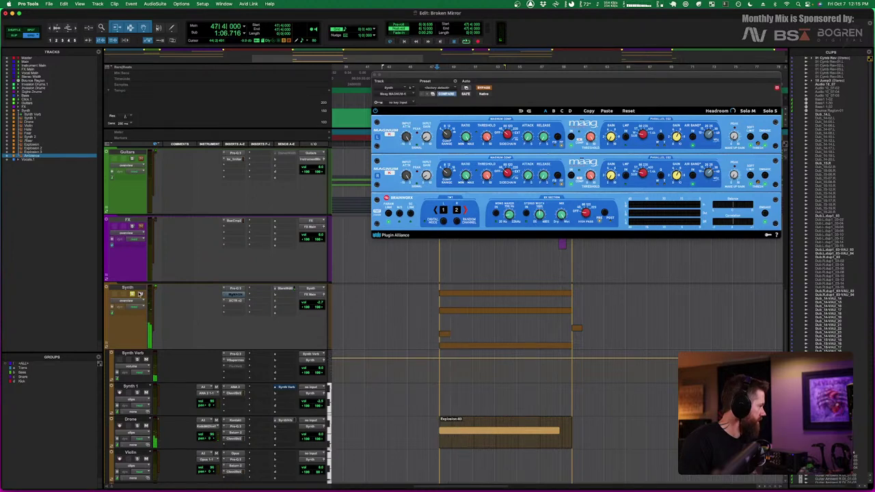
key(space)
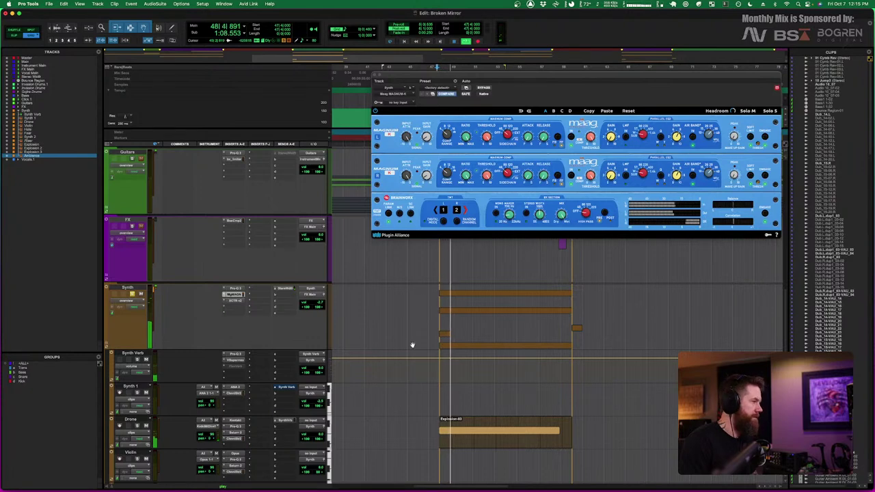
key(space)
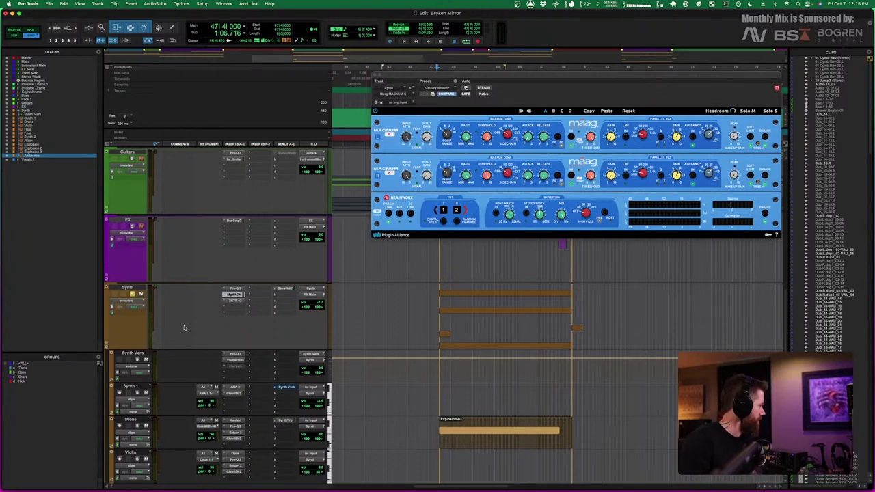
Review the Synth folder track's XCTR band settings and crossover frequencies, and play the passage with XCTR bypassed
click(232, 301)
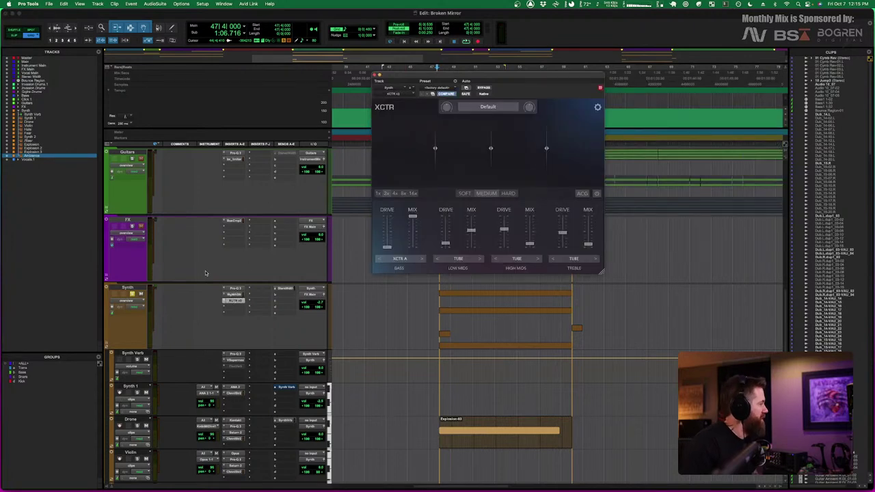
drag(536, 79, 567, 109)
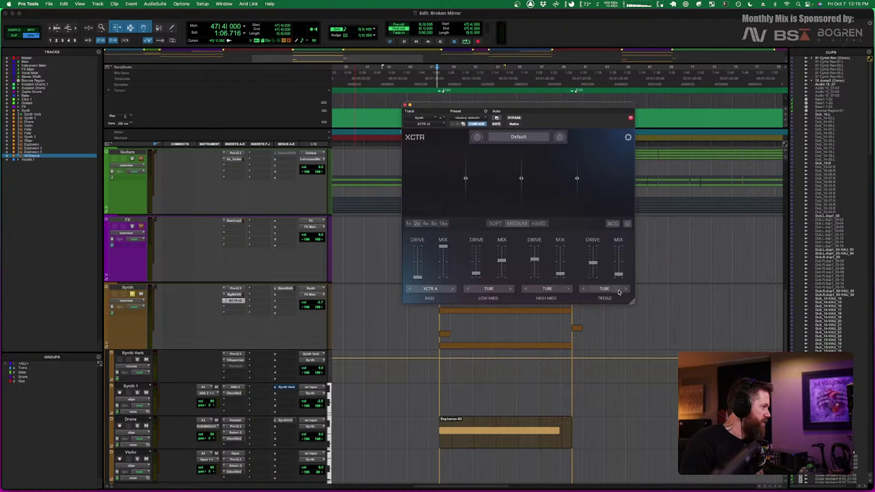
mouse_move(477, 266)
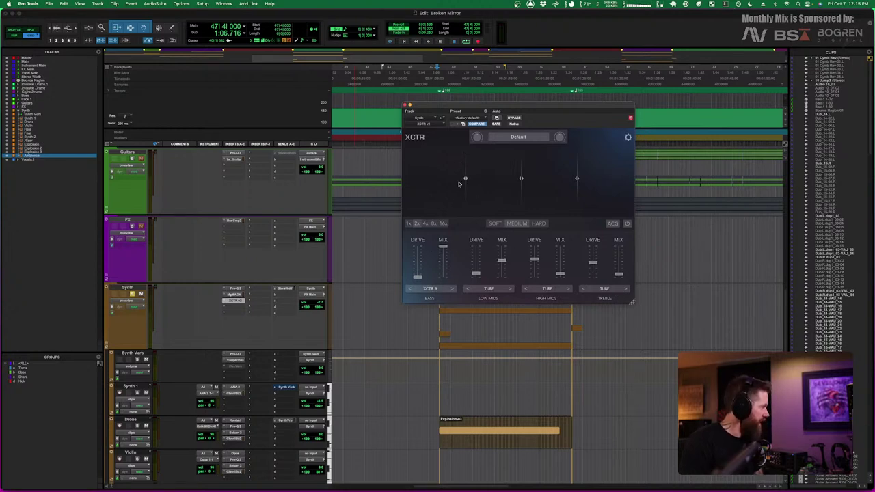
mouse_move(466, 177)
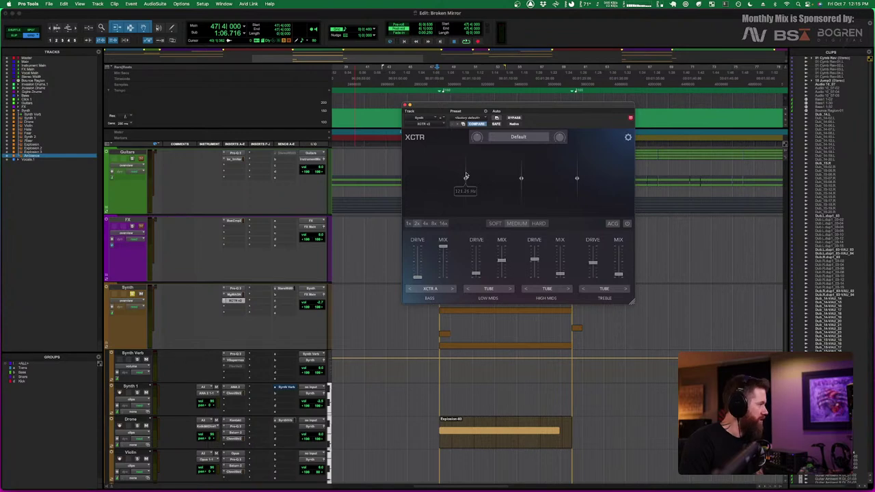
mouse_move(522, 172)
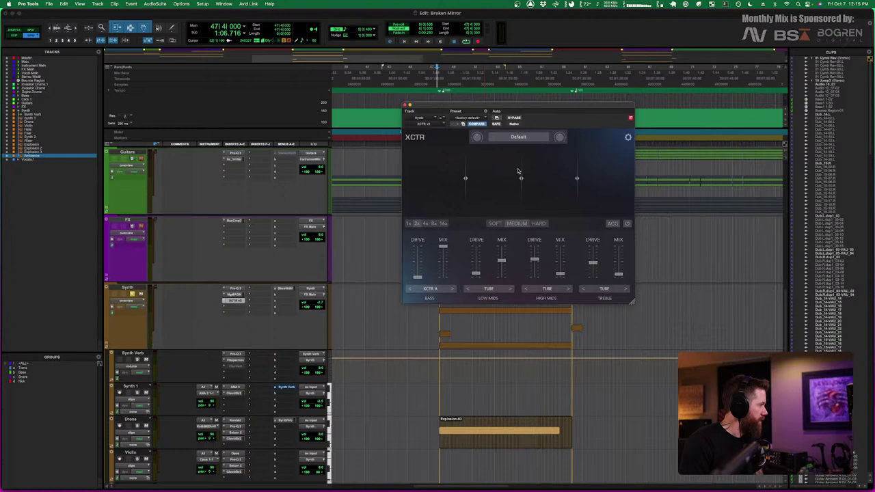
mouse_move(577, 166)
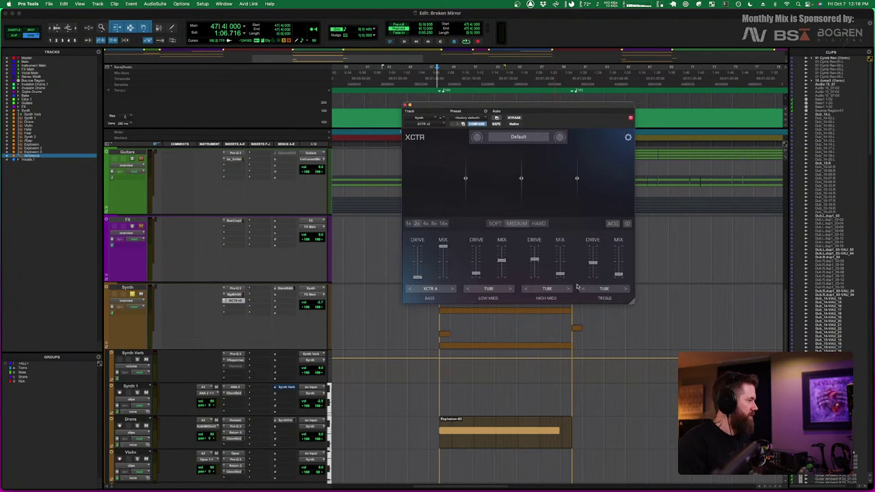
click(514, 118)
key(space)
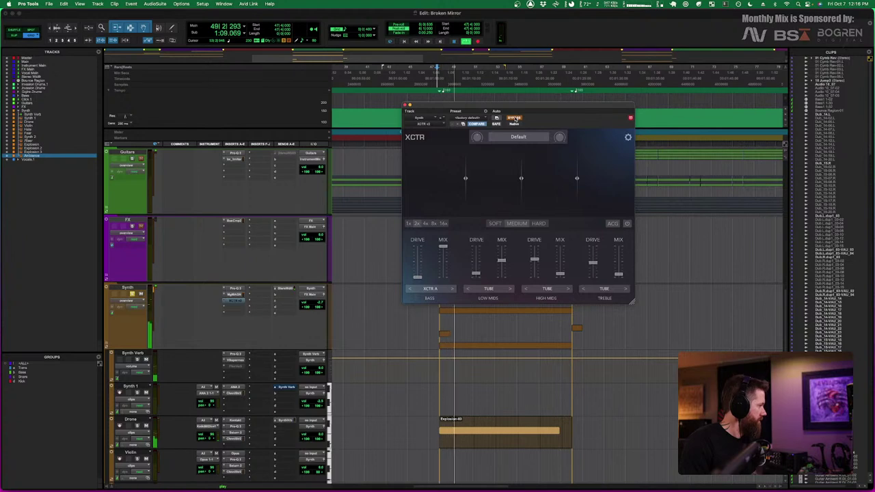
Set the playback engine's hardware buffer size to 512 samples
click(202, 3)
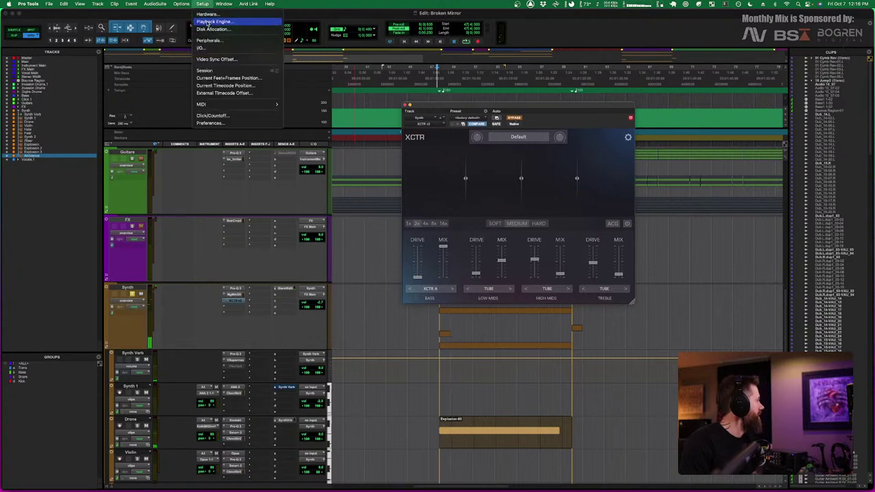
click(211, 21)
click(428, 155)
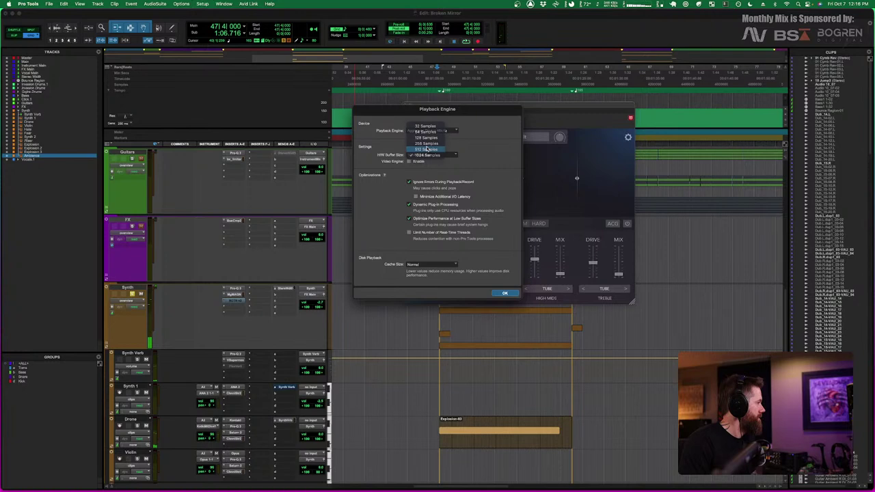
click(425, 149)
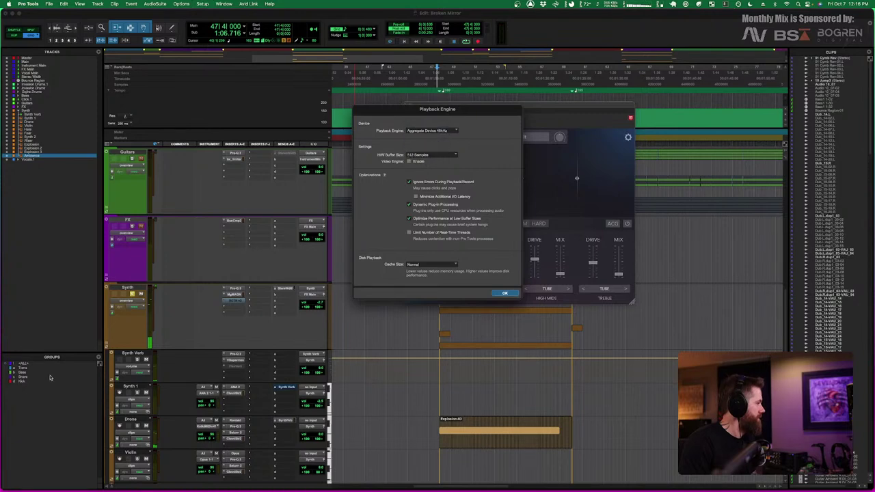
key(Return)
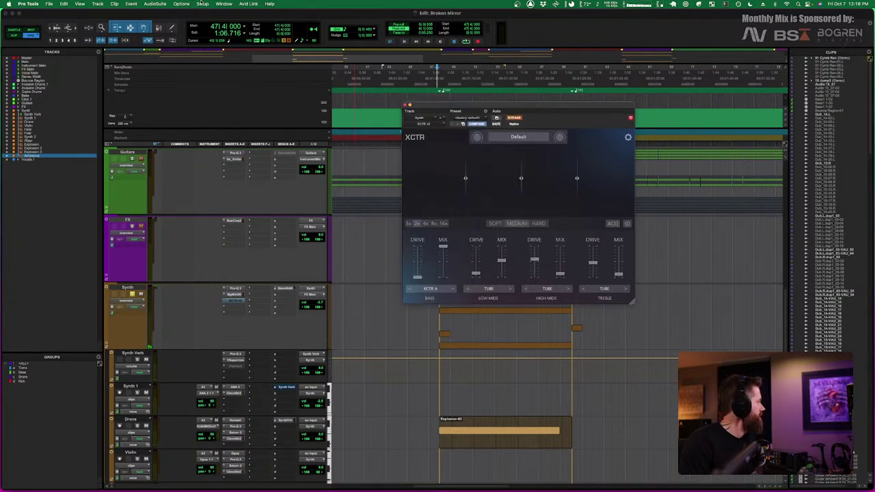
Set the playback engine's hardware buffer size back to 1024 samples
click(199, 5)
click(209, 21)
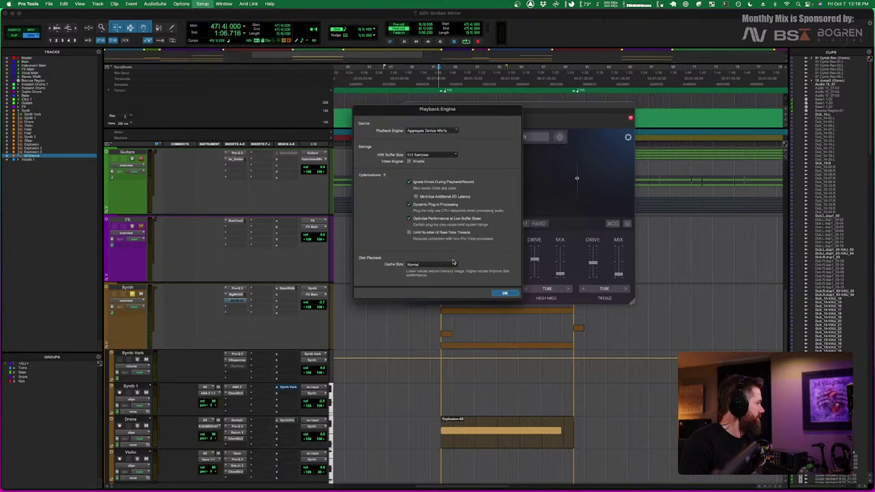
click(430, 155)
click(429, 162)
click(504, 292)
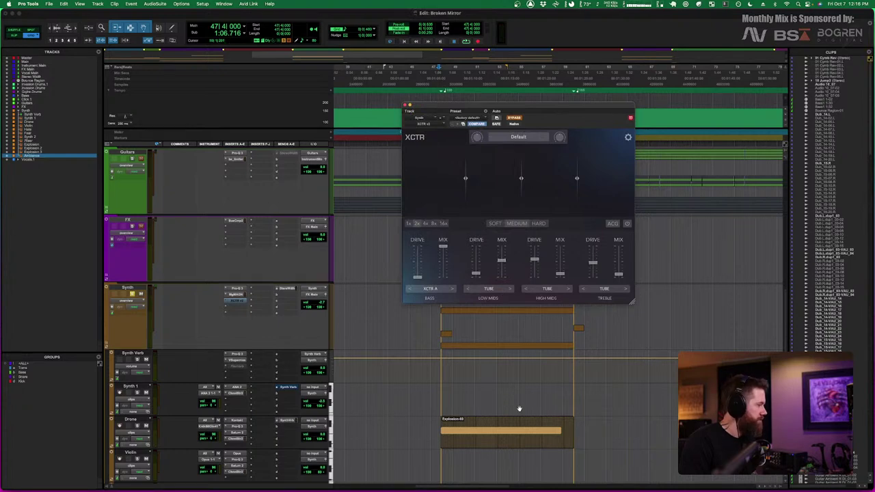
Play the Verse 1 Bridge with XCTR bypassed, and compare it with XCTR active again
key(space)
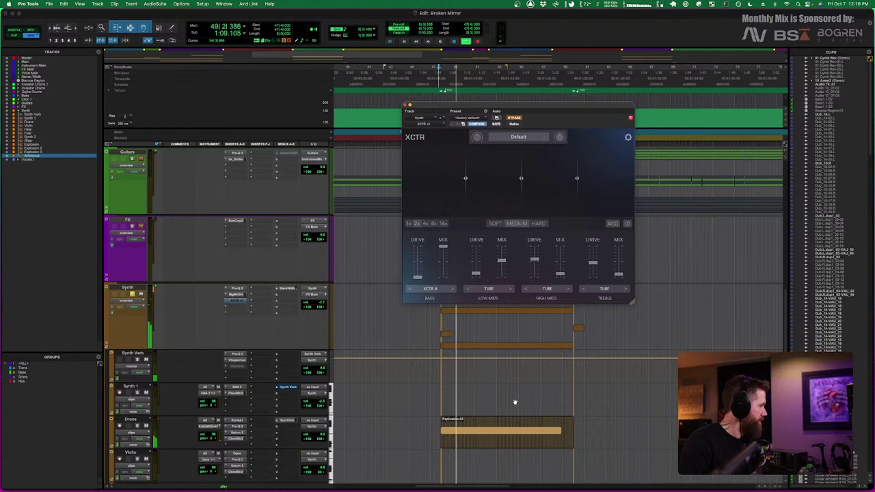
key(space)
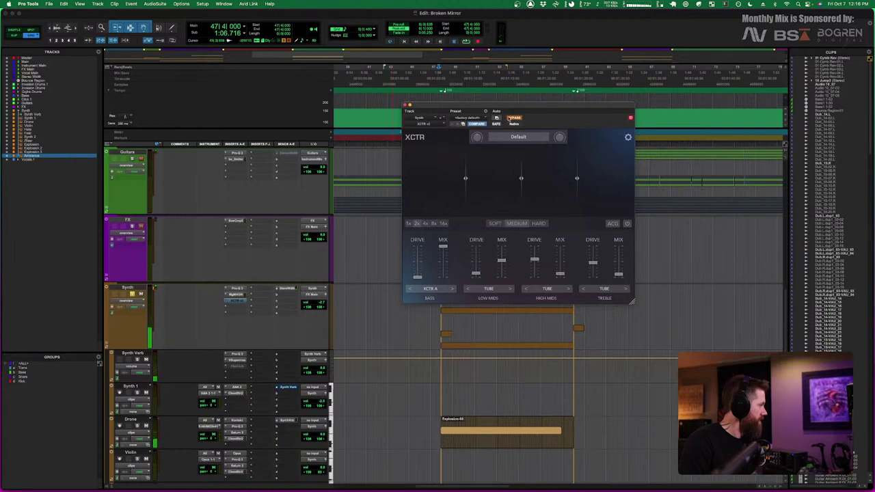
key(space)
click(514, 117)
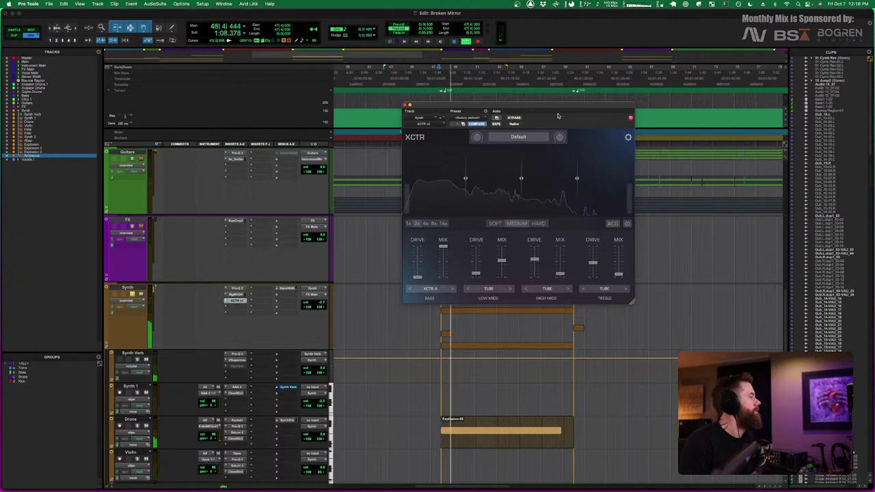
key(space)
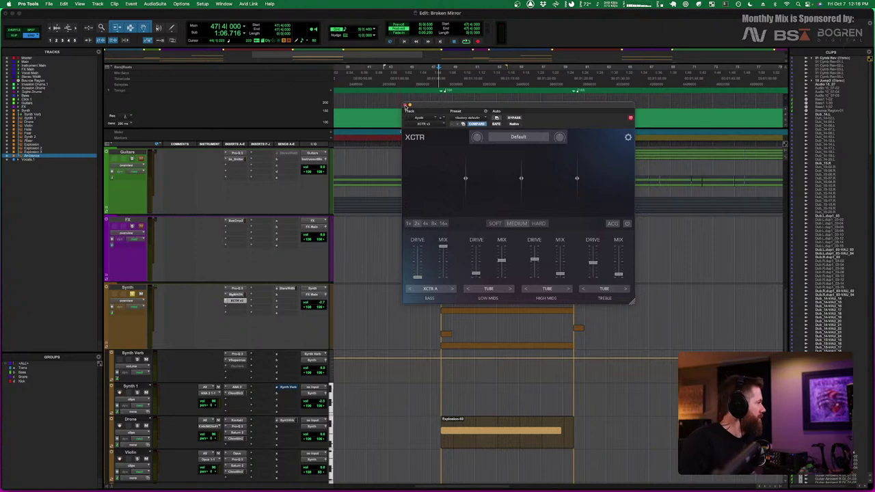
Close the XCTR plug-in window and collapse the Synth folder track
click(404, 105)
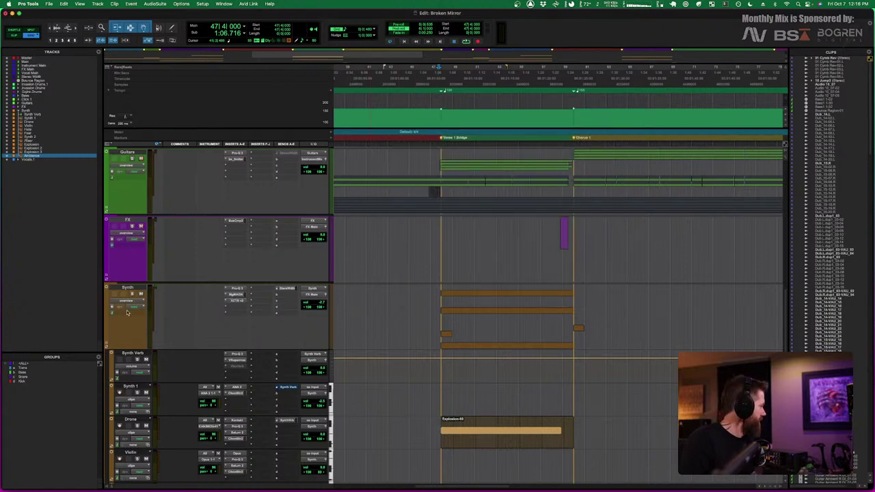
click(107, 347)
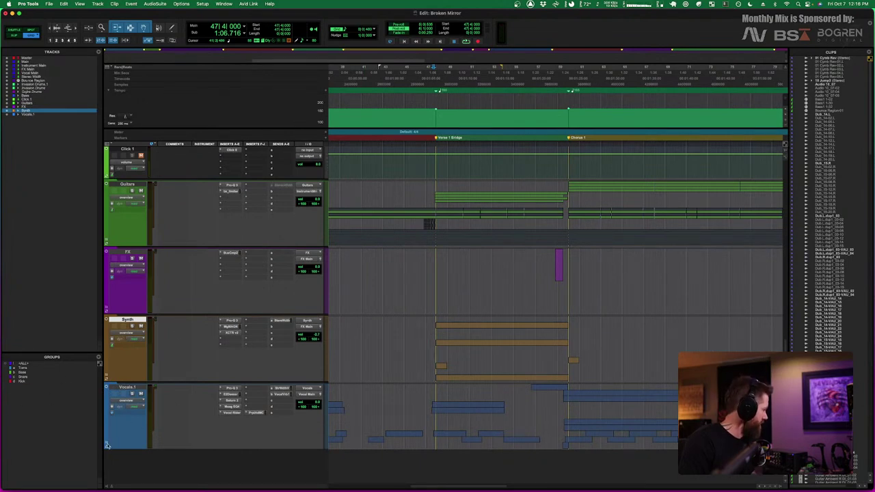
Expand the Vocals.1 folder track, return to the song's Start / Intro, and select the folder track
click(107, 387)
scroll(176, 369, down, 10)
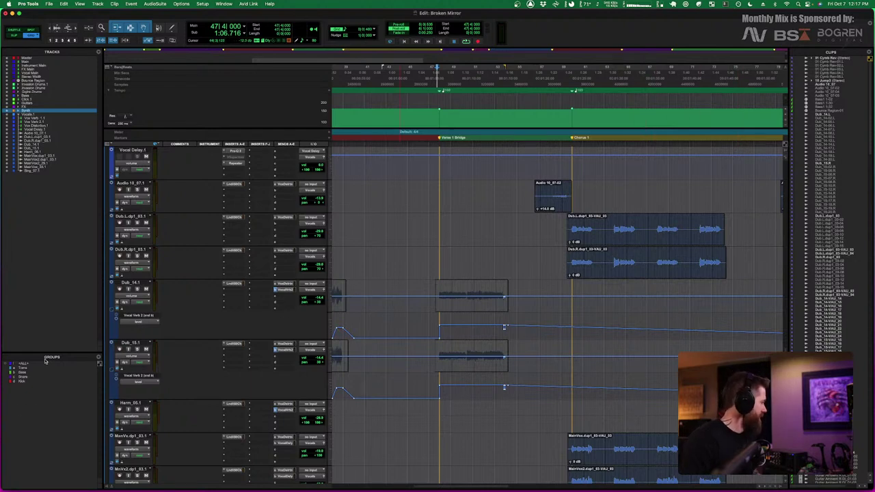
scroll(384, 326, left, 10)
scroll(383, 314, down, 1)
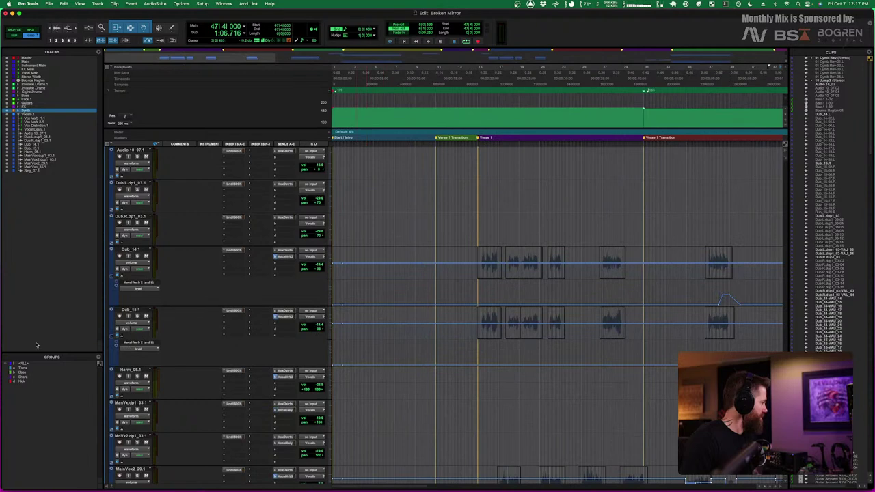
scroll(336, 373, up, 4)
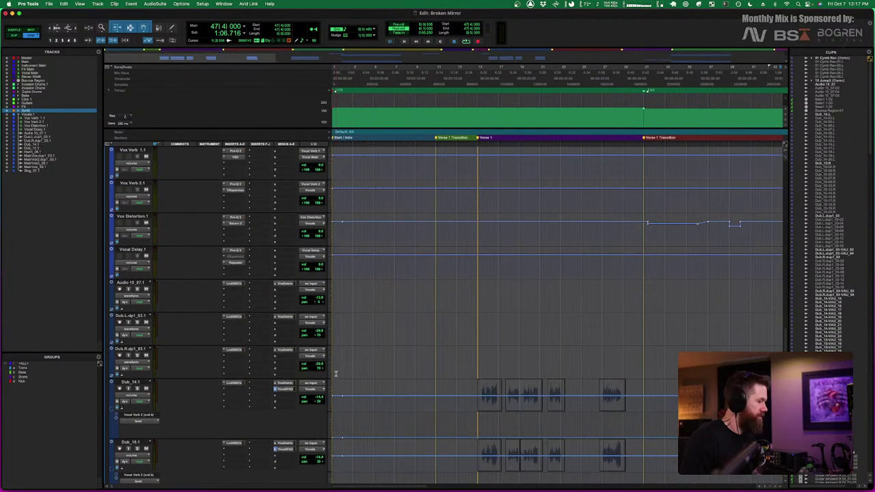
scroll(336, 373, up, 2)
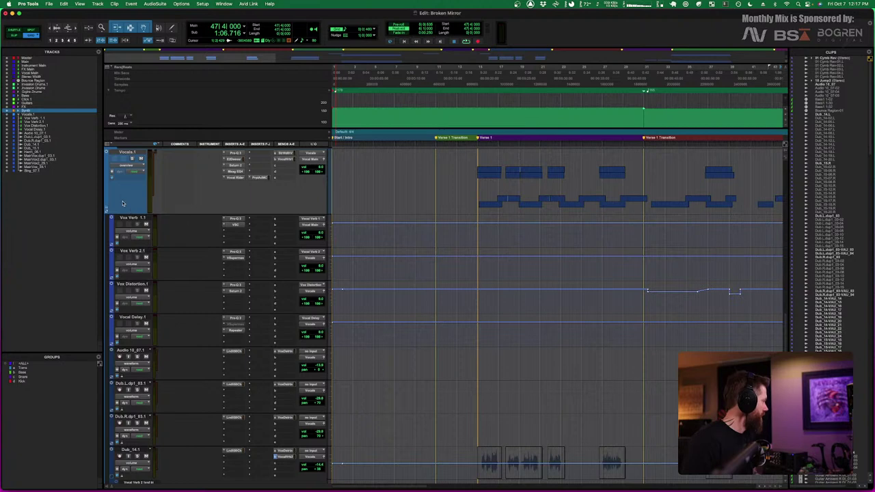
click(135, 151)
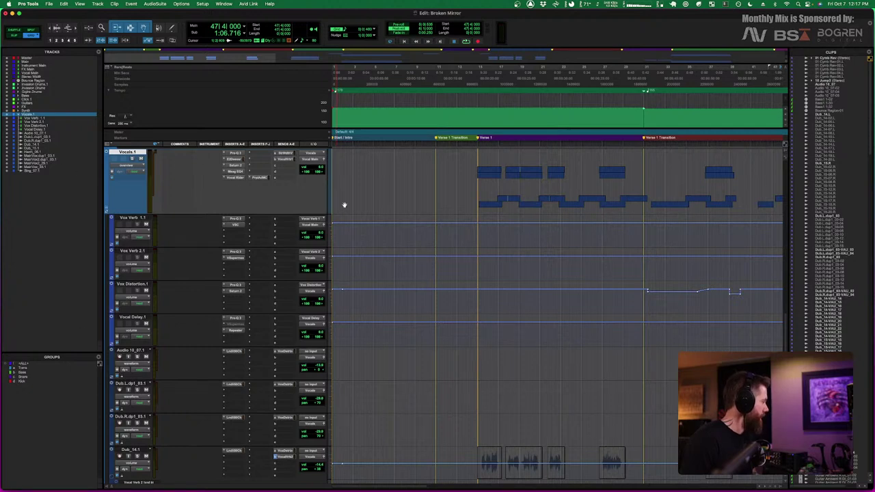
Examine the clips, sends and automation on the vocal tracks from Verse 1 through Chorus 2
scroll(246, 292, down, 8)
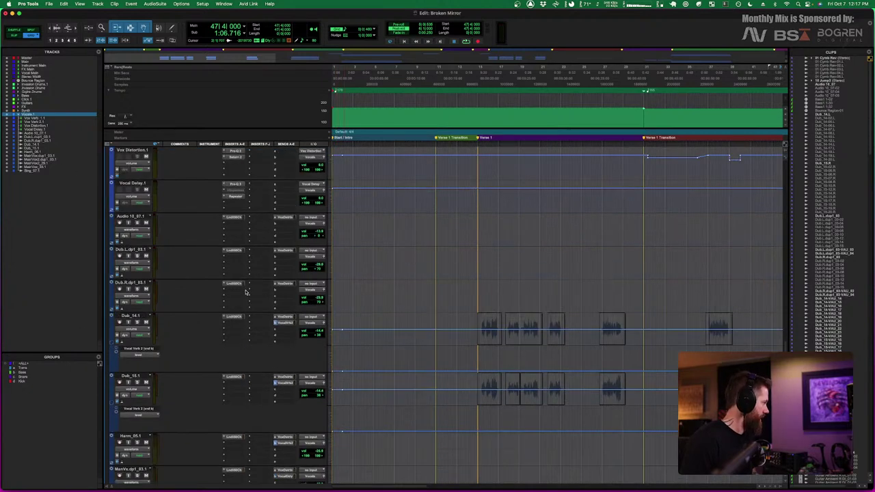
scroll(246, 292, down, 4)
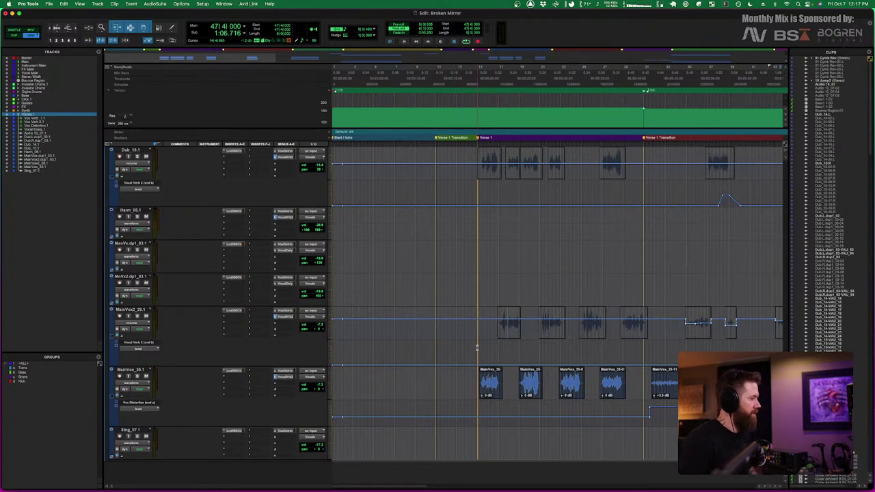
scroll(547, 298, right, 5)
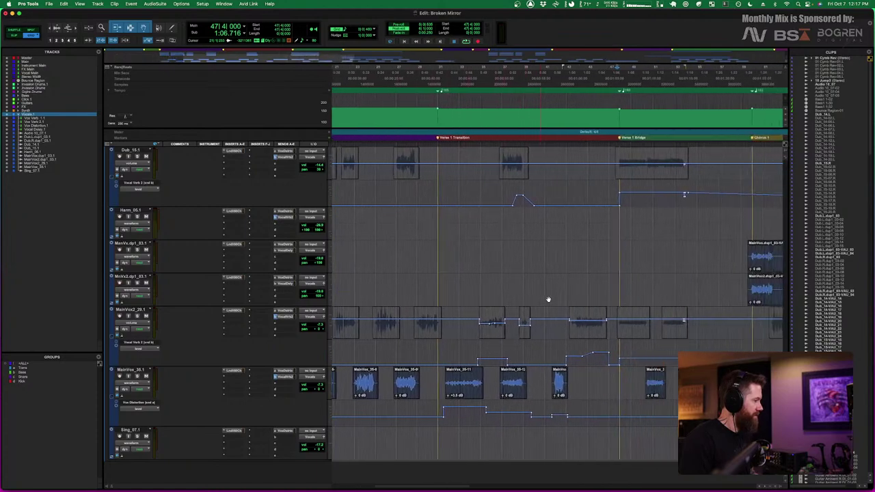
scroll(548, 299, up, 2)
scroll(547, 299, right, 6)
scroll(548, 299, up, 2)
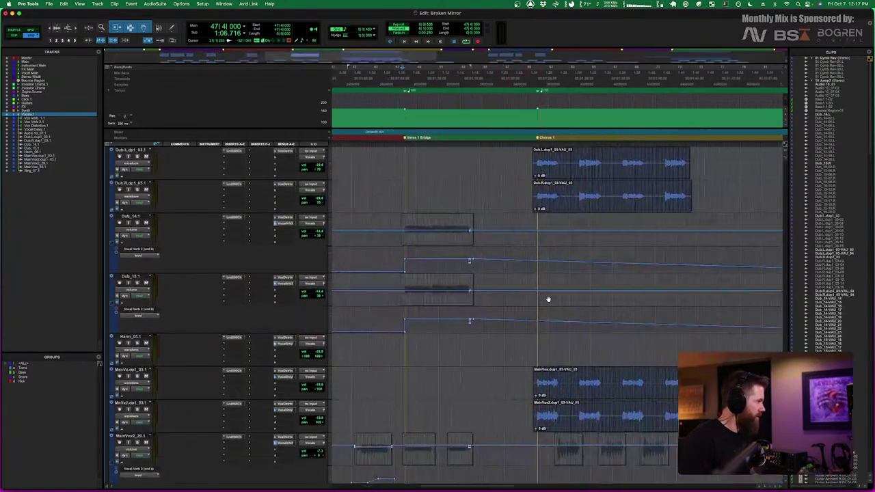
scroll(548, 299, down, 2)
scroll(548, 299, right, 6)
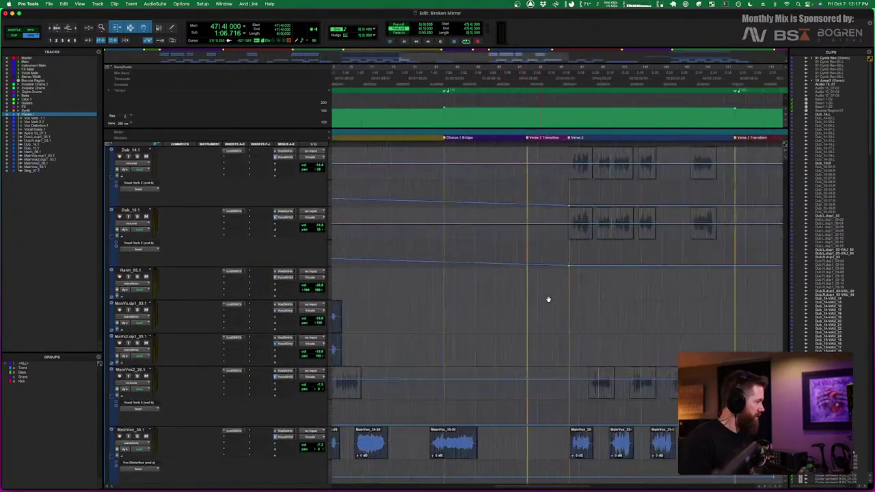
scroll(548, 299, right, 1)
scroll(548, 299, down, 1)
scroll(548, 300, right, 5)
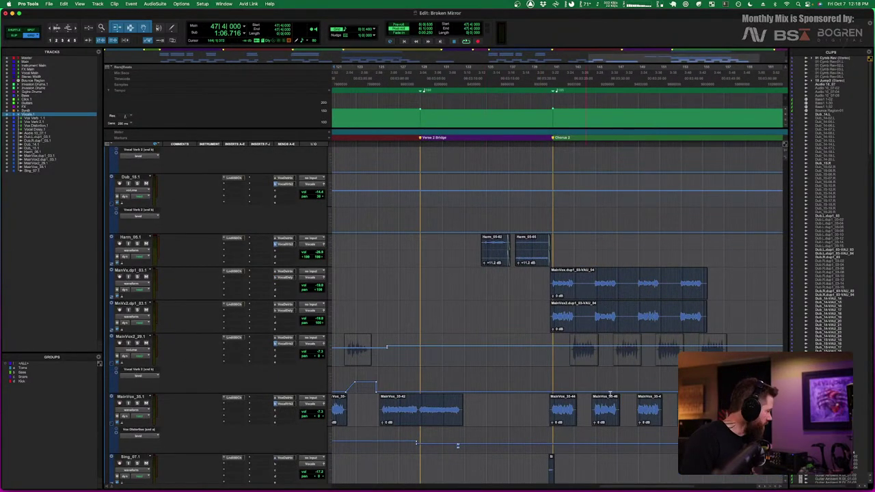
scroll(609, 393, right, 5)
scroll(610, 393, down, 1)
scroll(610, 393, left, 12)
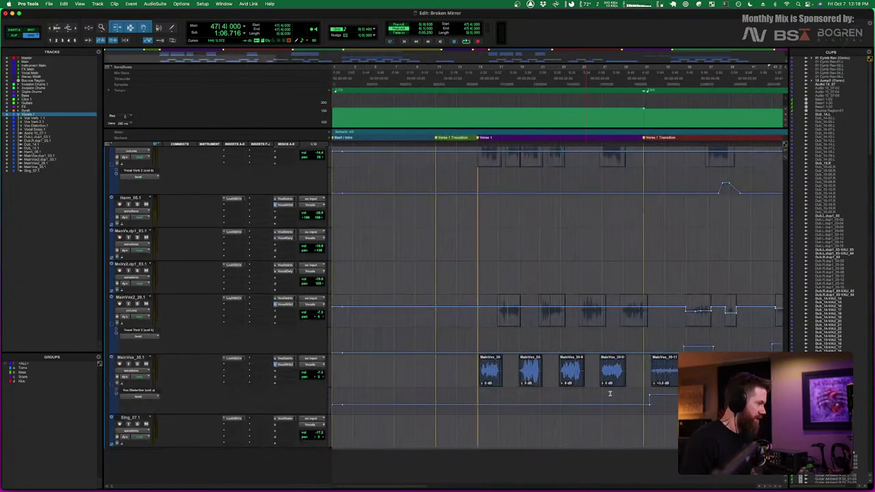
Examine the automation lanes under the Sing and doubled MainVox tracks, including the send parameters they can display, leaving the lanes as they were
click(112, 445)
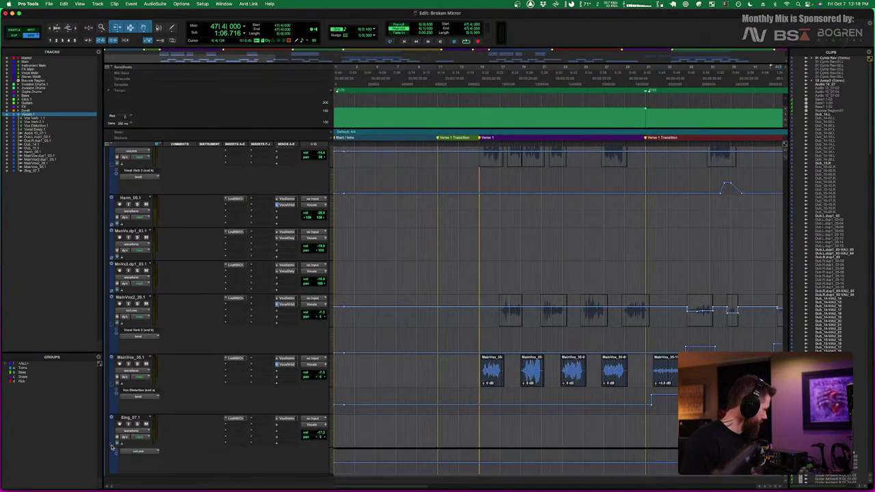
click(111, 447)
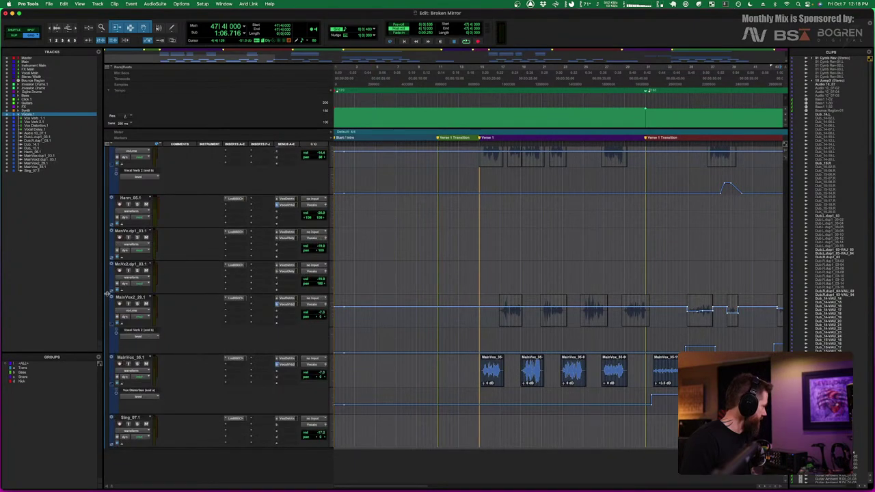
click(143, 336)
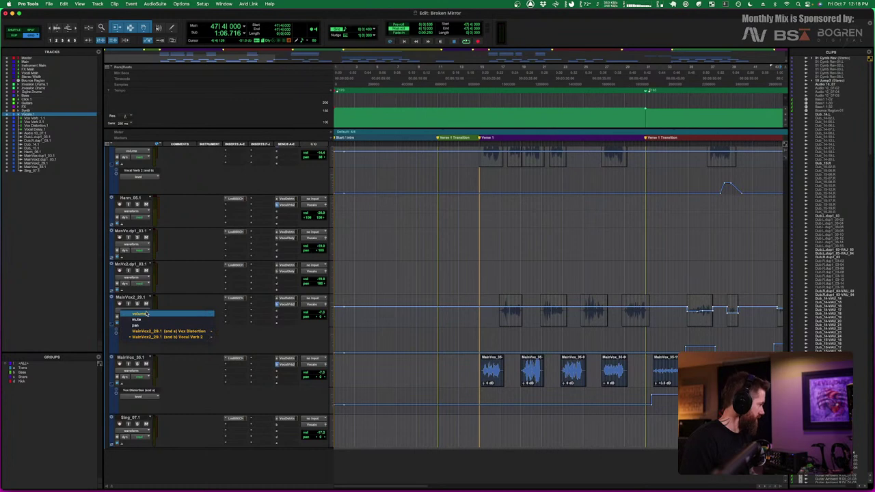
mouse_move(162, 332)
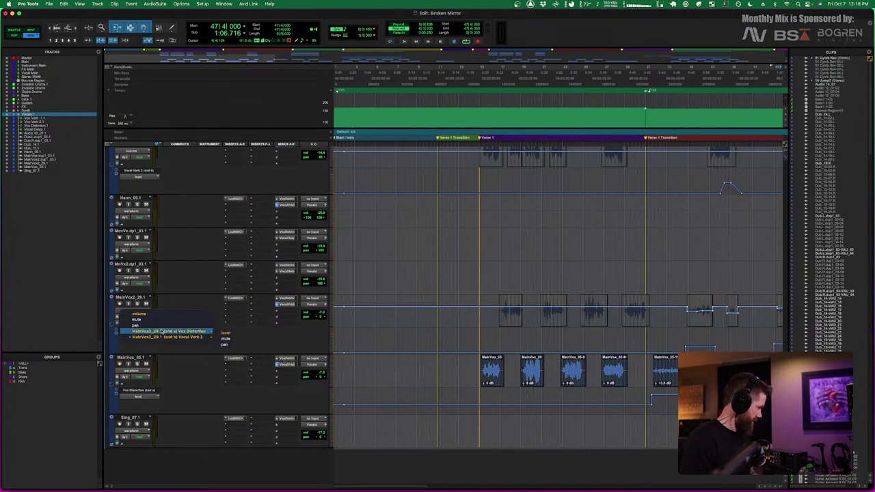
click(196, 338)
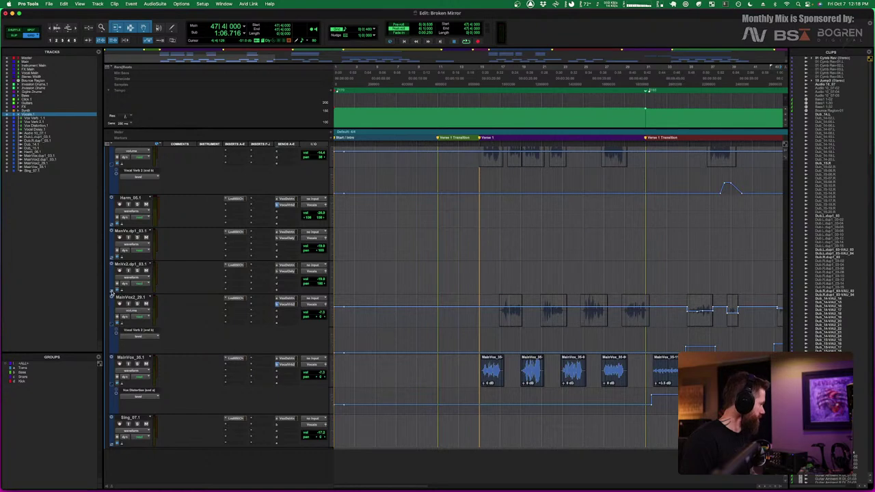
click(112, 293)
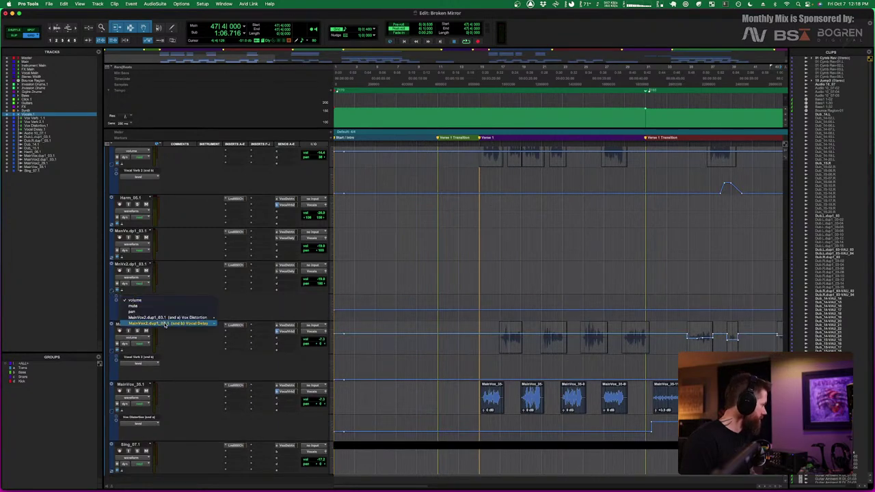
click(112, 293)
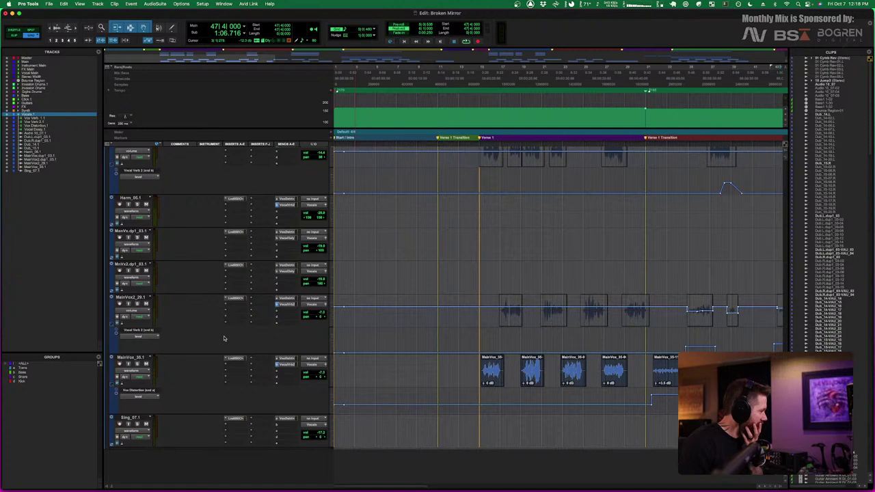
Select all the vocal audio tracks from Audio 10_07.1 through Sing_07.1
scroll(223, 337, up, 5)
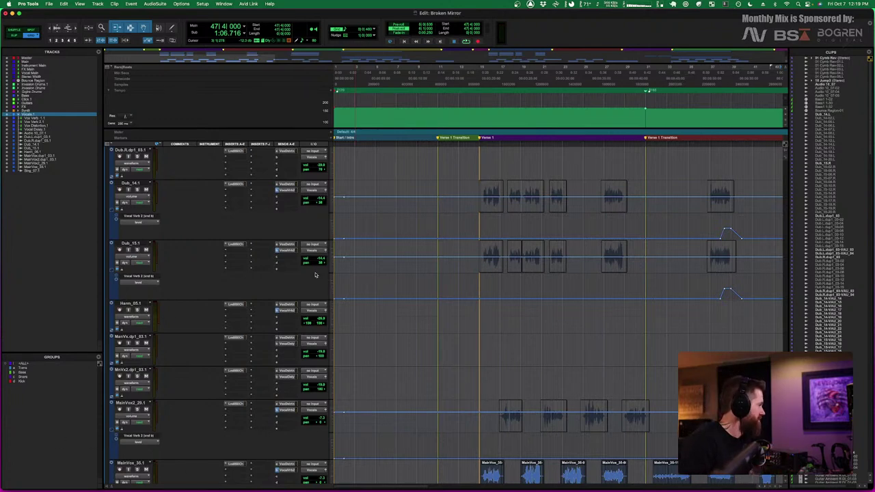
scroll(315, 275, up, 4)
scroll(273, 308, down, 8)
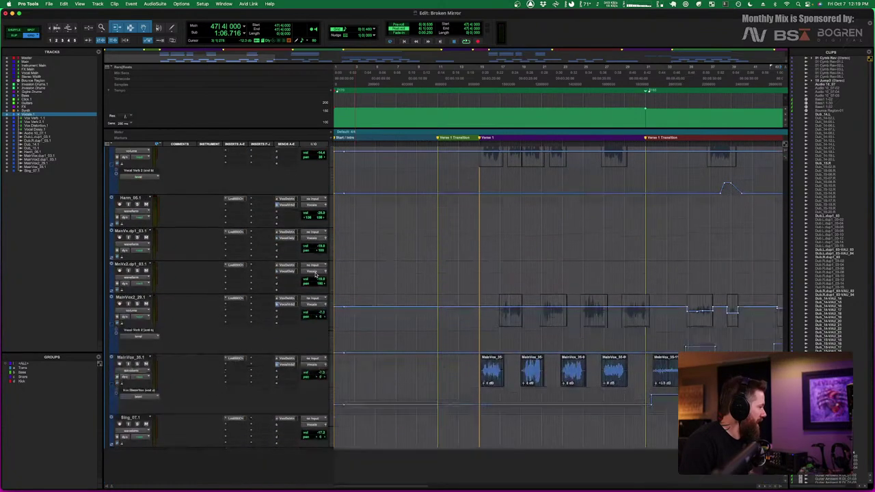
scroll(239, 359, up, 6)
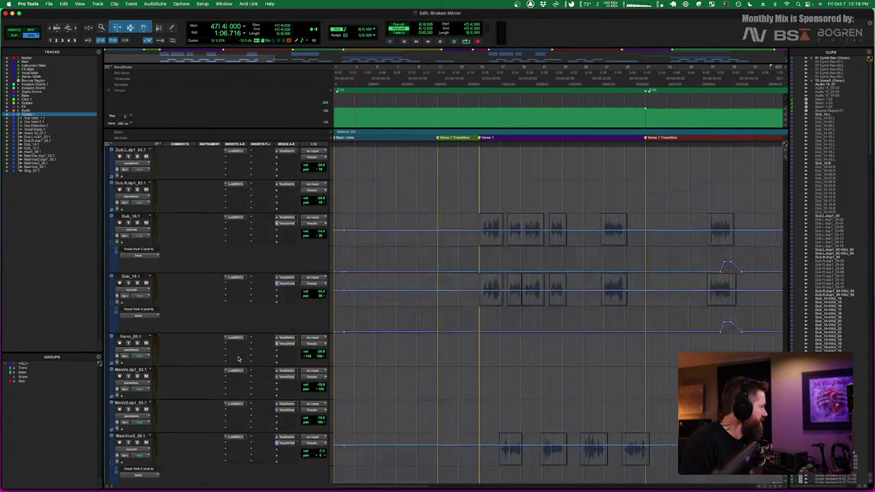
scroll(238, 359, up, 1)
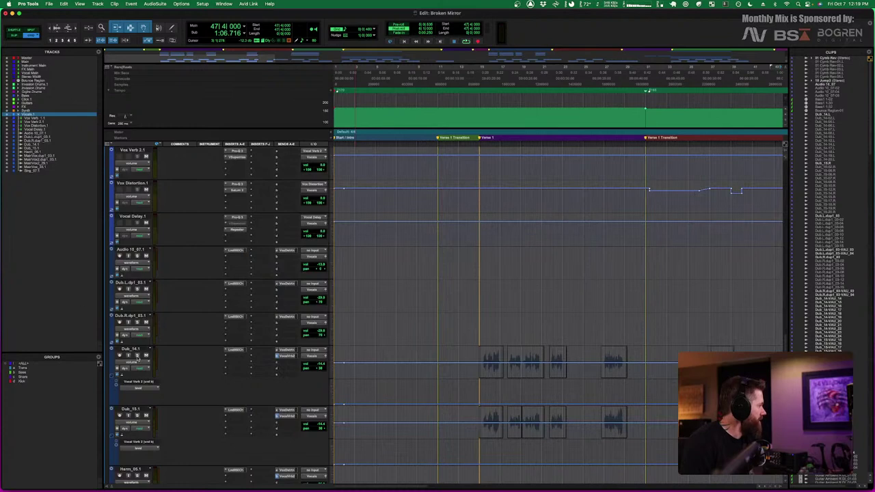
click(137, 253)
scroll(177, 403, down, 8)
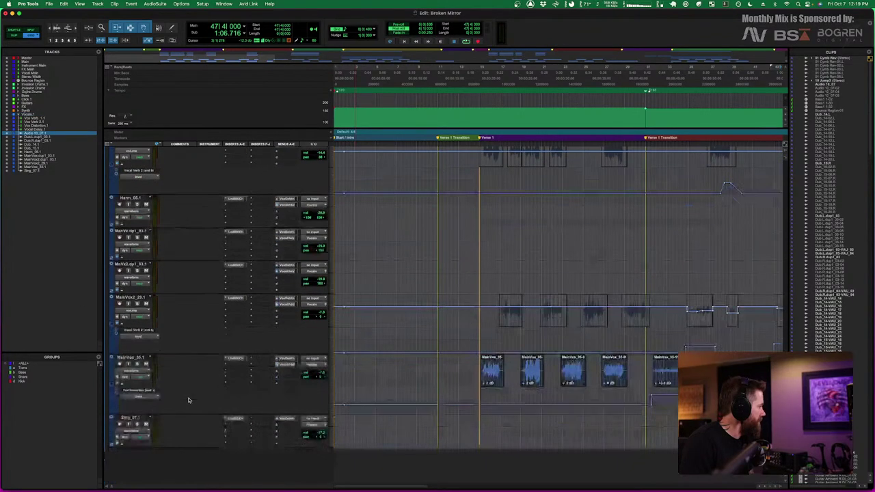
shift+click(140, 418)
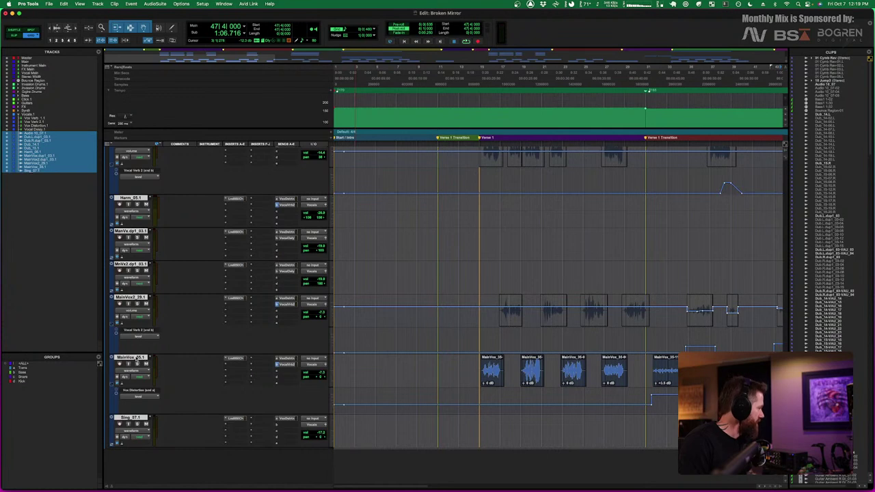
Select only the MainVox_35.1 track, and view its Lindell 50 Channel insert before closing it
super+click(132, 357)
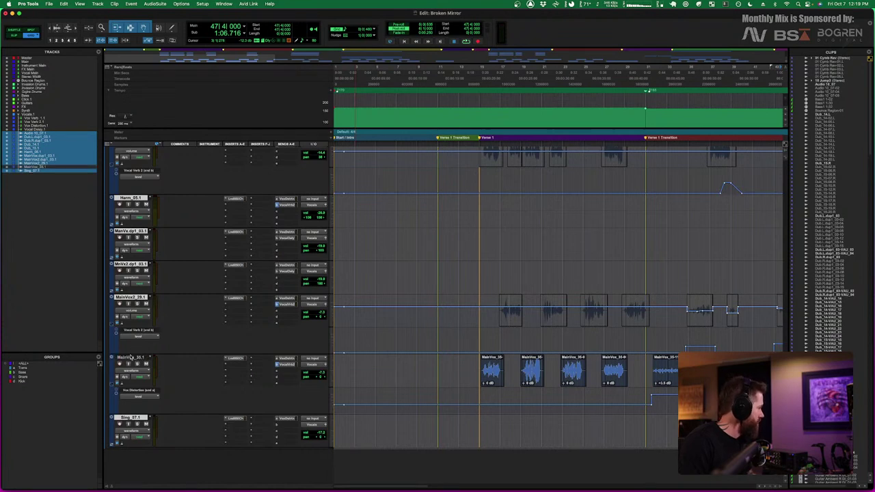
click(131, 357)
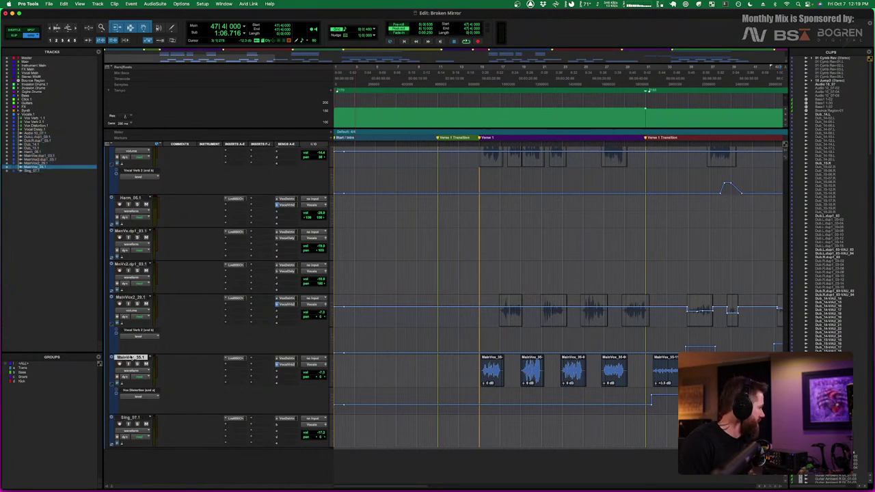
click(235, 357)
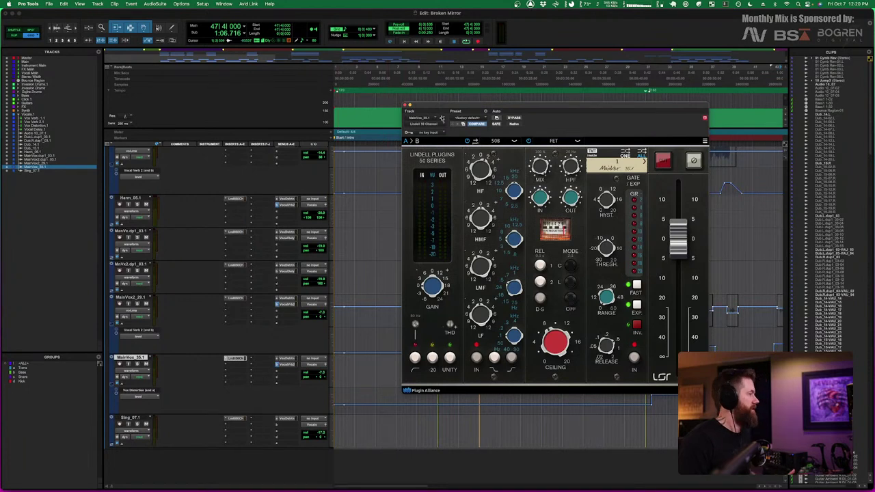
click(405, 107)
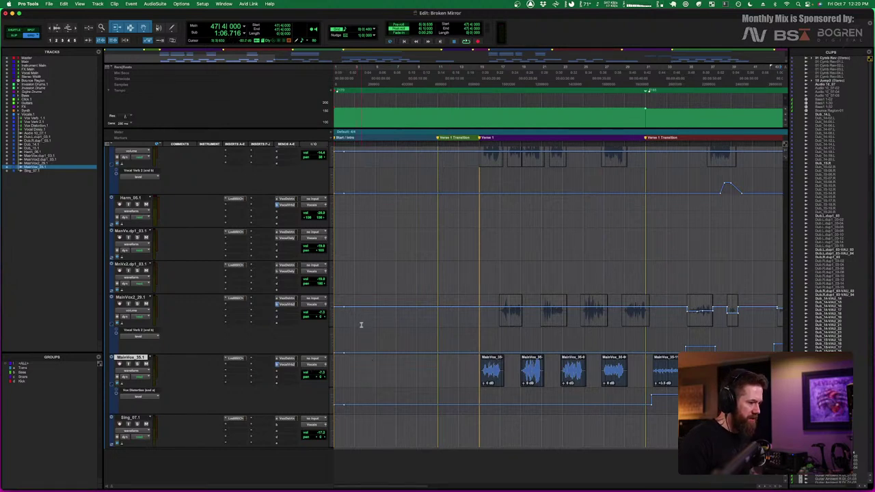
Reopen MainVox_35.1's Lindell 50 Channel, view its 50A and 60 EQ modules, and return the EQ to 50B
click(235, 358)
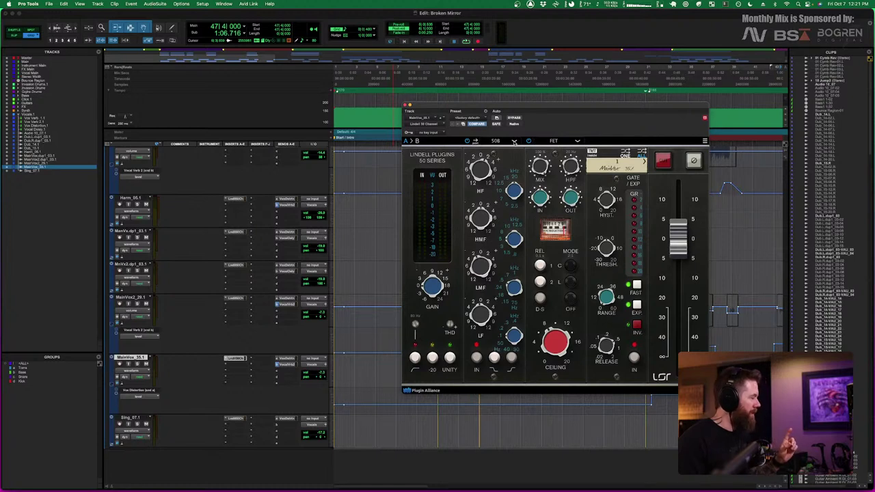
click(496, 142)
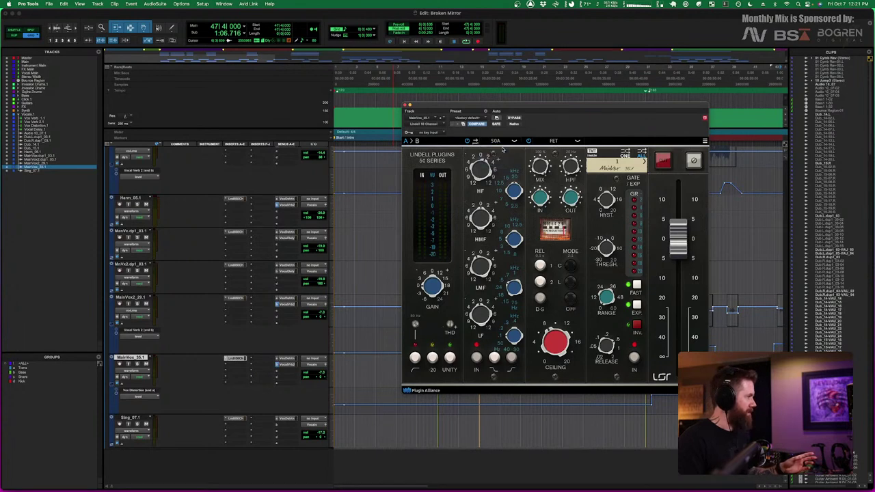
click(491, 149)
click(514, 142)
click(504, 157)
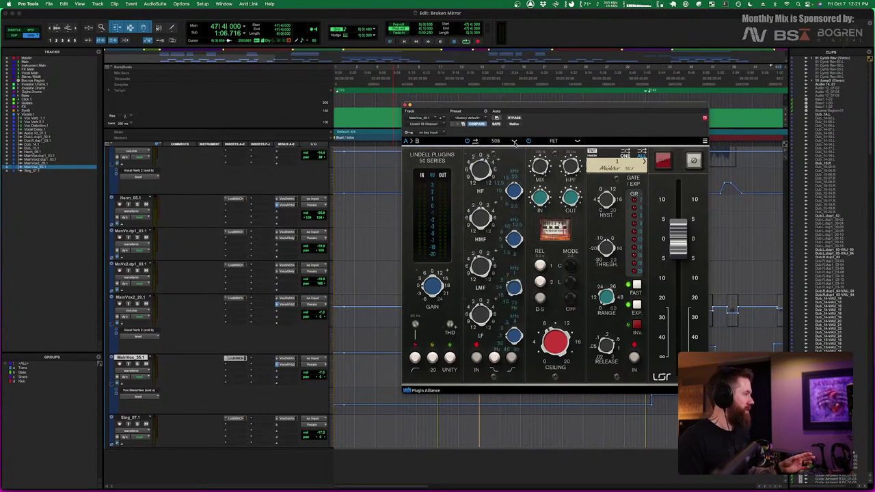
click(514, 142)
click(504, 164)
click(514, 141)
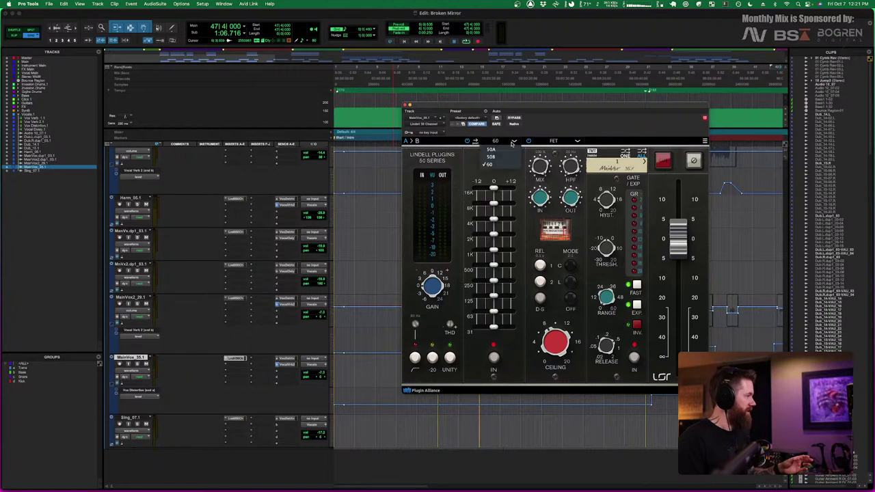
click(503, 157)
View the VCA compressor module in MainVox_35.1's Lindell 50 Channel, return the compressor to FET, and close the plug-in
click(578, 141)
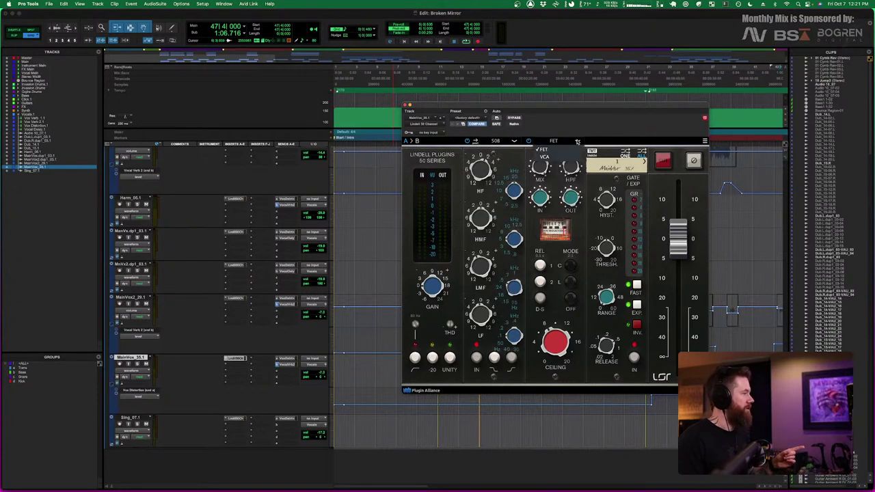
click(568, 155)
click(577, 141)
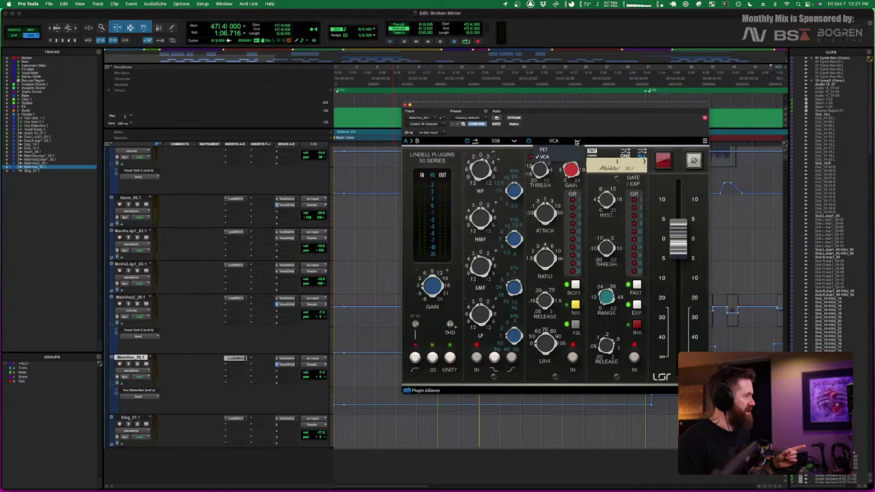
click(556, 149)
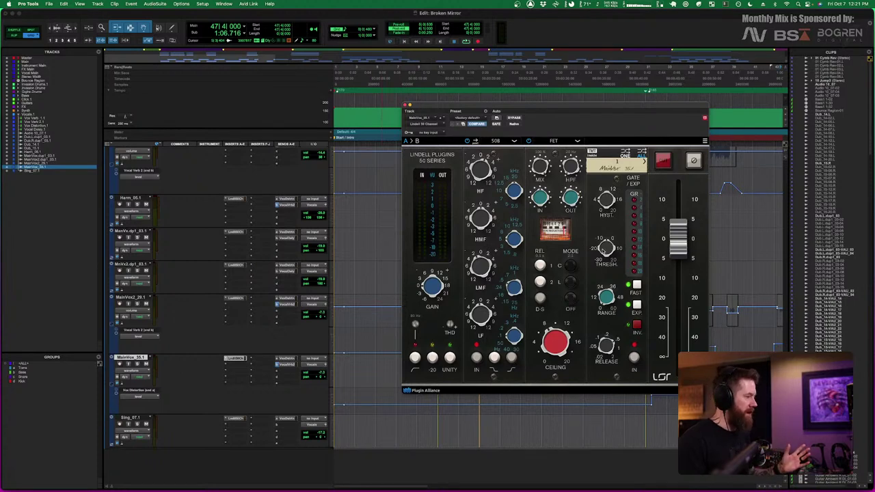
click(407, 107)
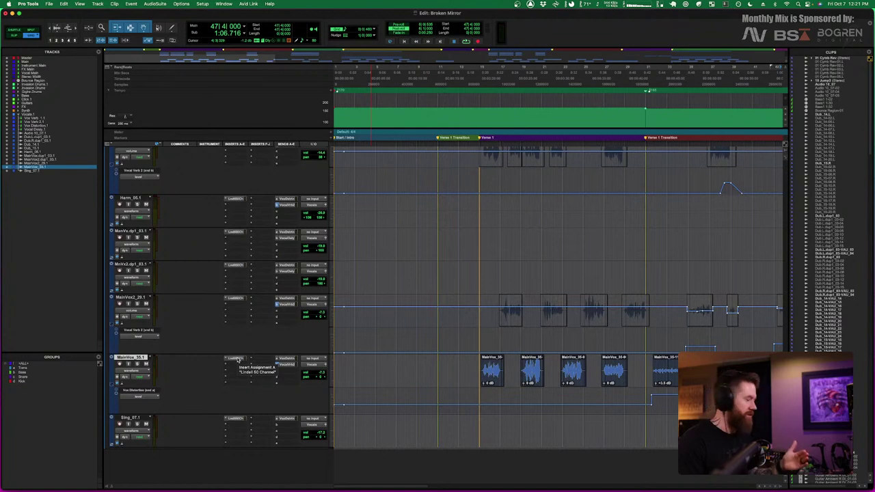
View the send faders on the MainVox_35.1, Sing_07.1 and doubled MainVox tracks, including the distortion and delay sends, and close the send window
click(286, 358)
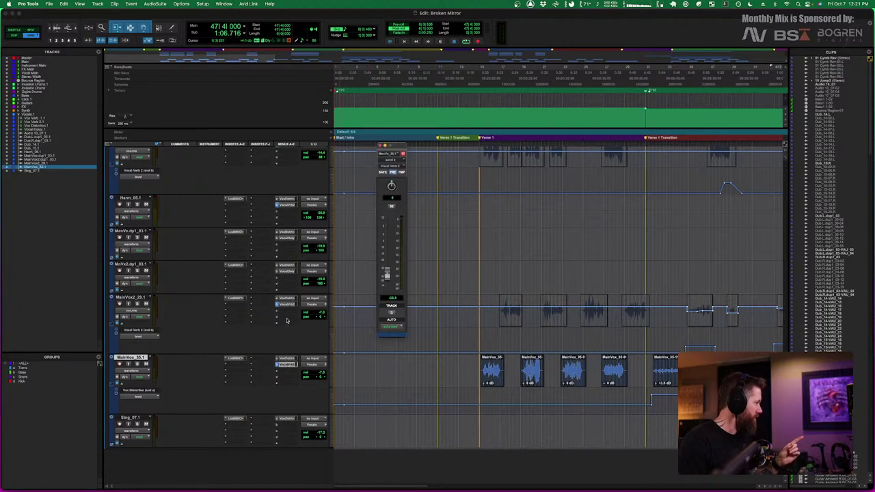
click(286, 418)
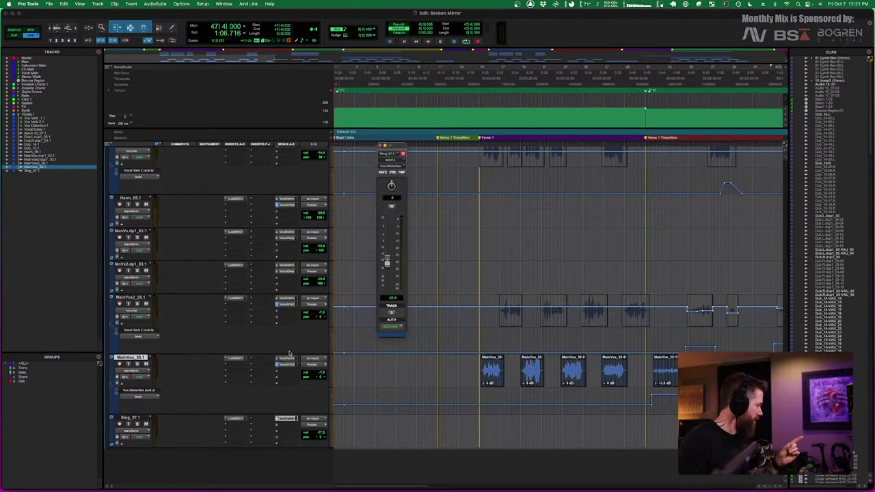
click(288, 272)
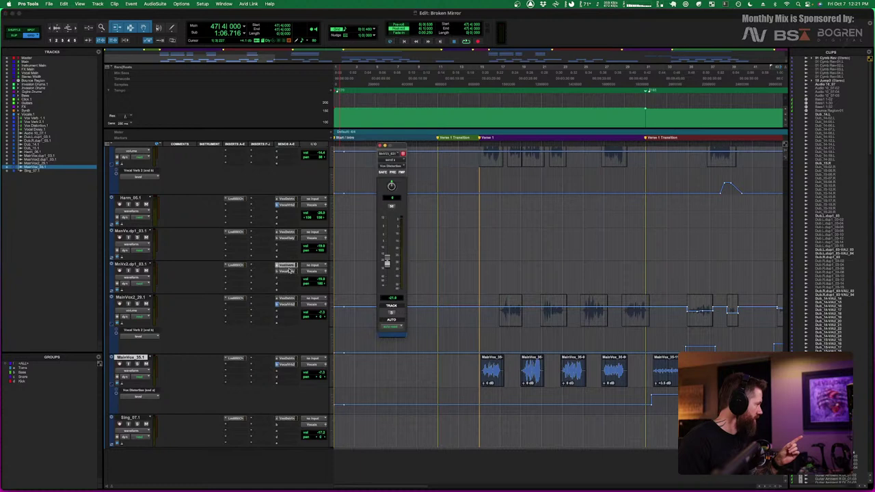
click(287, 233)
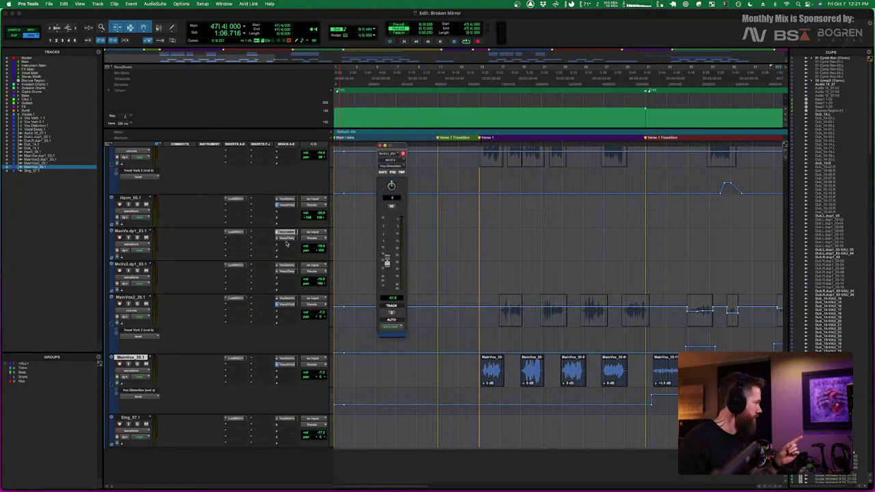
click(286, 239)
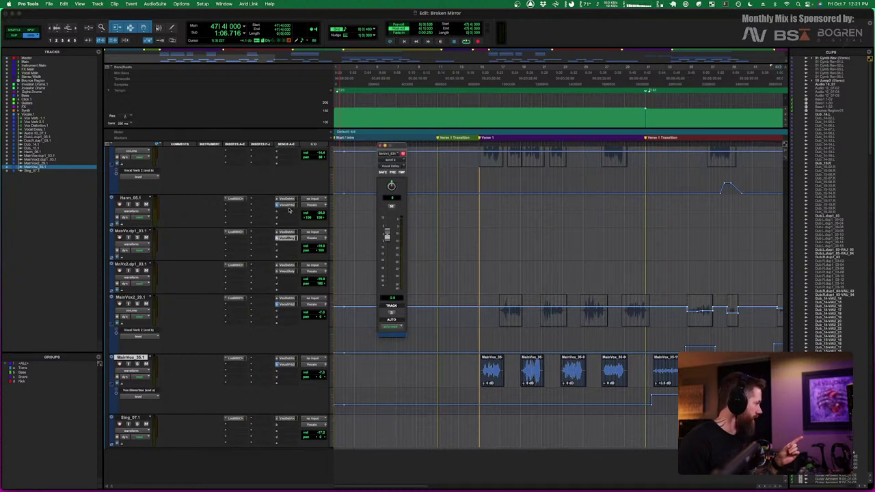
click(380, 146)
Select the four vocal effect return tracks from Vox Verb 1.1 through Vocal Delay.1
scroll(271, 231, up, 4)
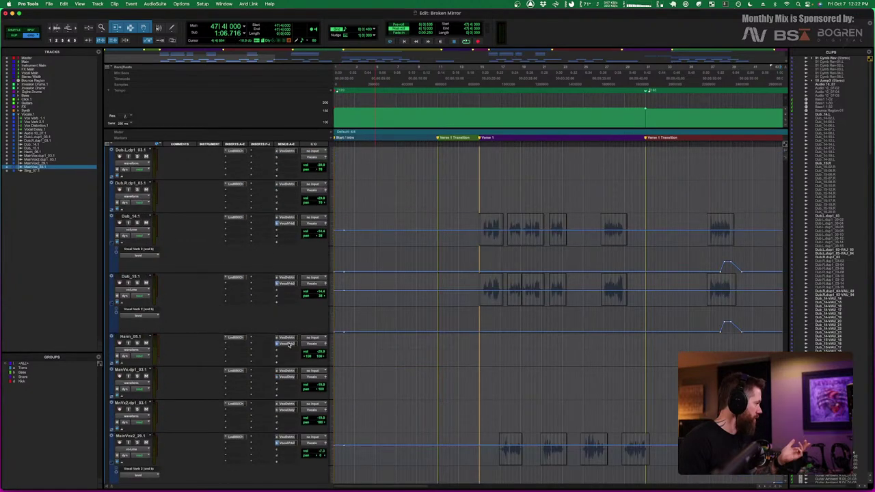
scroll(277, 226, up, 1)
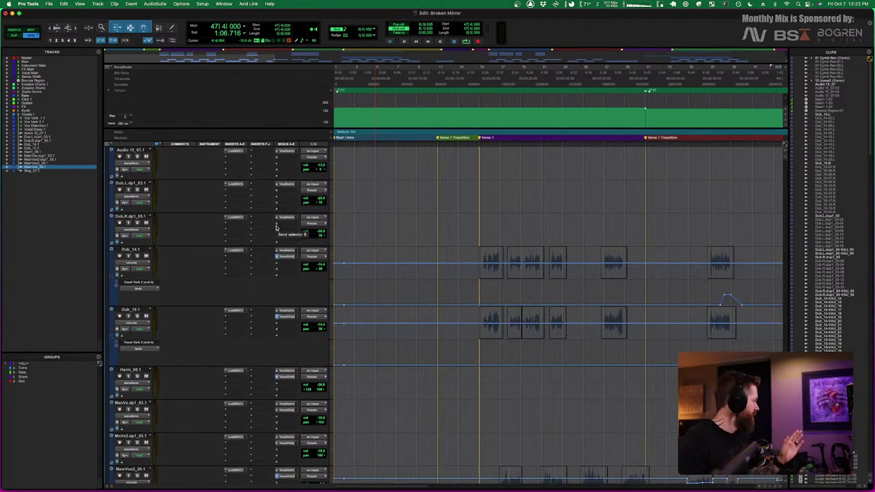
scroll(213, 230, up, 6)
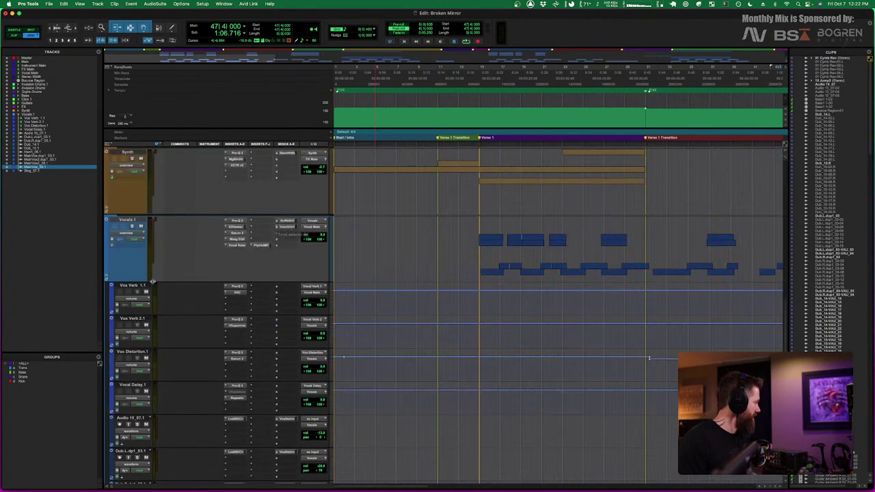
scroll(214, 229, down, 1)
click(132, 217)
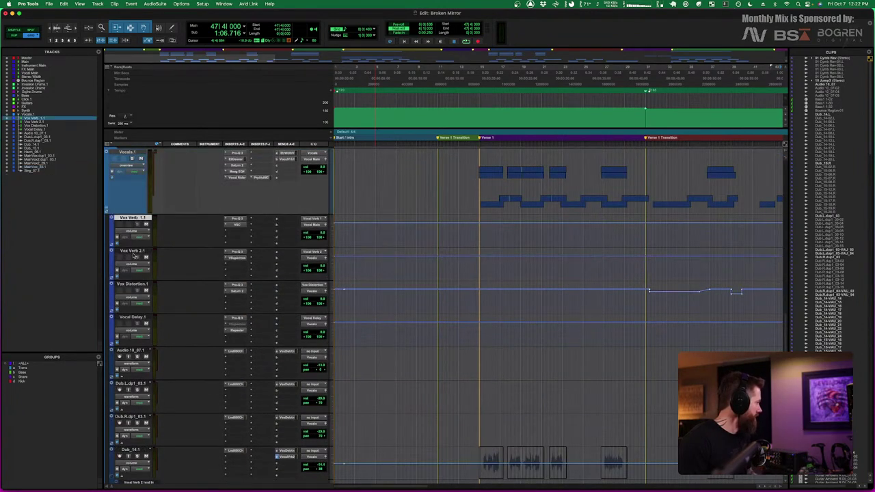
shift+click(134, 318)
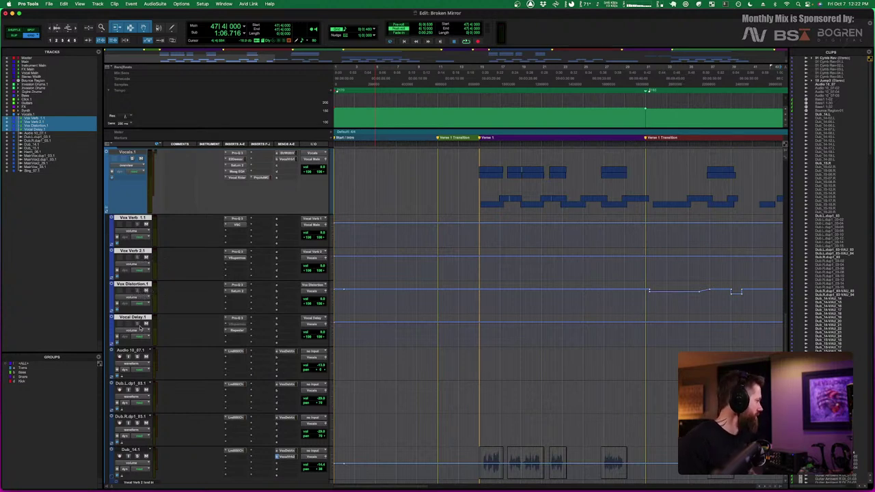
View the Pro-Q 3 and VerbSuite Classics inserts on Vox Verb 1.1, closing each one
click(236, 220)
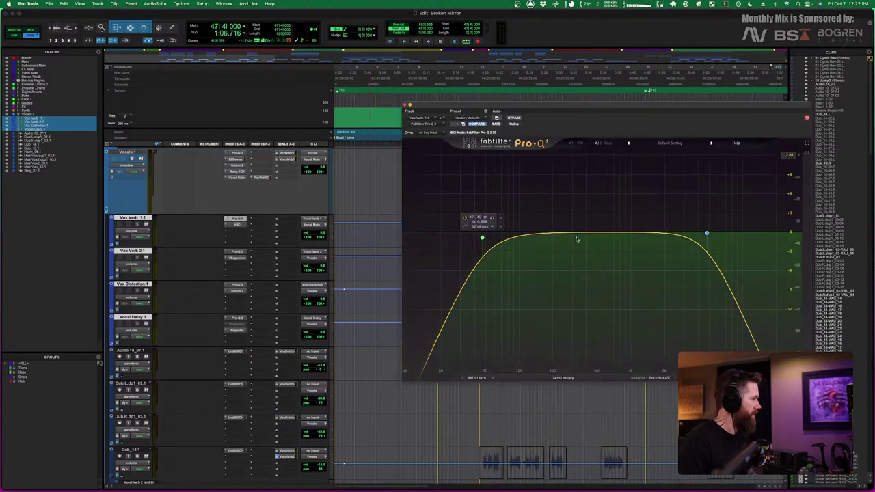
click(408, 105)
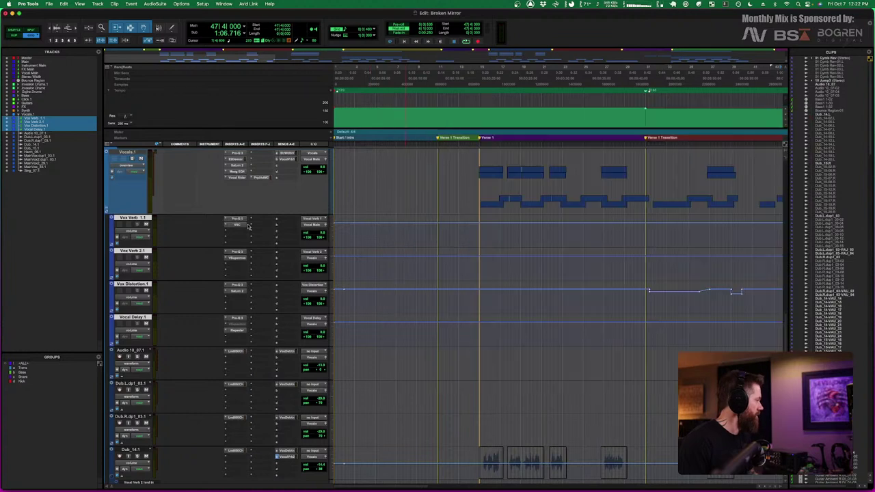
click(236, 225)
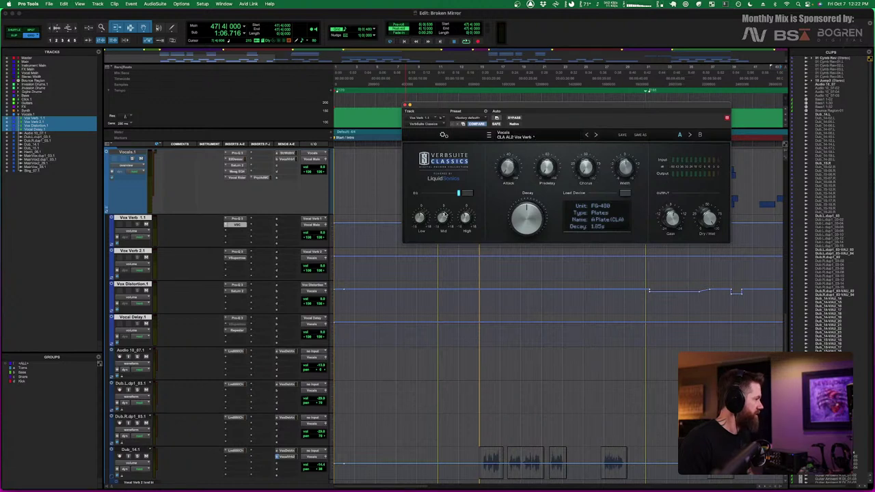
click(405, 105)
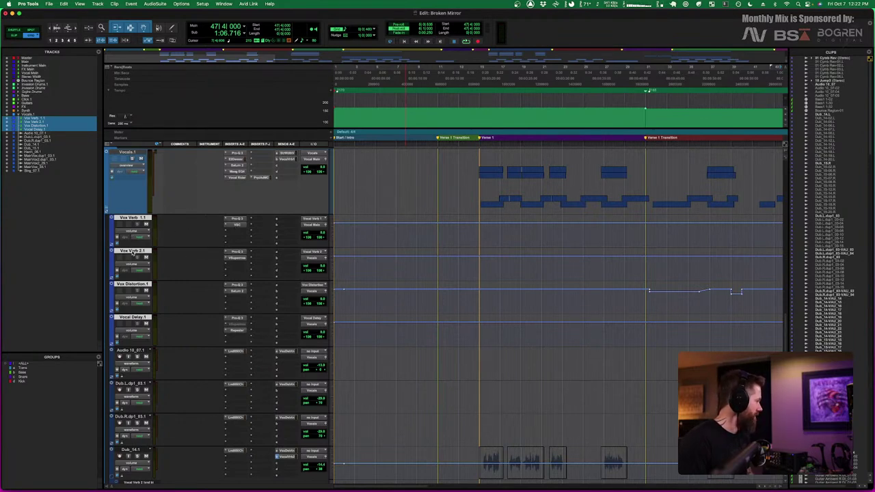
View the Pro-Q 3 and ValhallaSupermassive inserts on Vox Verb 2.1, closing each one
click(236, 252)
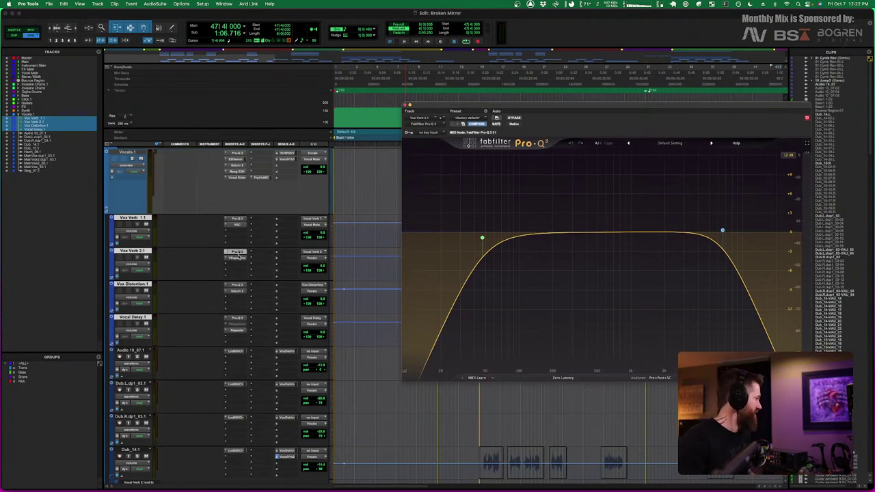
click(405, 106)
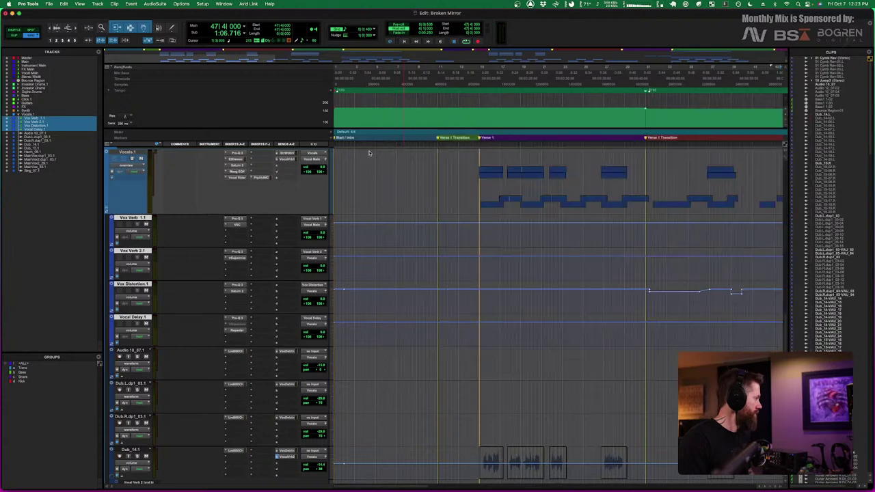
click(234, 258)
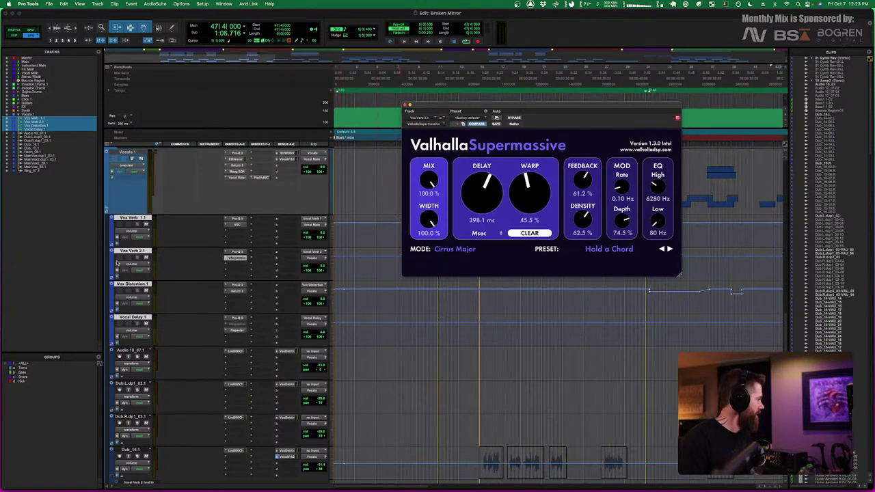
click(408, 105)
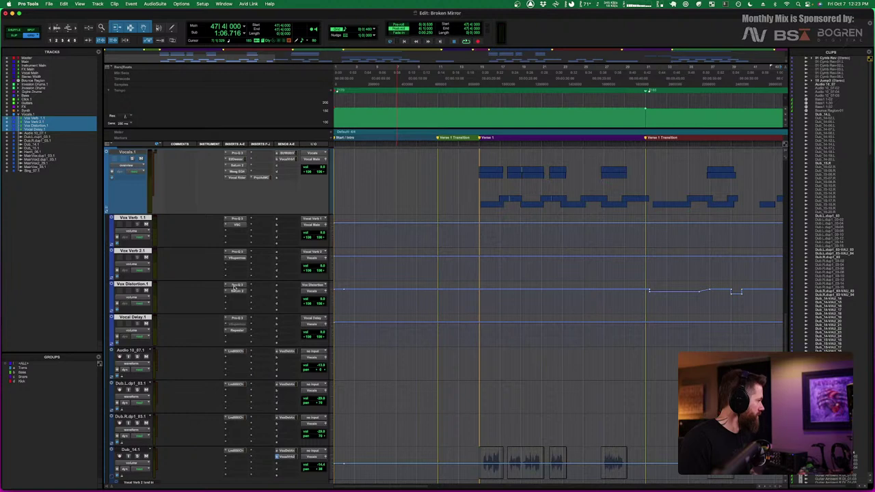
View the Pro-Q 3 and Saturn 2 inserts on Vox Distortion.1, closing each one
click(236, 291)
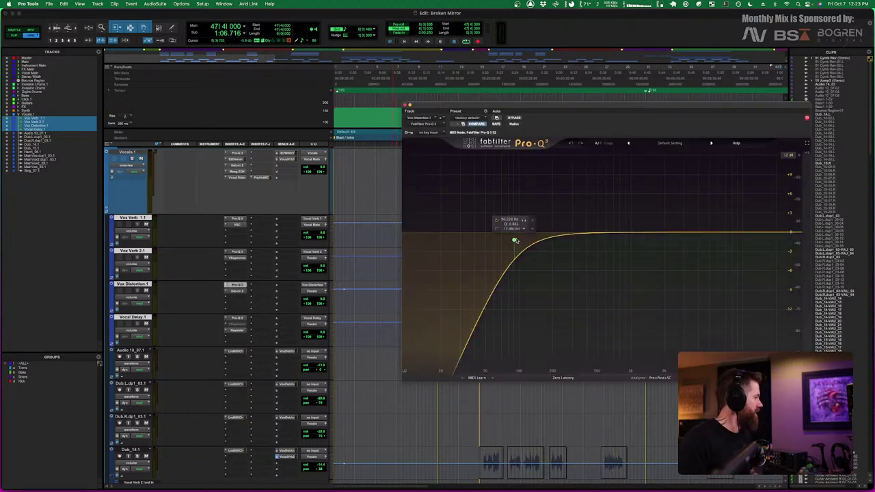
click(404, 107)
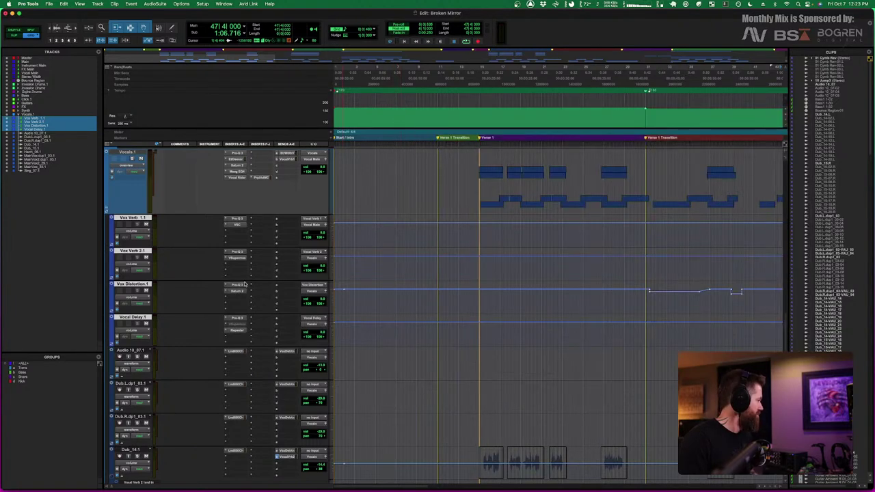
click(237, 291)
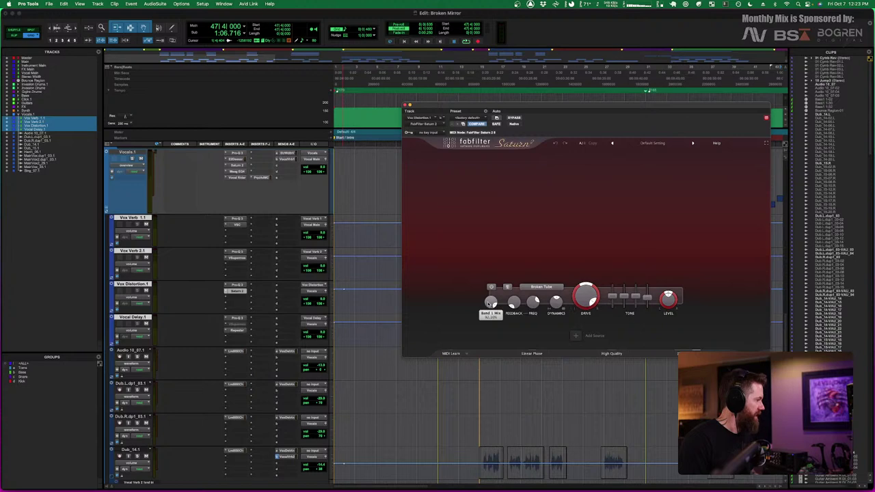
click(405, 106)
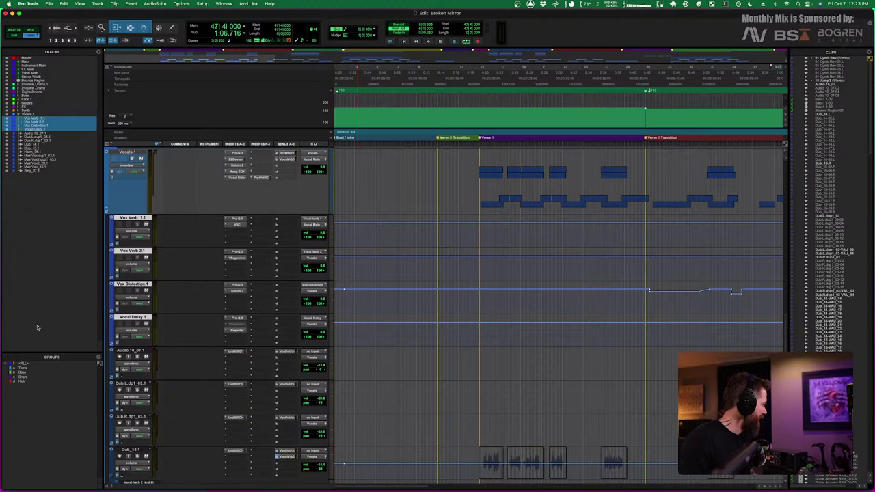
View the Pro-Q 3 and Repeater inserts on Vocal Delay.1, closing each one
click(238, 318)
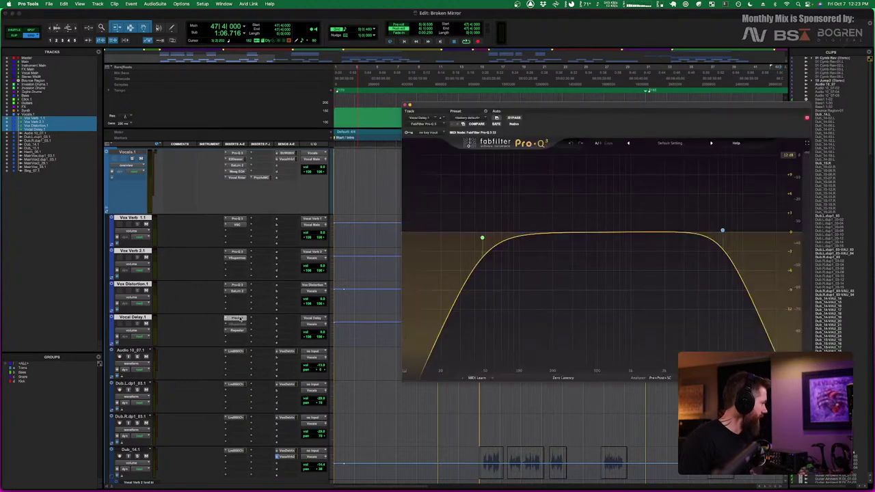
click(407, 104)
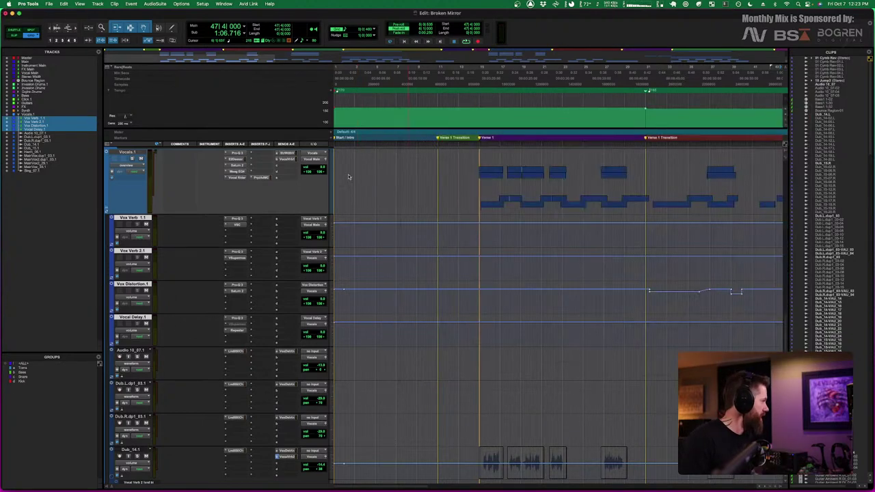
click(237, 330)
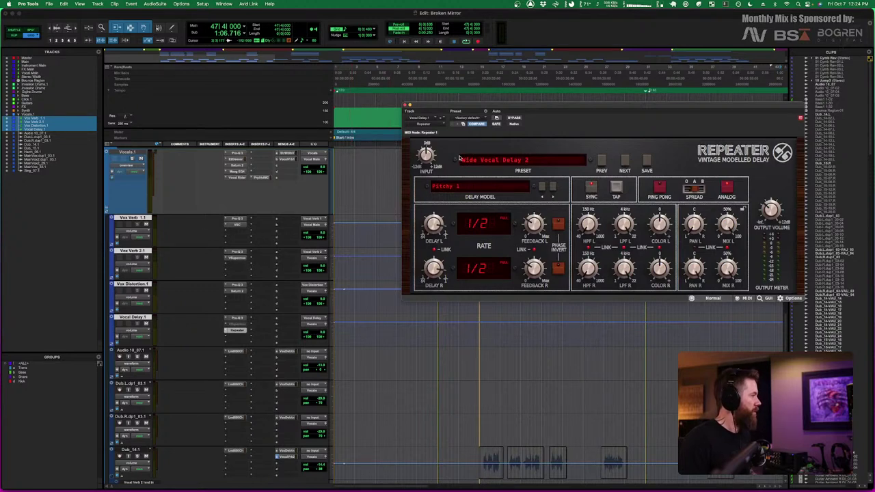
click(408, 105)
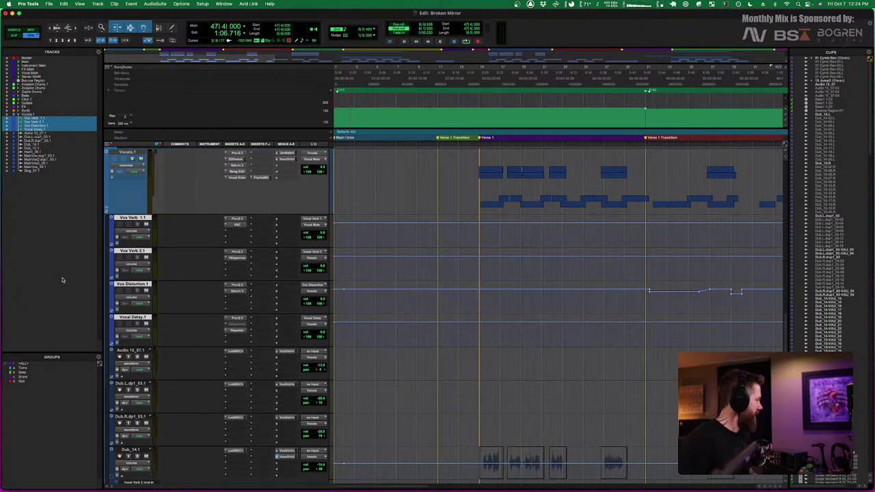
Place the edit cursor at 37|3|480 in Dub_14.1's Vocal Verb 2 send level lane, just before the automation rise in Verse 1 Transition
click(133, 317)
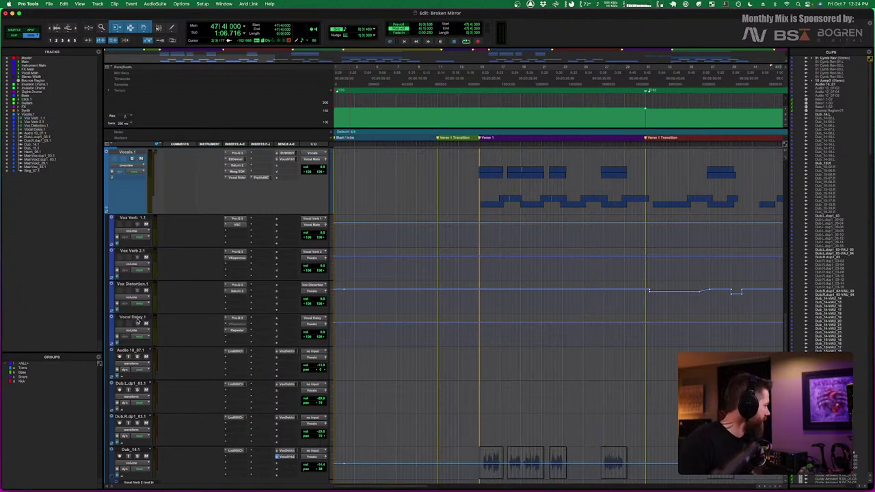
scroll(146, 342, down, 5)
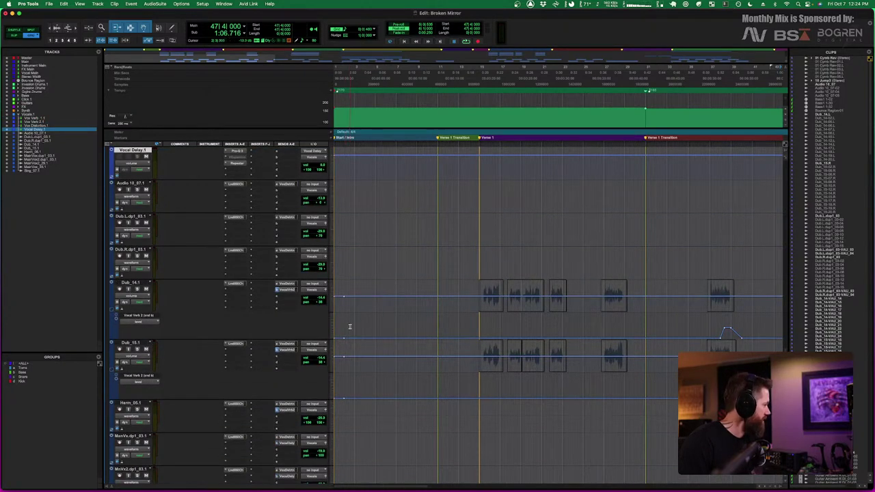
scroll(569, 330, right, 10)
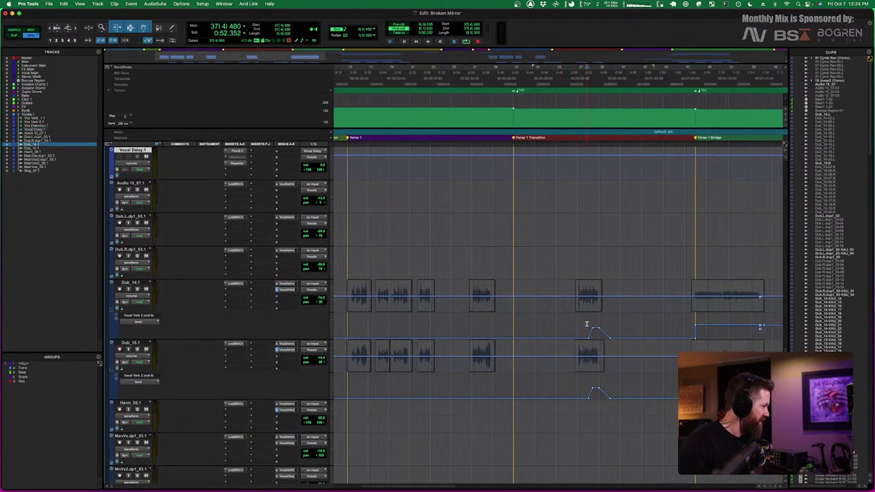
click(585, 332)
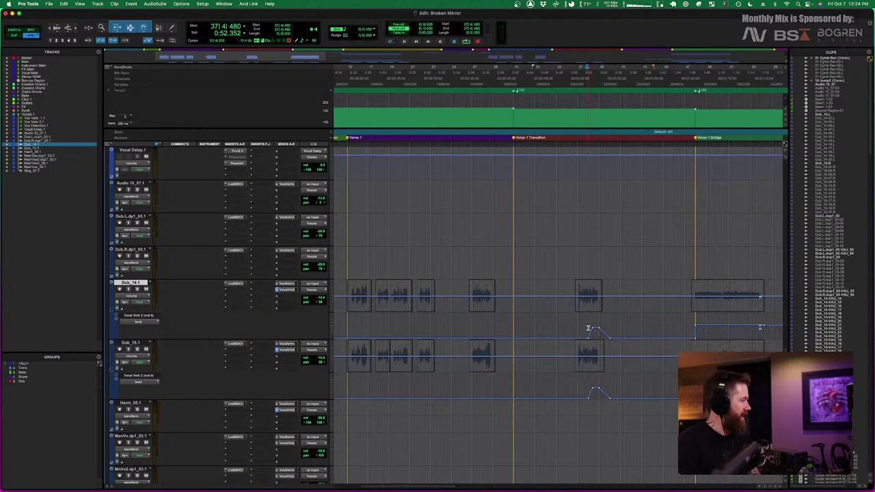
click(586, 326)
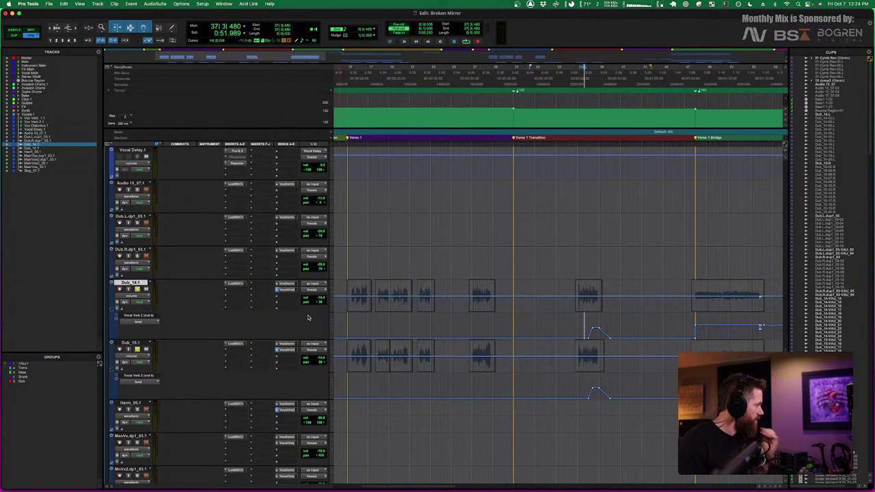
Play the soloed dubs through the reverb send rise in Verse 1 Transition and from 47|4|000 into Verse 1 Bridge
key(space)
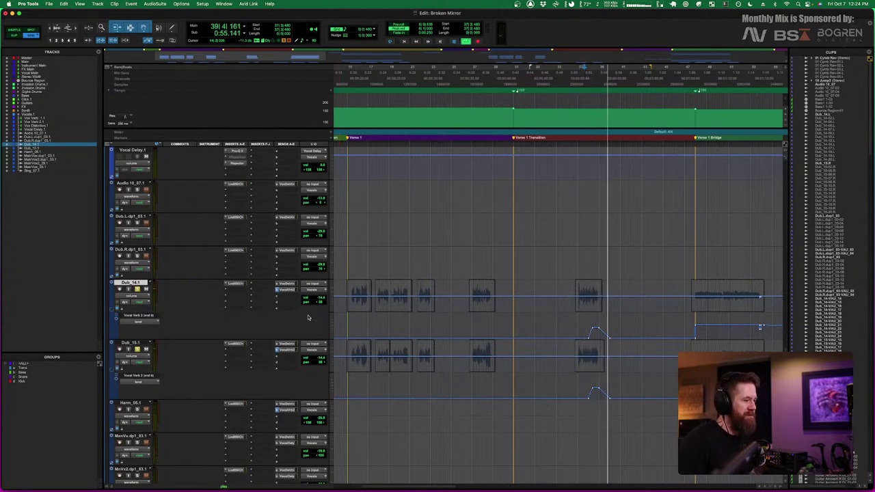
key(space)
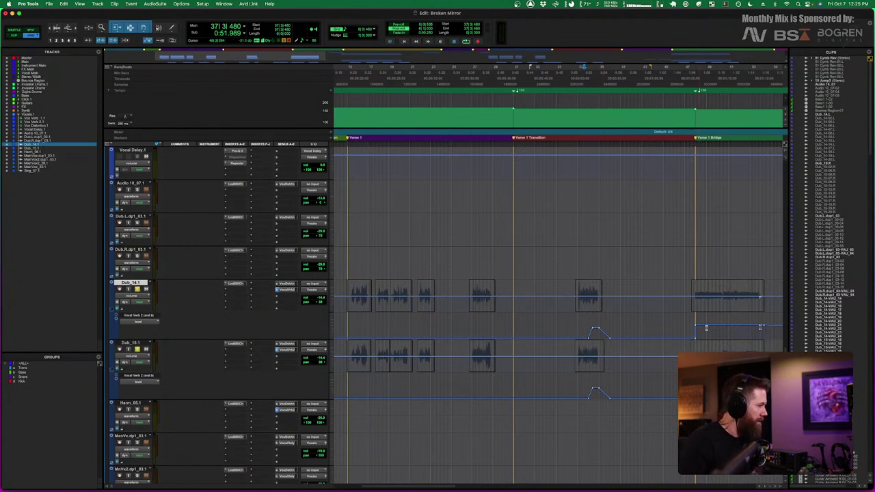
scroll(706, 327, right, 5)
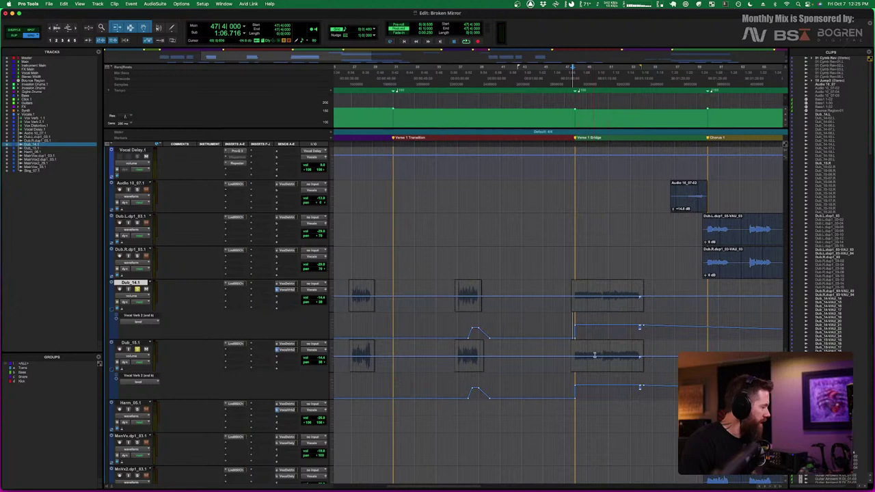
key(space)
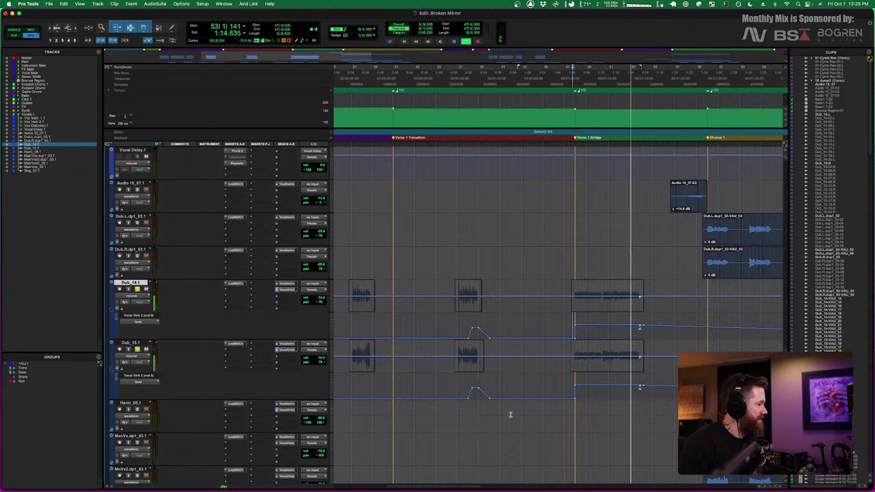
key(space)
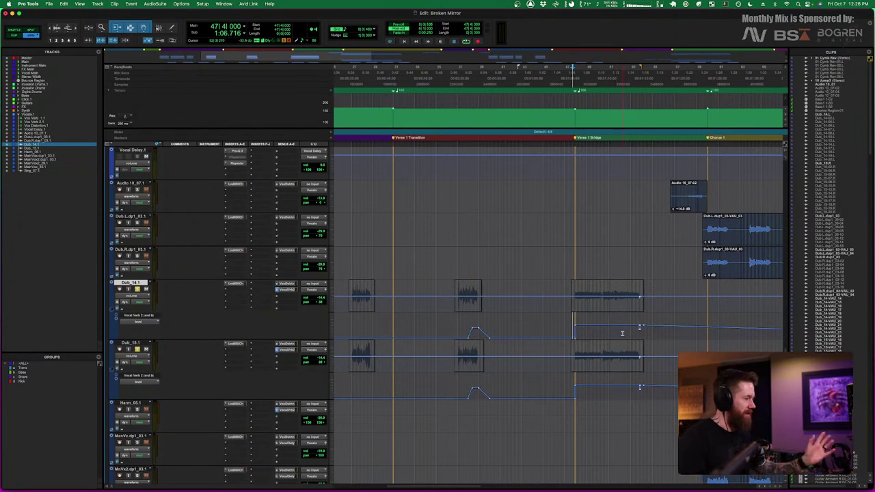
Solo MainVox2_29.1 and play it from 45|4|000 through the Vocal Verb 2 send rise before Verse 1 Bridge
scroll(670, 336, down, 3)
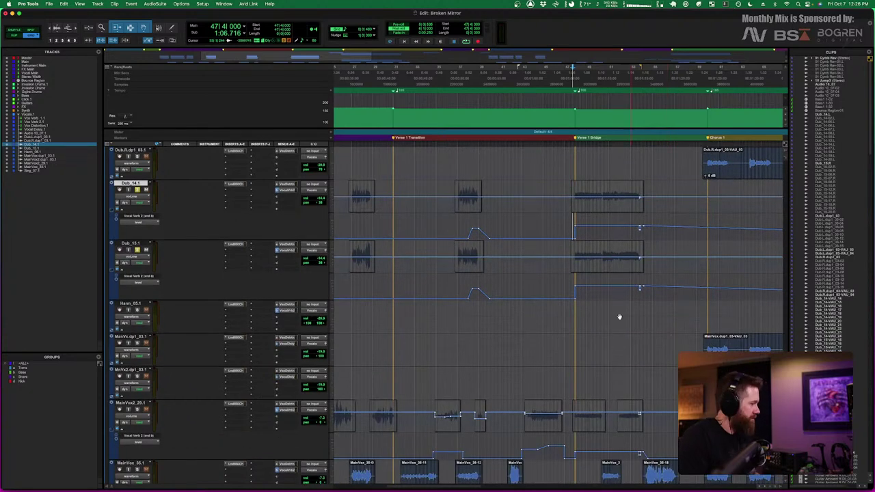
scroll(619, 316, down, 3)
click(551, 347)
scroll(523, 287, up, 1)
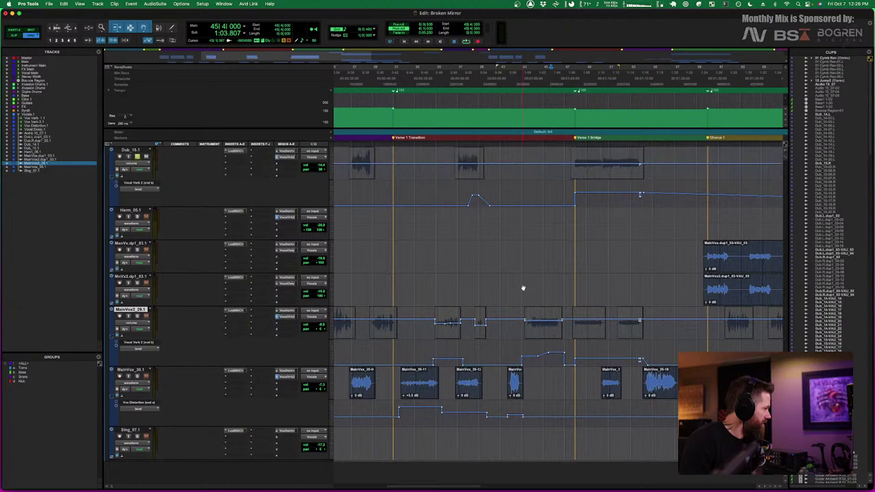
scroll(523, 287, up, 2)
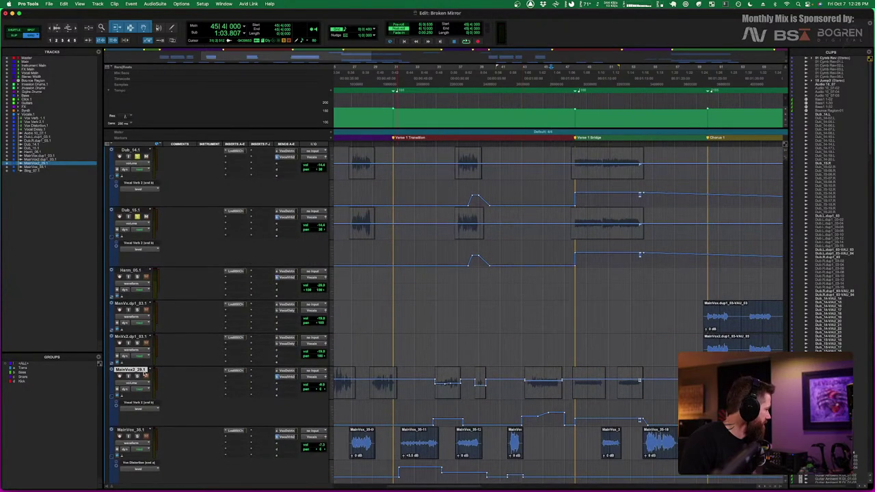
key(space)
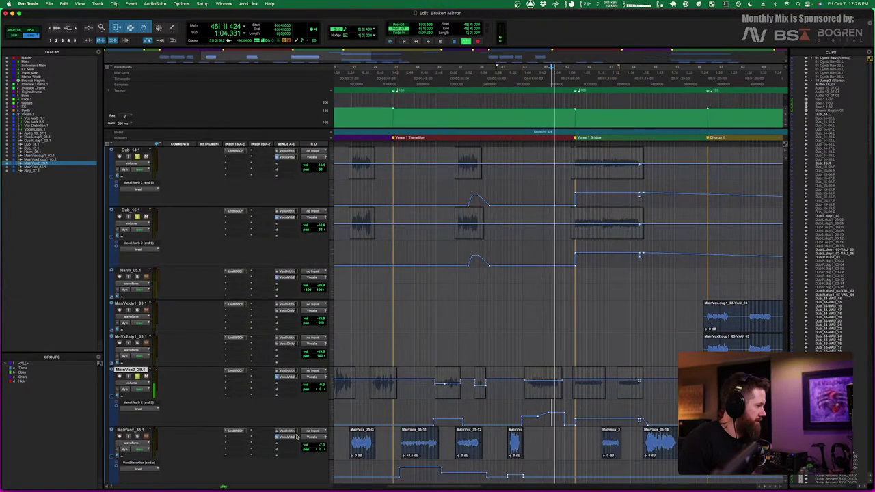
key(space)
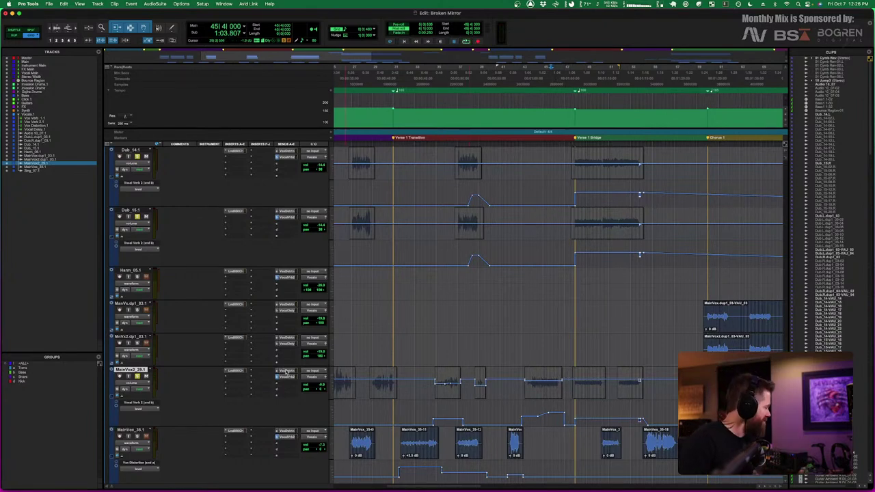
Play MainVox2_29.1 from 43|4|480 twice, comparing it with its Vox Distortion send muted and unmuted
click(530, 407)
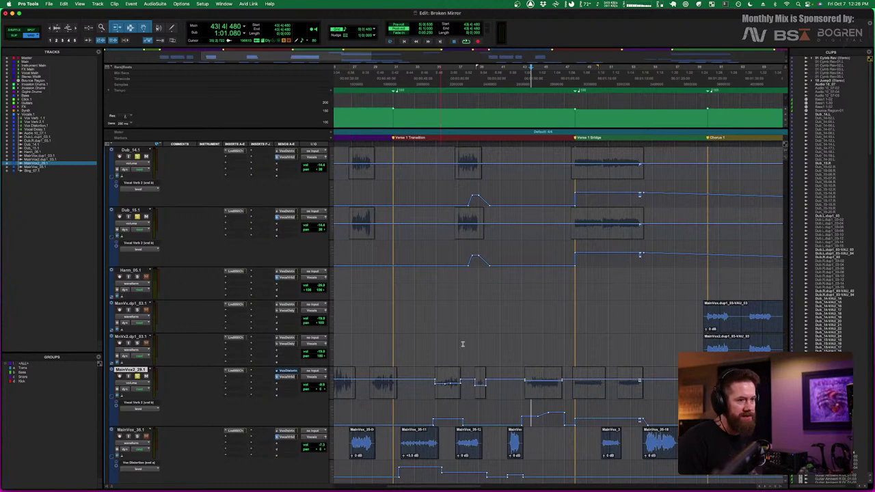
key(space)
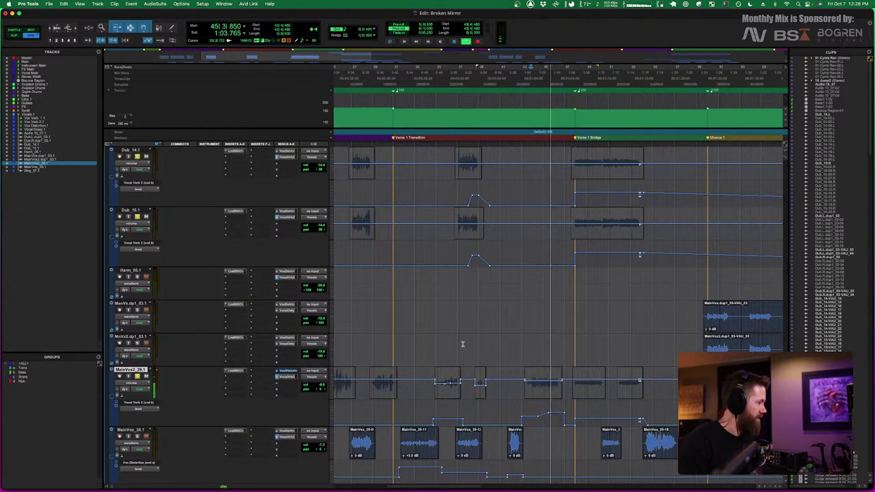
key(space)
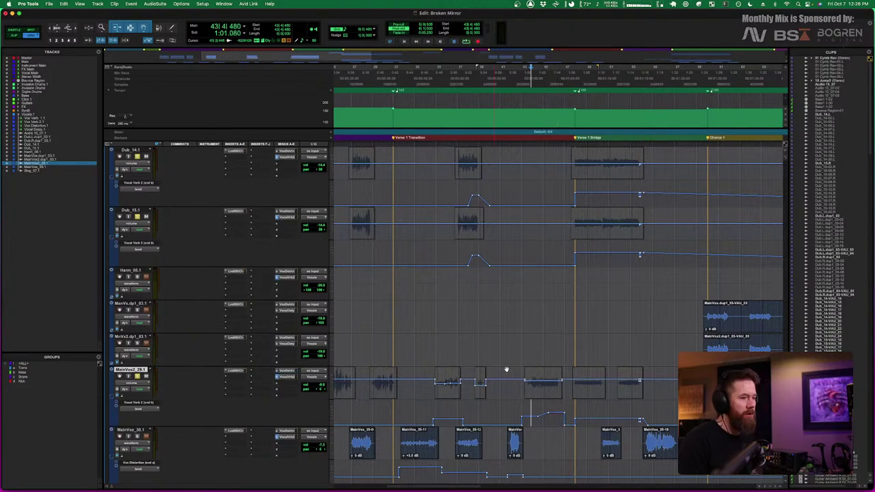
key(space)
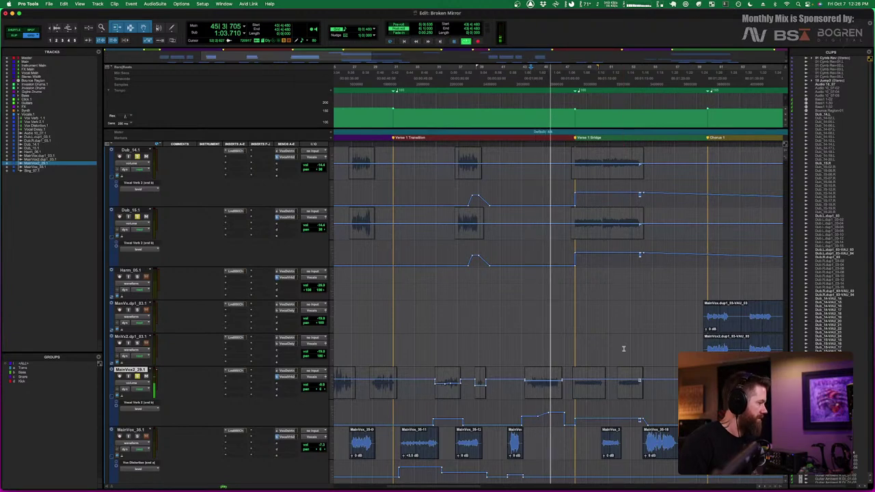
key(space)
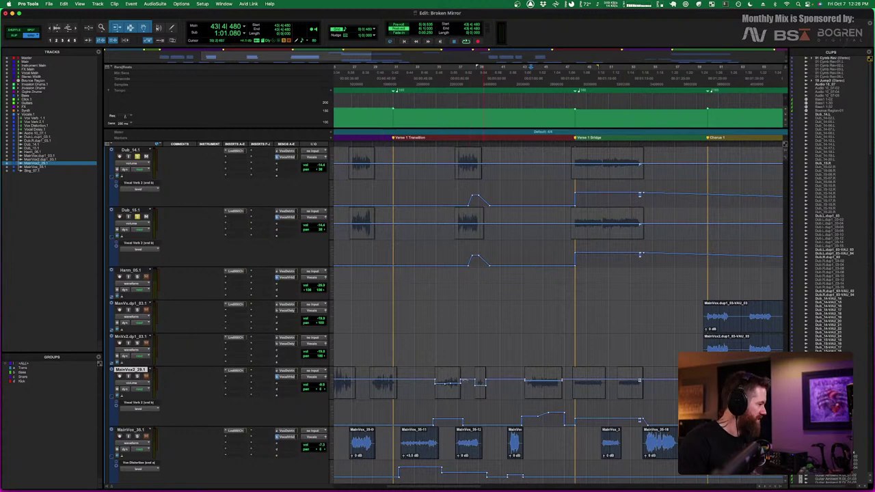
Place the edit cursor at 14|4|480 on MainVox_35.1, just before Verse 1, and clear the vocal track solos
scroll(488, 373, left, 3)
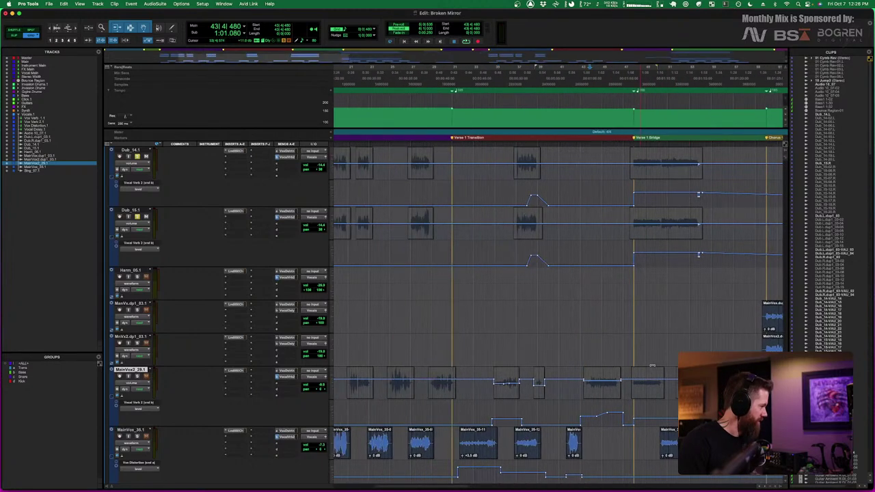
scroll(652, 366, left, 7)
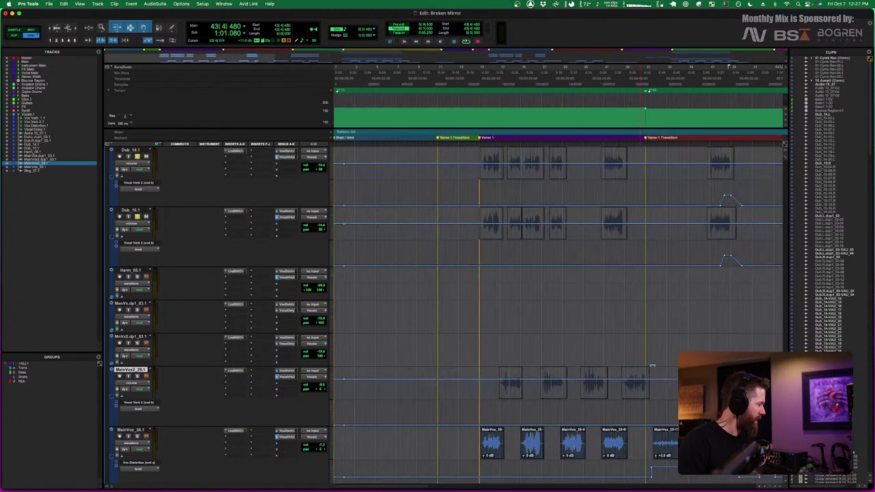
scroll(651, 366, up, 5)
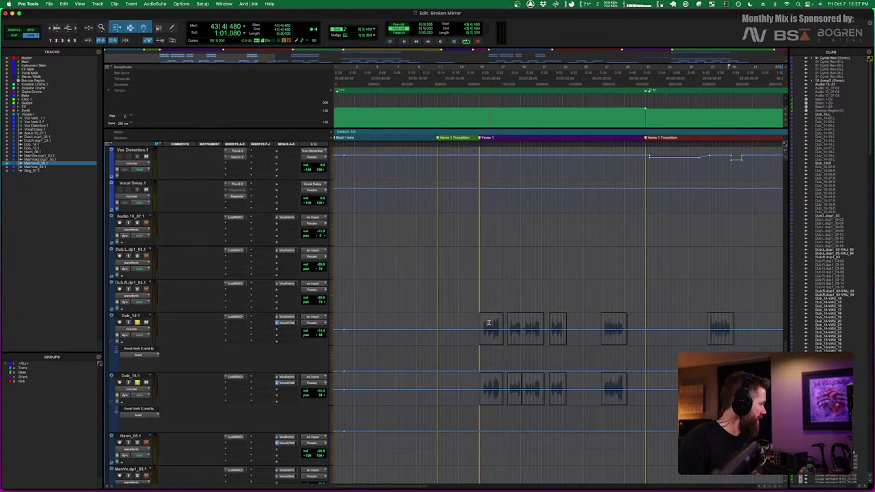
scroll(427, 373, down, 7)
click(477, 364)
scroll(156, 293, up, 6)
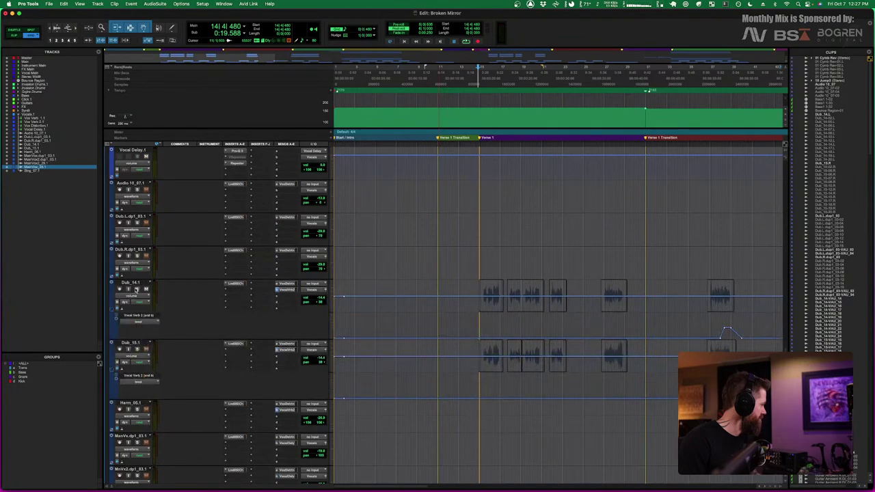
Solo the Vocals.1 folder and play the Verse 1 vocals from 14|4|480, viewing the lead and dub tracks
scroll(136, 289, up, 5)
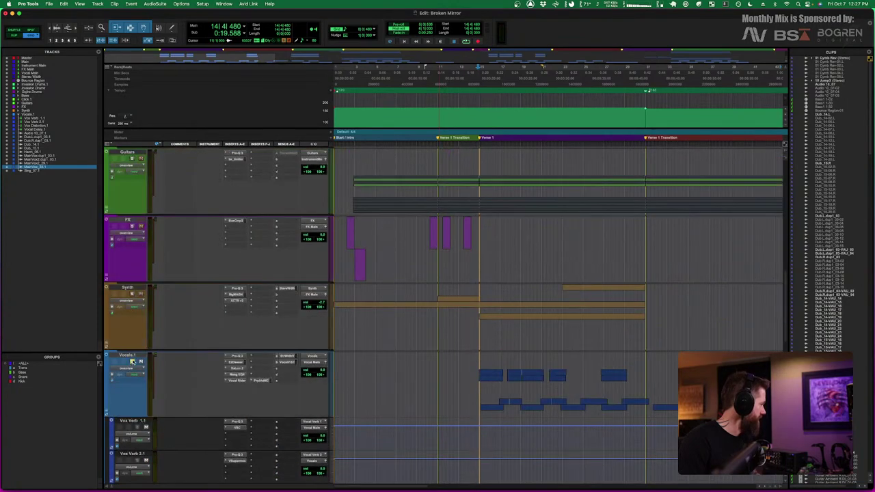
scroll(425, 431, down, 10)
key(space)
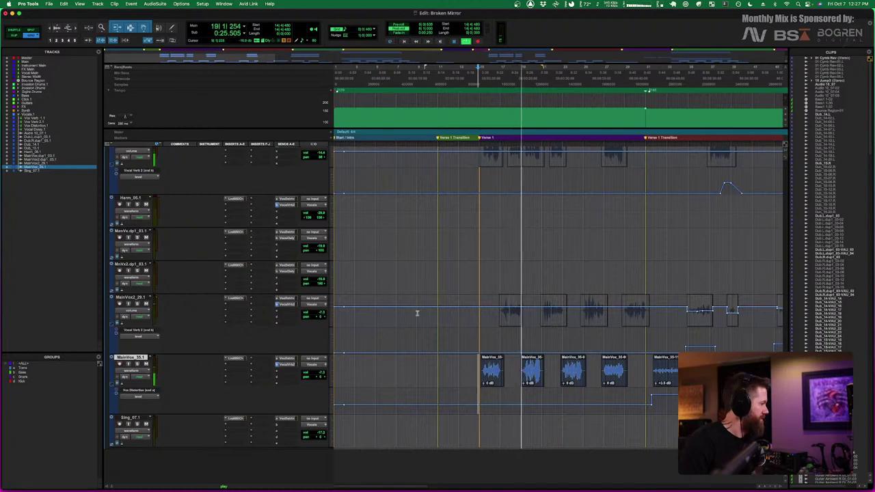
scroll(415, 313, up, 3)
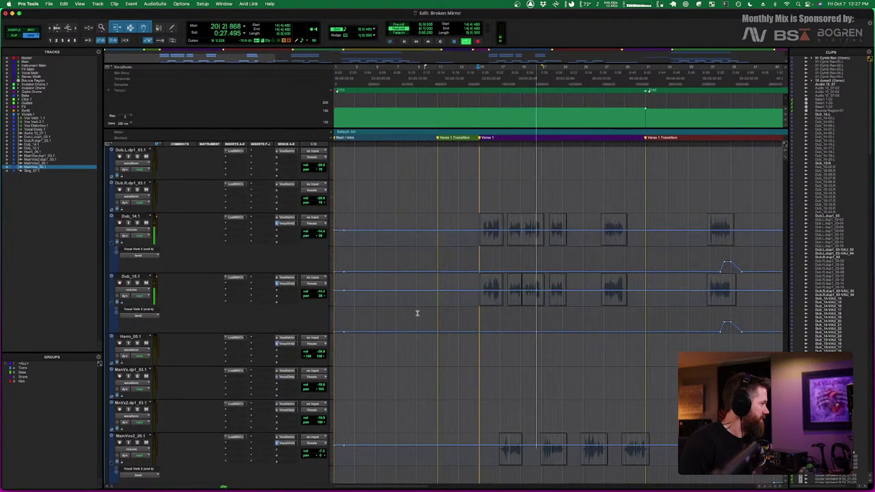
key(space)
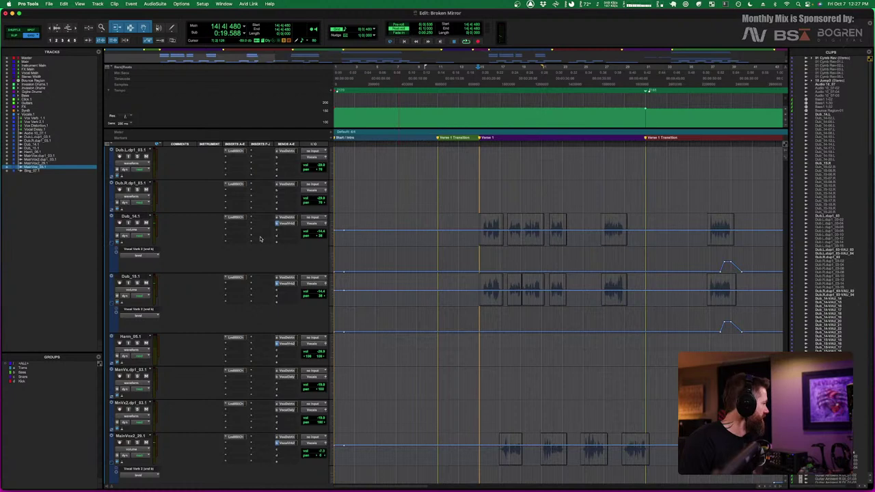
Select Dub_14.1 and Dub_15.1, solo both and start a short playback from 14|4|480
click(134, 218)
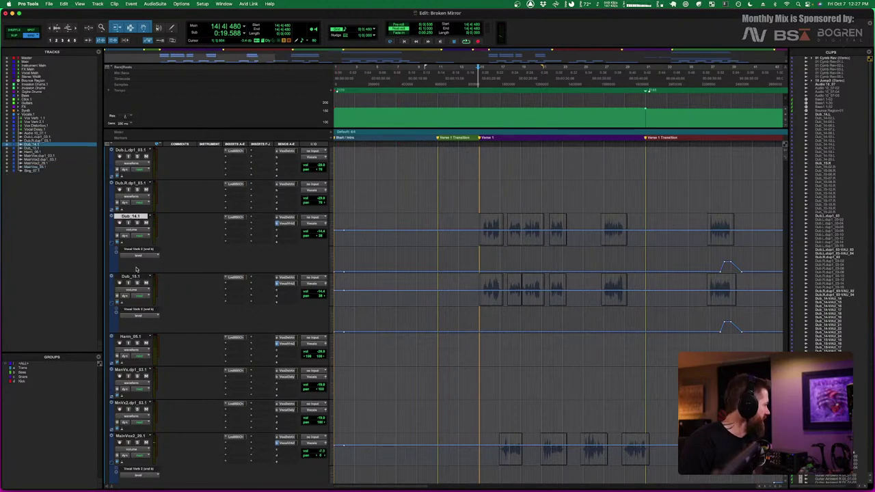
shift+click(133, 277)
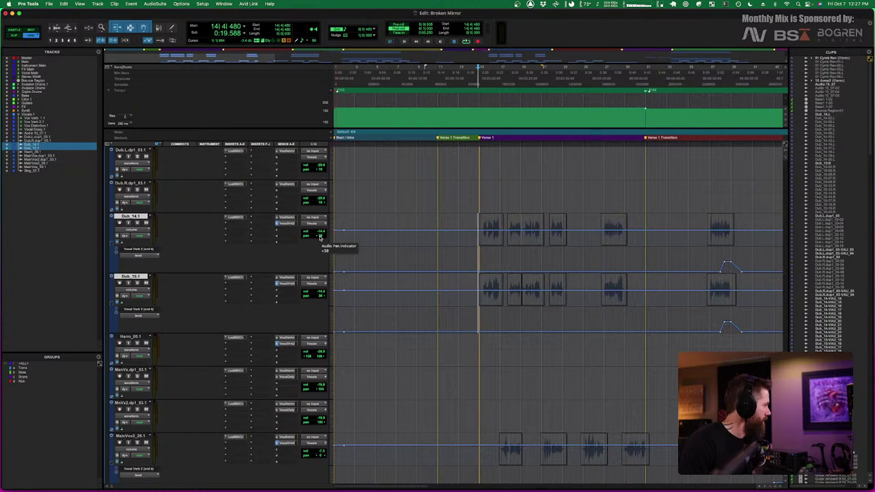
click(138, 223)
click(137, 283)
key(space)
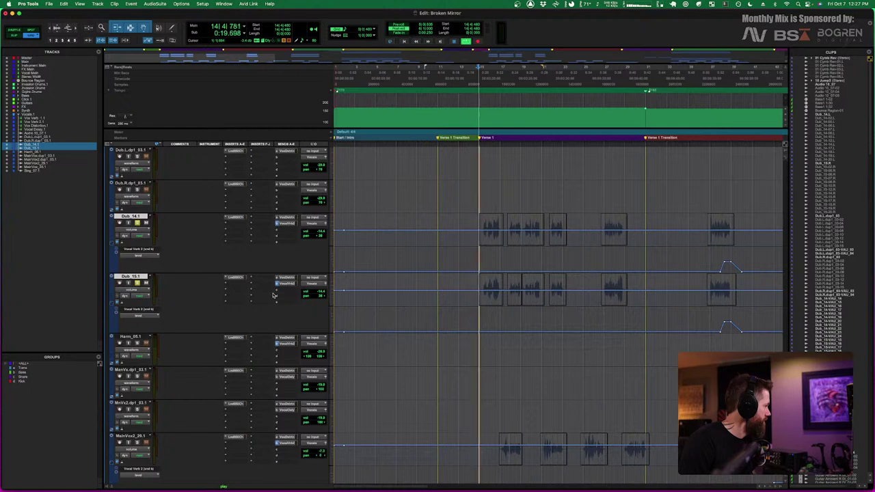
key(space)
Play the soloed dubs alone from 14|4|480 and clear the solos on Dub_14.1 and Dub_15.1
scroll(273, 287, up, 10)
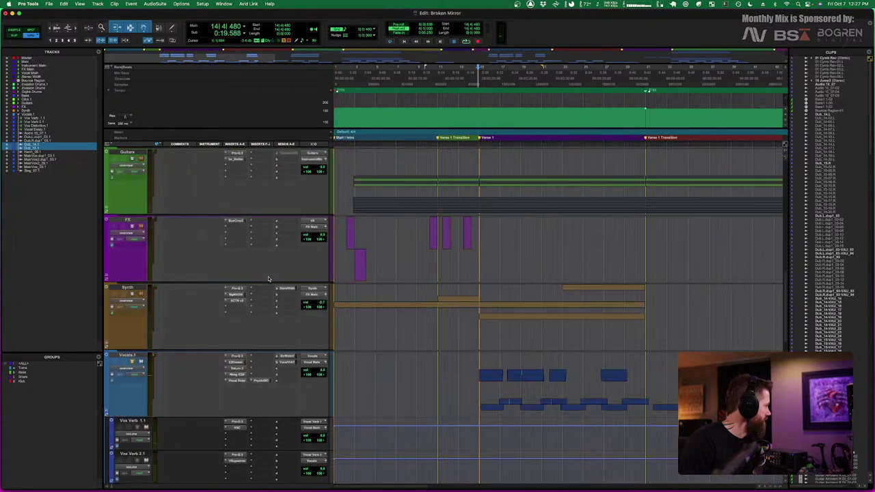
scroll(269, 279, down, 10)
key(space)
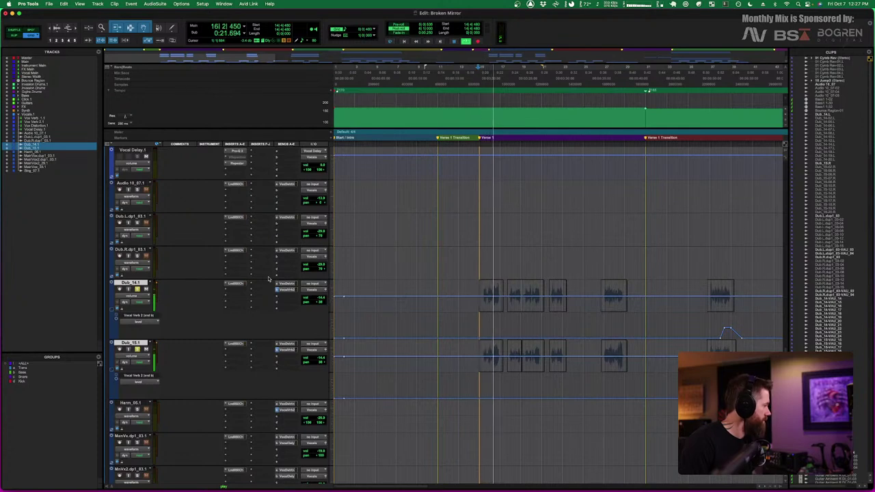
key(space)
click(137, 289)
click(137, 349)
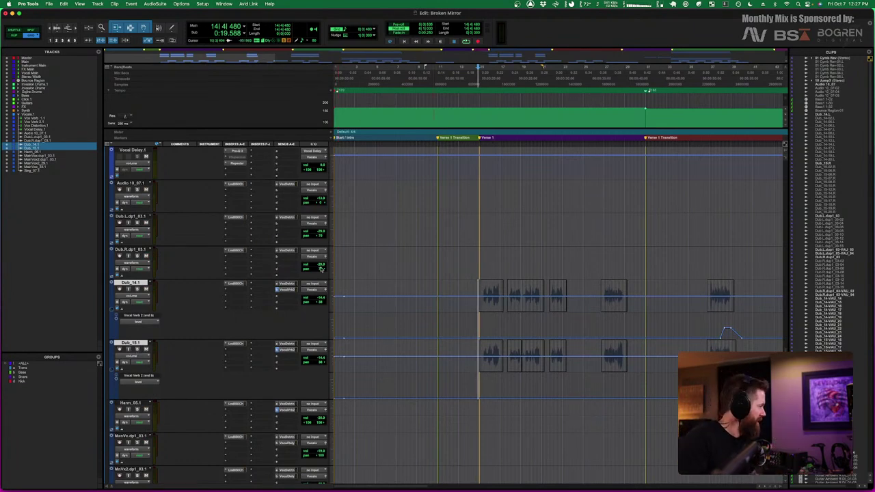
View the Vox Distortion send on MainVox_35.1, close it, and open the Vox Distortion send on Dub_15.1
scroll(395, 352, down, 5)
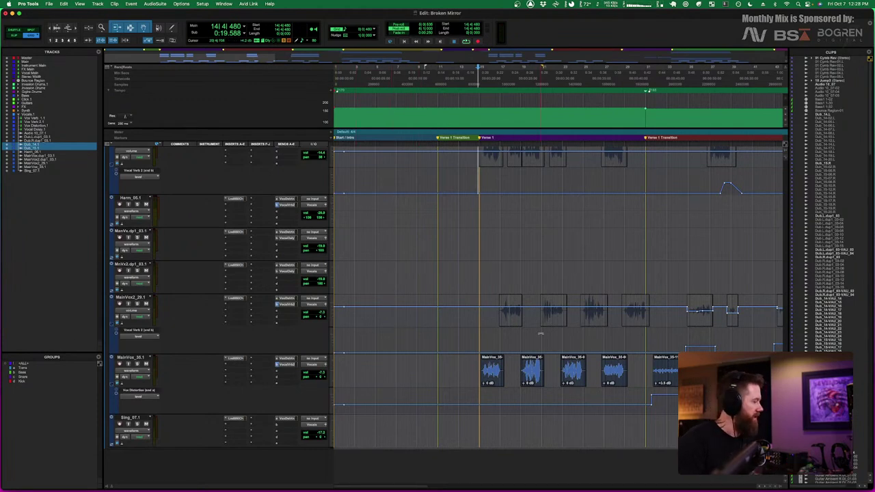
scroll(500, 301, up, 1)
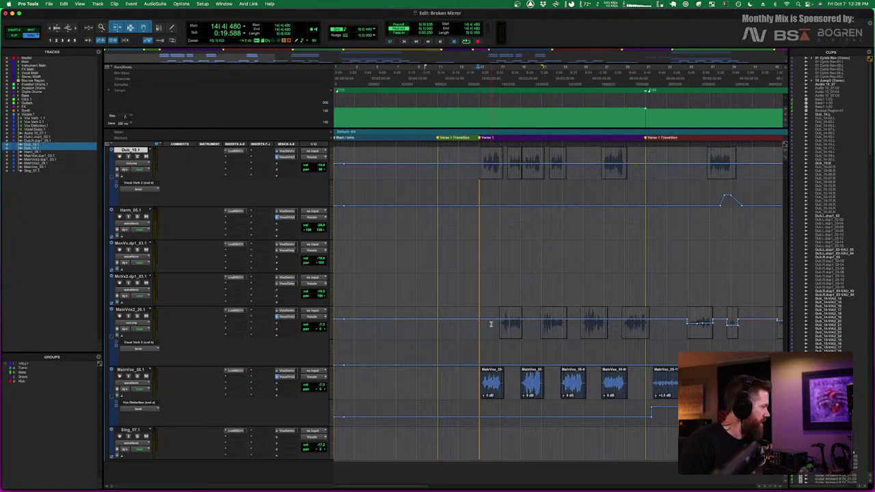
click(291, 371)
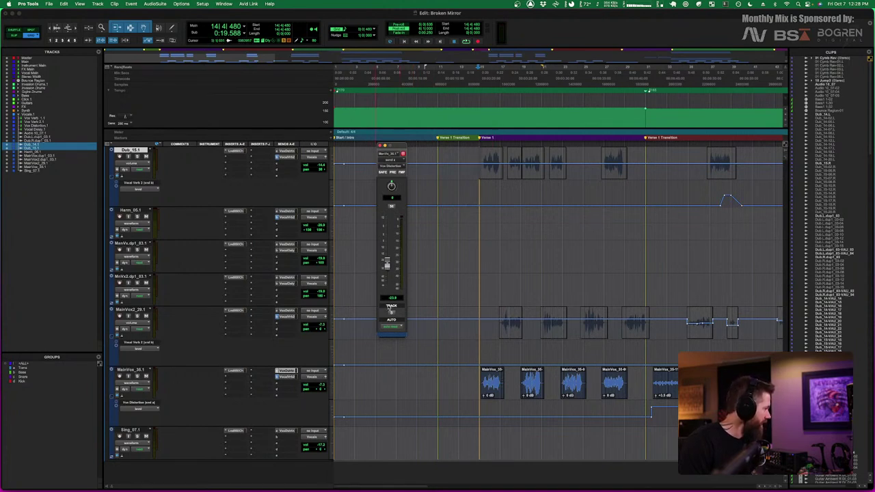
click(380, 146)
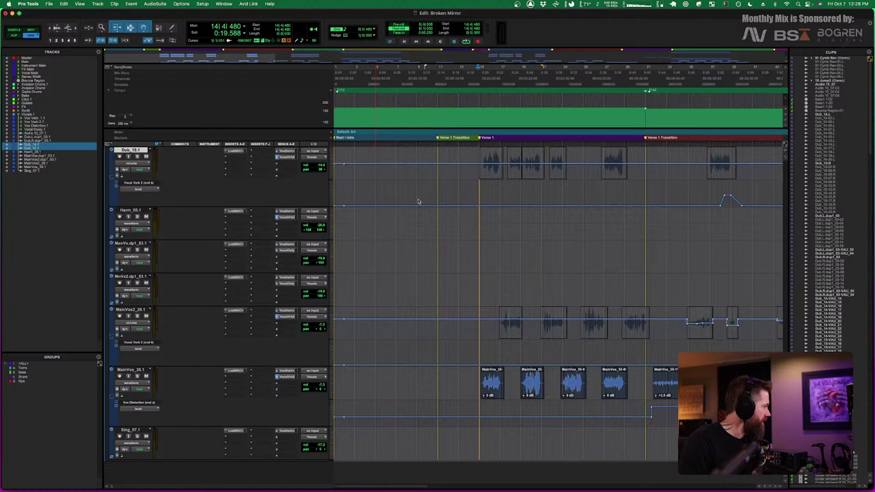
scroll(452, 246, up, 5)
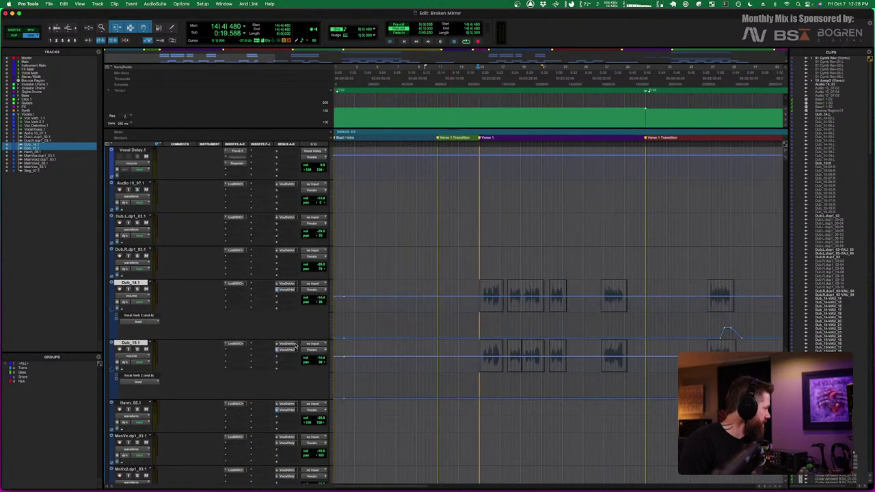
click(294, 344)
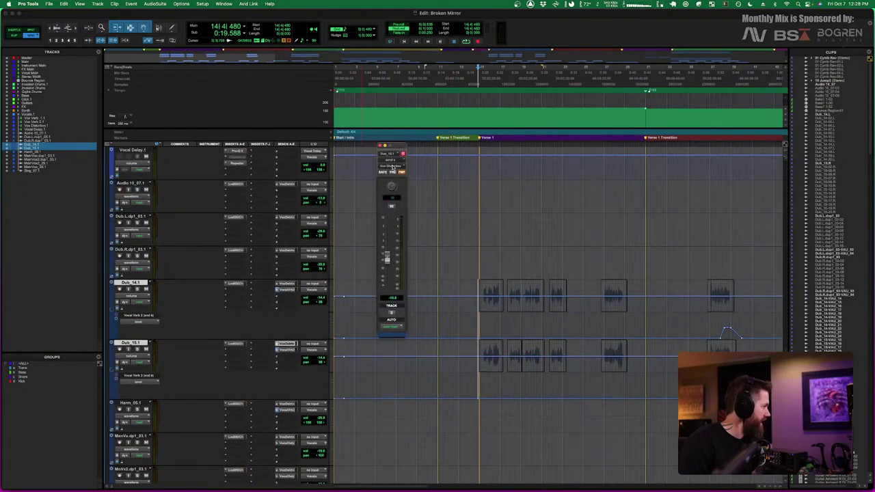
Close the Vox Distortion send on Dub_15.1 and view the lower vocal tracks from Verse 1 through to Chorus 1
click(380, 146)
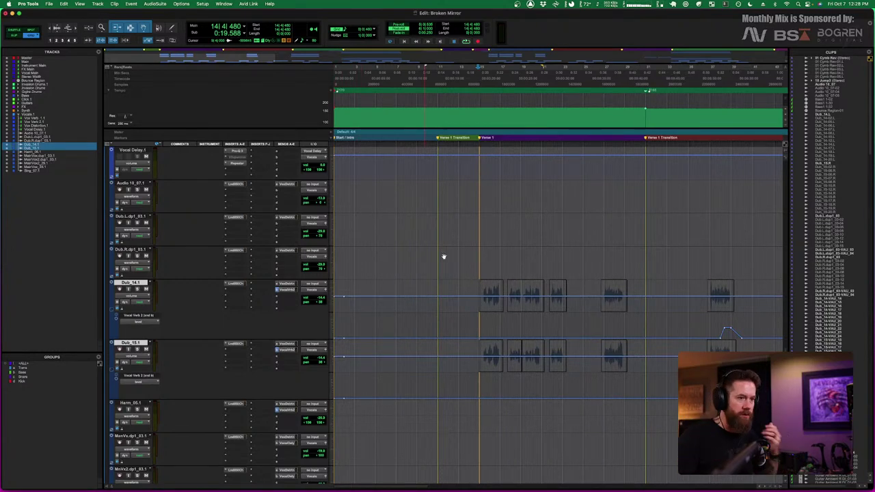
right_click(505, 358)
click(529, 403)
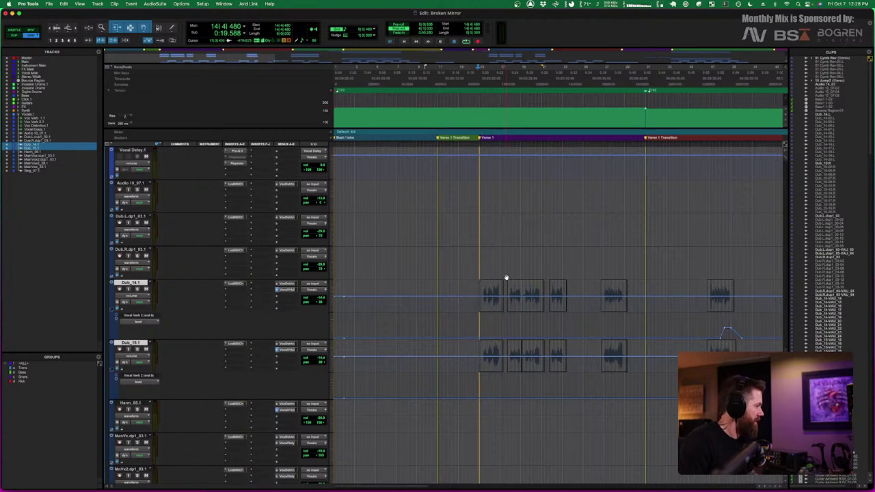
scroll(505, 278, down, 5)
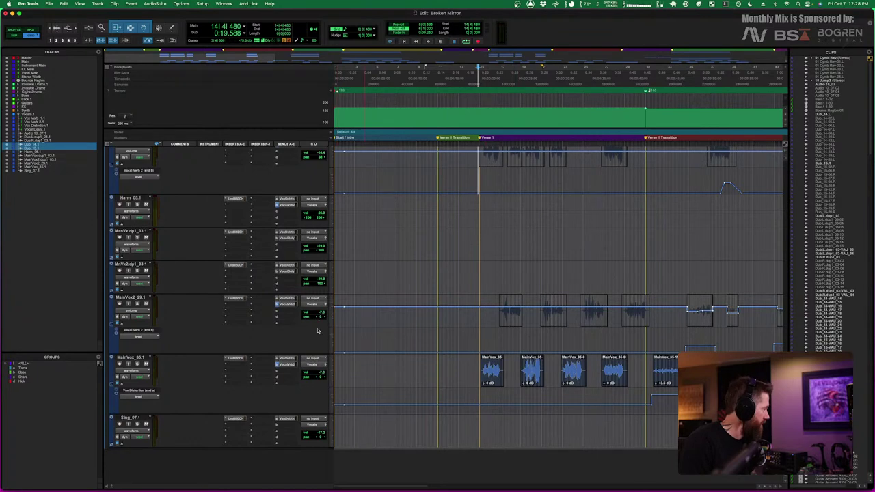
scroll(331, 320, right, 5)
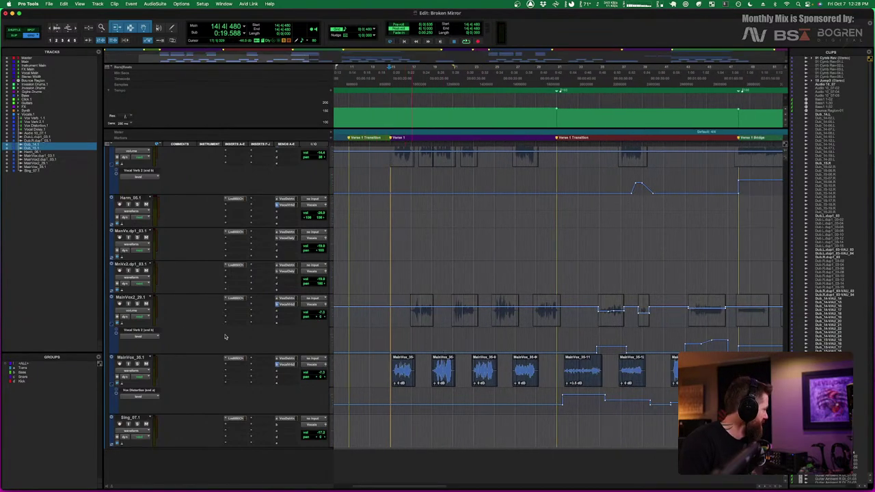
scroll(454, 358, right, 8)
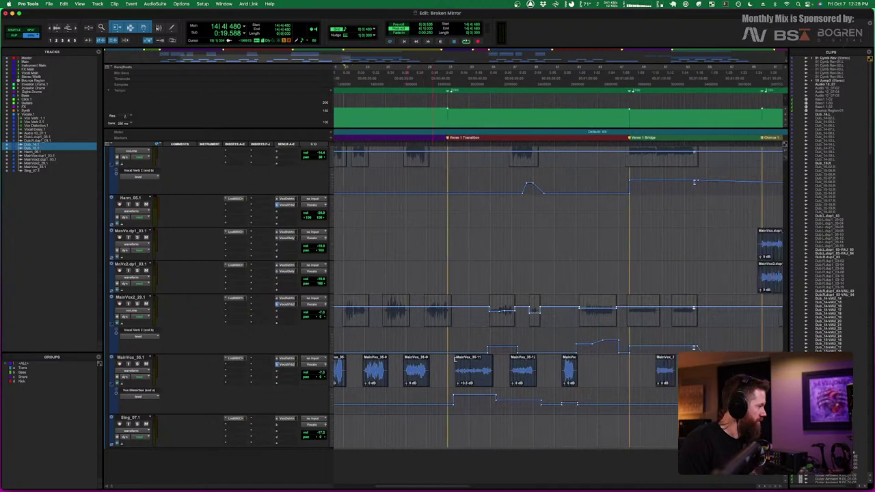
scroll(629, 347, right, 10)
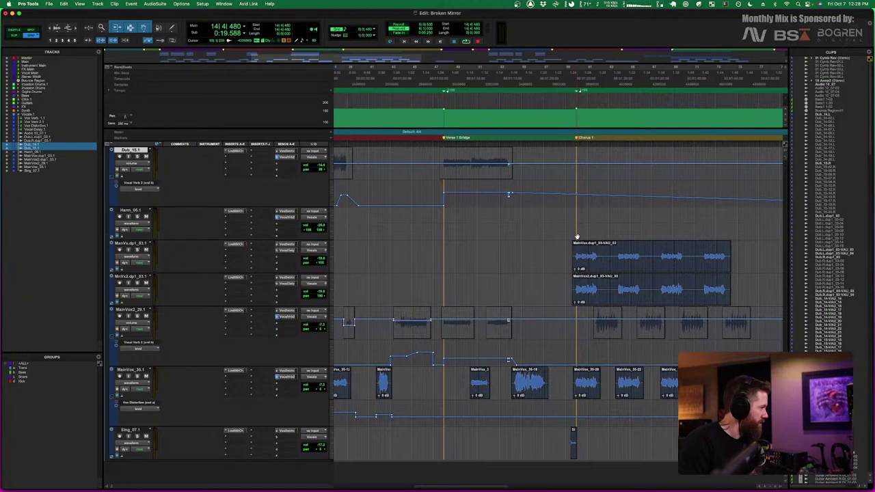
Select the two duplicated main vocal tracks at 59|3|000, and select MainVox_35.1 together with MainVox2_29.1 for comparison
click(569, 254)
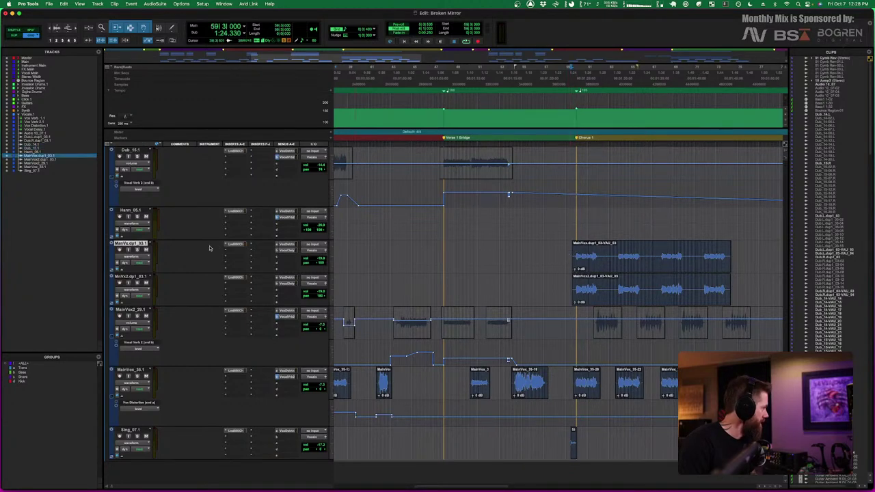
shift+click(130, 277)
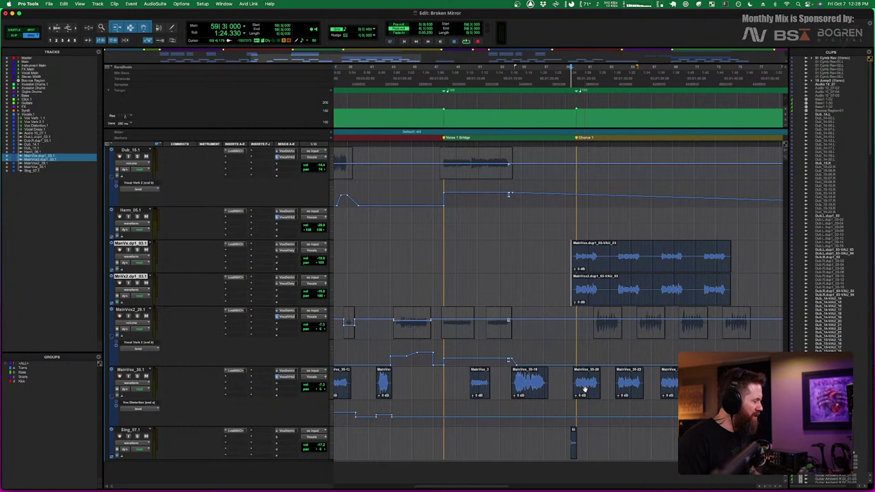
click(137, 370)
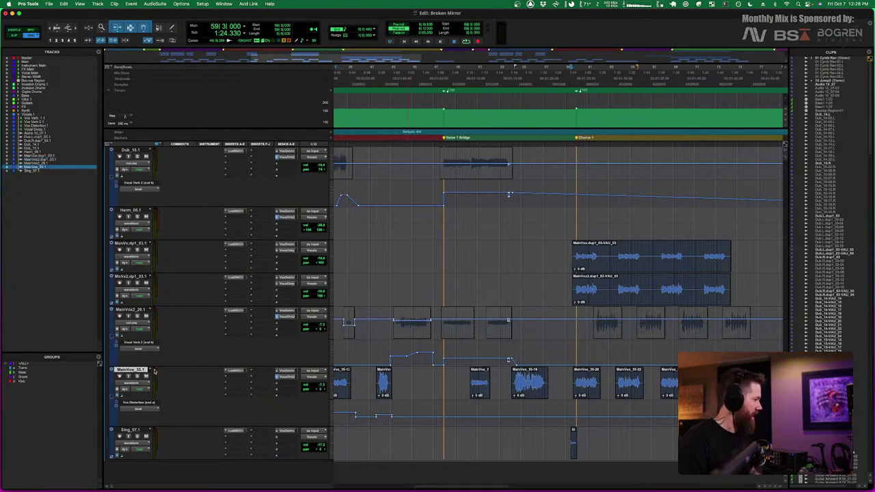
shift+click(131, 310)
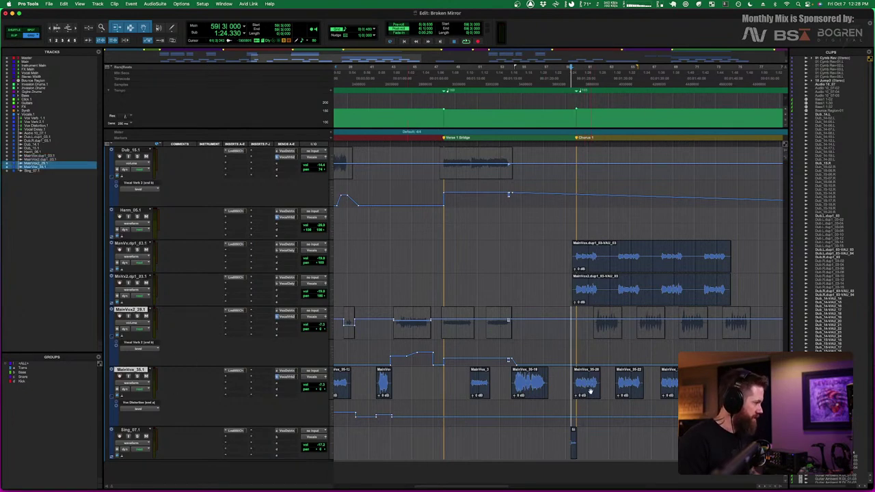
Highlight the Chorus 1 ranges on MainVox_35.1, MainVox2_29.1 and the two duplicated main vocal tracks
click(606, 328)
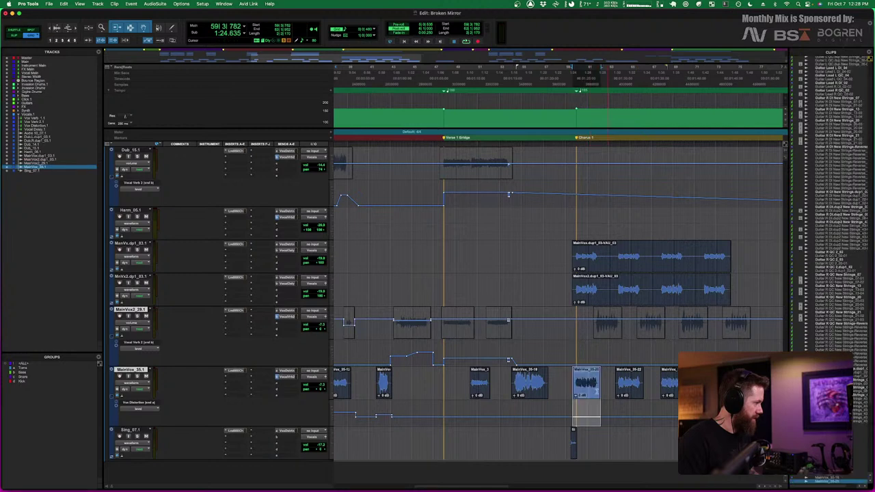
click(569, 385)
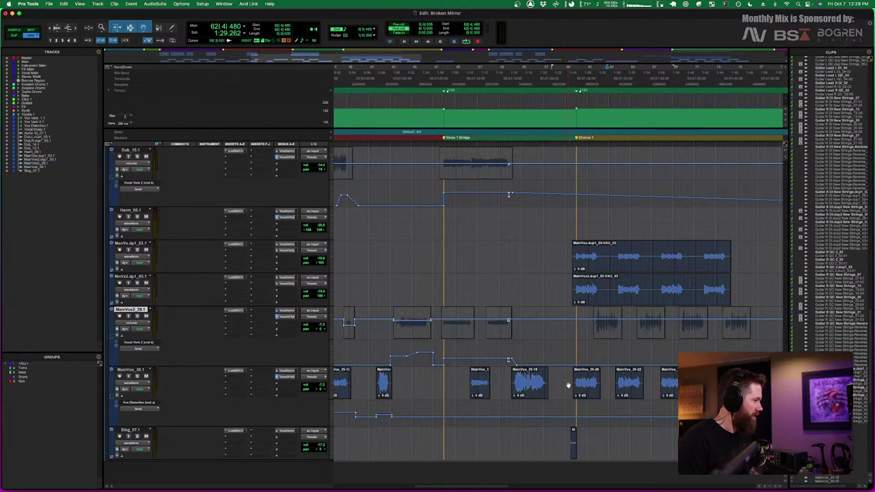
drag(564, 380, 702, 383)
drag(569, 325, 683, 328)
drag(564, 250, 639, 278)
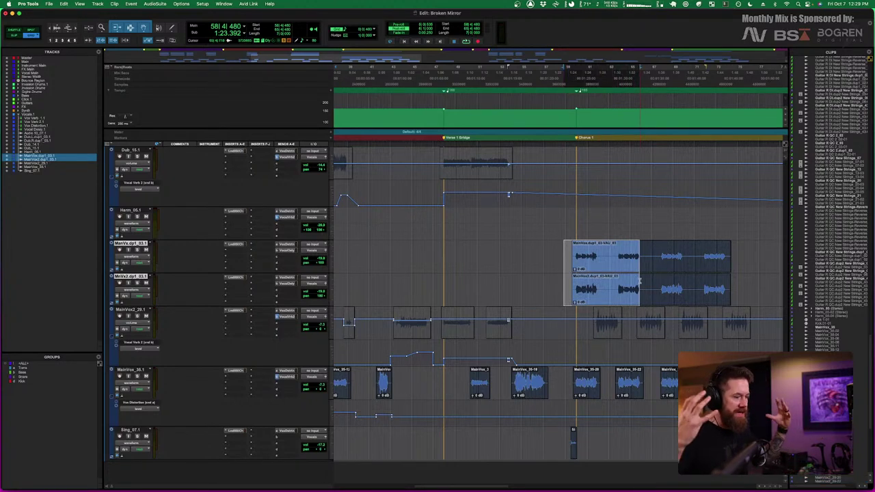
Return the cursor to 59|3|000, solo MainVox.dup1_03.1 and MainVox2.dup1_03.1, and play the start of Chorus 1
key(super+z)
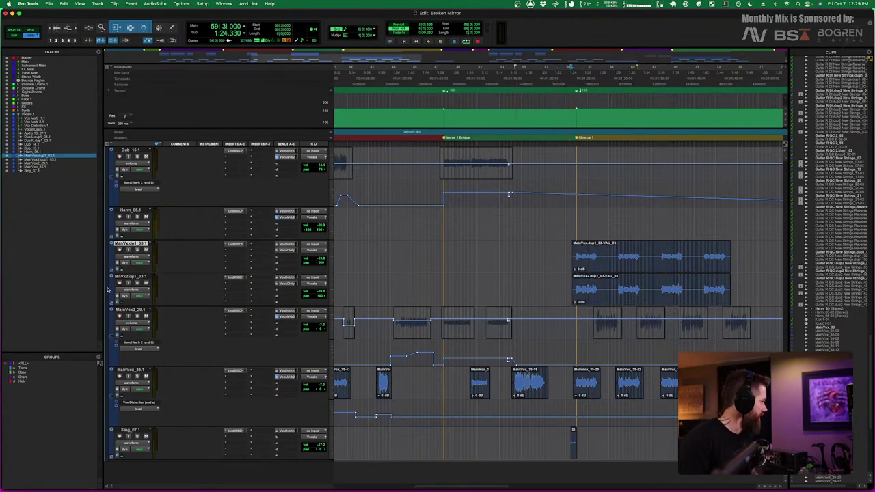
click(136, 250)
click(136, 282)
key(space)
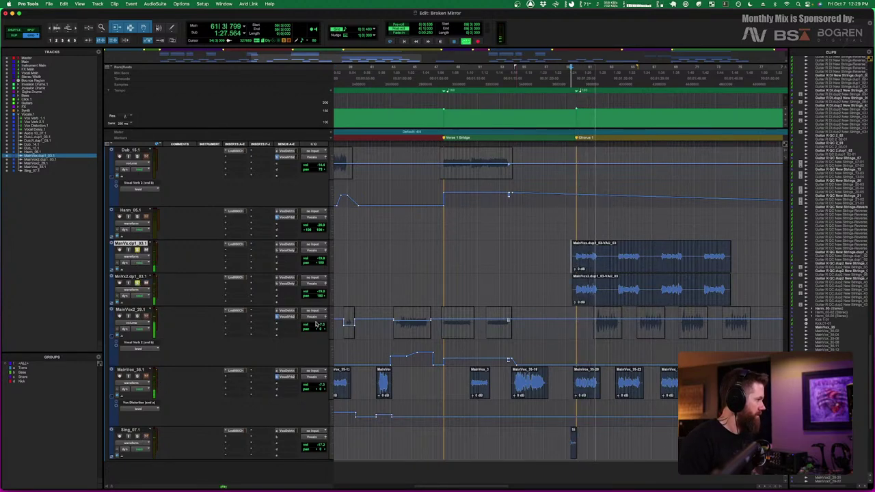
key(space)
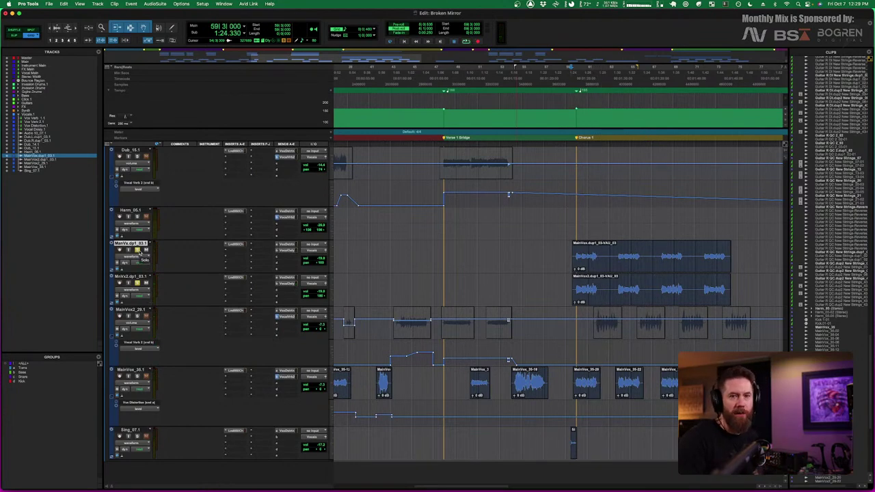
View the Vocal Delay send on MainVox.dup1_03.1, close it, and play the soloed duplicates from 60|4|480
click(288, 251)
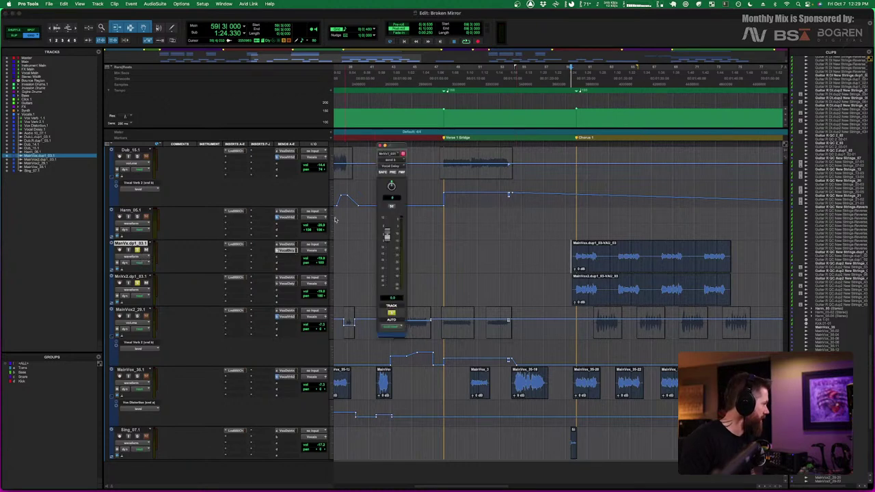
click(379, 146)
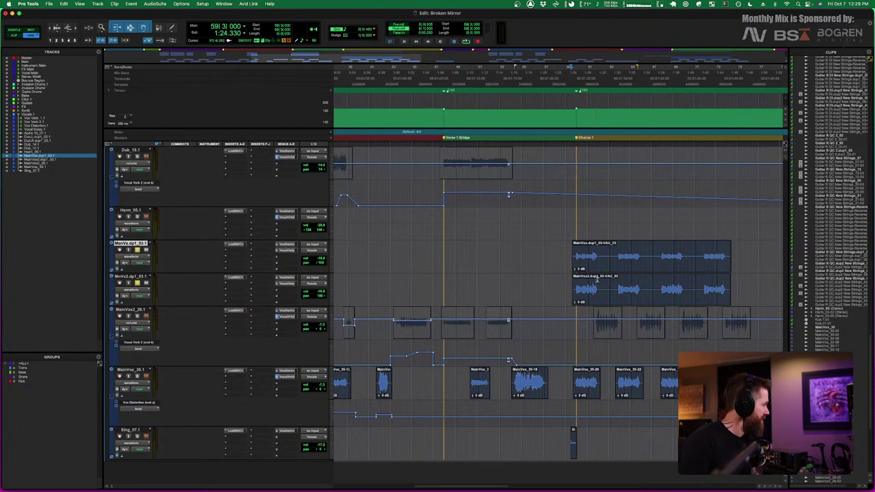
key(space)
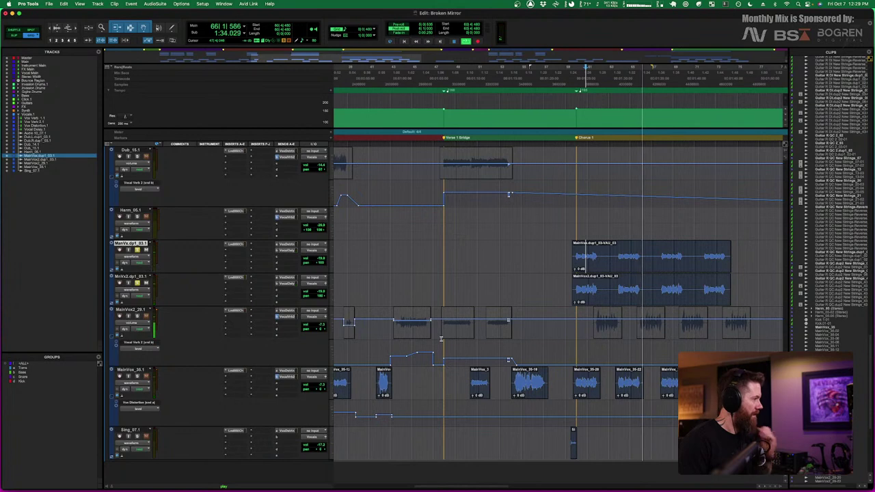
key(space)
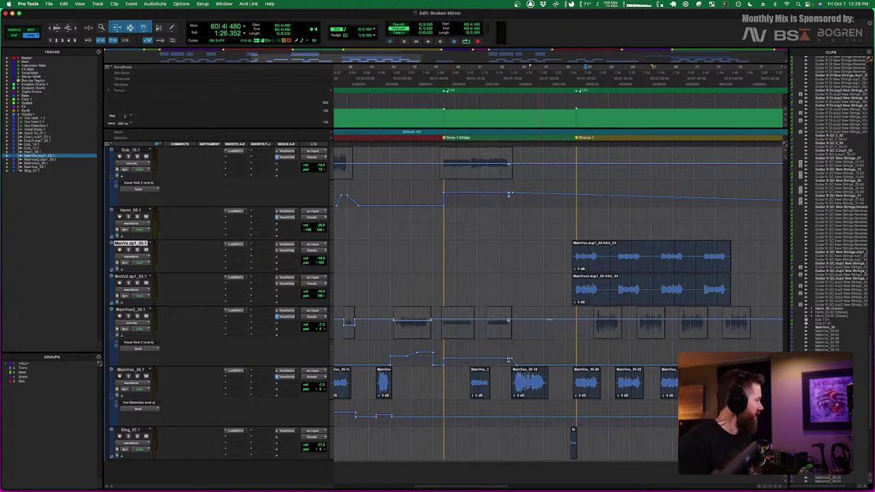
Clear the solos on the duplicated vocals and play all Chorus 1 vocals from 59|2|480 on MainVox_35.1
click(568, 377)
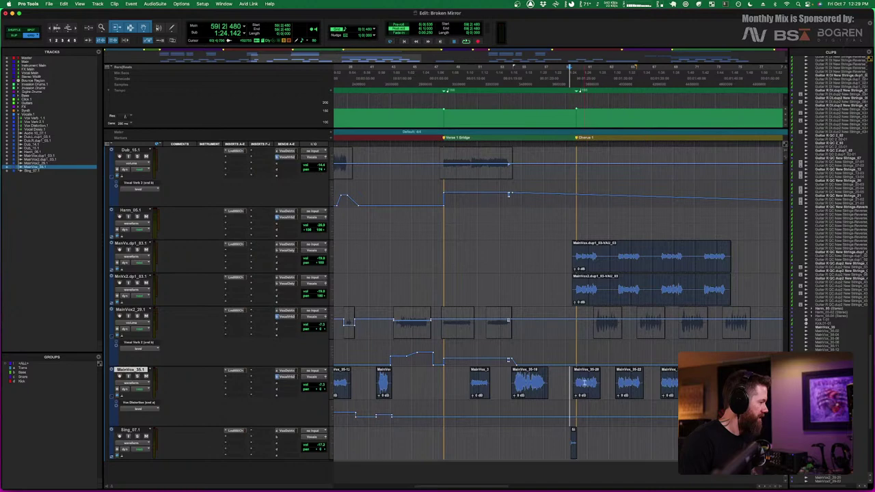
scroll(157, 288, up, 5)
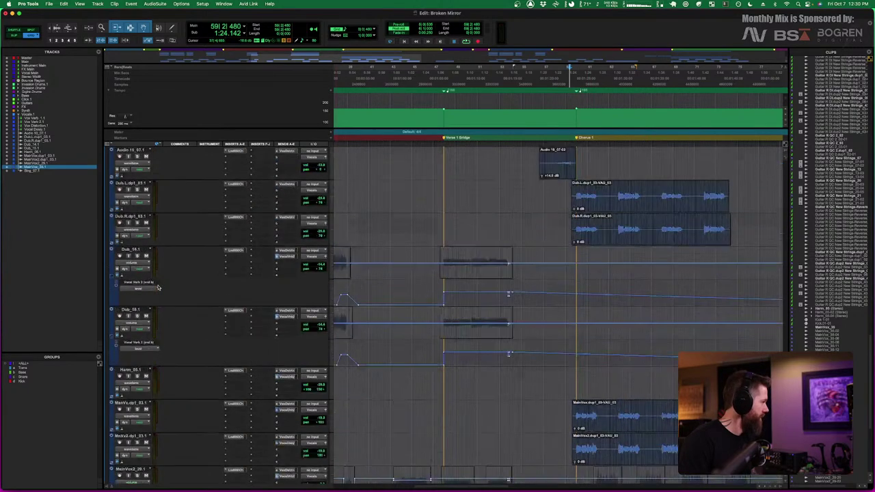
scroll(158, 288, up, 5)
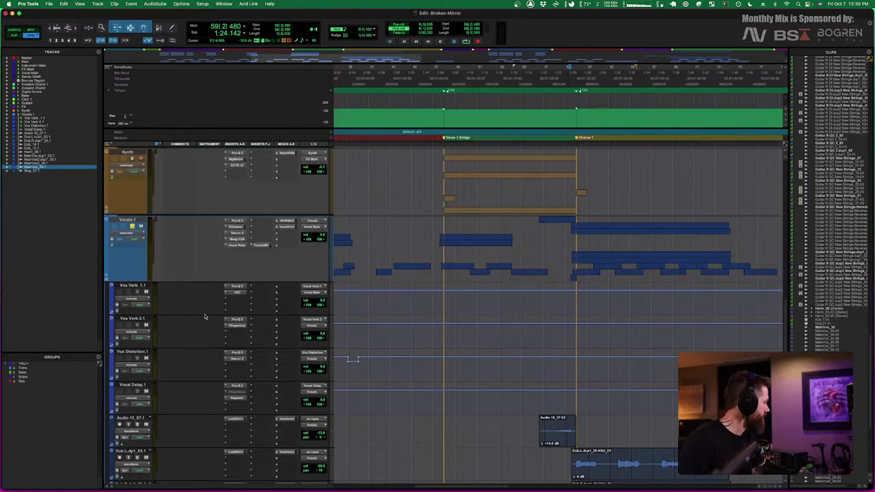
scroll(204, 316, down, 10)
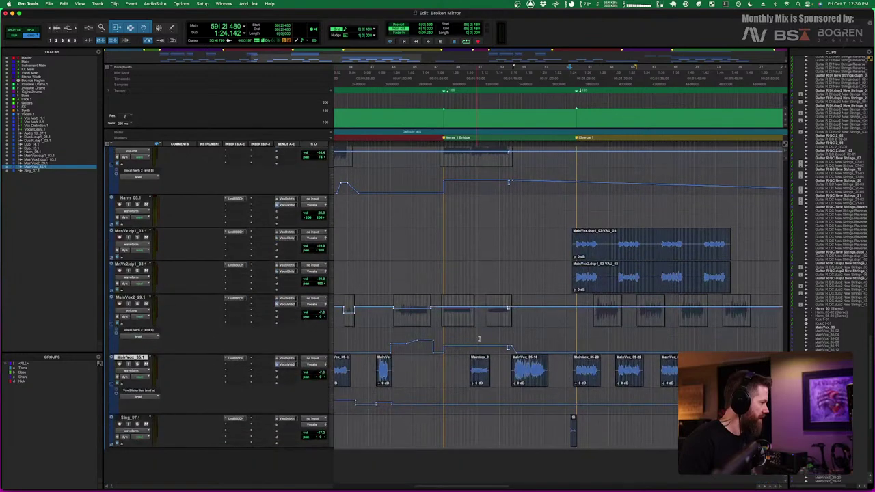
key(space)
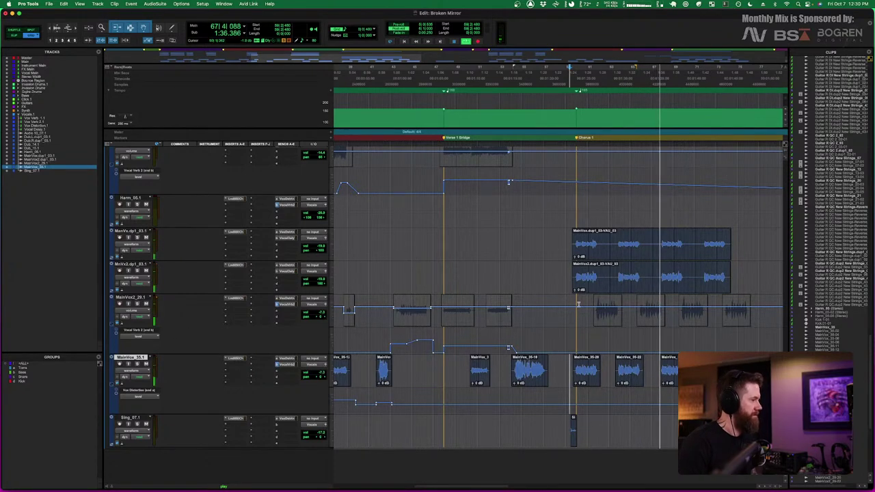
key(space)
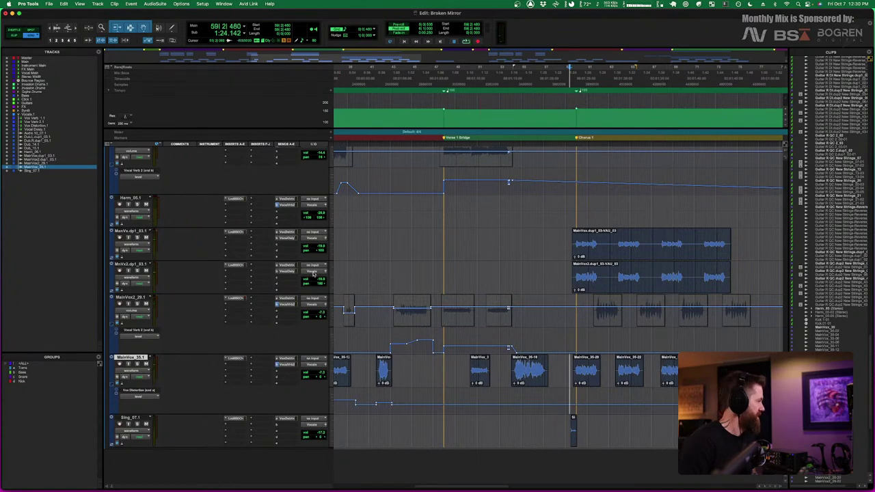
Inspect the Pro-Q 3 and E2Deesser inserts on the Vocals.1 folder track, closing each plug-in window after viewing
scroll(584, 356, up, 2)
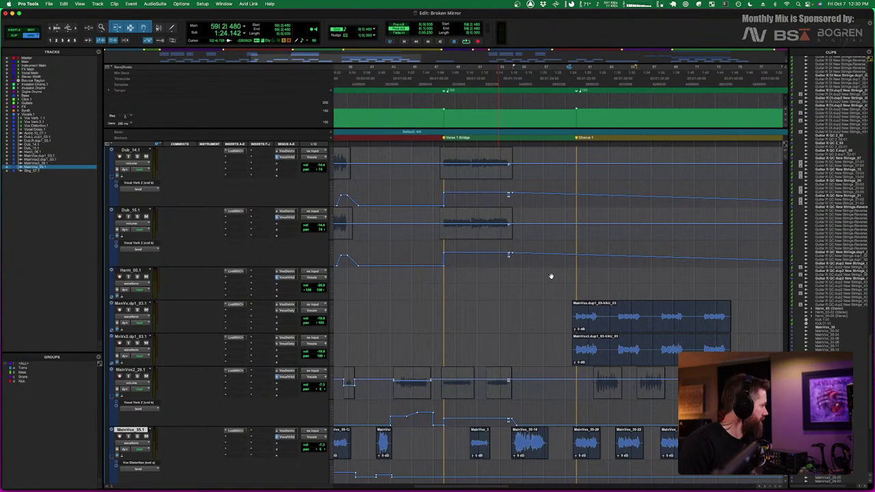
scroll(551, 276, up, 5)
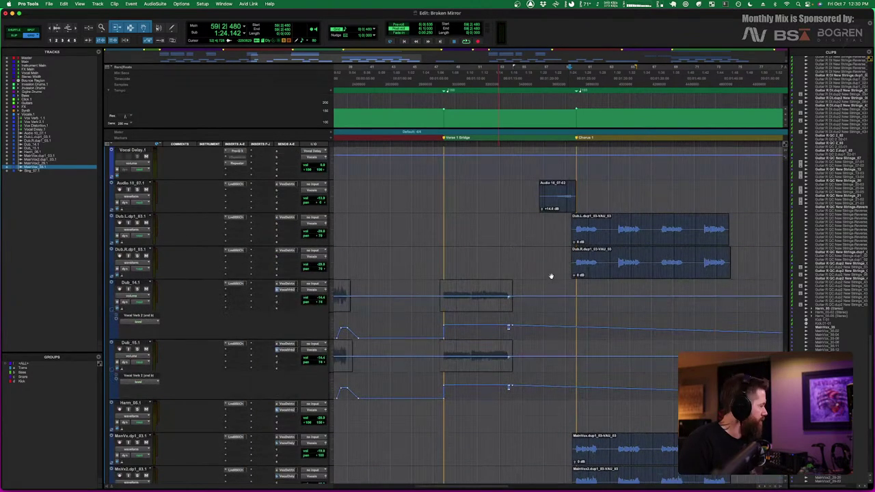
scroll(550, 276, up, 12)
scroll(233, 363, down, 10)
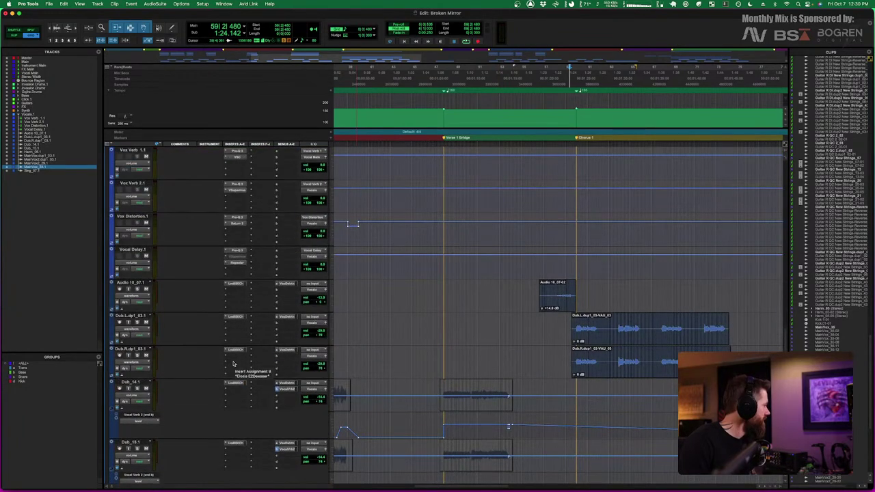
scroll(233, 363, up, 2)
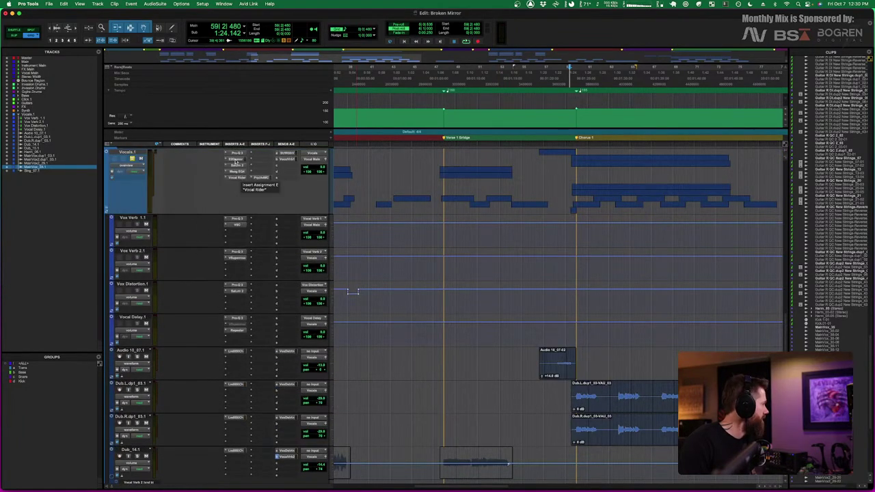
click(235, 153)
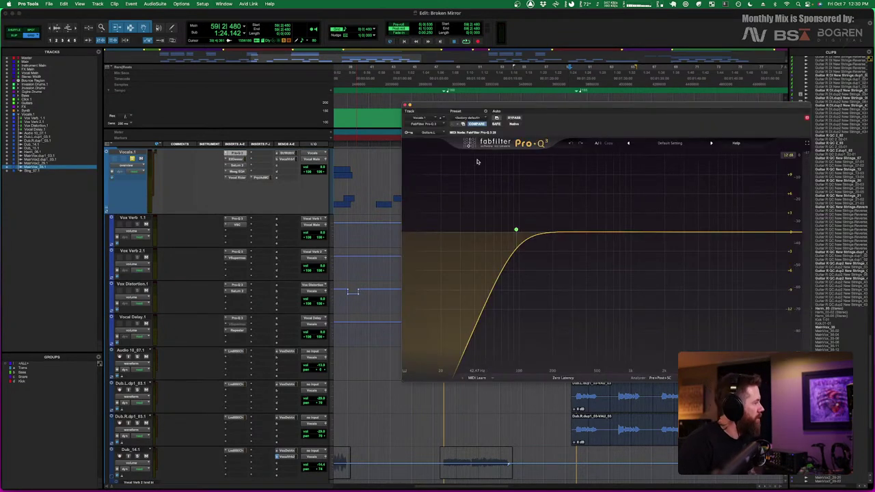
click(405, 106)
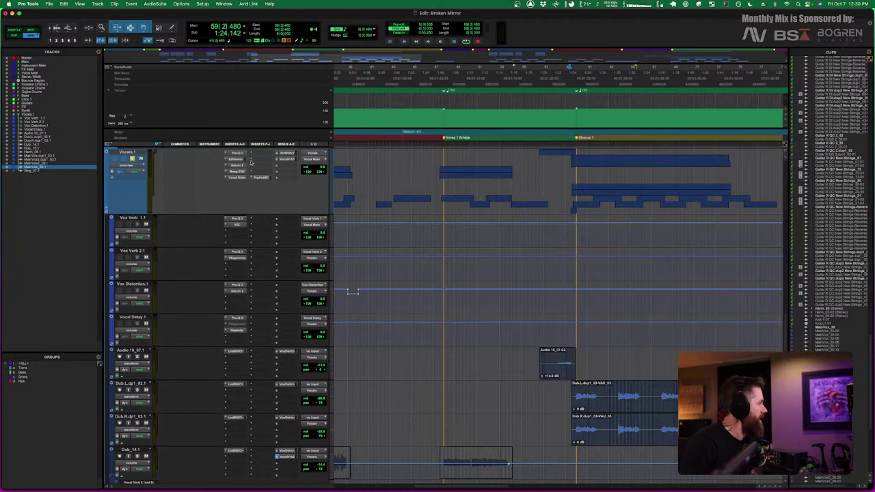
click(236, 159)
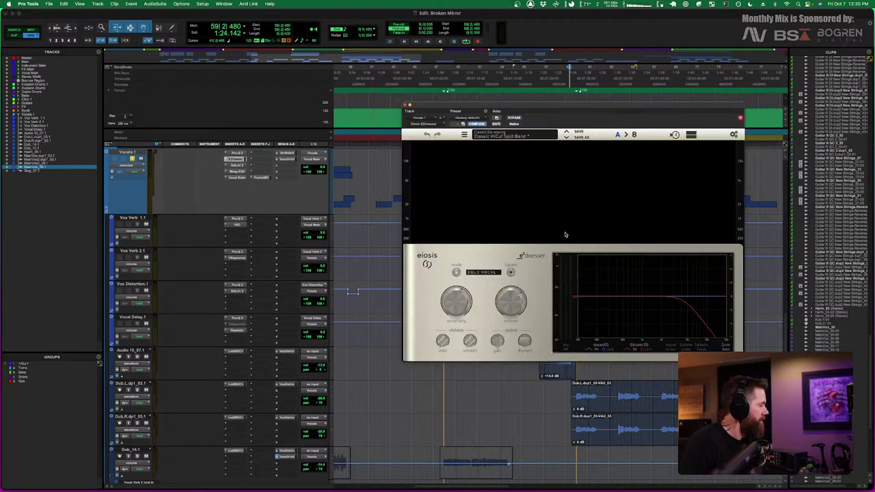
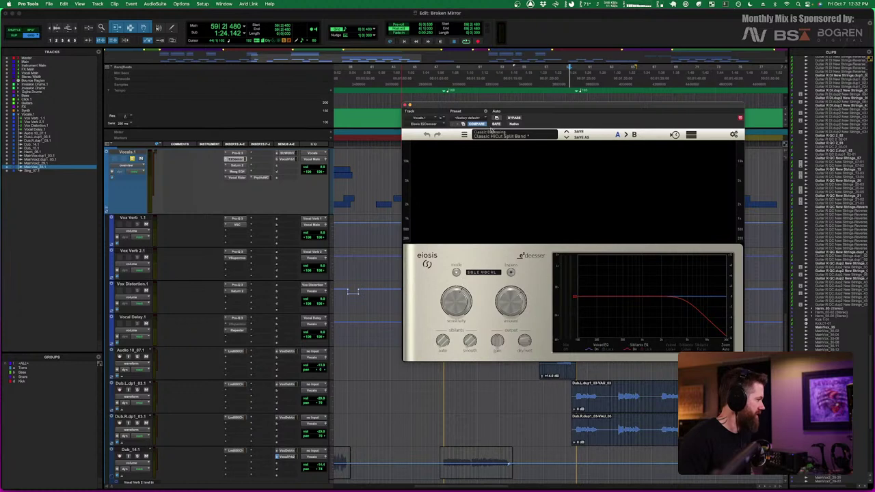
click(406, 105)
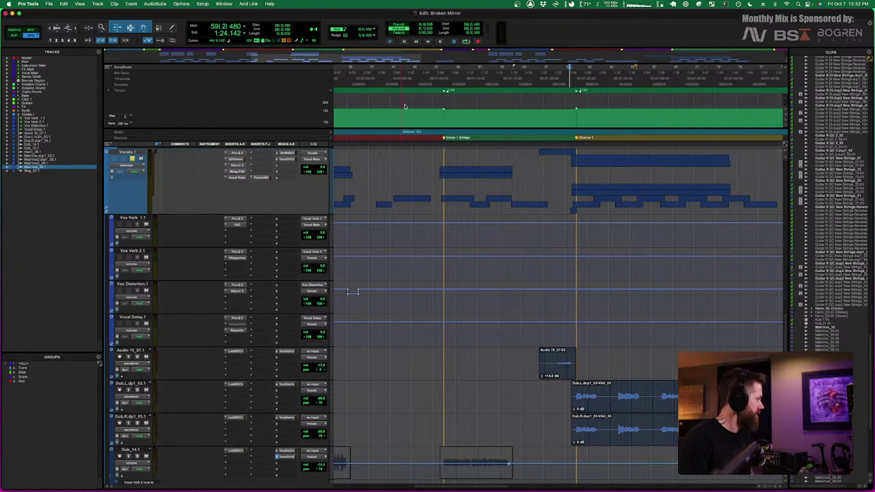
Inspect the Saturn 2 insert on the Vocals.1 folder track, checking both bands' drive and mix settings, and close its window
click(236, 166)
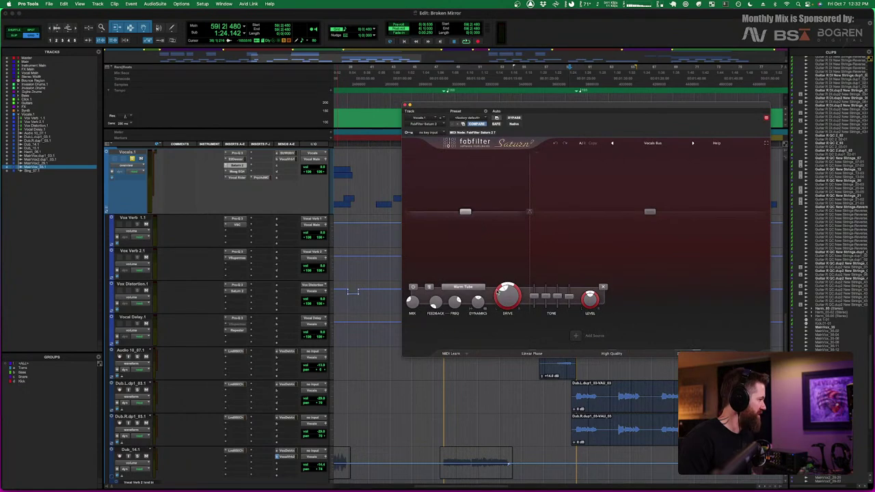
mouse_move(506, 295)
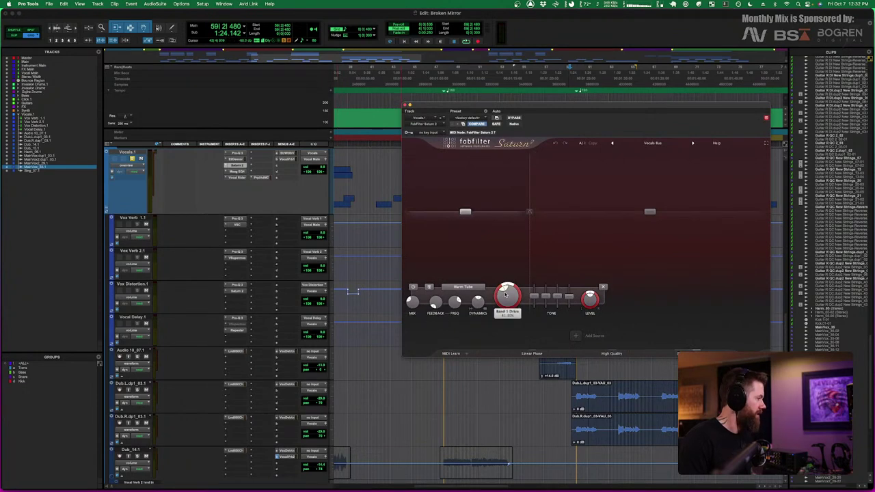
mouse_move(410, 304)
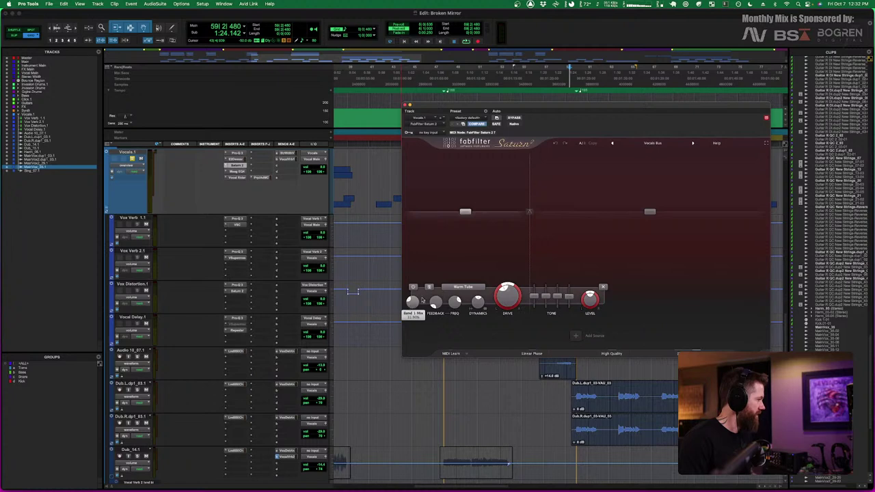
mouse_move(643, 226)
mouse_move(555, 301)
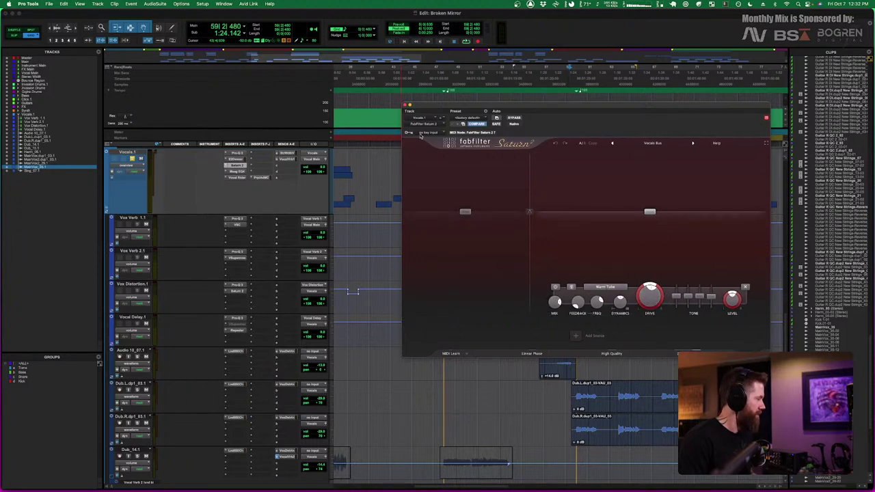
click(405, 104)
Inspect the Maag EQ4 insert's band and air gain settings on Vocals.1 and close the plug-in window
click(239, 171)
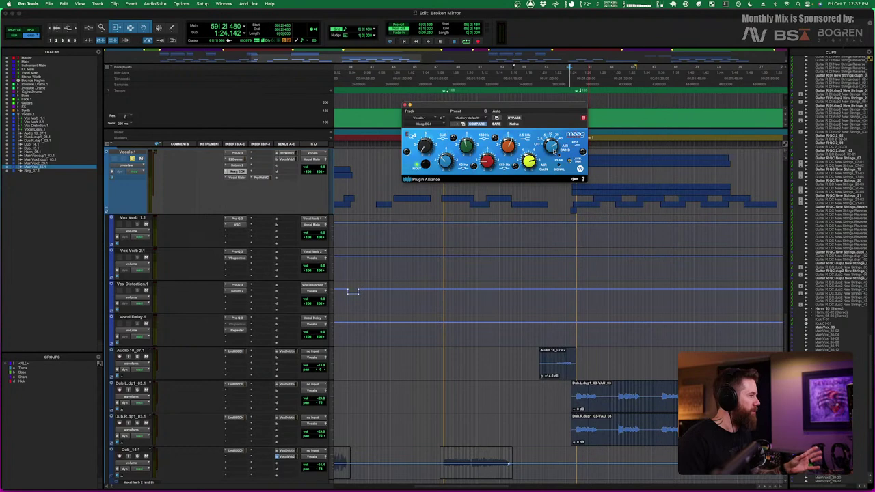
mouse_move(529, 162)
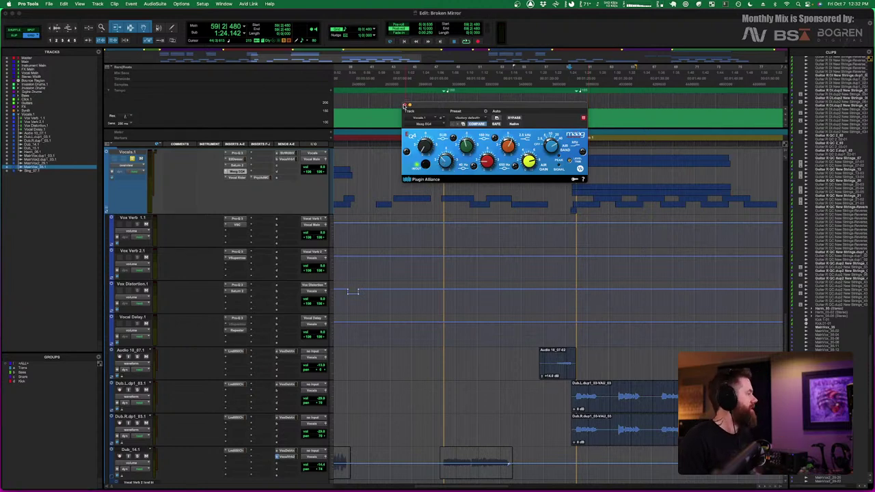
click(406, 105)
click(238, 171)
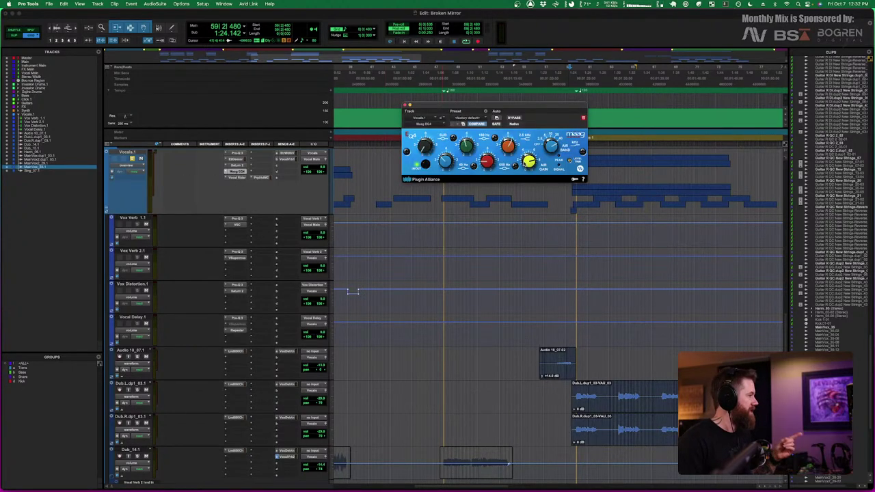
click(409, 106)
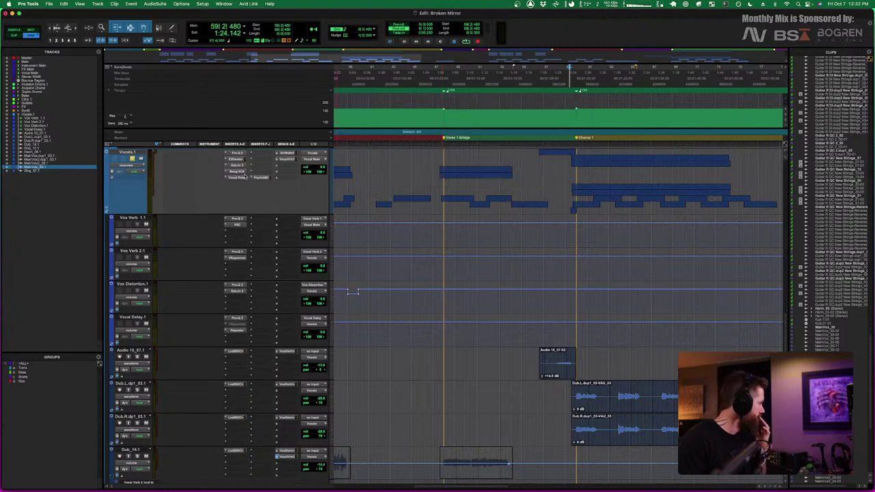
Inspect the Vocal Rider and Purple Audio MC77 inserts on Vocals.1, closing the limiter's window after viewing
click(236, 177)
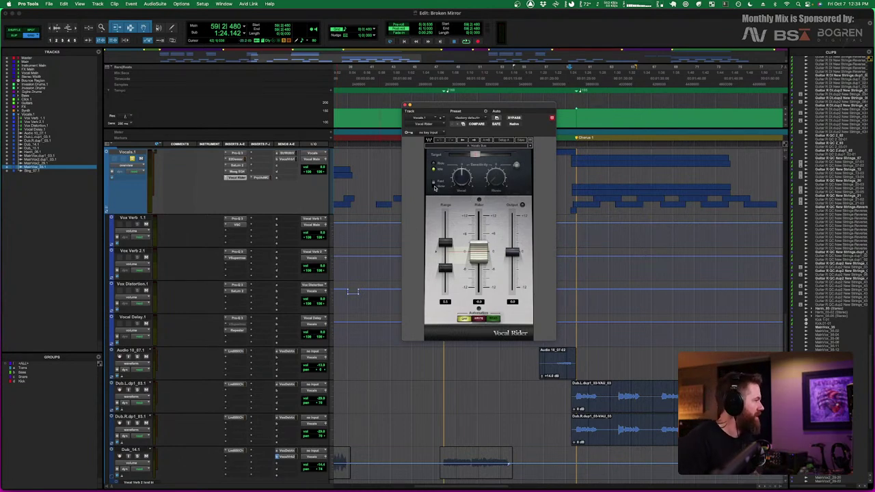
click(433, 182)
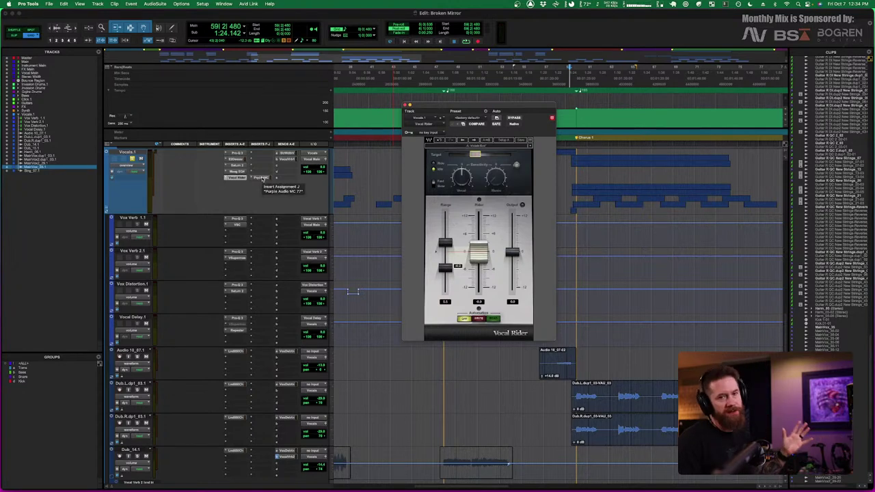
click(262, 179)
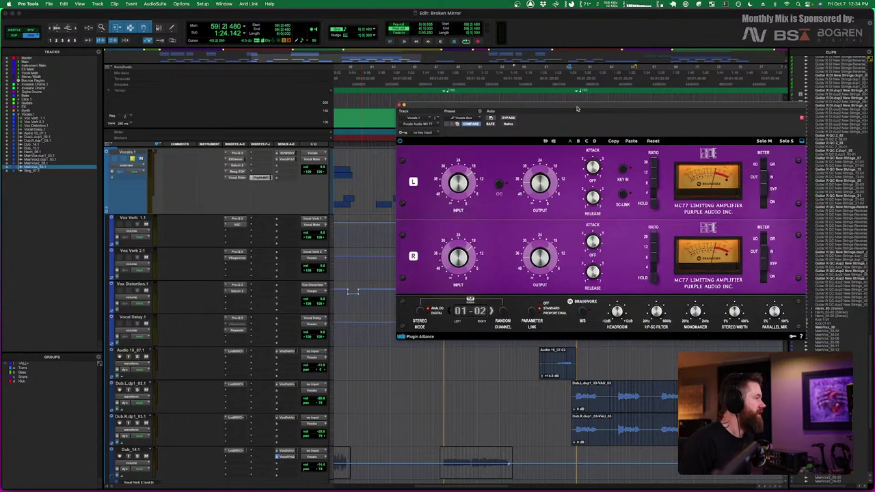
drag(585, 110, 533, 95)
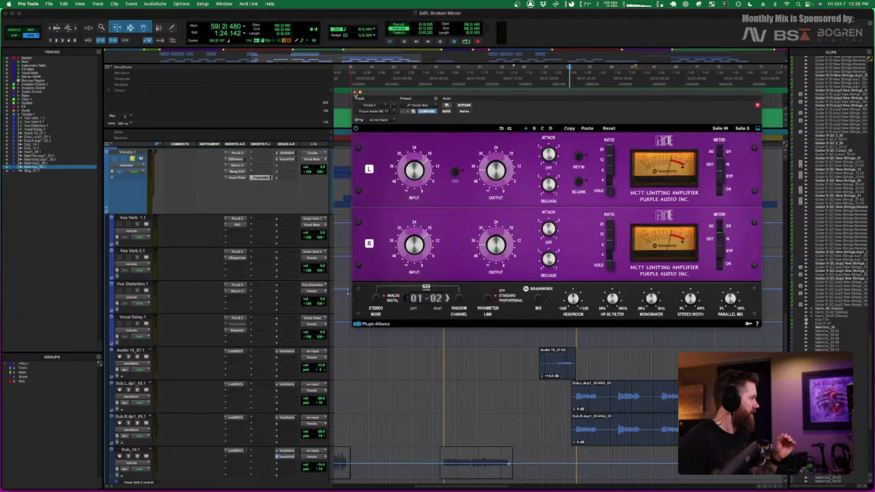
click(355, 92)
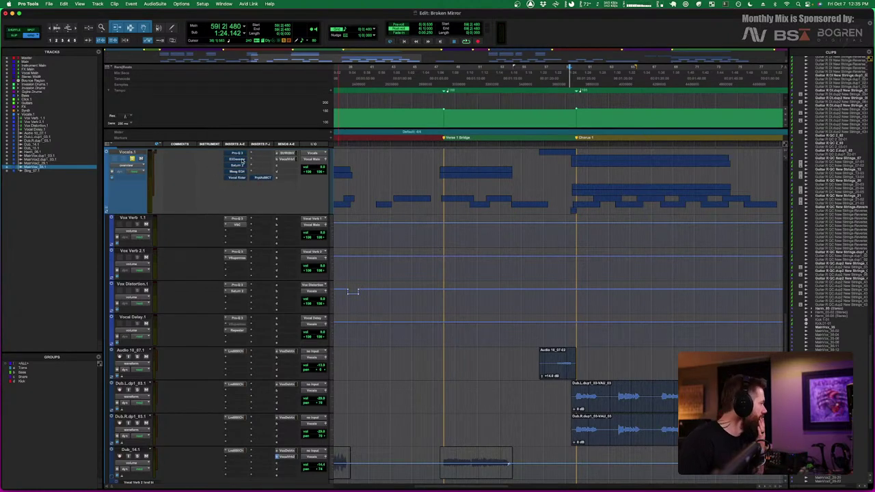
View the Stereo Width and Vocal Verb 1 sends on Vocals.1, and inspect the VerbSuite Classics reverb on Vox Verb 1.1
click(287, 155)
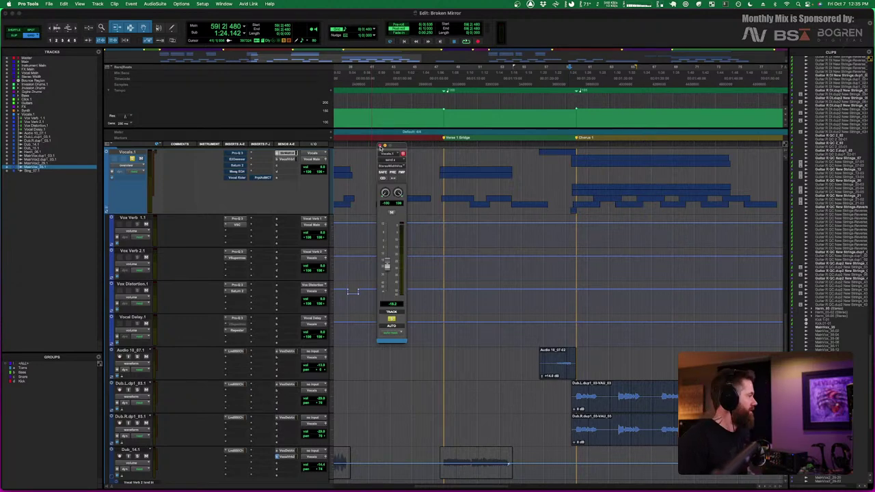
click(380, 146)
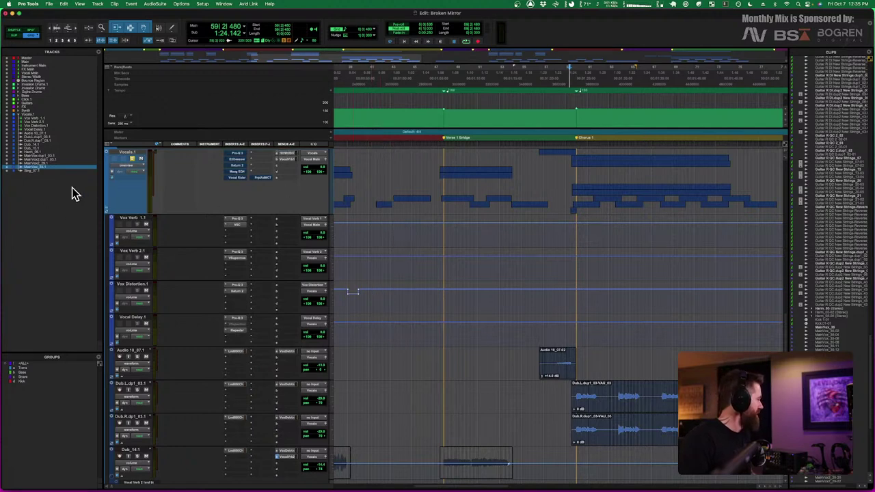
click(289, 160)
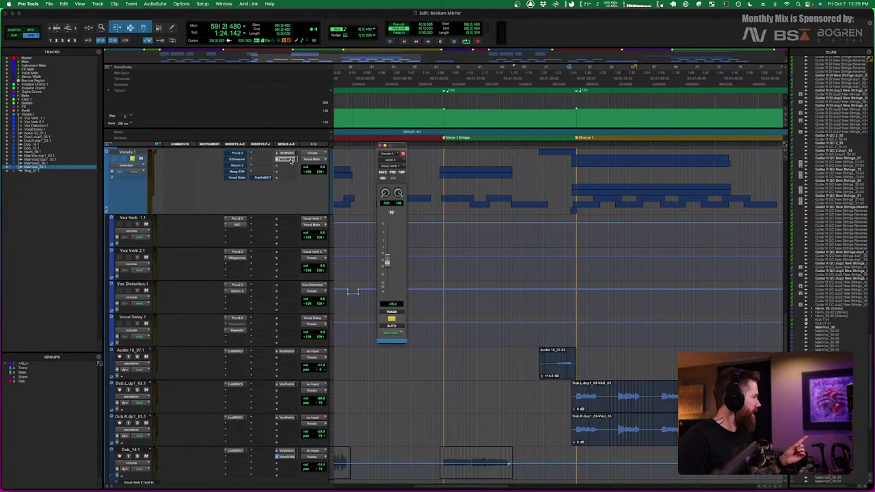
click(127, 220)
click(237, 224)
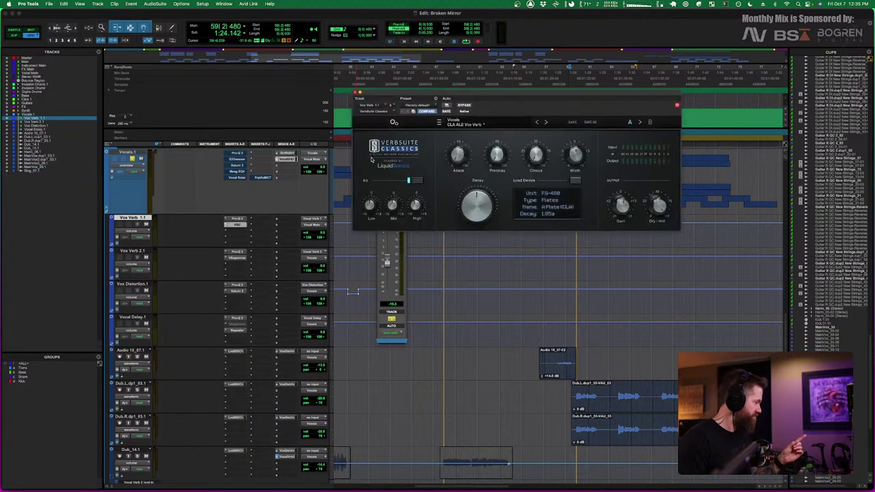
click(356, 92)
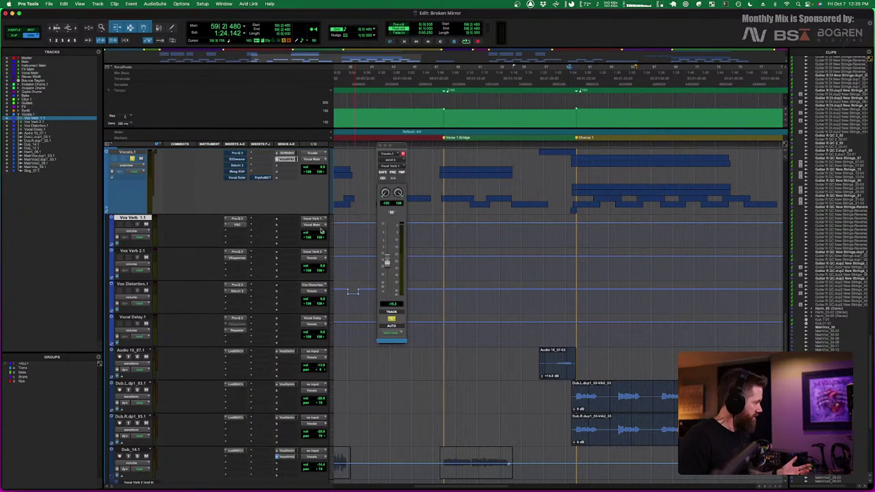
Check the output routing options of Vox Verb 1.1 without reassigning it, and close the Vocals.1 send window
click(127, 152)
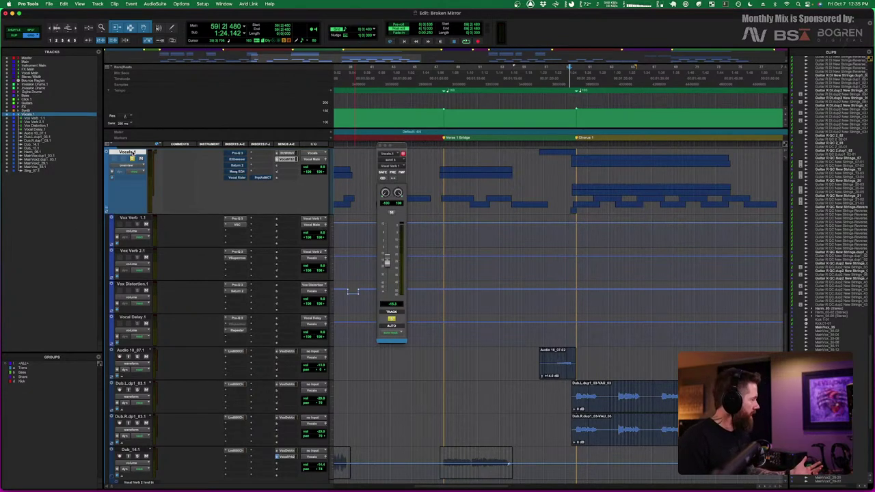
click(314, 225)
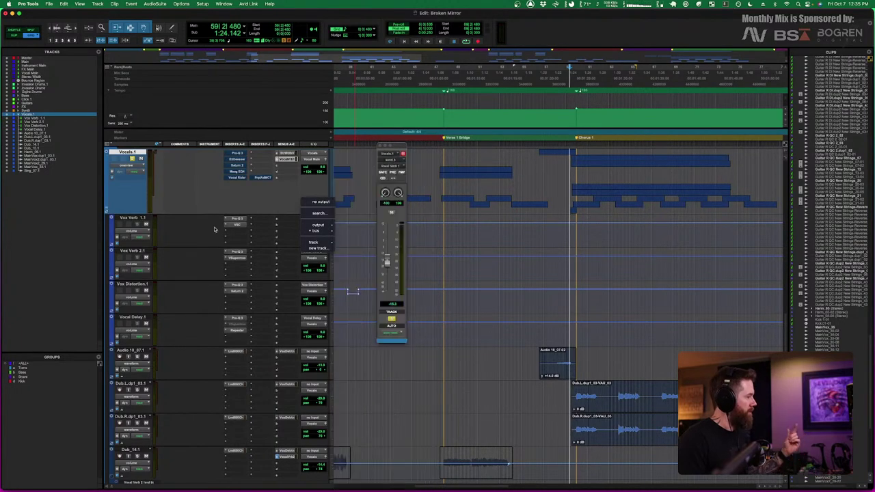
key(Escape)
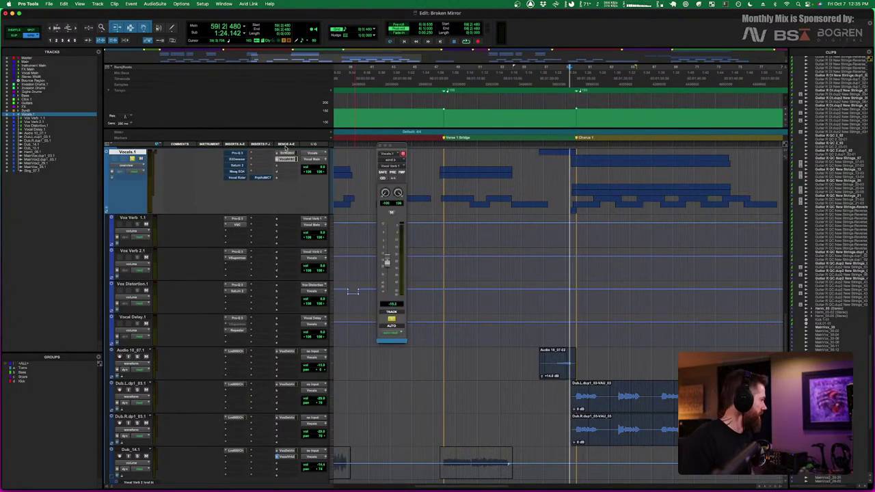
click(379, 146)
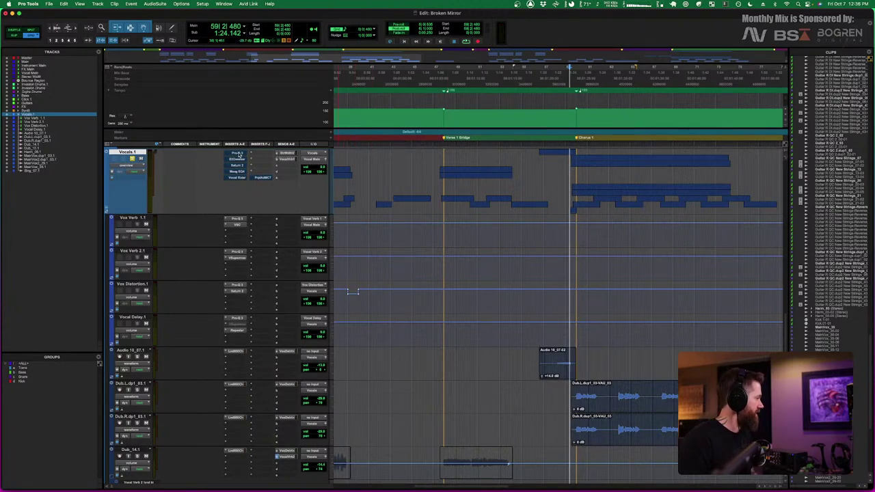
Play the Chorus 1 vocals from 59|2|480 with the Vocals.1 inserts bypassed and active, and examine Vocal Rider before closing it
key(space)
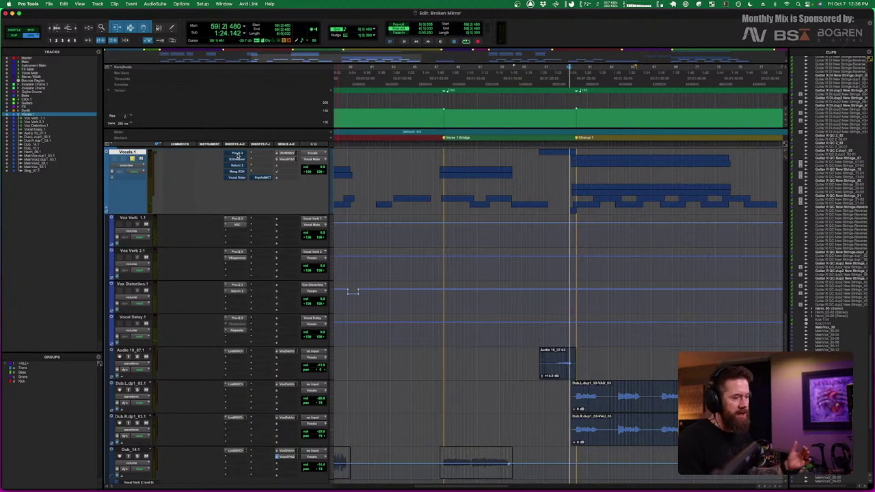
key(space)
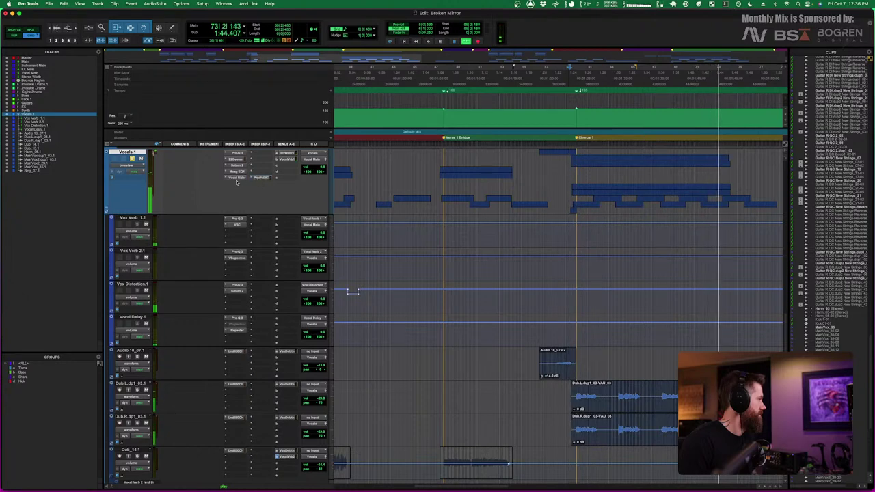
click(236, 179)
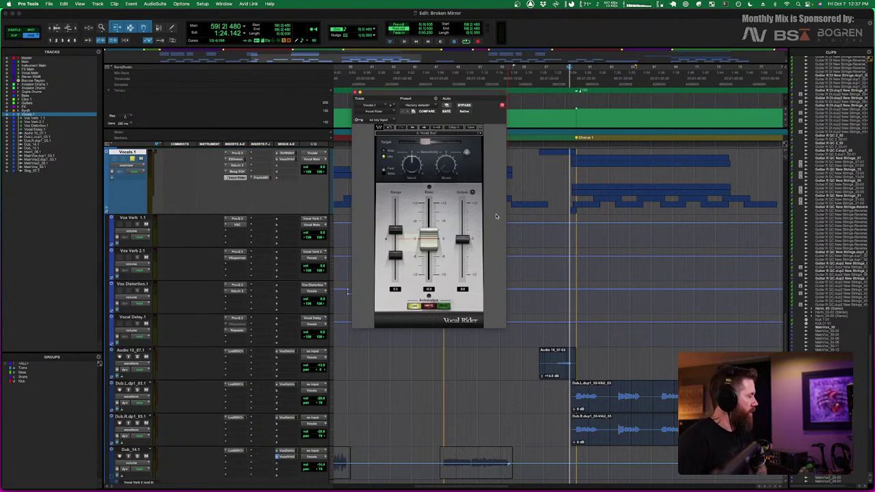
key(space)
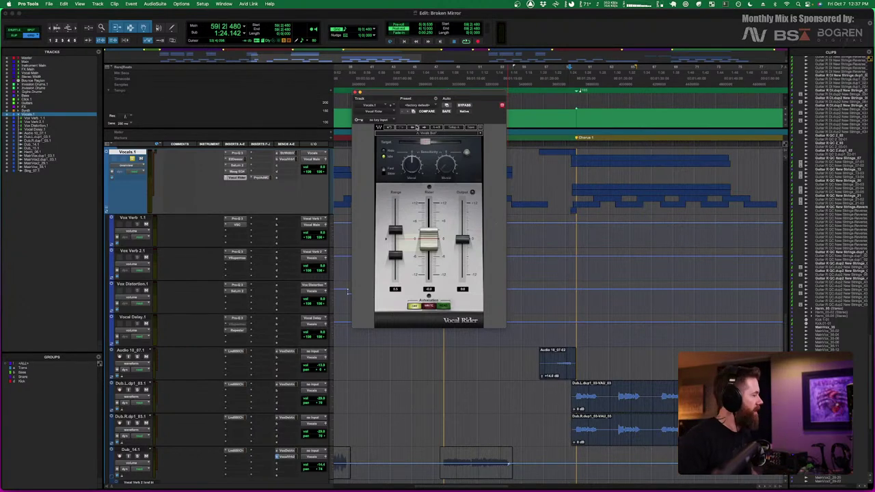
click(356, 92)
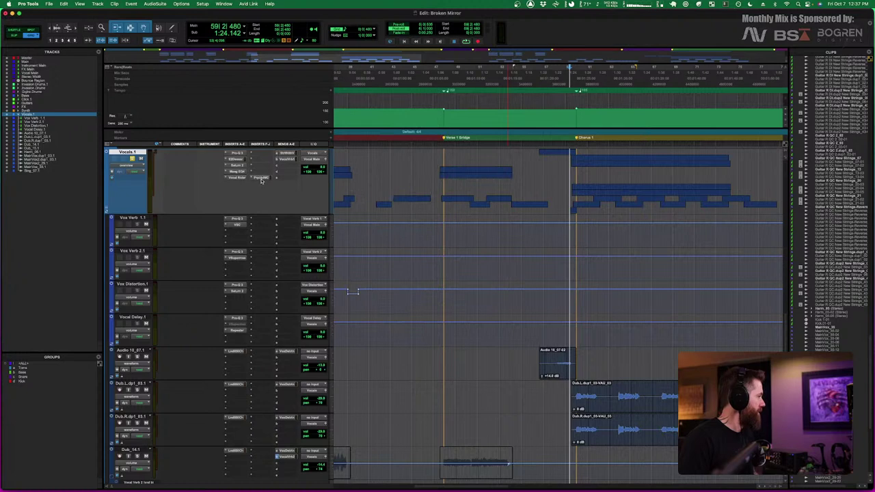
Play the chorus vocals from 59|2|480 with the Purple Audio MC77 on Vocals.1 open, then stop and close it
click(260, 178)
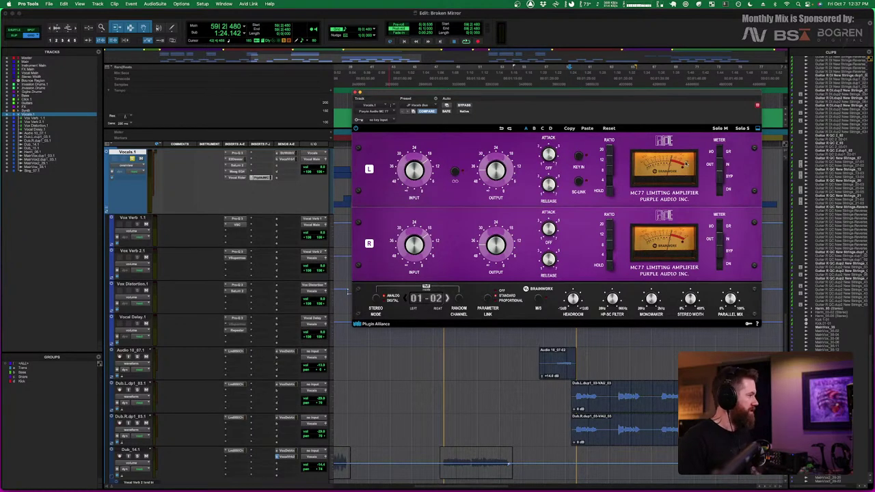
key(space)
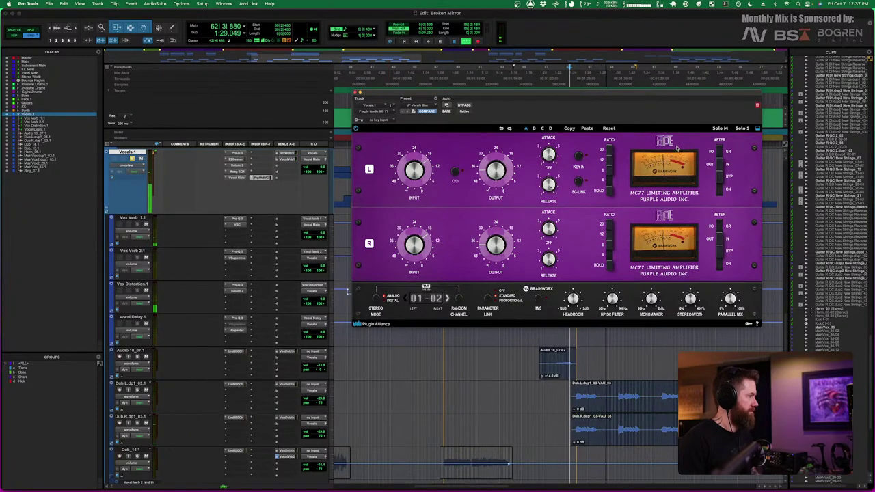
key(space)
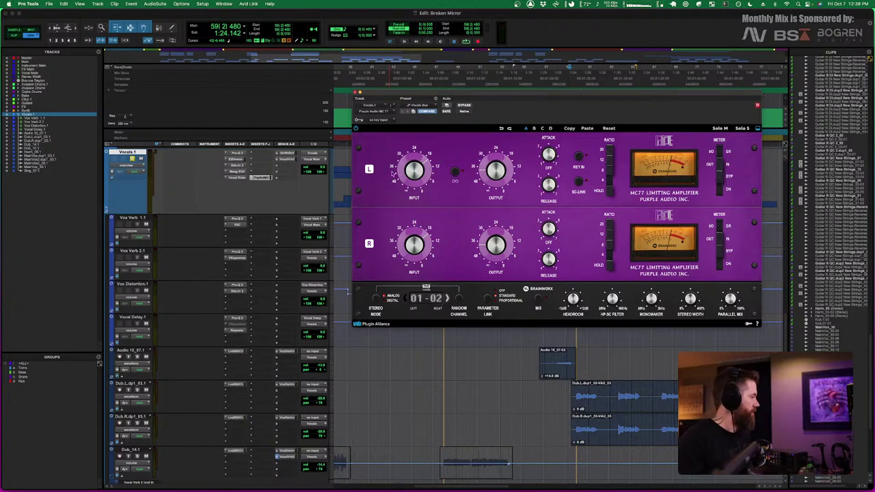
key(super+w)
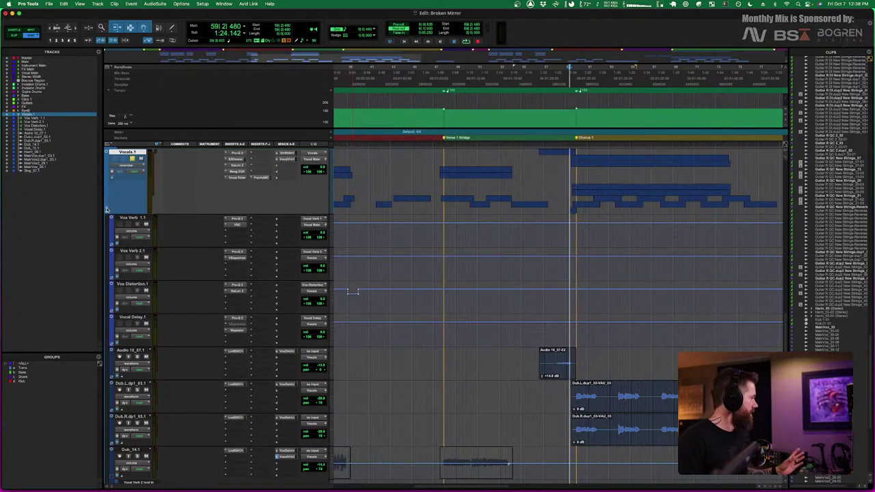
Collapse the Vocals.1 folder and bring the Master, Main and Instrument Main tracks into view
click(111, 152)
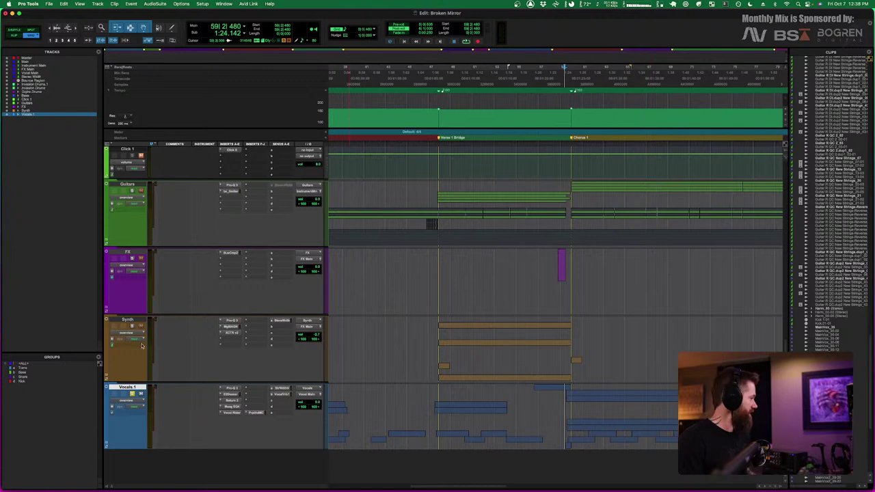
scroll(301, 269, up, 1)
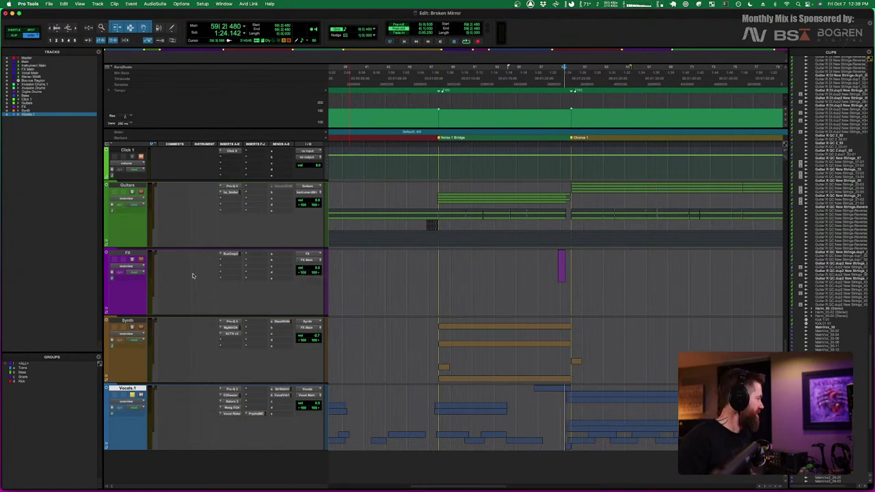
scroll(227, 337, up, 5)
scroll(228, 337, up, 5)
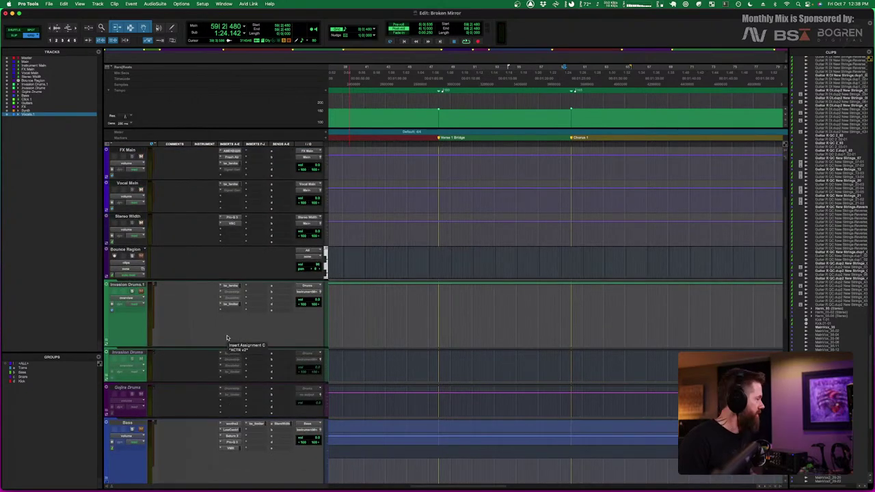
scroll(227, 337, up, 3)
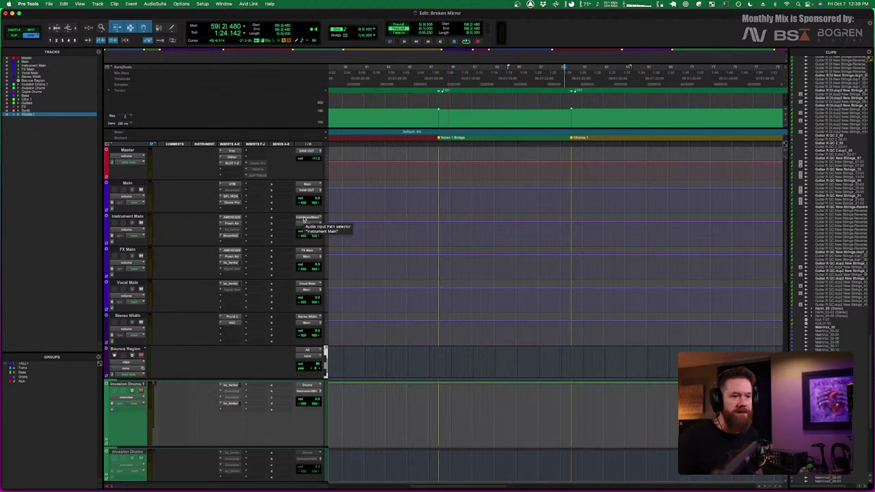
Select Instrument Main through Vocal Main and check Instrument Main's output bus options without reassigning it
click(127, 217)
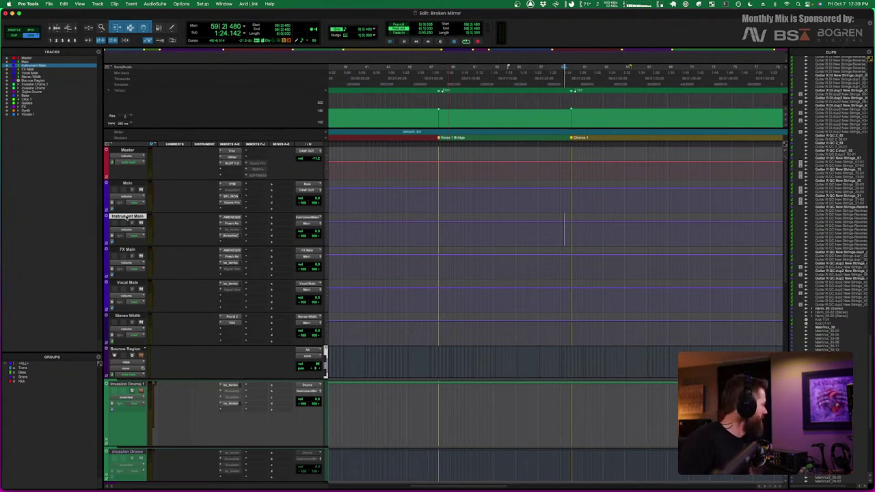
shift+click(127, 282)
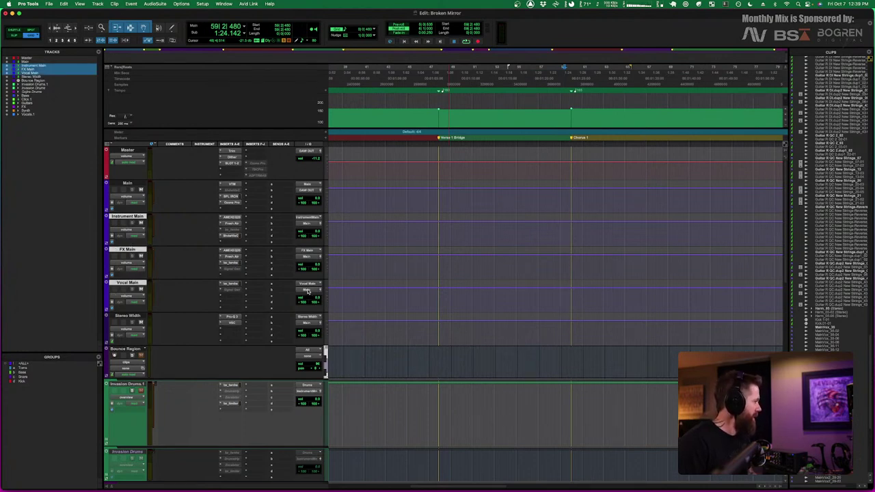
click(310, 225)
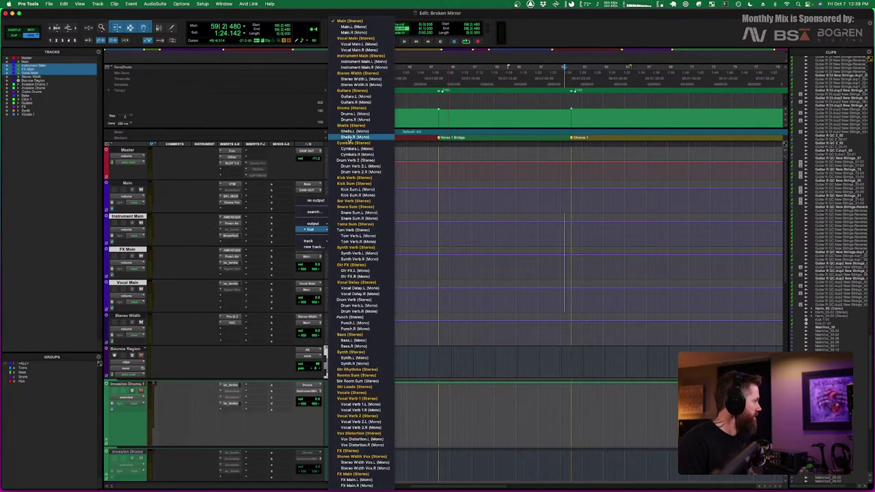
click(279, 168)
Select the Main, Instrument Main, FX Main and Vocal Main tracks in turn to review the bus structure
click(127, 184)
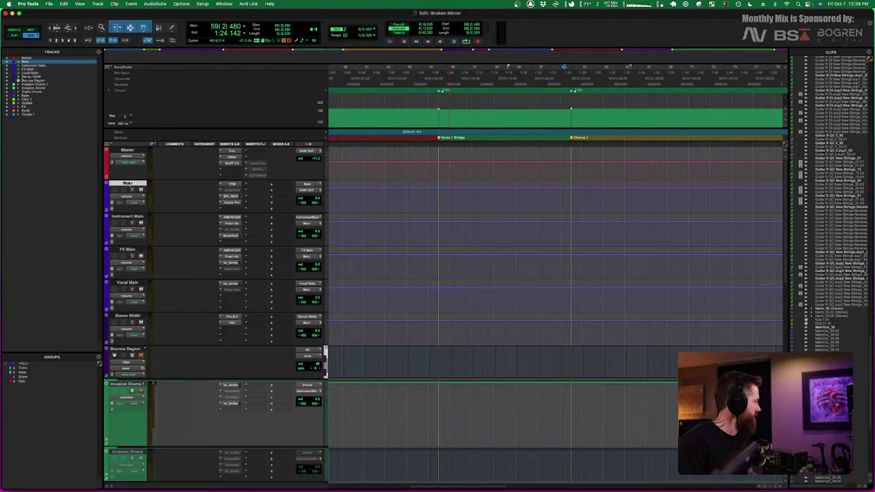
click(127, 216)
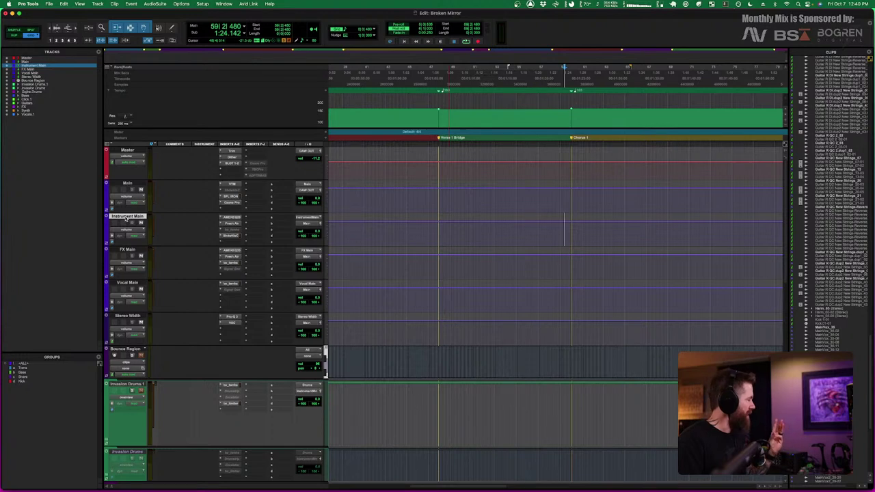
click(128, 251)
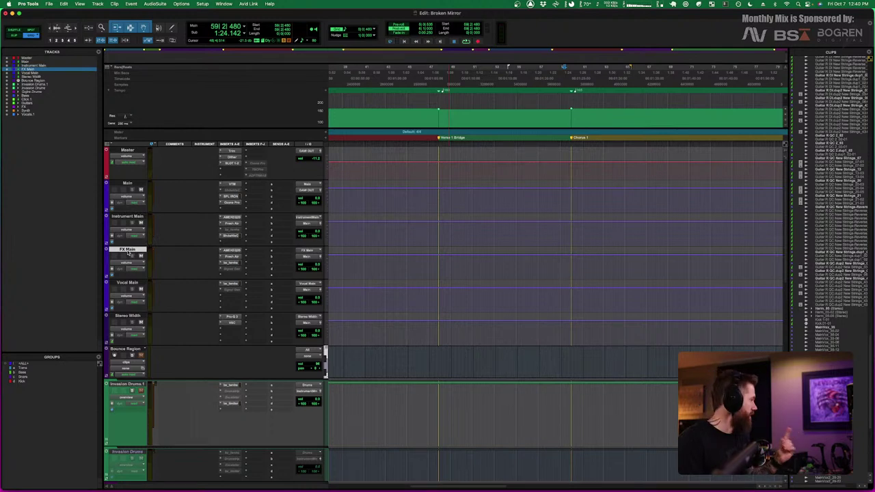
click(129, 282)
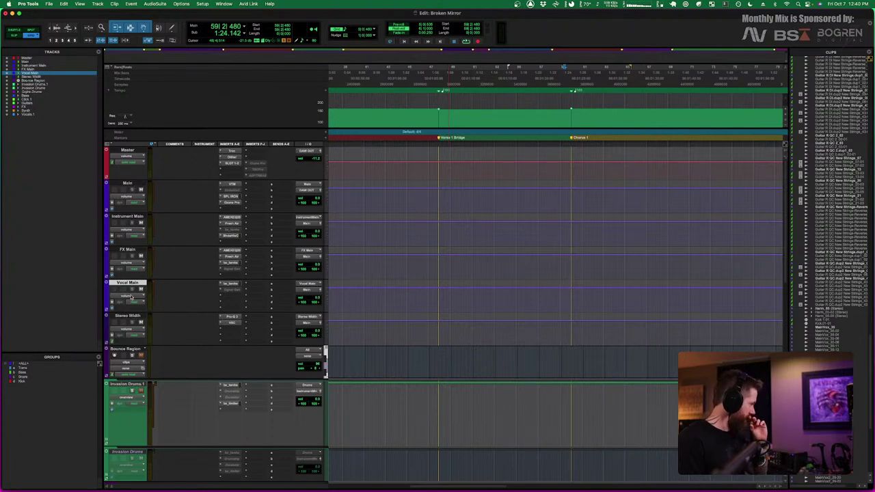
click(128, 183)
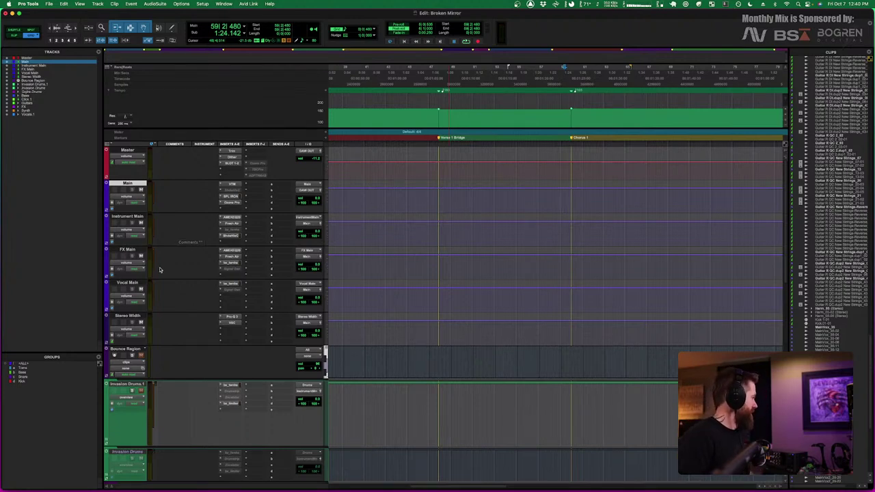
click(127, 249)
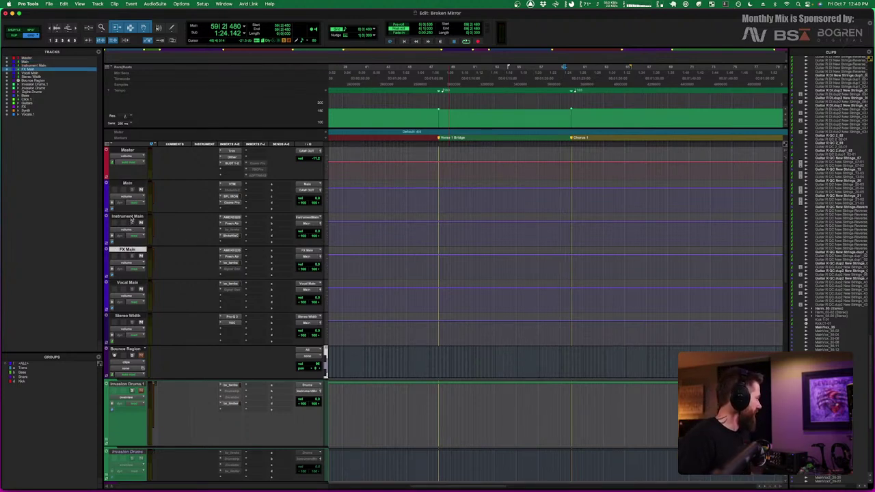
Open the AMEK EQ 200 on Instrument Main, examine its band gains, frequencies, Q and output controls, and close it
click(132, 218)
click(231, 217)
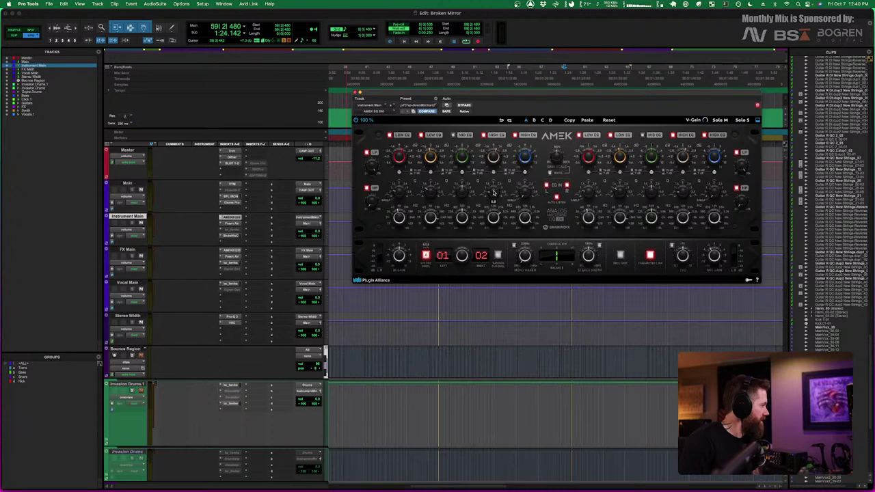
mouse_move(495, 159)
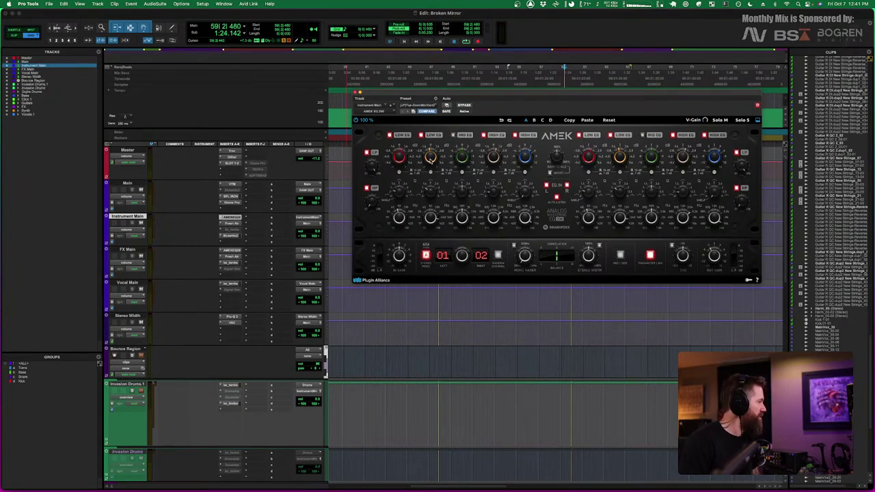
mouse_move(429, 218)
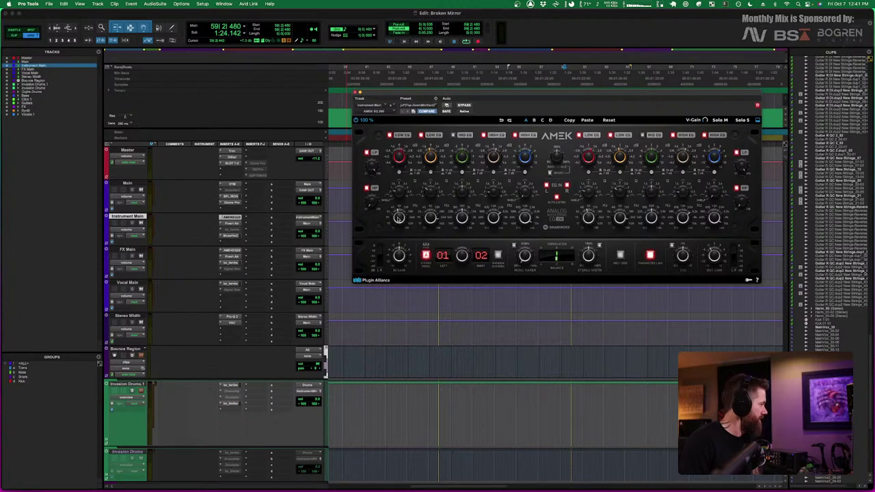
mouse_move(400, 194)
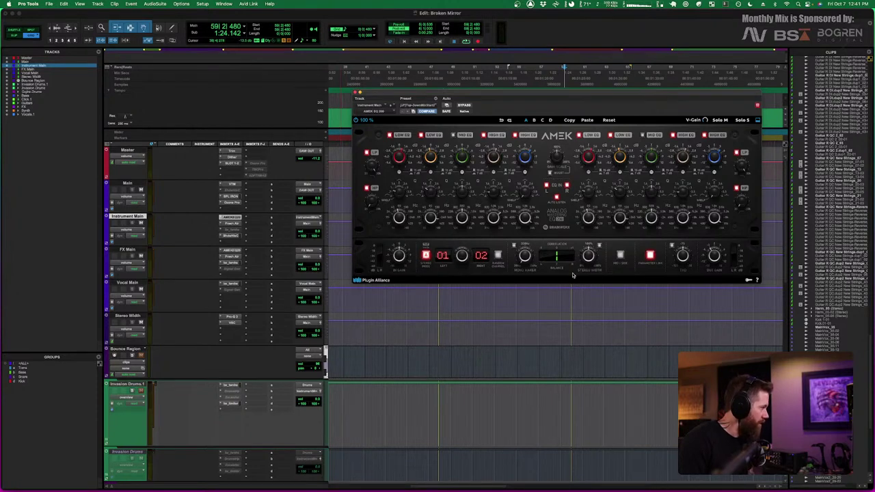
mouse_move(713, 257)
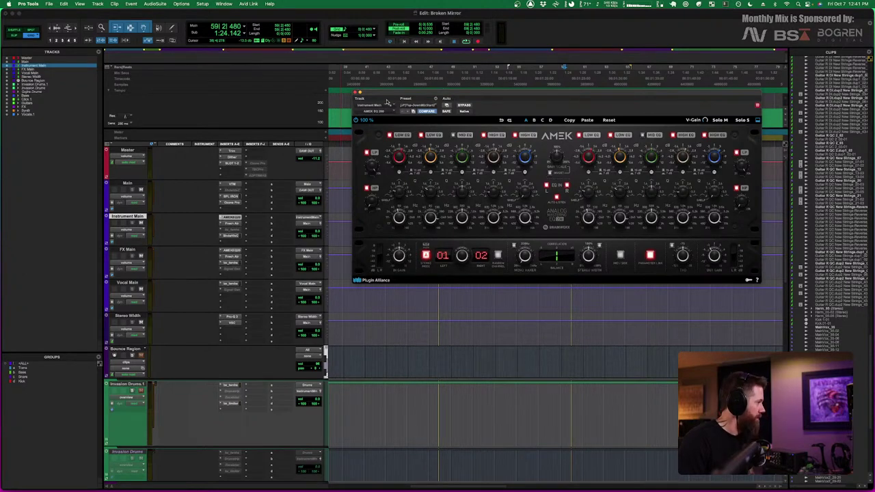
click(356, 94)
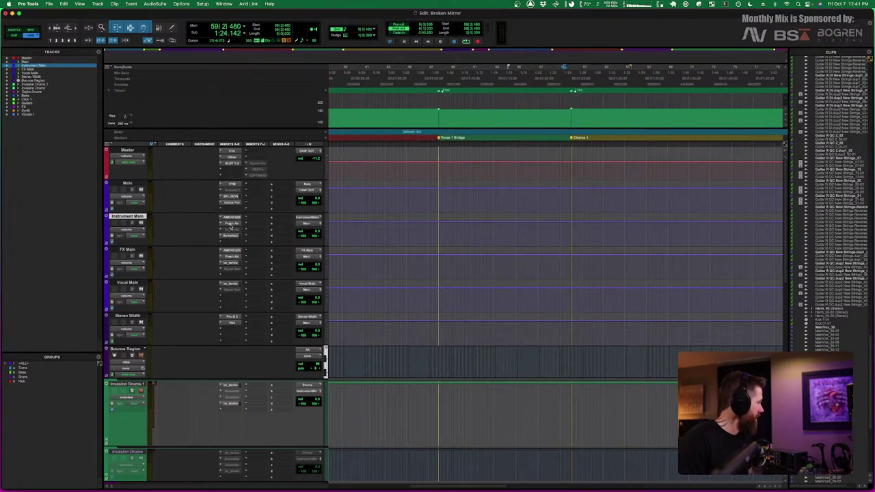
Examine the Fresh Air and Shadow Hills Mastering Compressor inserts on Instrument Main, closing each one after viewing
click(231, 224)
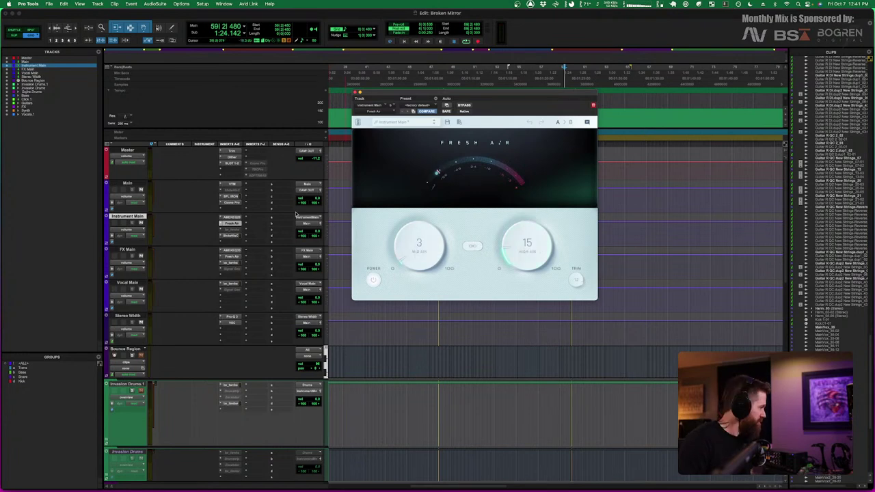
click(355, 93)
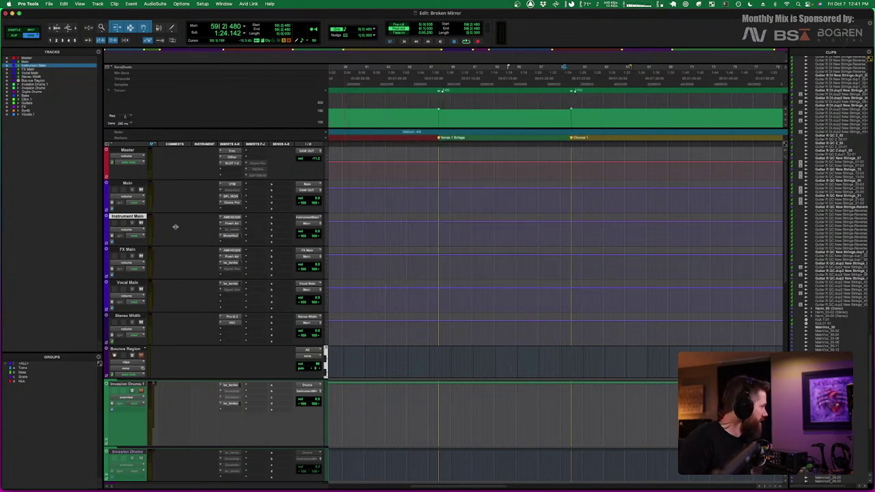
click(230, 235)
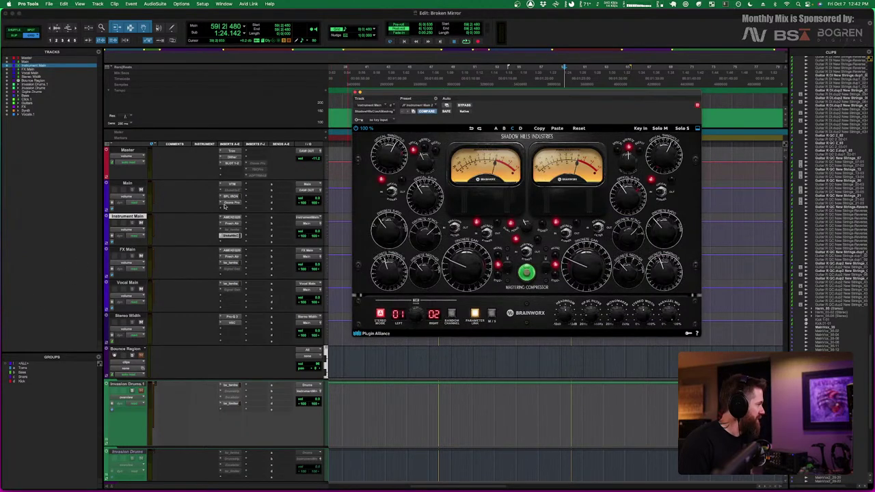
click(355, 93)
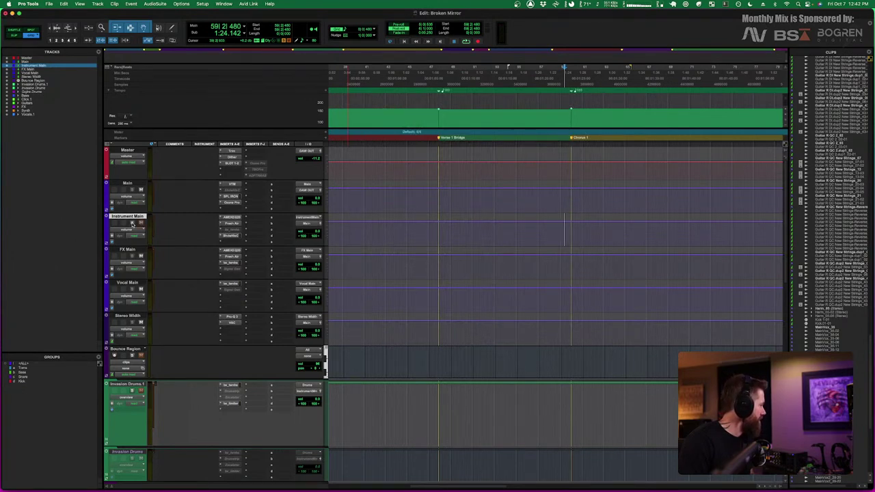
Solo Instrument Main and play it from 59|2|480, checking the folder tracks between playbacks
click(133, 224)
key(space)
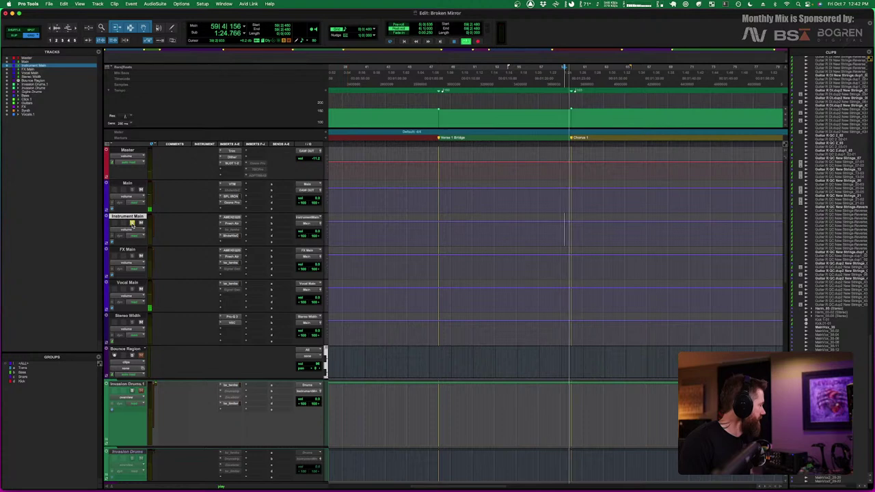
key(space)
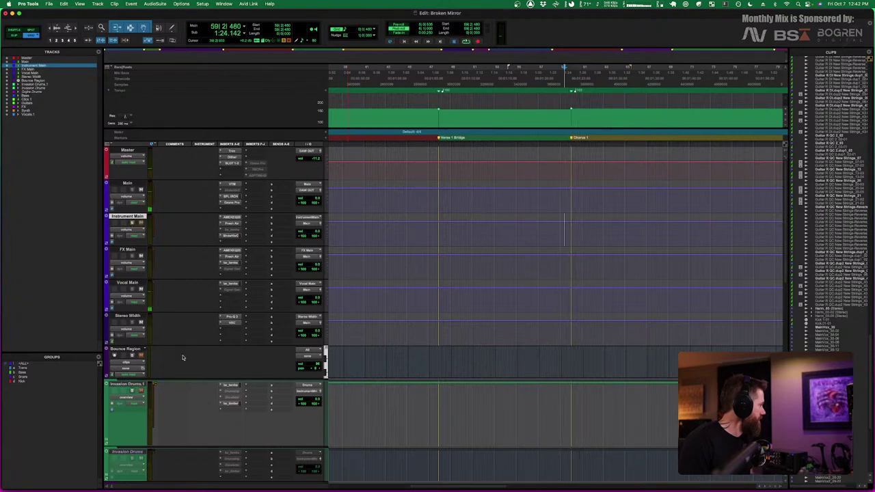
scroll(183, 358, down, 10)
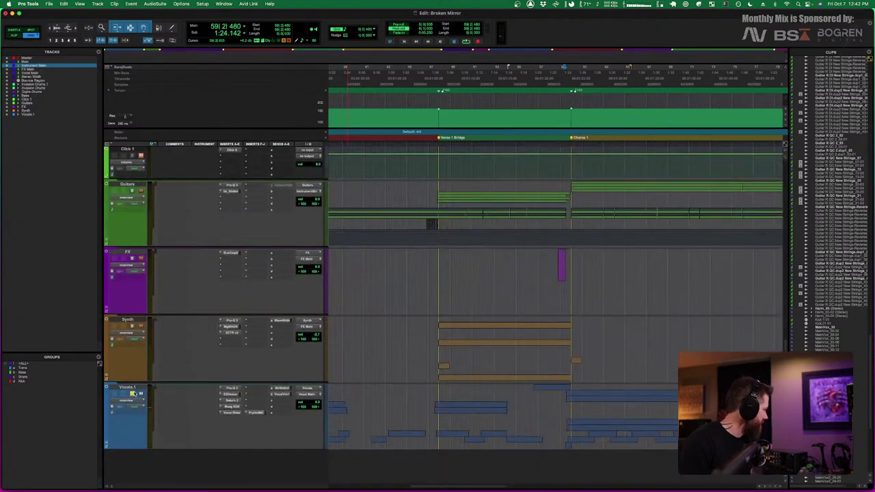
scroll(204, 305, up, 10)
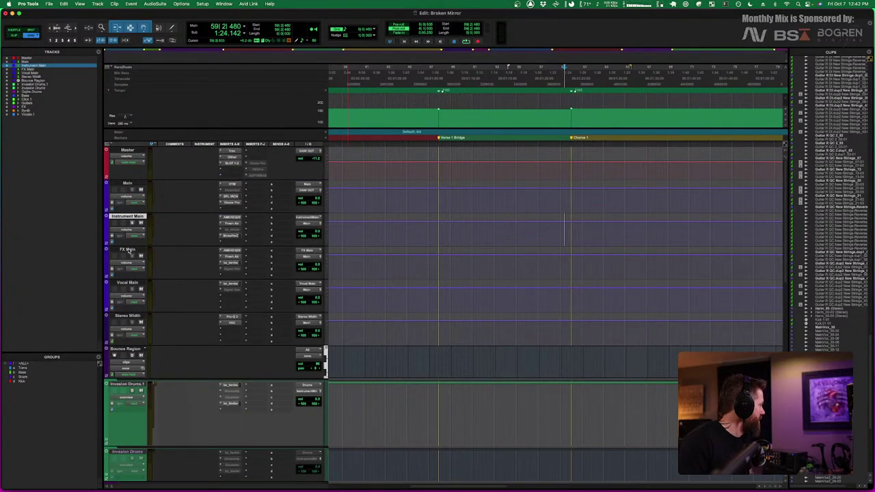
click(132, 223)
key(space)
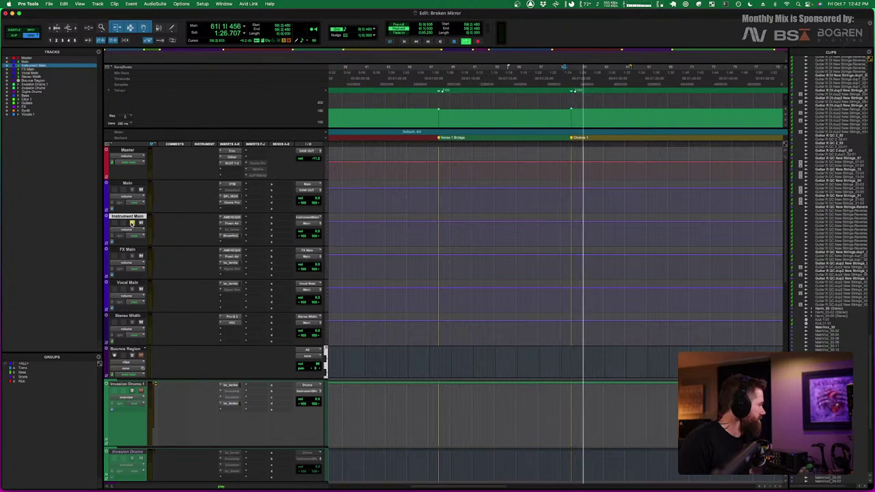
key(space)
Play from 47|2|000 with Instrument Main soloed, then stop and clear the solo
click(431, 229)
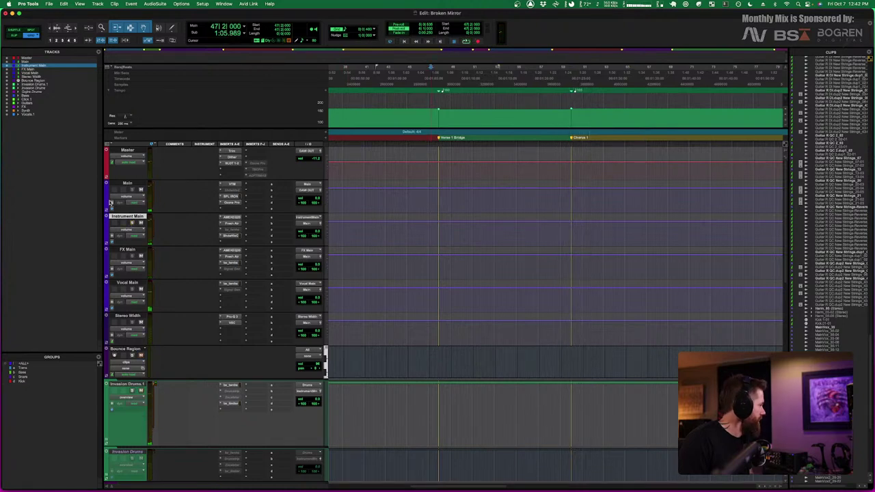
key(space)
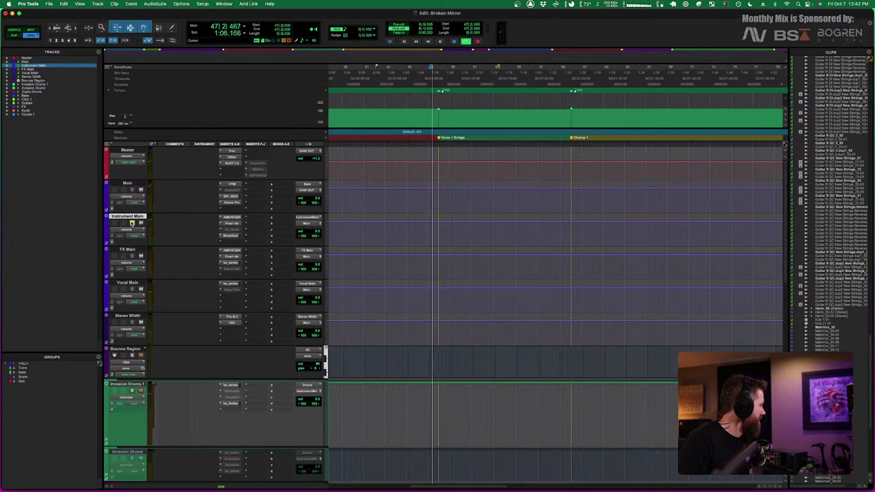
key(space)
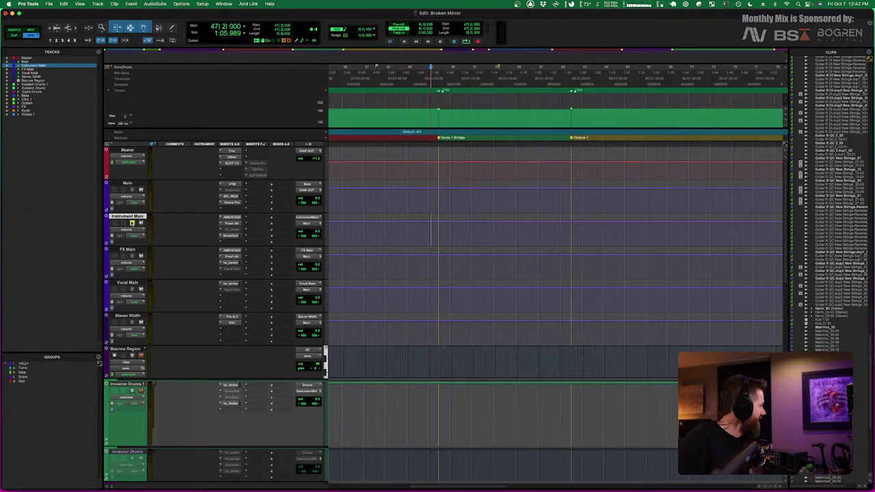
click(132, 223)
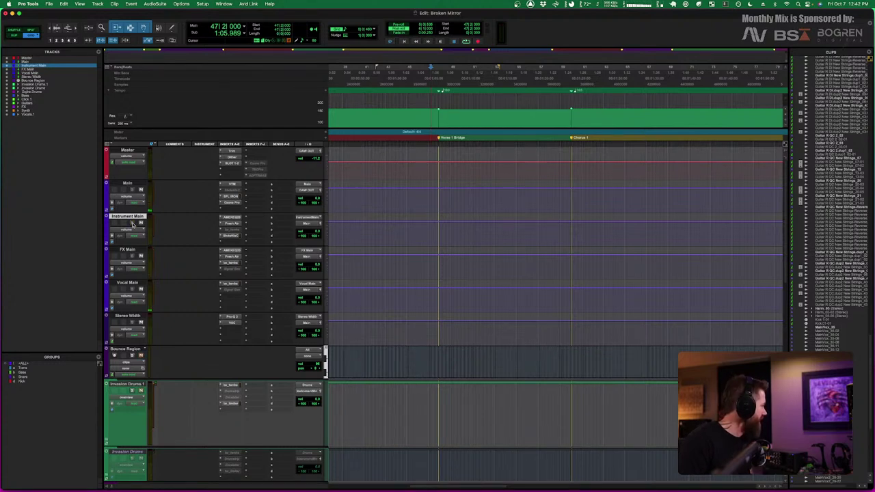
click(131, 223)
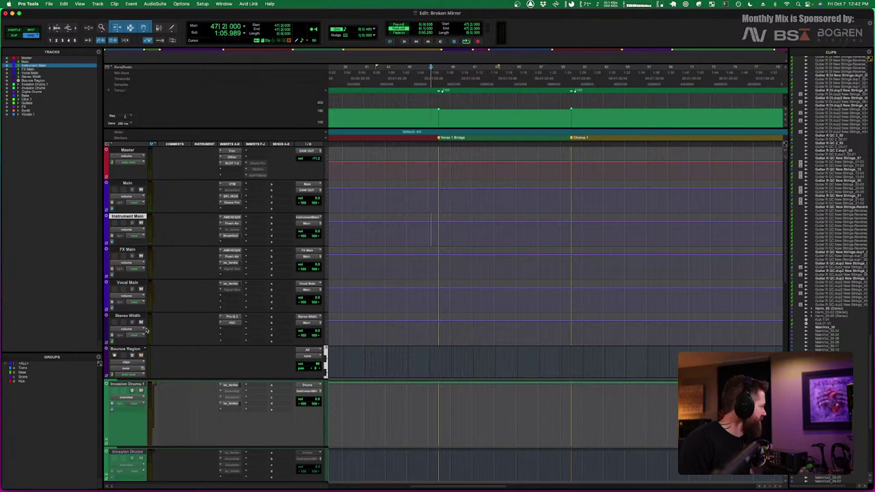
Solo the Invasion Drums.1, Bass and Guitars tracks
scroll(146, 331, down, 4)
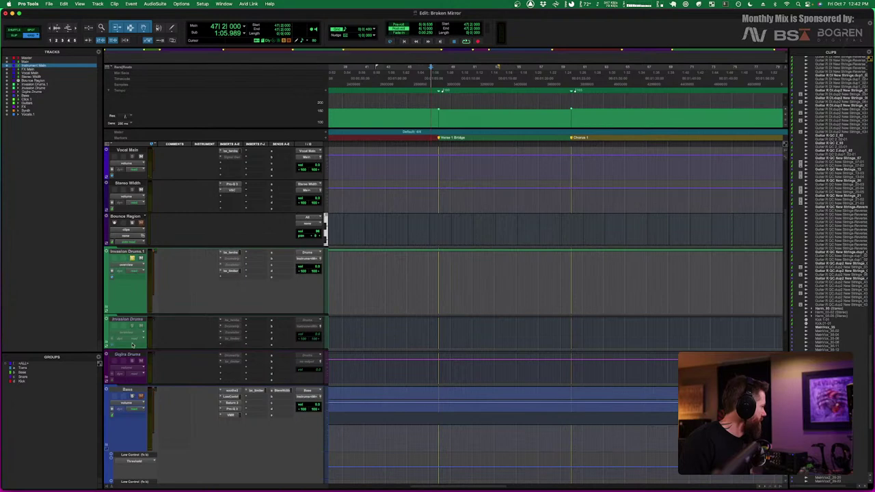
scroll(132, 396, down, 8)
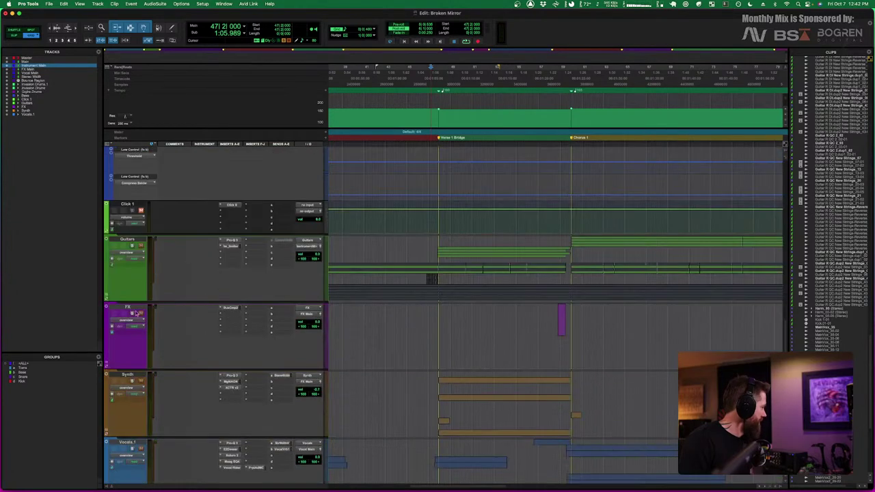
scroll(178, 235, up, 12)
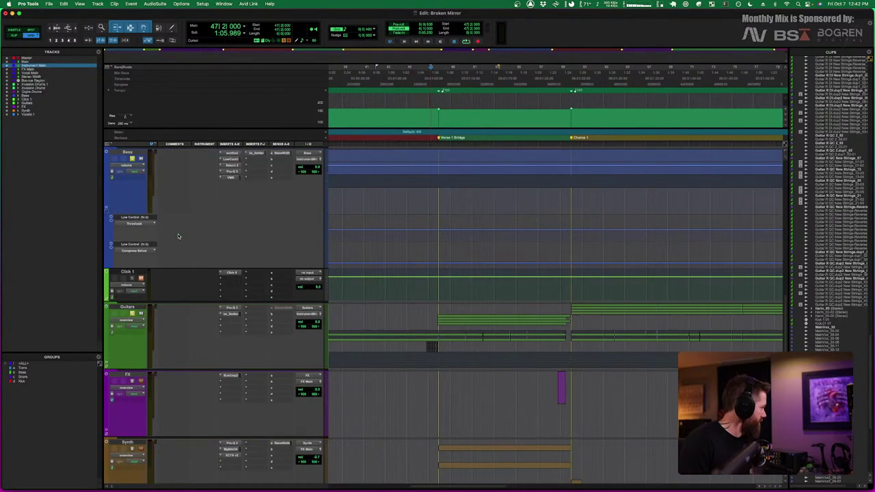
Play the soloed instruments from 47|2|000, bypass Instrument Main's active inserts, and replay the passage with its AMEK EQ 200 open
key(space)
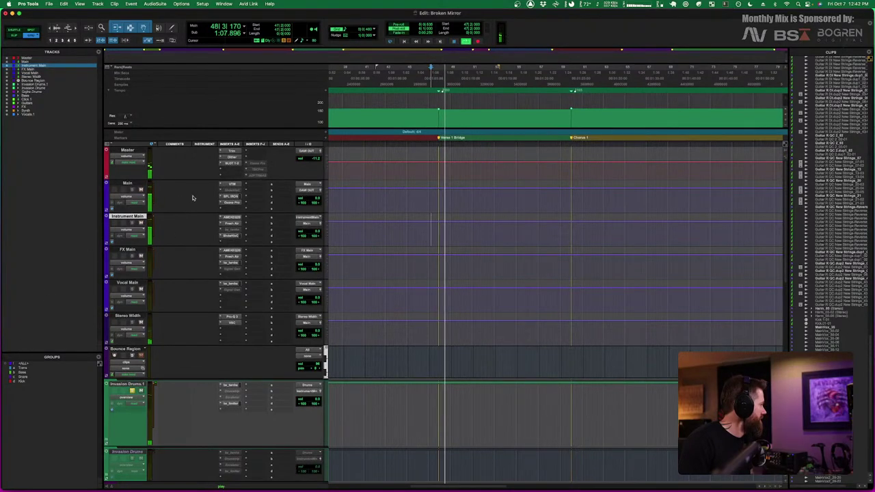
key(space)
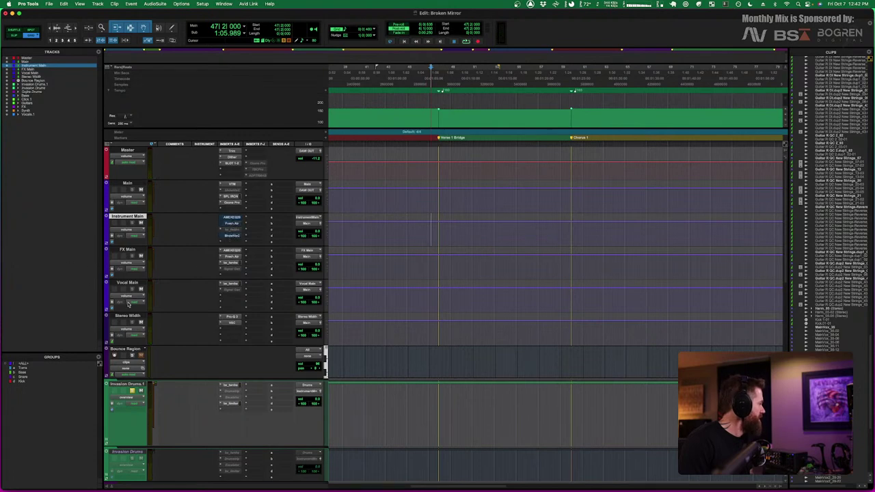
click(224, 222)
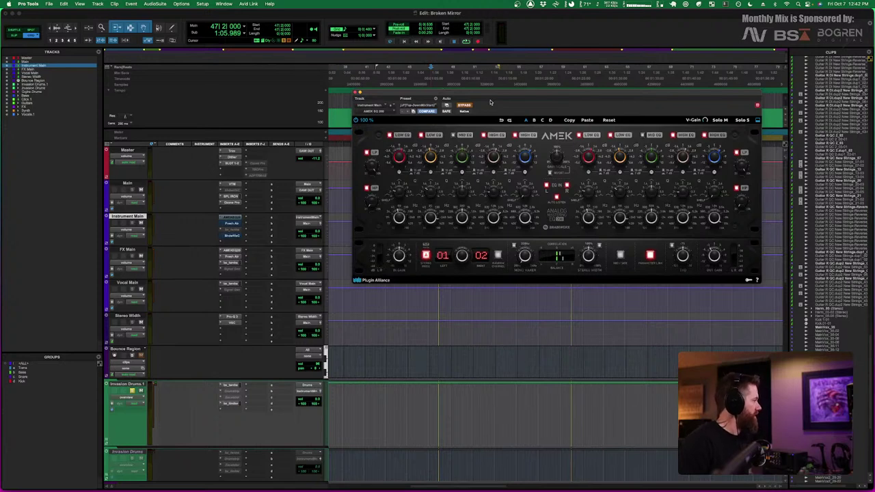
key(space)
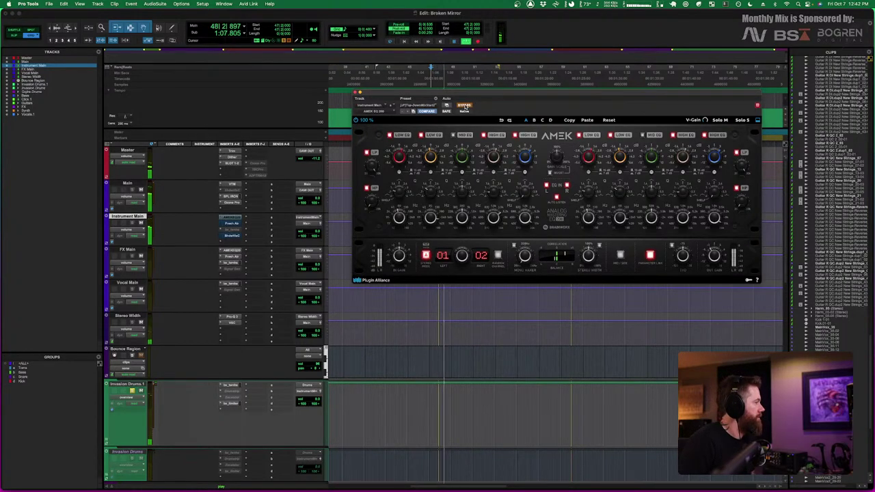
key(space)
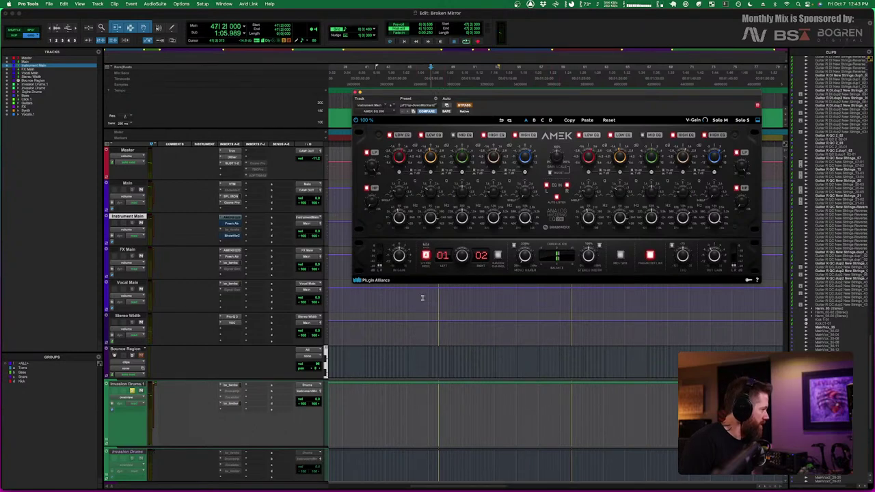
Compare Instrument Main's AMEK EQ 200 bypassed and active while playing from 60|1|000, then leave it active and close it
click(573, 299)
key(space)
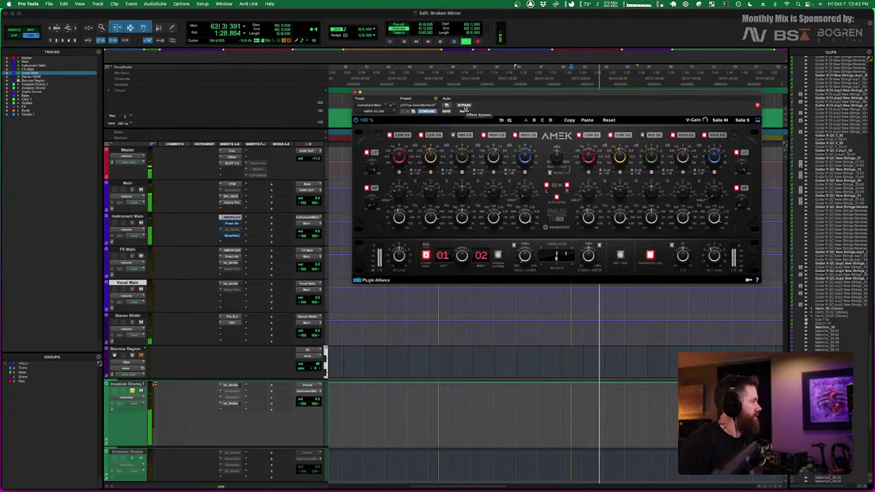
key(space)
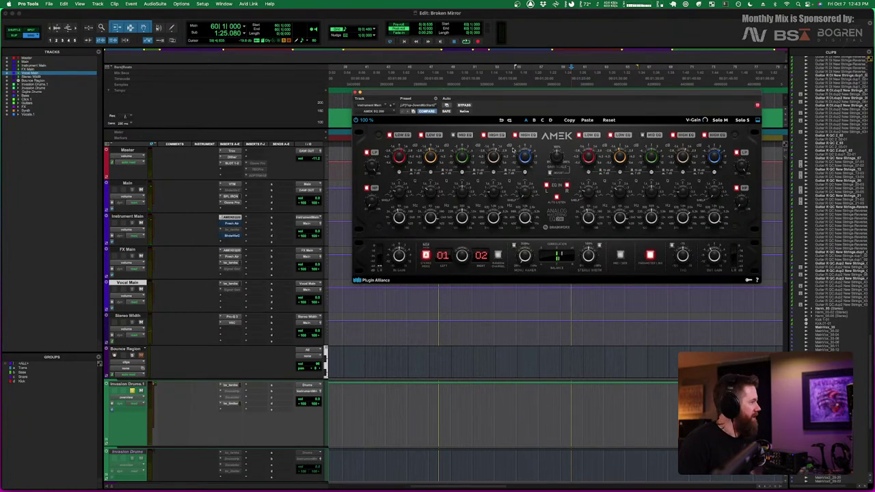
key(space)
click(467, 106)
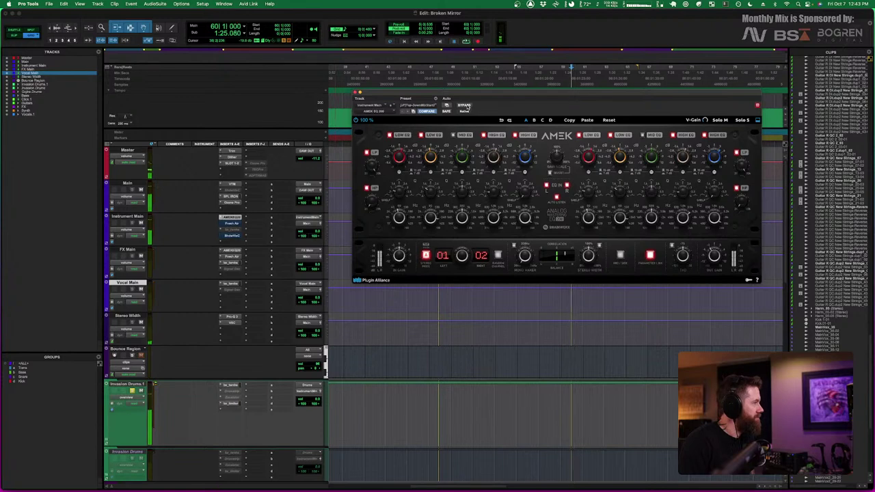
click(466, 107)
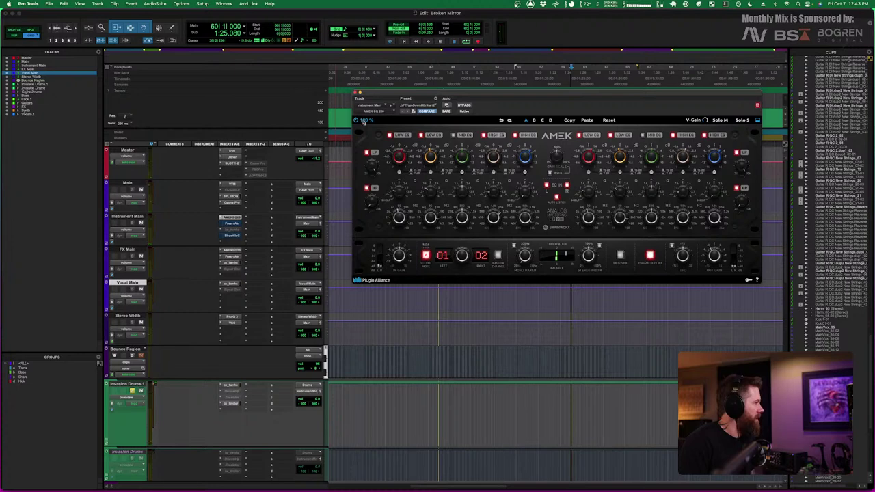
click(355, 92)
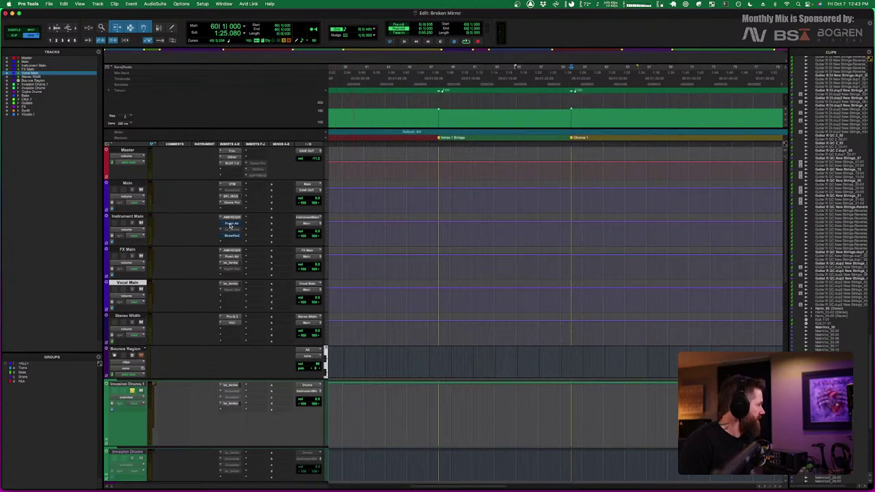
Compare Instrument Main's Fresh Air bypassed and active during playback from 60|1|000, then leave it active and close it
click(230, 224)
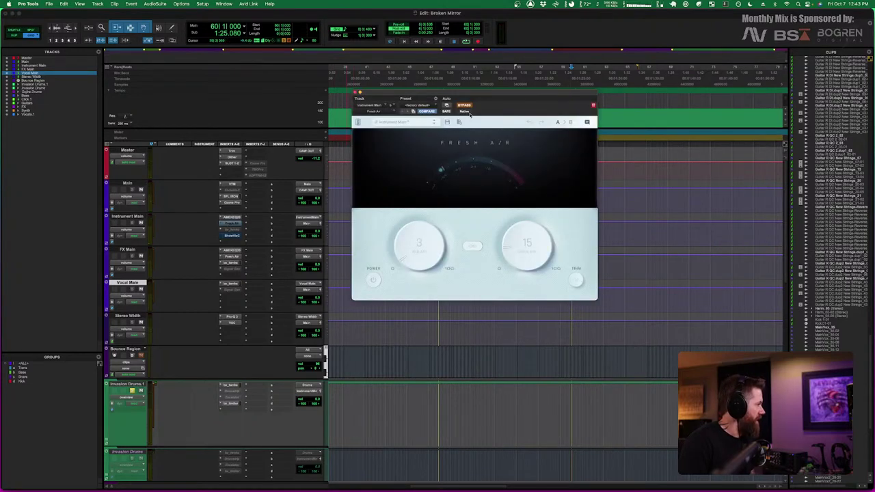
key(space)
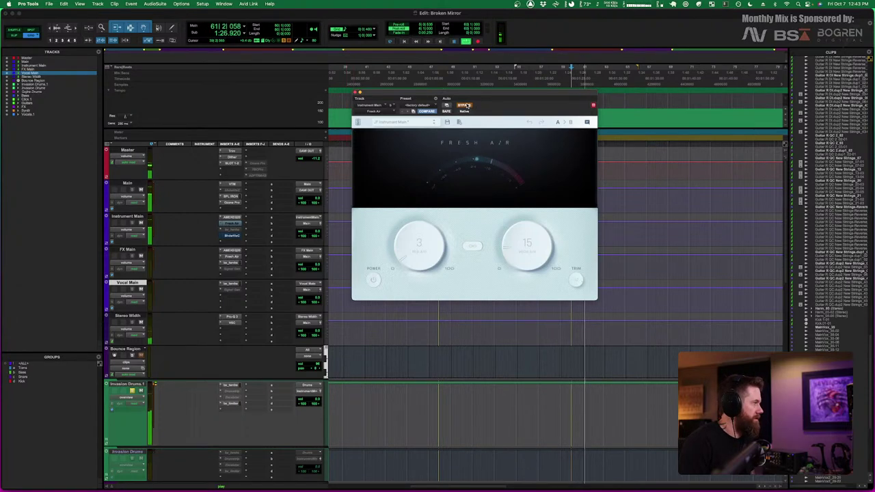
click(464, 105)
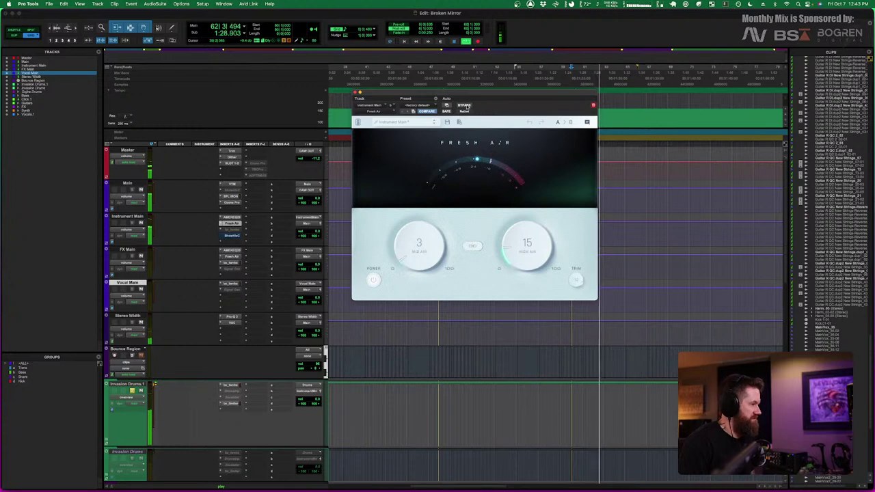
click(464, 106)
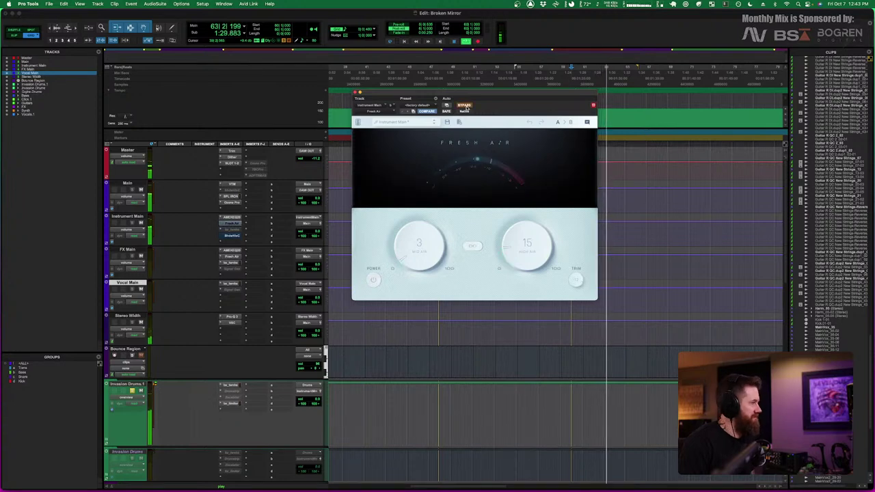
click(464, 105)
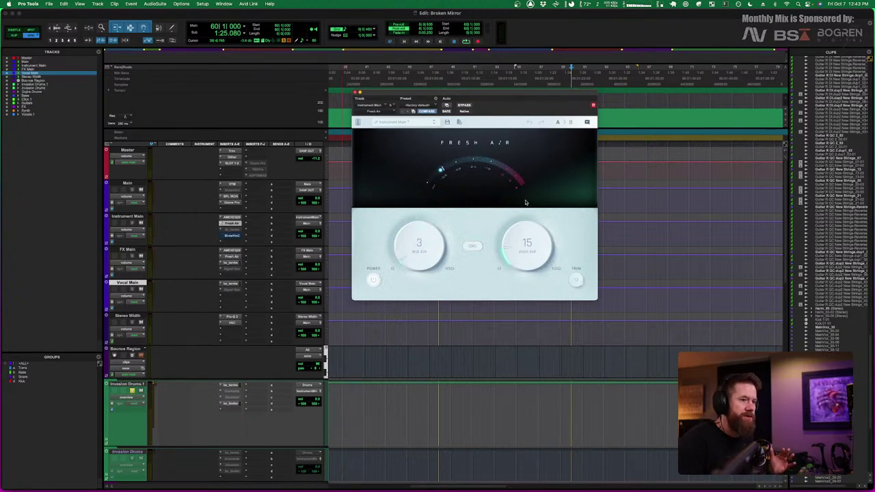
click(356, 92)
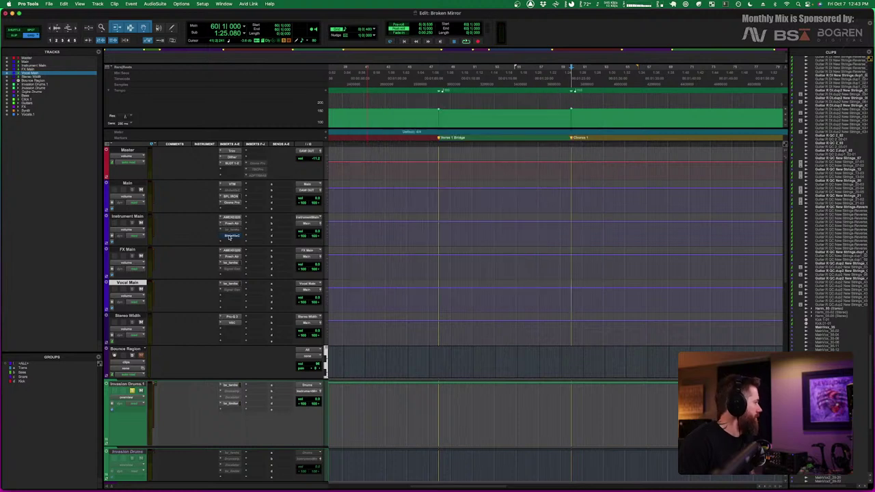
Audition Instrument Main's Shadow Hills Mastering Compressor bypassed and active from 60|1|000, leave it active and close it
click(231, 236)
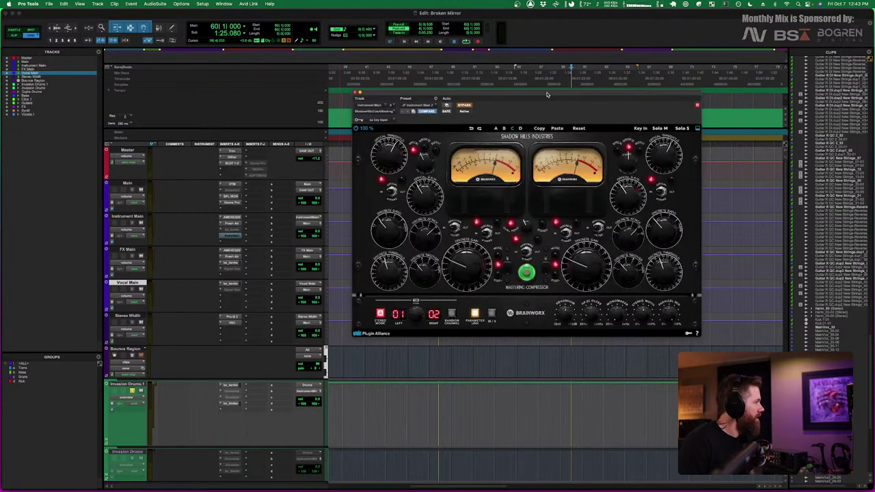
drag(547, 94, 564, 94)
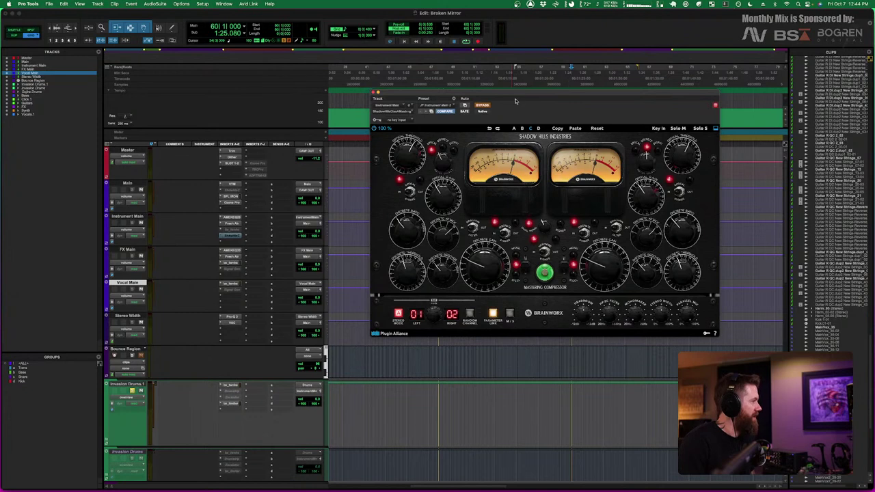
key(space)
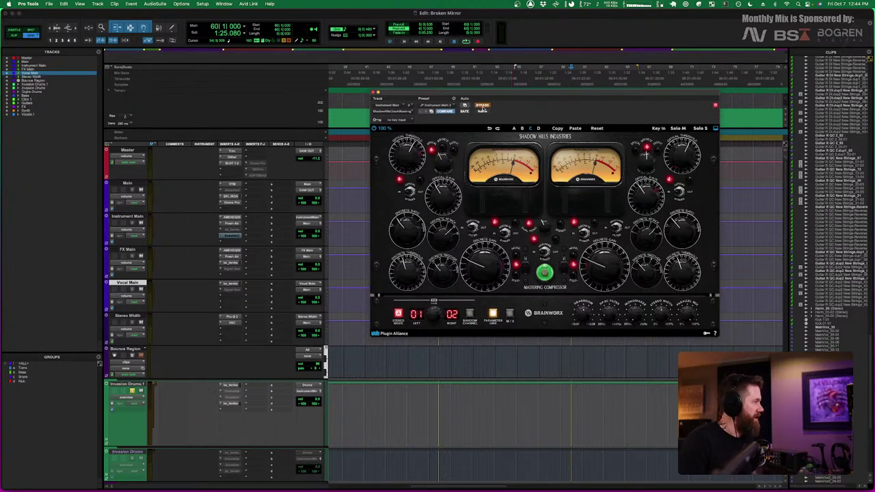
key(space)
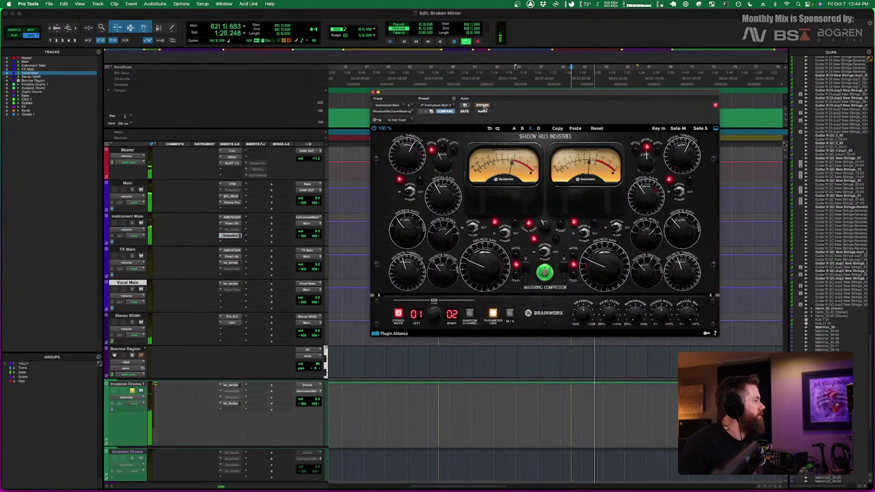
click(482, 106)
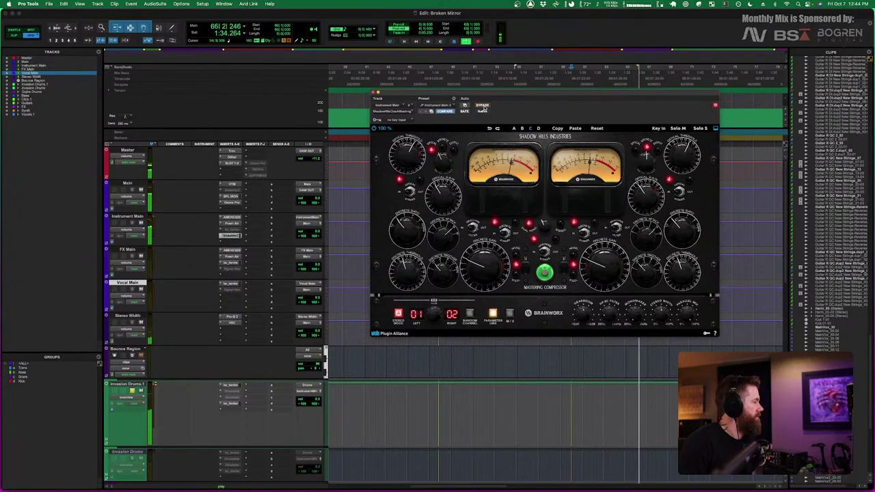
key(space)
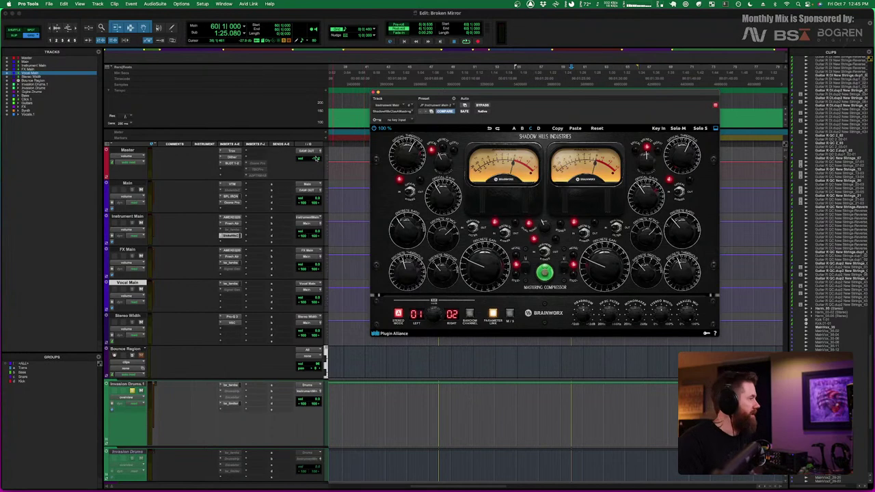
click(374, 92)
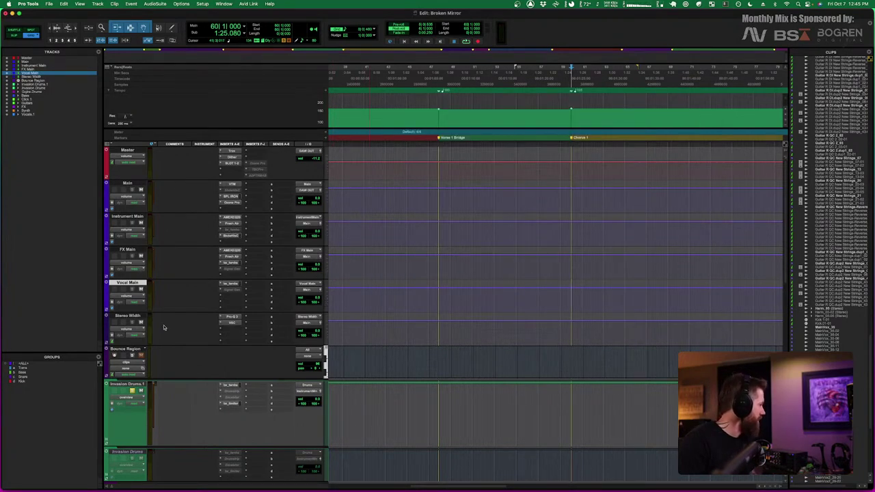
Clear the track solos, mute Instrument Main and Vocal Main, and play the remaining FX Main bus from 60|1|000
scroll(159, 322, down, 4)
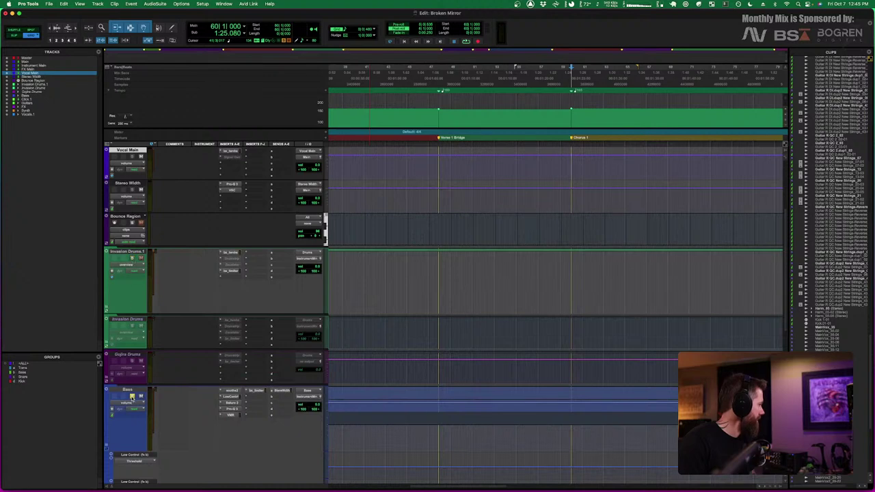
scroll(132, 397, down, 5)
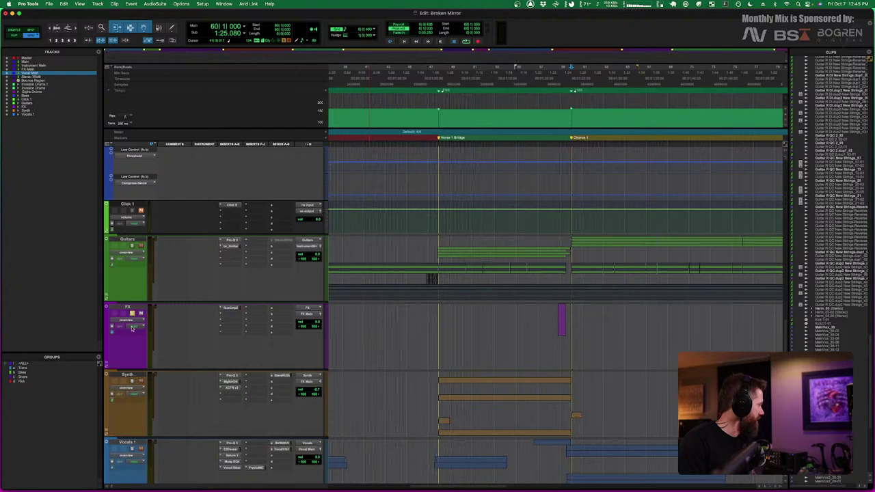
scroll(175, 301, up, 10)
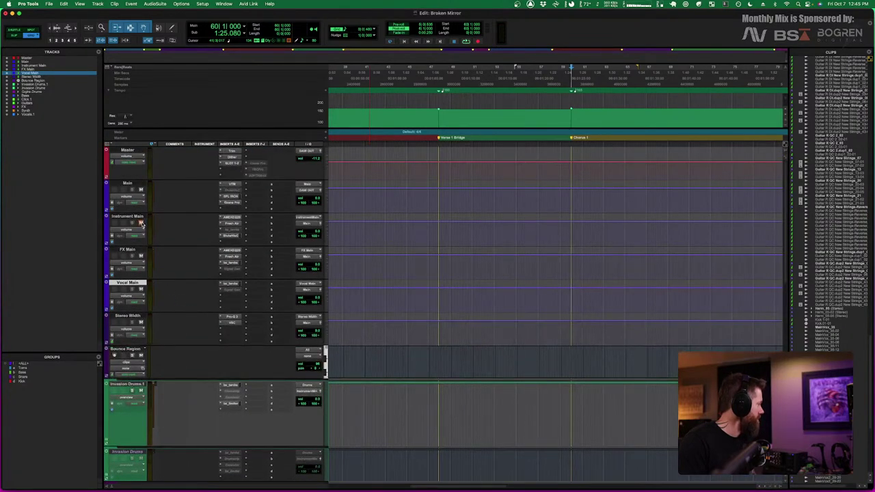
key(space)
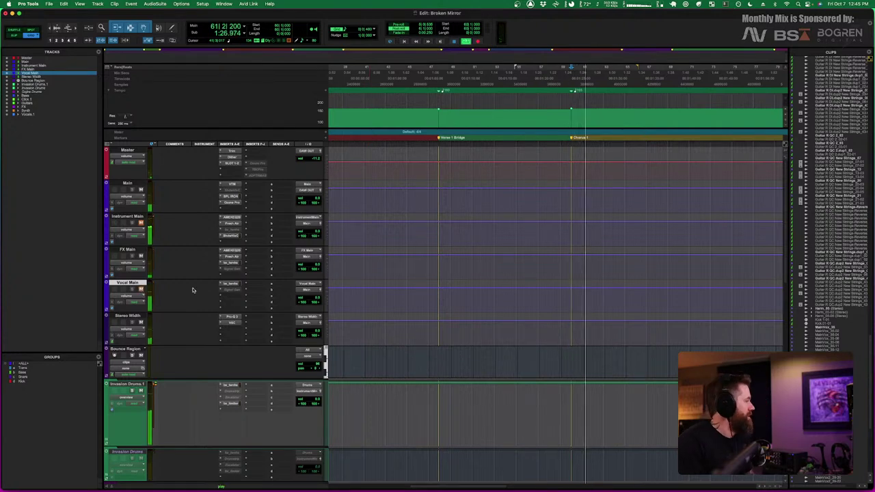
key(space)
Examine the AMEK EQ 200, Fresh Air and bx_townhouse Buss Compressor inserts on FX Main
click(230, 251)
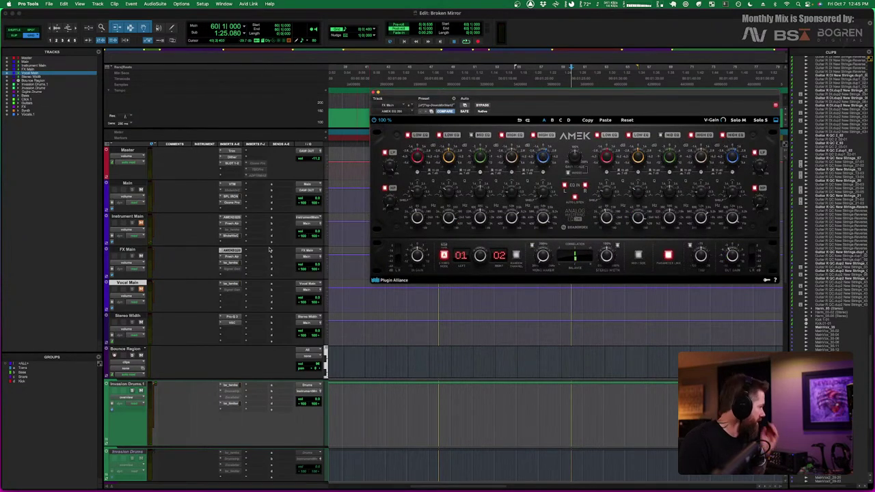
click(230, 257)
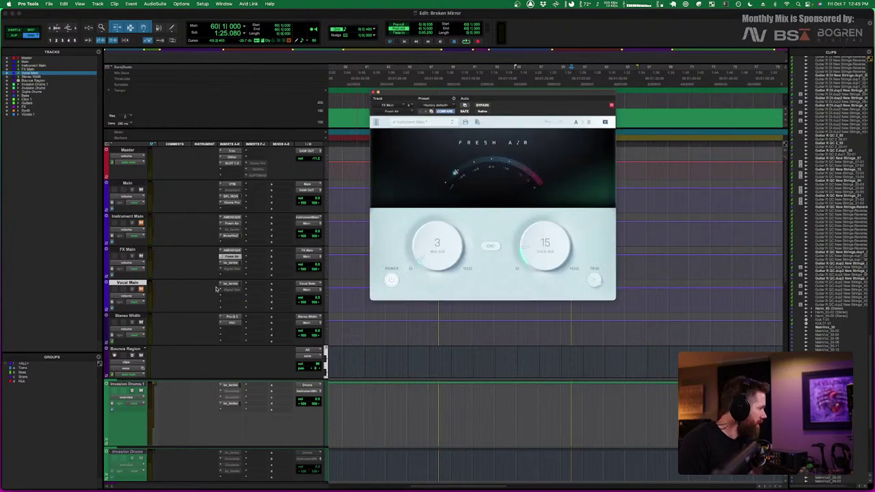
click(231, 262)
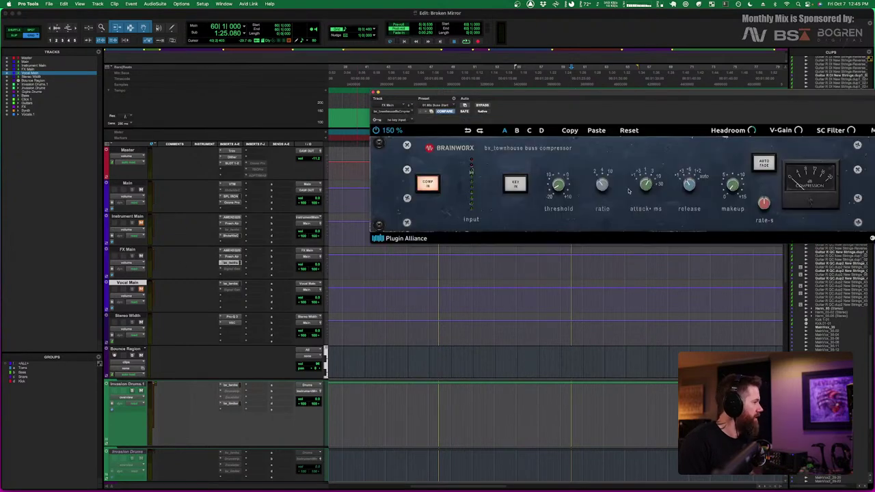
drag(649, 96, 594, 101)
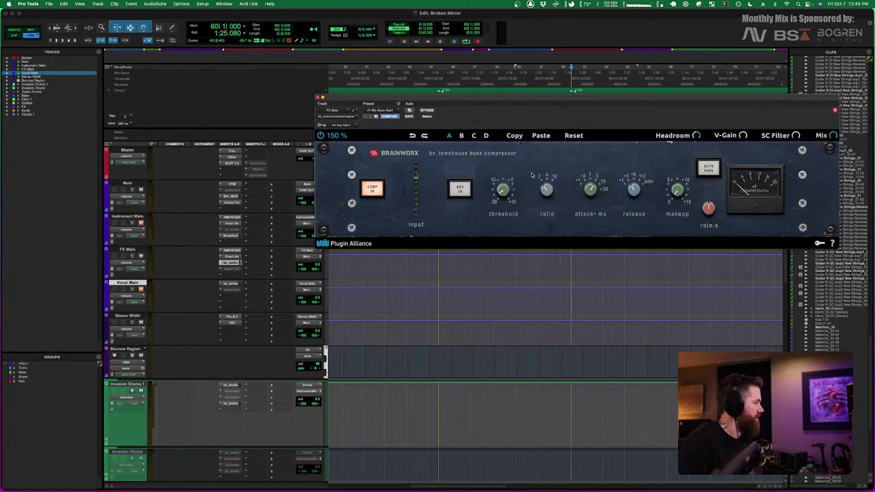
Bypass FX Main's three active inserts, then play from 60|1|000 and re-enable its AMEK EQ 200 during playback
drag(231, 250, 232, 257)
super+click(231, 262)
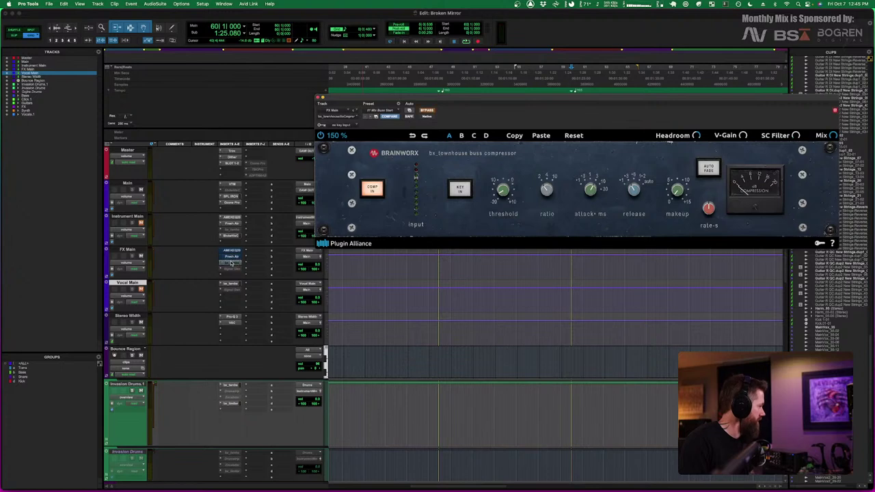
click(231, 251)
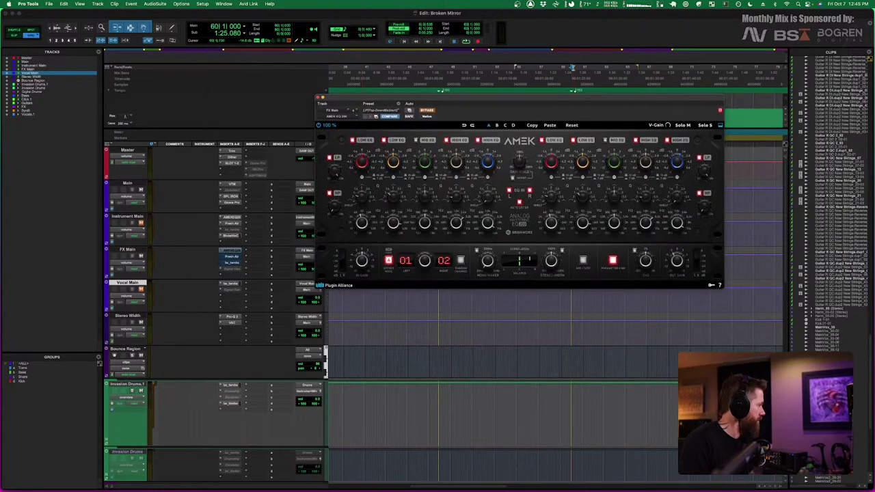
drag(429, 117, 462, 118)
key(space)
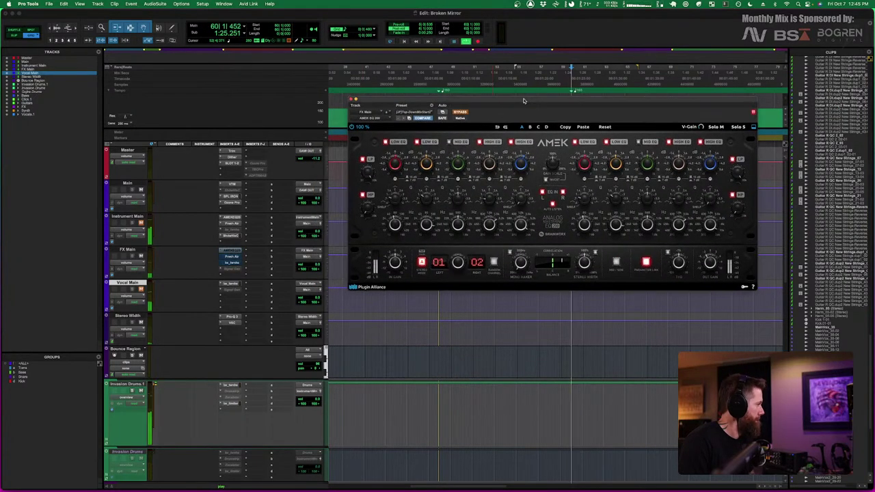
click(460, 112)
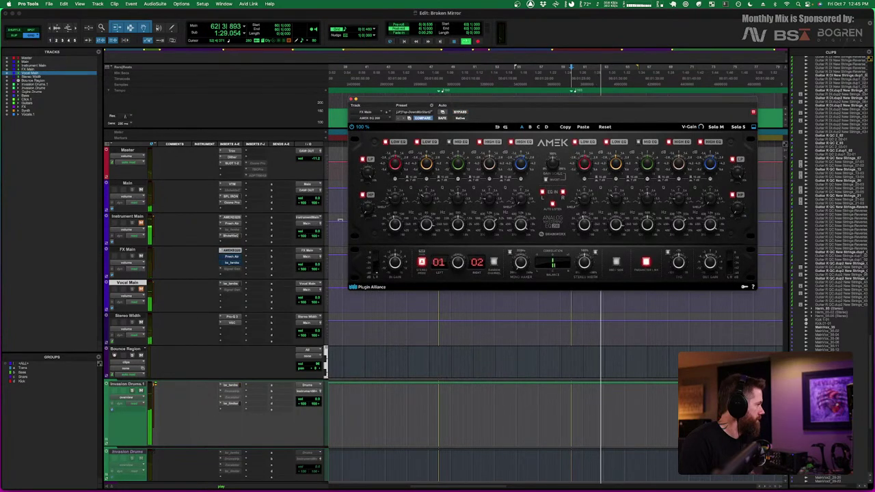
Open FX Main's Fresh Air insert, play from 60|1|000 and then 48|1|000 with it bypassed, and re-enable it during playback
click(236, 257)
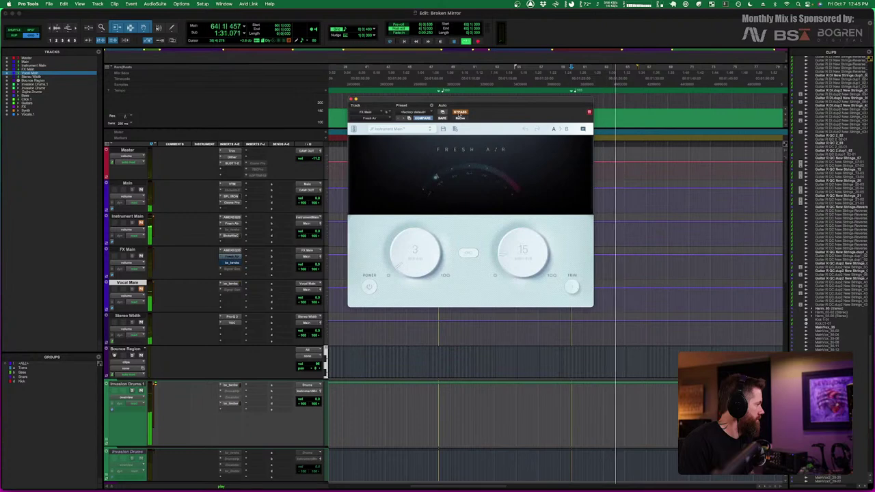
key(space)
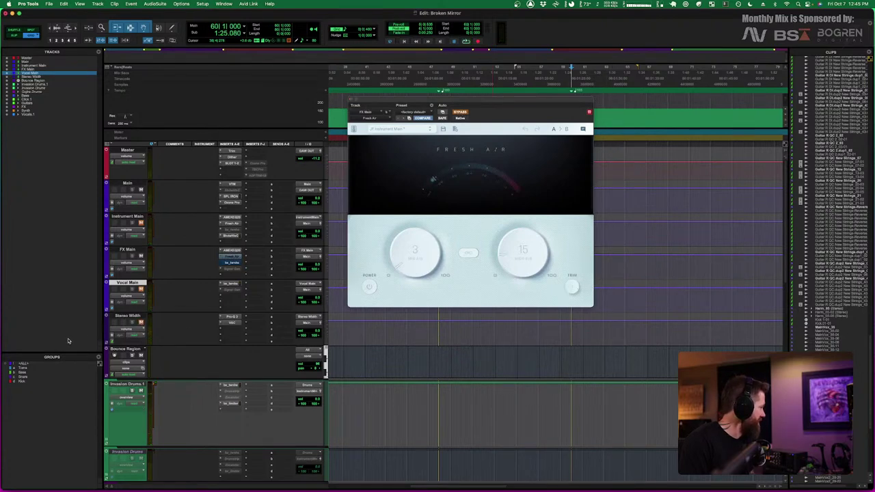
key(space)
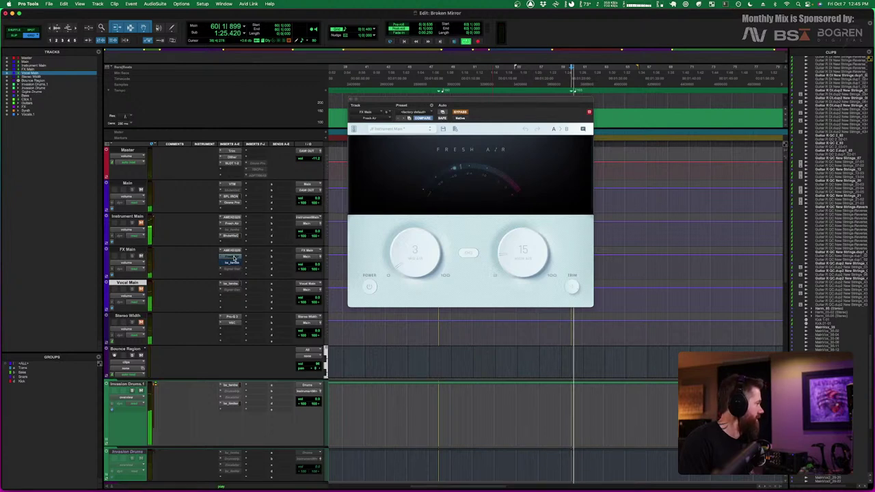
drag(453, 100, 687, 153)
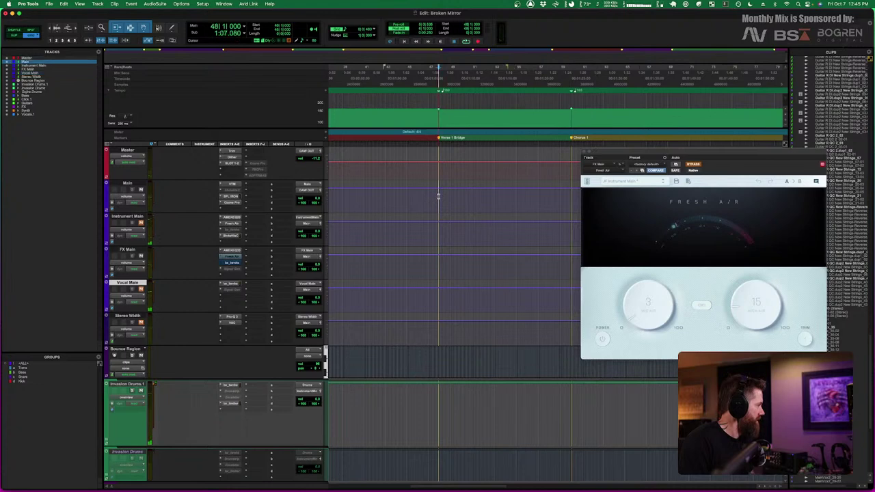
key(space)
key(space)
drag(622, 168, 542, 144)
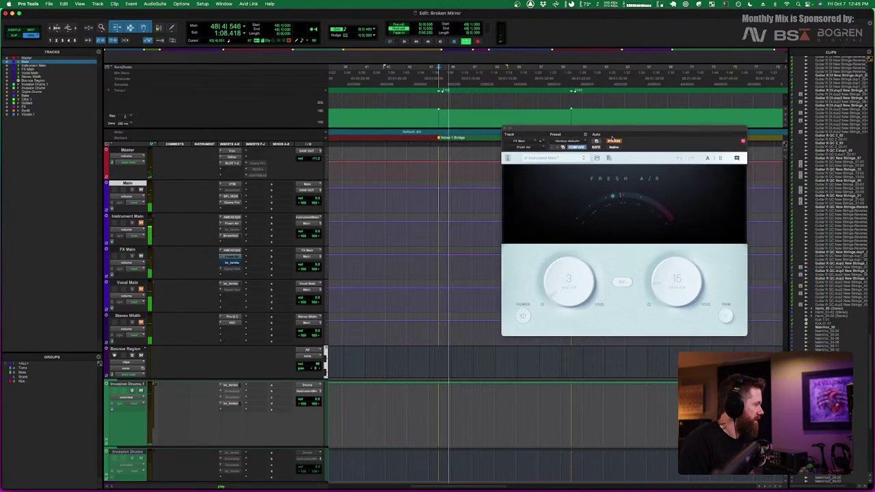
click(614, 142)
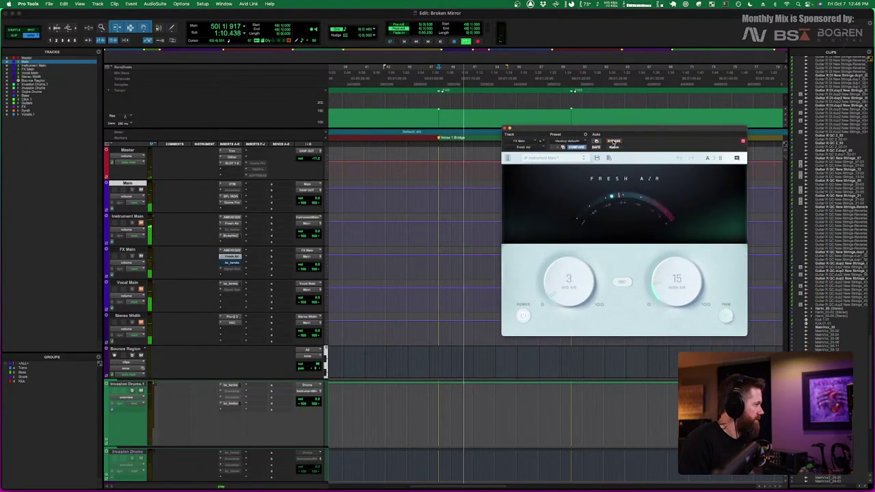
Re-enable FX Main's bx_townhouse Buss Compressor during playback, replay from 48|1|000, then stop and close the plug-in
click(233, 263)
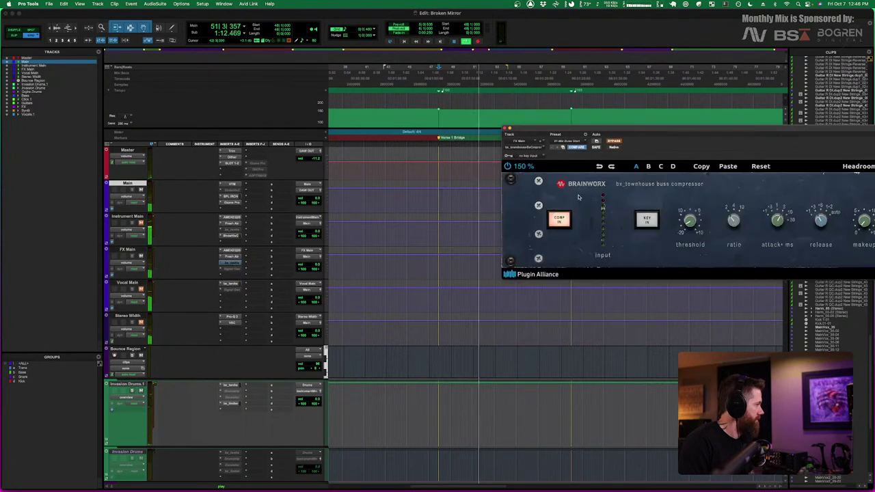
drag(653, 131, 561, 131)
click(480, 141)
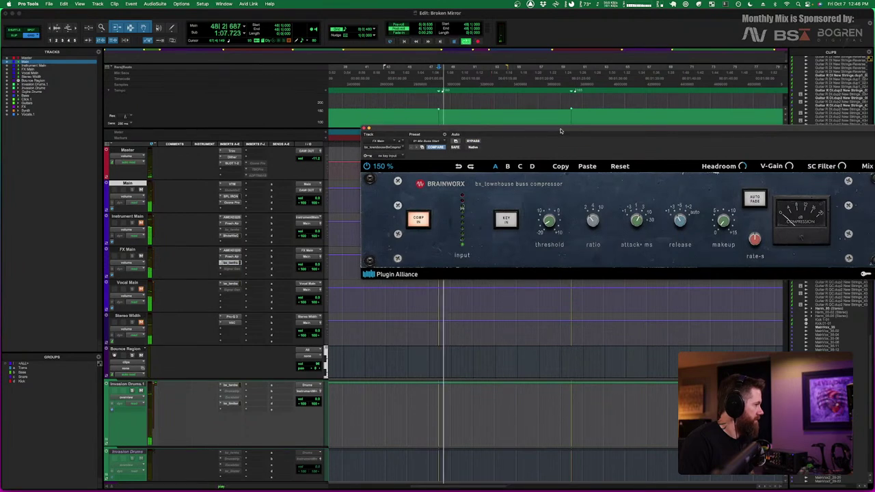
key(space)
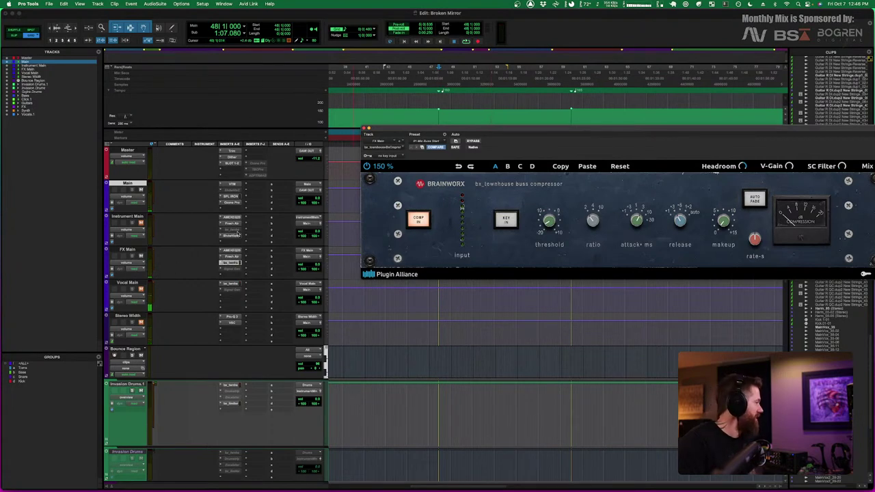
click(365, 129)
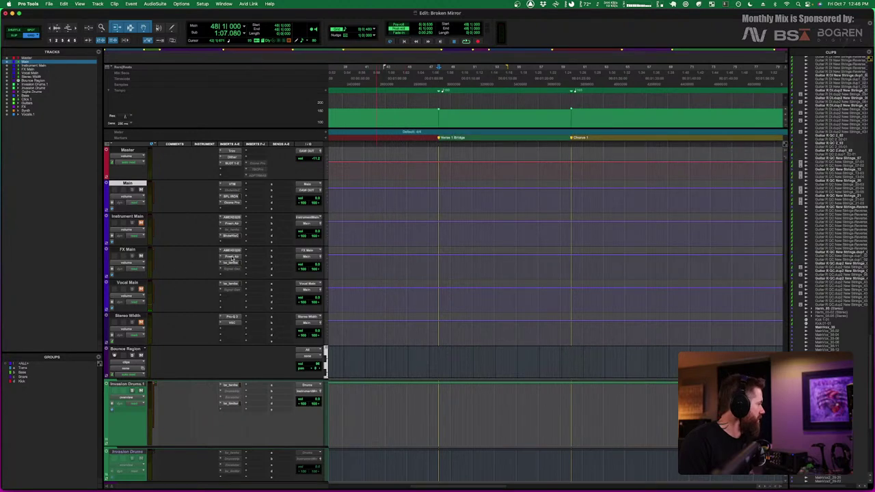
click(130, 283)
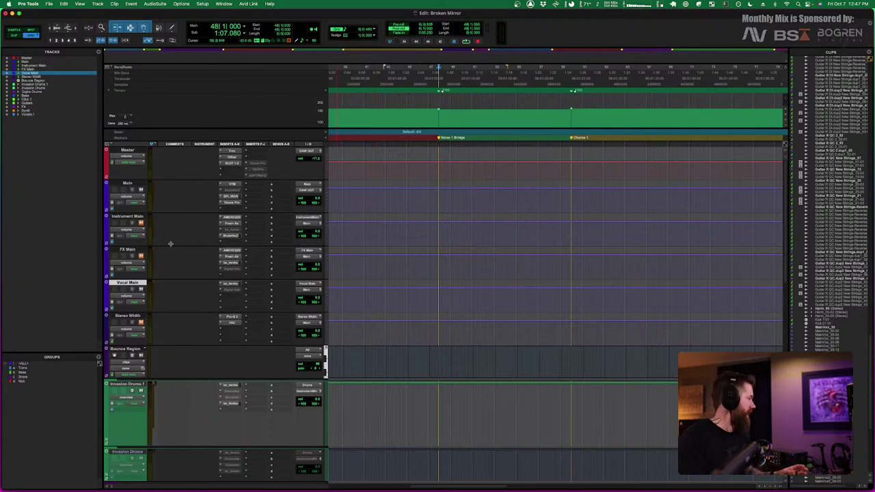
click(134, 216)
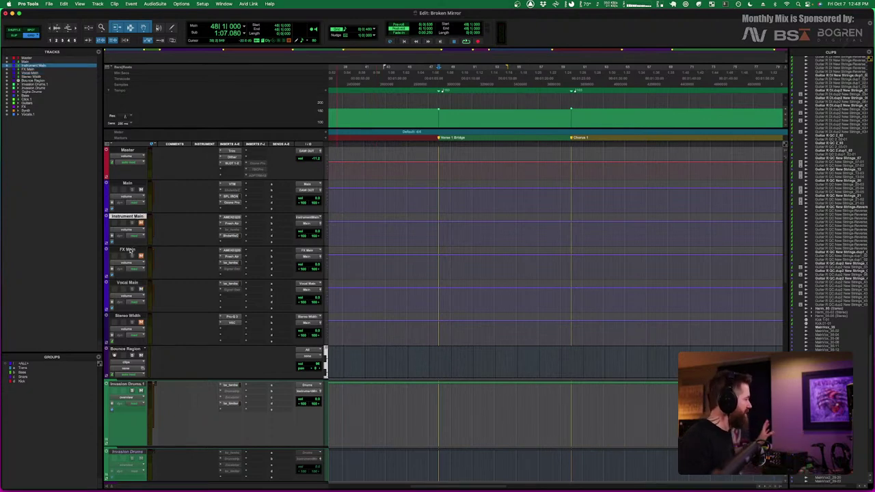
click(129, 250)
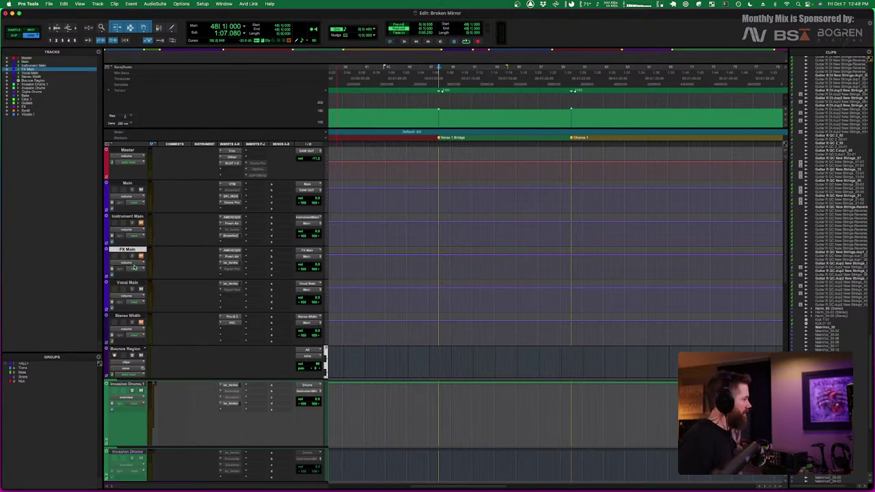
click(134, 284)
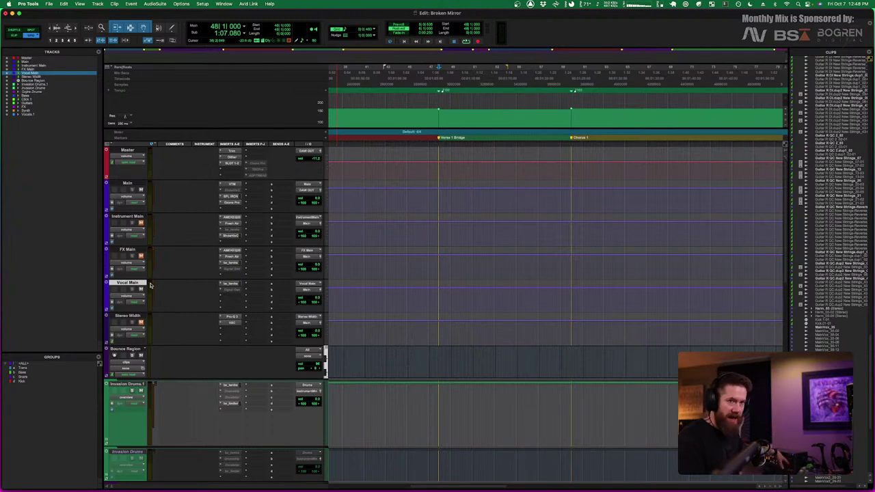
click(126, 183)
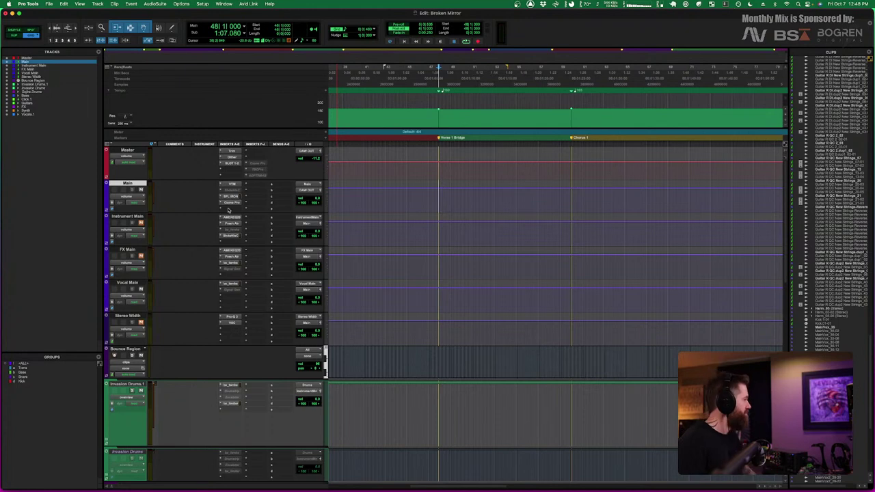
Examine Vocal Main's bx_townhouse Buss Compressor while playing from 48|1|000, then stop and close the plug-in
click(128, 282)
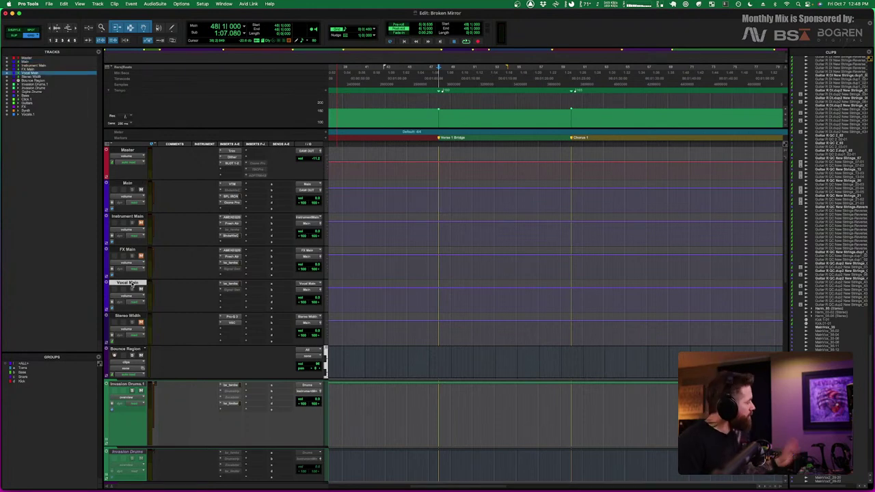
click(231, 284)
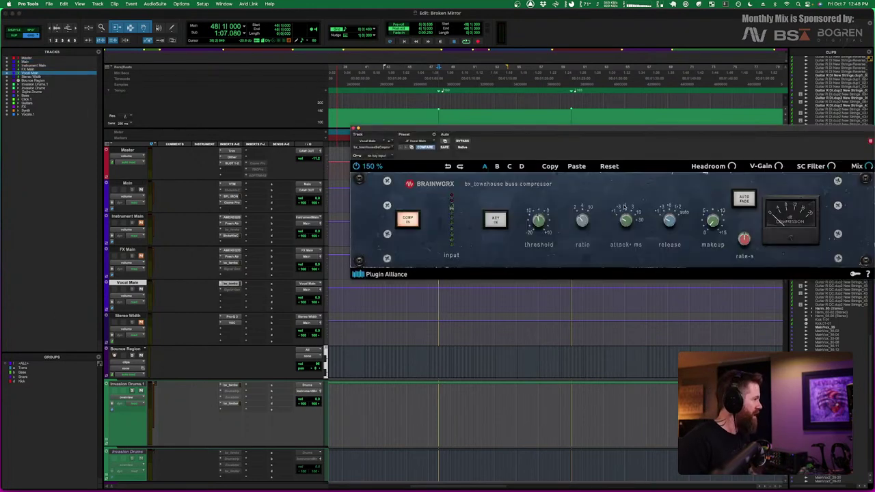
drag(610, 130, 573, 130)
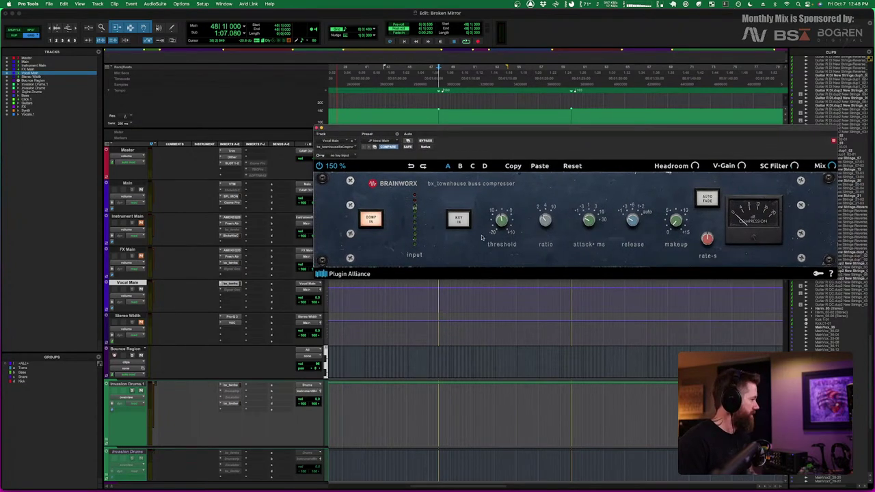
key(space)
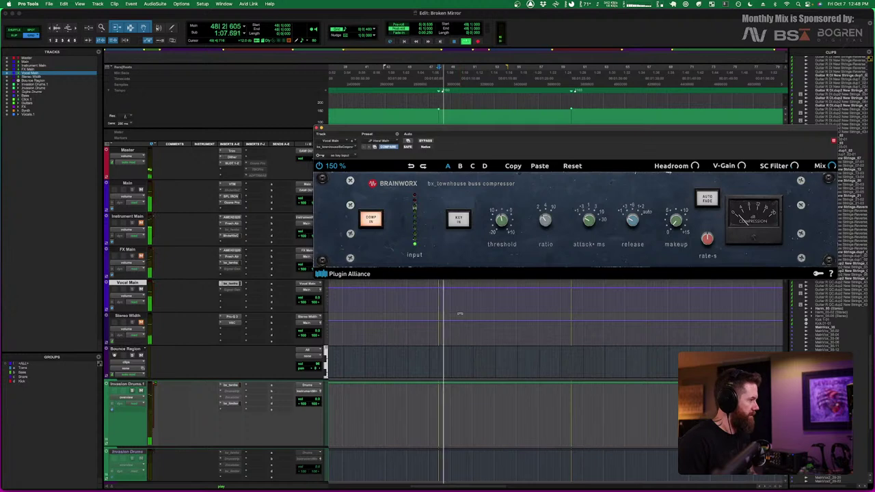
key(space)
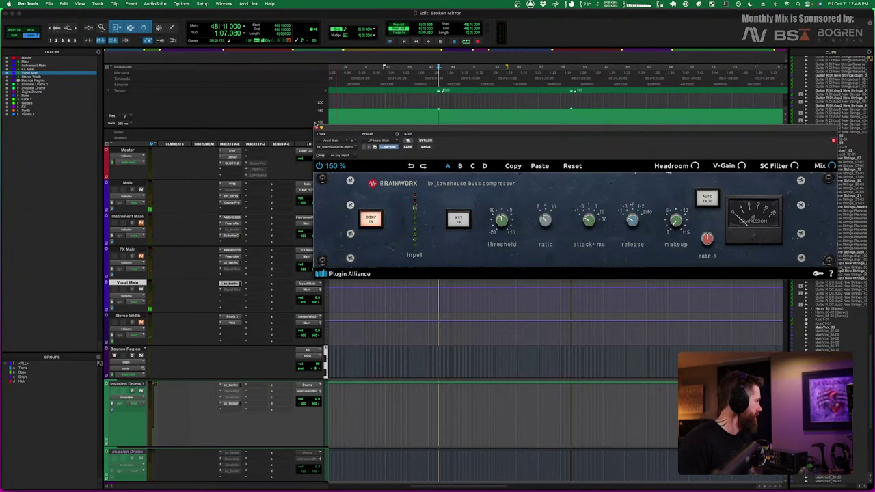
click(319, 127)
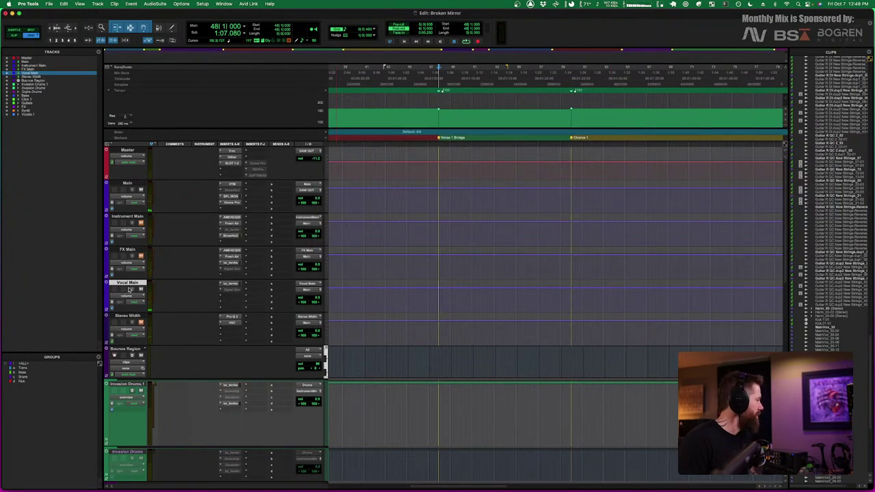
Open the Main bus's Virtual Tape Machines insert and bypass it
click(127, 184)
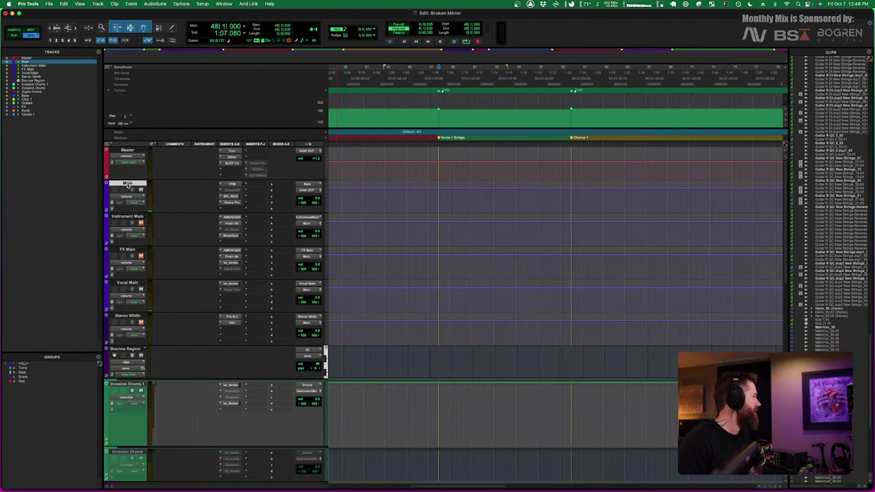
click(232, 183)
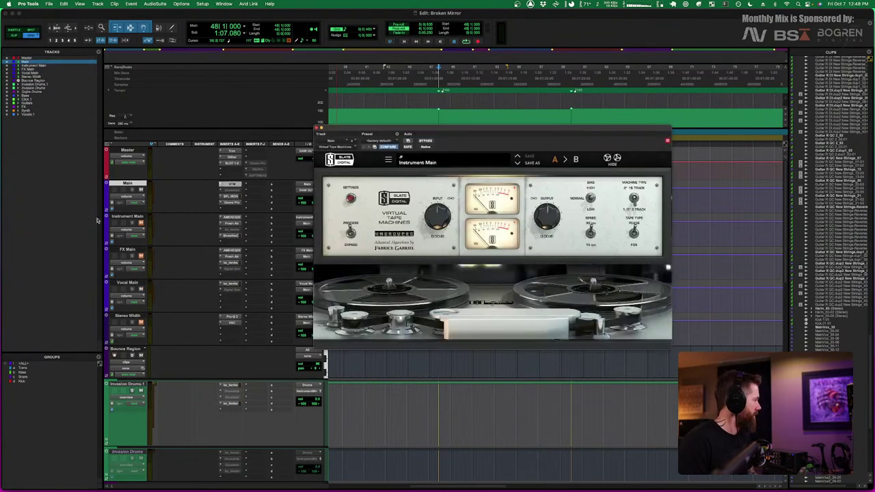
drag(464, 130, 562, 73)
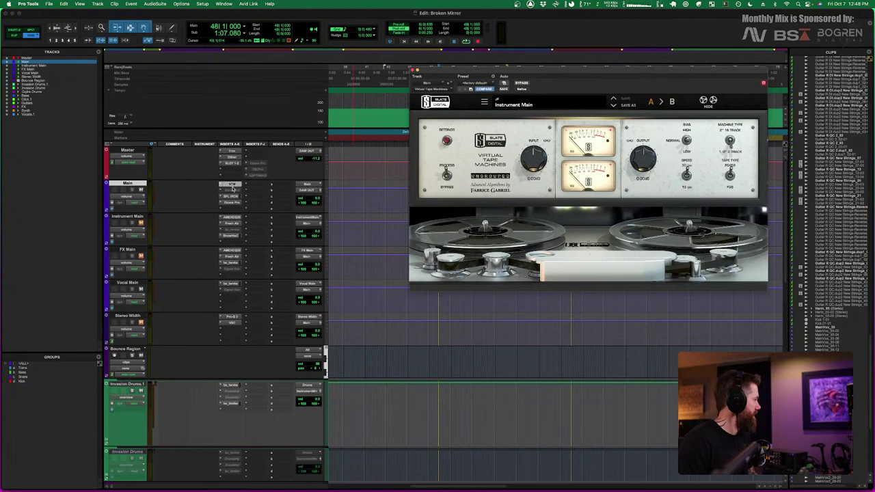
super+click(232, 185)
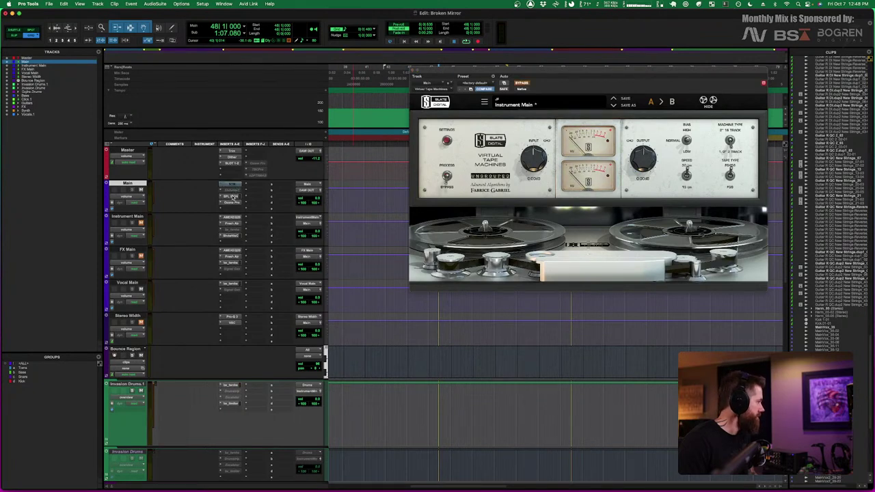
Bypass the Main bus's SPL IRON and Ozone Pro inserts, then close the plug-in window
click(233, 196)
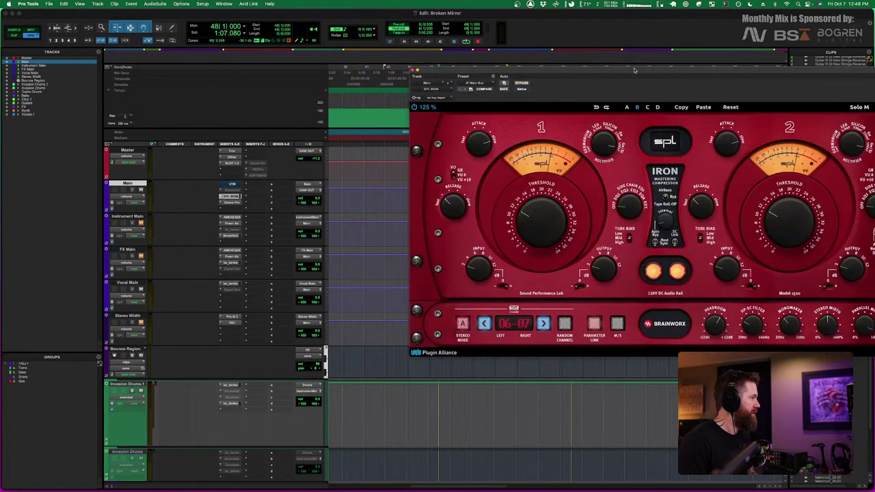
drag(634, 70, 526, 73)
click(416, 82)
click(309, 71)
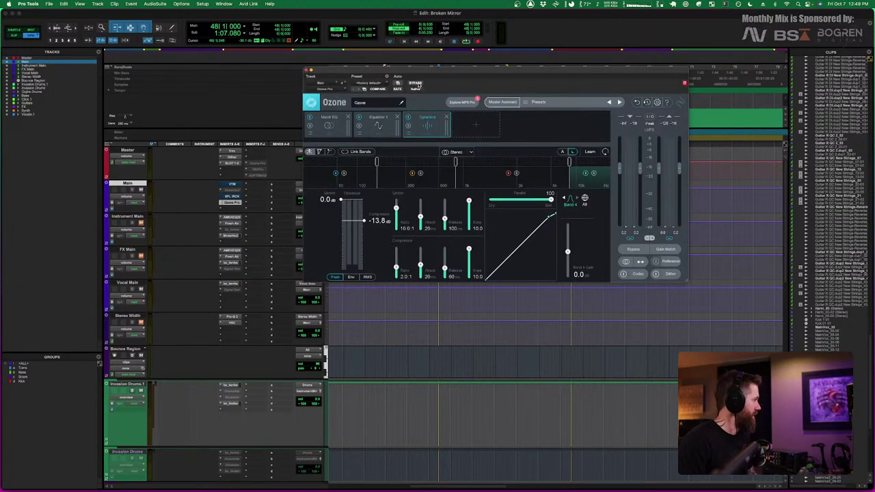
click(416, 83)
drag(326, 73, 370, 91)
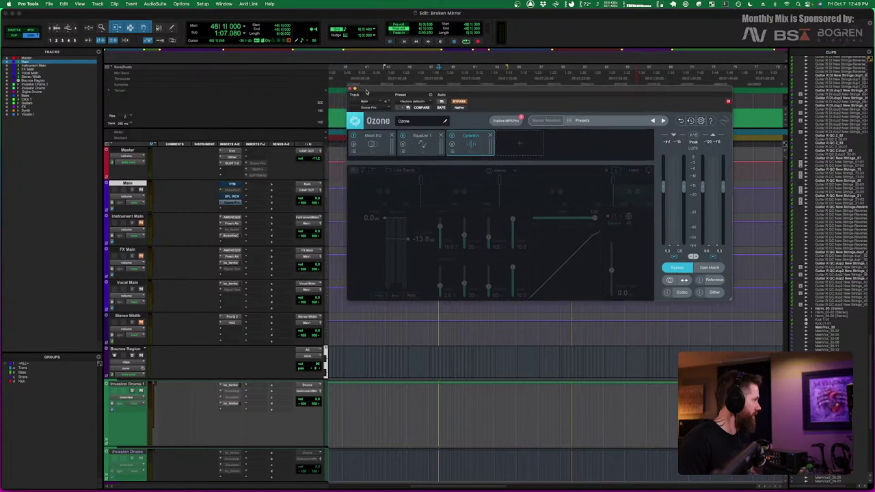
click(351, 89)
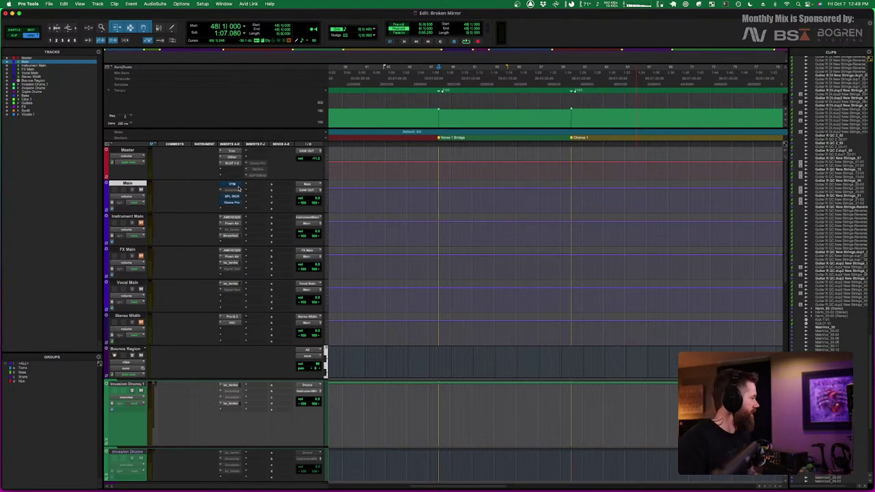
Unmute the muted buses and play the mix with Main's inserts bypassed, first from 48|1|000 and then from 60|1|000
key(space)
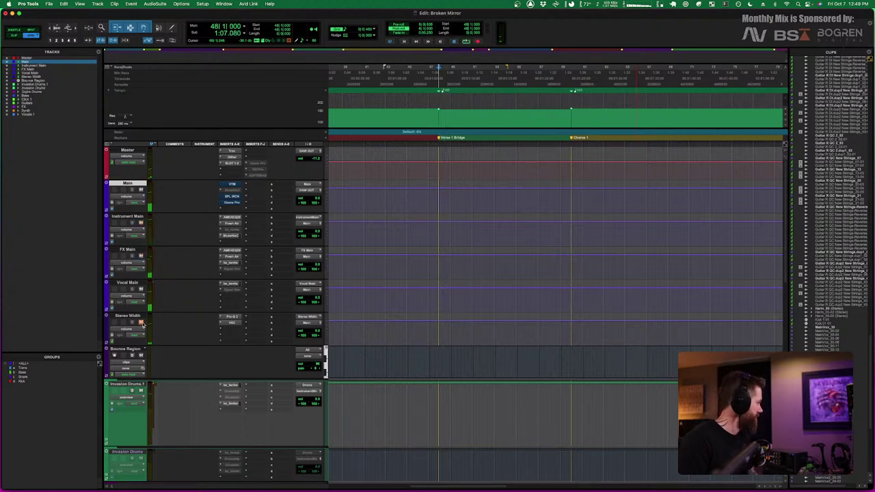
key(space)
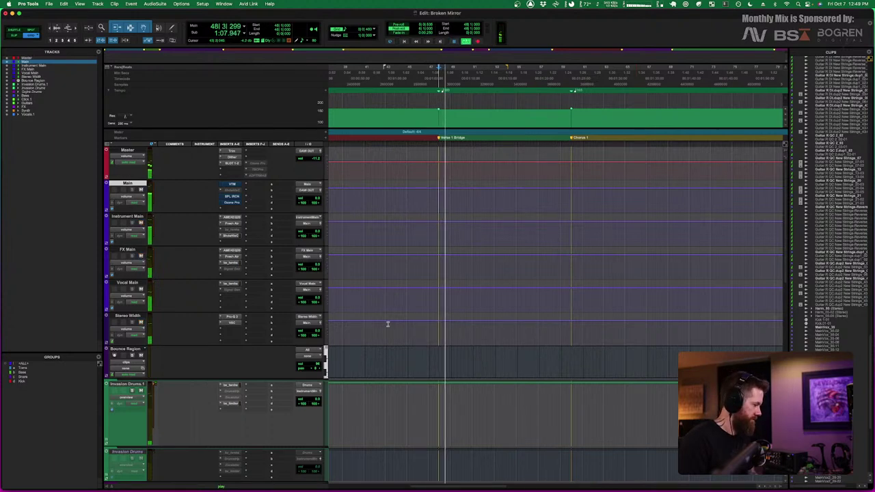
key(space)
click(571, 198)
key(space)
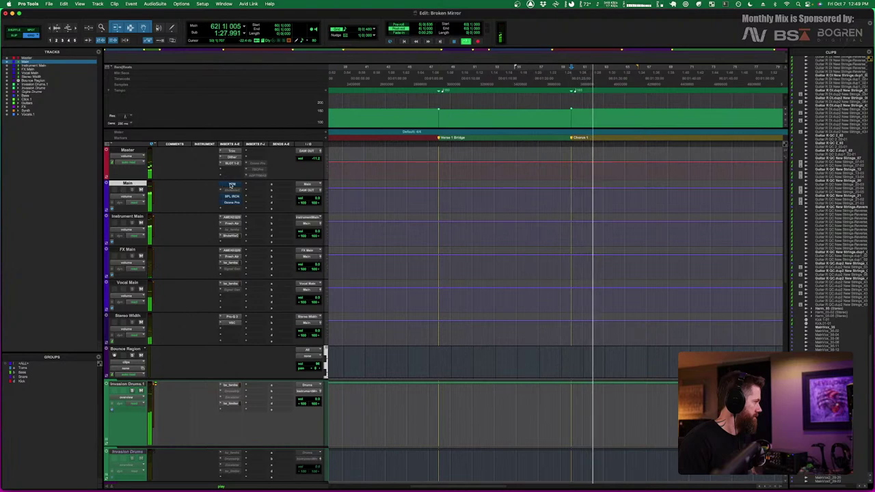
key(space)
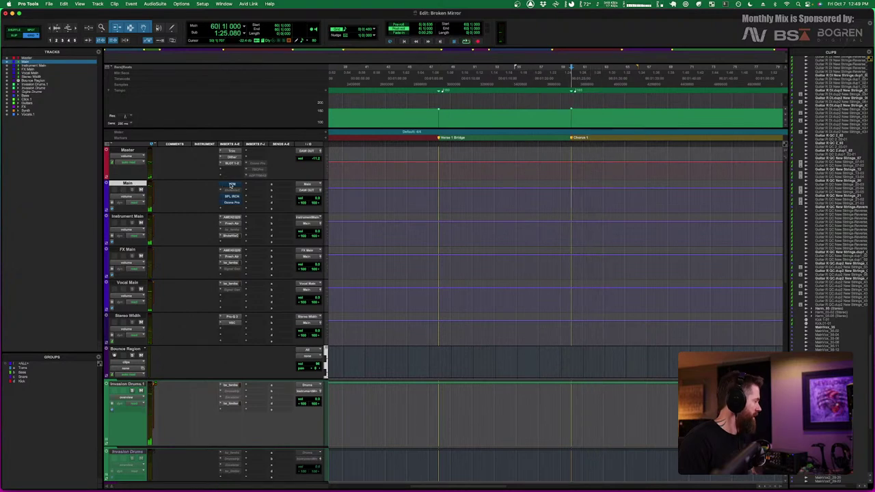
Compare the Main bus's Virtual Tape Machines bypassed and active while playing from 60|1|000, leave it active, stop playback, and close it
click(232, 185)
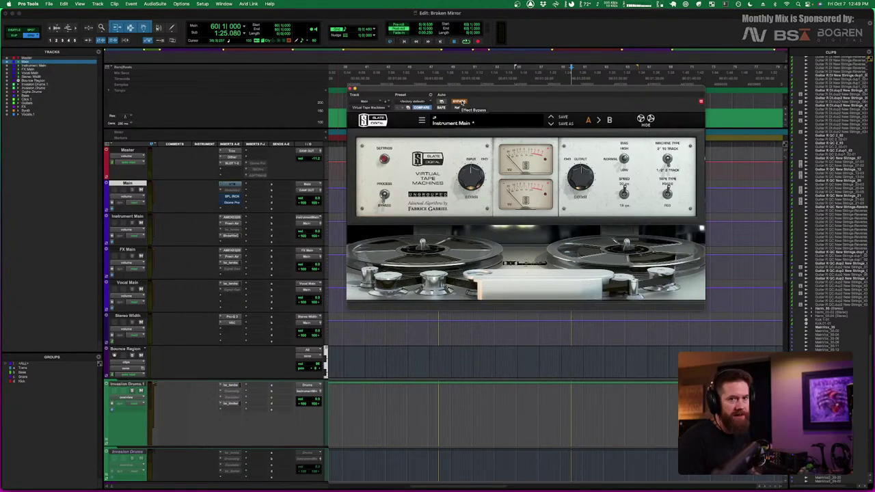
key(space)
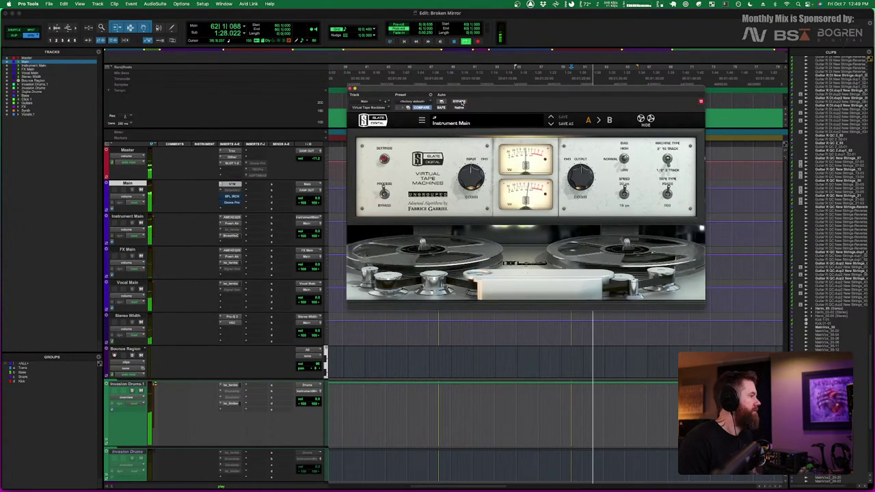
click(459, 101)
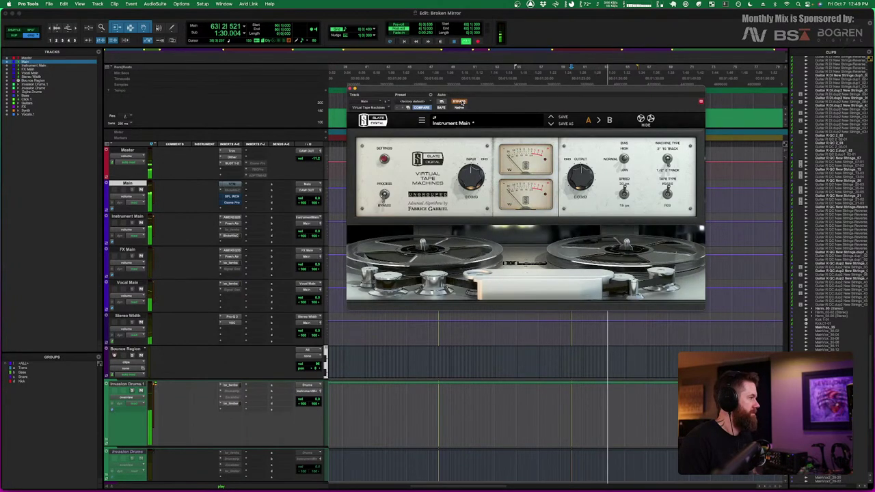
click(459, 101)
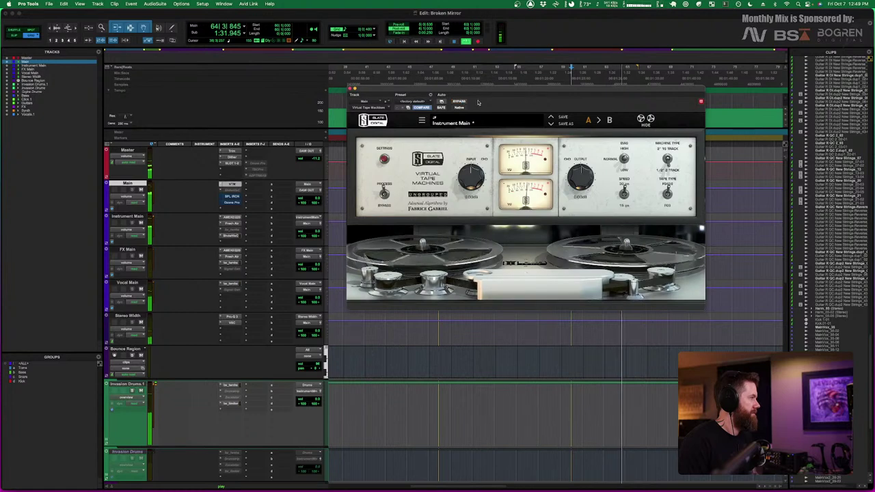
key(space)
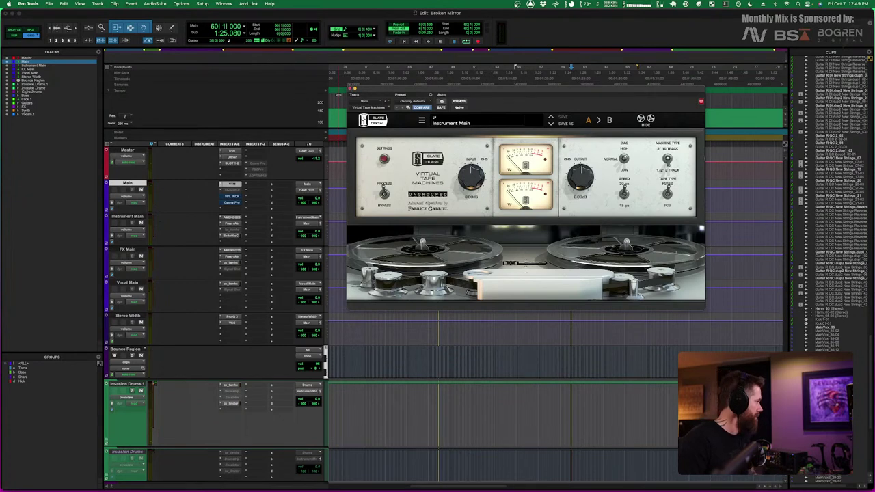
click(350, 91)
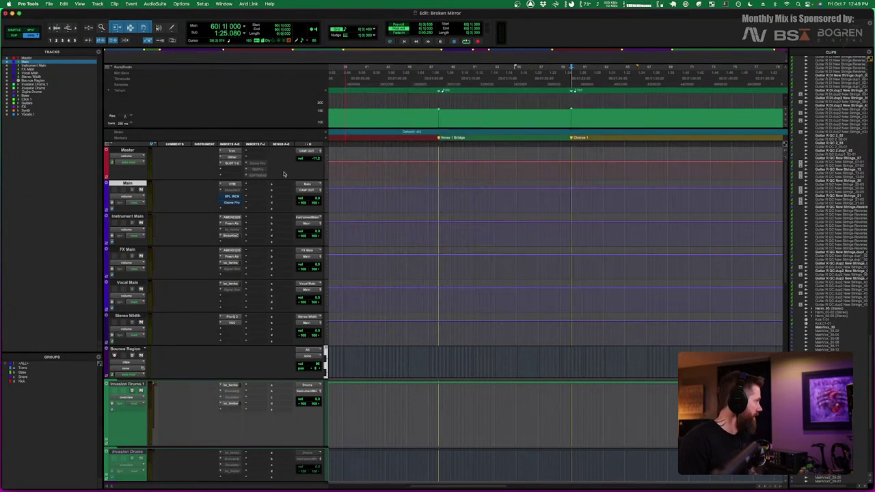
Open Main's SPL IRON, play from 60|1|000 and take it out of bypass during playback, then stop and close the plug-in
click(232, 198)
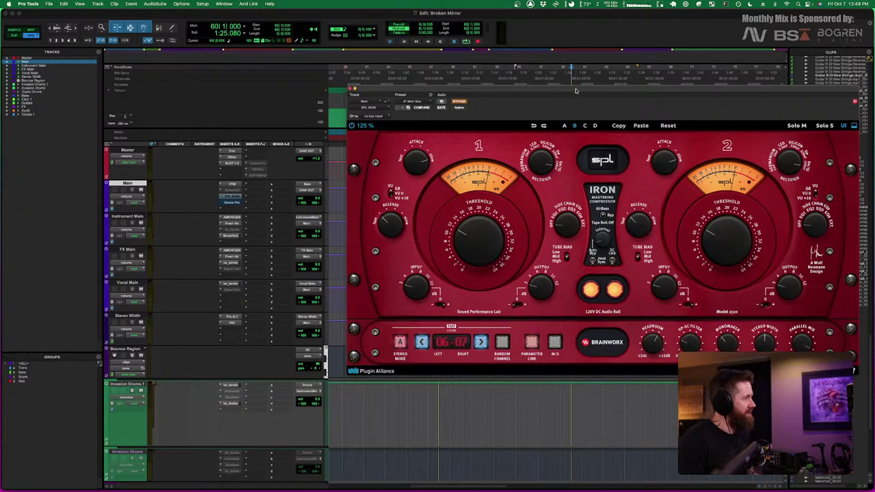
drag(575, 91, 540, 91)
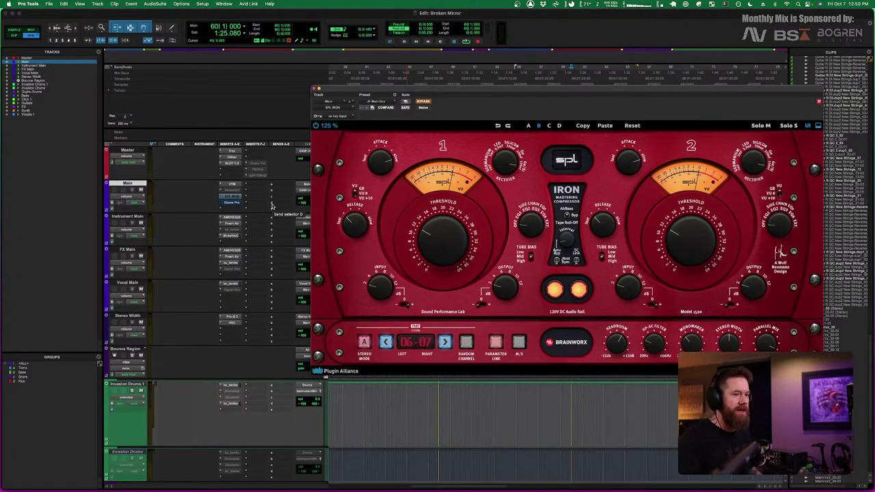
drag(464, 90, 469, 117)
key(space)
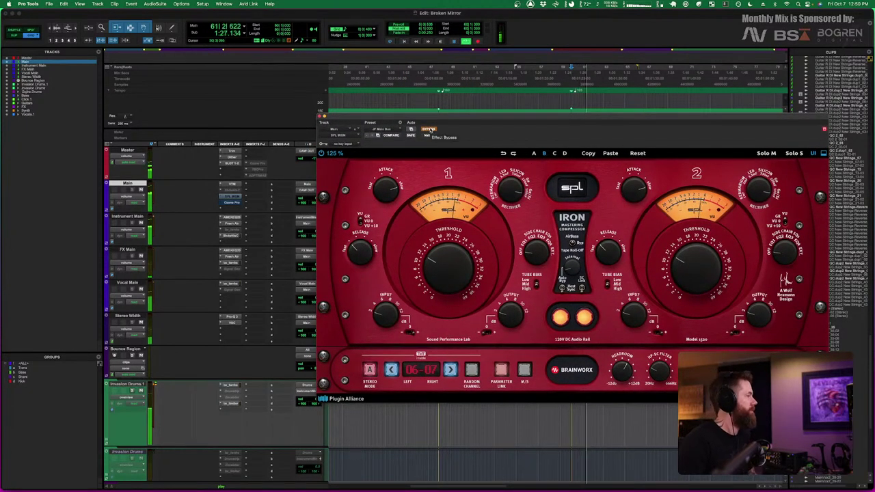
click(429, 129)
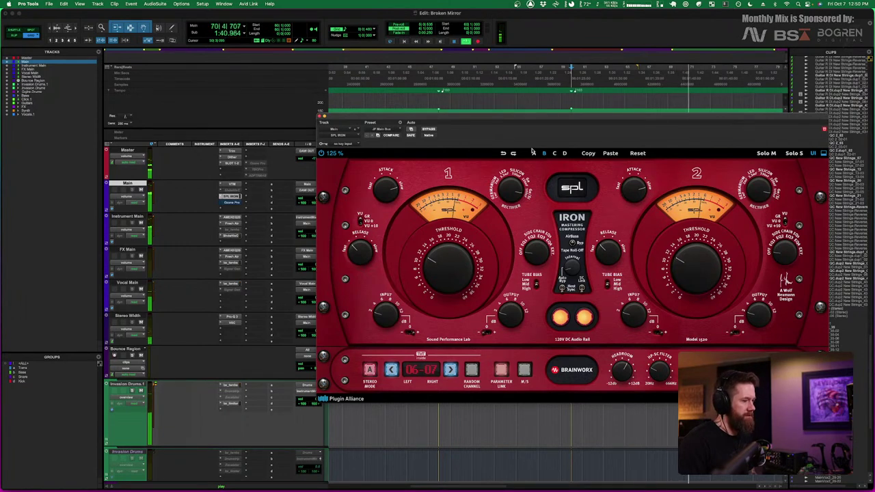
key(space)
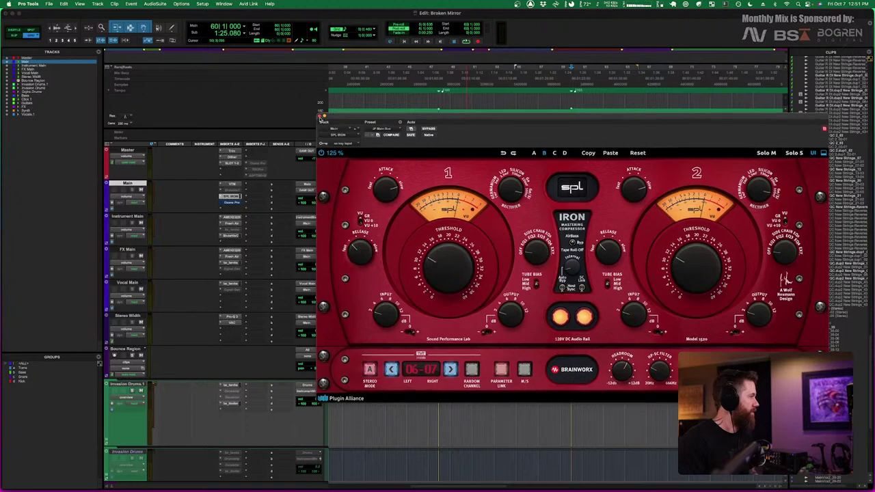
click(320, 116)
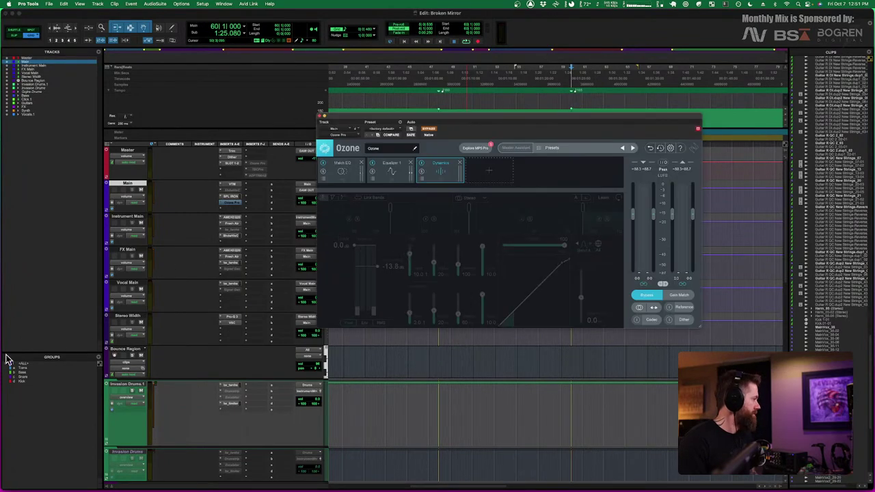
View Main's bypassed Ozone Pro insert, then close its window
drag(538, 120, 561, 121)
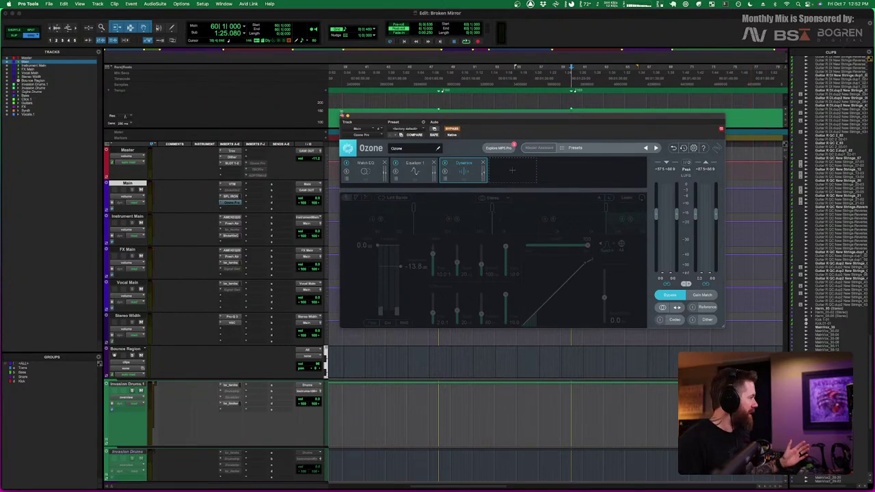
click(342, 115)
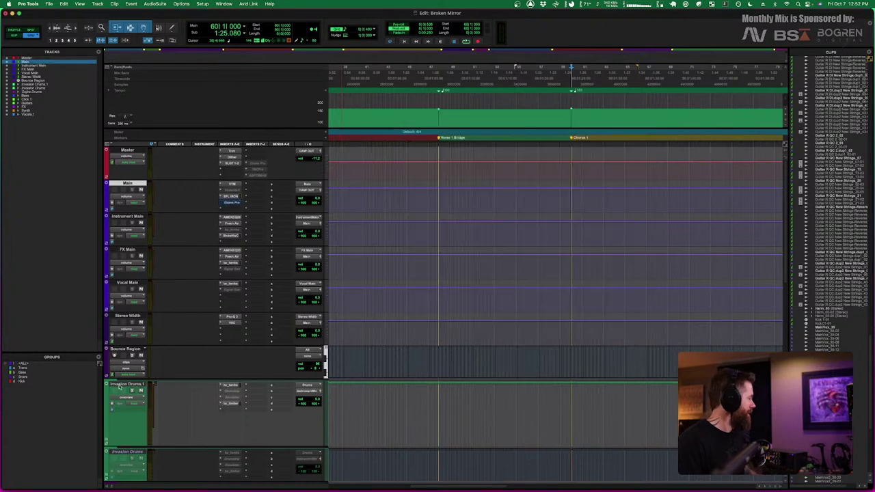
Expand the Invasion Drums.1 folder, look over its shells, cymbals, kick and snare tracks, and collapse the folder again
scroll(119, 386, down, 5)
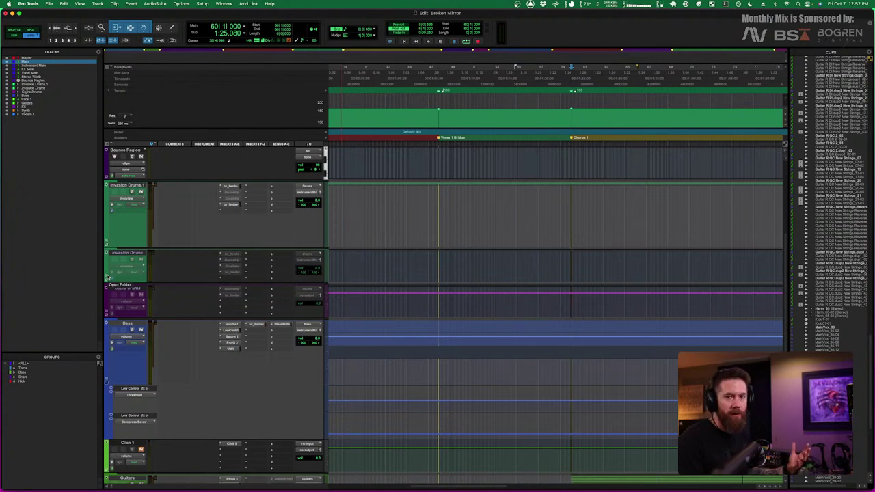
click(106, 242)
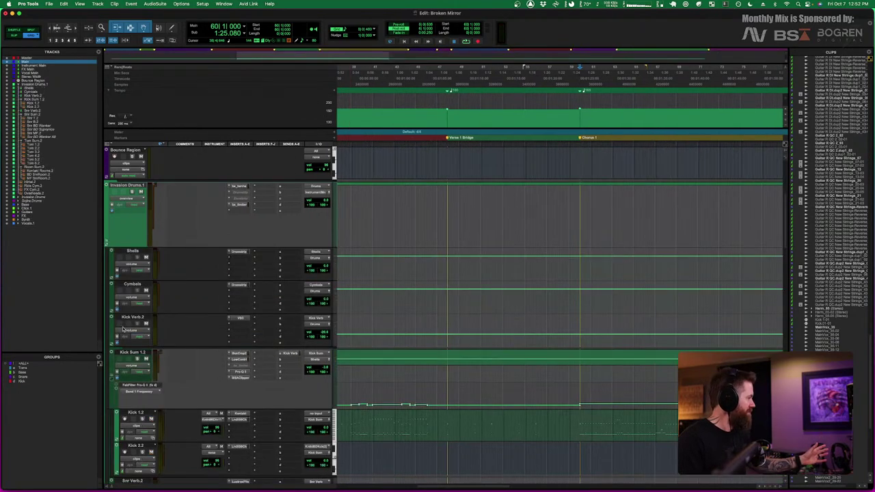
scroll(123, 330, down, 5)
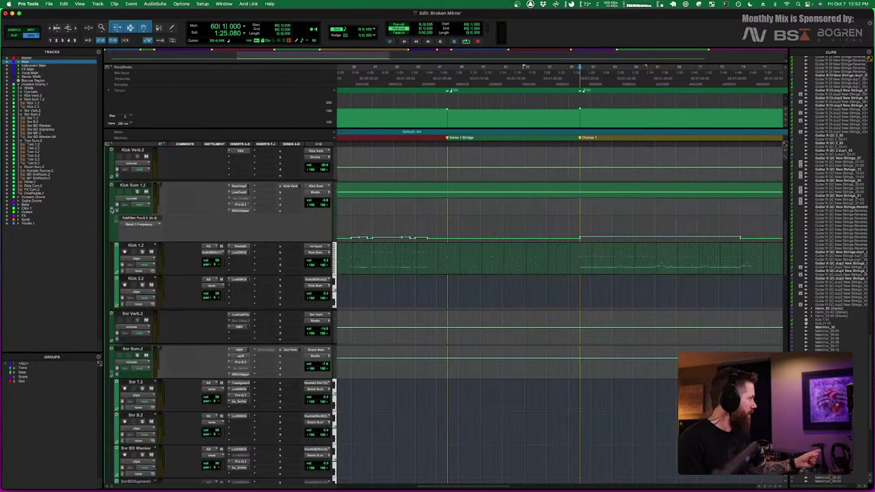
click(112, 209)
click(112, 210)
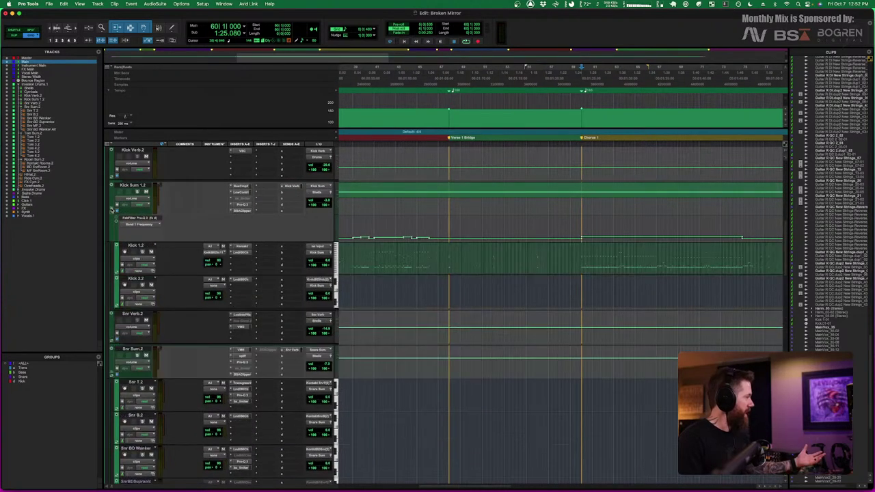
scroll(112, 210, up, 4)
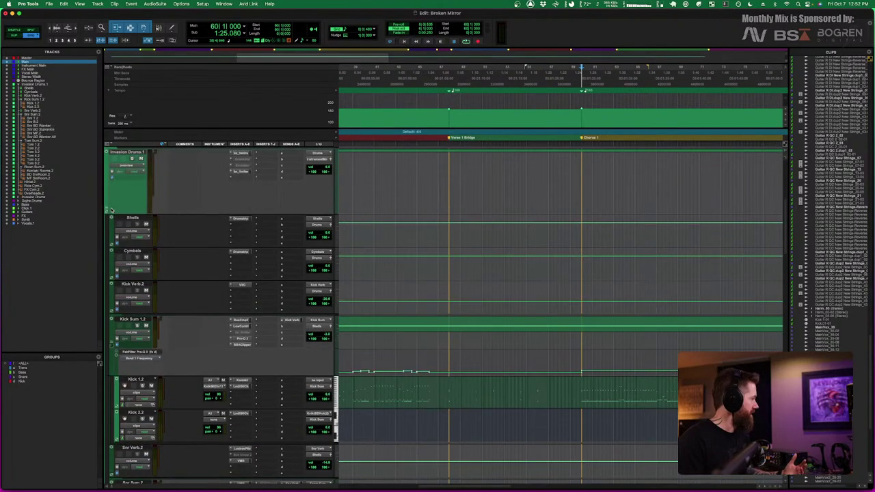
scroll(112, 210, up, 4)
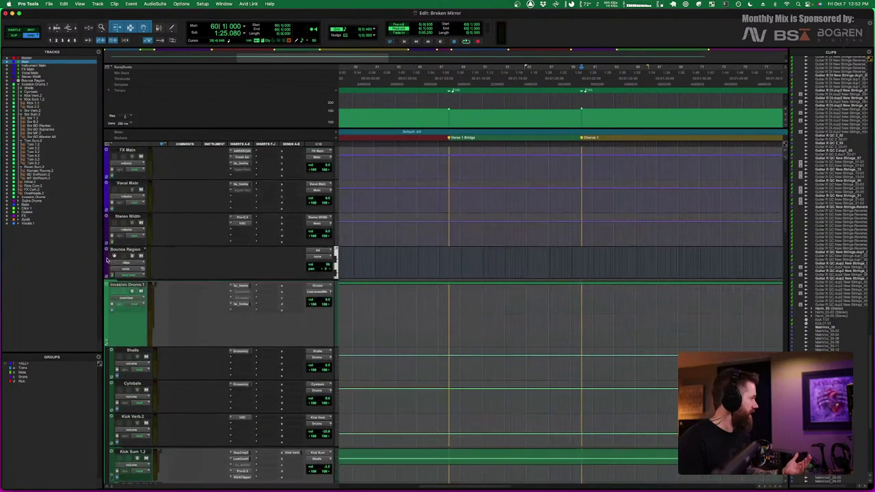
click(106, 341)
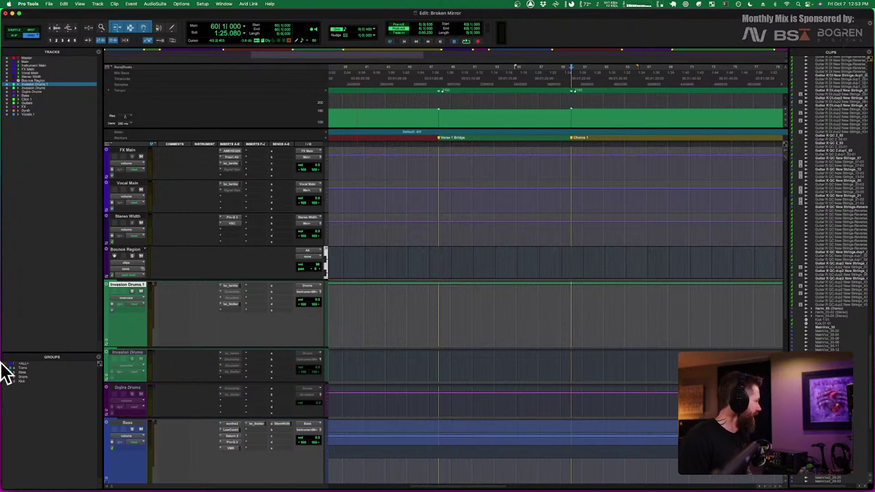
Reopen Main's Ozone Pro, view its Match EQ, Equalizer and Dynamics modules, and take the plug-in out of bypass
scroll(283, 292, up, 3)
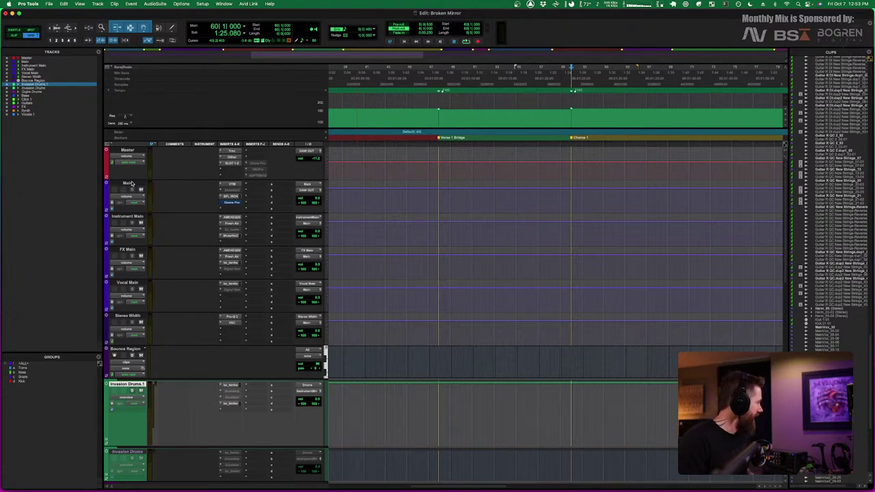
click(231, 202)
click(231, 203)
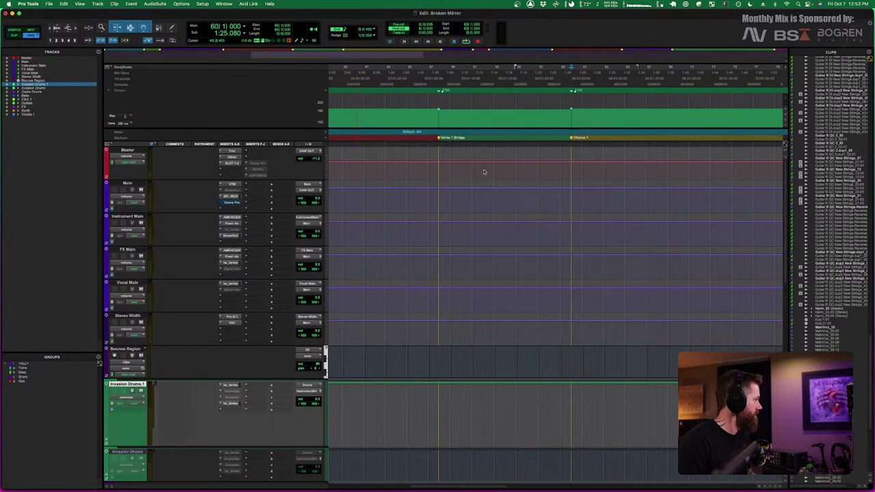
click(228, 203)
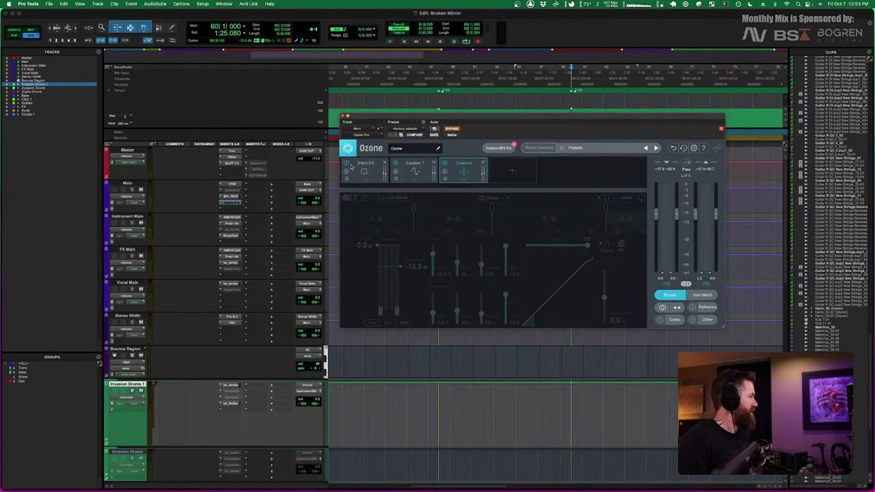
click(384, 172)
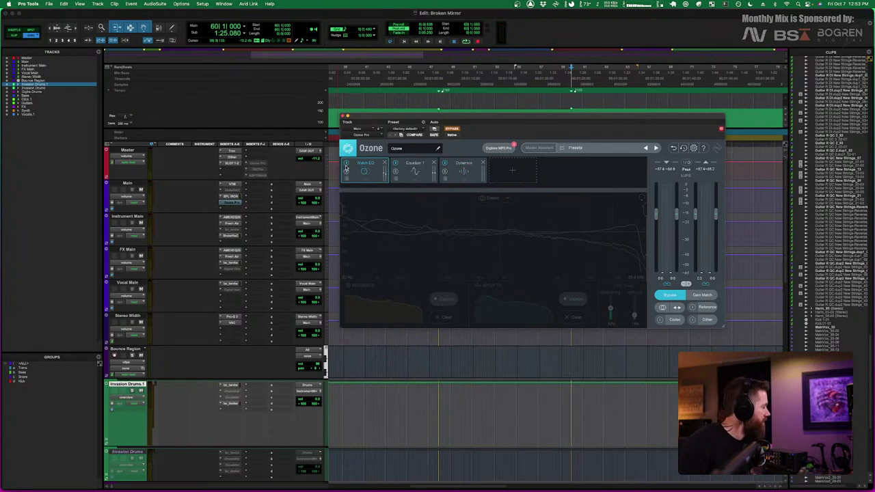
click(408, 174)
click(471, 178)
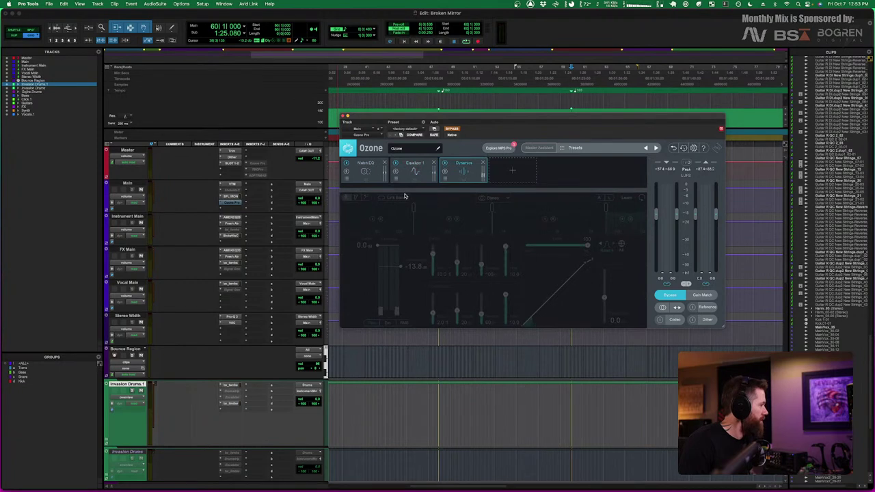
click(452, 129)
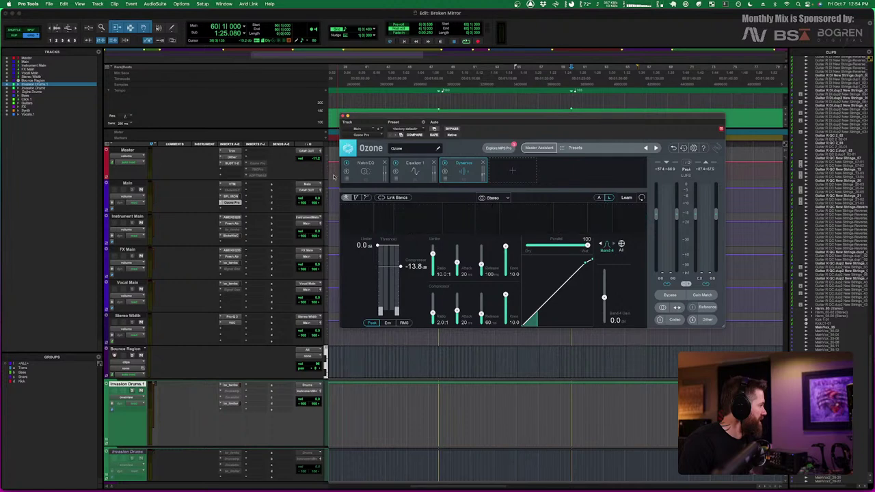
In Ozone's Match EQ, raise the Amount to 33% and 100% to compare the curves, then return it to about 18%
click(360, 177)
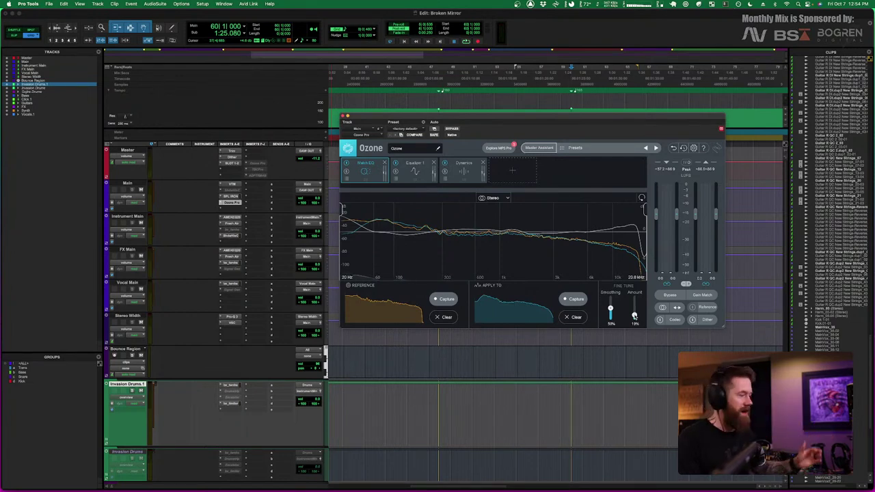
mouse_move(634, 316)
mouse_down()
mouse_move(634, 296)
mouse_move(634, 315)
mouse_up()
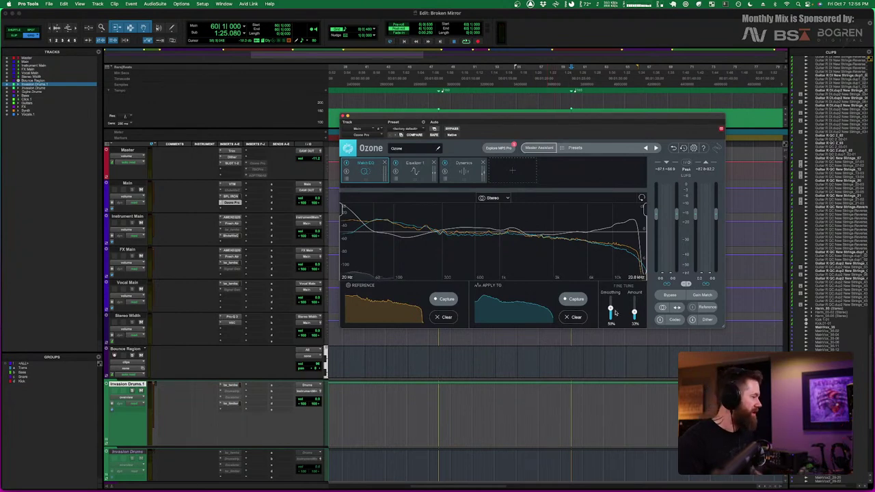
drag(634, 316, 634, 298)
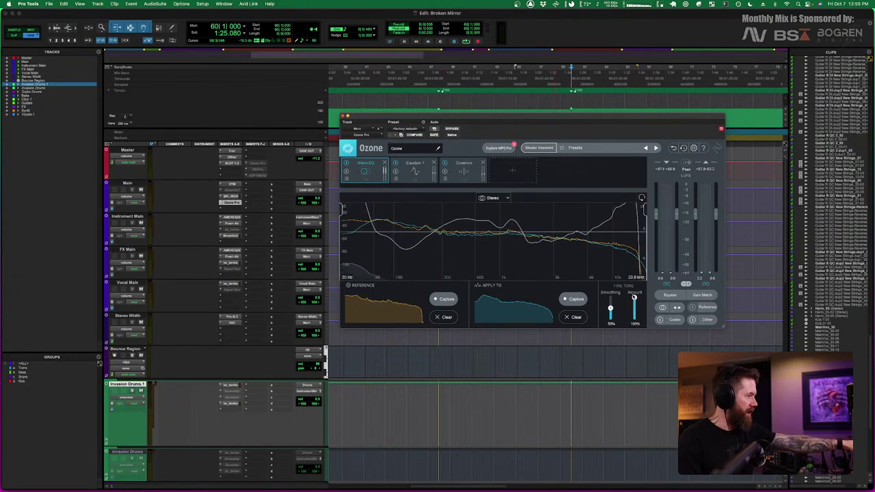
drag(635, 298, 634, 318)
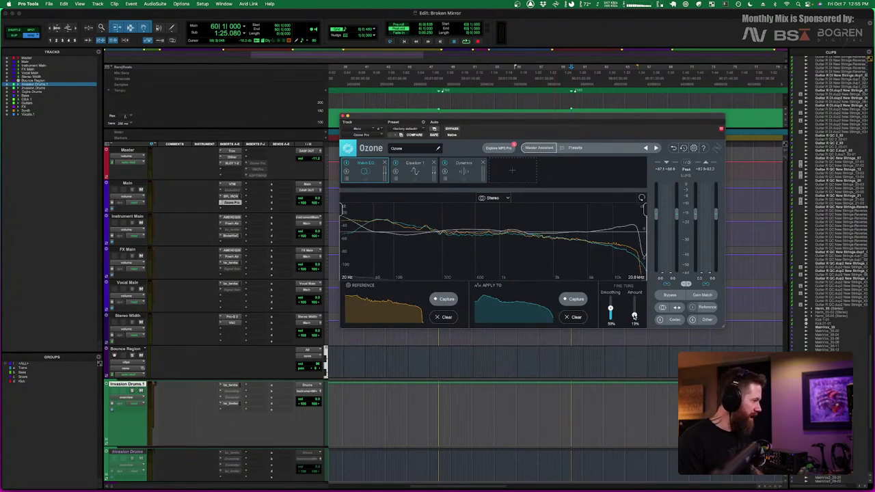
Examine Ozone's Equalizer 1 curve, revisit the Match EQ, and show the Dynamics module's multiband settings
click(415, 173)
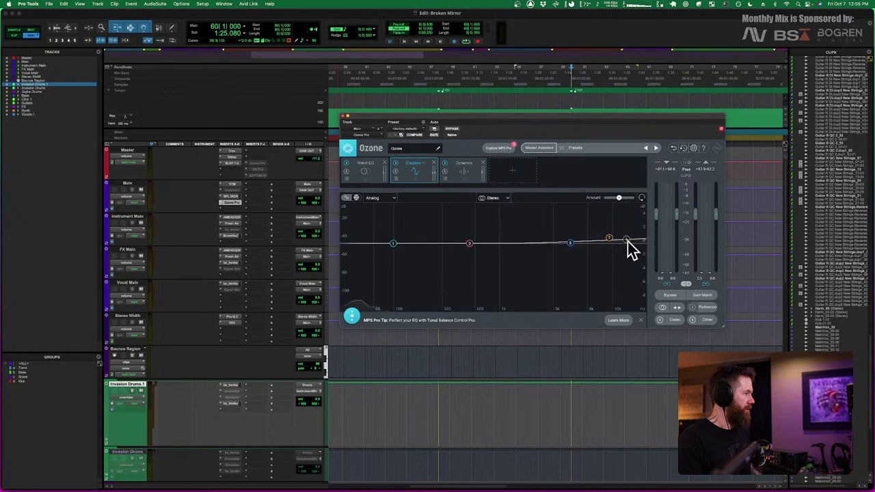
click(376, 174)
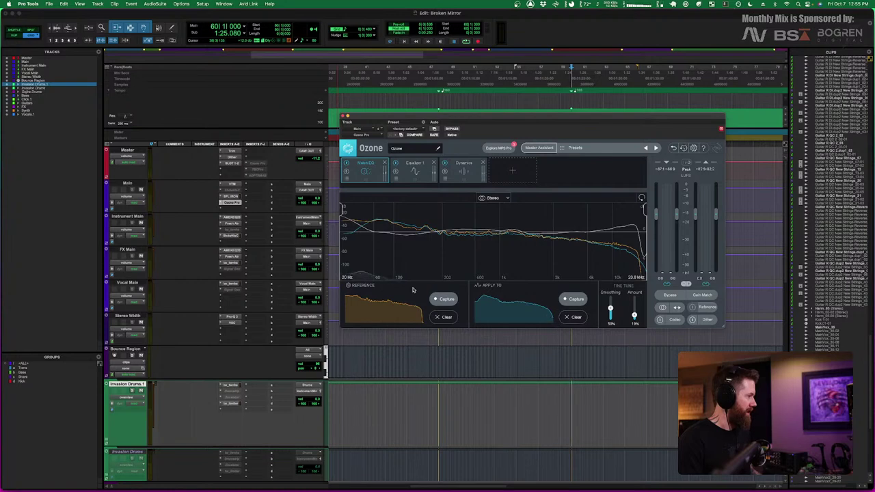
click(414, 171)
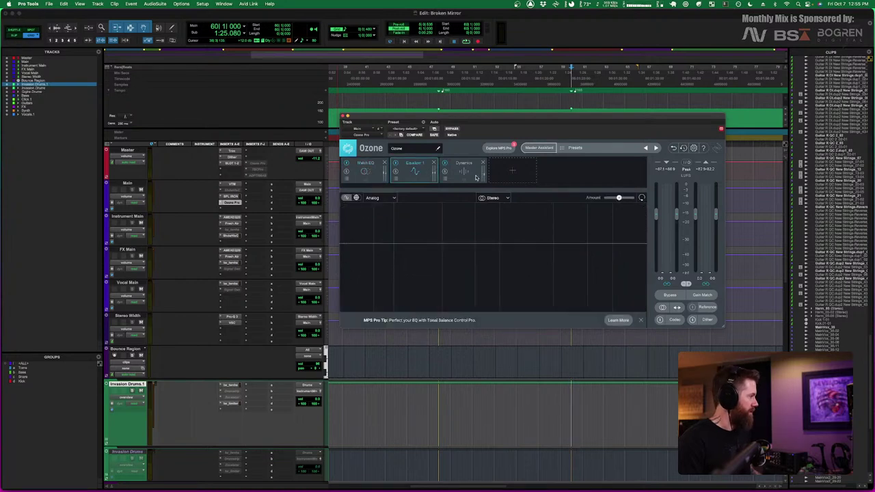
click(476, 177)
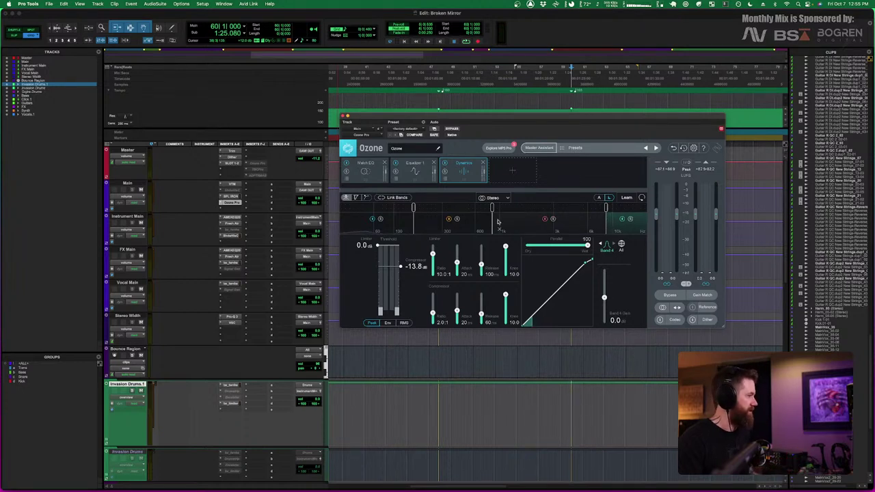
Compare the mix with Main's Ozone Pro bypassed and active during playback from Chorus 1, leave it active and close the plug-in
click(451, 129)
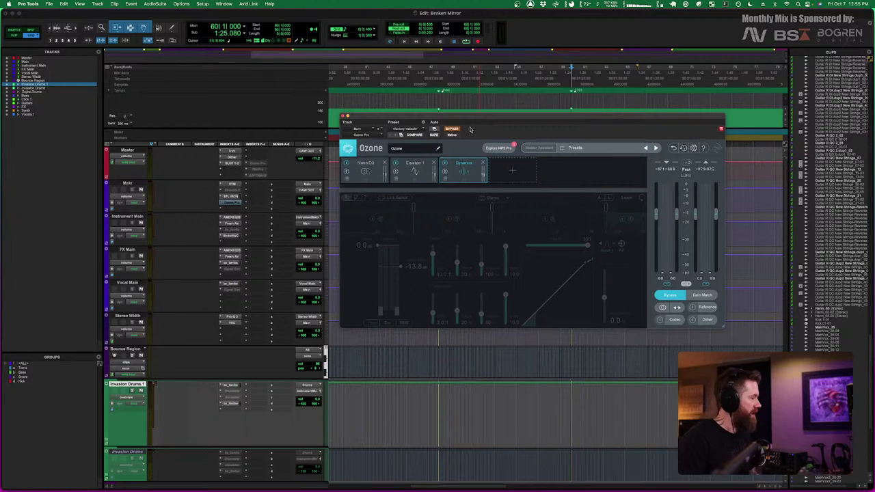
key(space)
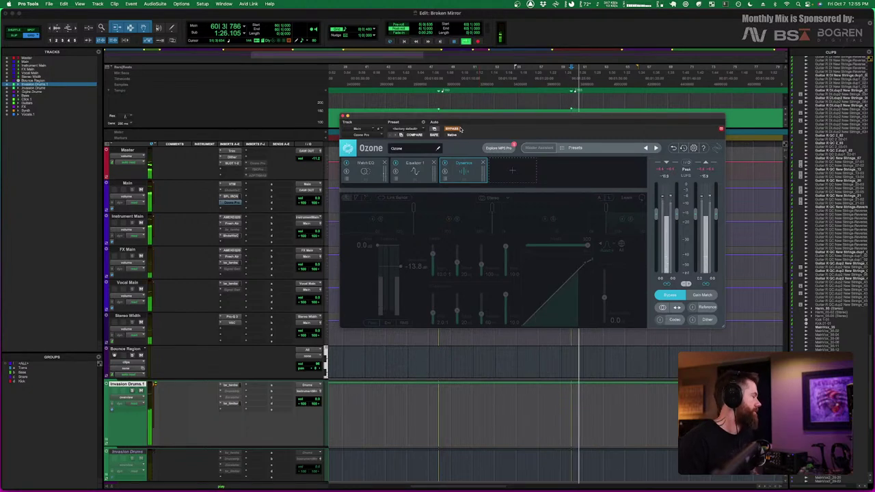
click(453, 129)
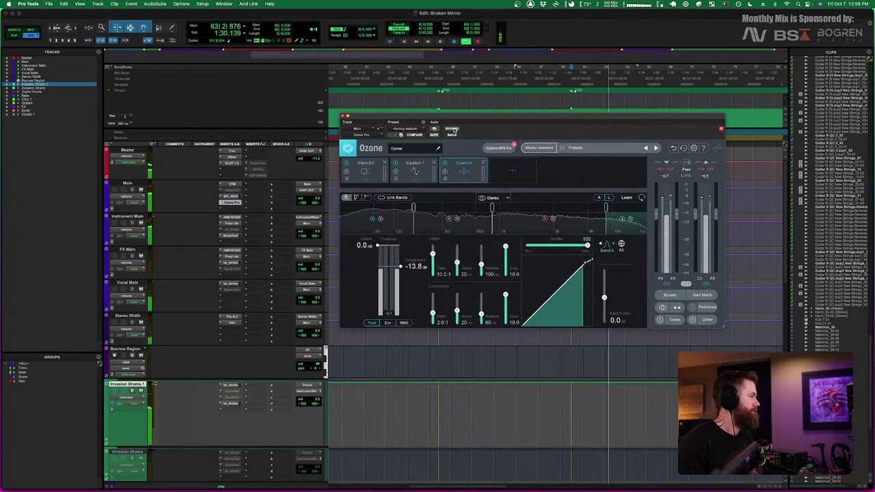
click(453, 129)
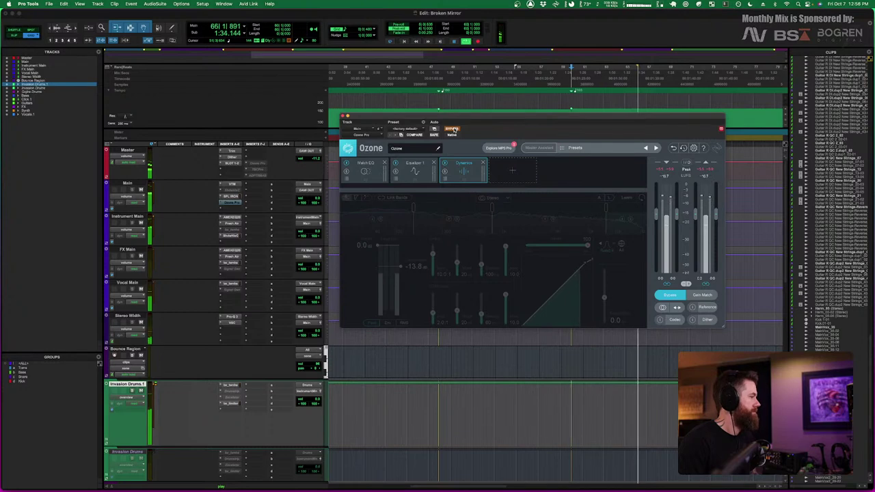
click(453, 130)
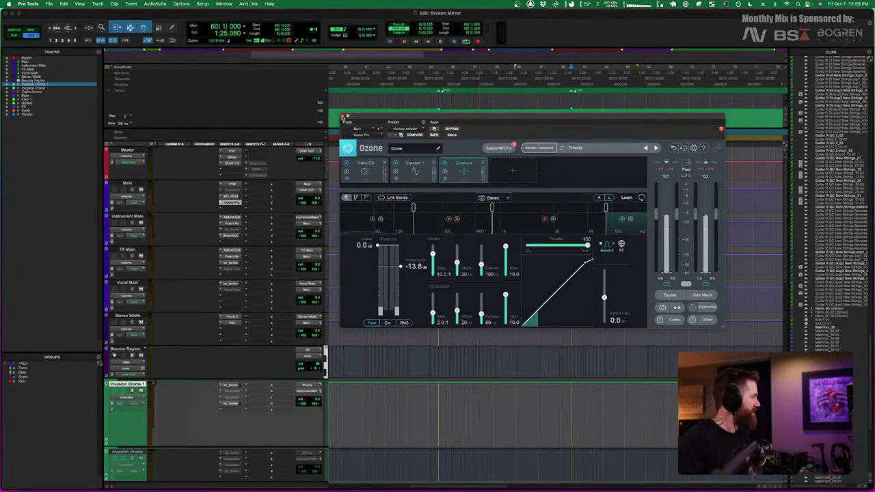
click(342, 116)
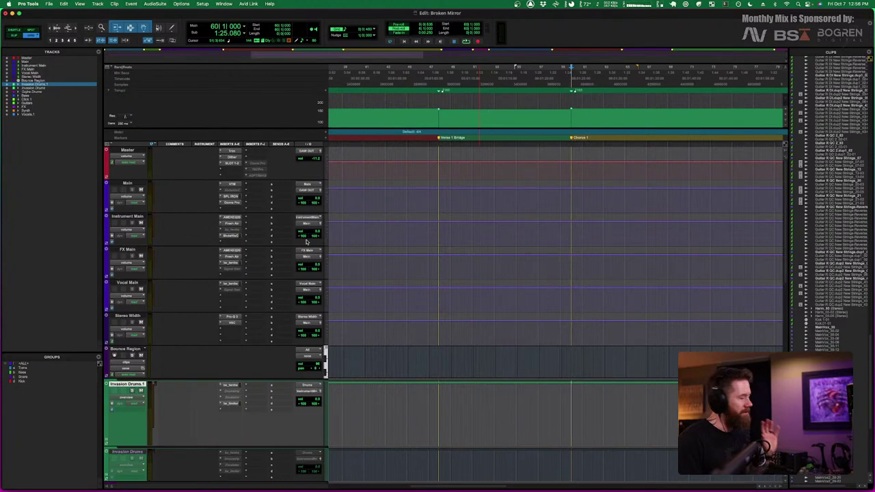
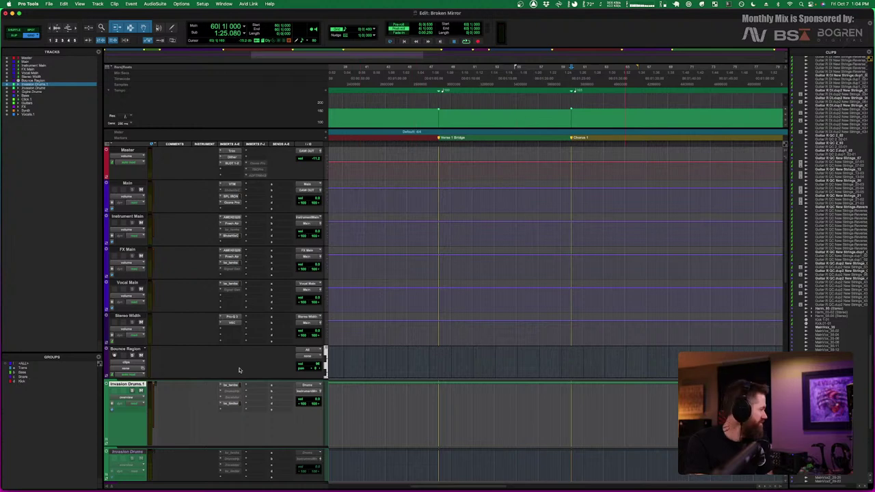
In the expanded Vocals.1 folder, view the Lindell 50 Channel insert on the MainVox2_29.1 track, close it and collapse the folder
scroll(103, 396, left, 10)
scroll(167, 393, down, 2)
scroll(168, 394, down, 10)
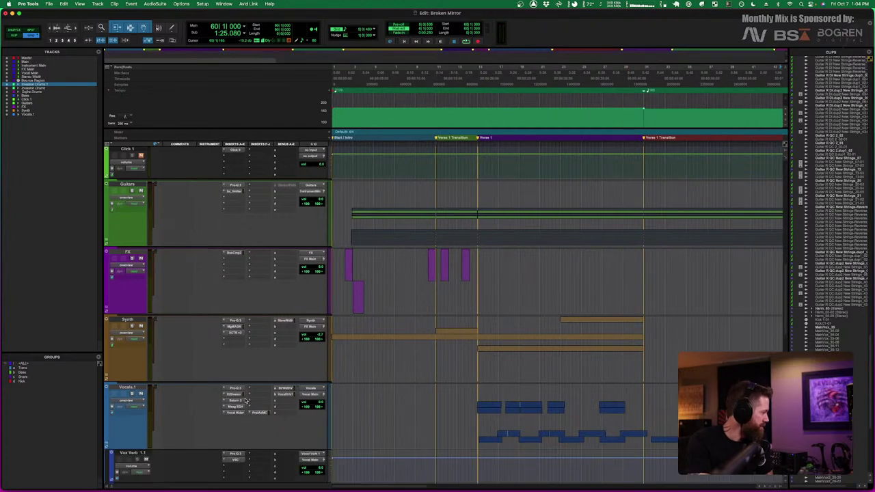
scroll(155, 456, down, 10)
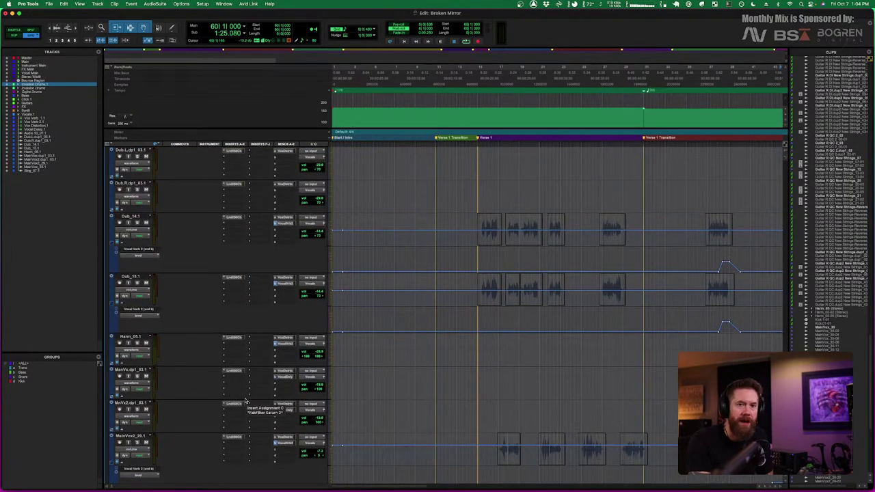
click(233, 438)
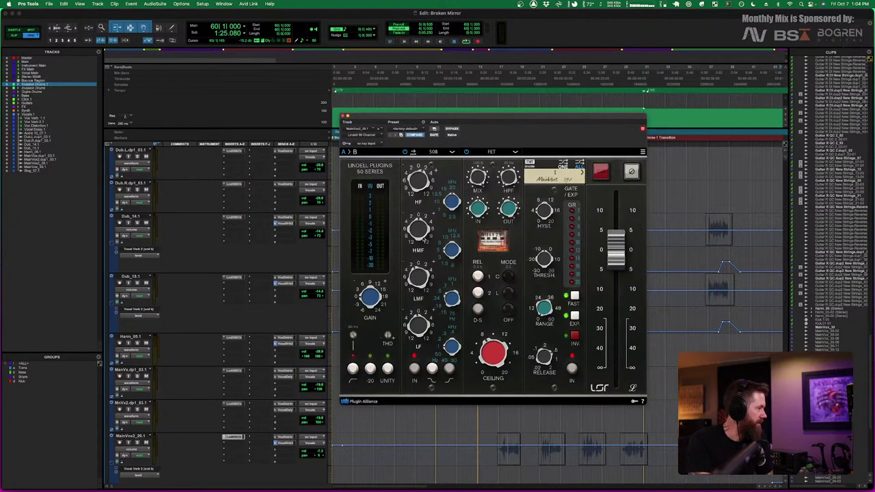
click(342, 116)
scroll(124, 319, up, 10)
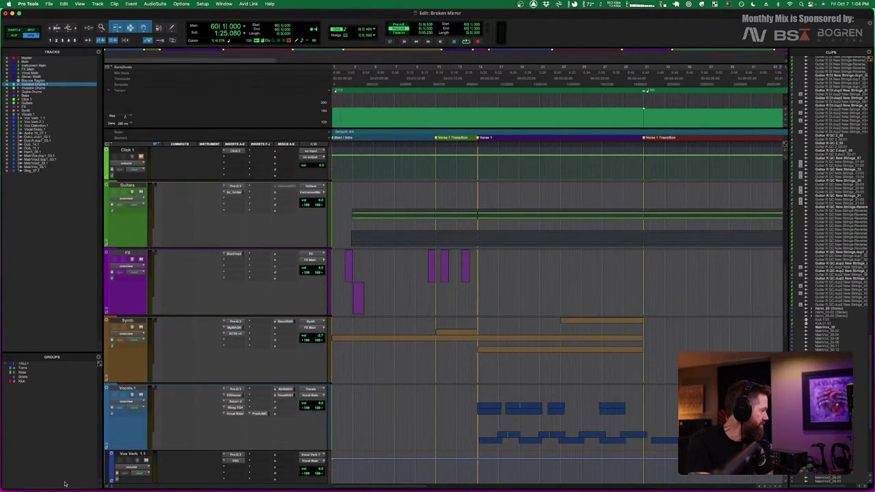
click(107, 388)
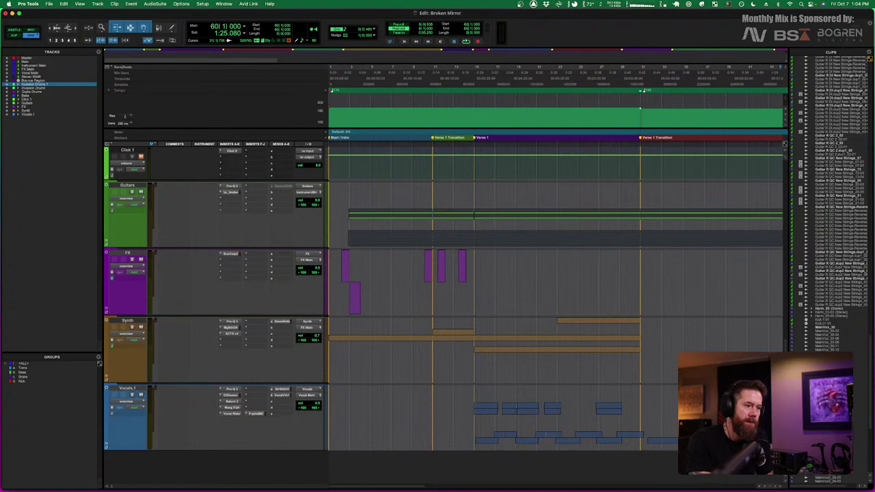